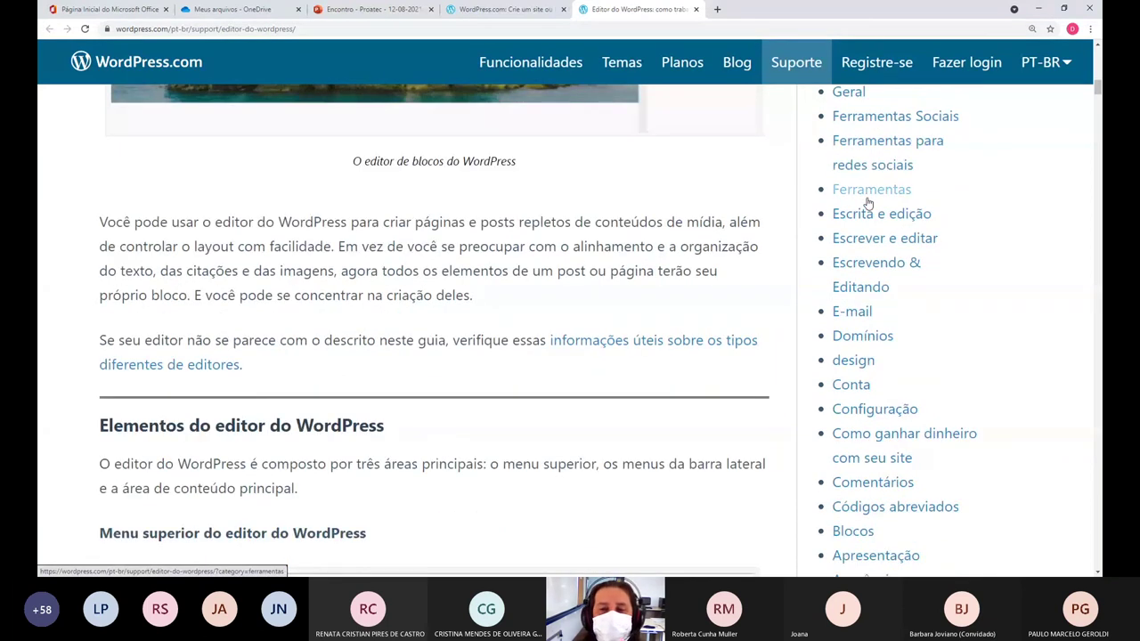
Scroll down and back up through the currently open page
scroll(868, 203, "down", 2)
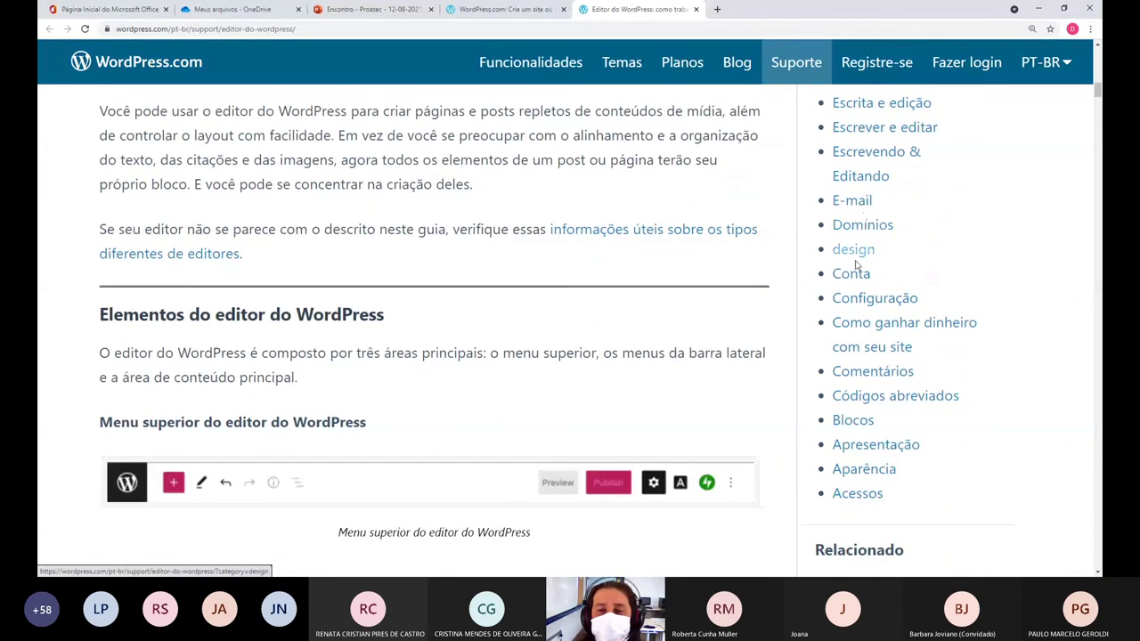
scroll(855, 263, "down", 1)
scroll(853, 269, "down", 5)
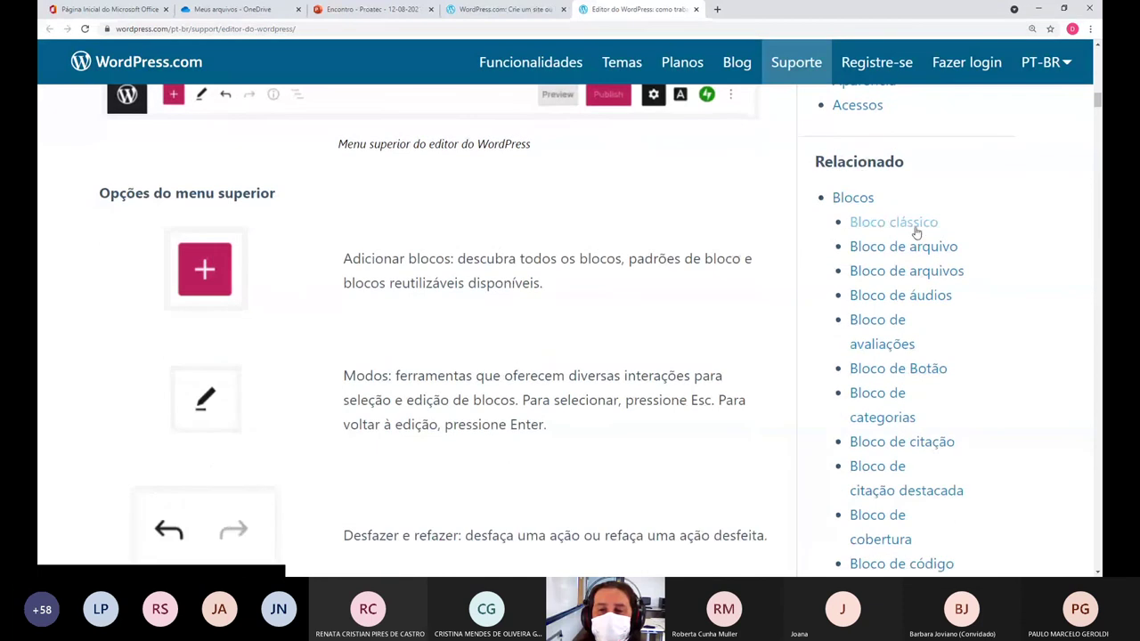
scroll(864, 187, "down", 3)
scroll(860, 190, "up", 3)
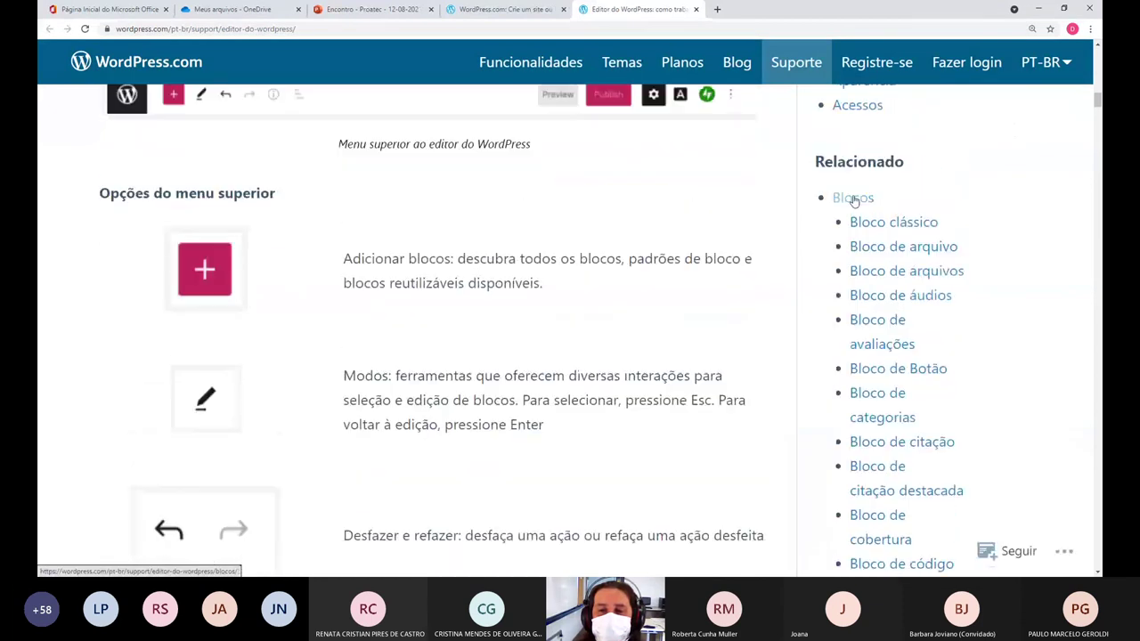
scroll(855, 197, "down", 3)
scroll(856, 198, "down", 6)
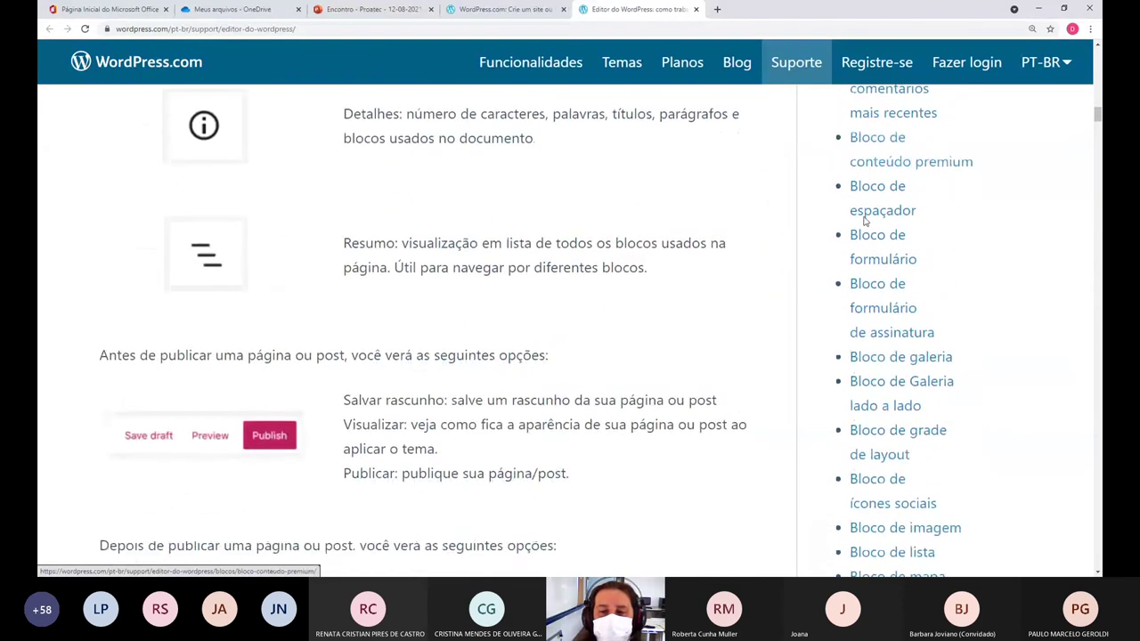
scroll(864, 222, "down", 8)
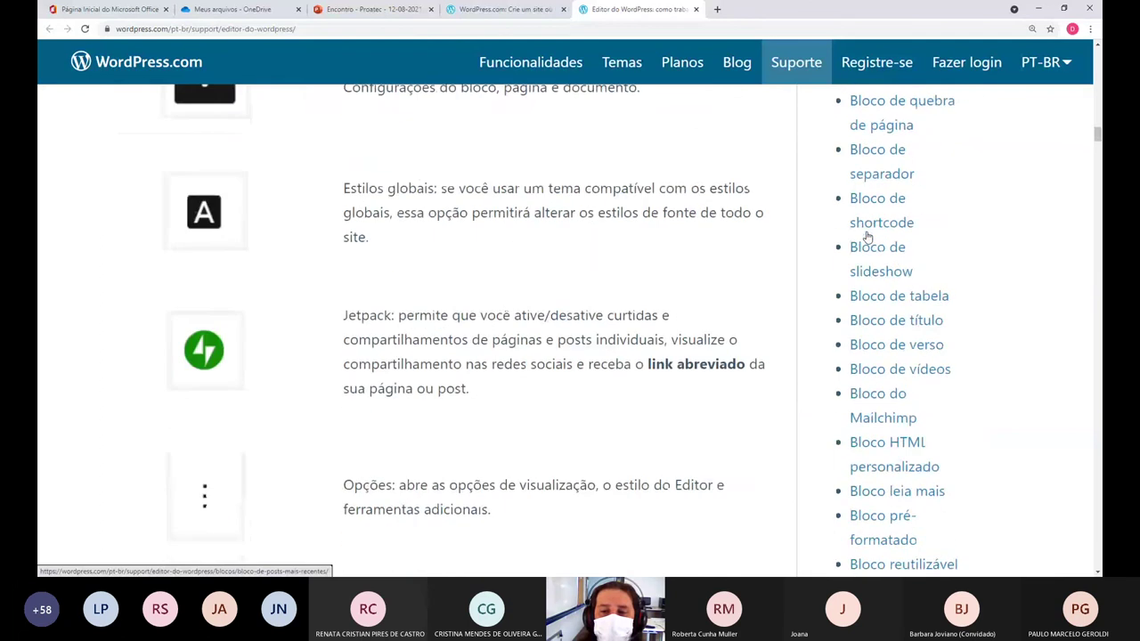
scroll(868, 234, "down", 3)
scroll(869, 233, "up", 10)
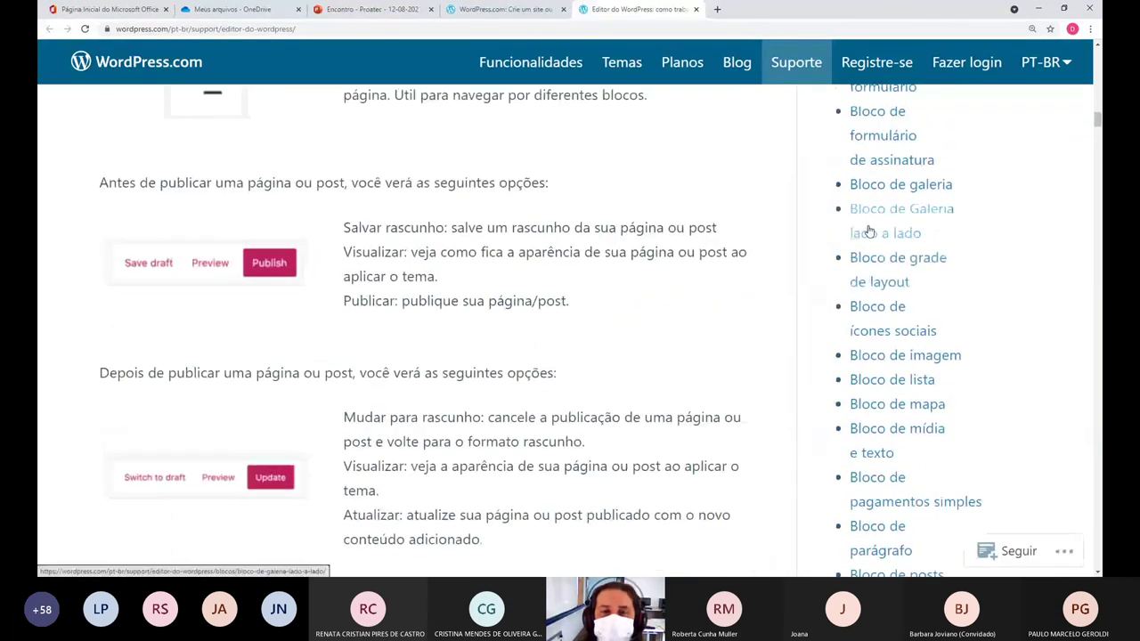
scroll(868, 228, "up", 8)
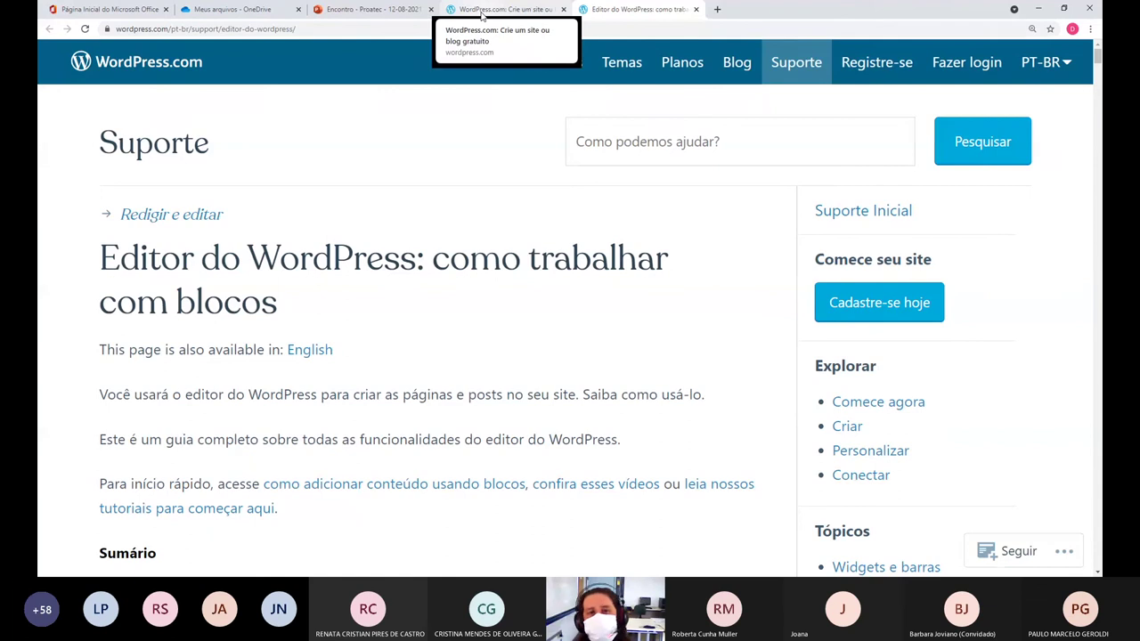
Switch to the 'WordPress.com: Crie um site' tab, zoom out and scroll the homepage
left_click(481, 11)
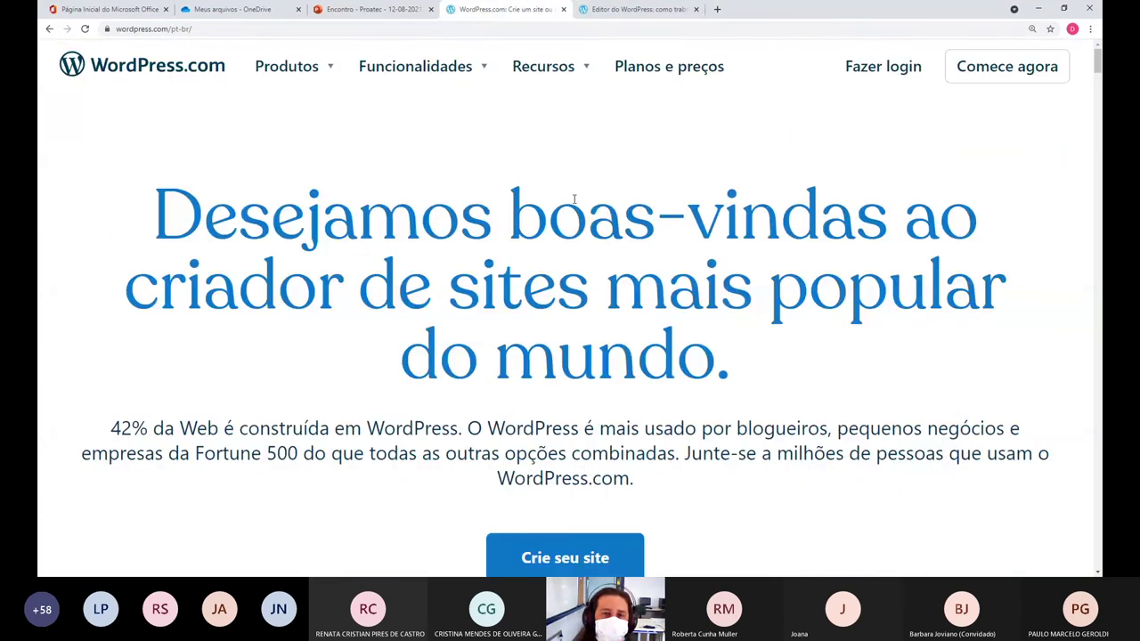
scroll(625, 217, "down", 2)
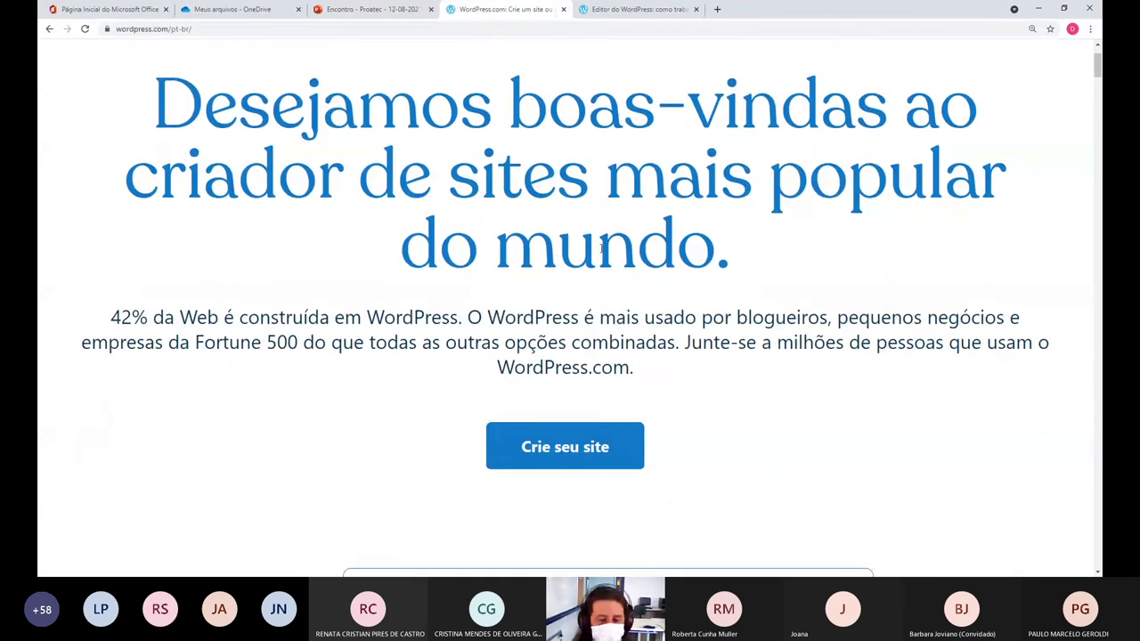
key("ctrl+minus")
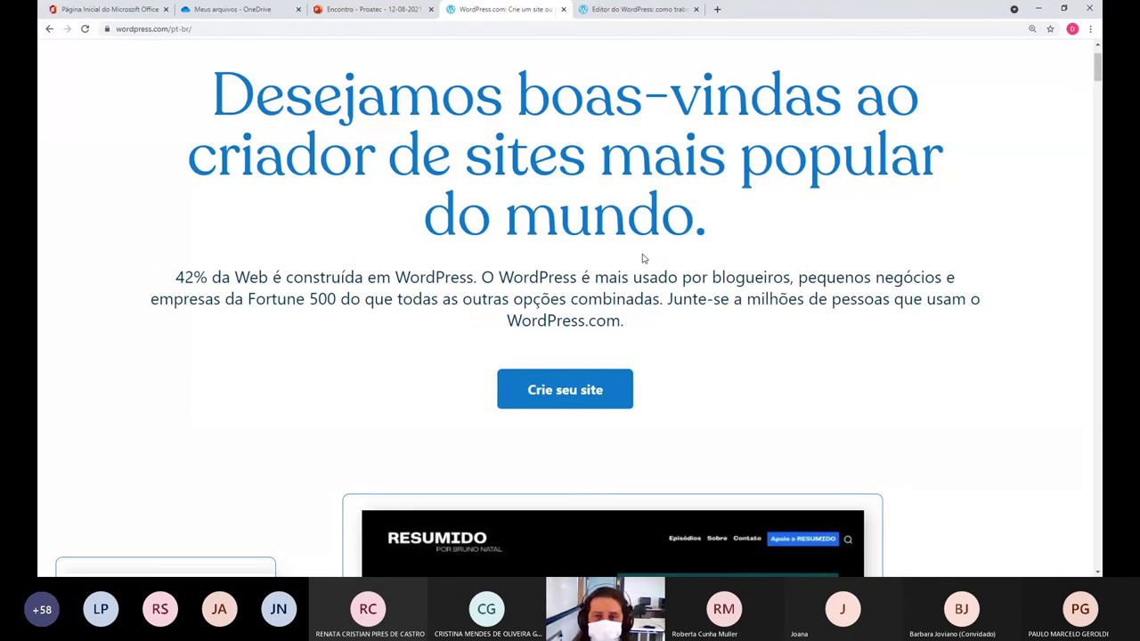
scroll(631, 202, "up", 1)
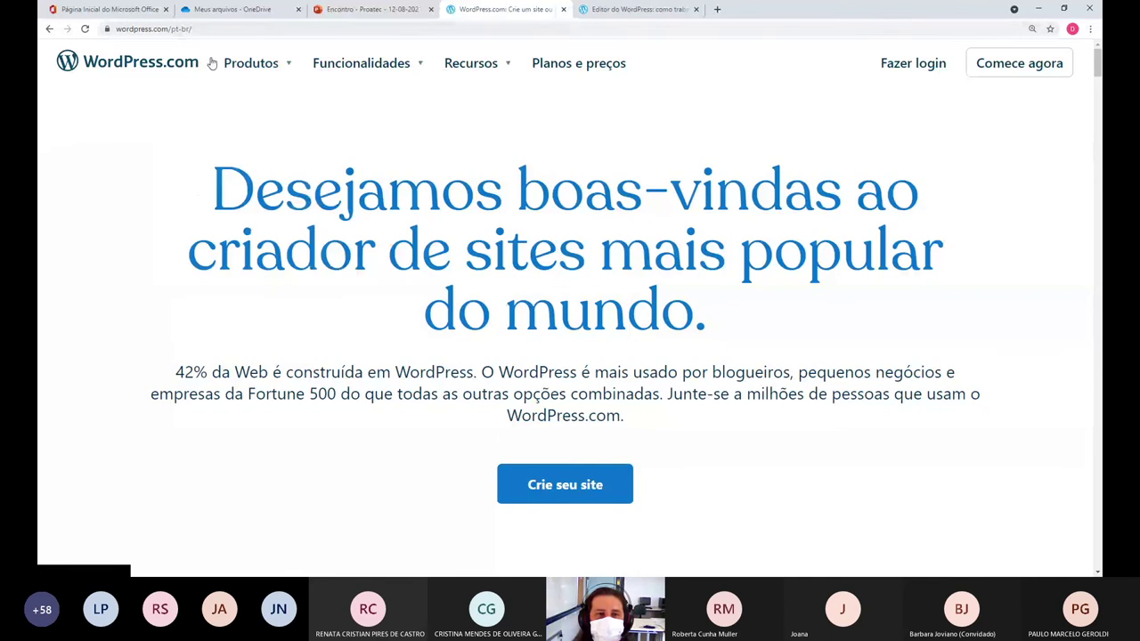
scroll(578, 201, "down", 9)
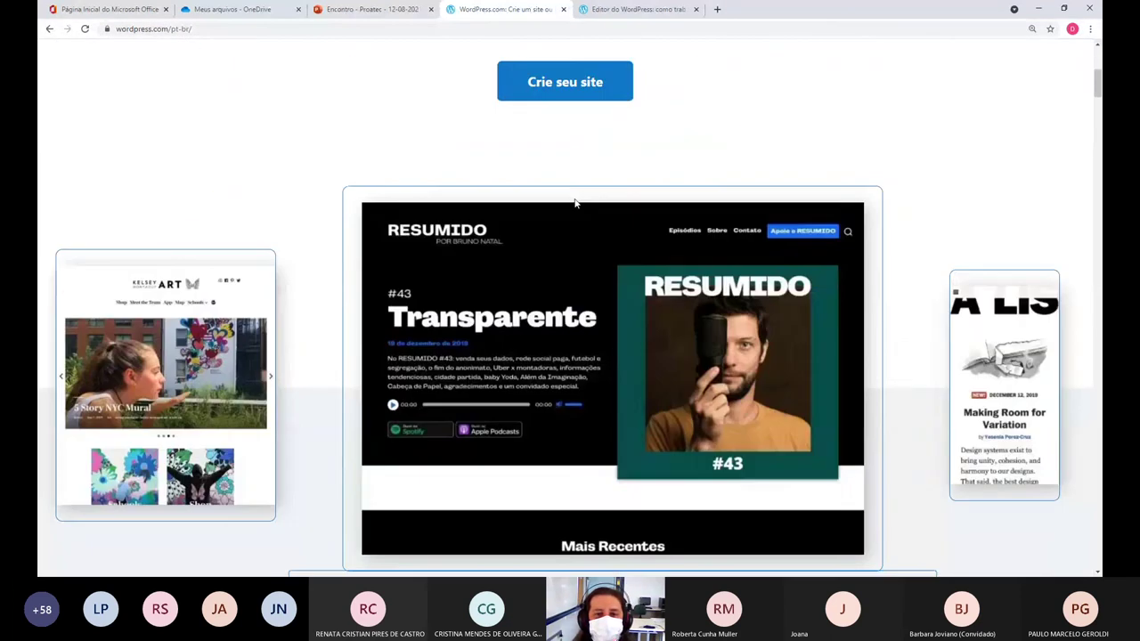
scroll(672, 244, "down", 2)
scroll(672, 244, "up", 12)
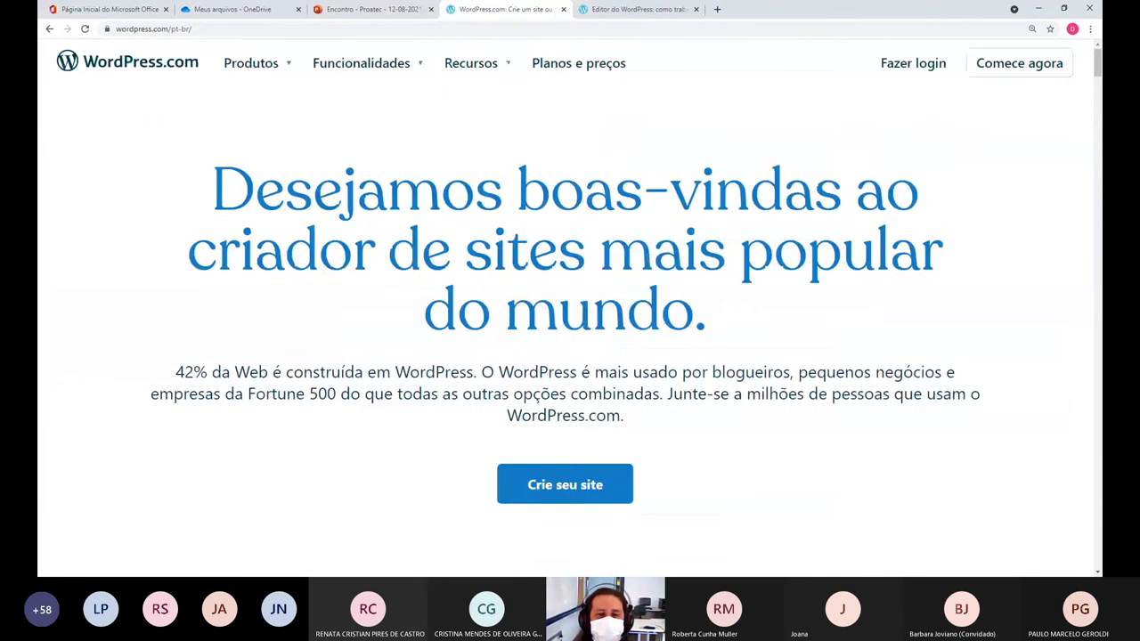
scroll(596, 386, "down", 1)
Start site creation with 'Crie seu site' and scroll the 'Vamos começar' sign-up form
left_click(566, 431)
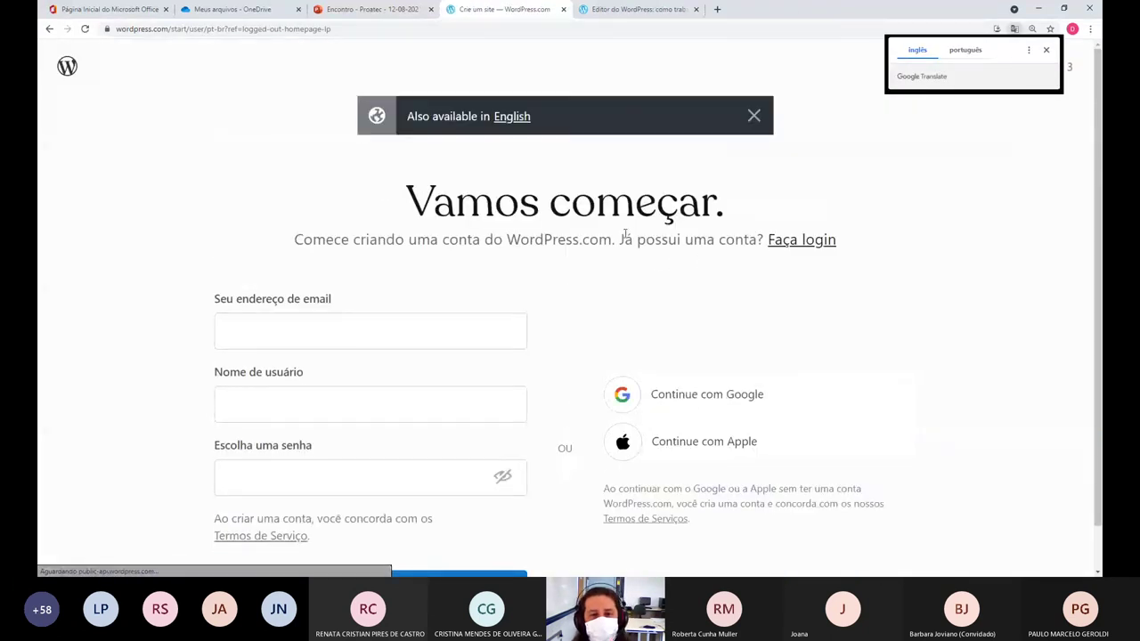
scroll(618, 240, "down", 1)
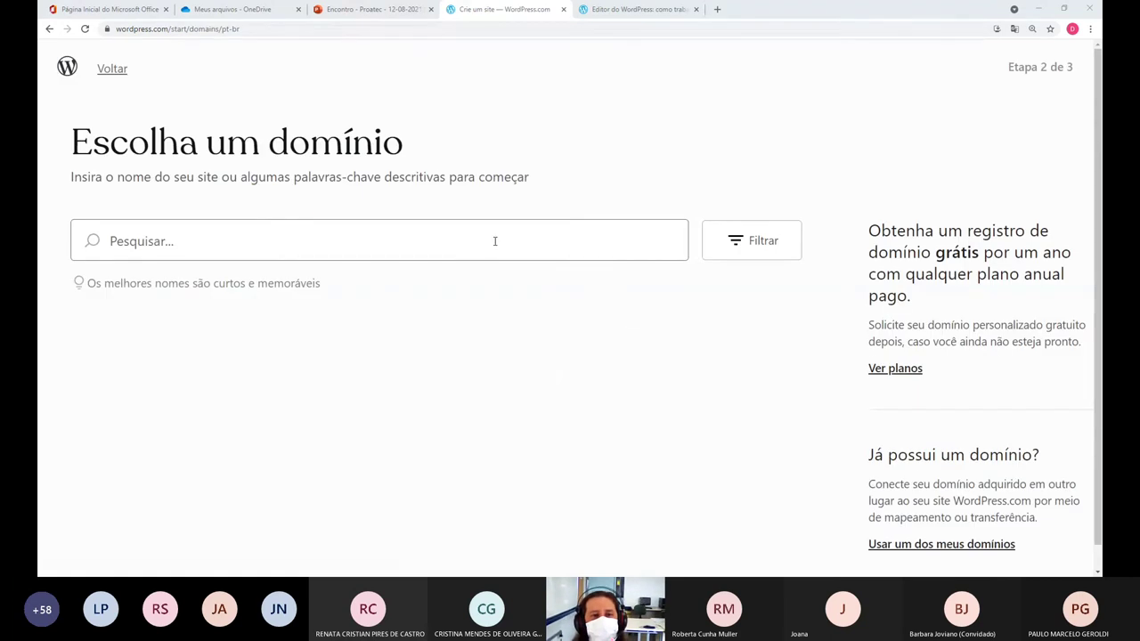
Search domains for 'unidadeescolarsorocaba2' (suggested name plus '2') and review the results
left_click(488, 241)
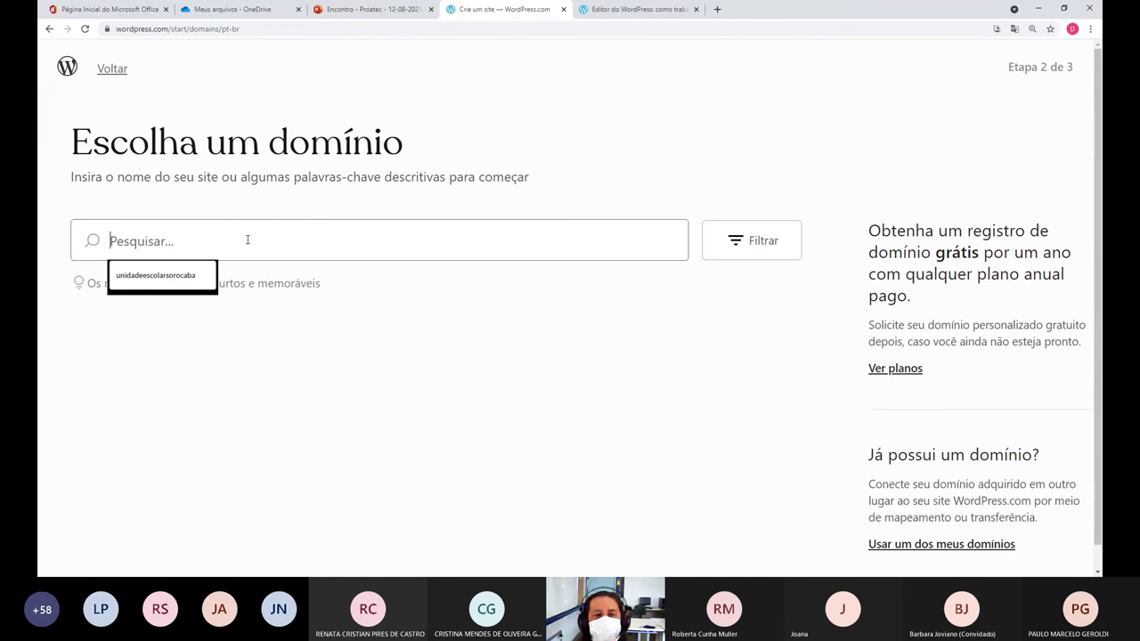
left_click(181, 283)
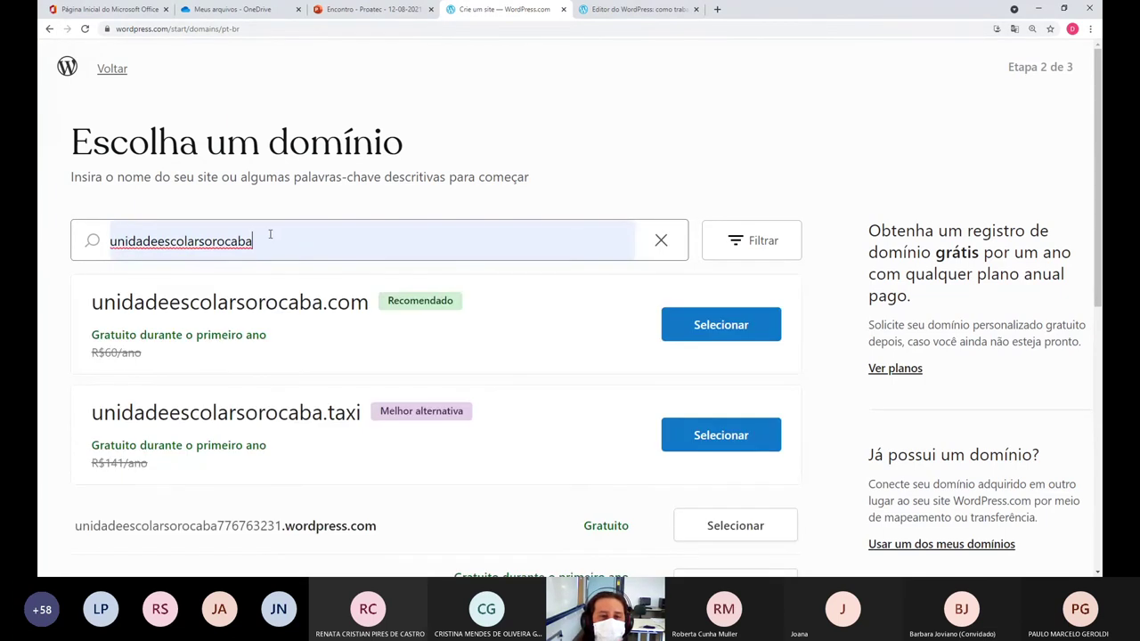
type("2")
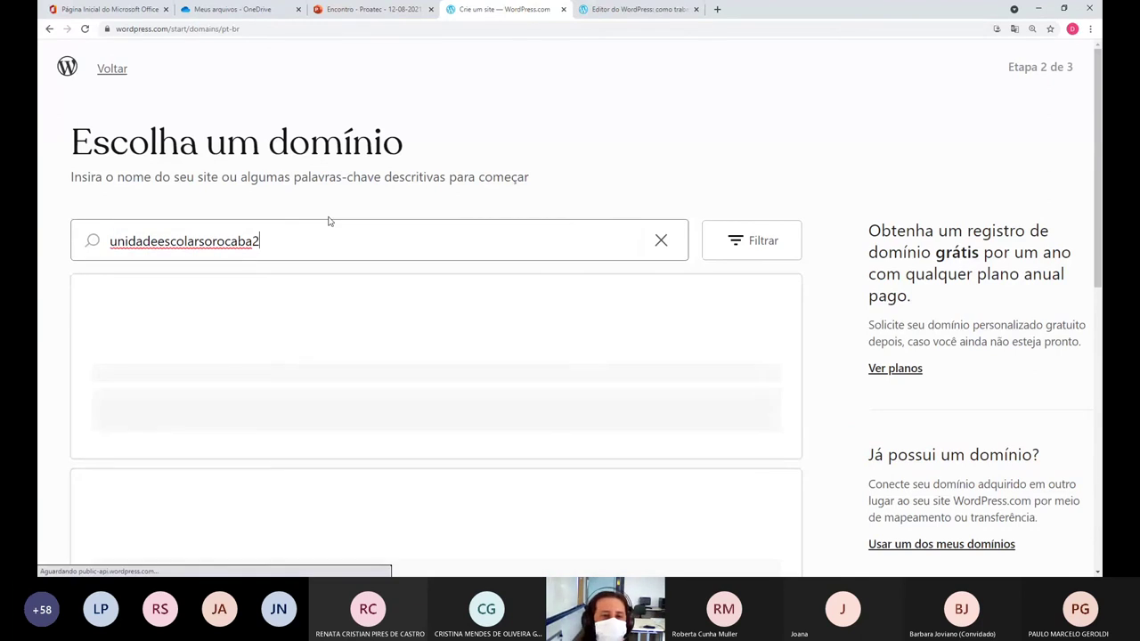
left_click_drag(338, 245, 111, 250)
left_click(361, 243)
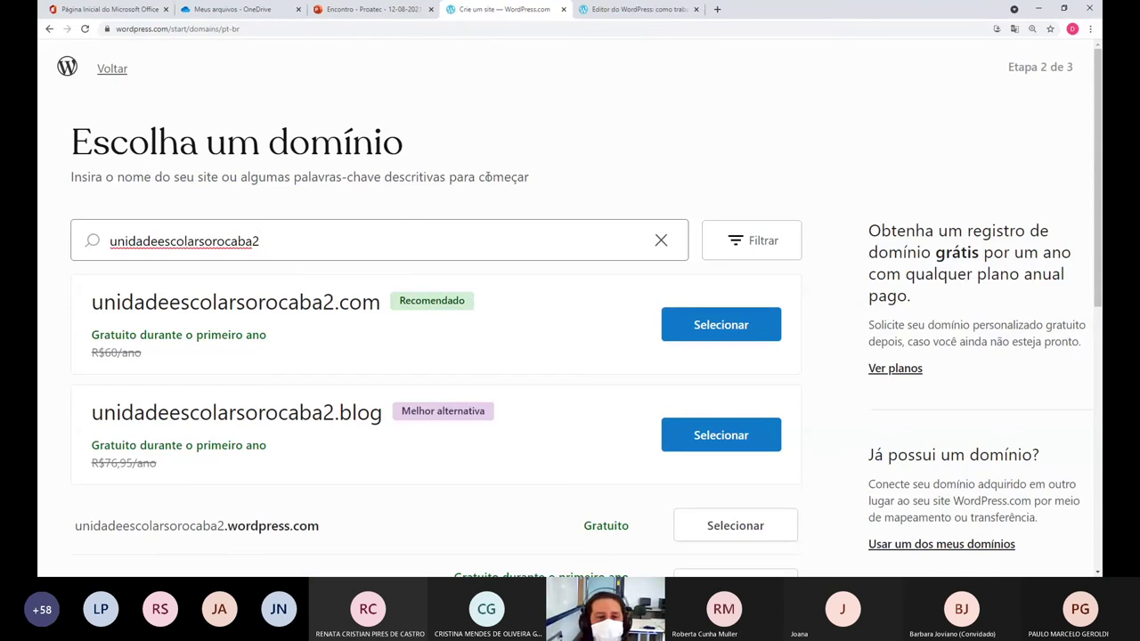
scroll(548, 187, "down", 1)
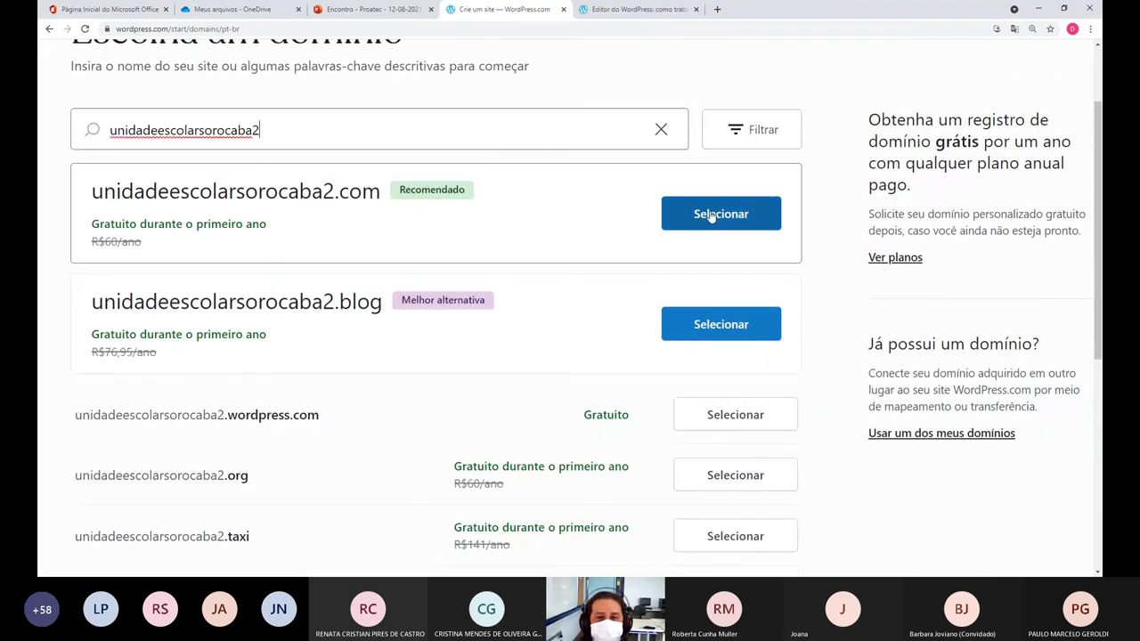
scroll(678, 247, "down", 1)
scroll(678, 246, "down", 2)
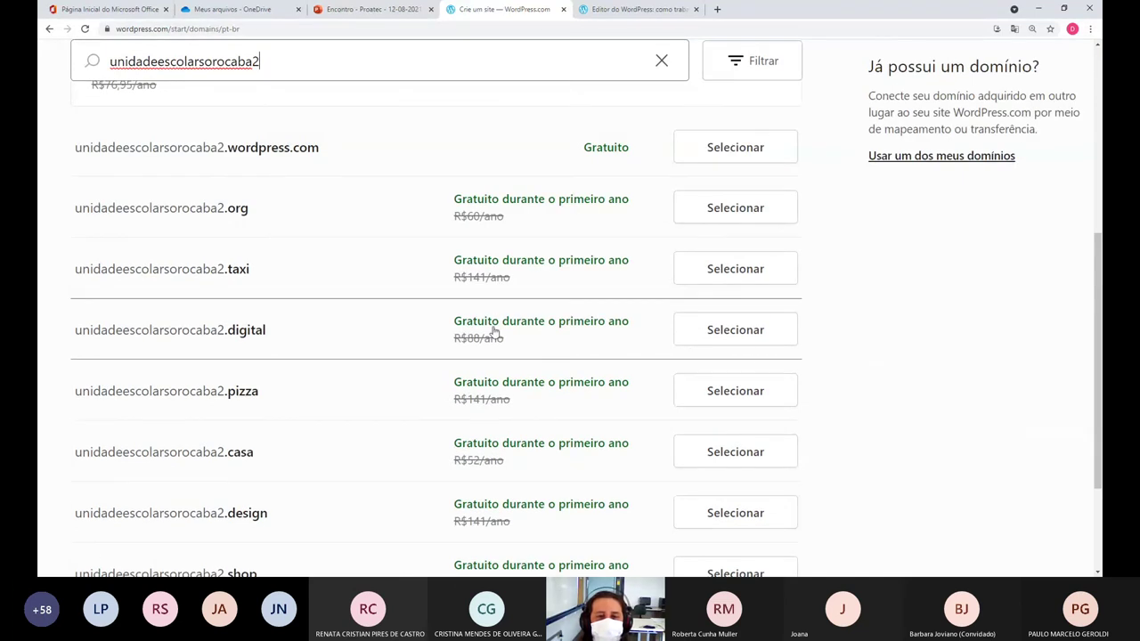
scroll(567, 330, "down", 2)
scroll(567, 330, "up", 5)
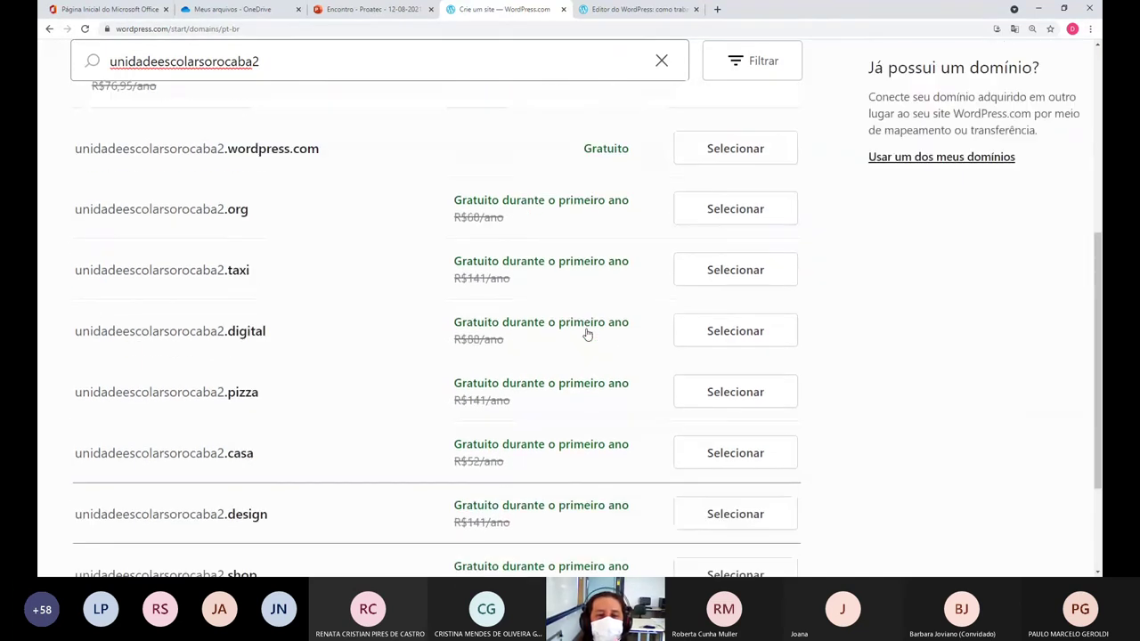
scroll(723, 341, "down", 2)
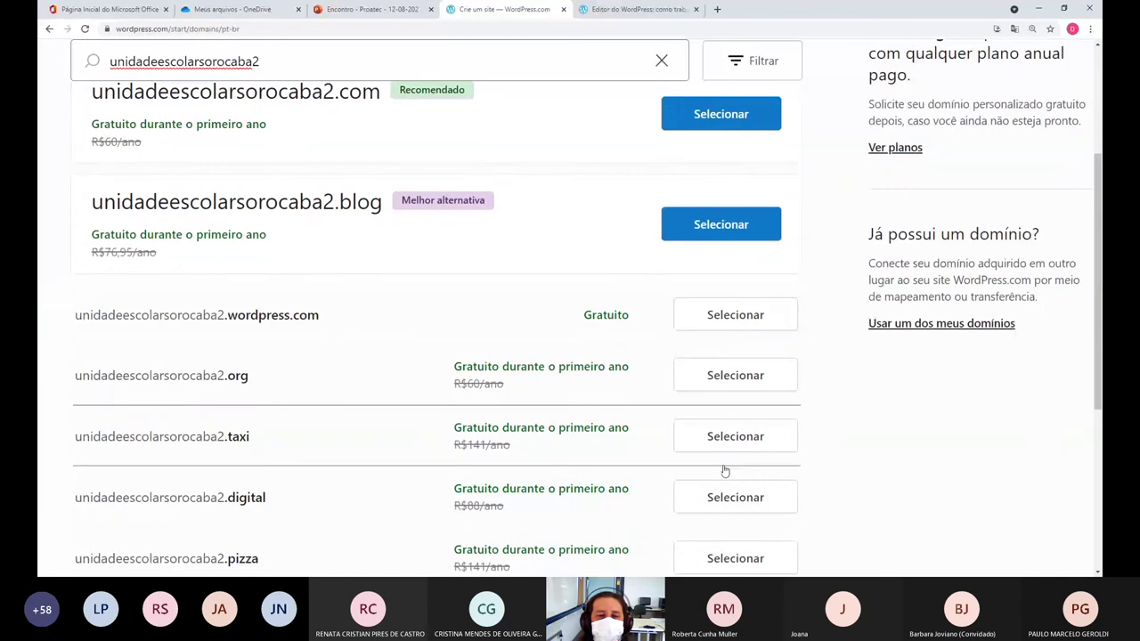
scroll(718, 411, "up", 1)
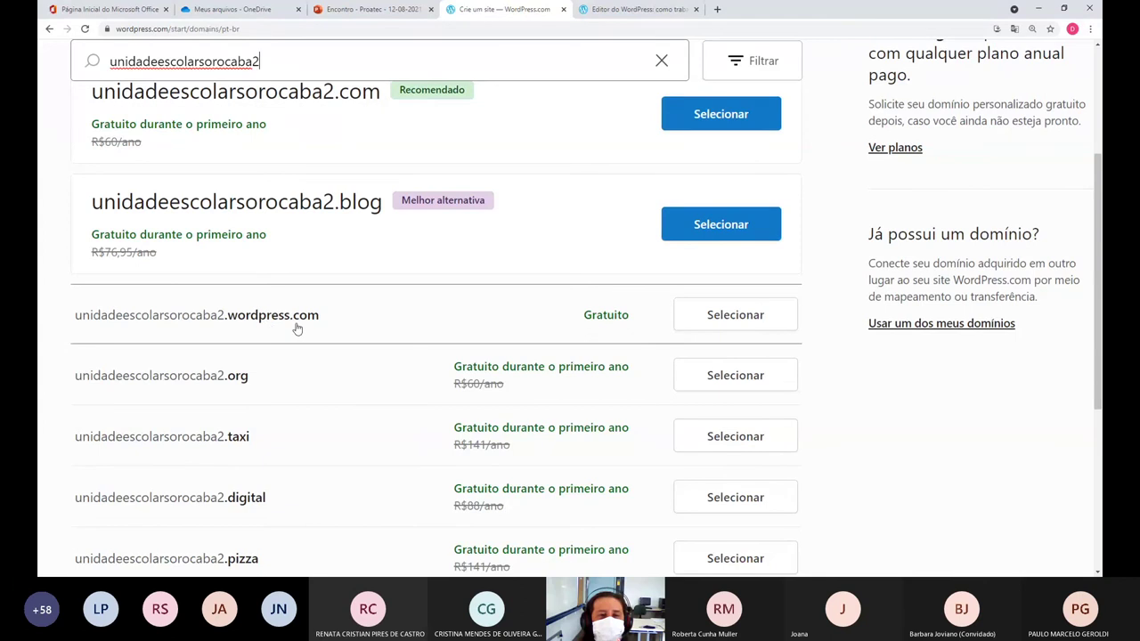
Select the free unidadeescolarsorocaba2.wordpress.com address and start with a free site
left_click(725, 315)
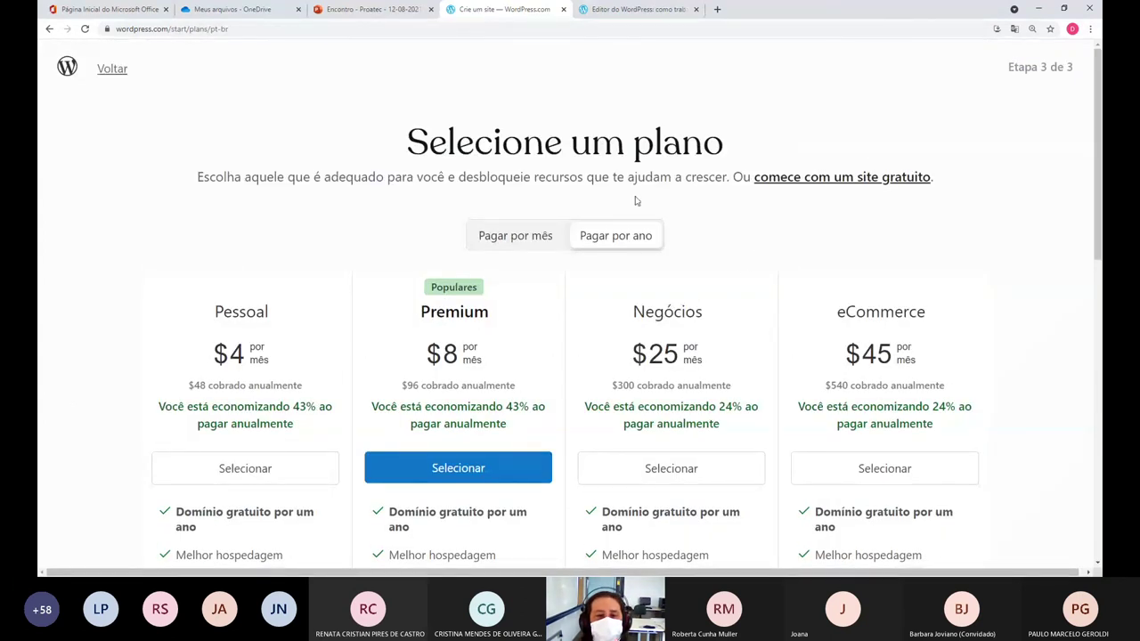
scroll(525, 337, "down", 6)
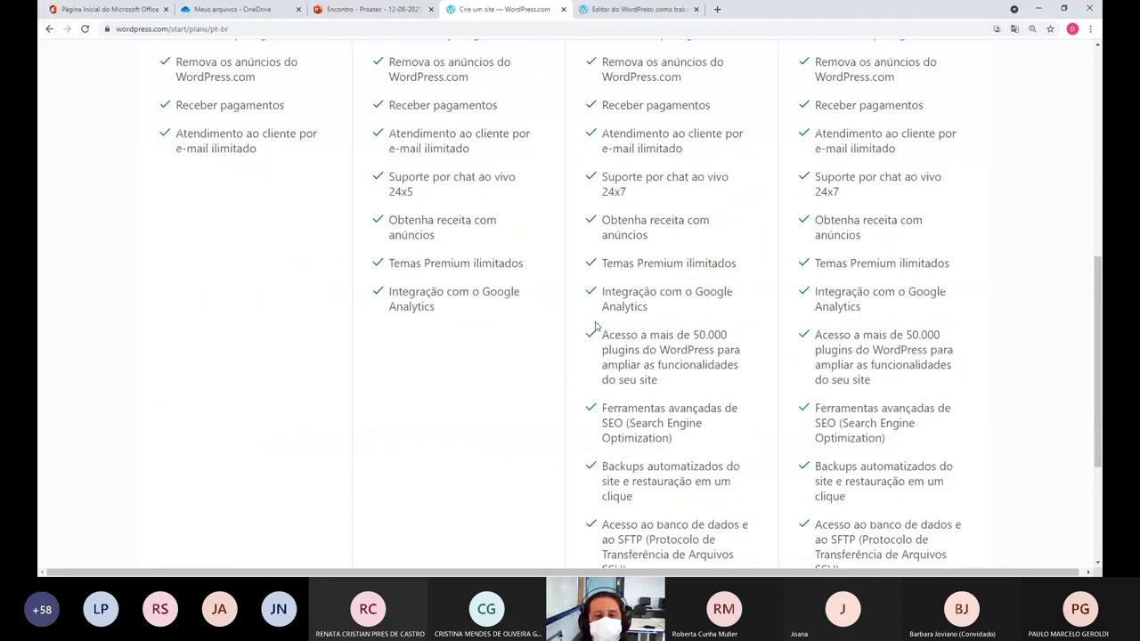
scroll(596, 326, "up", 3)
scroll(596, 326, "up", 3)
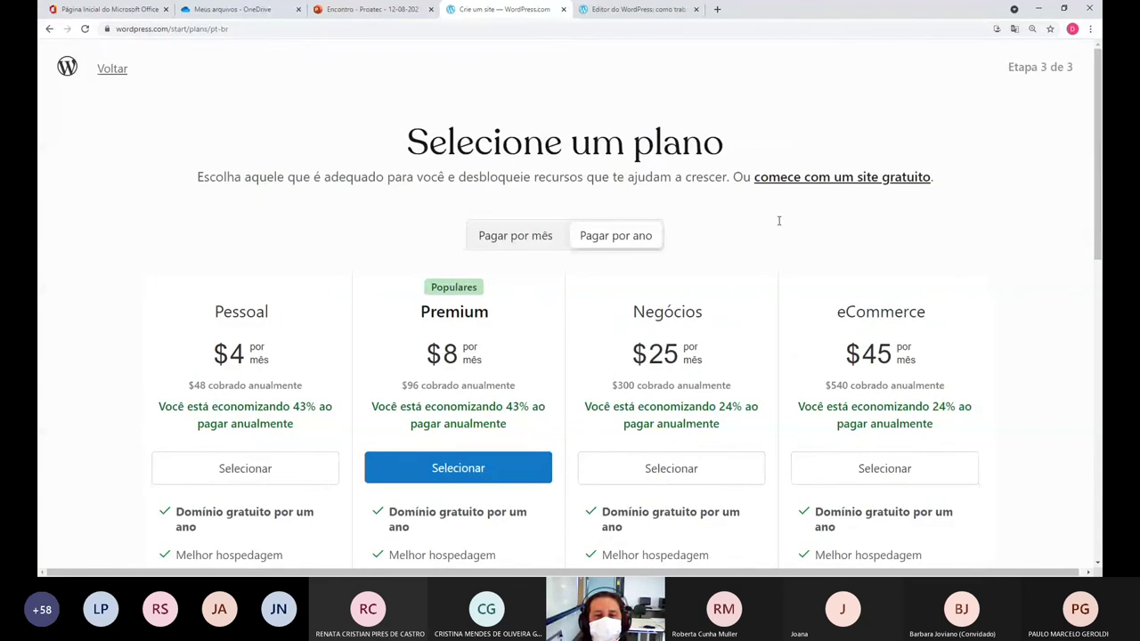
left_click(831, 181)
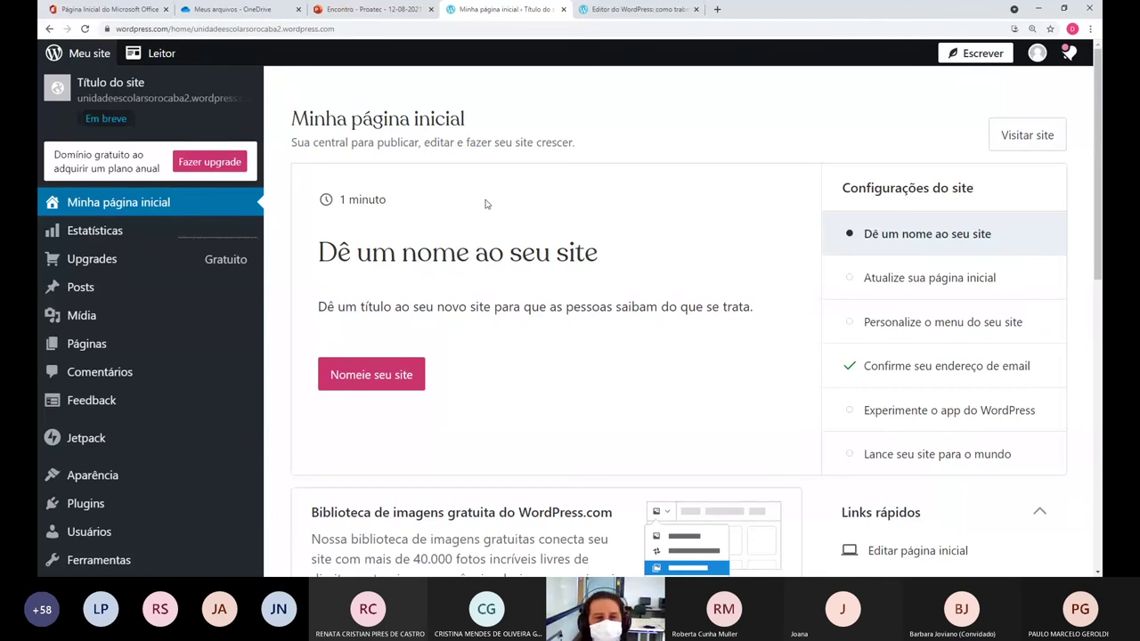
scroll(528, 172, "down", 1)
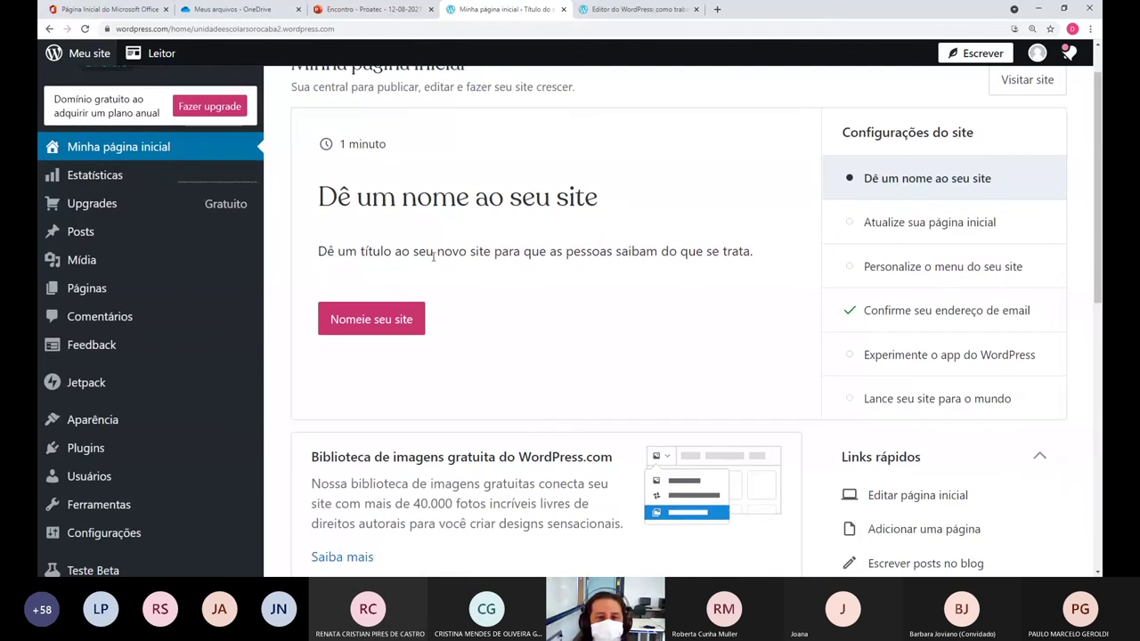
Enter the site title UE "Prof. 123456789" in the general settings
left_click(376, 322)
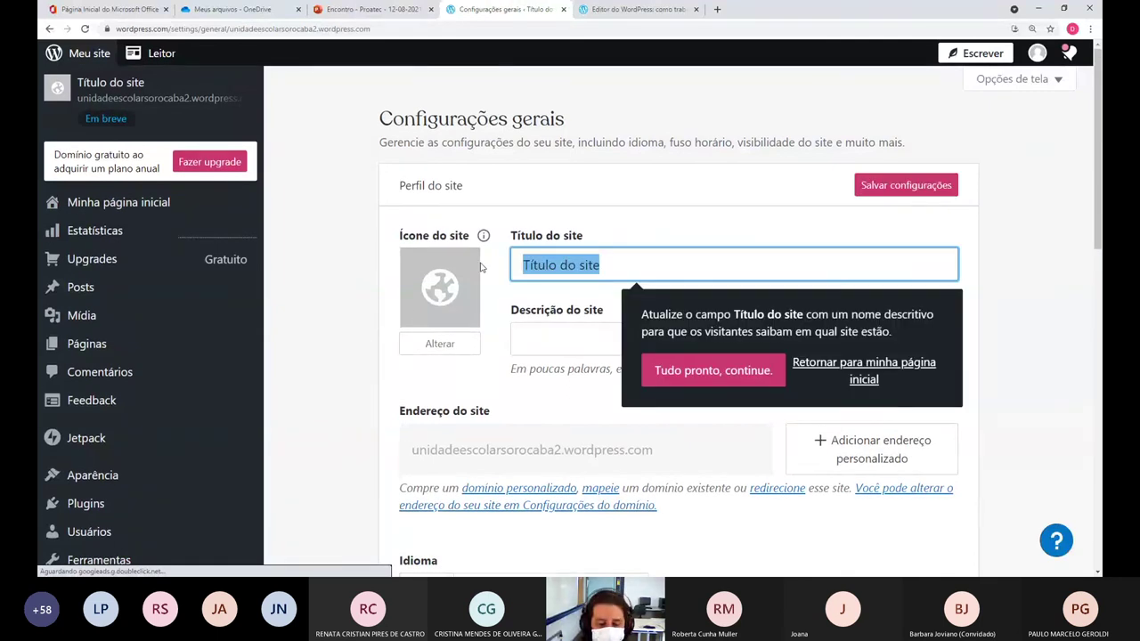
type("UE Prof.")
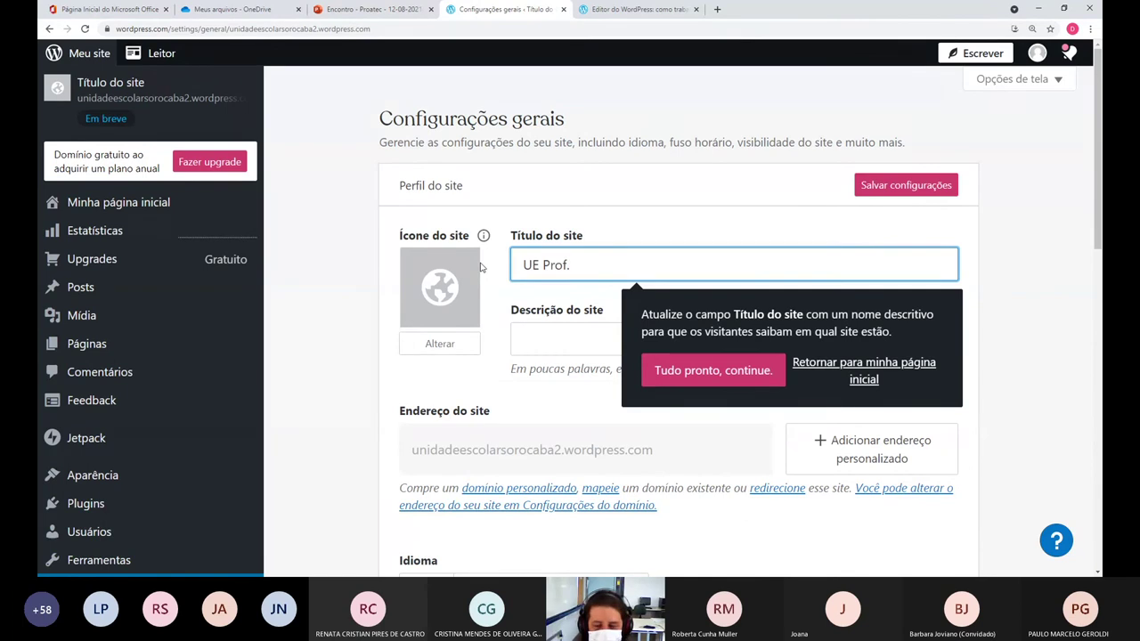
type(" 123456789")
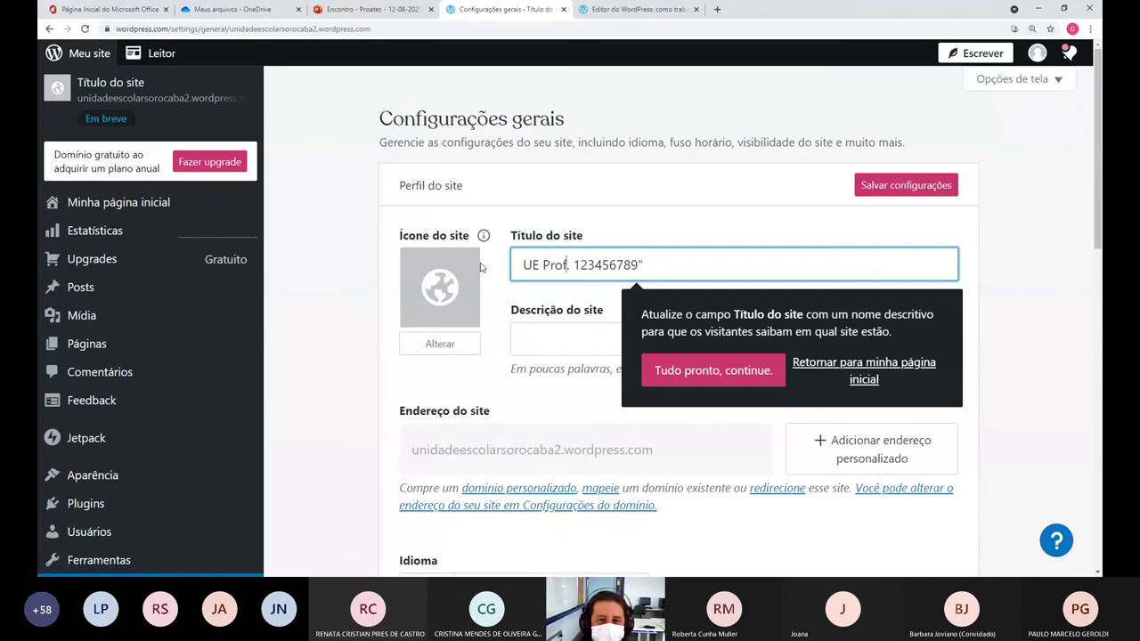
key("alt+Tab")
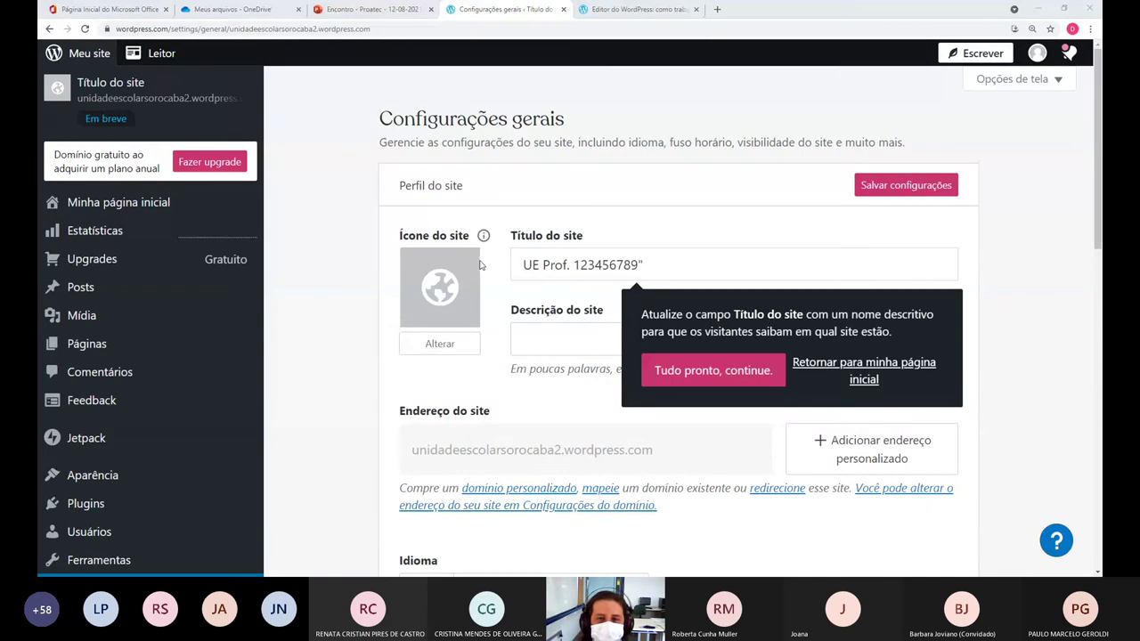
left_click(558, 265)
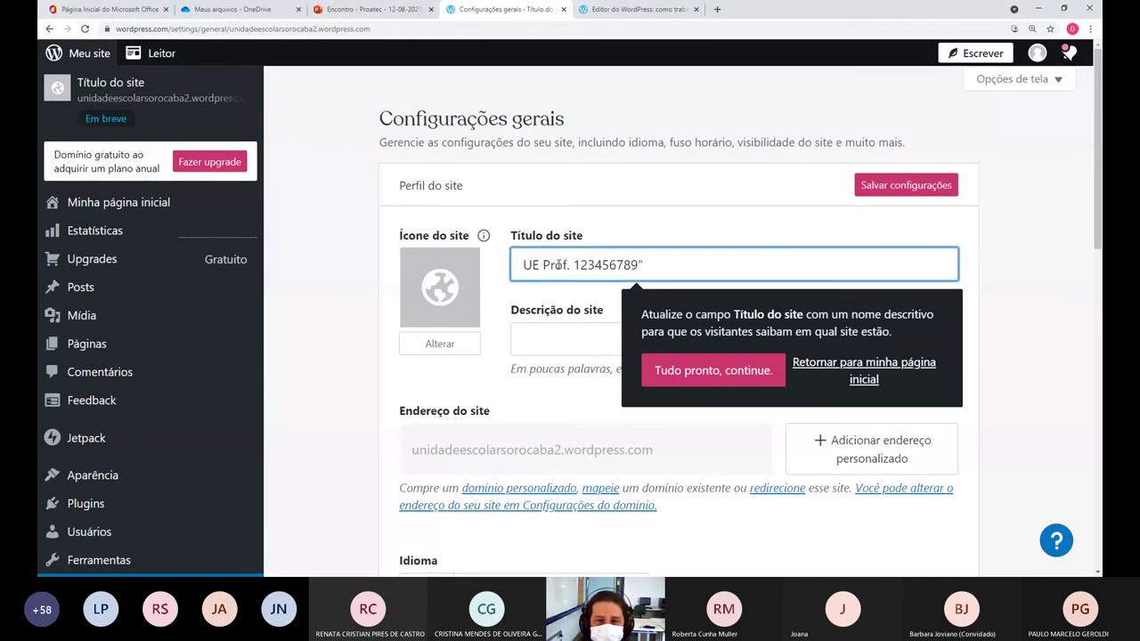
type("\"")
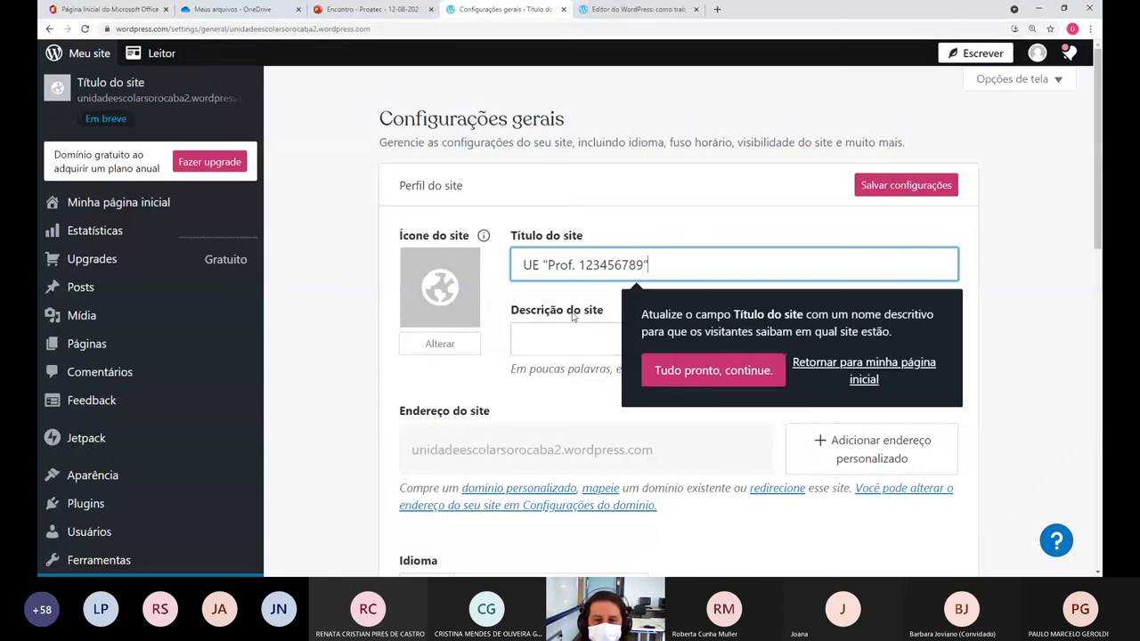
left_click(681, 372)
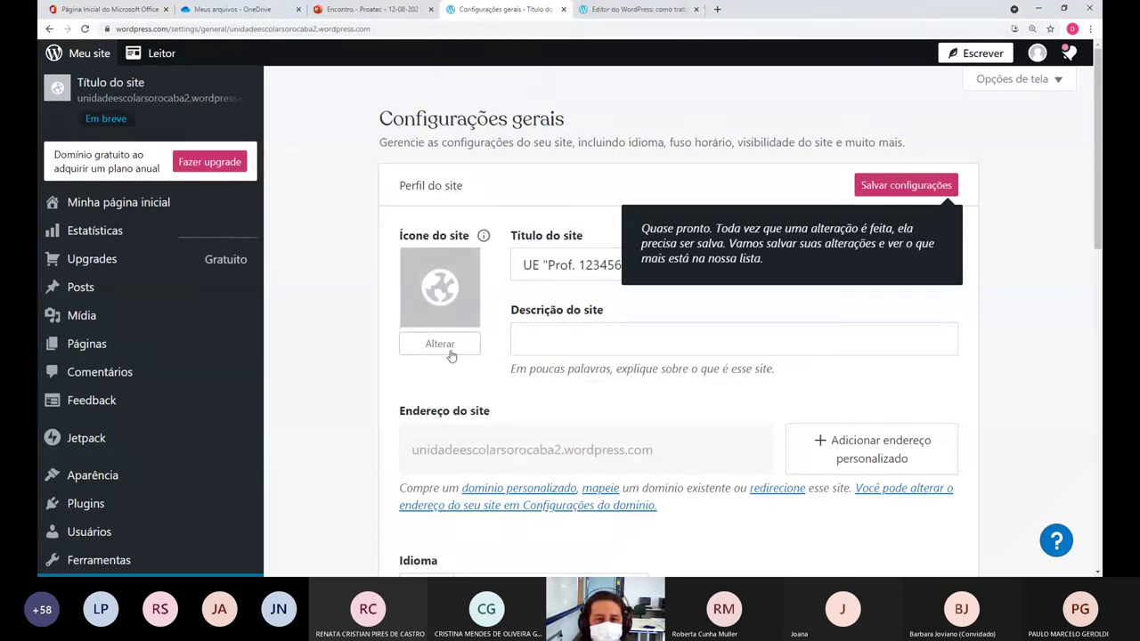
Save the settings and return to the site's home dashboard
left_click(485, 238)
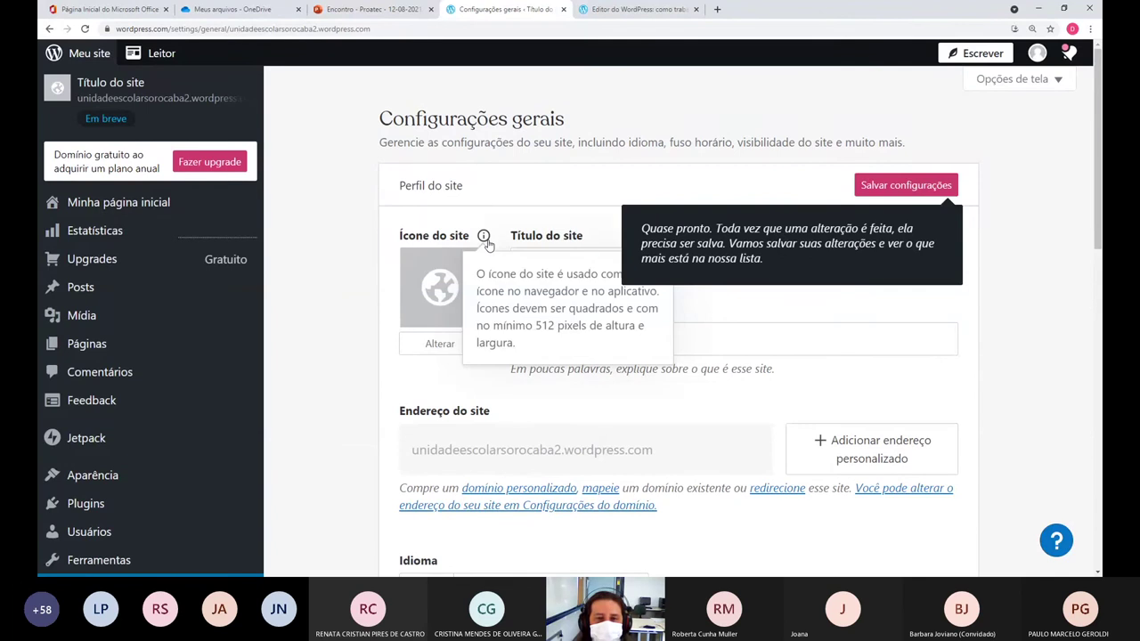
left_click(842, 230)
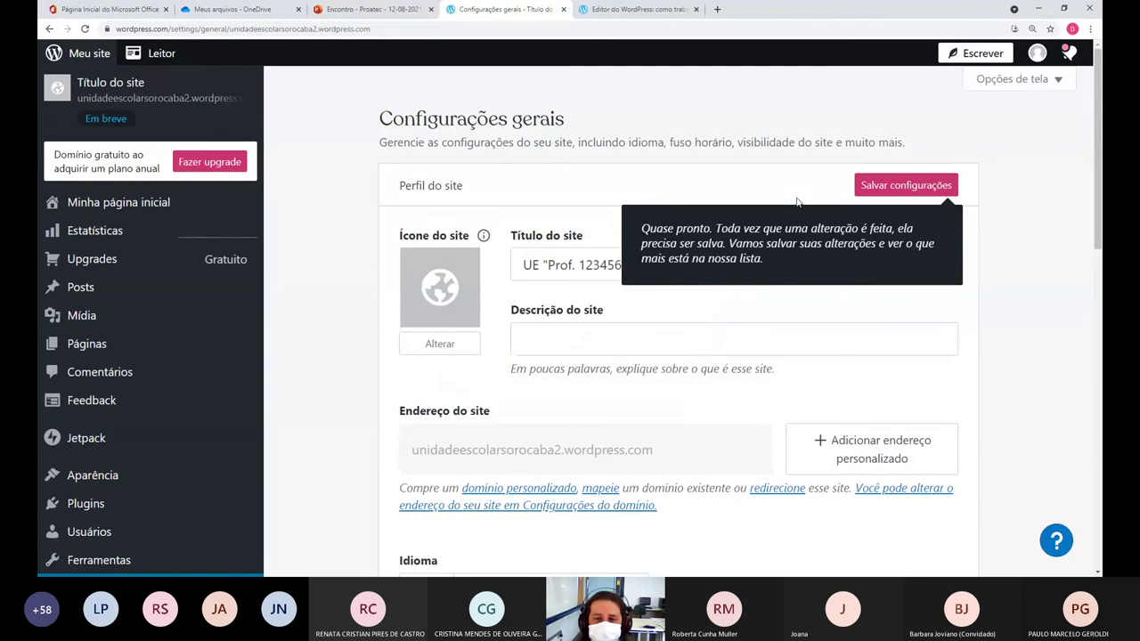
left_click(484, 236)
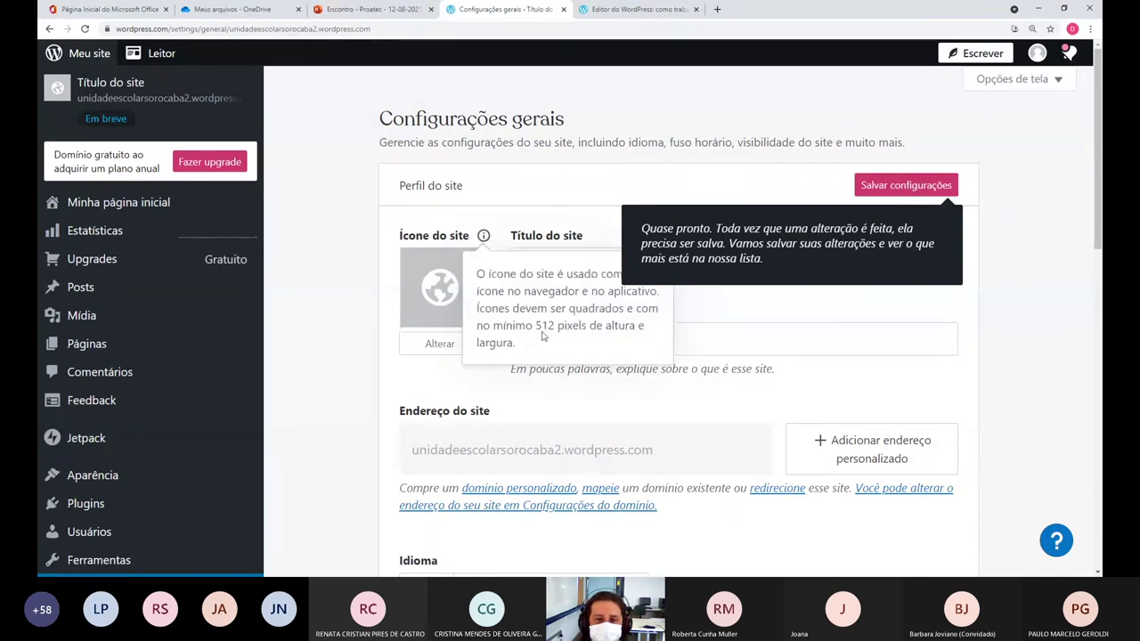
left_click(751, 194)
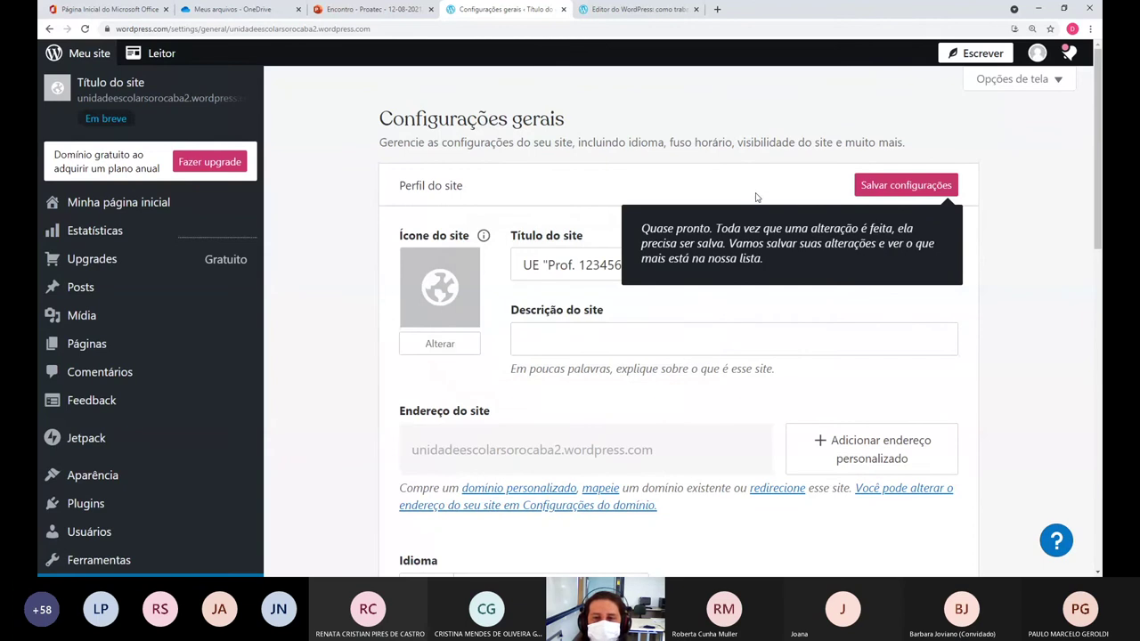
left_click(896, 195)
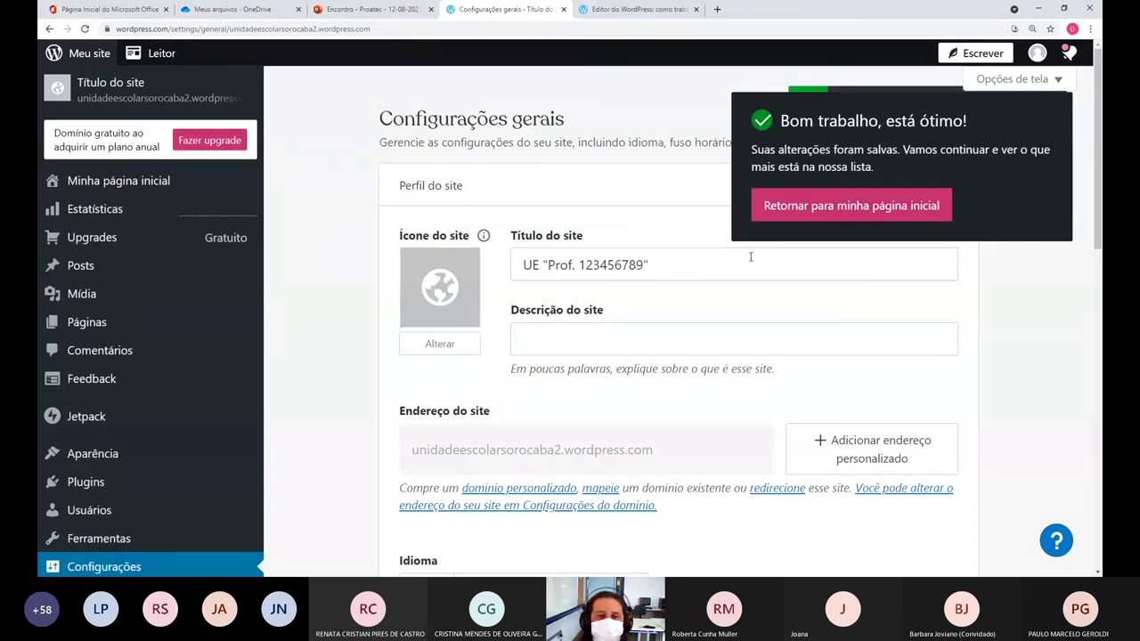
left_click(809, 207)
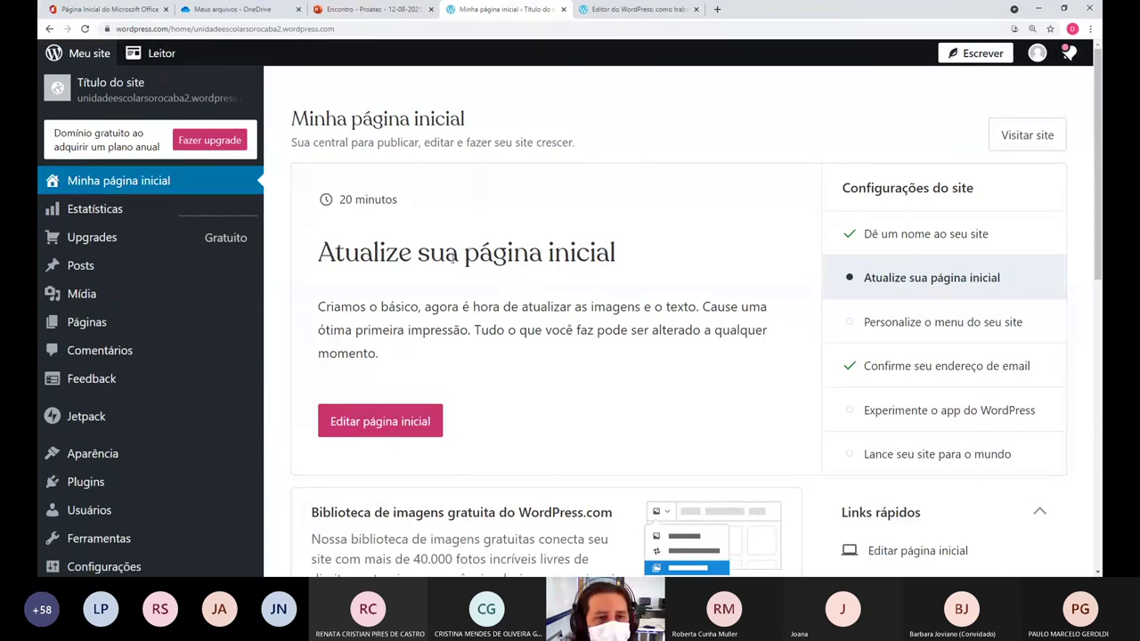
Close the 'Editor do WordPress' support tab and look over the dashboard's setup checklist
left_click(663, 16)
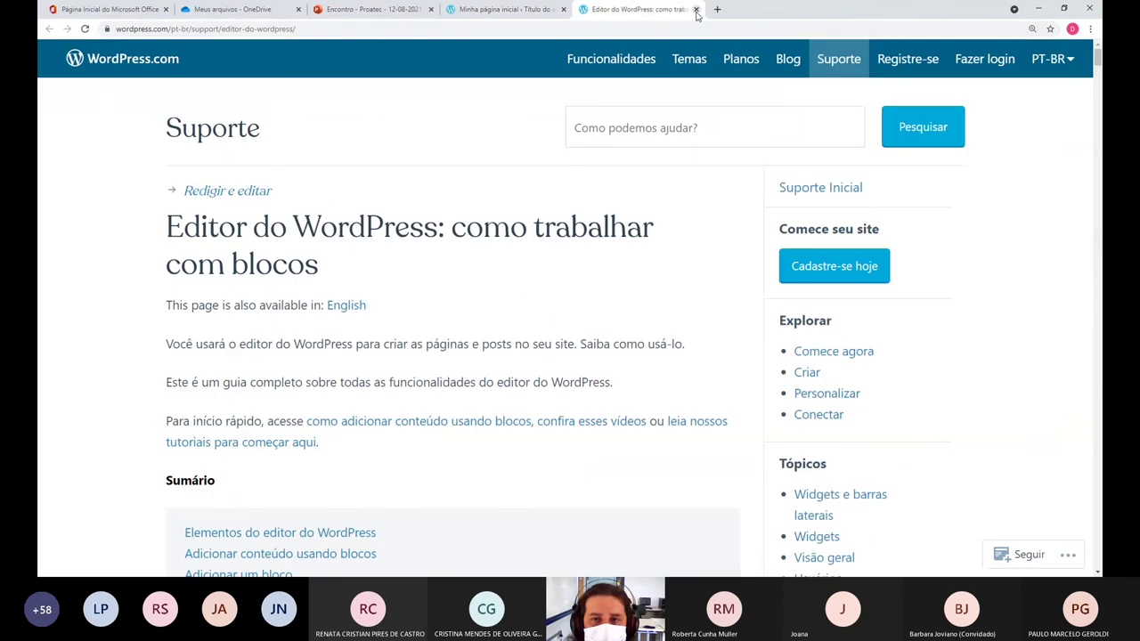
left_click(696, 9)
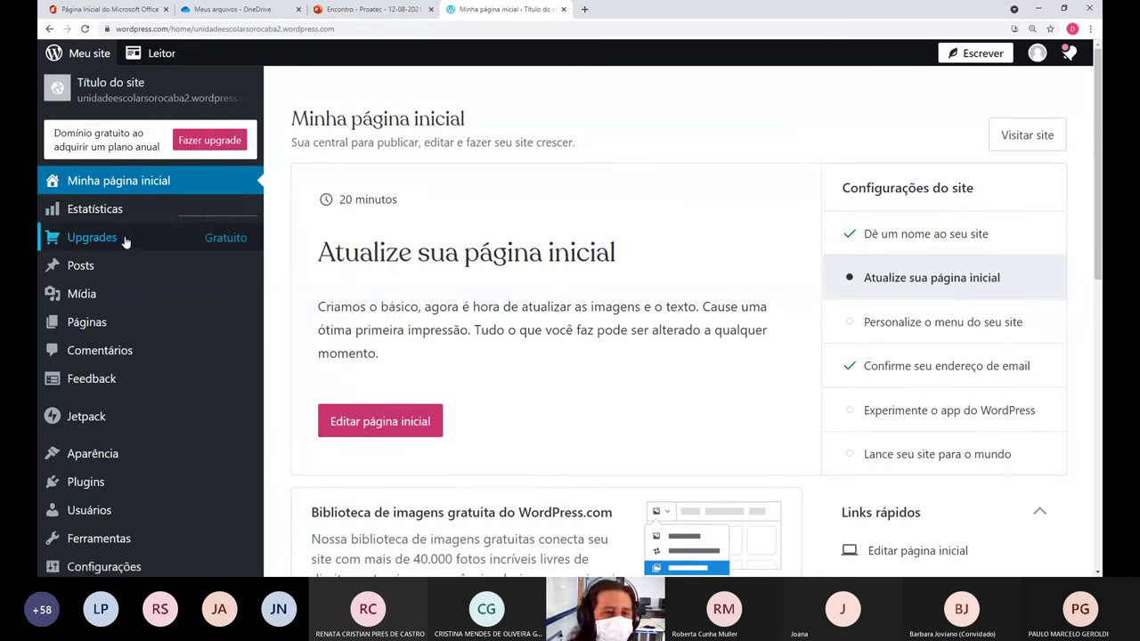
scroll(124, 263, "down", 2)
mouse_move(123, 263)
scroll(124, 294, "down", 3)
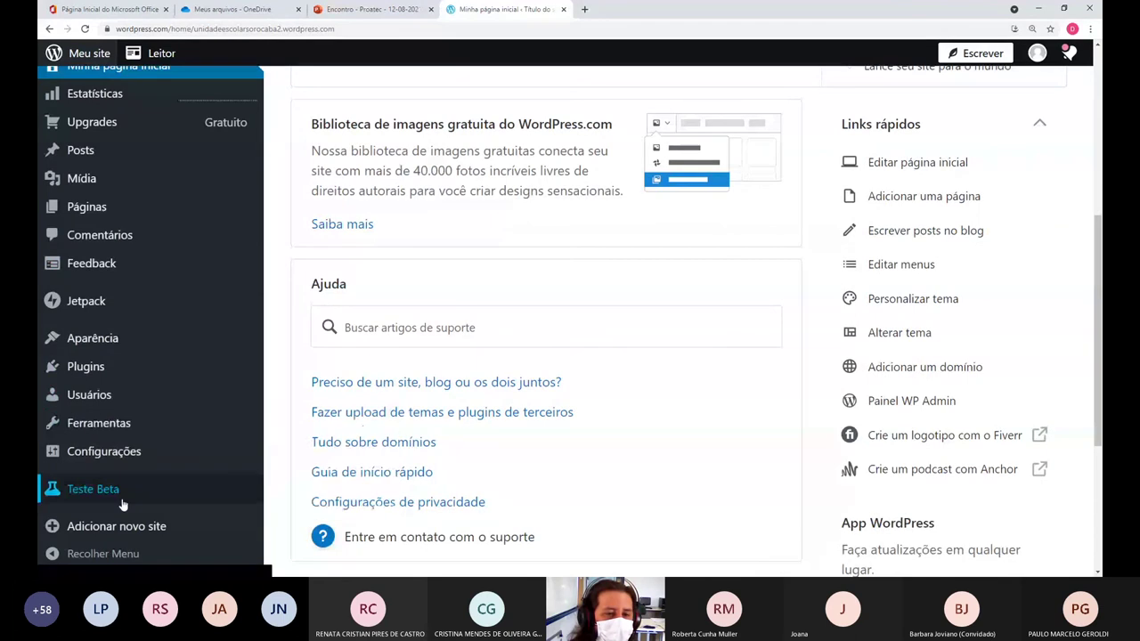
scroll(129, 258, "up", 1)
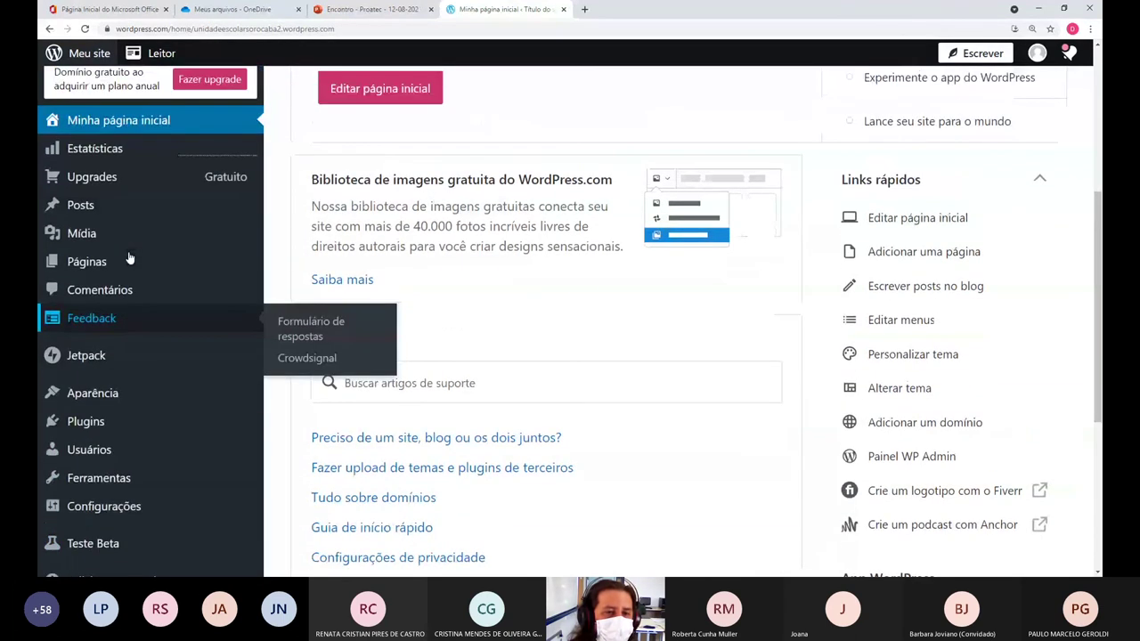
mouse_move(113, 503)
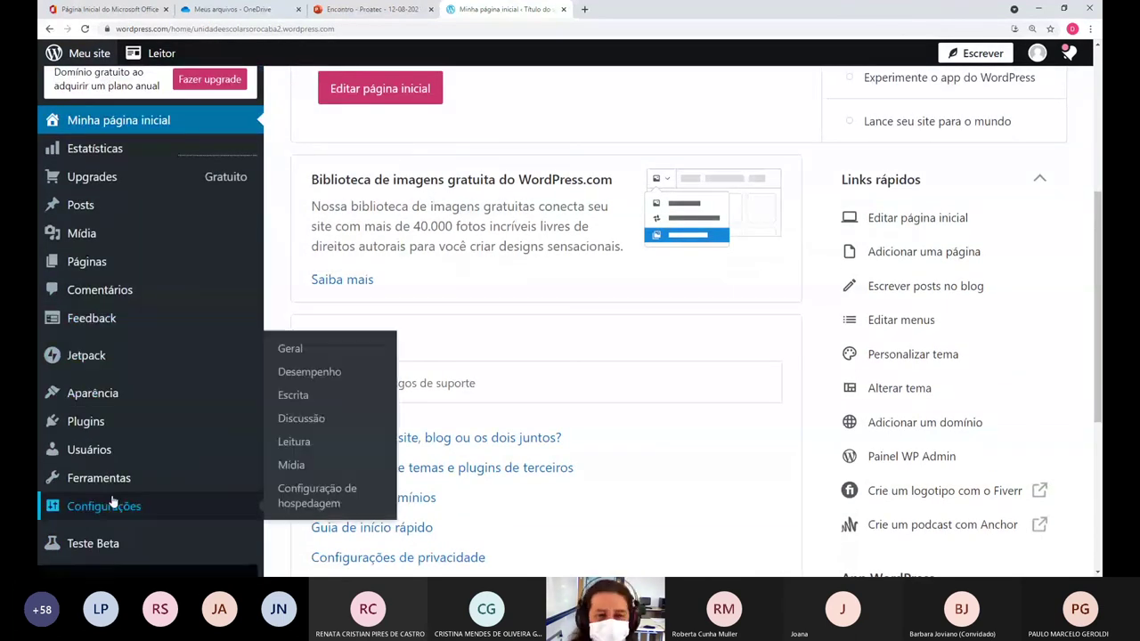
scroll(585, 369, "up", 4)
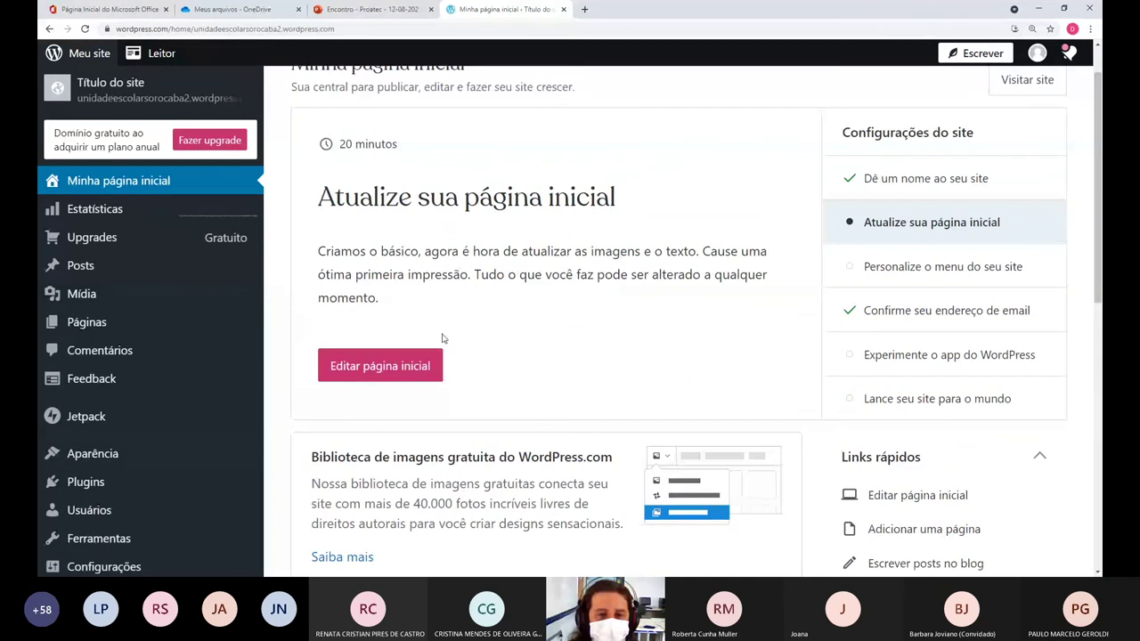
scroll(642, 272, "down", 1)
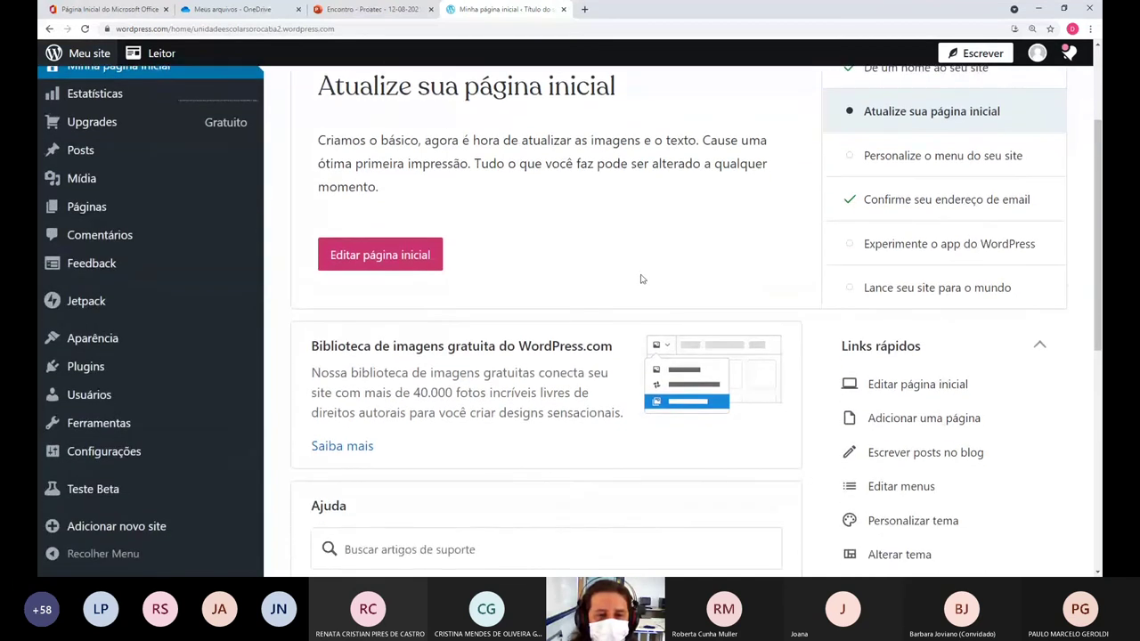
scroll(641, 278, "up", 1)
scroll(616, 276, "down", 1)
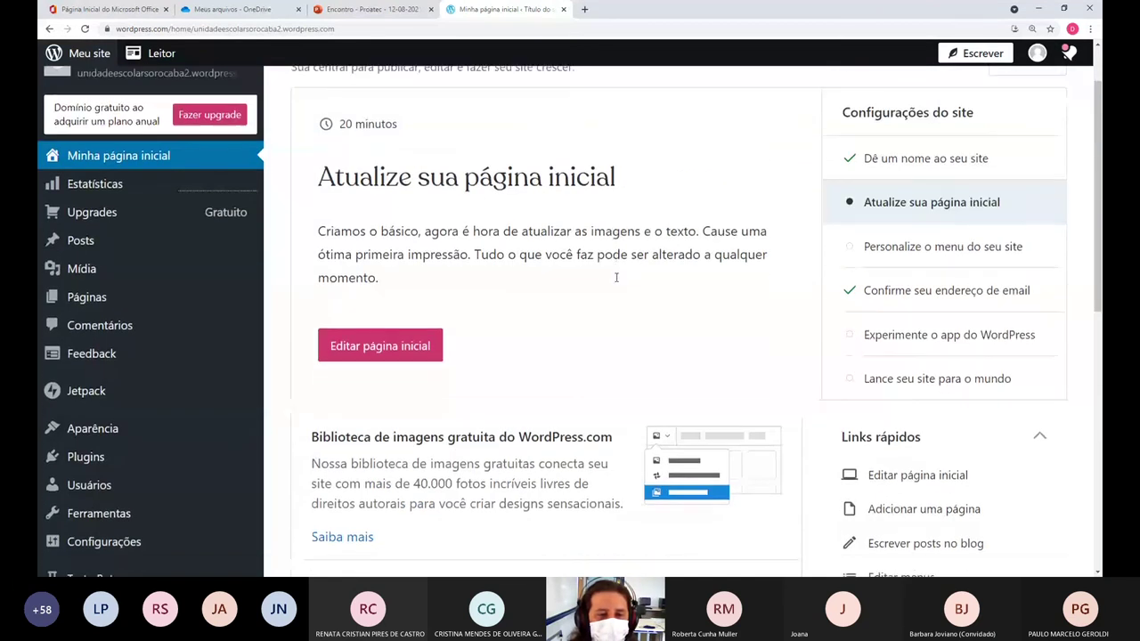
Open Usuários to view the Pessoas list with its one administrator
left_click(122, 460)
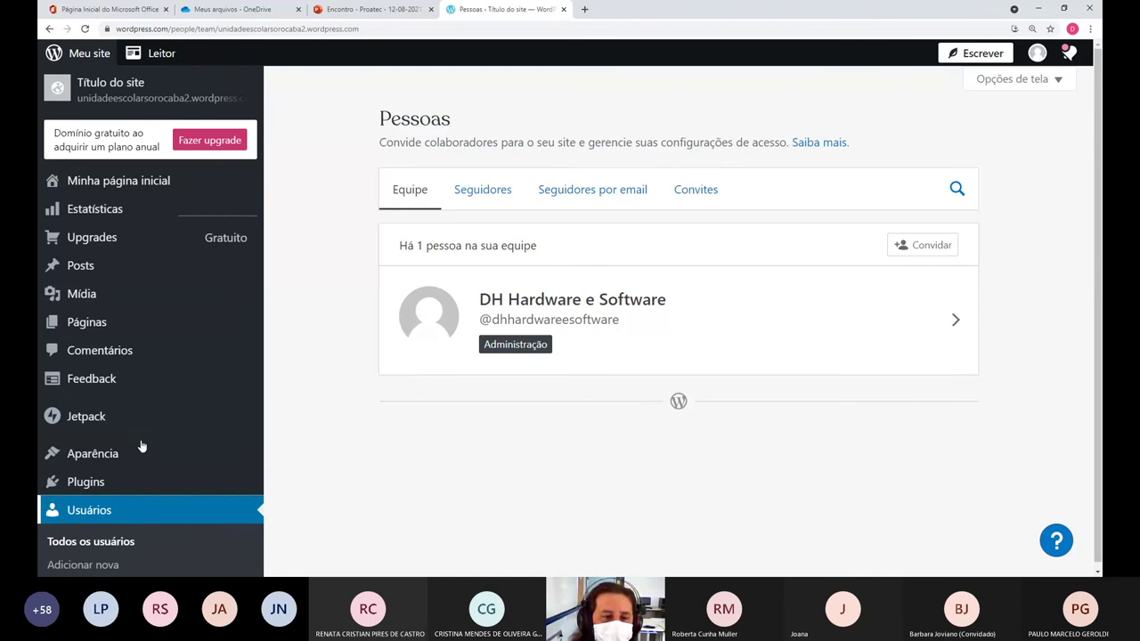
mouse_move(155, 335)
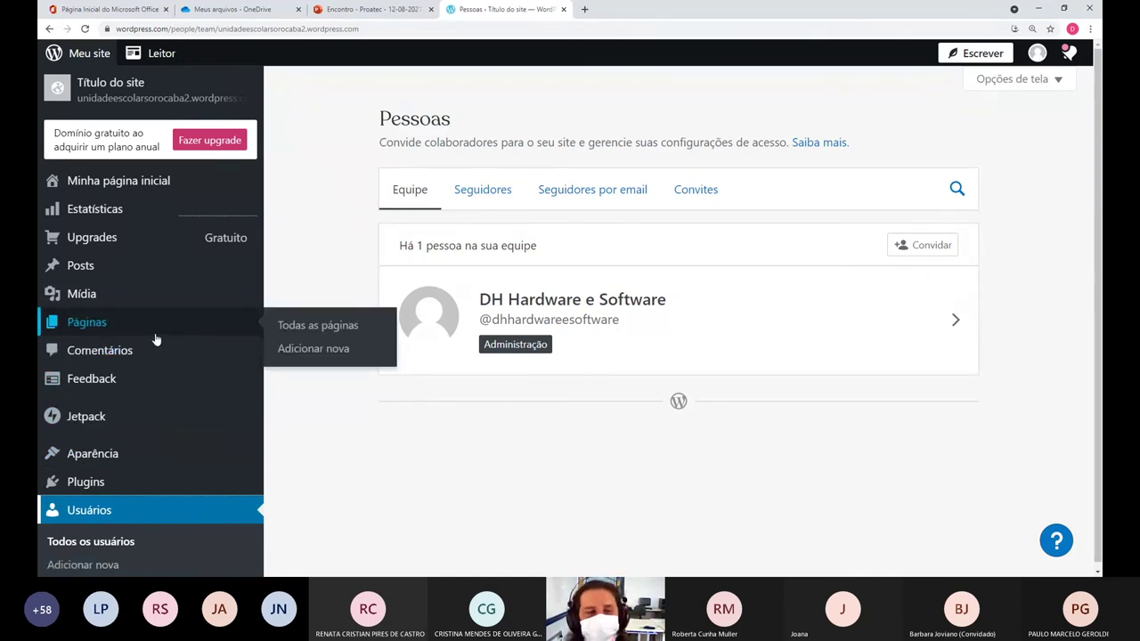
Browse the Temas gallery with Hever current, then open the live site in a new tab
left_click(131, 448)
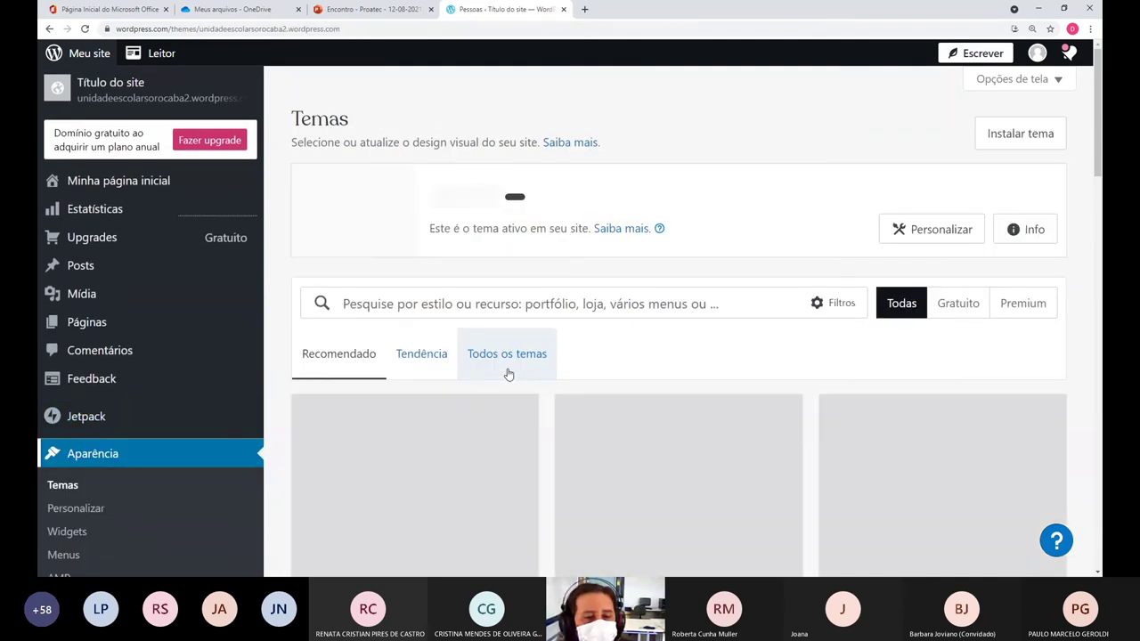
scroll(481, 283, "down", 2)
scroll(489, 279, "down", 2)
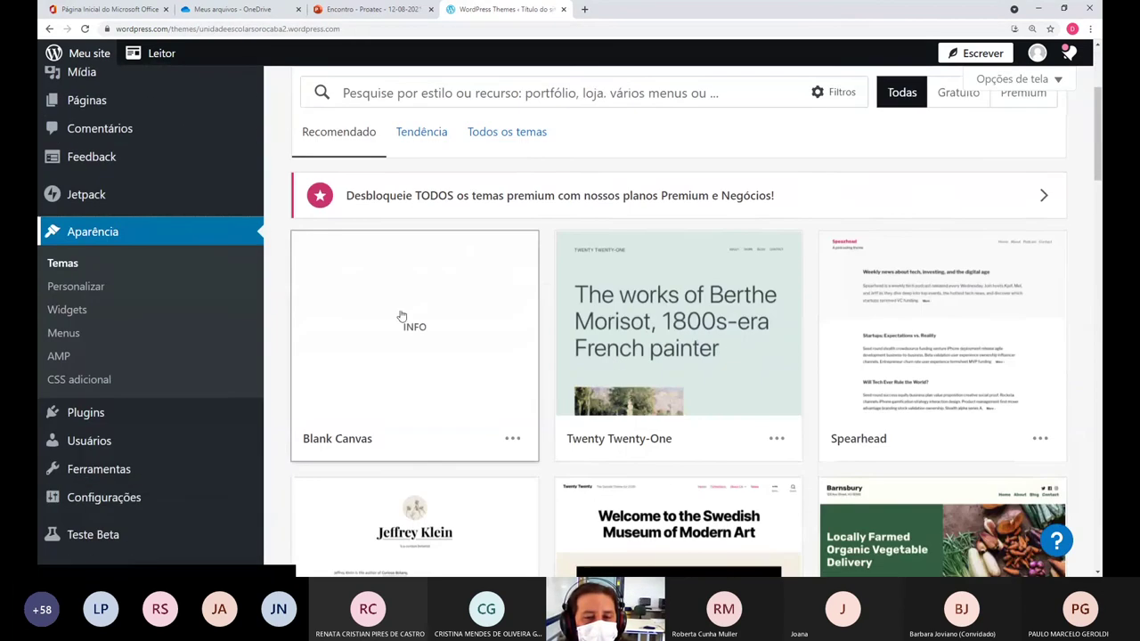
scroll(776, 294, "down", 4)
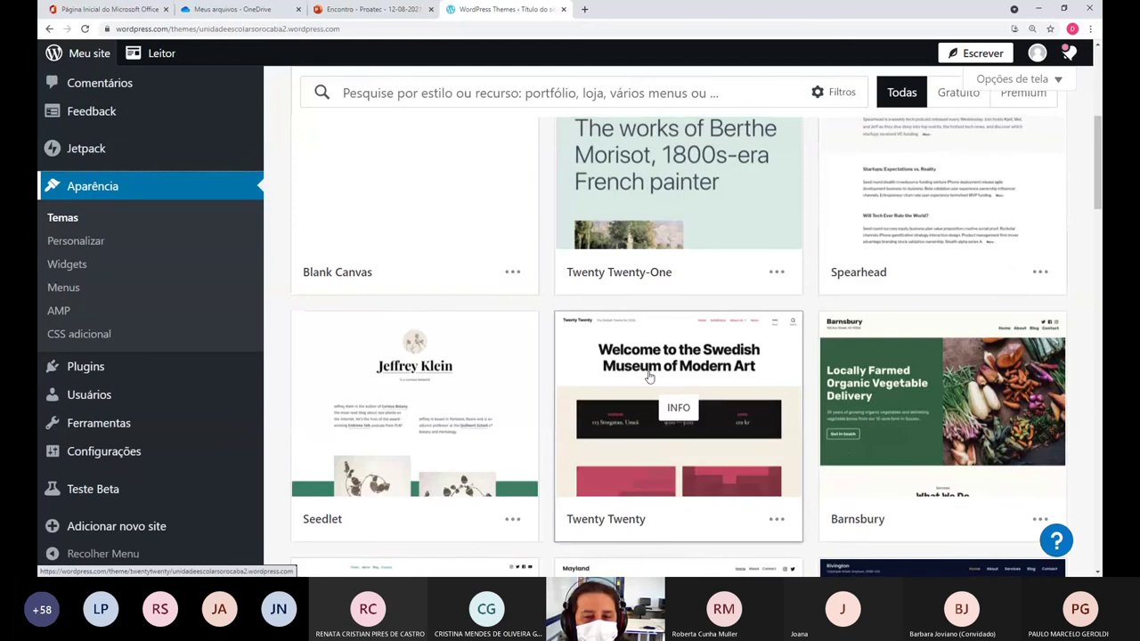
scroll(677, 445, "down", 4)
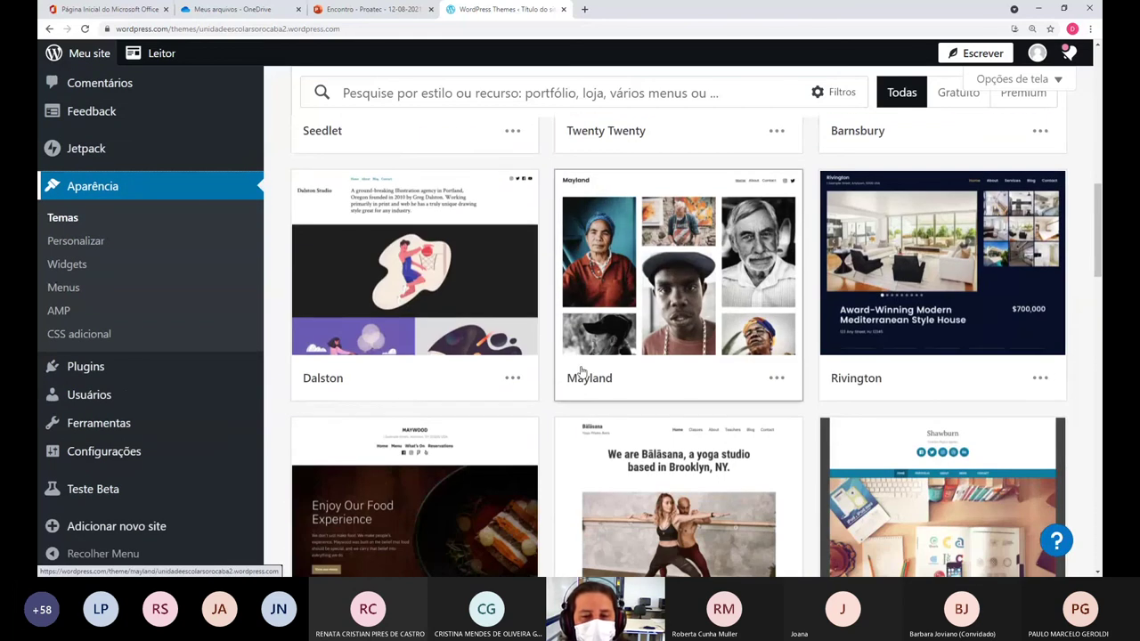
scroll(388, 336, "down", 2)
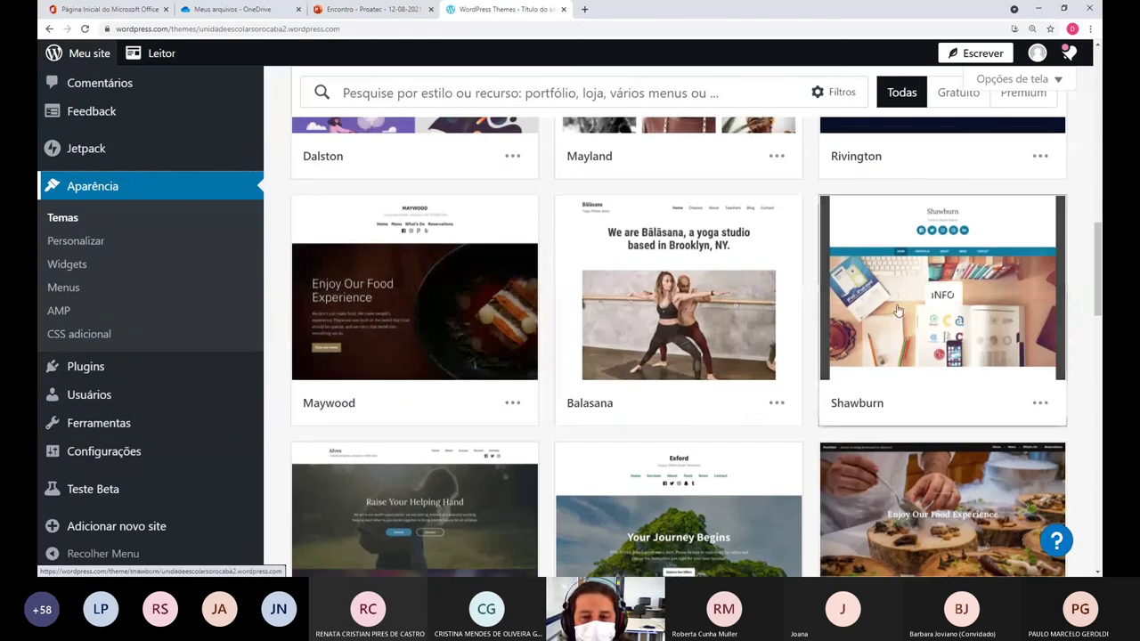
scroll(935, 294, "down", 3)
scroll(440, 428, "down", 2)
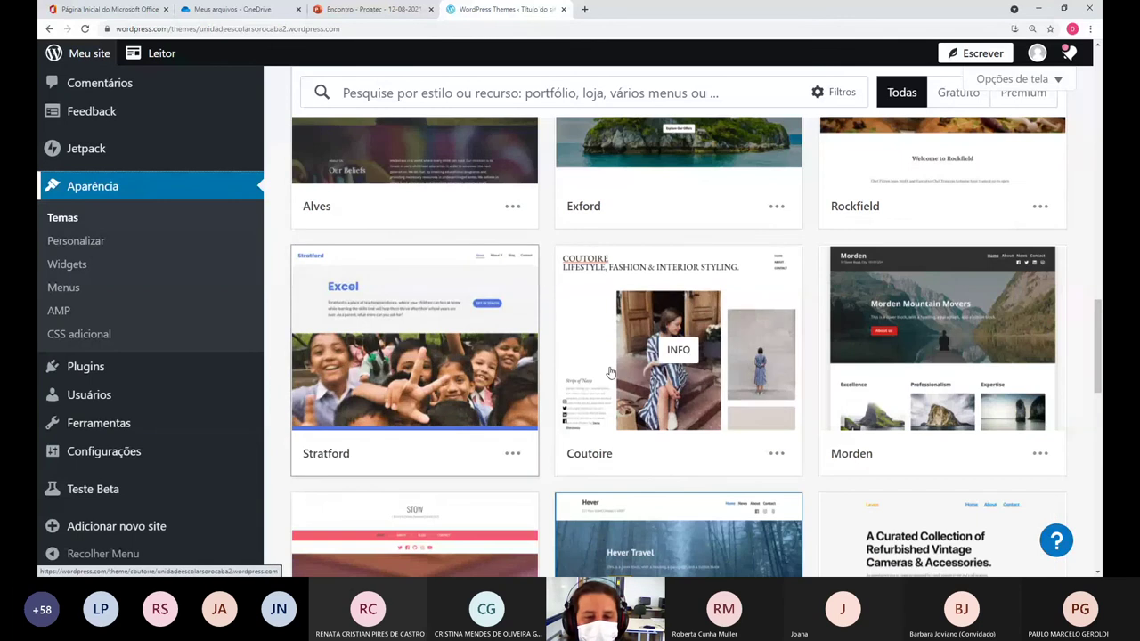
scroll(395, 361, "up", 3)
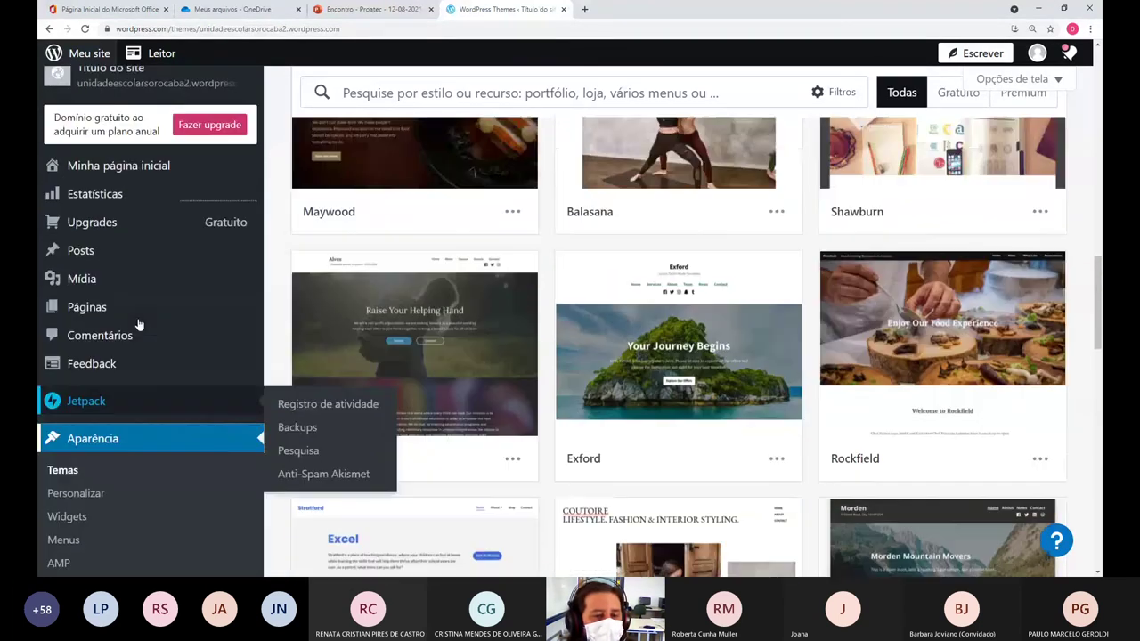
mouse_move(140, 327)
scroll(143, 325, "up", 10)
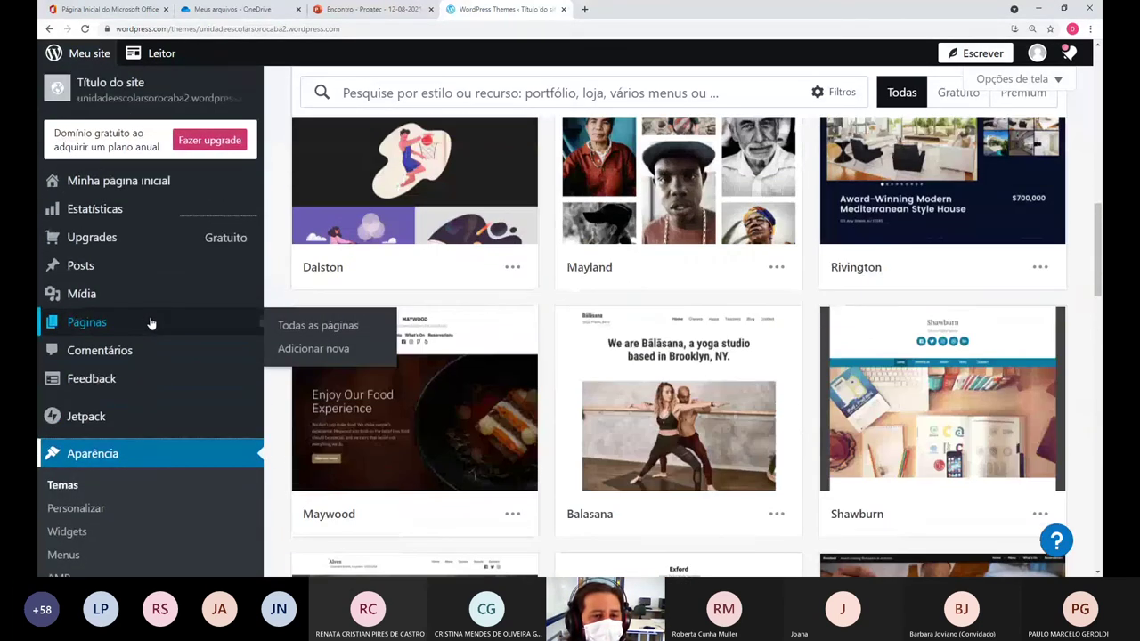
scroll(151, 323, "up", 2)
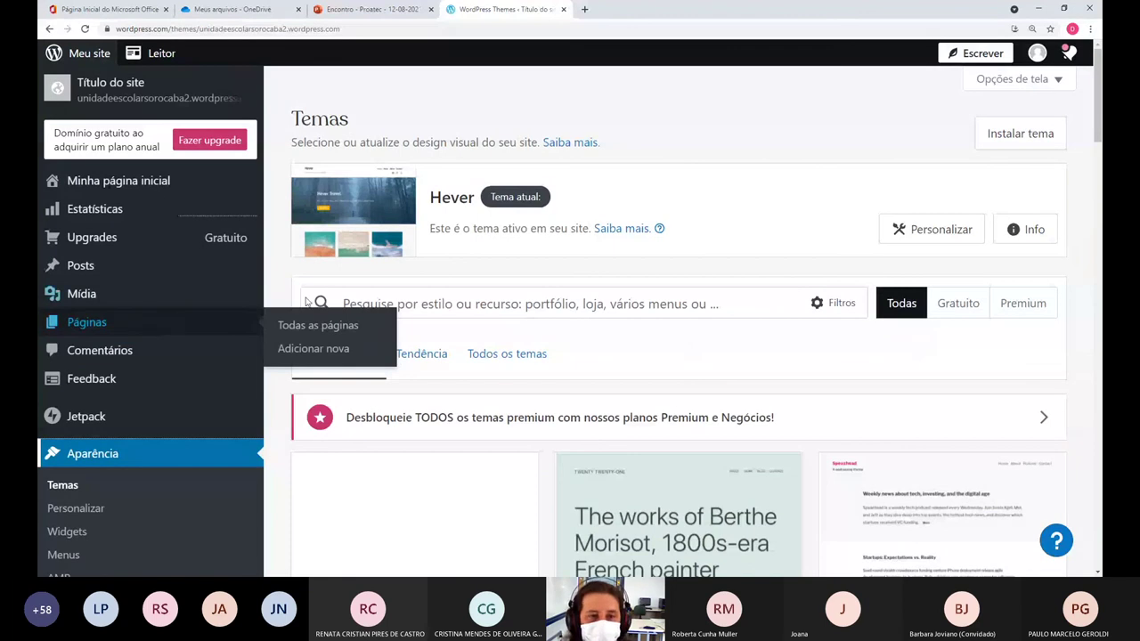
left_click(134, 97)
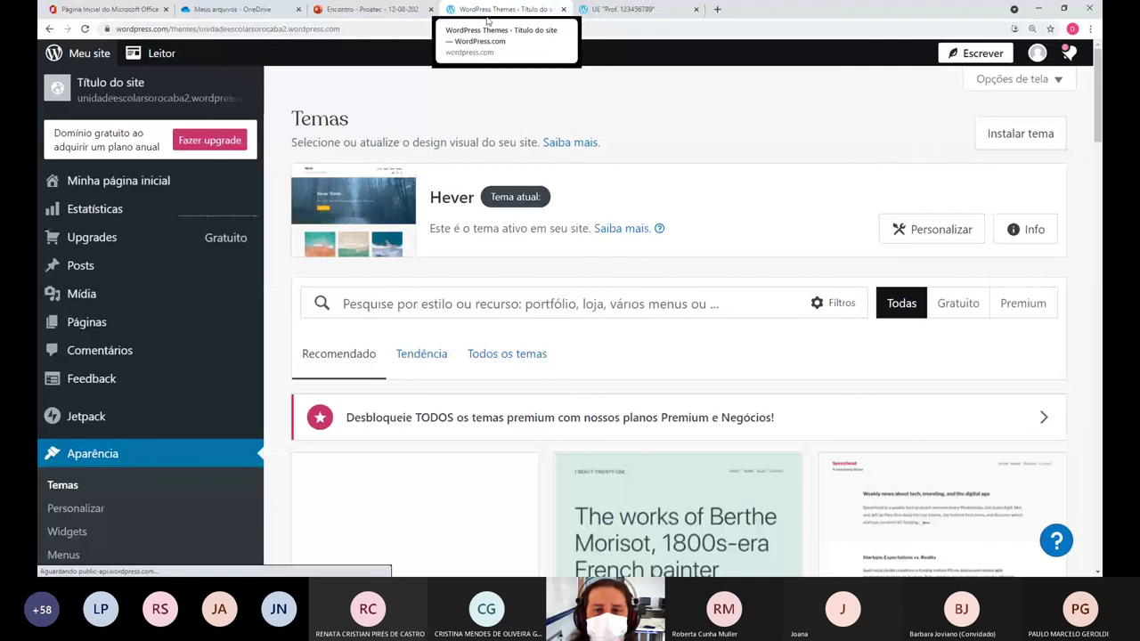
Switch to the live site tab and scroll through its homepage and back to the top
left_click(622, 11)
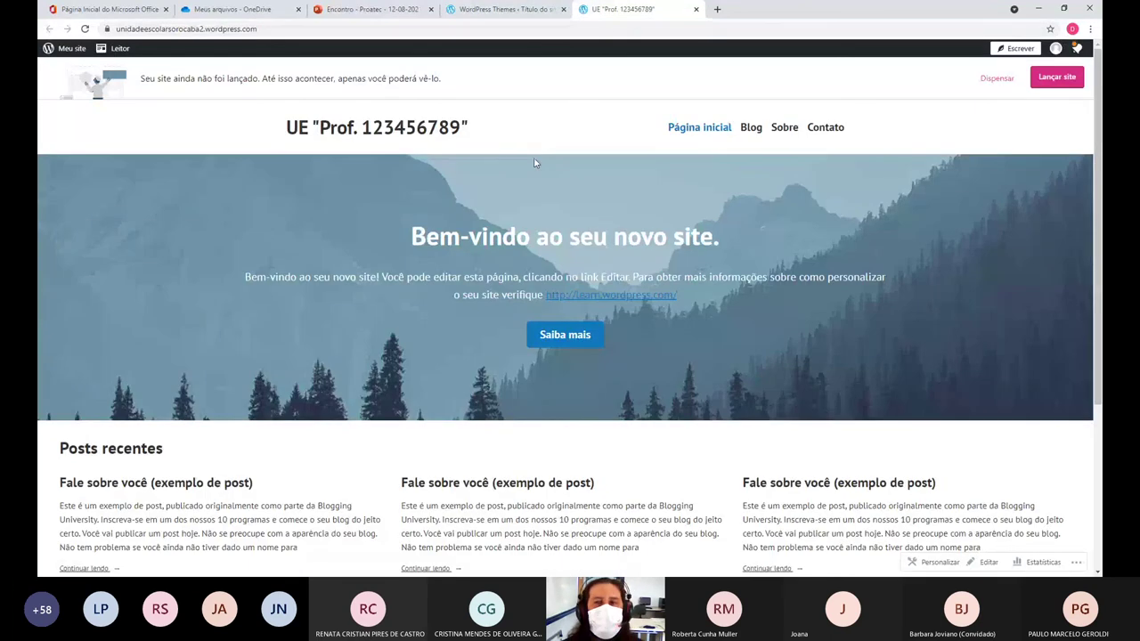
scroll(596, 225, "down", 3)
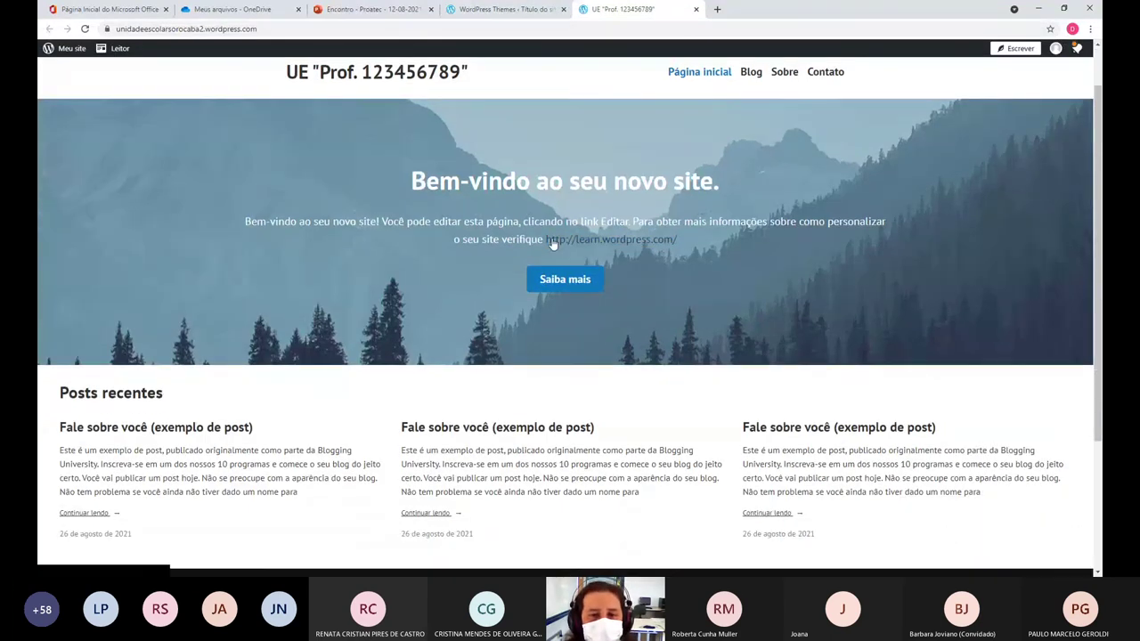
scroll(504, 242, "up", 2)
scroll(504, 242, "up", 2)
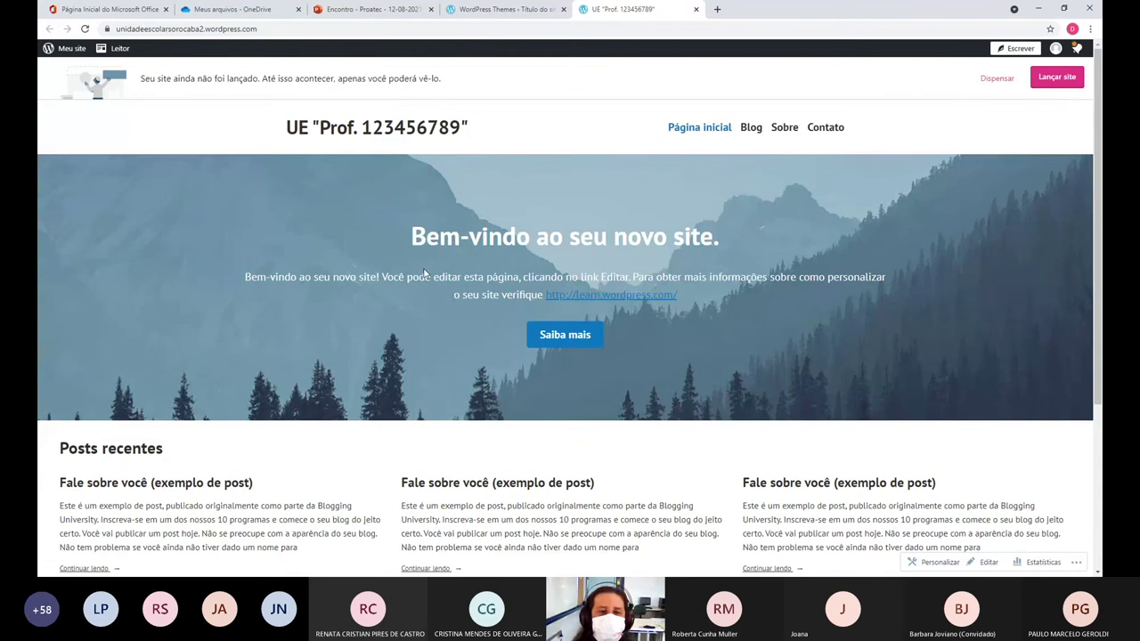
scroll(364, 298, "down", 2)
scroll(357, 248, "down", 1)
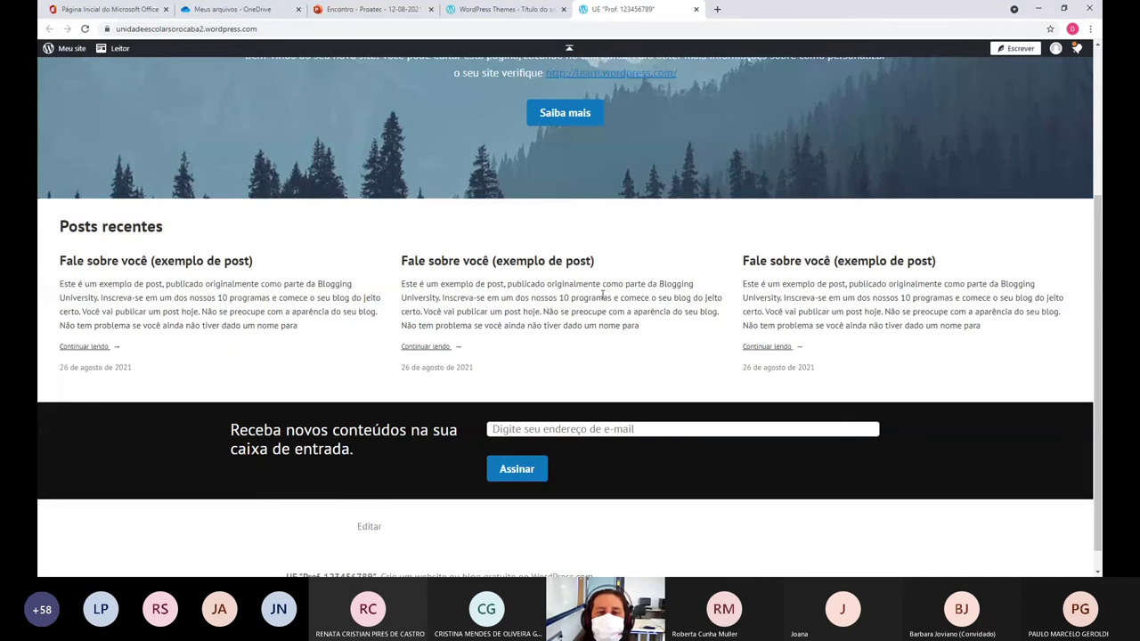
scroll(603, 294, "up", 3)
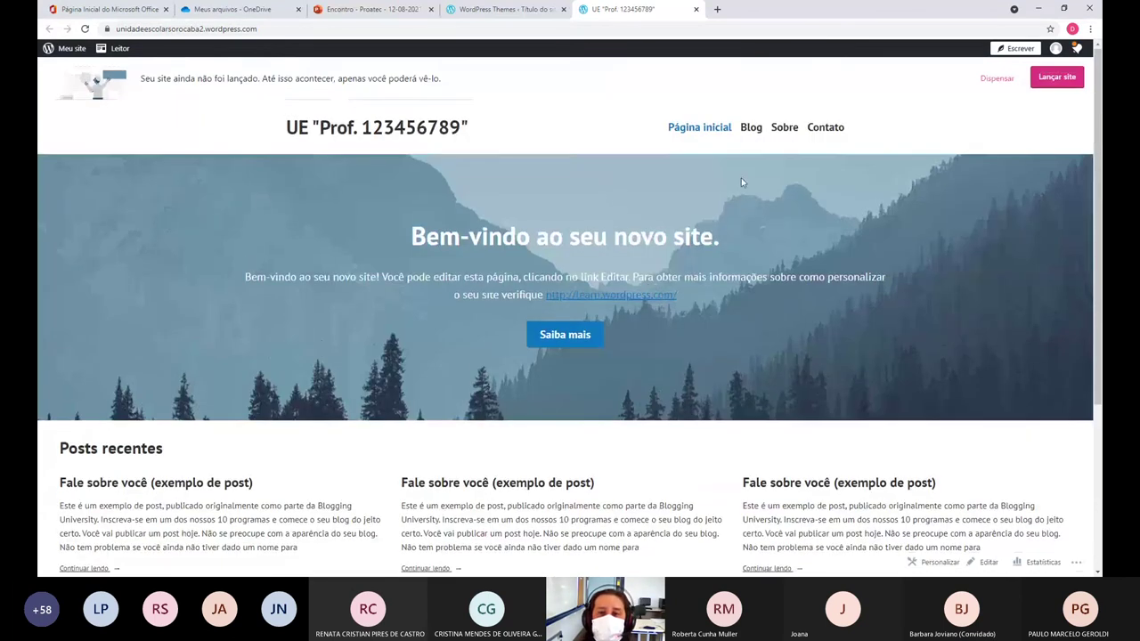
left_click(752, 129)
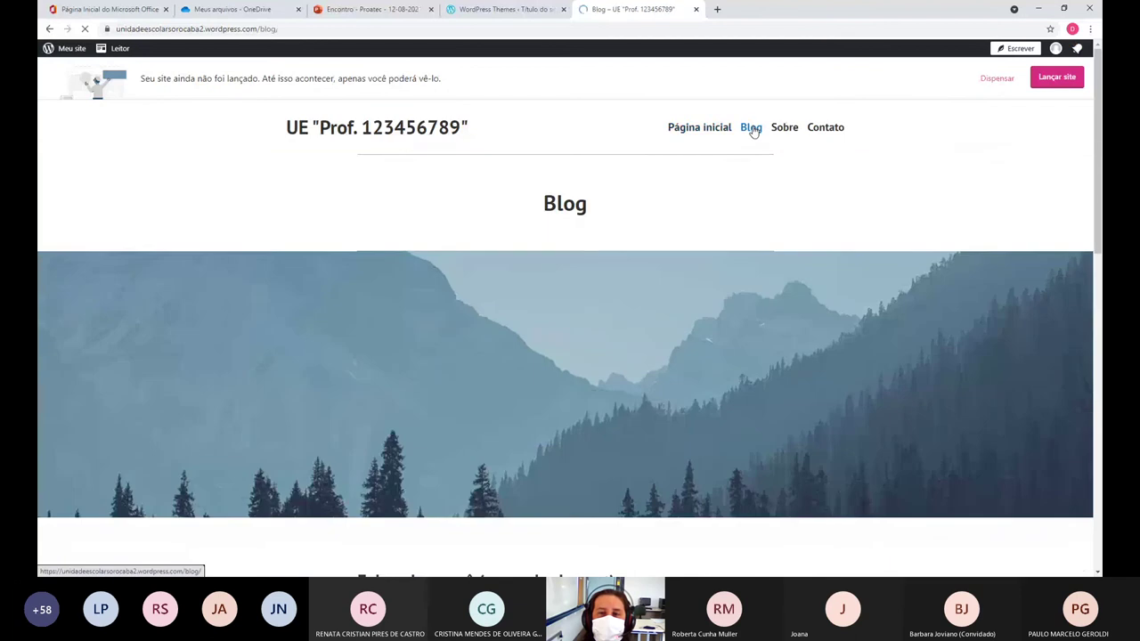
scroll(559, 260, "down", 6)
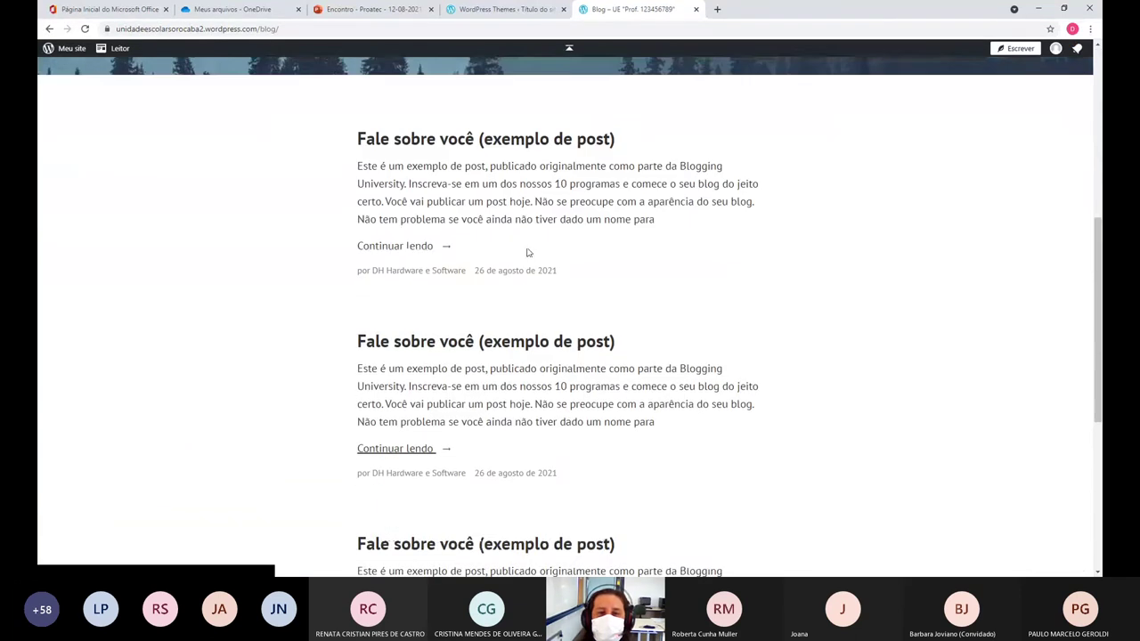
scroll(500, 235, "down", 3)
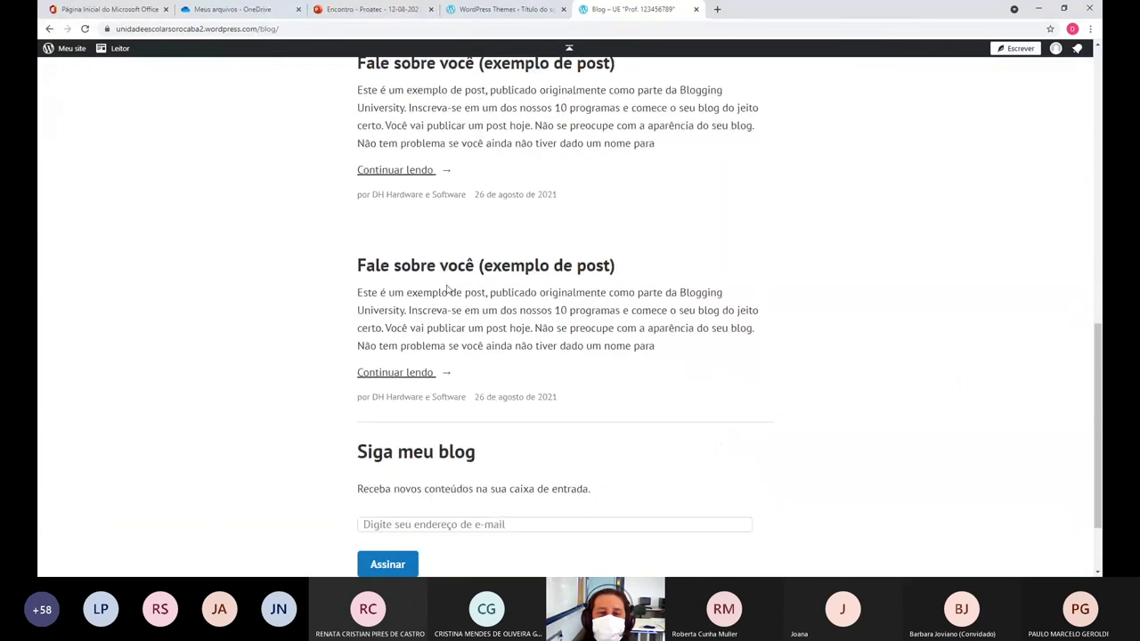
scroll(448, 378, "up", 3)
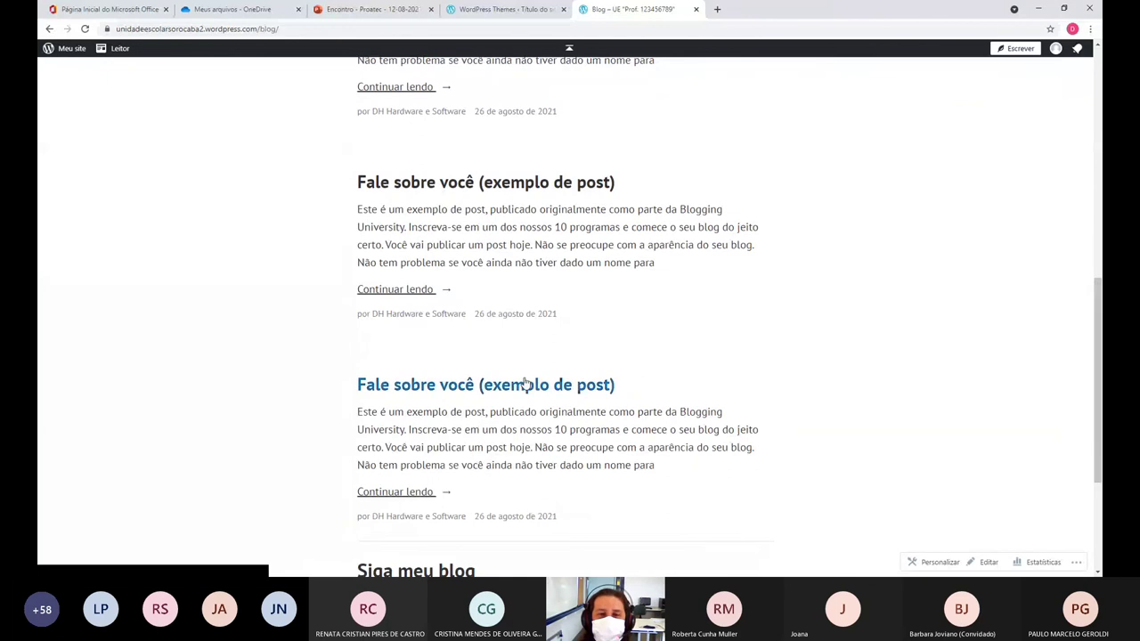
scroll(512, 383, "up", 4)
scroll(522, 329, "down", 5)
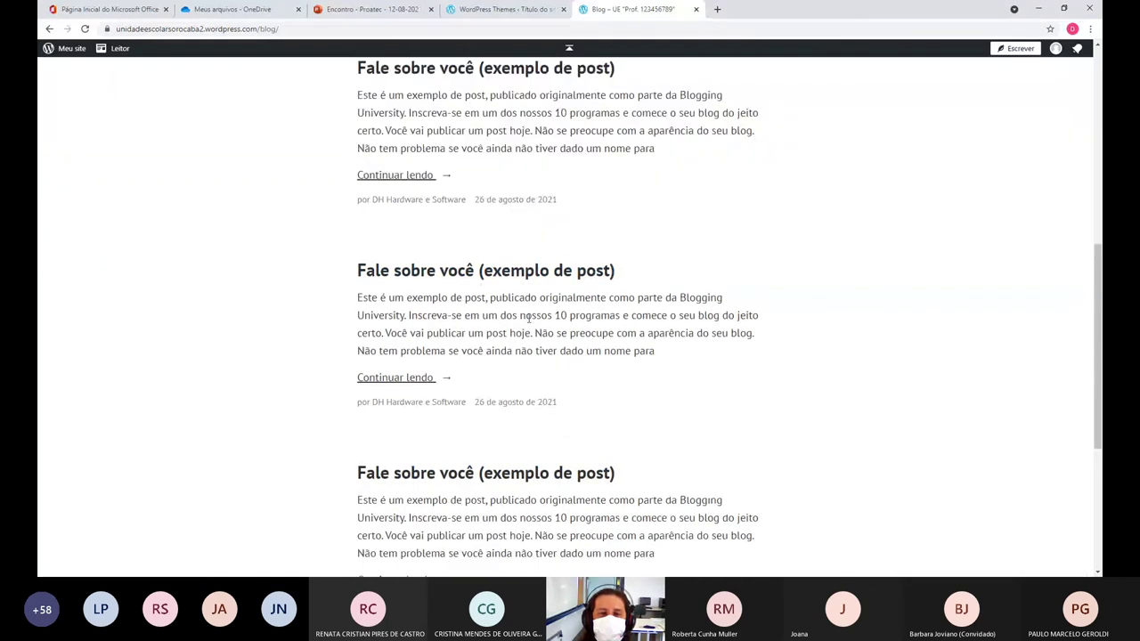
scroll(545, 346, "down", 3)
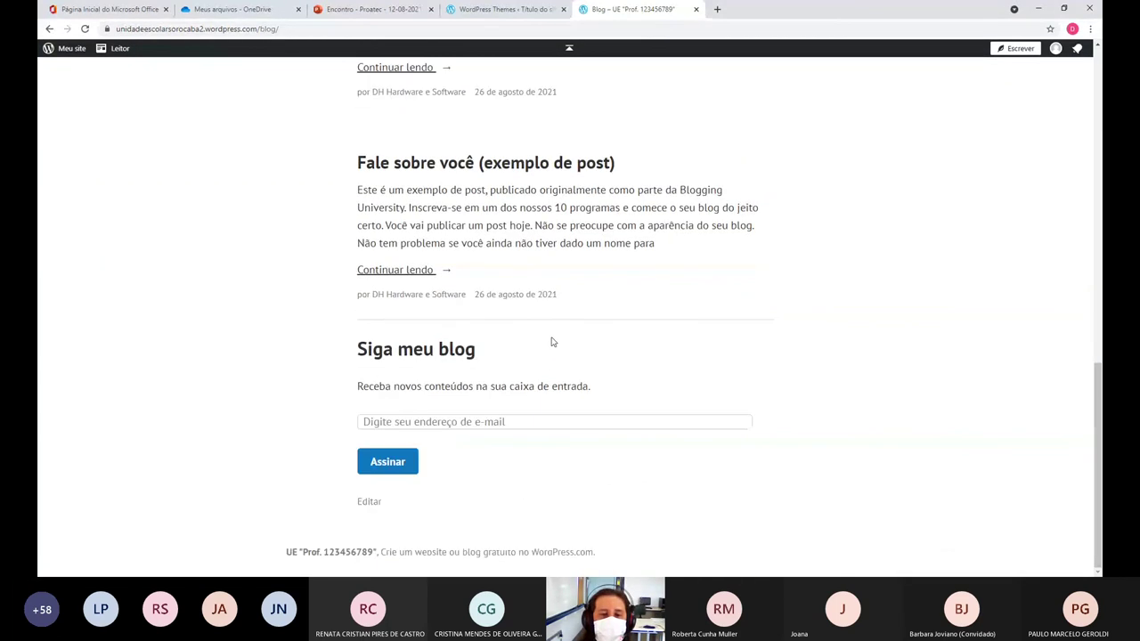
scroll(522, 336, "up", 3)
scroll(508, 365, "down", 3)
scroll(549, 454, "up", 3)
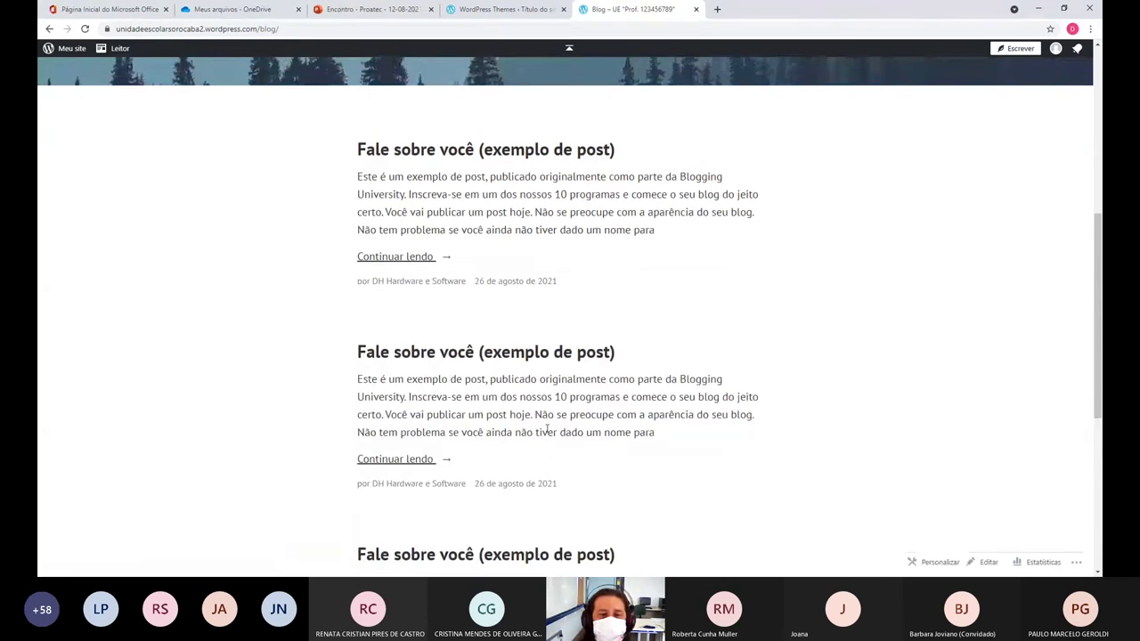
scroll(546, 429, "up", 5)
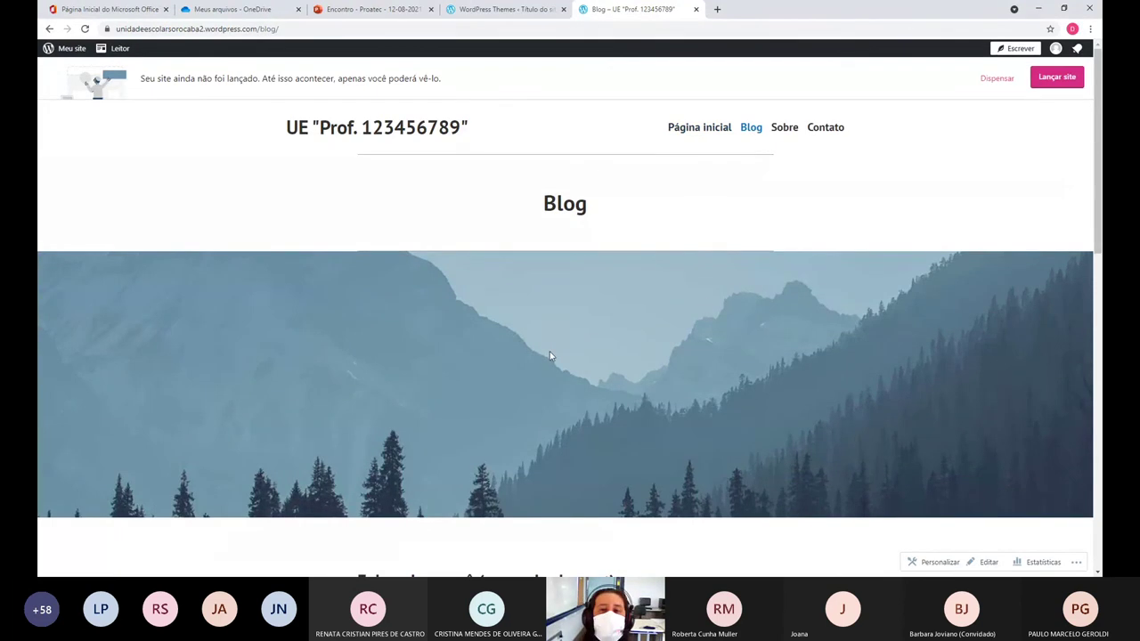
left_click(707, 132)
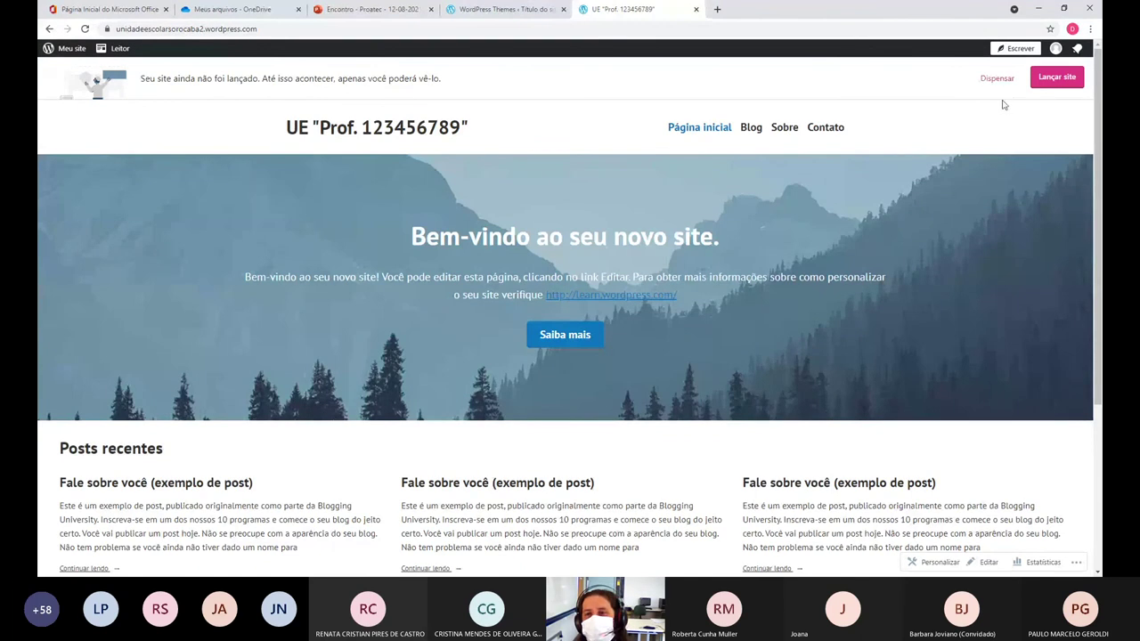
Begin launching the site and skip the domain purchase with Pular compra
left_click(1060, 80)
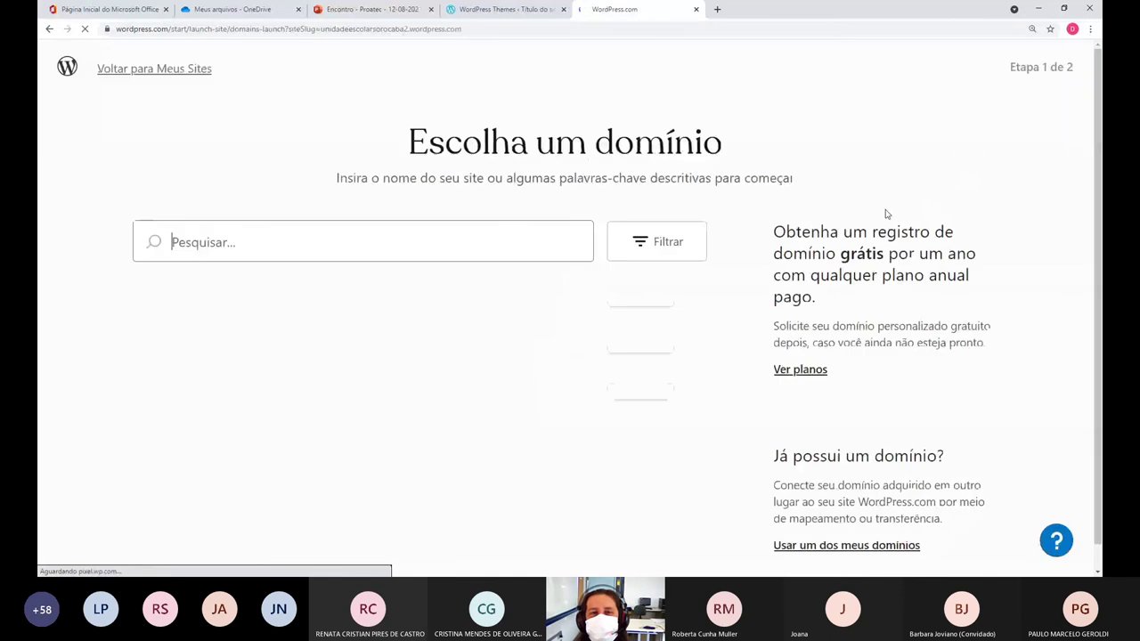
left_click(451, 241)
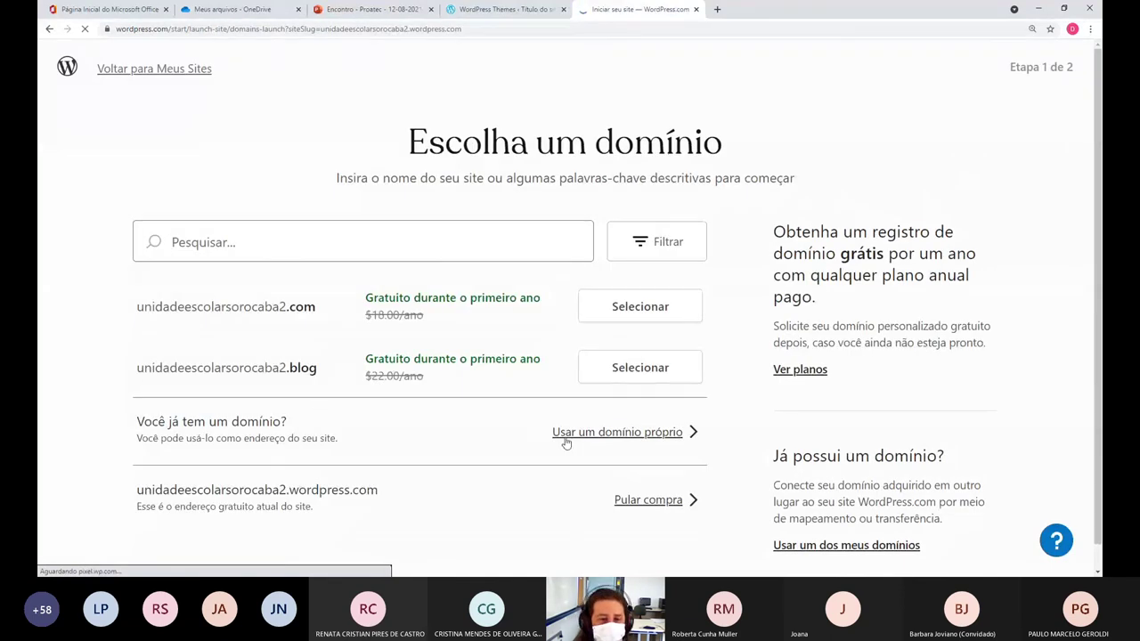
scroll(452, 419, "down", 1)
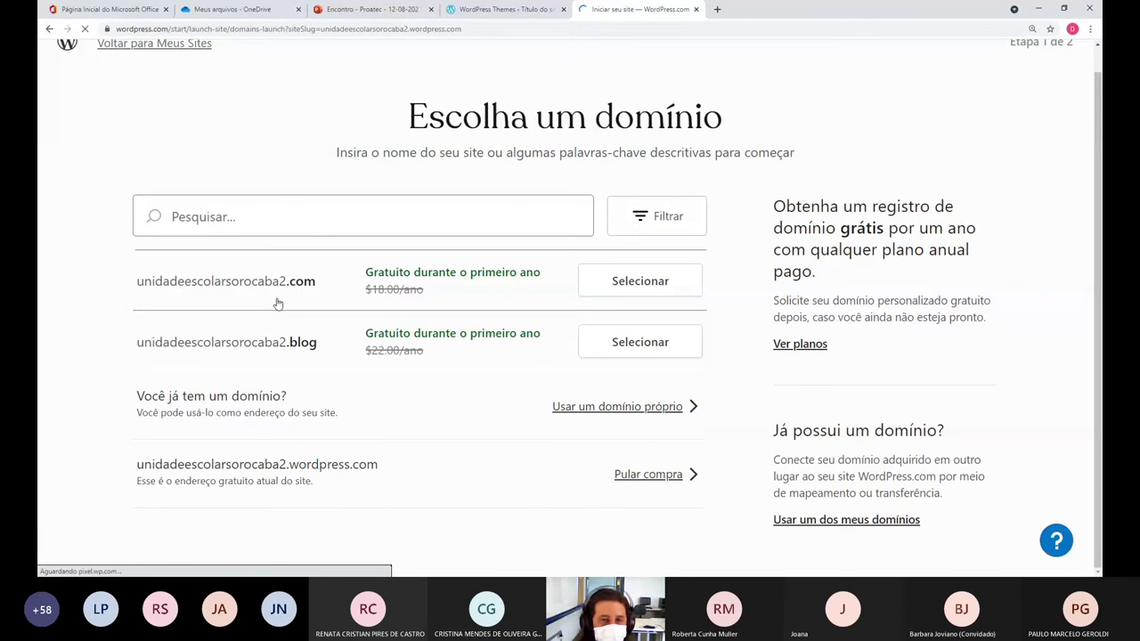
left_click(635, 480)
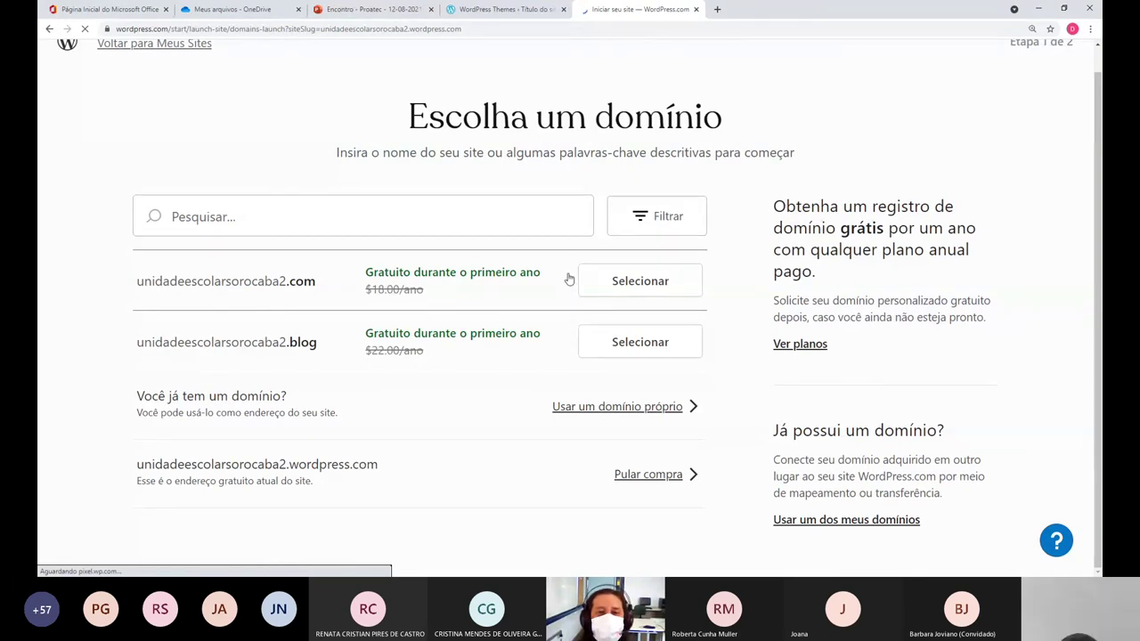
left_click(634, 478)
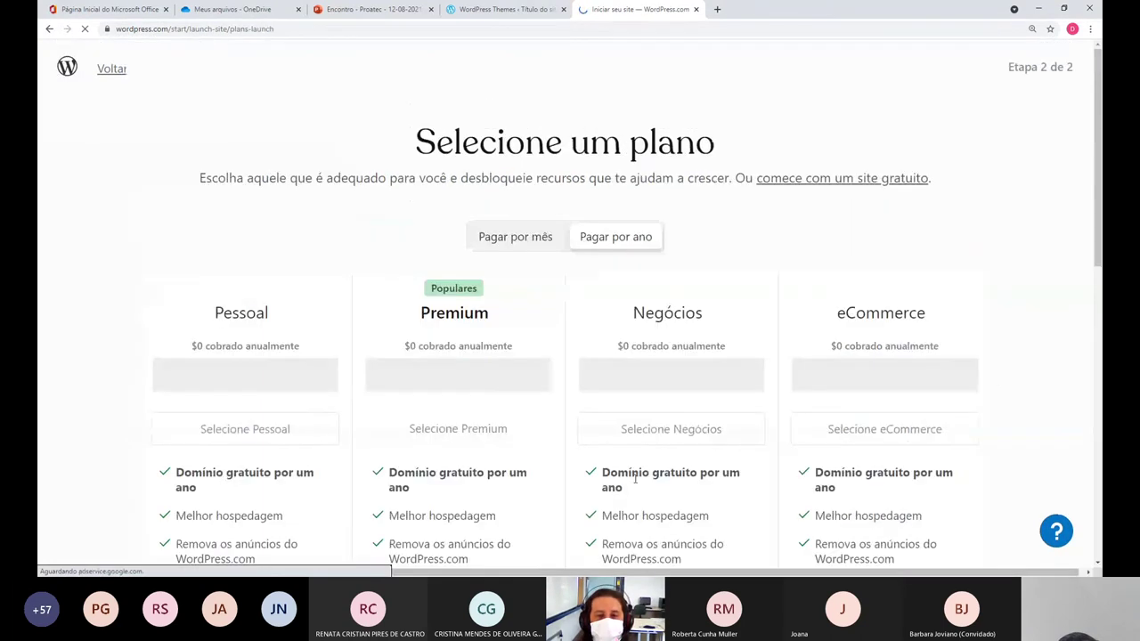
Start the site on the free plan, reaching the 'Você iniciou seu site!' dashboard
left_click(847, 181)
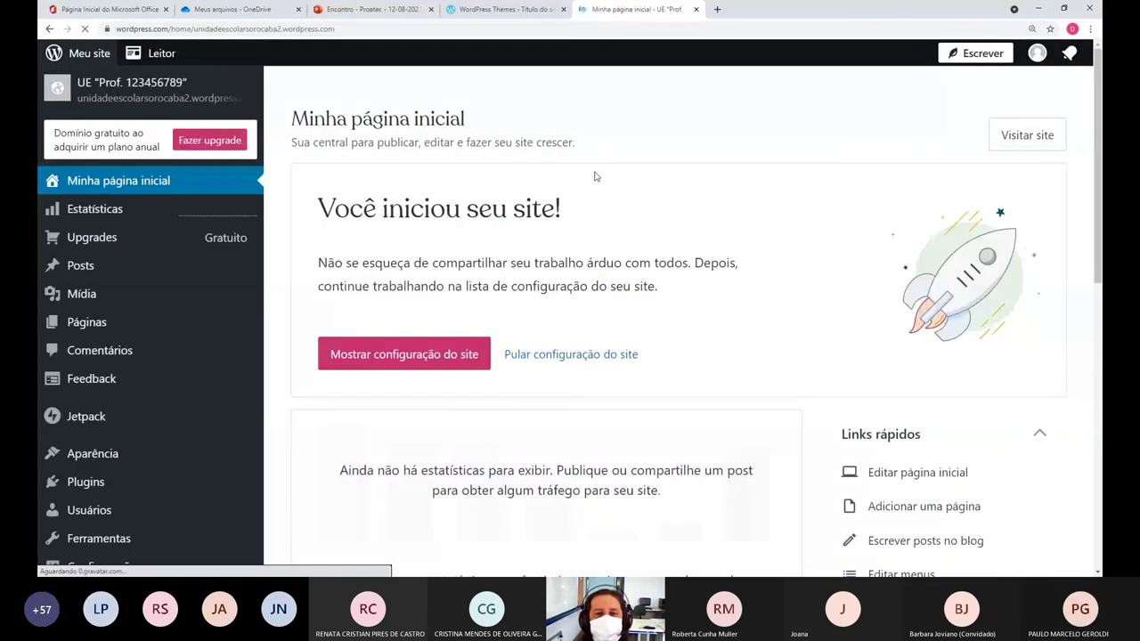
scroll(725, 191, "down", 3)
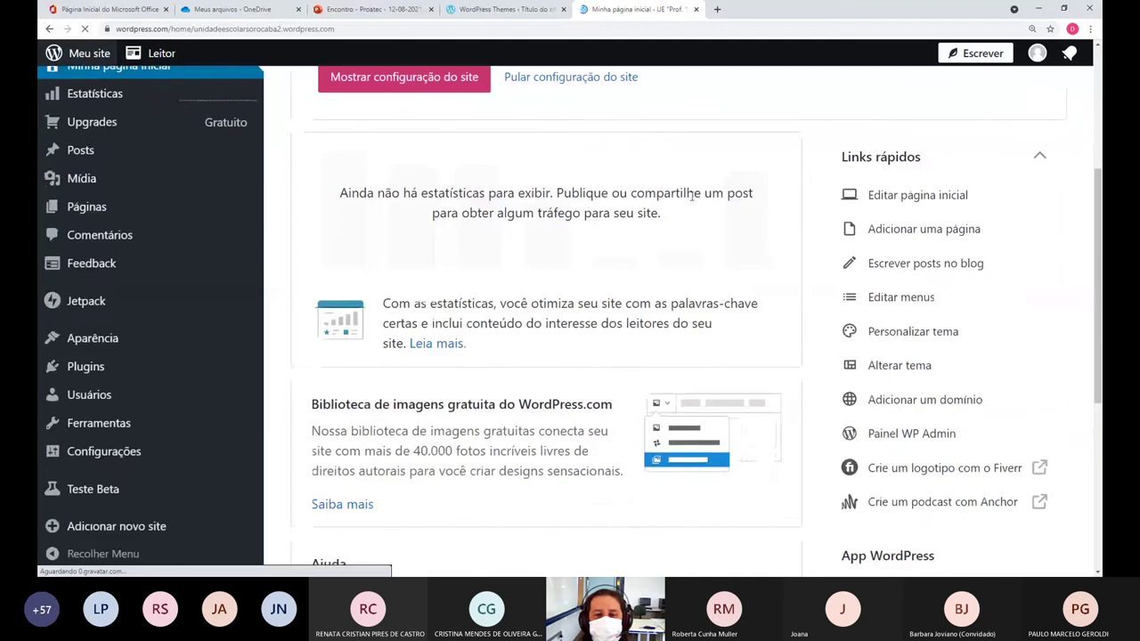
scroll(623, 223, "up", 3)
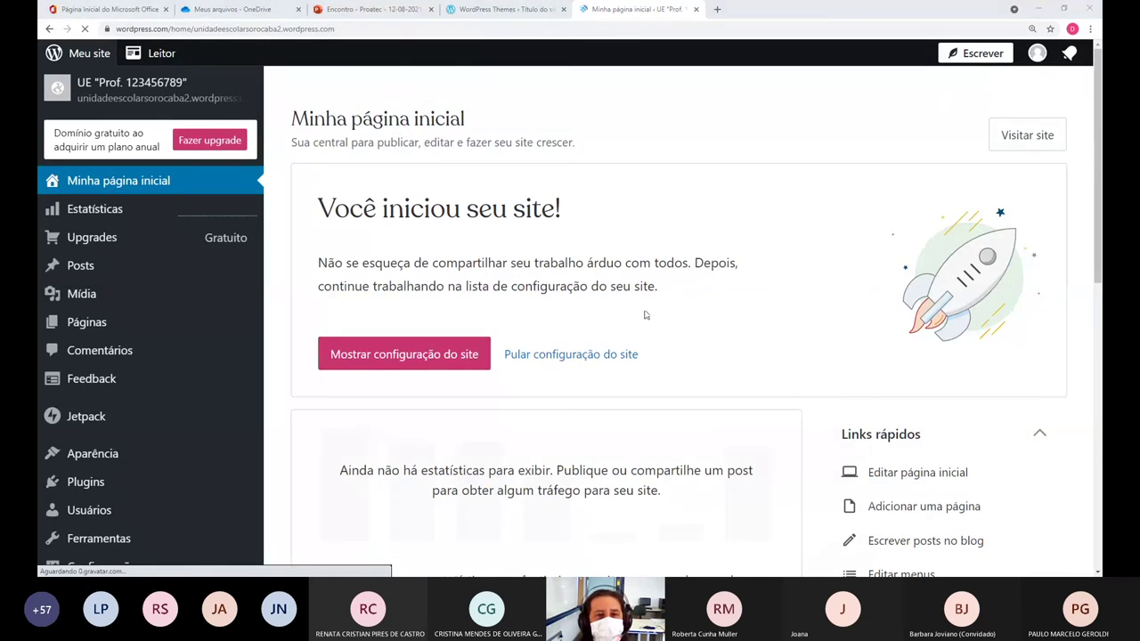
left_click(702, 315)
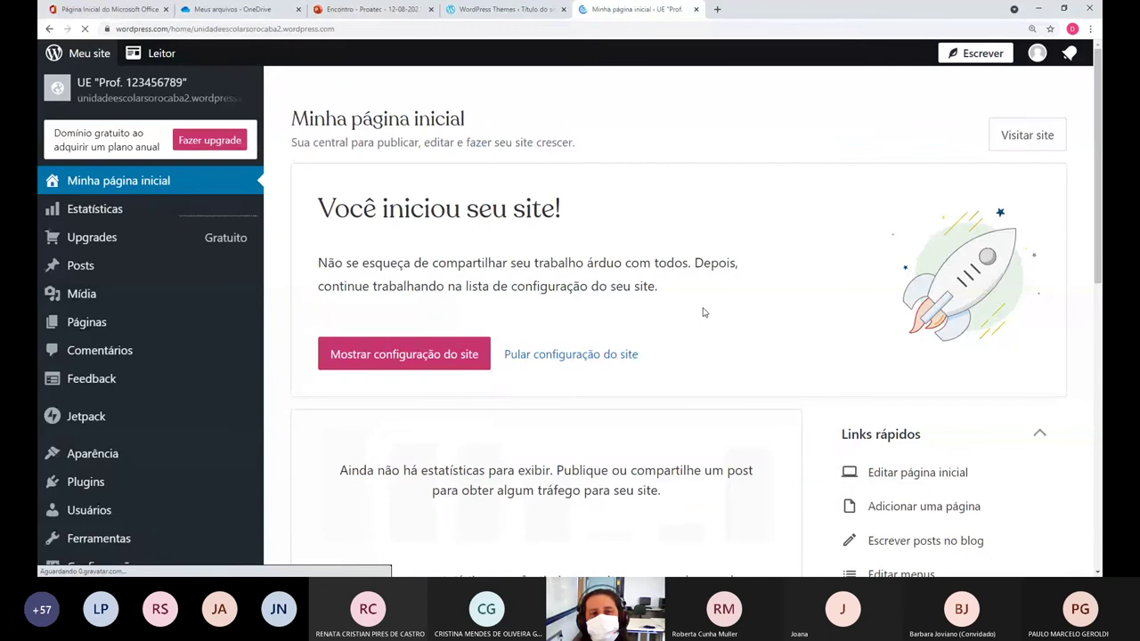
left_click(681, 260)
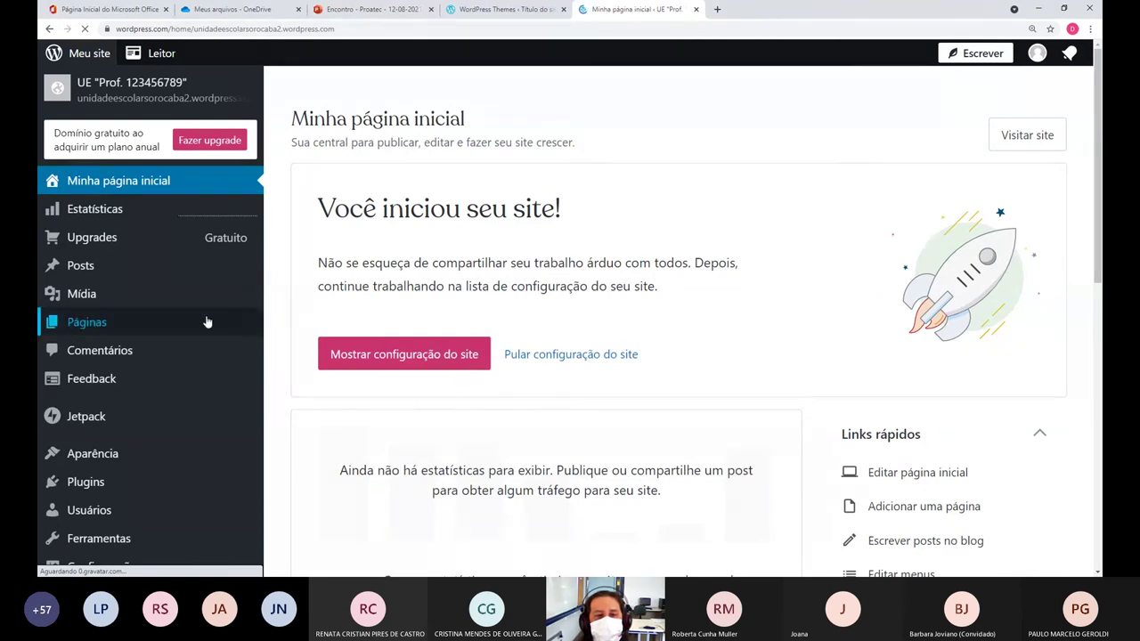
Trash the sample post 'Fale sobre você (exemplo de post)' from the posts list
left_click(114, 325)
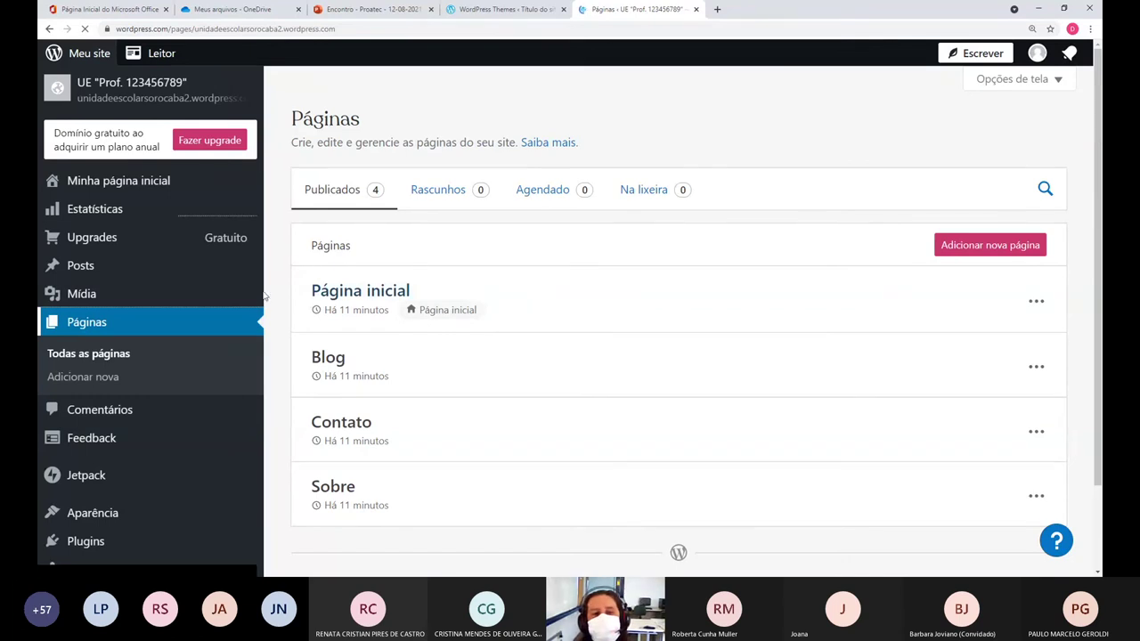
left_click(119, 269)
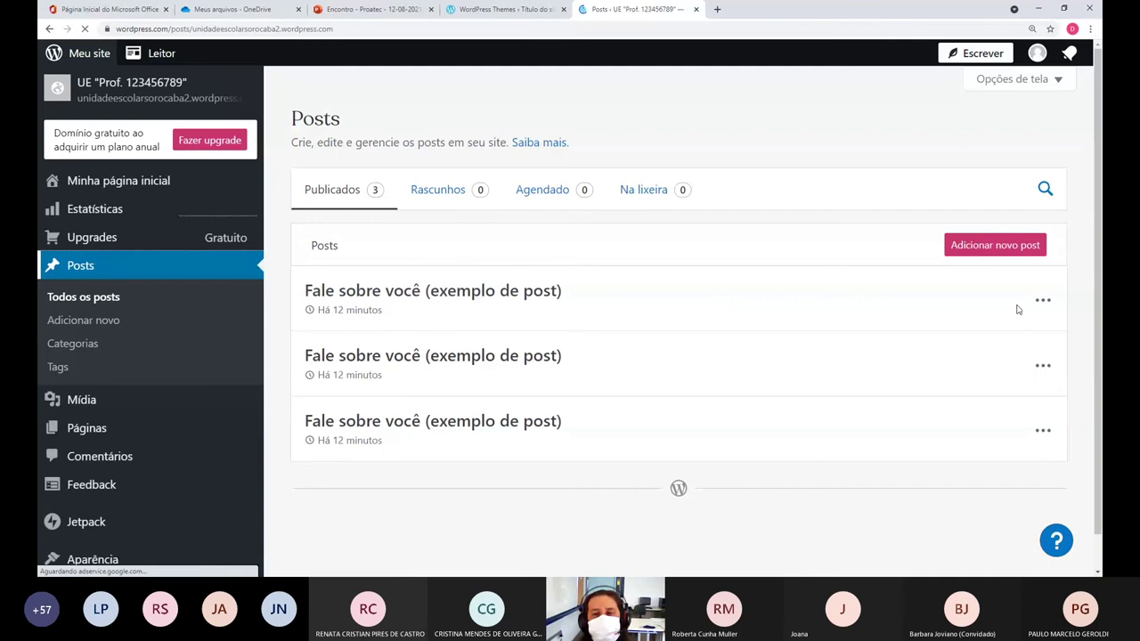
left_click(1045, 303)
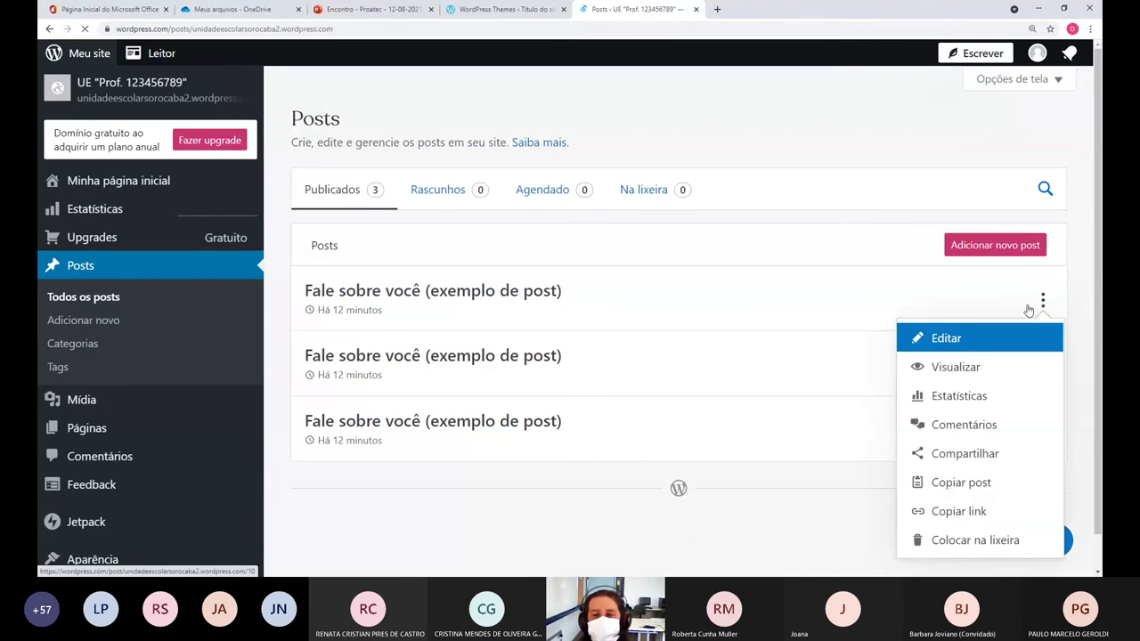
left_click(953, 539)
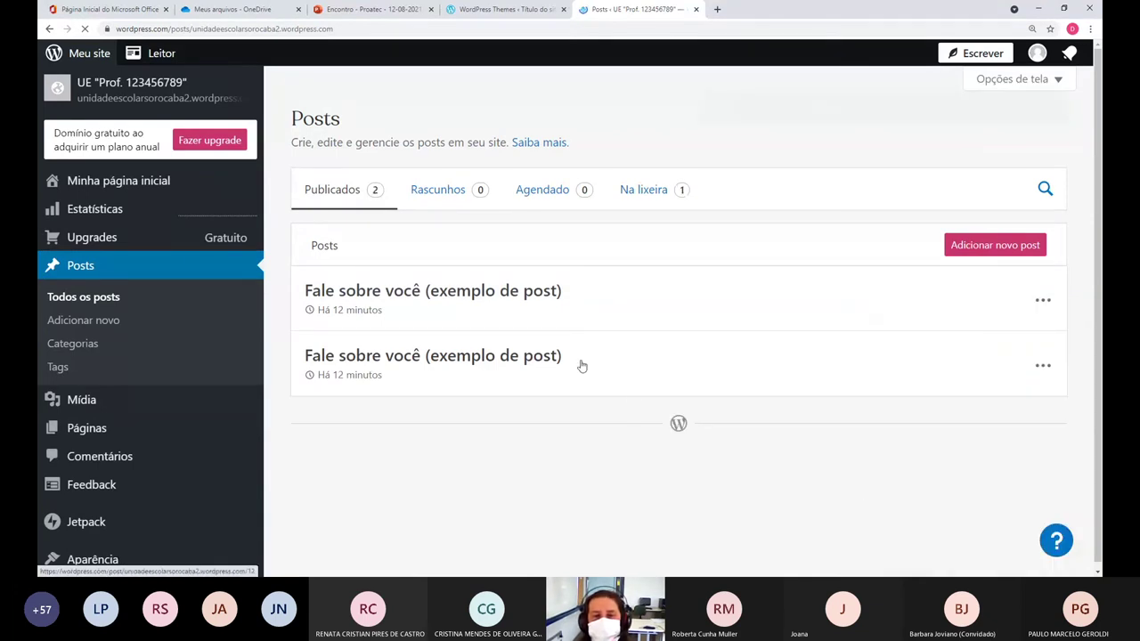
View the live site's Blog page in a new tab and scroll through it
left_click(145, 83)
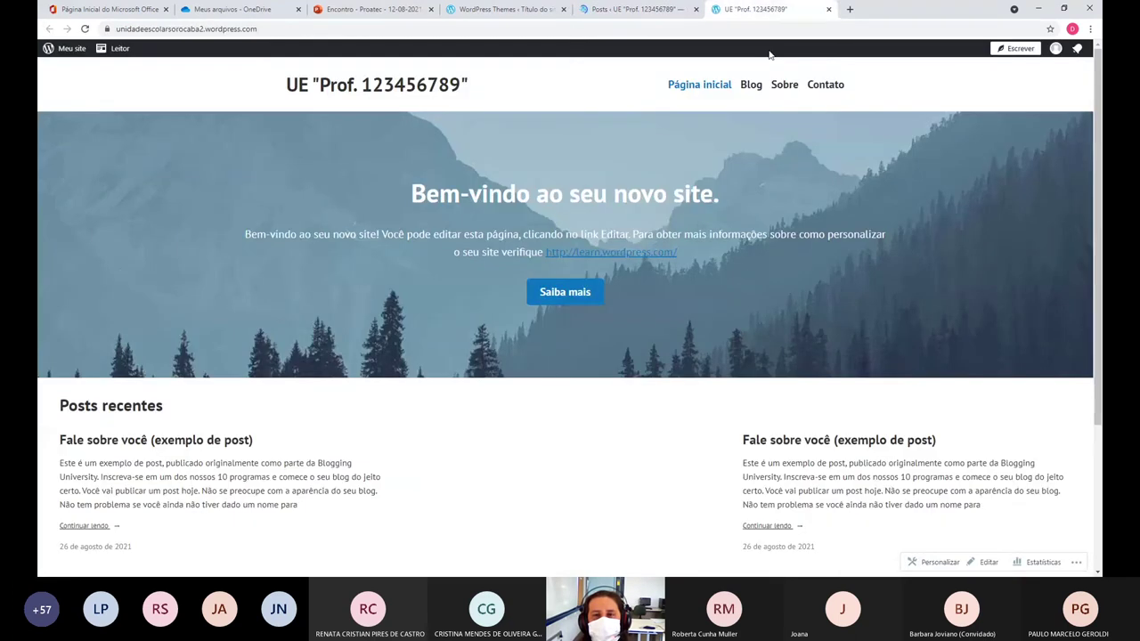
left_click(751, 85)
scroll(650, 237, "down", 6)
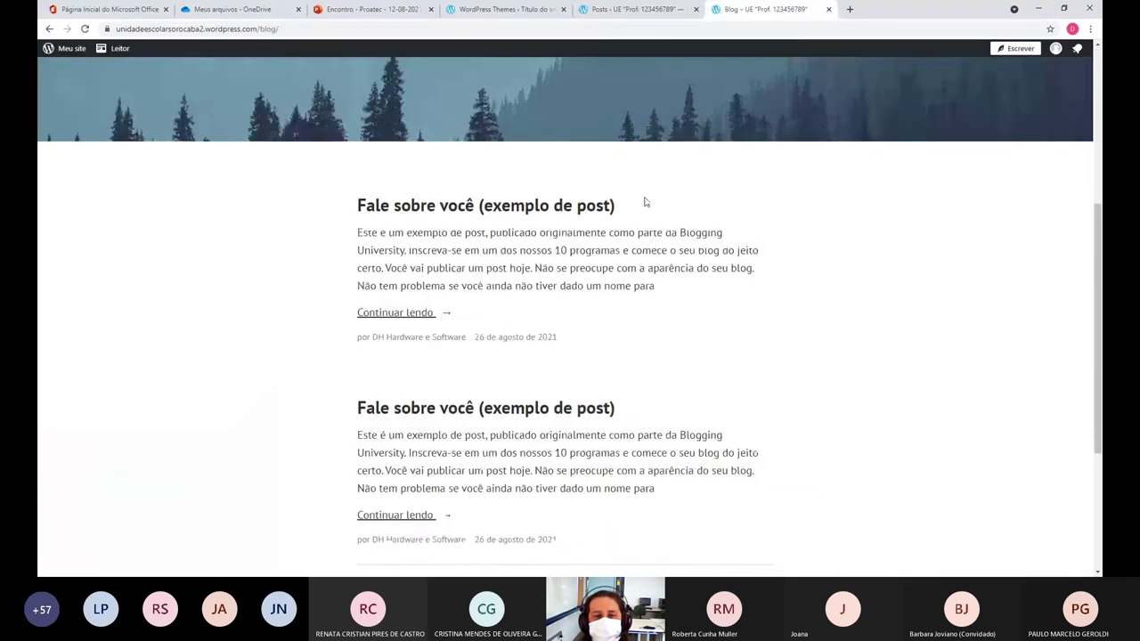
scroll(388, 302, "up", 1)
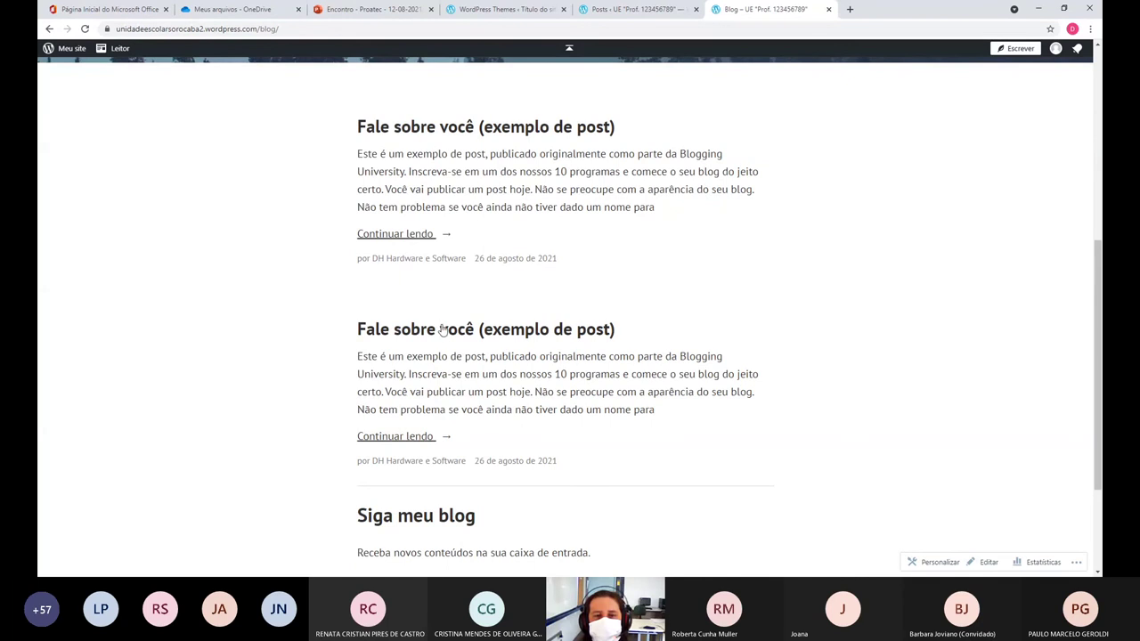
scroll(443, 209, "up", 1)
scroll(486, 386, "down", 1)
scroll(485, 386, "up", 4)
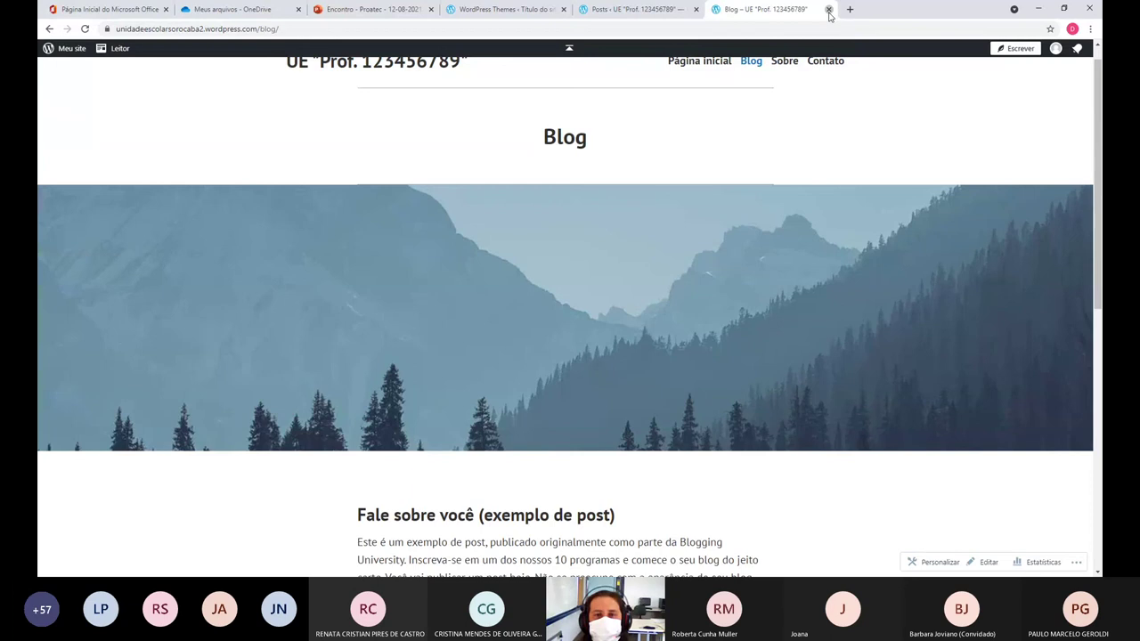
Close the site tab and bring up the Páginas list with its four pages
left_click(829, 10)
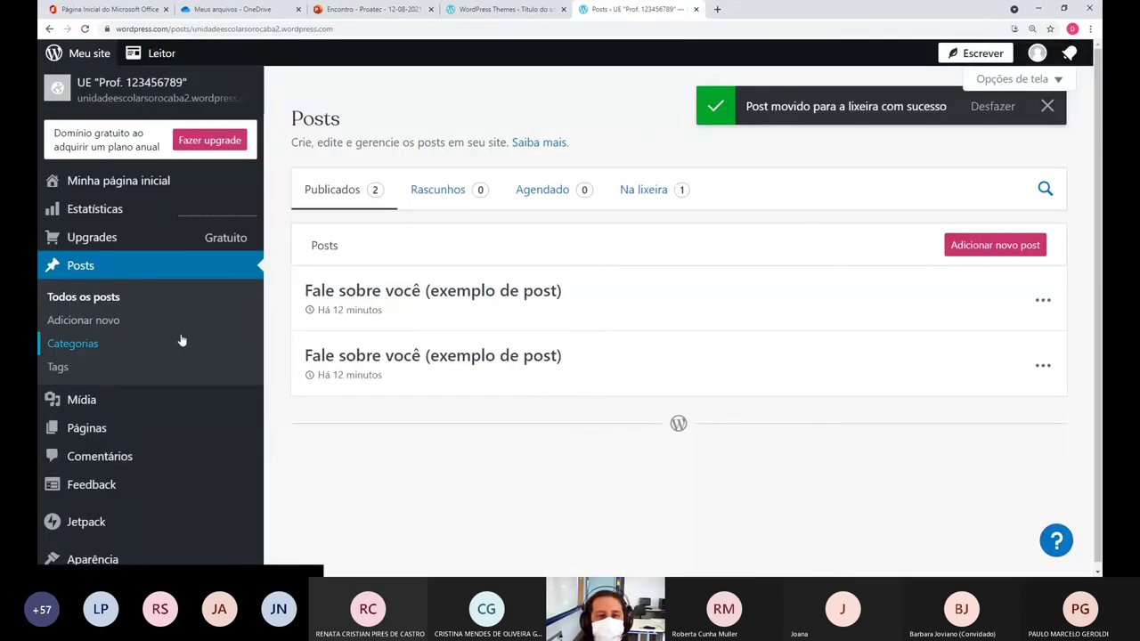
left_click(120, 431)
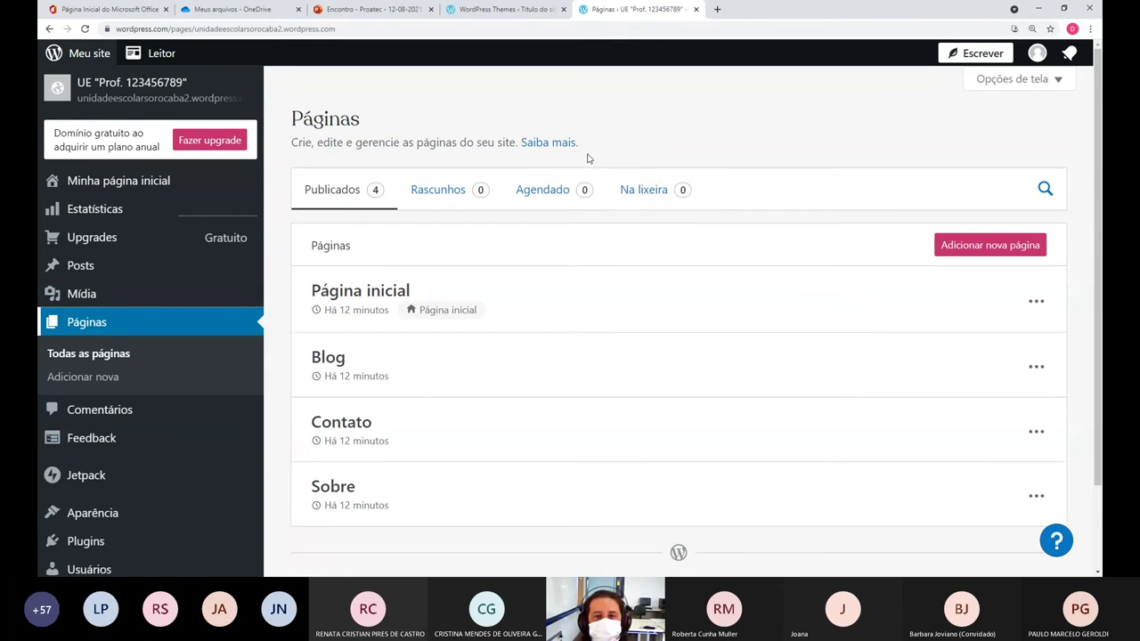
scroll(550, 244, "down", 1)
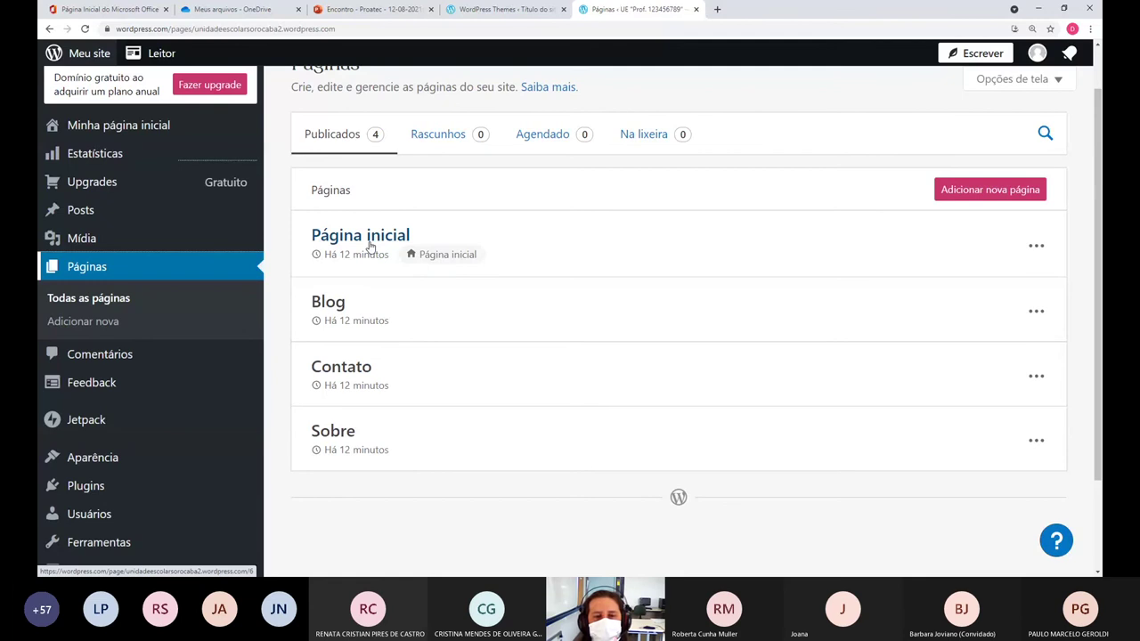
Edit Página inicial, dismiss the welcome tour, and show the block inserter
left_click(370, 246)
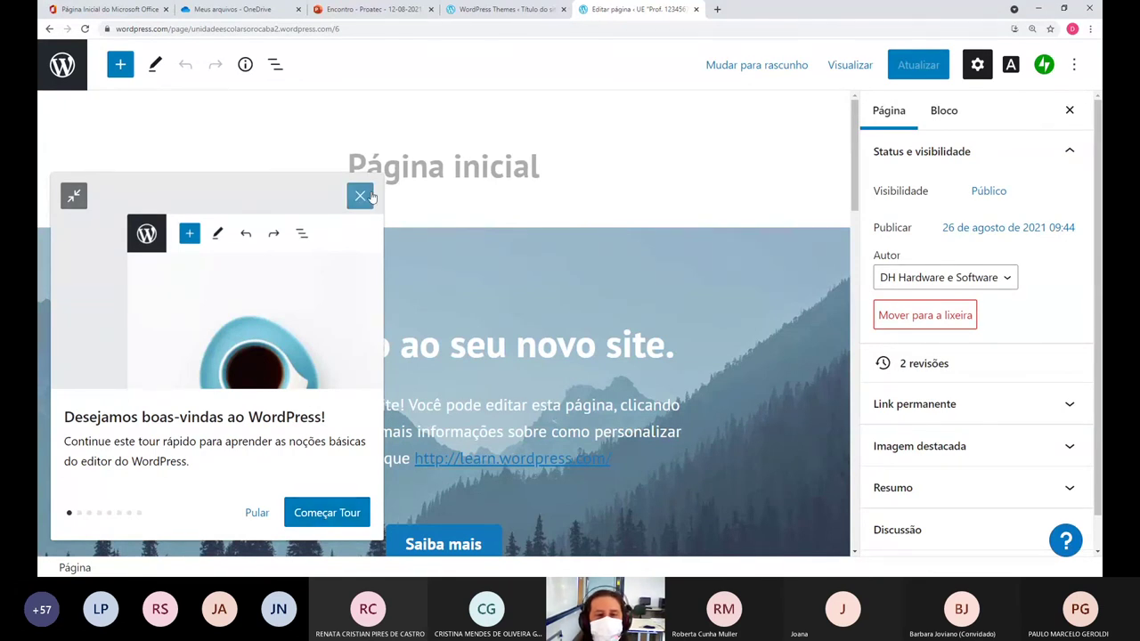
left_click(361, 196)
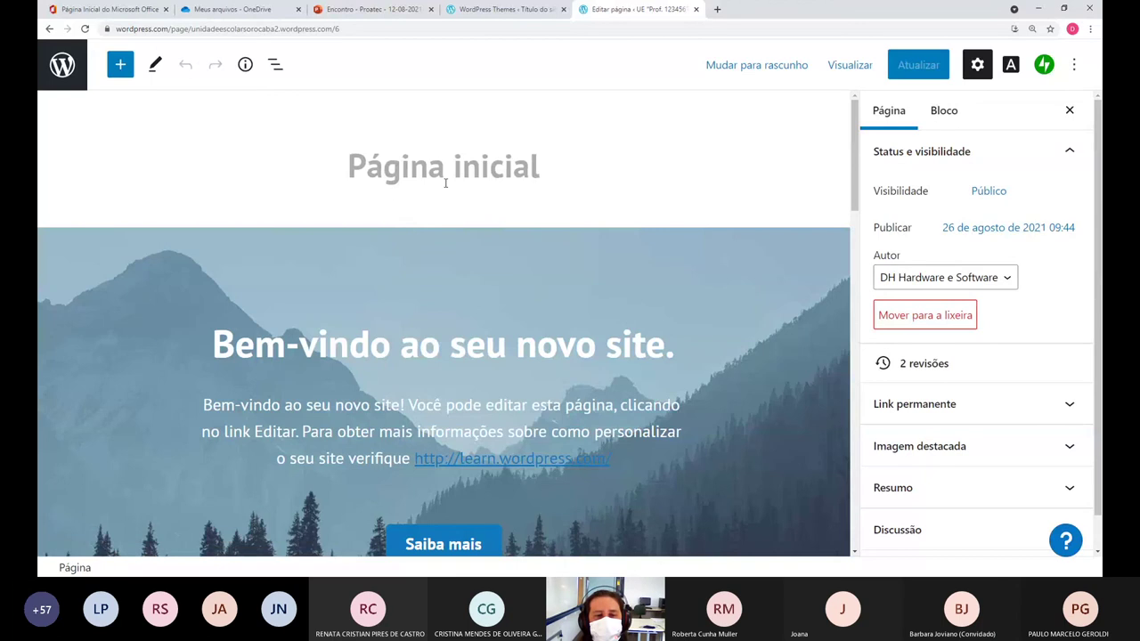
scroll(238, 166, "down", 2)
scroll(238, 166, "up", 2)
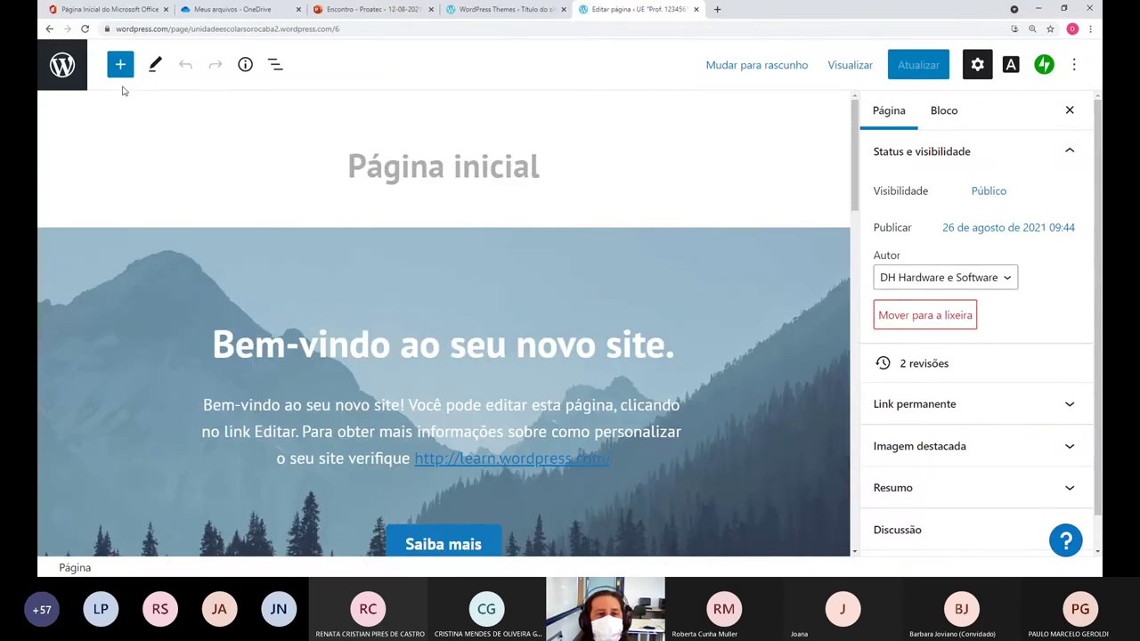
left_click(120, 66)
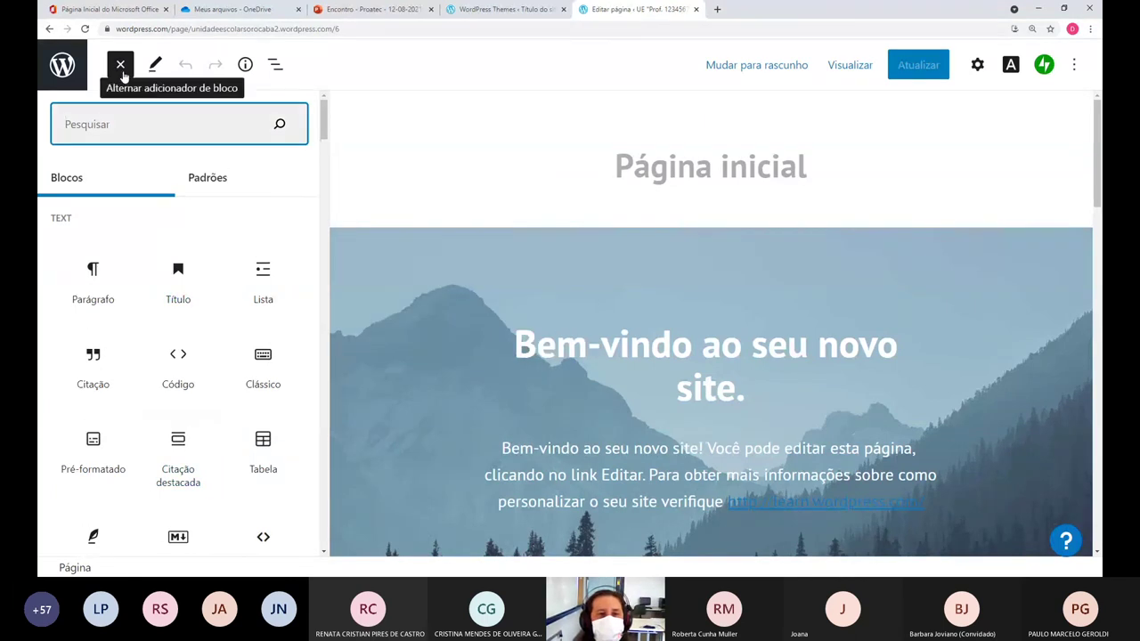
Reopen the block library, scroll through its text and media blocks, then close it
left_click(120, 65)
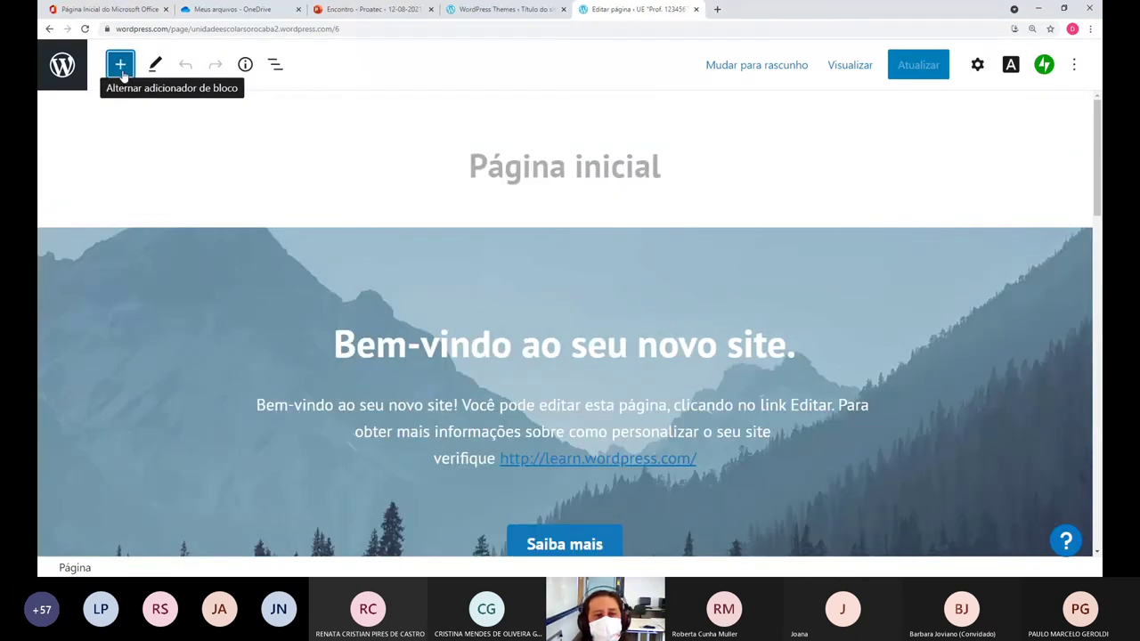
left_click(121, 66)
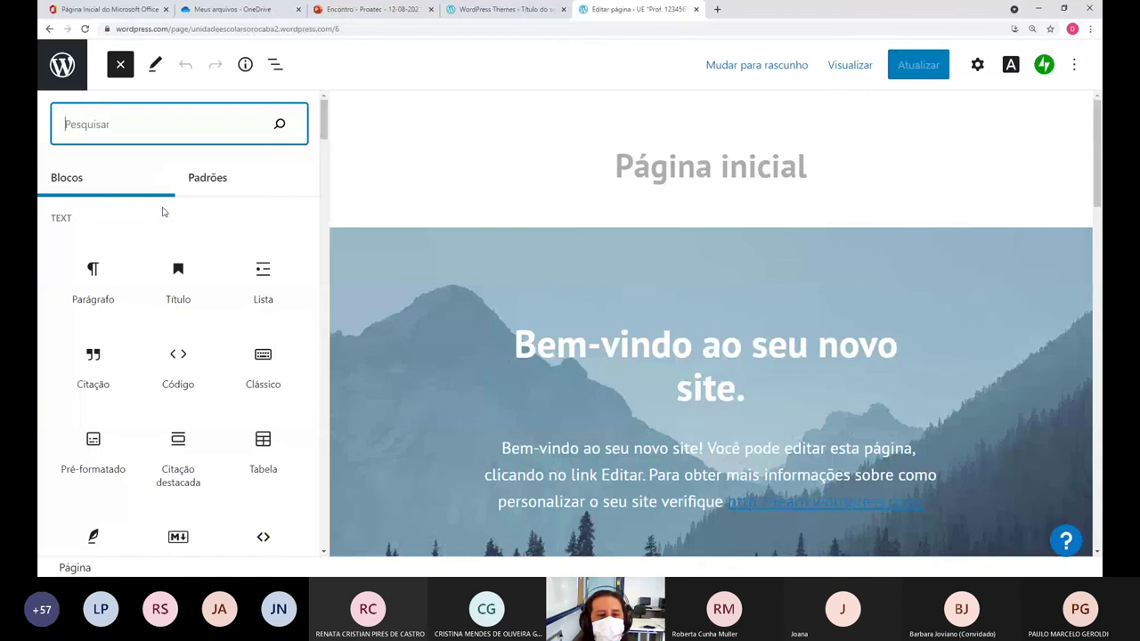
scroll(161, 223, "down", 1)
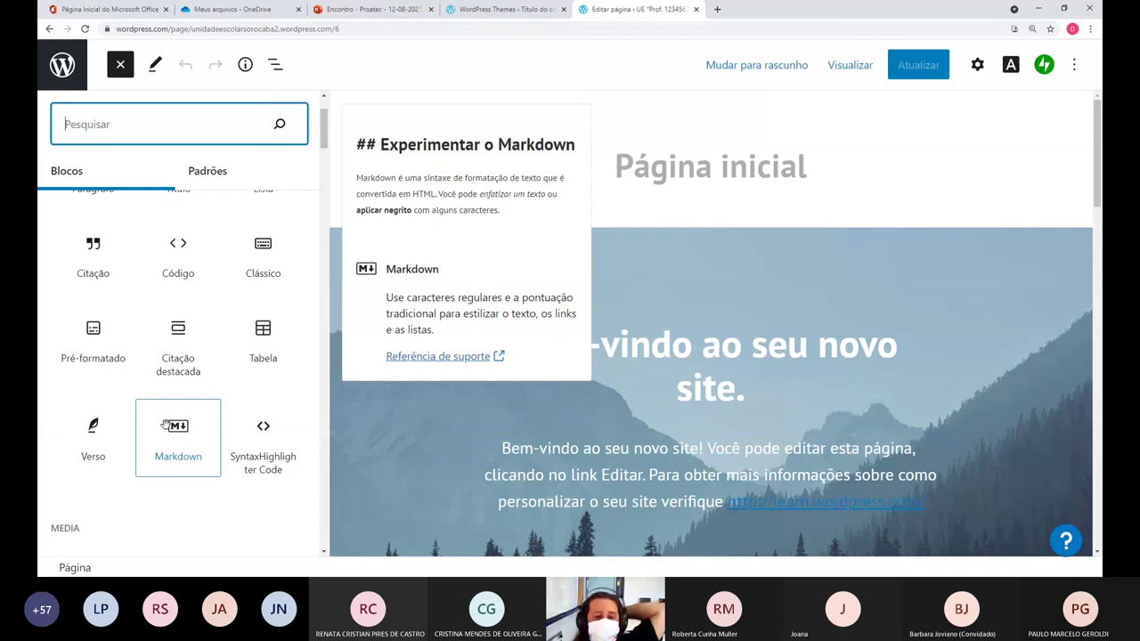
scroll(178, 392, "down", 3)
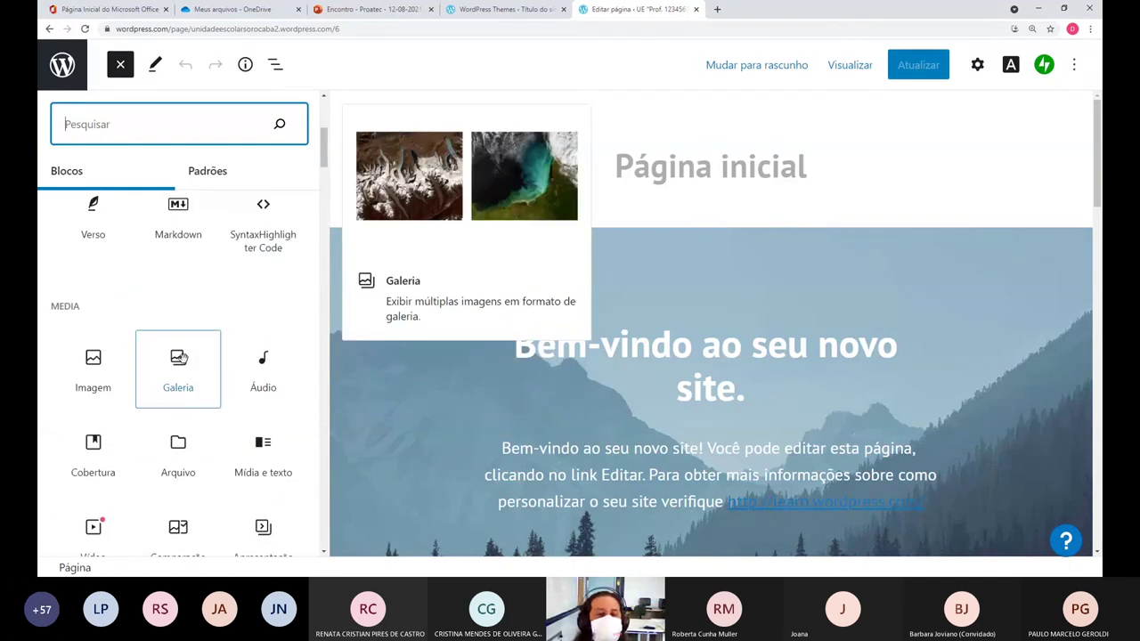
scroll(153, 275, "up", 3)
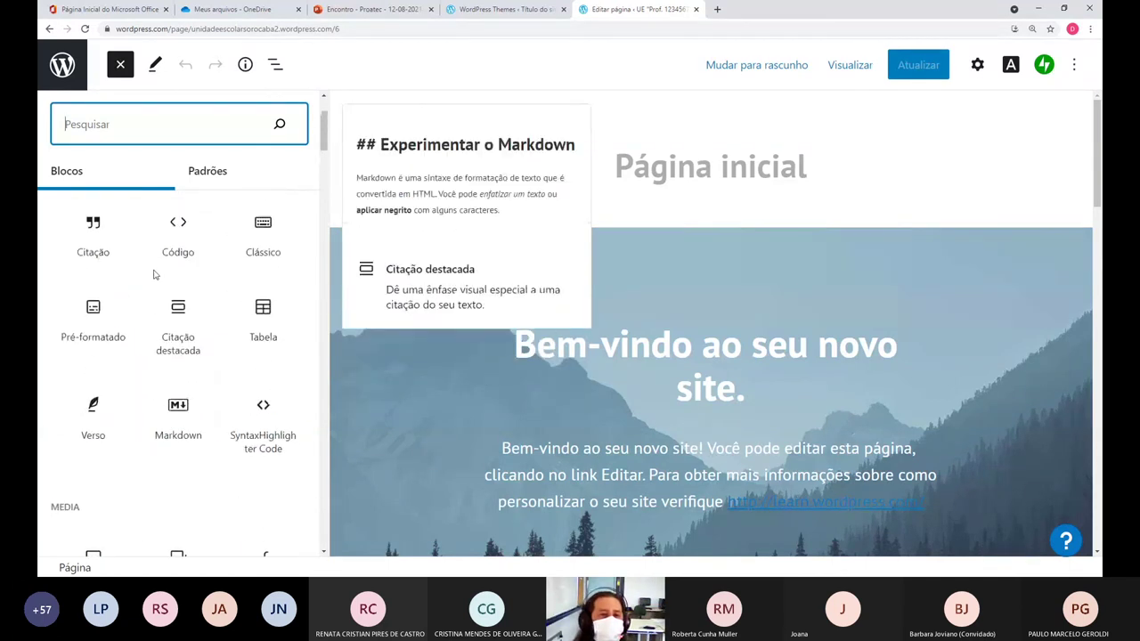
left_click(123, 72)
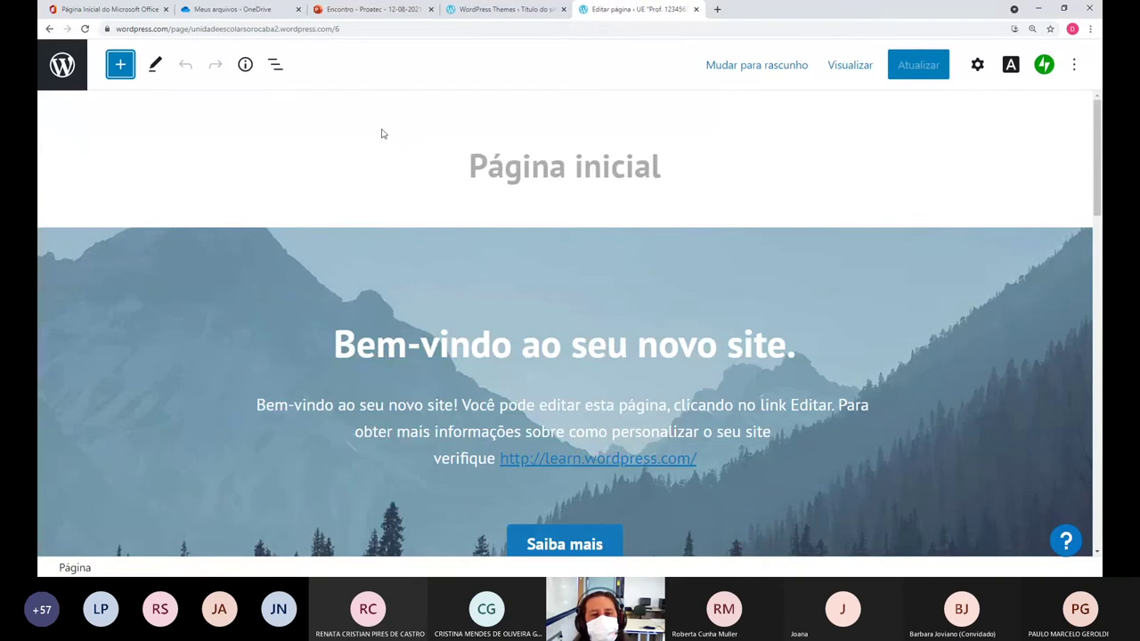
Browse the List View outline, selecting Botões and then the Cobertura cover
left_click(276, 66)
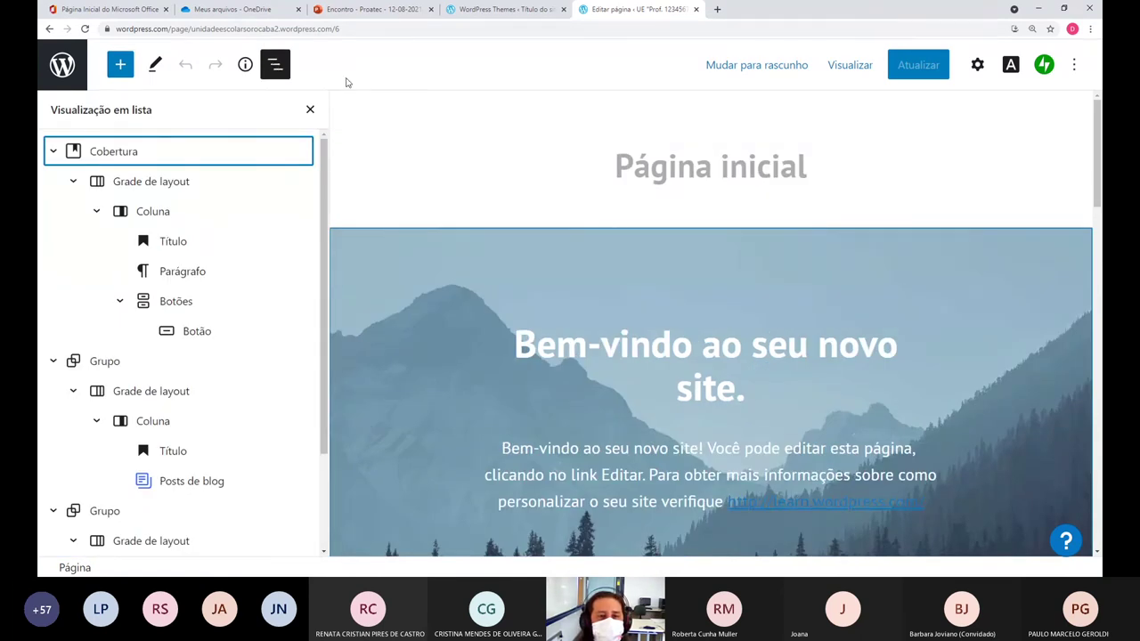
scroll(252, 193, "down", 2)
left_click(253, 178)
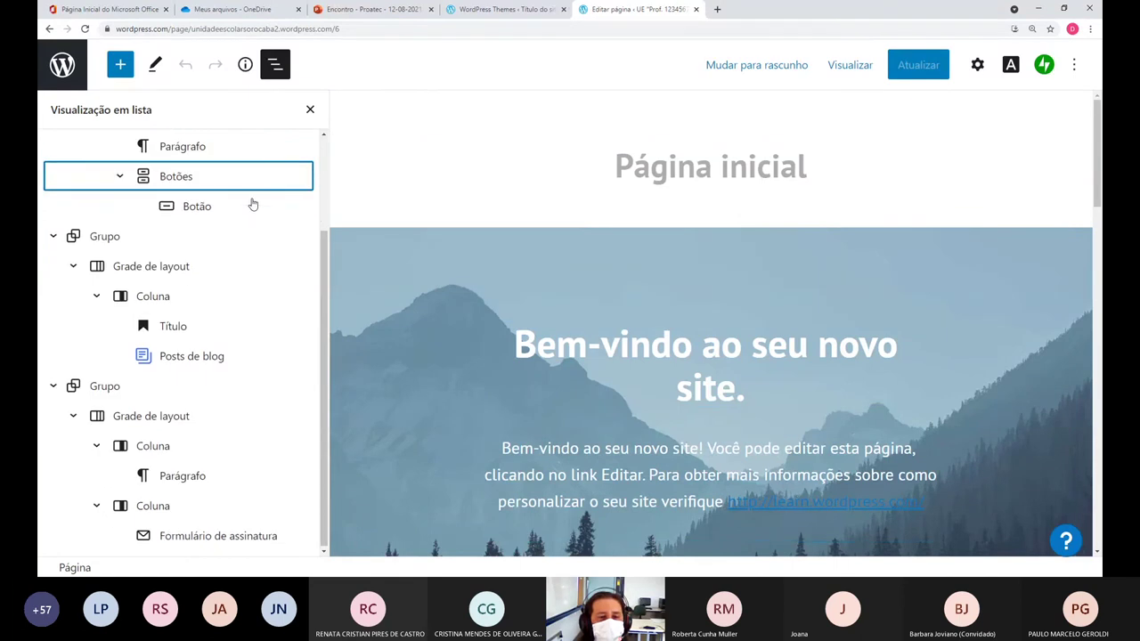
scroll(247, 302, "up", 2)
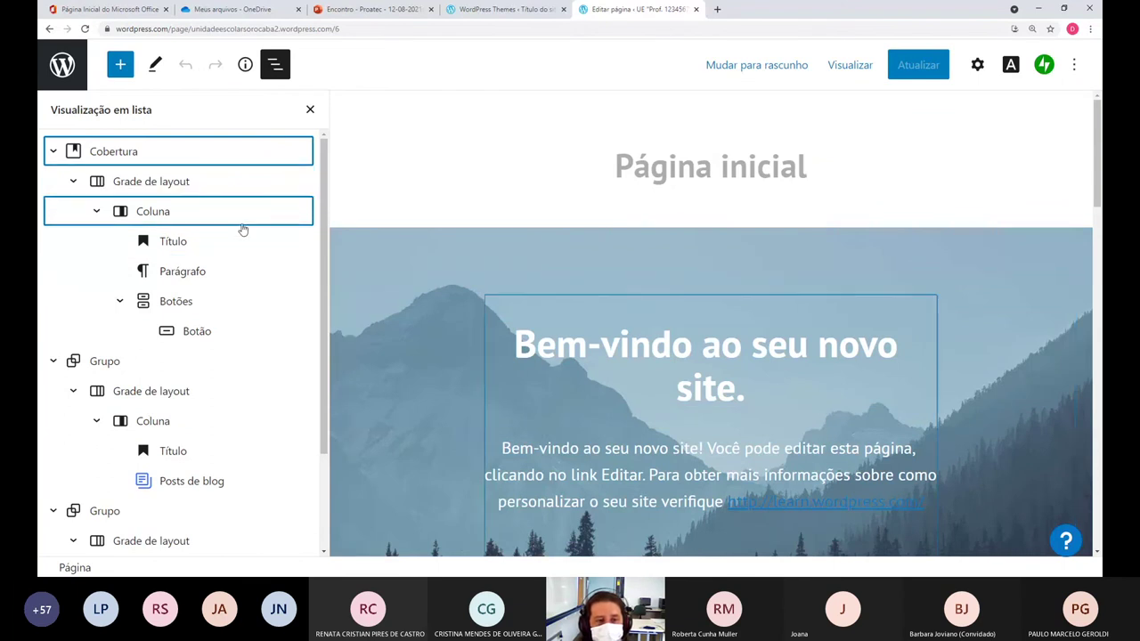
scroll(111, 367, "down", 3)
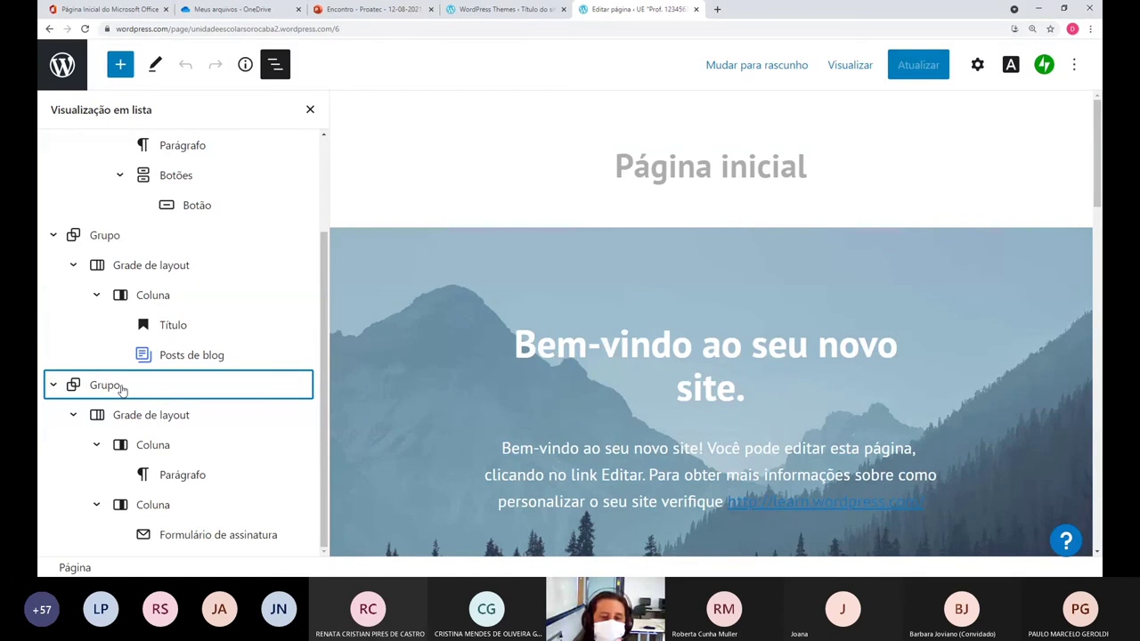
scroll(111, 267, "up", 2)
left_click(98, 153)
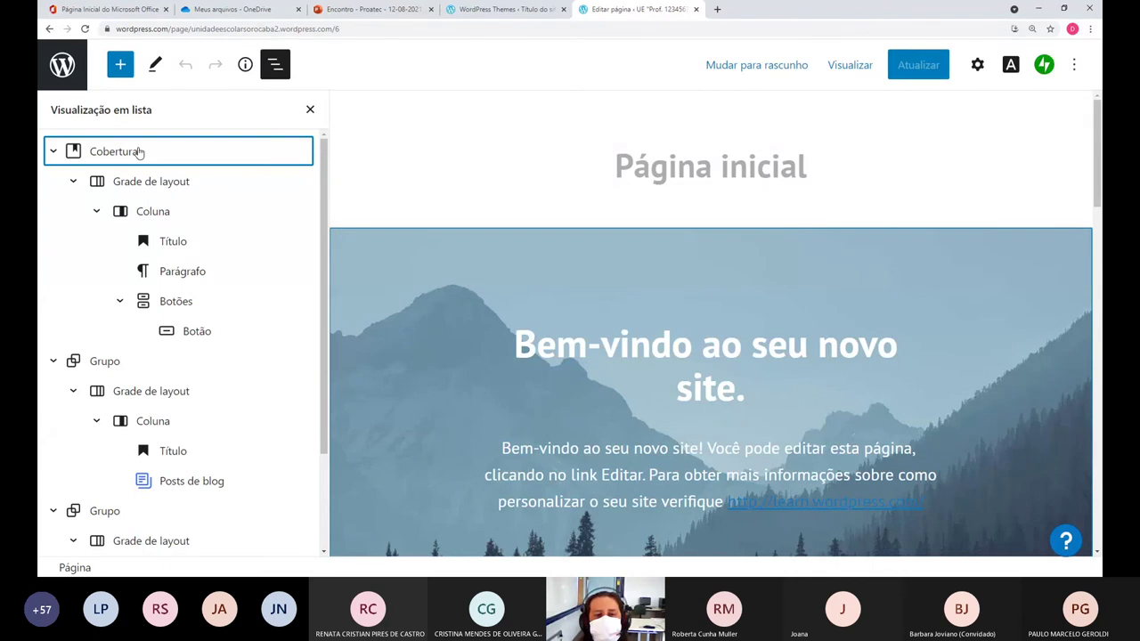
Select the cover block and view its transform options without changing it
left_click(361, 242)
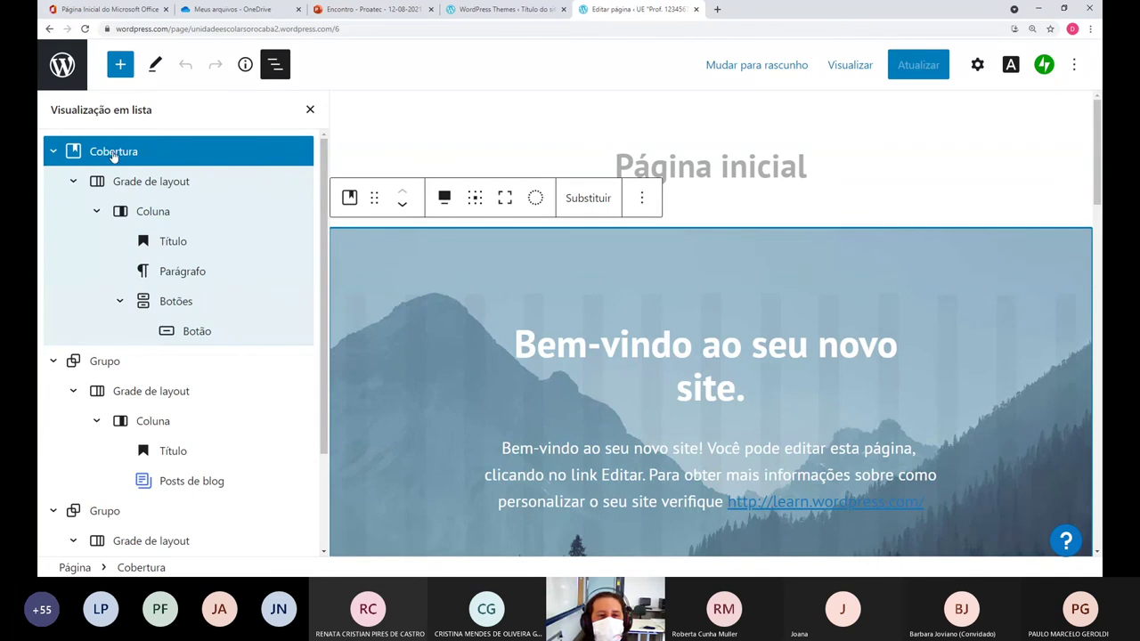
left_click(353, 201)
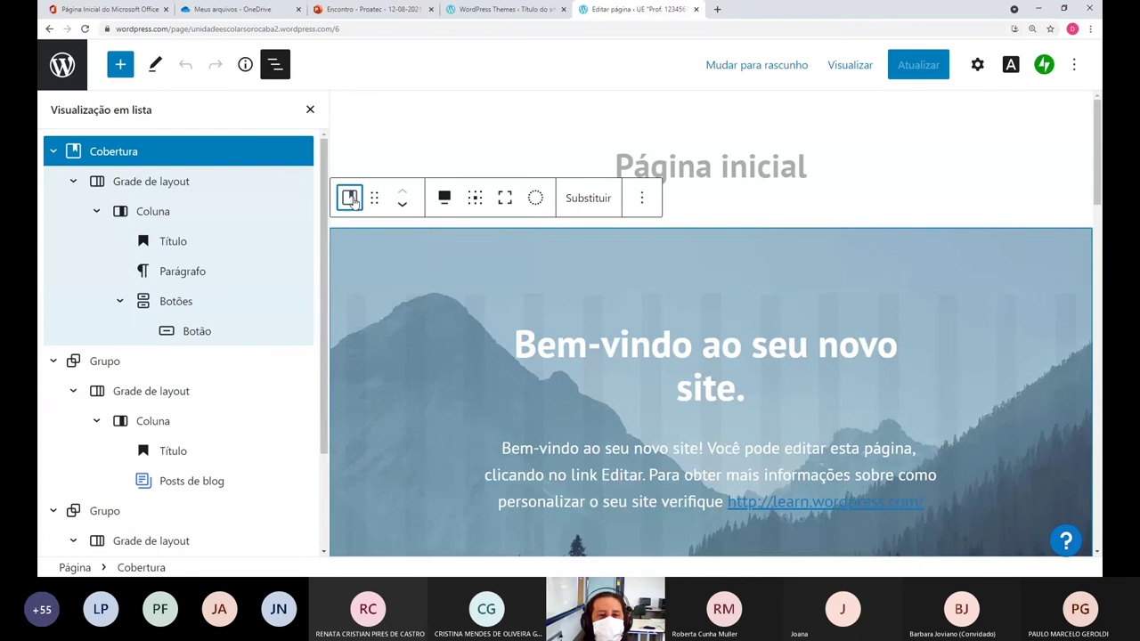
mouse_move(395, 344)
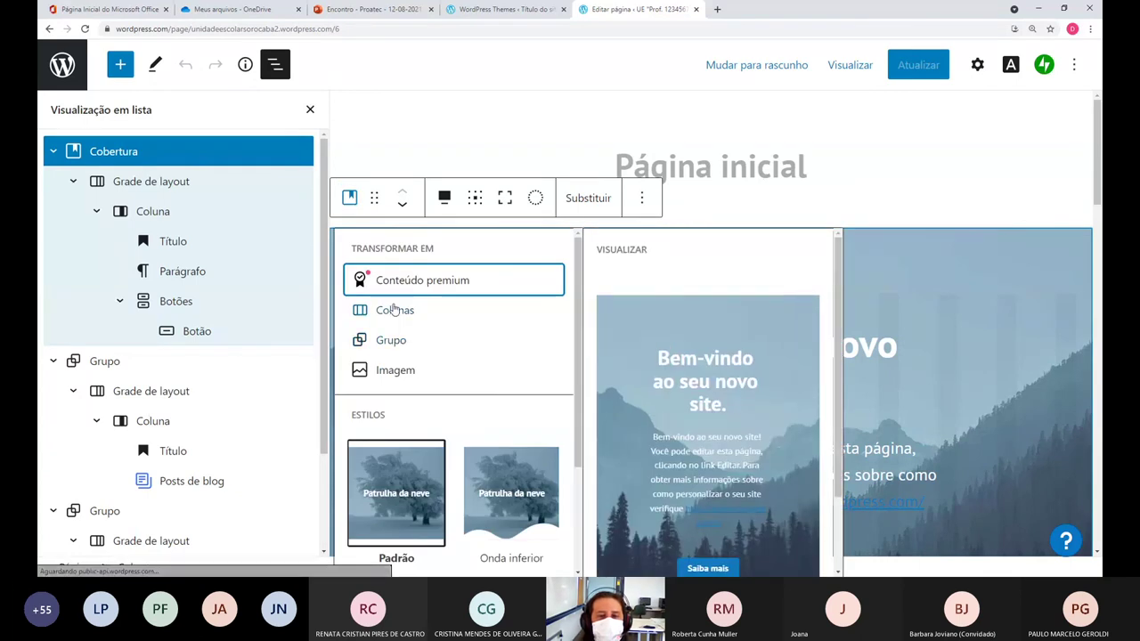
left_click(385, 159)
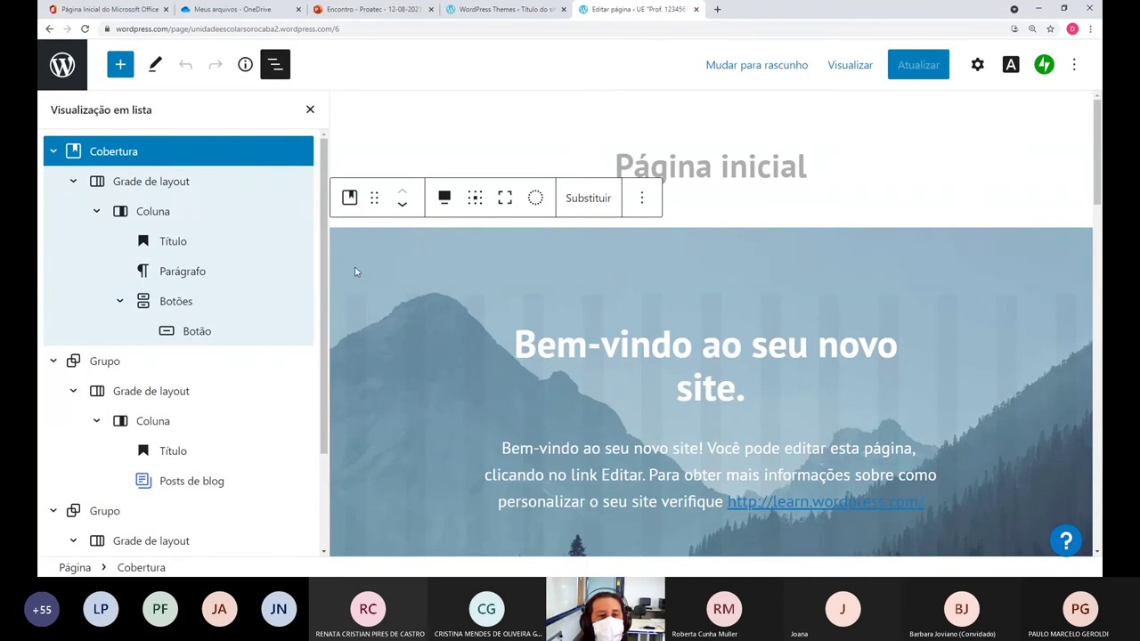
Step through the cover's Grade de layout, Coluna, Título, Parágrafo and Botões blocks
left_click(173, 182)
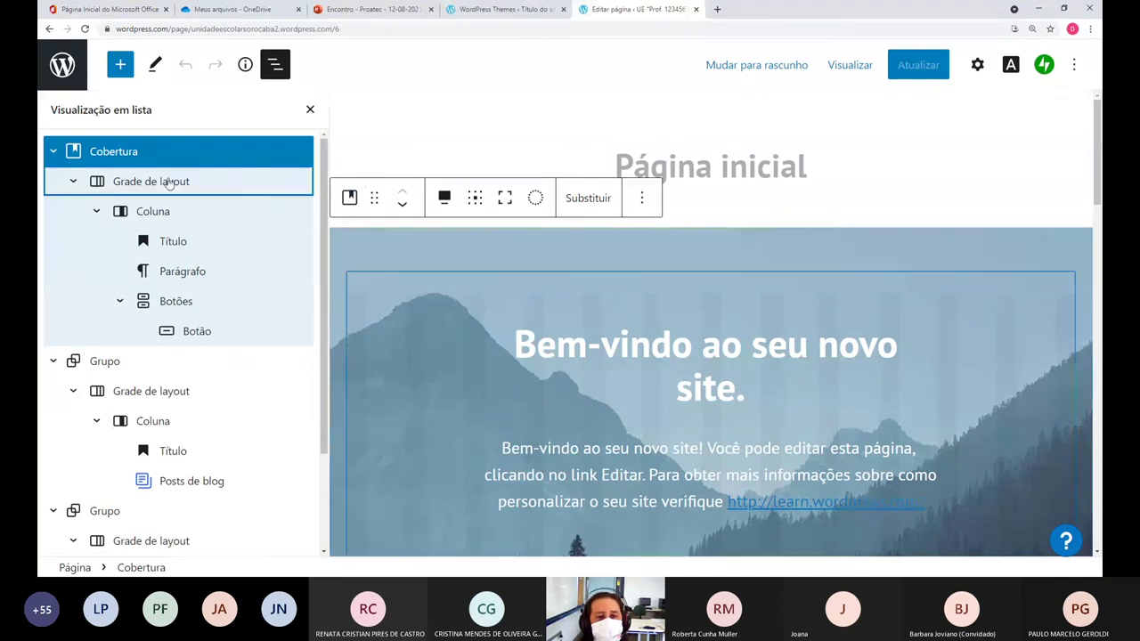
left_click(165, 211)
left_click(173, 242)
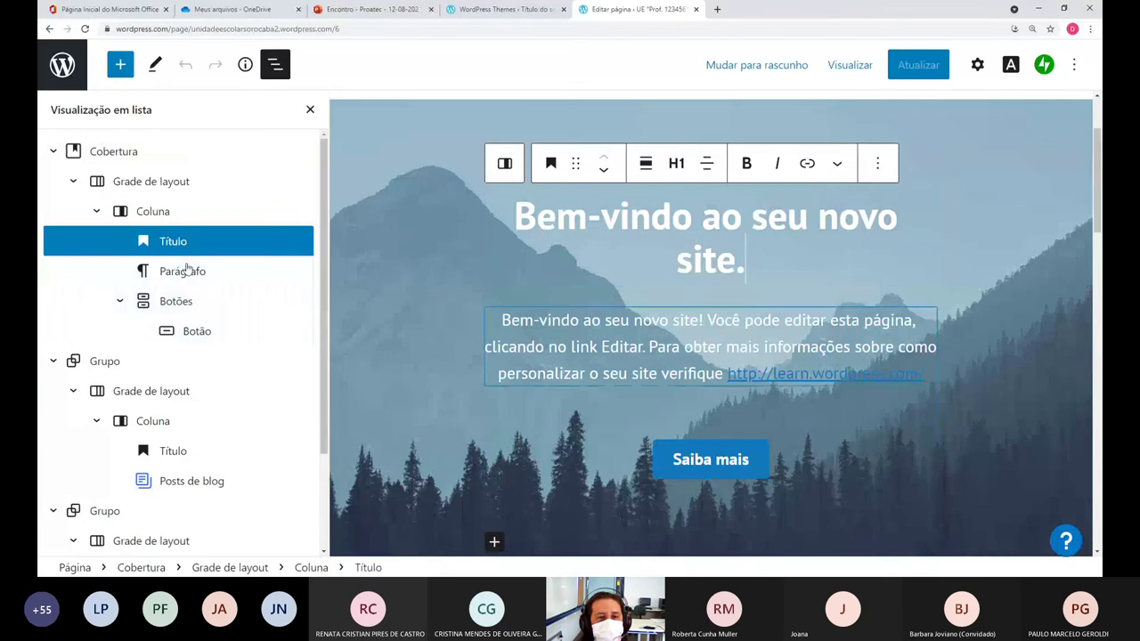
left_click(183, 272)
left_click(175, 301)
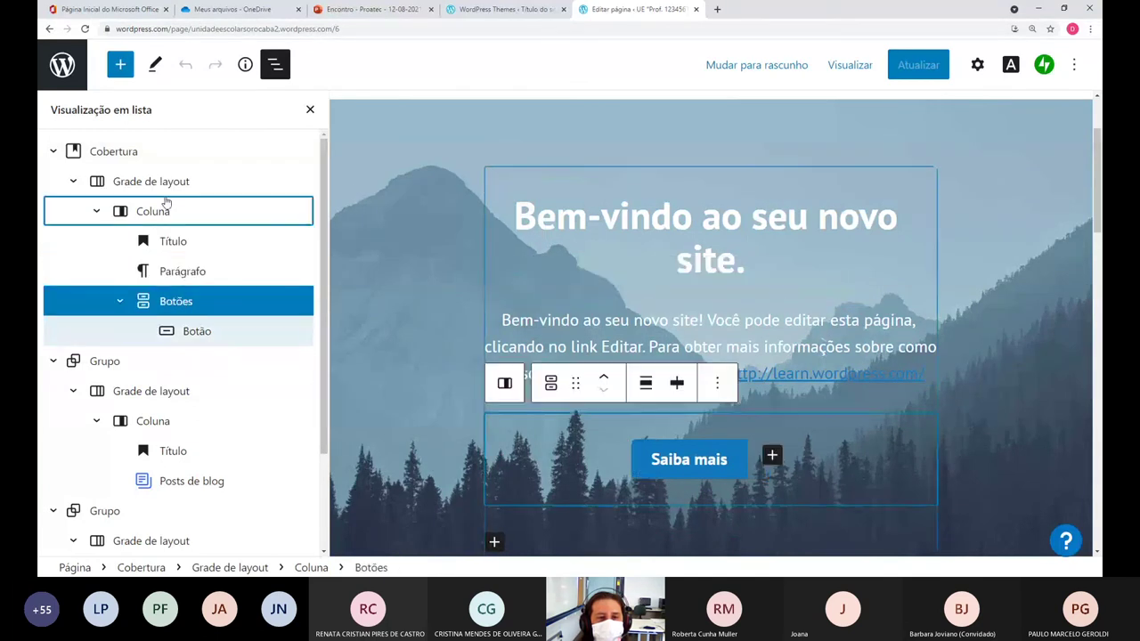
left_click(169, 182)
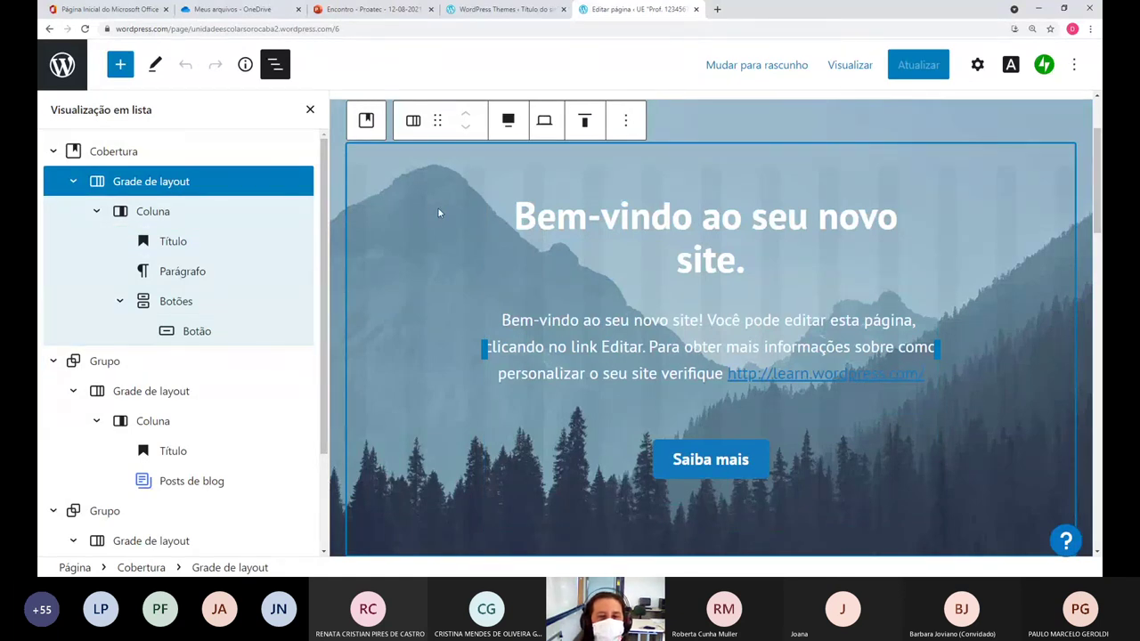
Select the welcome heading and paragraph on the canvas, then close List View
left_click(532, 212)
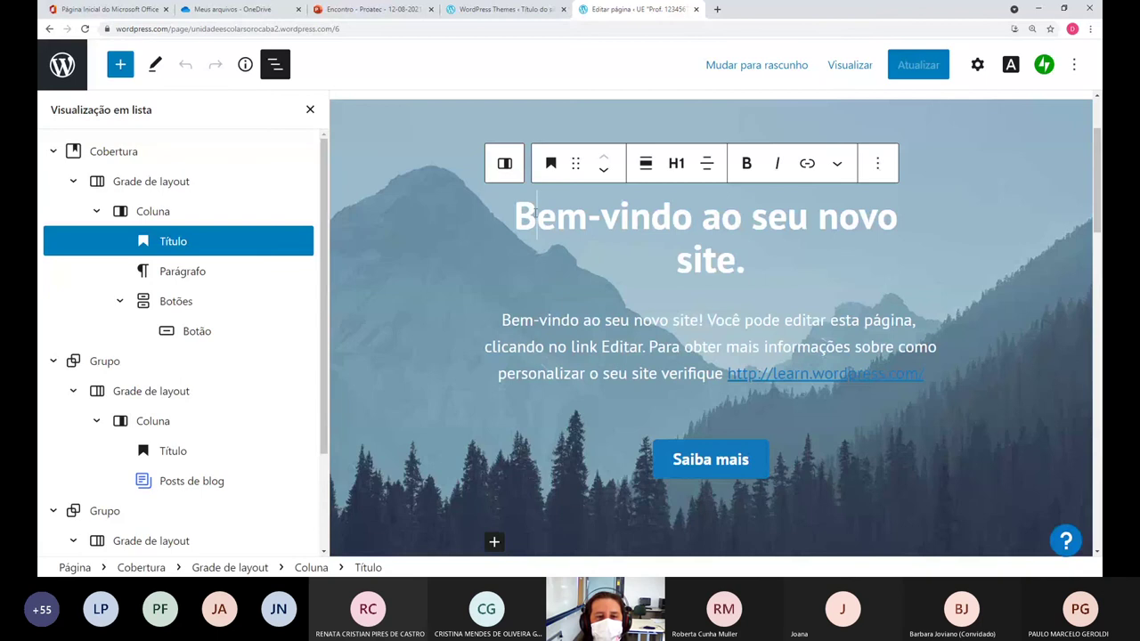
left_click(552, 319)
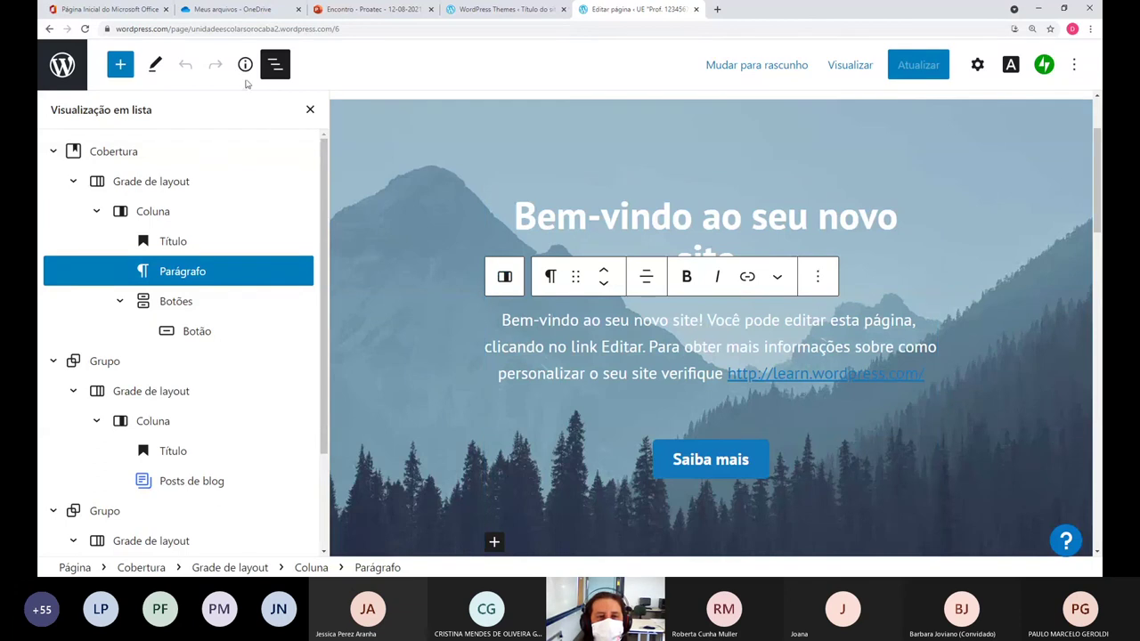
left_click(272, 72)
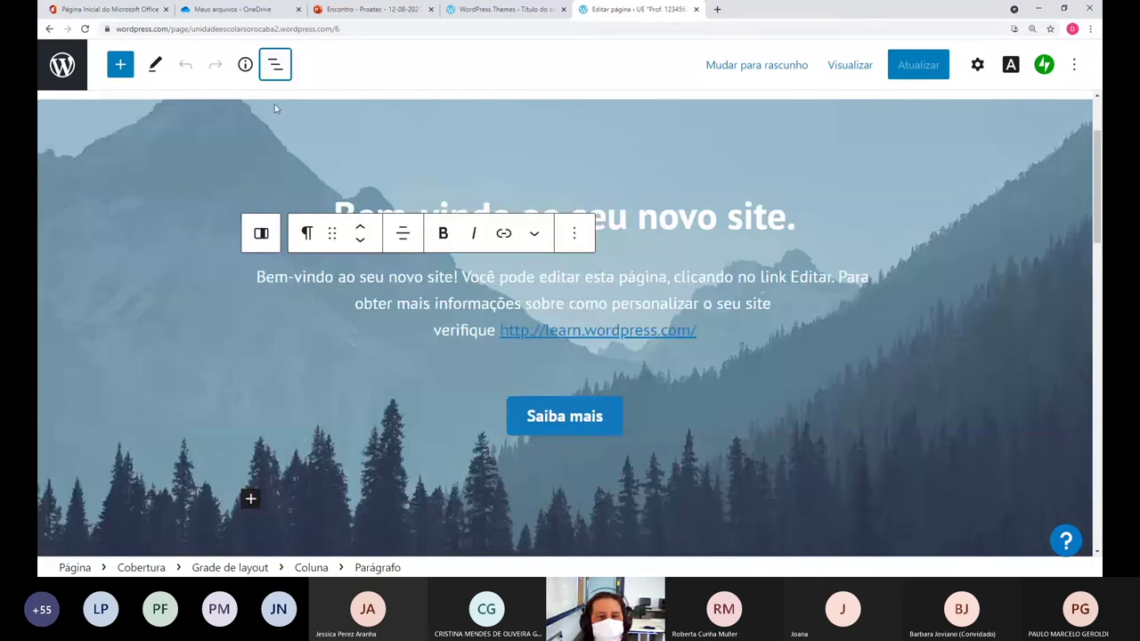
left_click(257, 232)
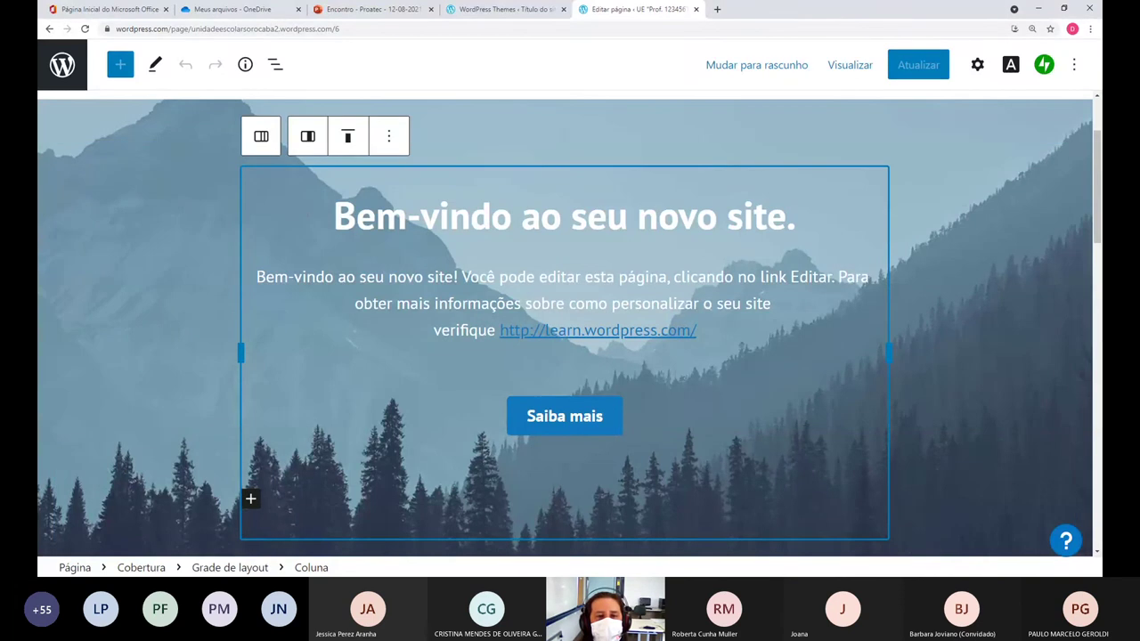
left_click(260, 149)
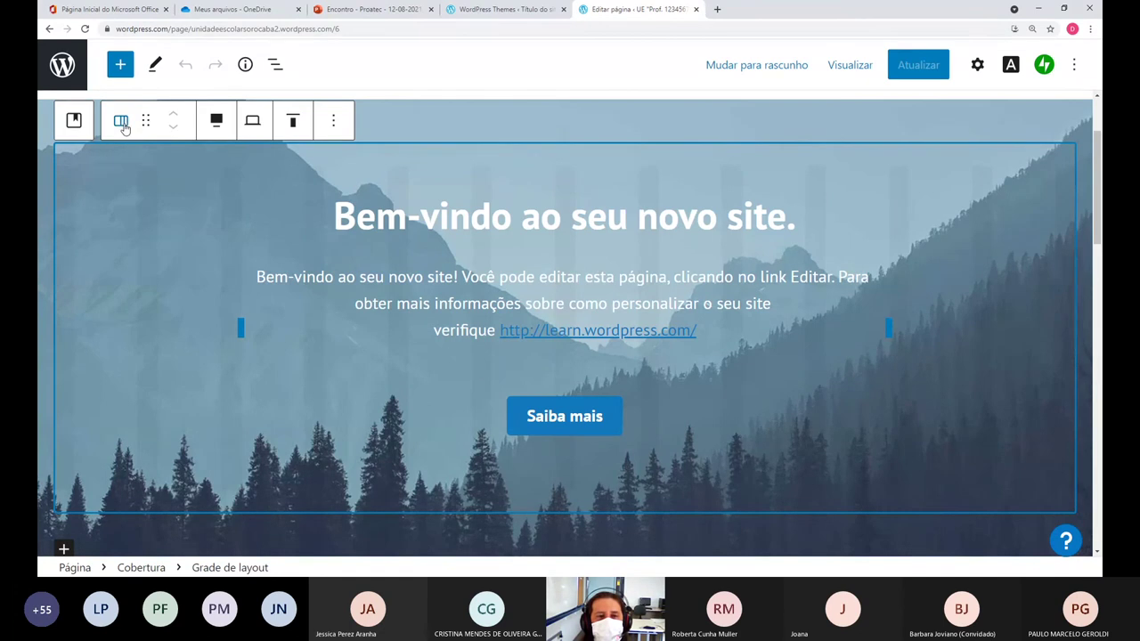
left_click(75, 120)
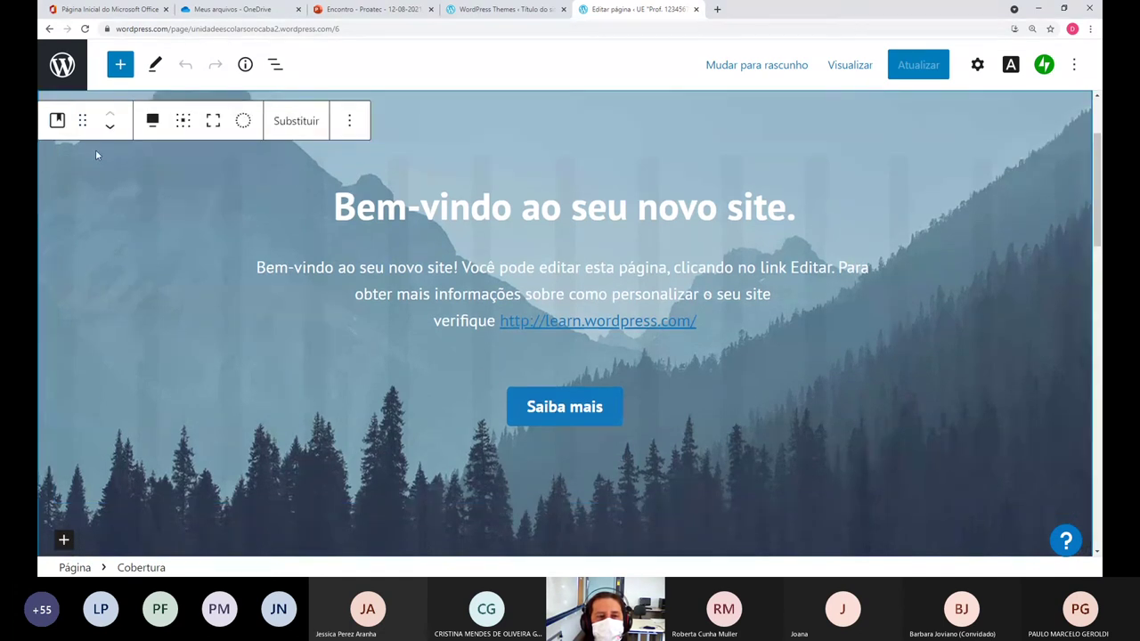
left_click(142, 183)
left_click(336, 207)
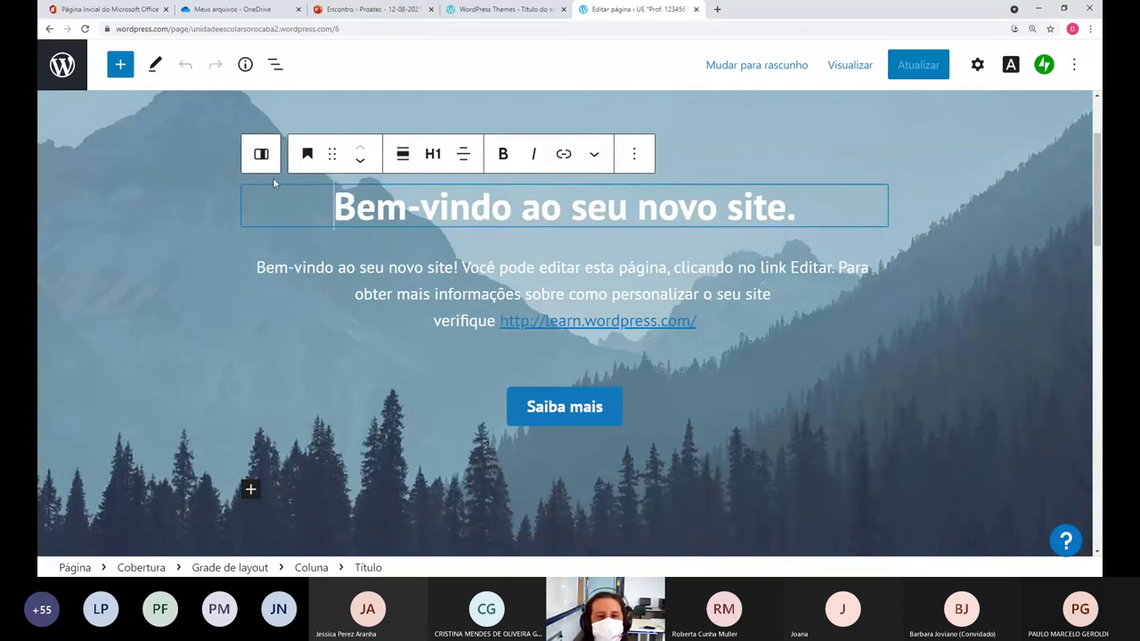
left_click(270, 172)
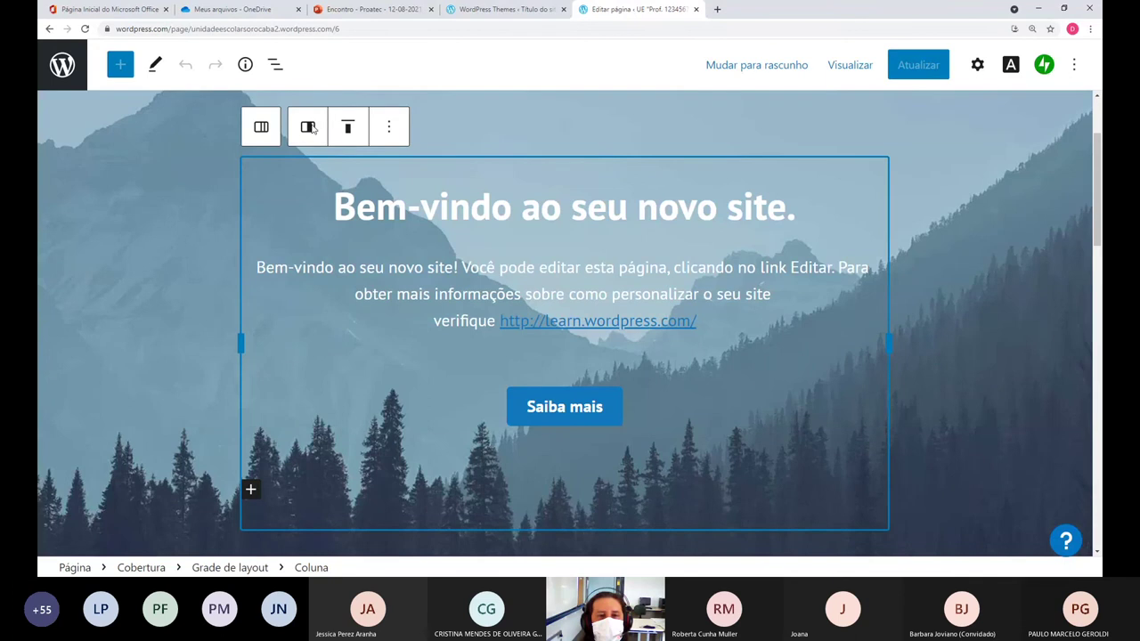
left_click(262, 127)
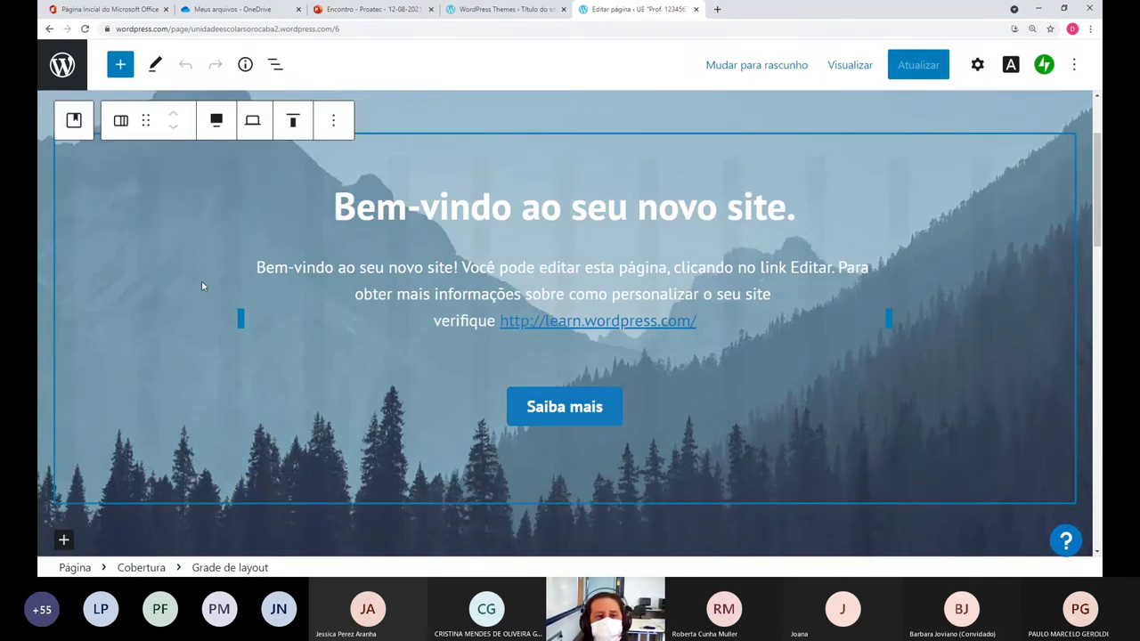
Preview the page at Tablet width and scroll through it
left_click(253, 125)
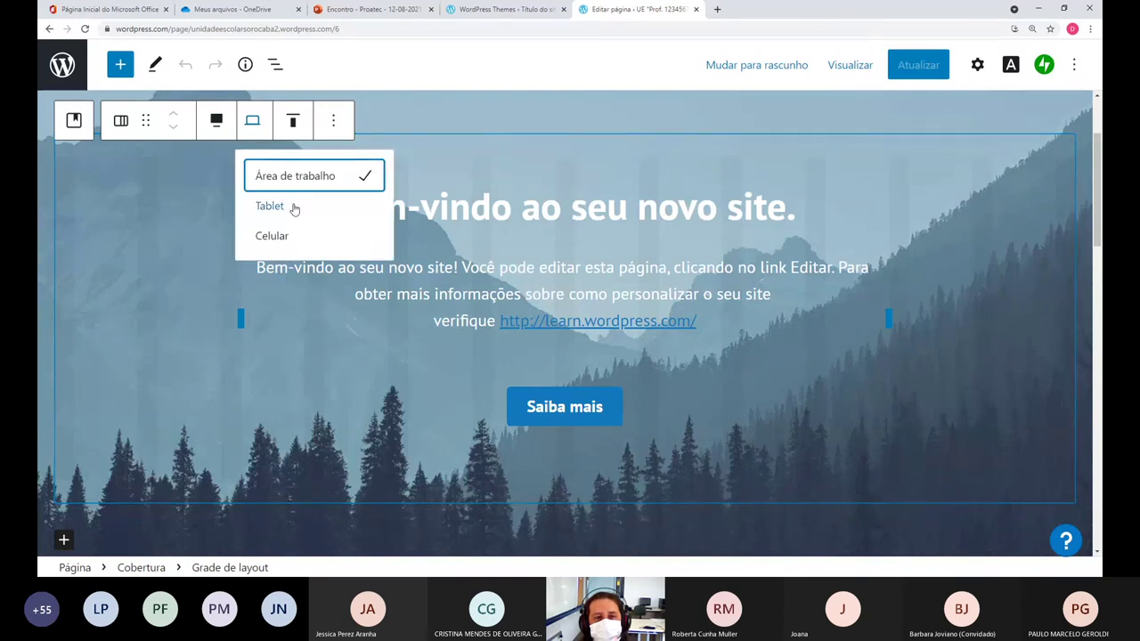
left_click(293, 206)
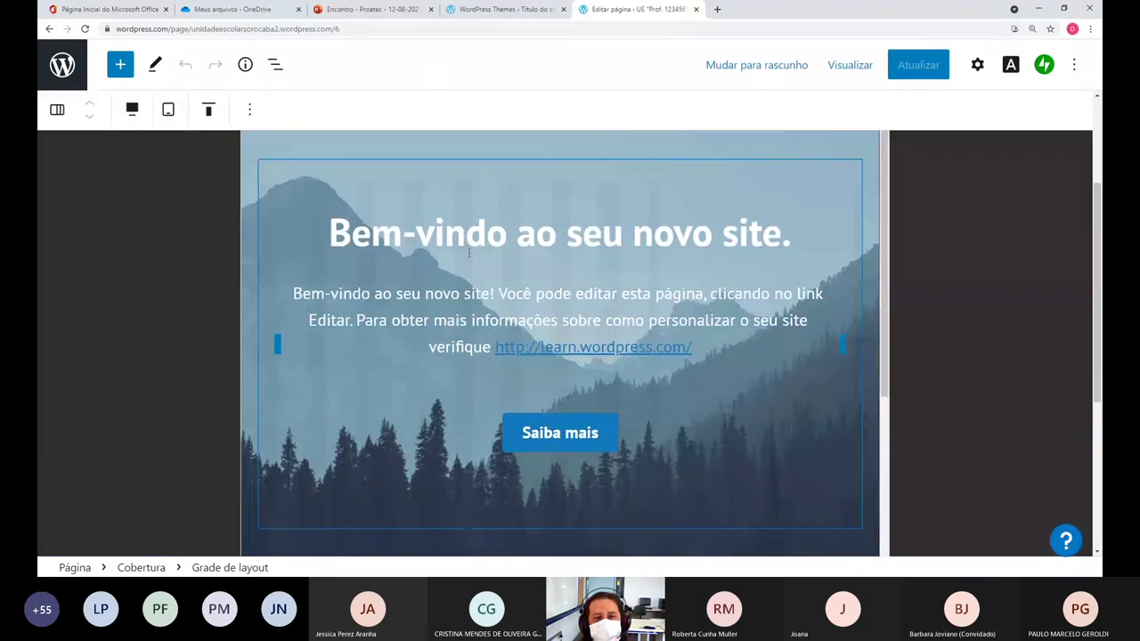
scroll(466, 259, "down", 3)
scroll(466, 264, "down", 4)
scroll(467, 265, "down", 8)
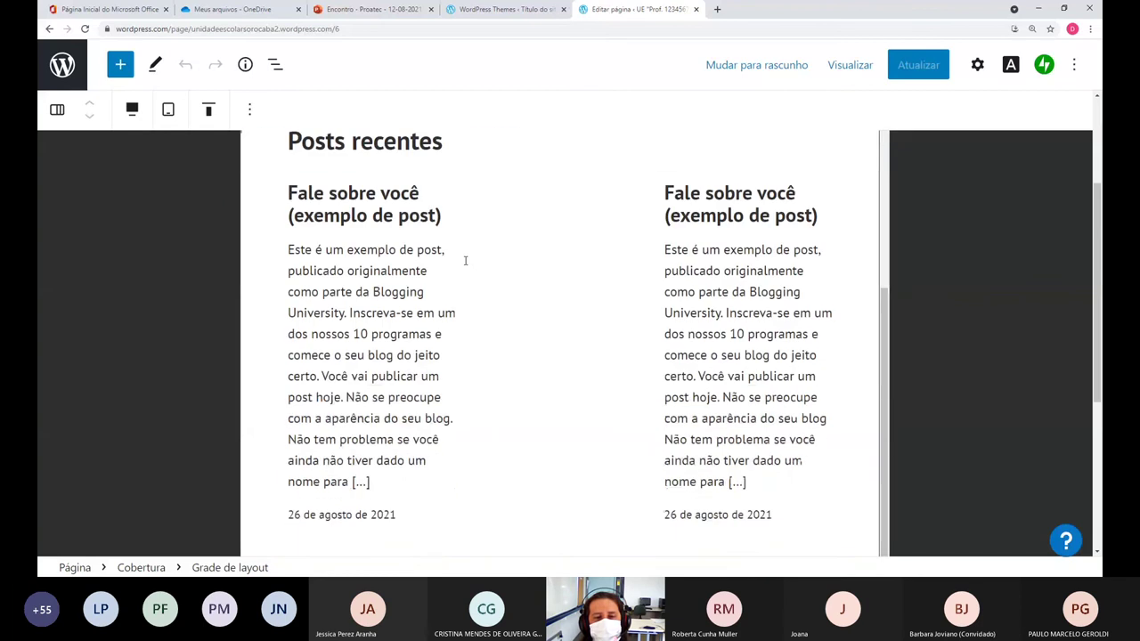
scroll(460, 276, "up", 10)
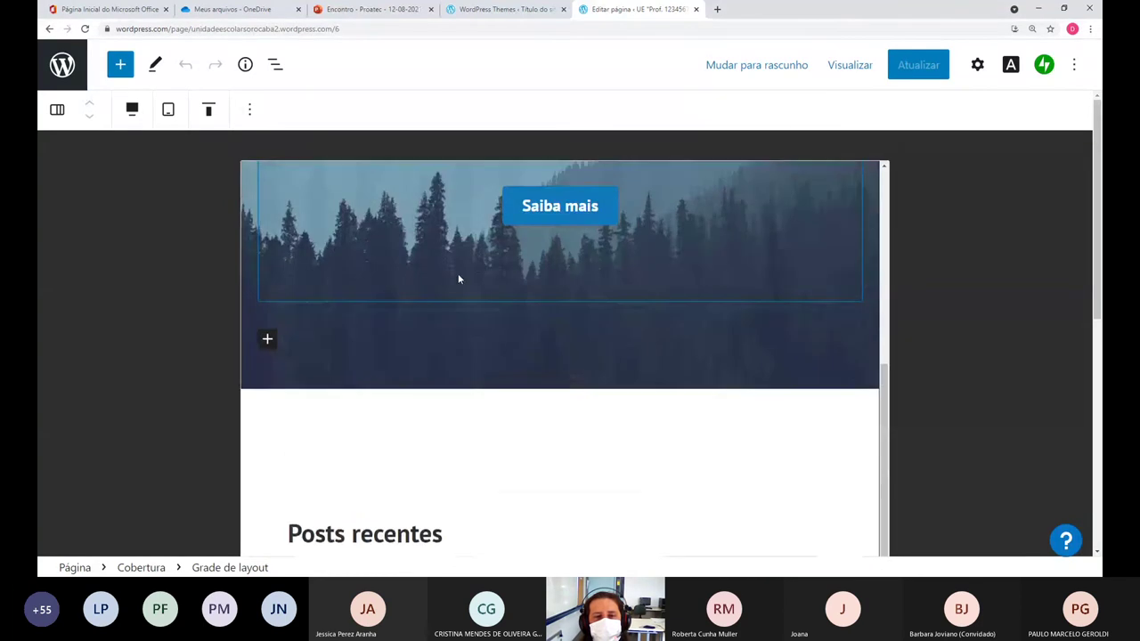
Switch the editor preview to Celular width and scroll the mobile layout
left_click(210, 110)
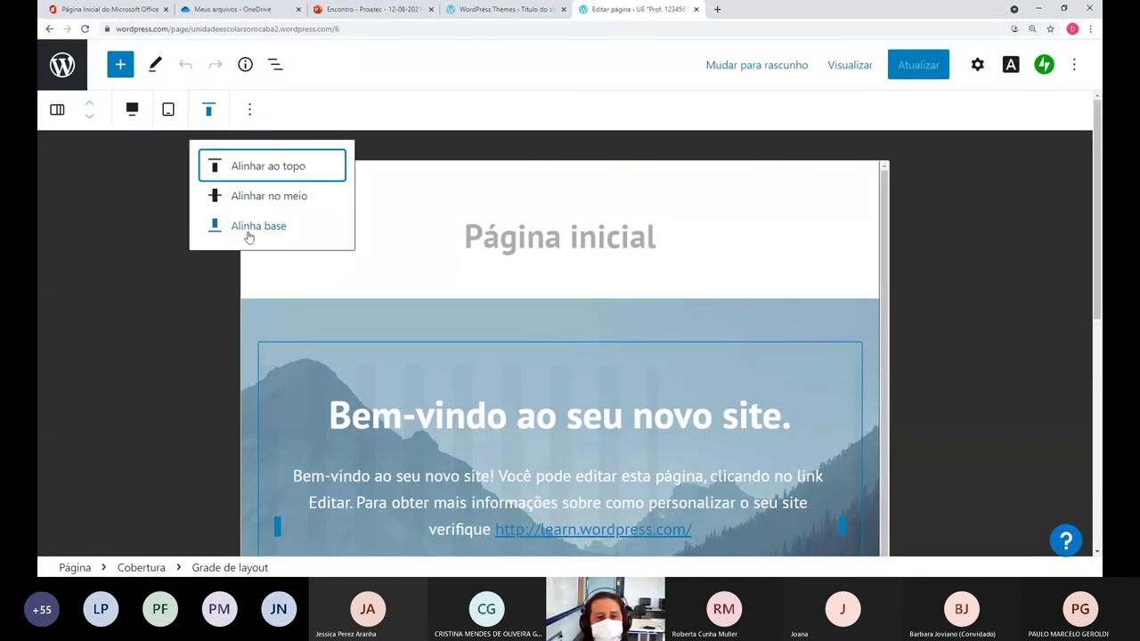
left_click(170, 112)
left_click(173, 115)
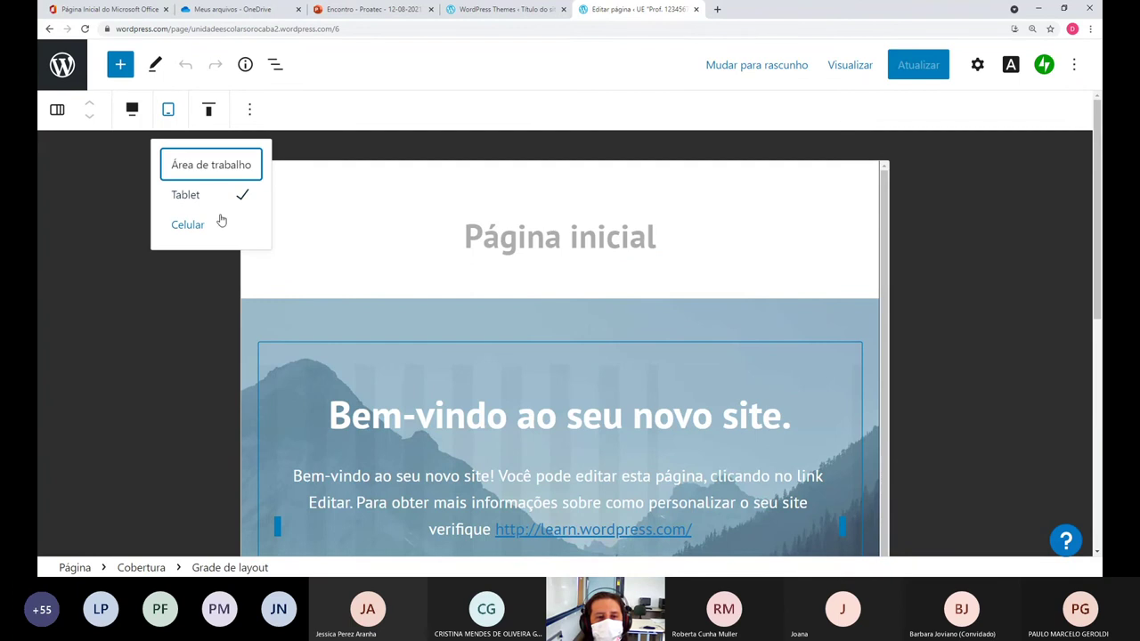
left_click(221, 224)
scroll(520, 240, "down", 10)
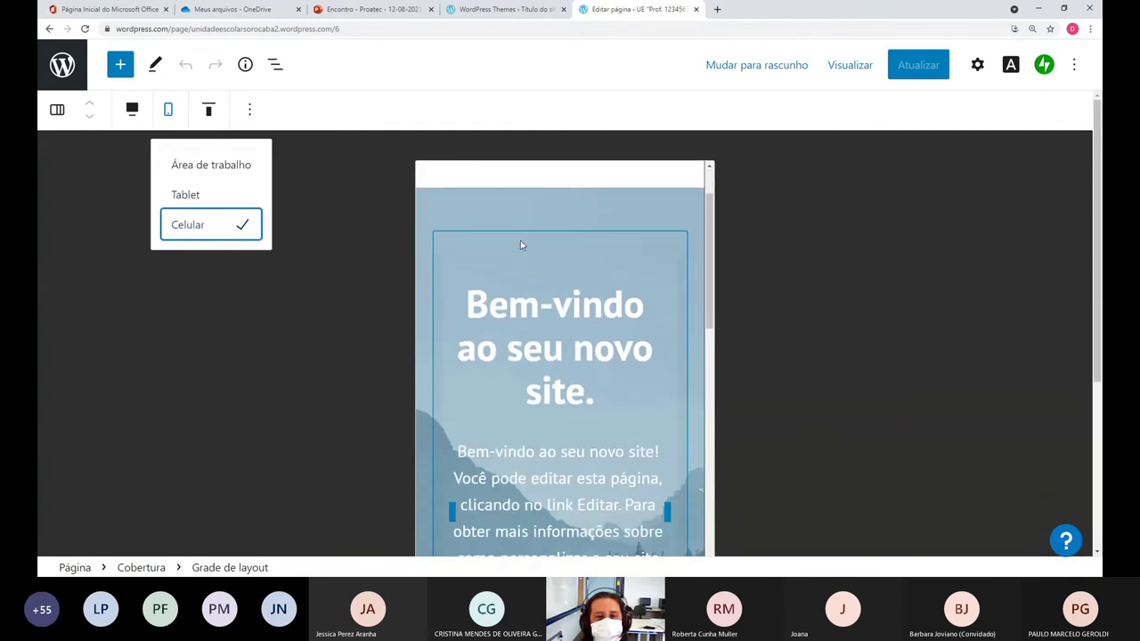
scroll(534, 294, "down", 10)
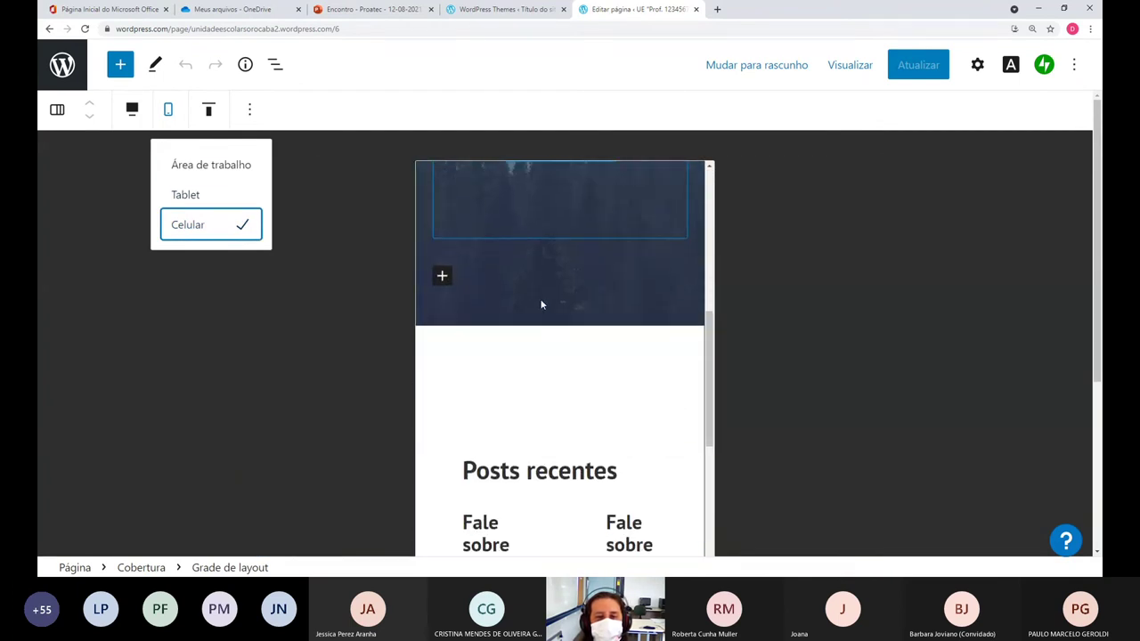
scroll(545, 309, "down", 15)
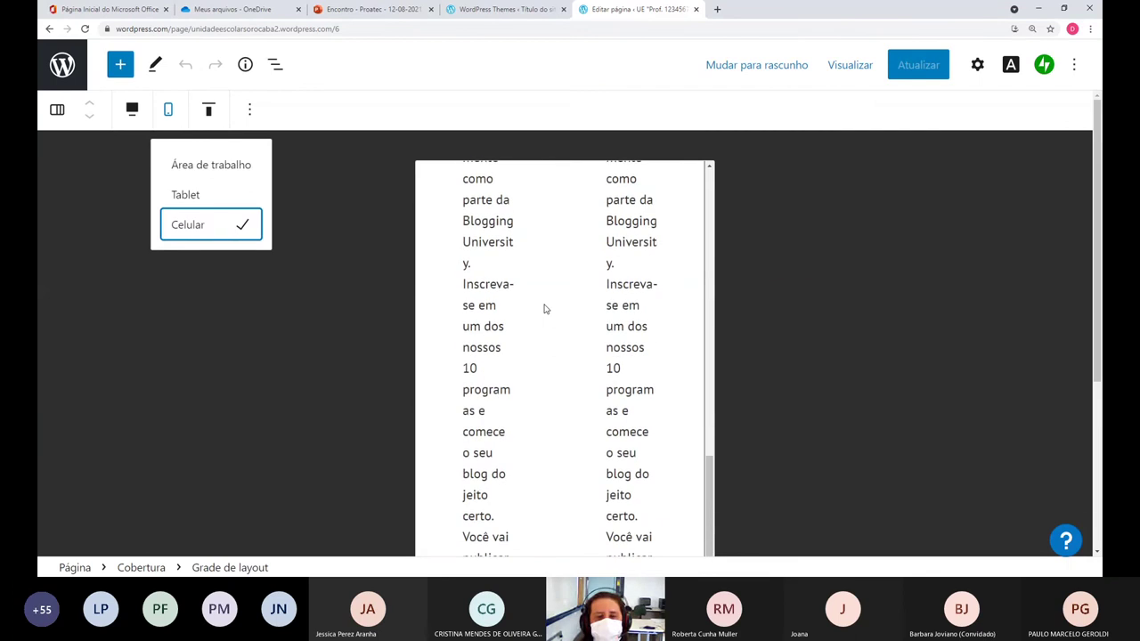
scroll(542, 303, "down", 3)
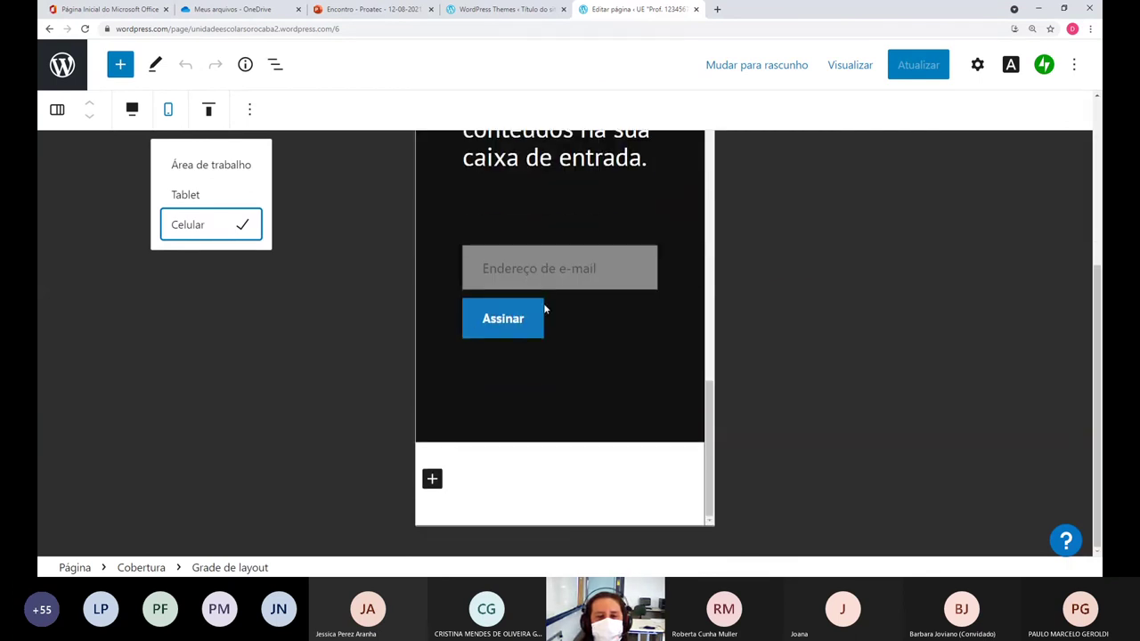
scroll(522, 325, "up", 5)
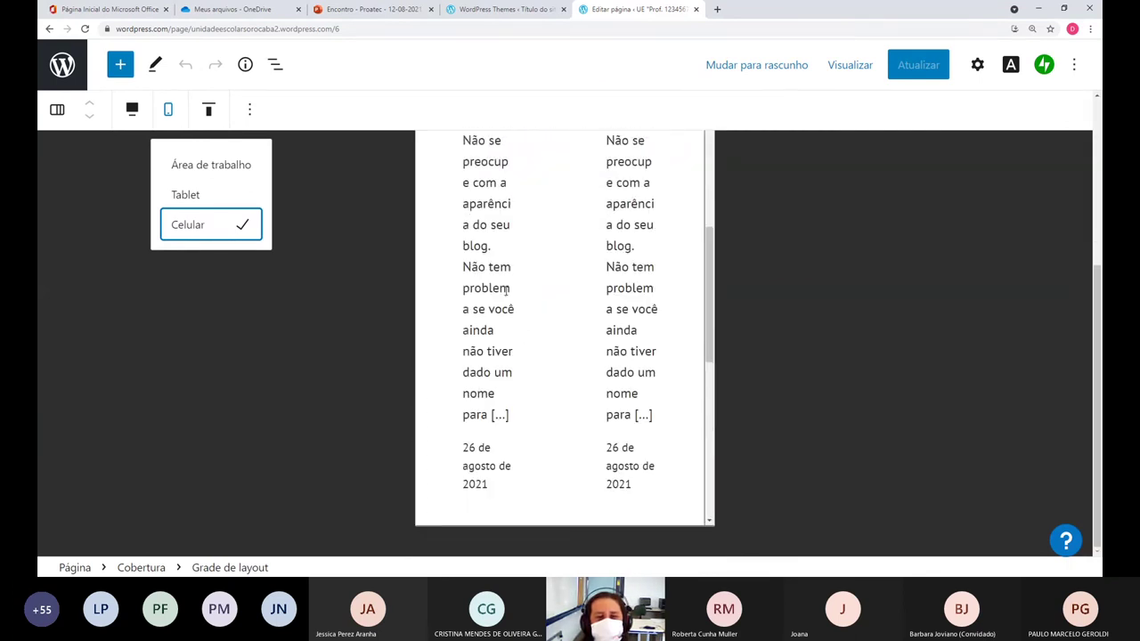
Open the published-page preview and review it at tablet width
left_click(851, 77)
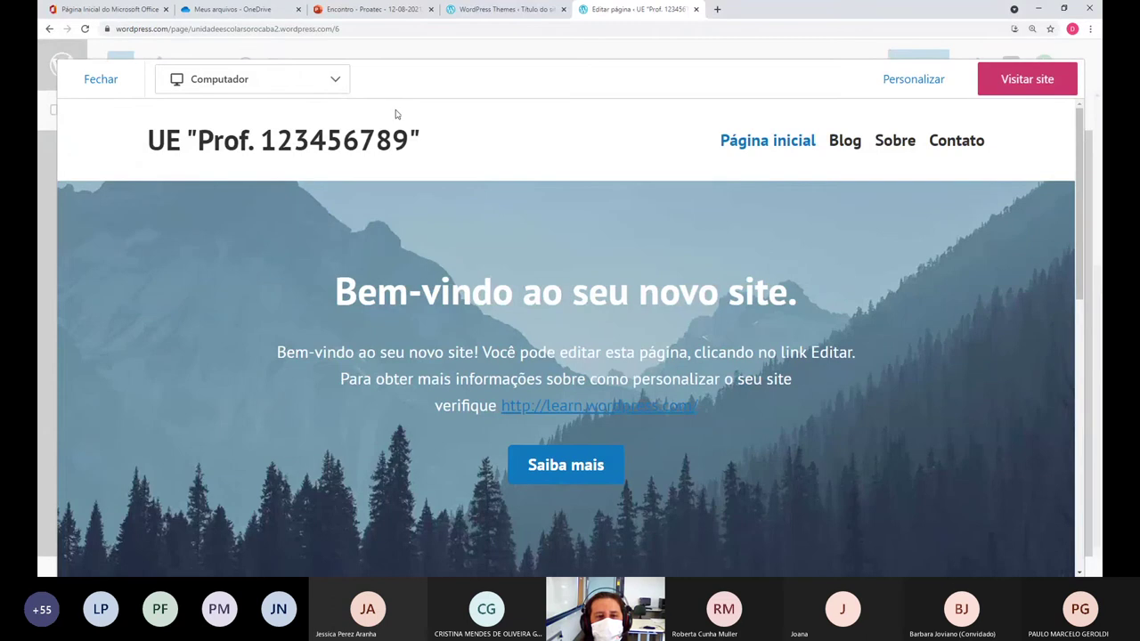
scroll(522, 246, "down", 10)
scroll(516, 247, "up", 10)
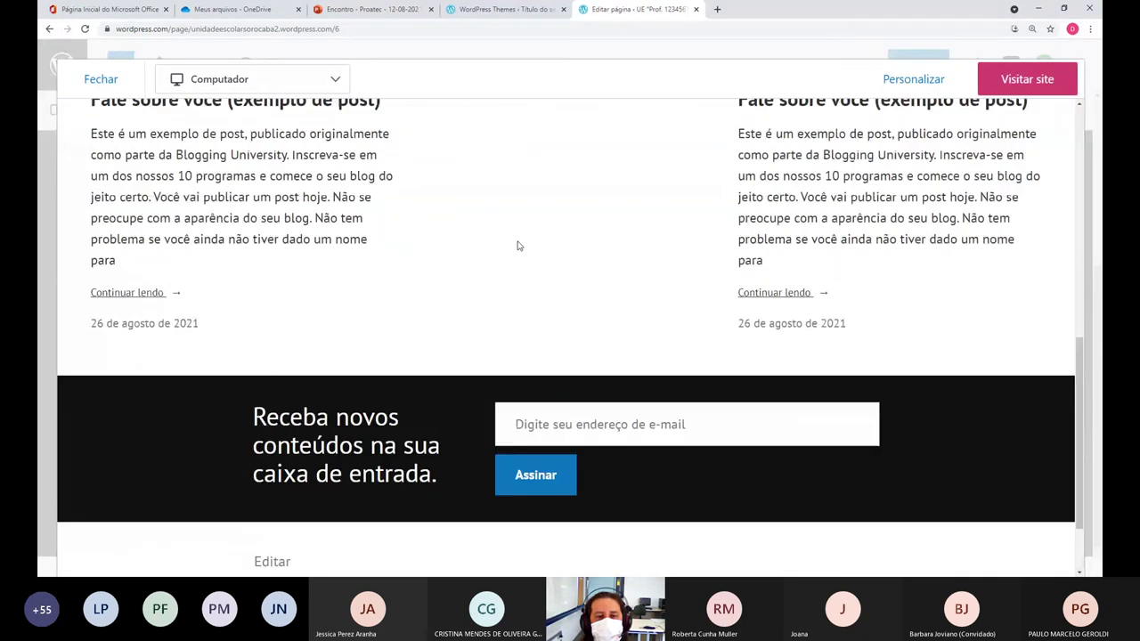
left_click(335, 79)
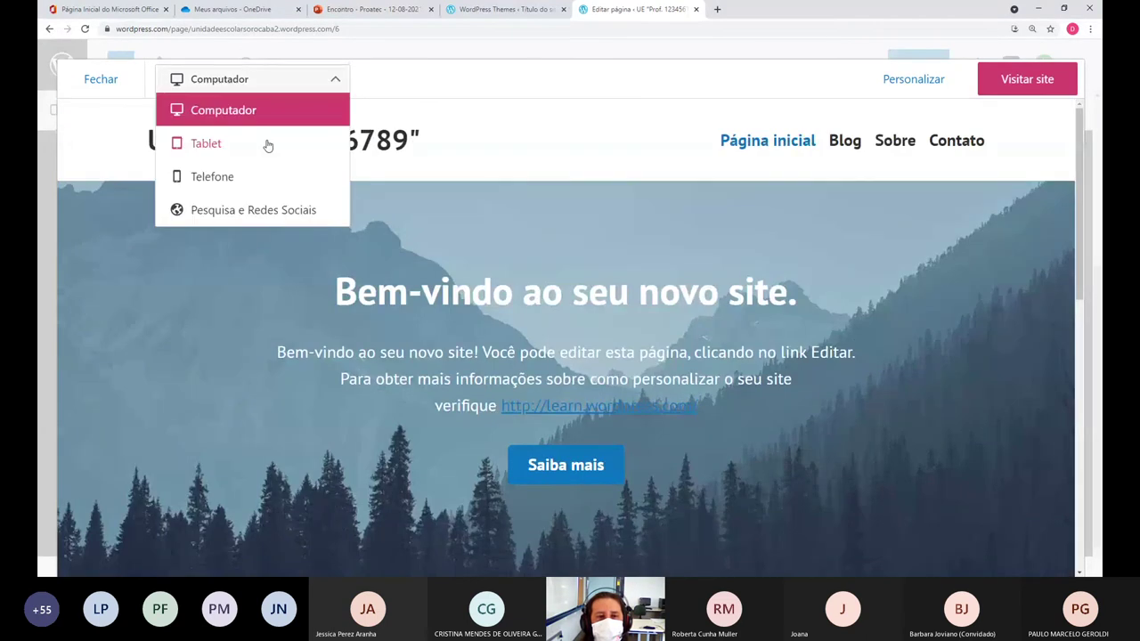
left_click(268, 145)
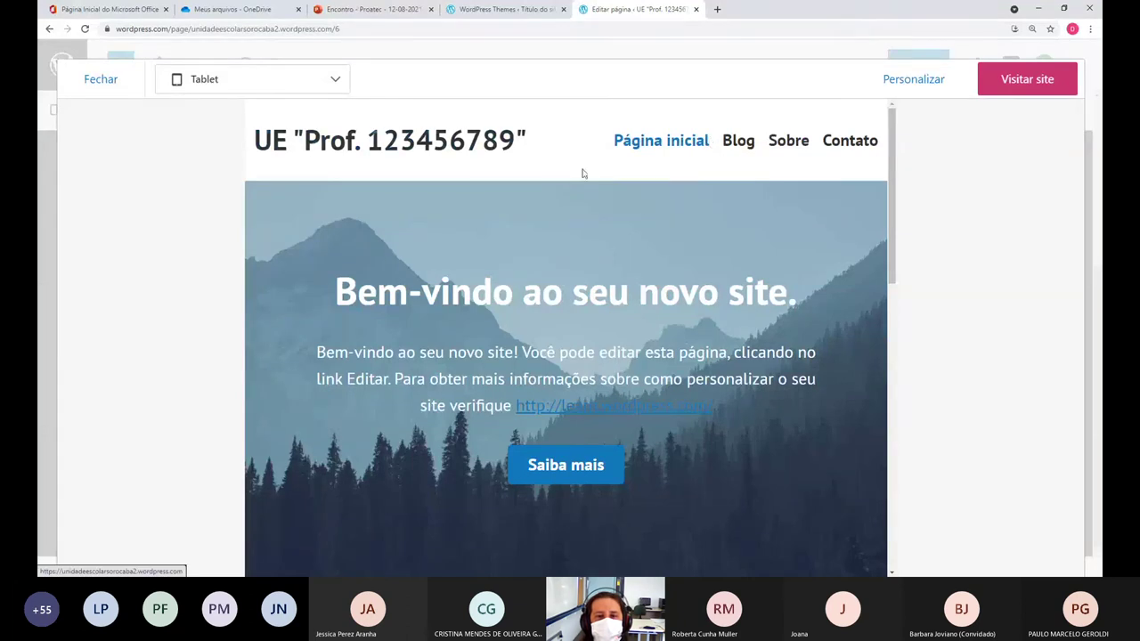
scroll(476, 184, "down", 8)
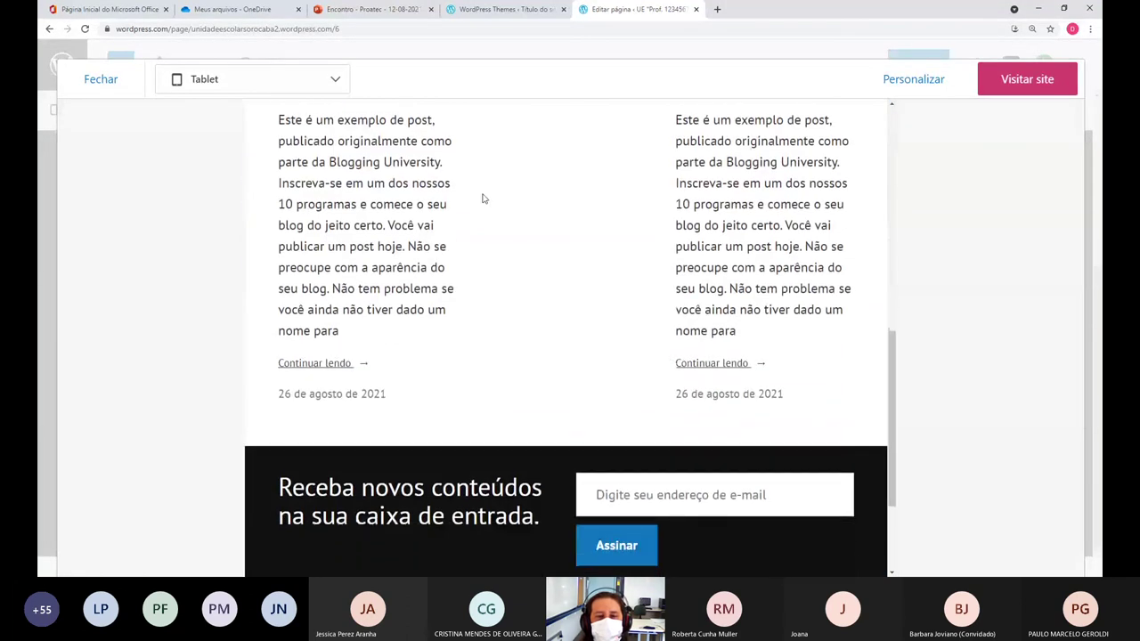
scroll(591, 235, "down", 2)
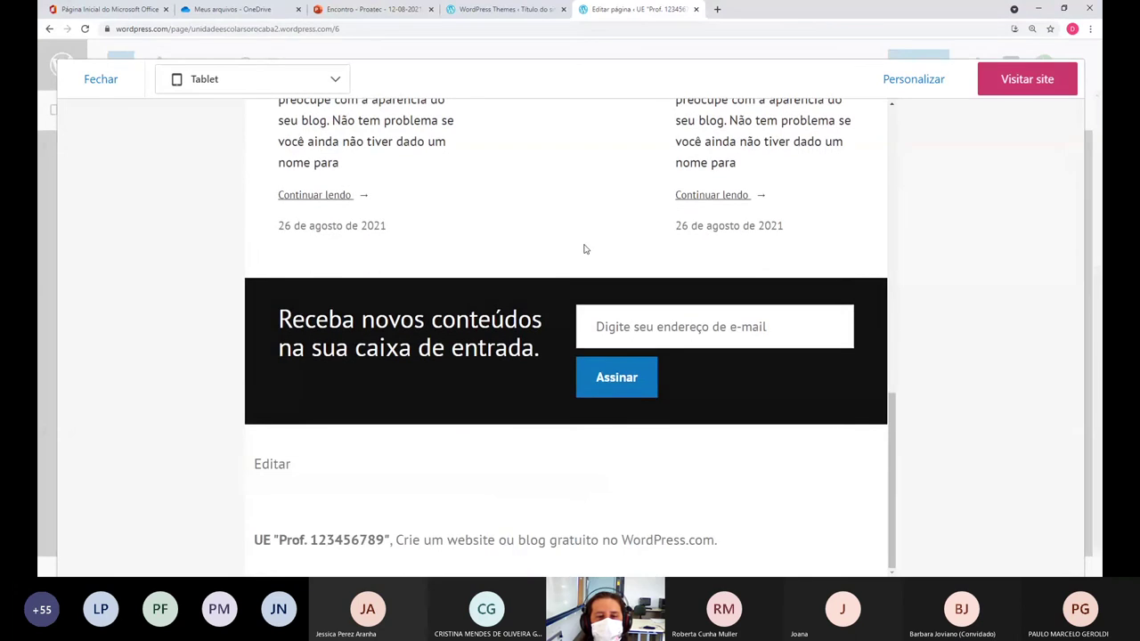
scroll(586, 247, "up", 10)
Switch the preview to Telefone, close the navigation menu, and scroll to the footer
left_click(271, 85)
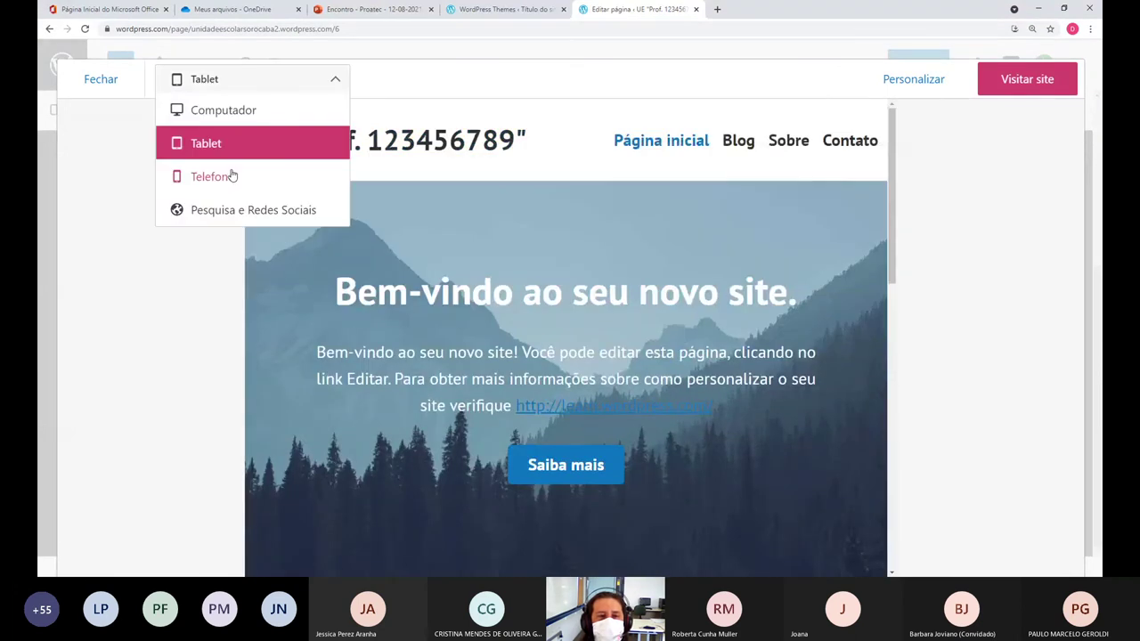
left_click(229, 173)
scroll(556, 203, "down", 3)
scroll(525, 178, "up", 3)
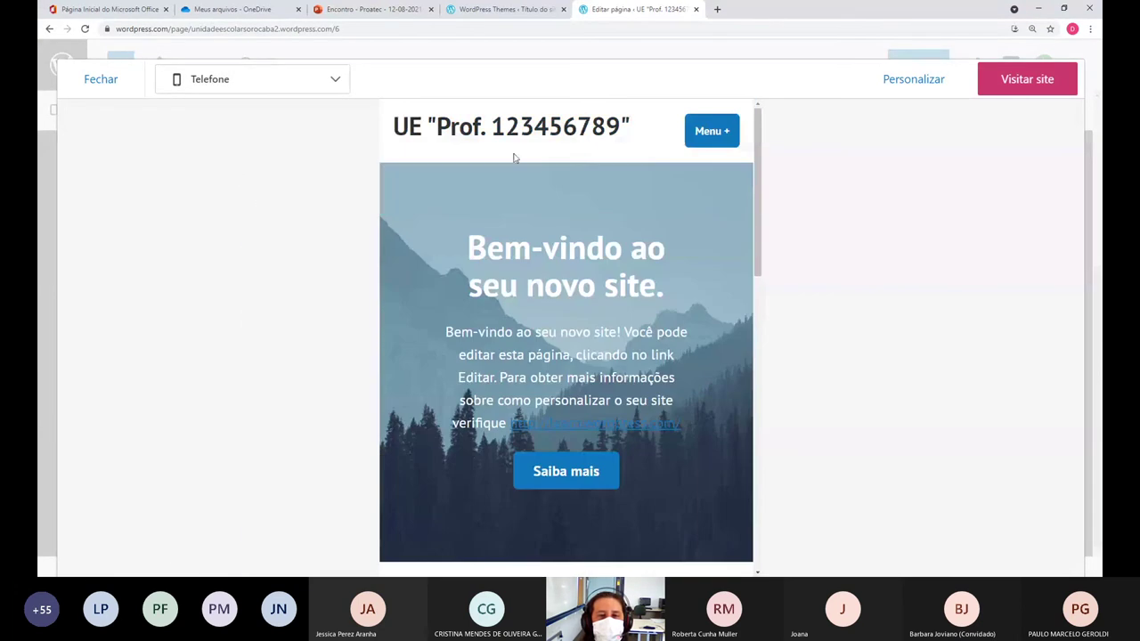
left_click(723, 141)
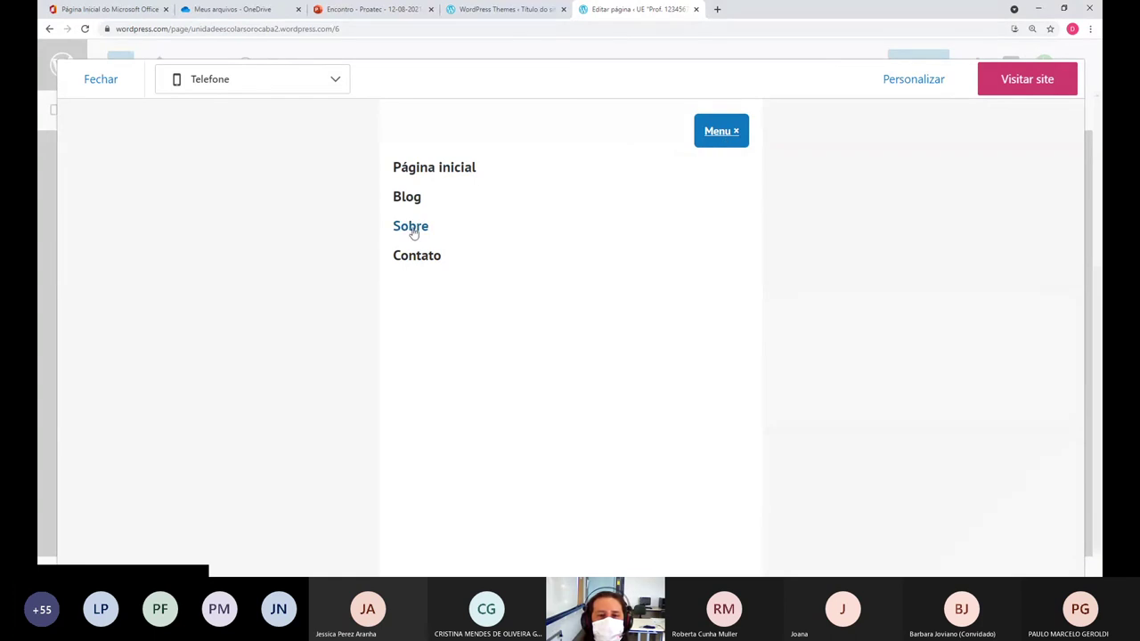
left_click(730, 132)
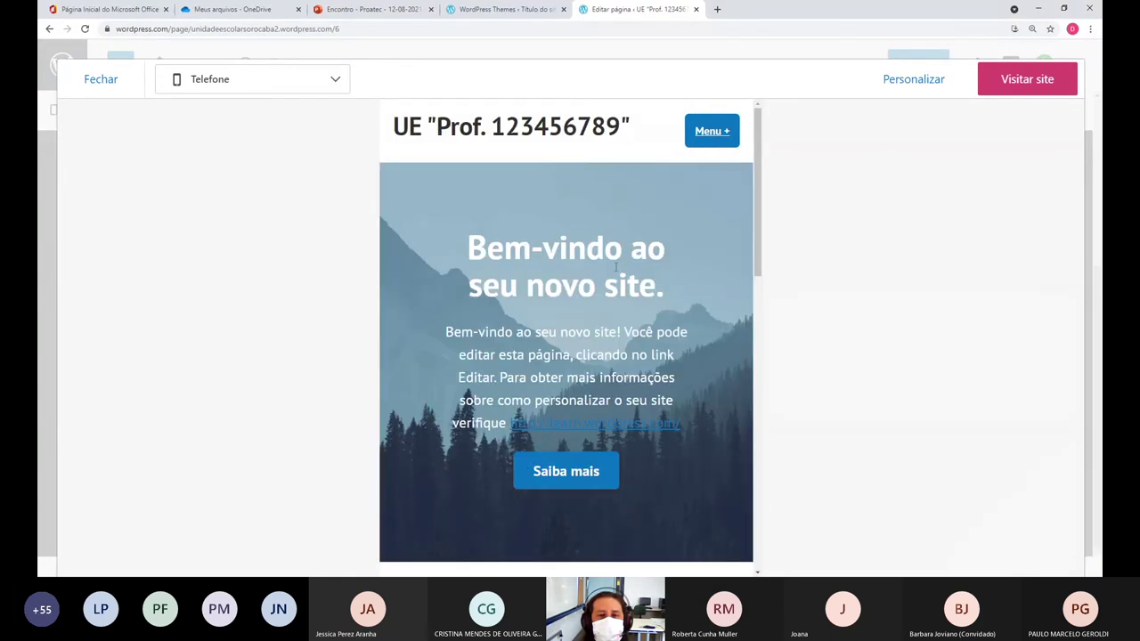
scroll(554, 221, "down", 7)
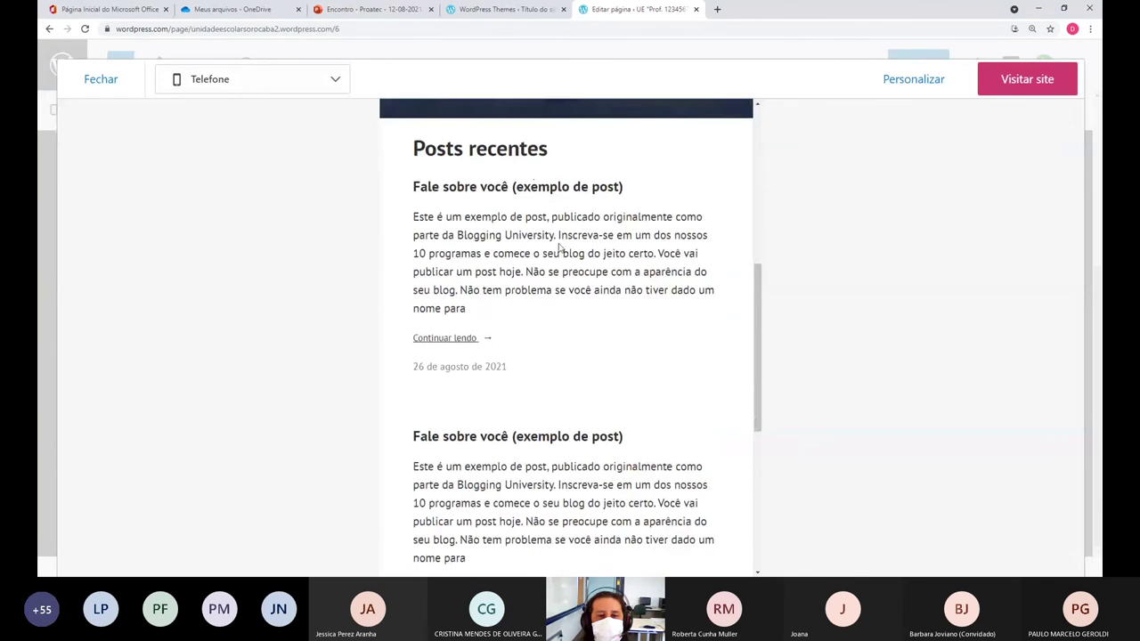
scroll(510, 318, "up", 2)
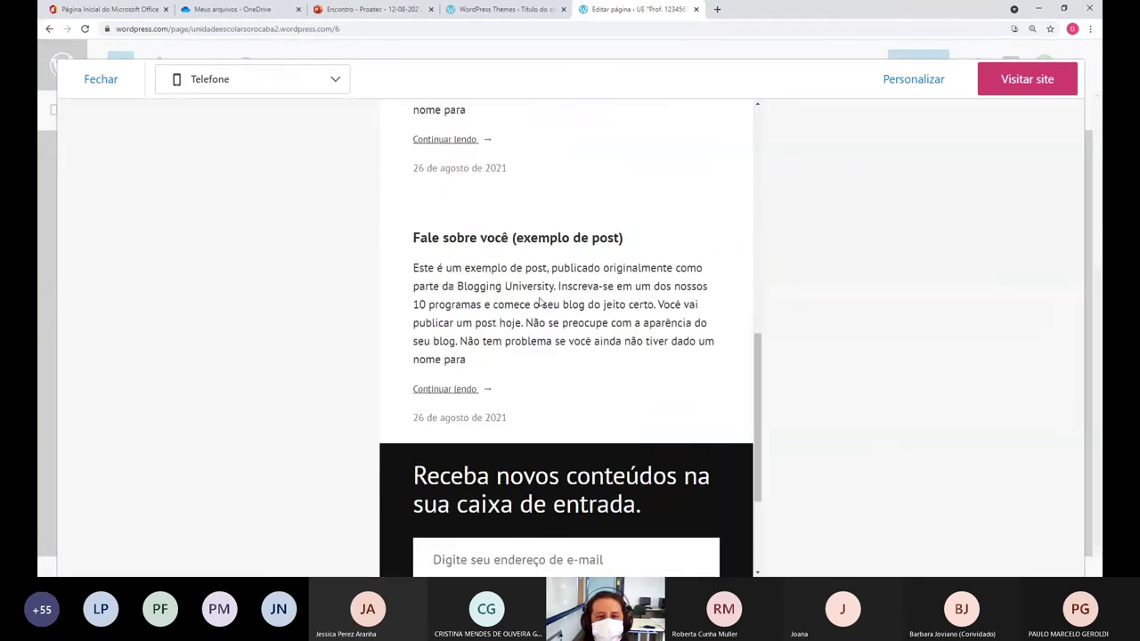
scroll(512, 338, "down", 5)
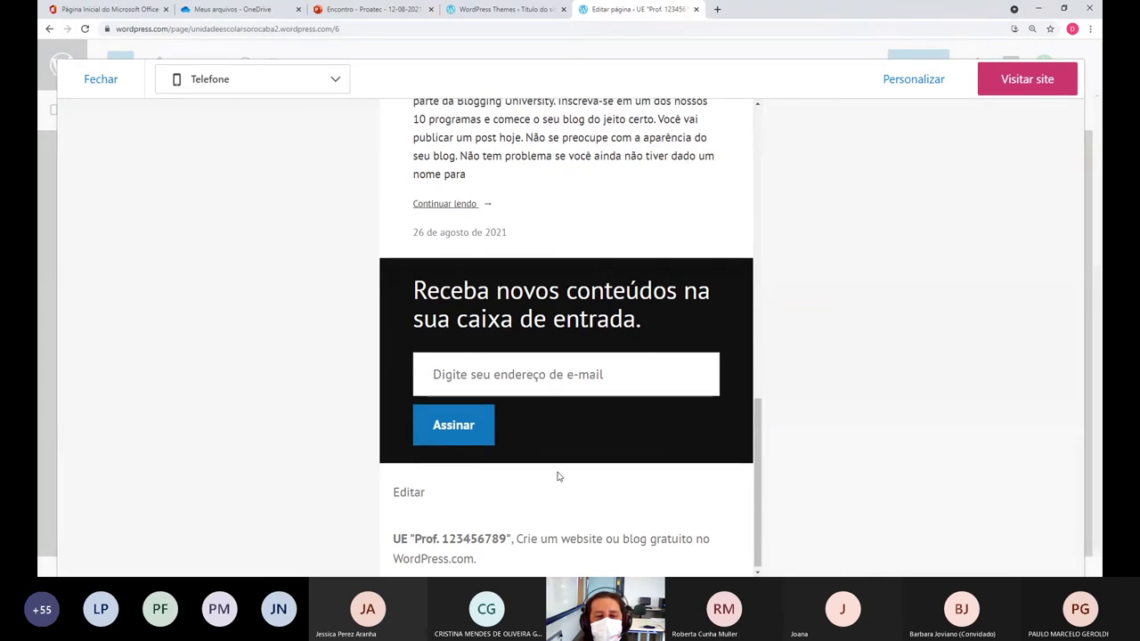
scroll(544, 476, "up", 3)
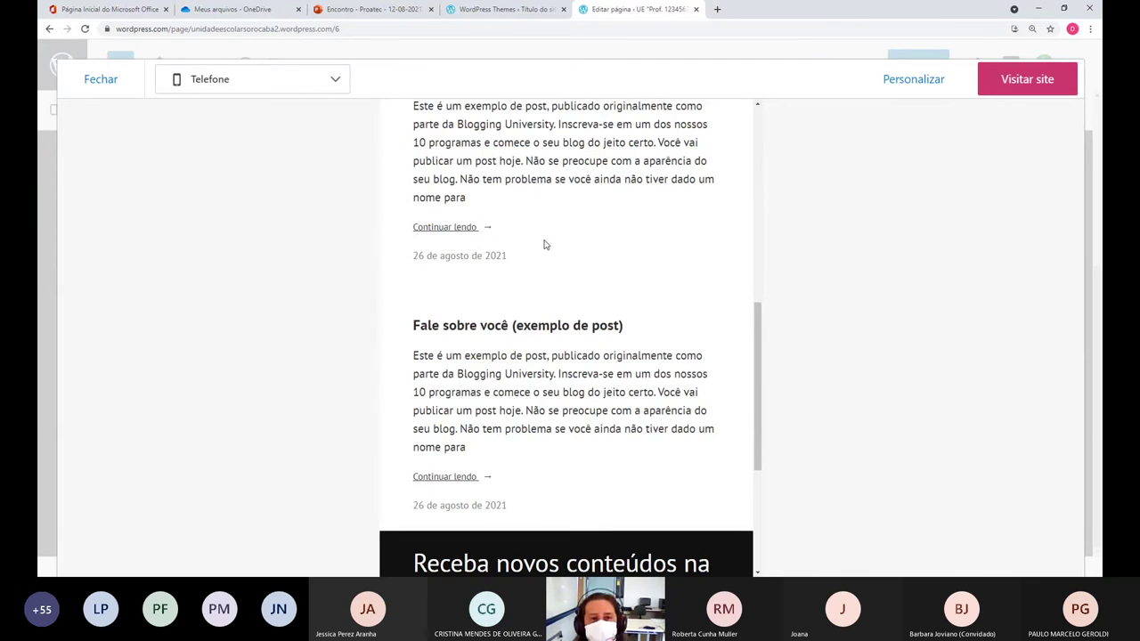
Close the preview and return the layout grid preview to Área de trabalho
left_click(102, 81)
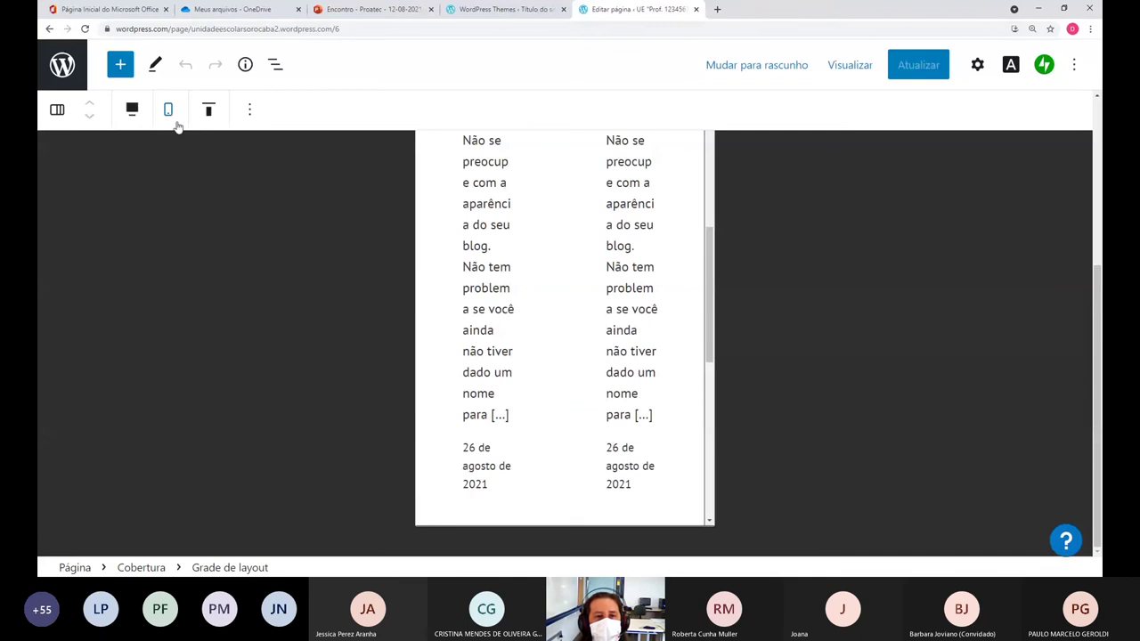
left_click(168, 109)
left_click(196, 165)
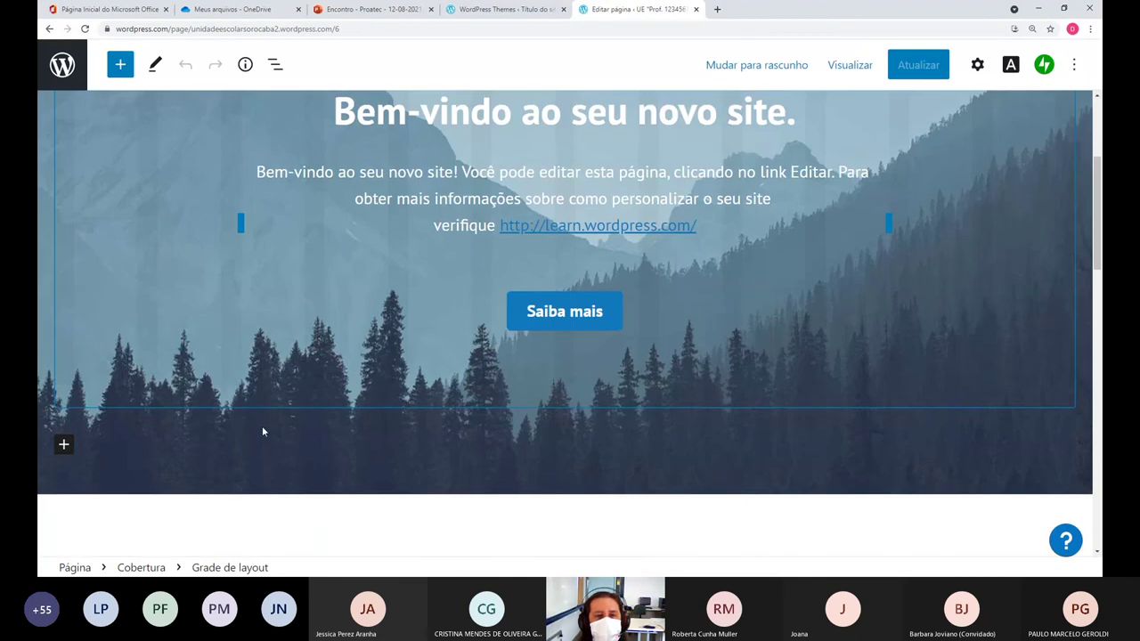
scroll(345, 347, "up", 3)
scroll(598, 283, "down", 7)
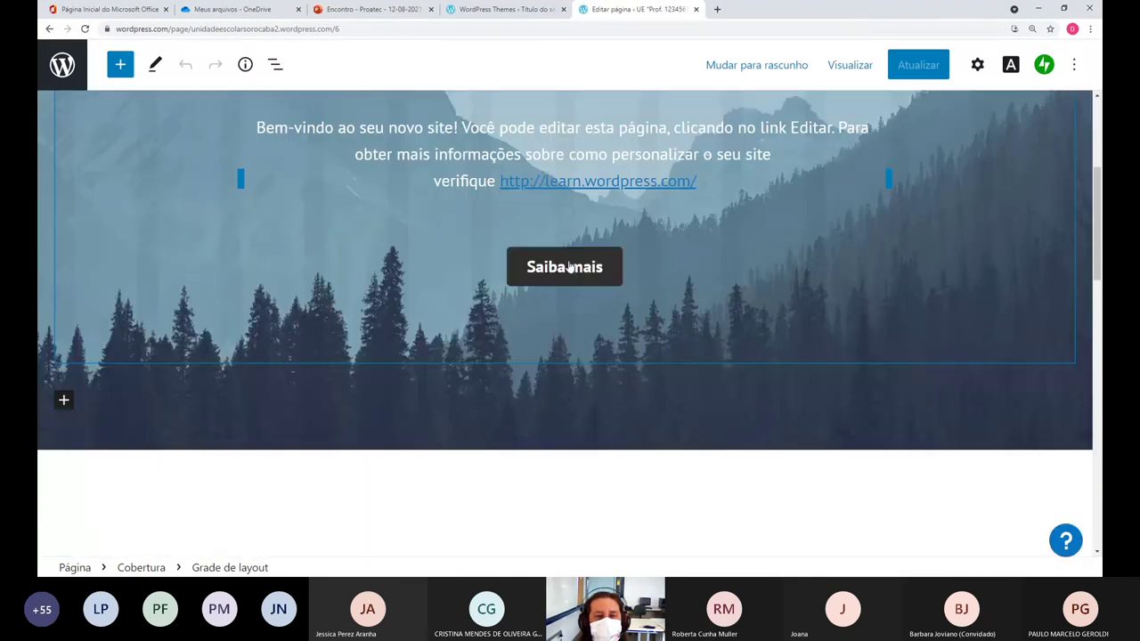
scroll(549, 268, "down", 3)
scroll(507, 277, "up", 7)
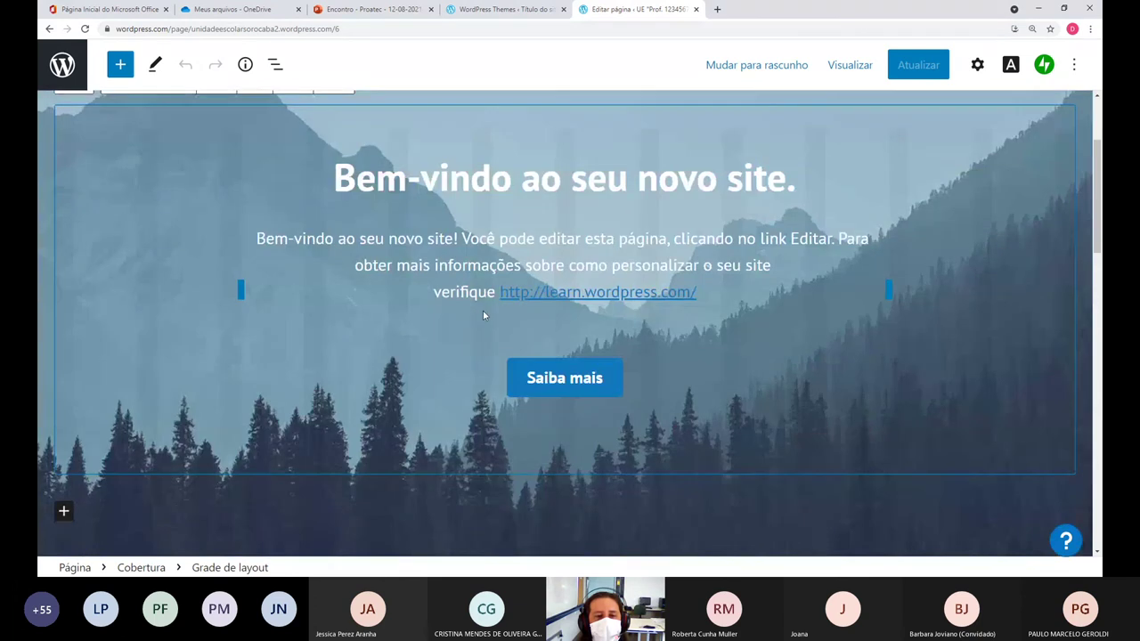
scroll(483, 311, "down", 4)
scroll(480, 311, "down", 4)
scroll(473, 315, "up", 7)
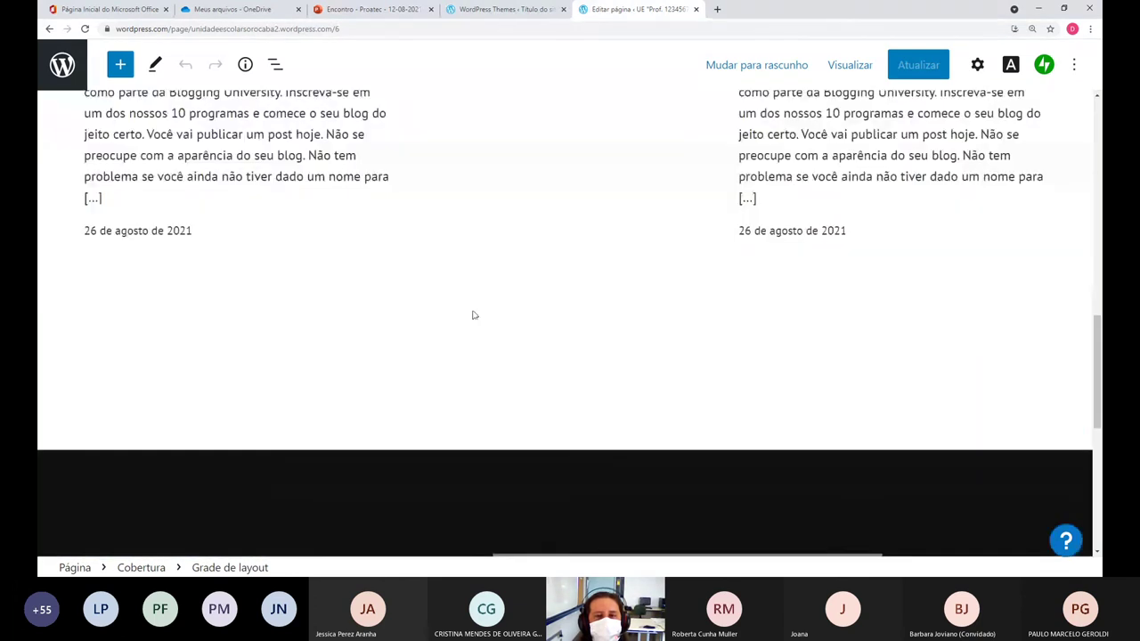
scroll(472, 311, "up", 3)
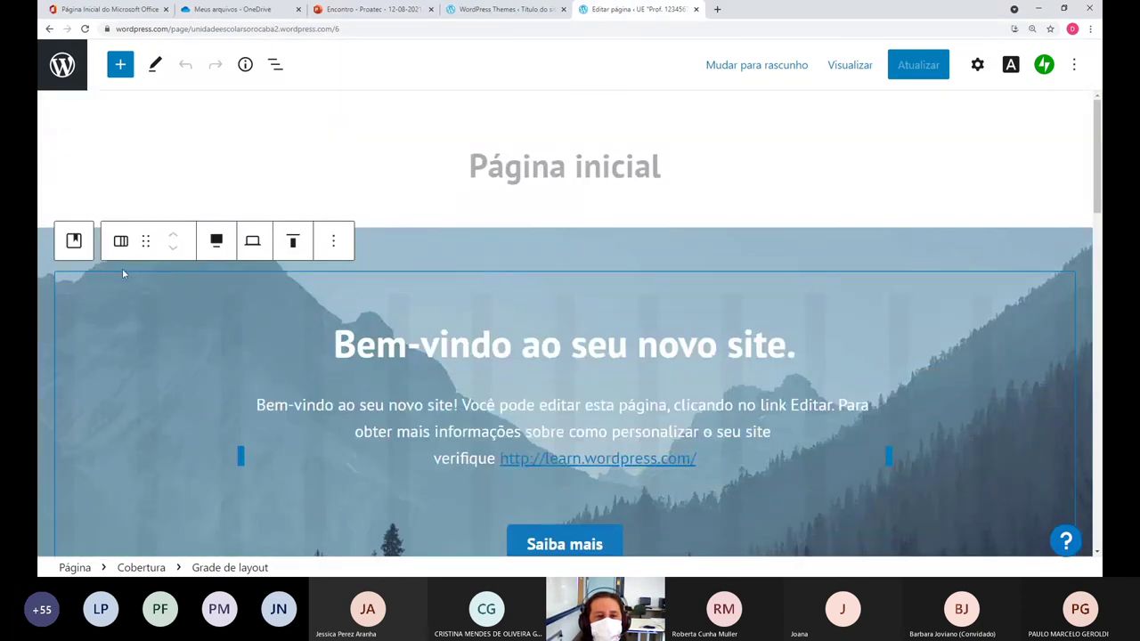
Open the layout grid's block settings and find the Pontos de interrupção responsivos section
left_click(977, 71)
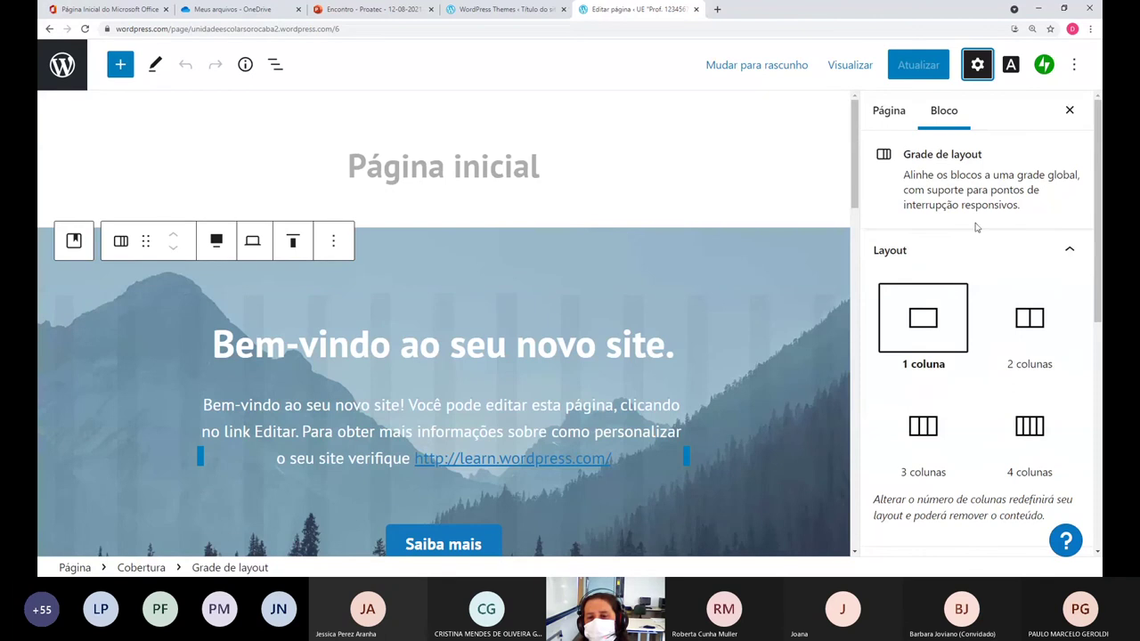
scroll(977, 229, "down", 2)
scroll(973, 247, "up", 2)
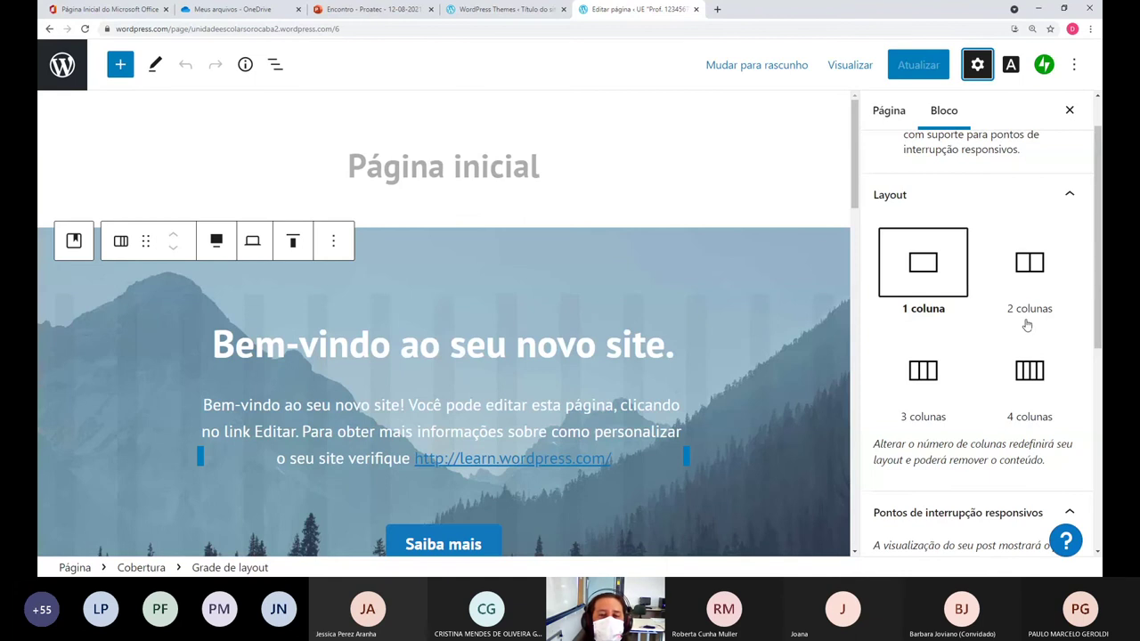
scroll(1026, 318, "down", 1)
scroll(1026, 316, "down", 2)
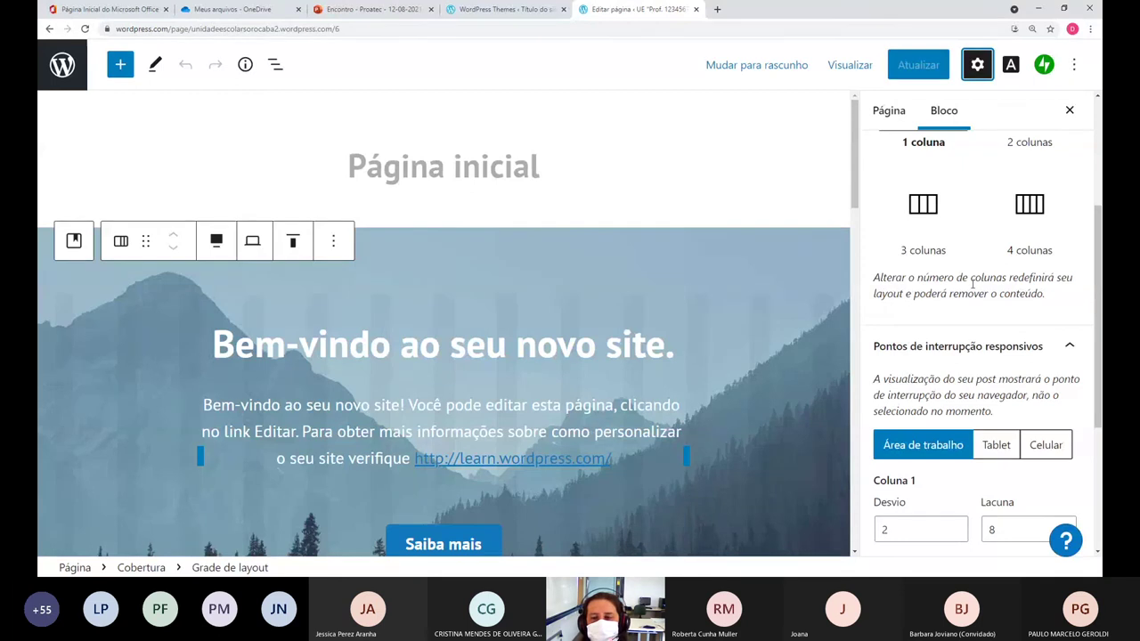
scroll(971, 277, "down", 5)
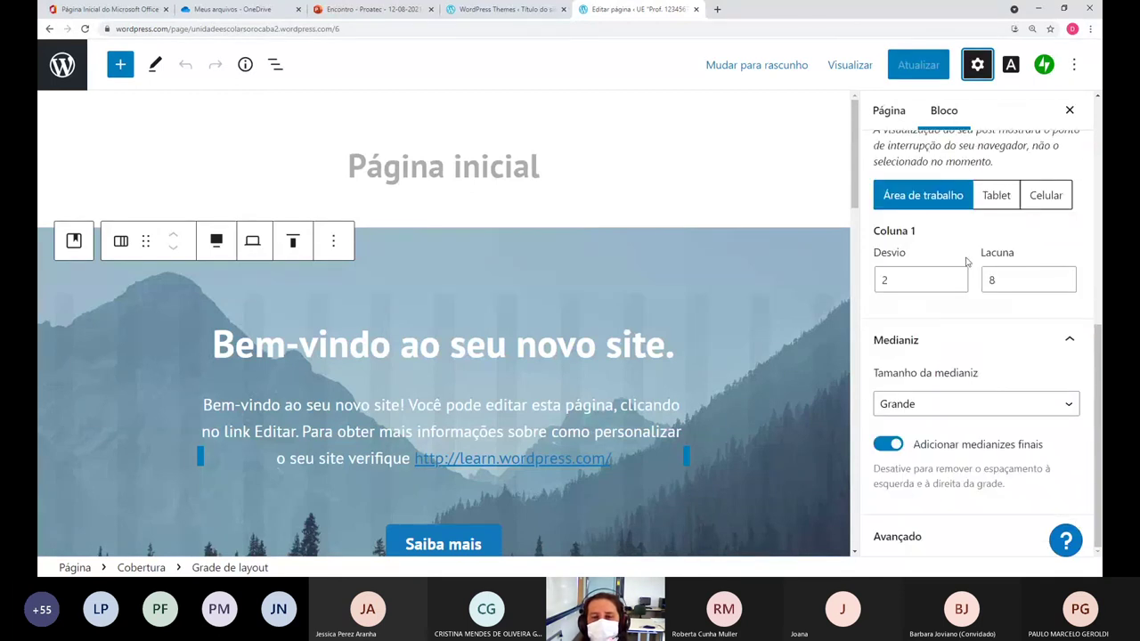
scroll(967, 261, "up", 5)
Compare Tablet, Celular and Área de trabalho breakpoints, ending on desktop: Coluna 1 offset 2, span 8
left_click(997, 417)
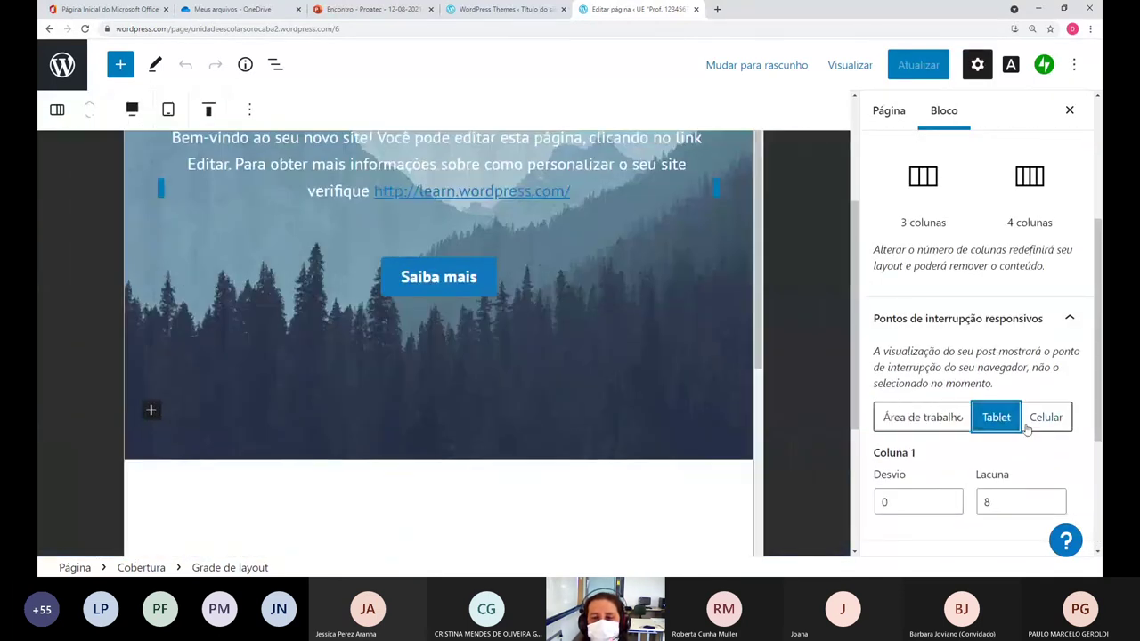
left_click(1030, 424)
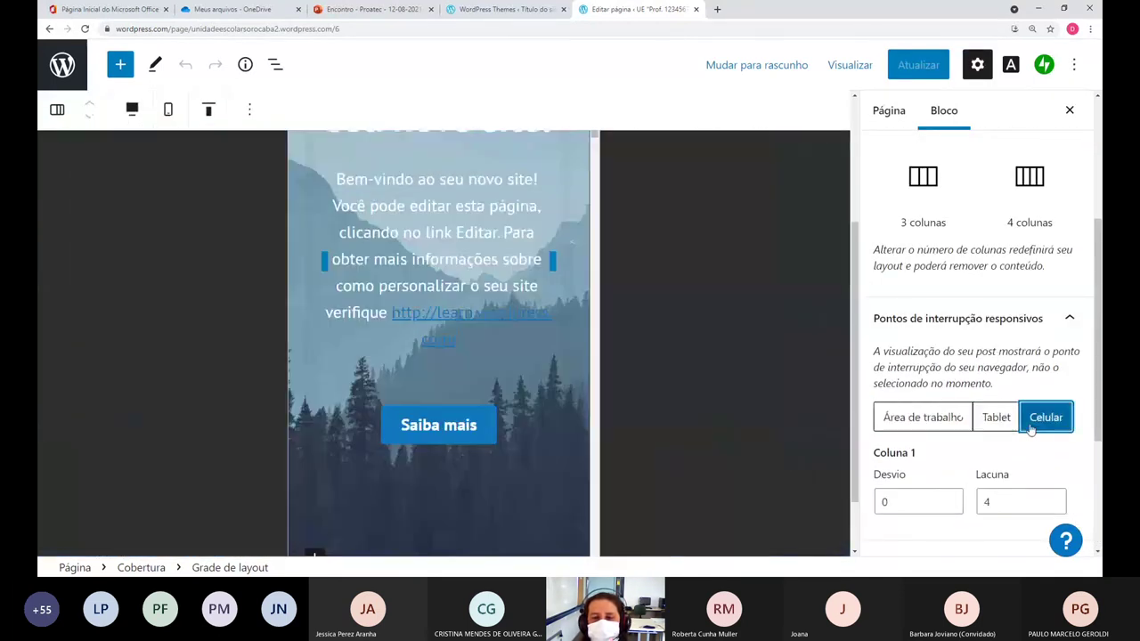
left_click(928, 431)
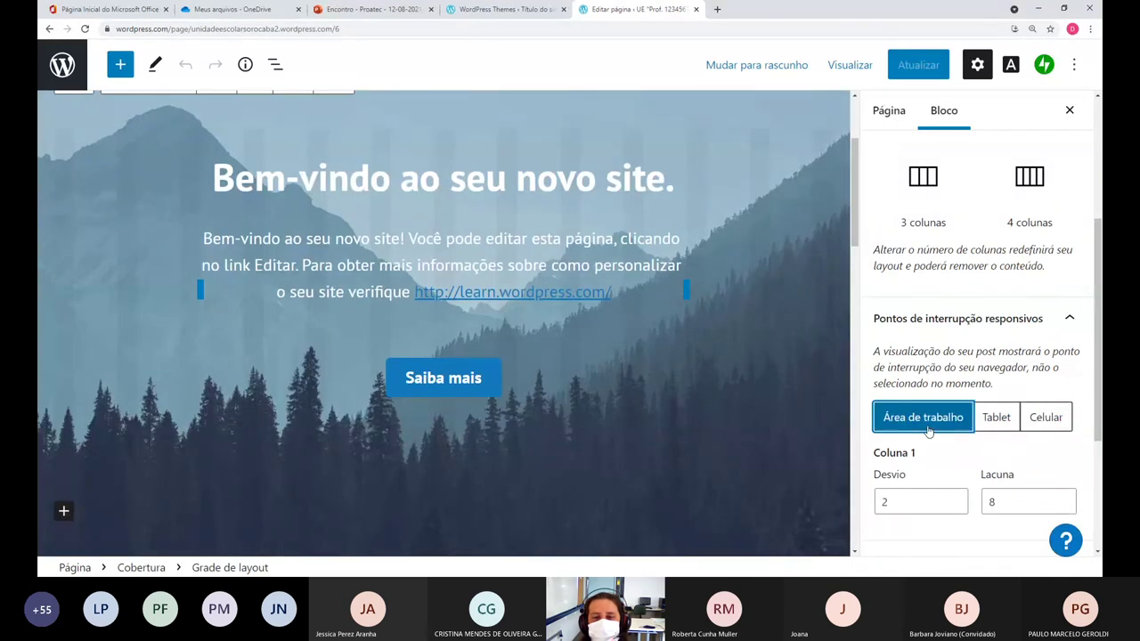
scroll(967, 345, "down", 3)
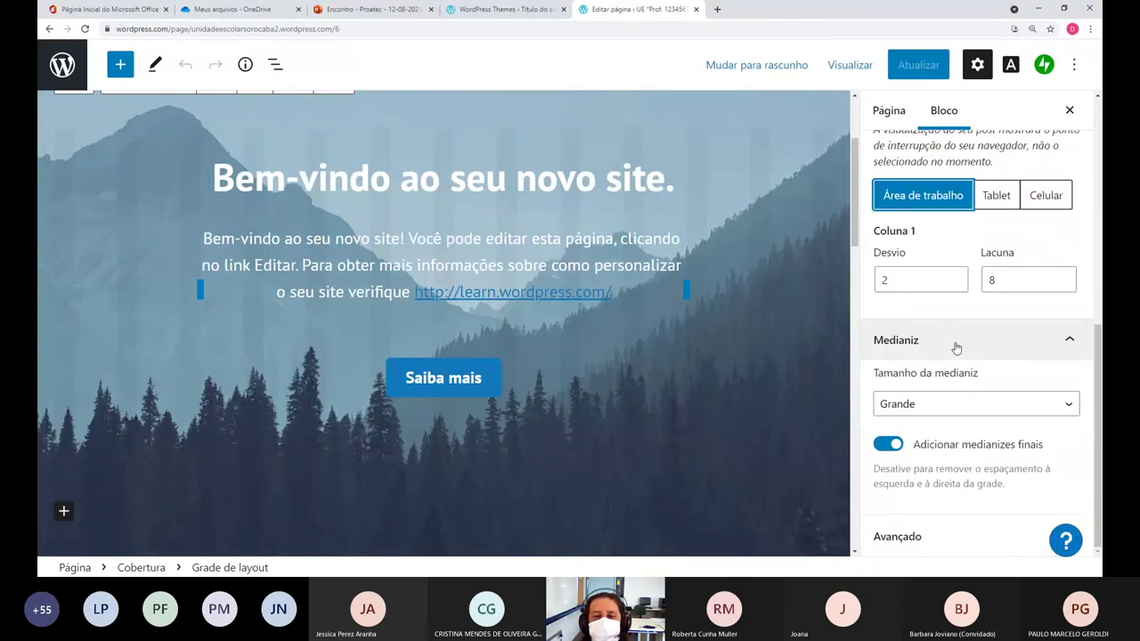
scroll(675, 310, "down", 10)
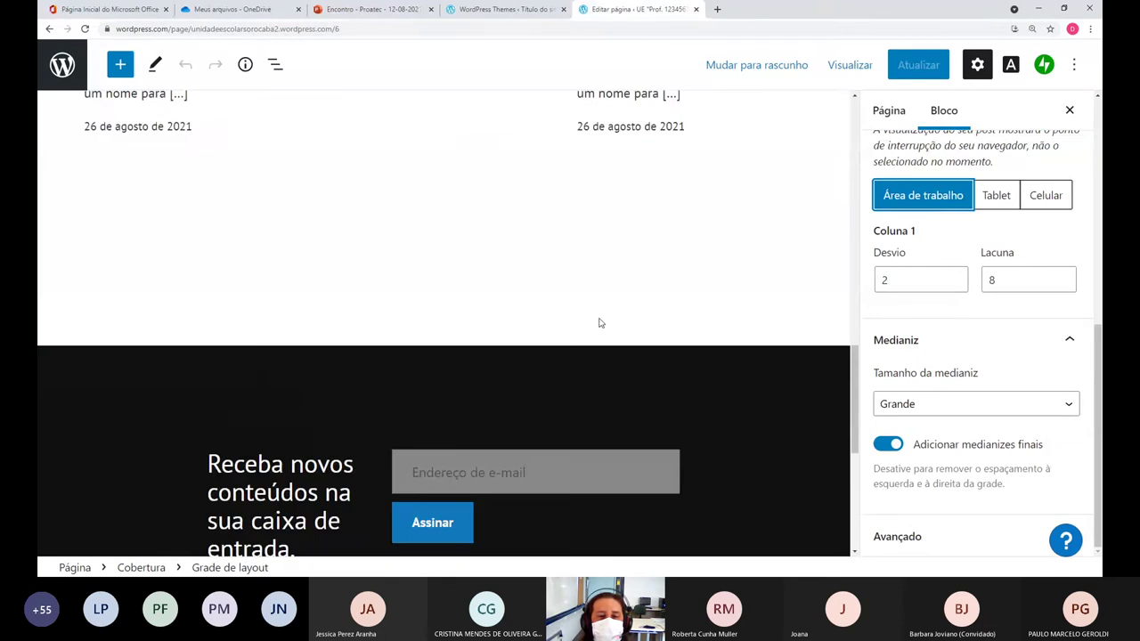
scroll(600, 322, "up", 15)
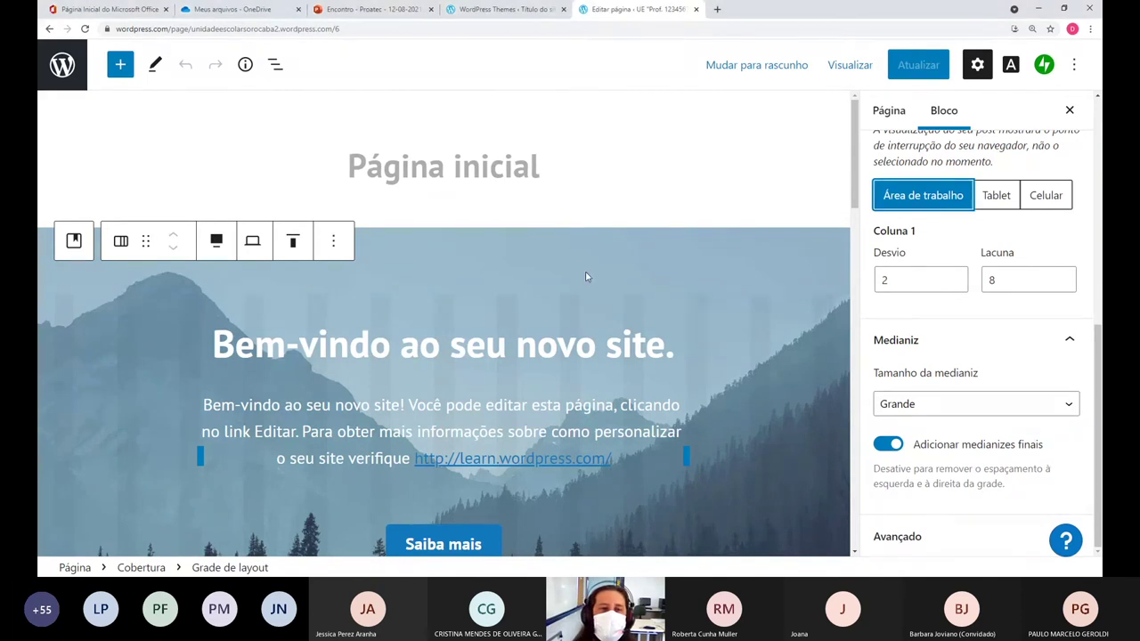
scroll(534, 287, "down", 8)
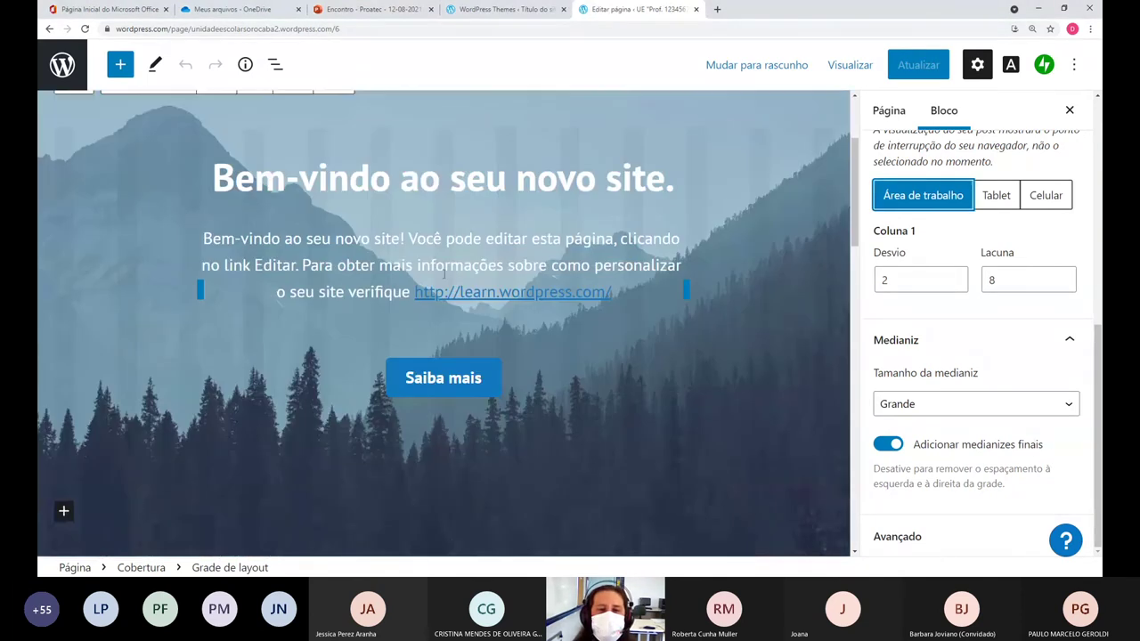
scroll(340, 294, "up", 8)
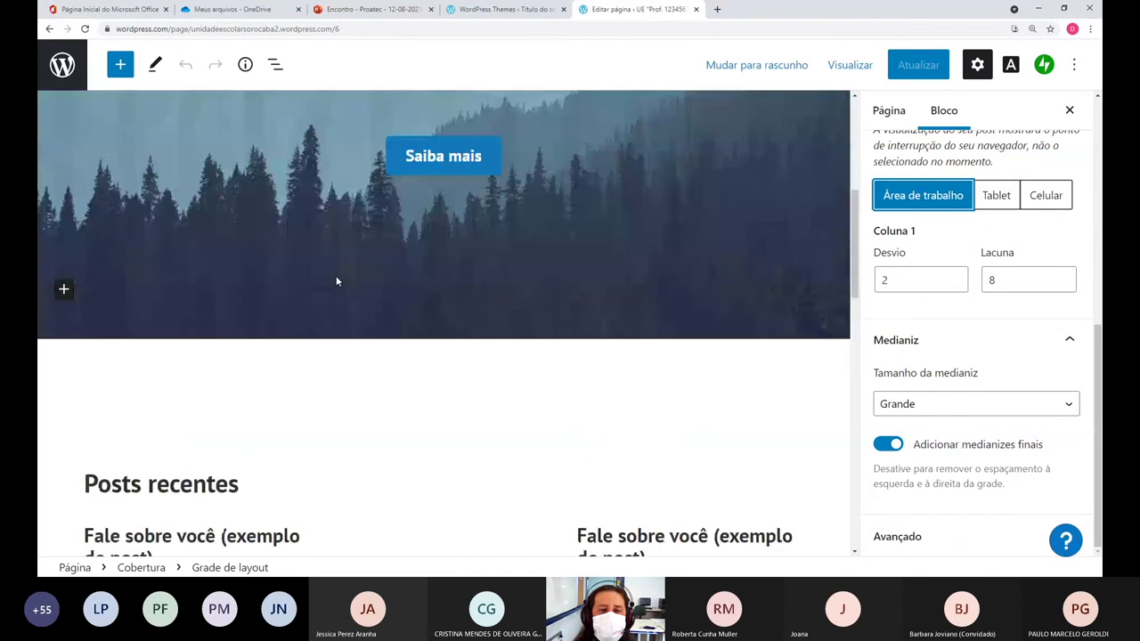
left_click(323, 344)
scroll(330, 338, "down", 5)
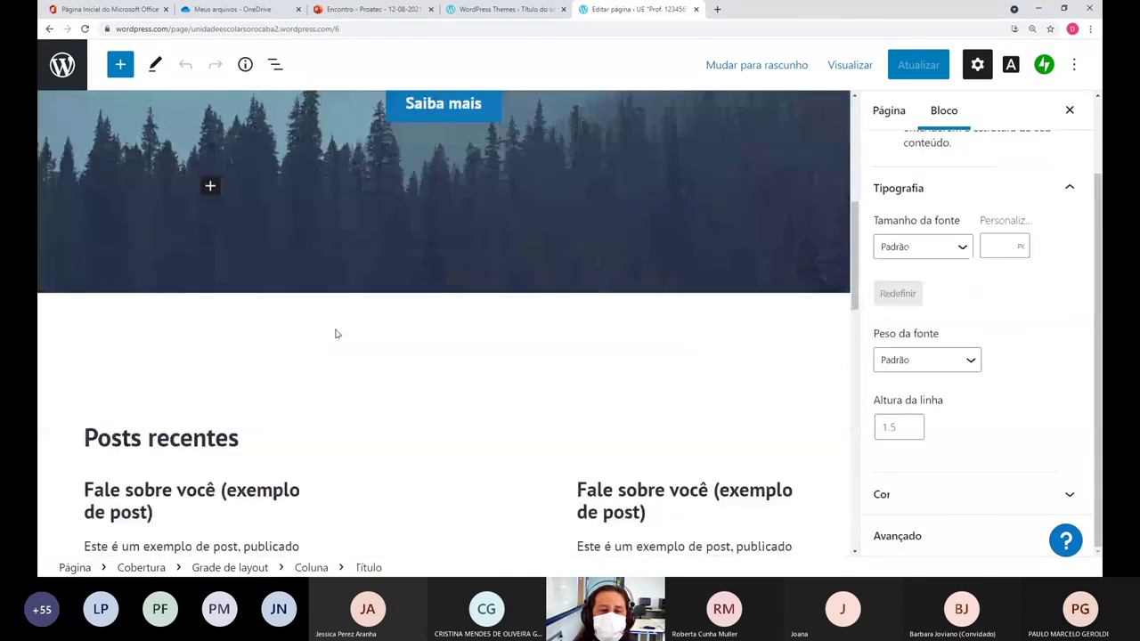
scroll(336, 334, "down", 4)
left_click(190, 303)
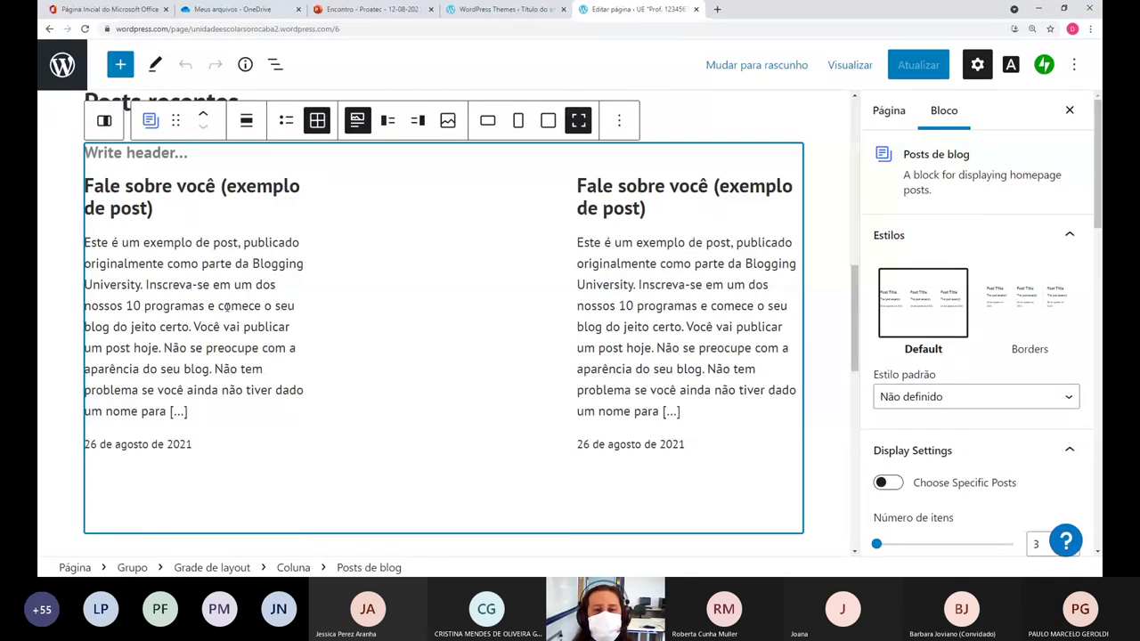
scroll(228, 308, "down", 8)
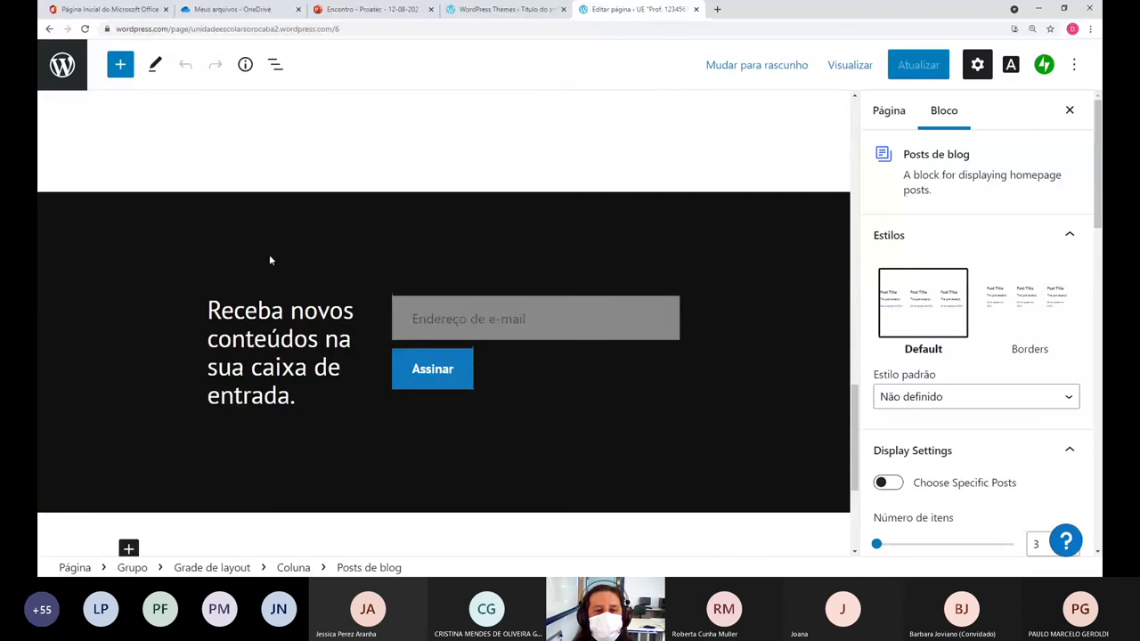
left_click(241, 357)
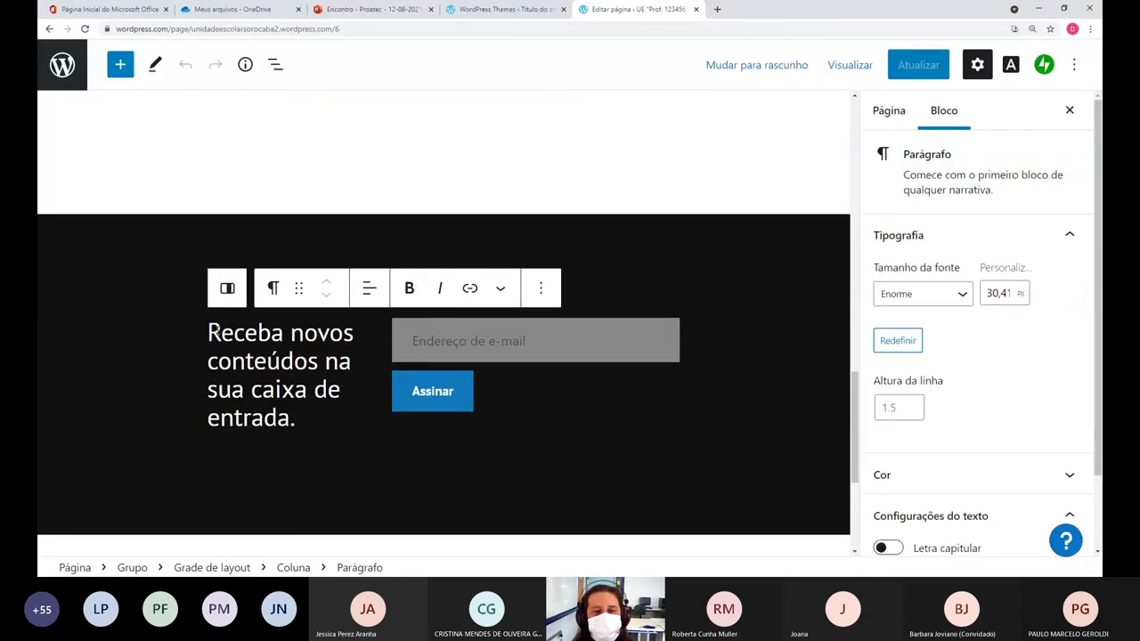
left_click_drag(220, 333, 259, 335)
key("BackSpace")
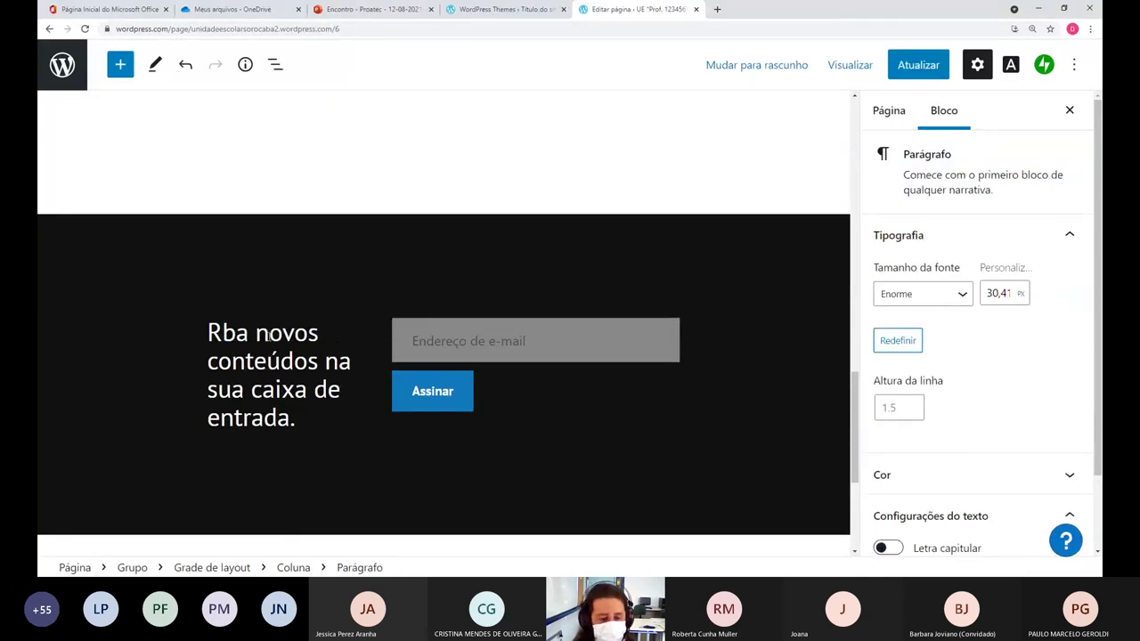
key("ctrl+z")
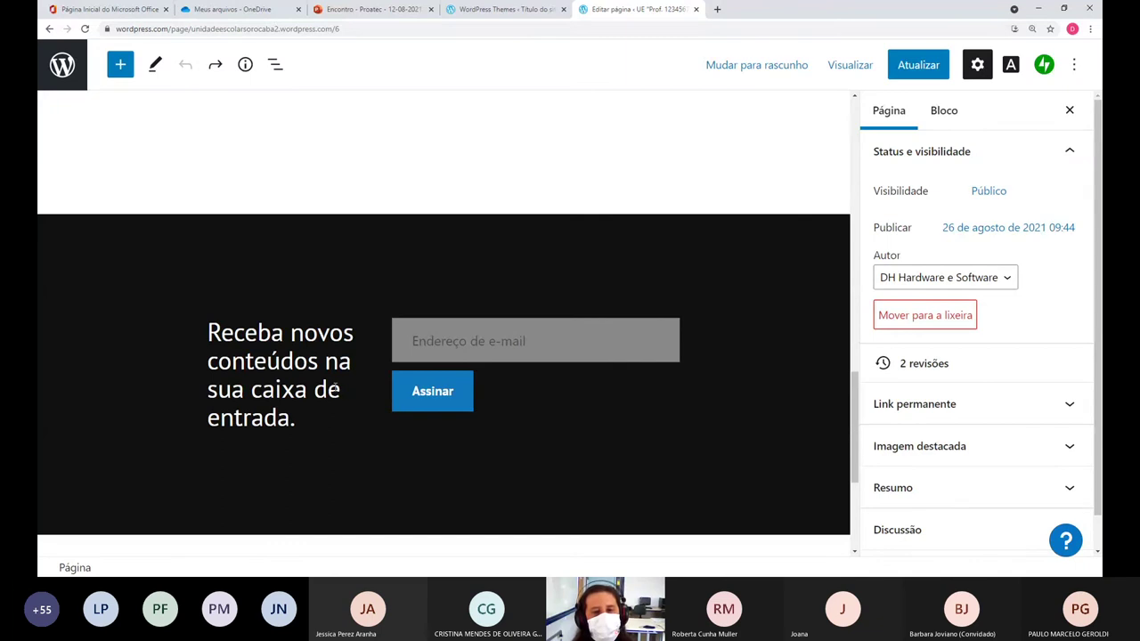
scroll(336, 383, "down", 3)
scroll(311, 335, "up", 5)
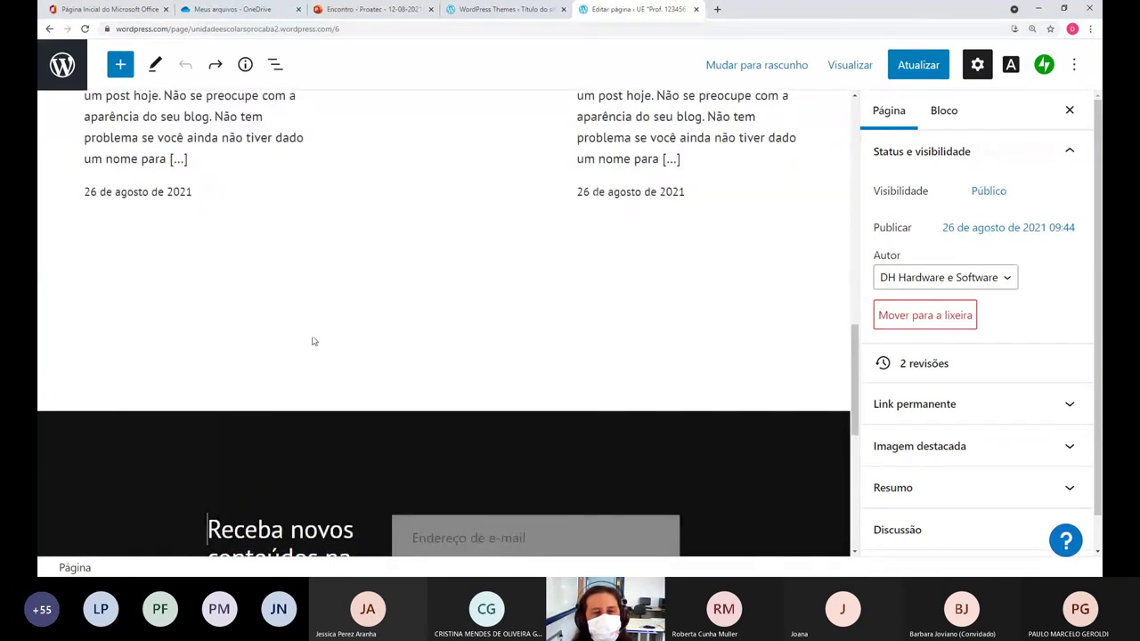
scroll(312, 341, "up", 10)
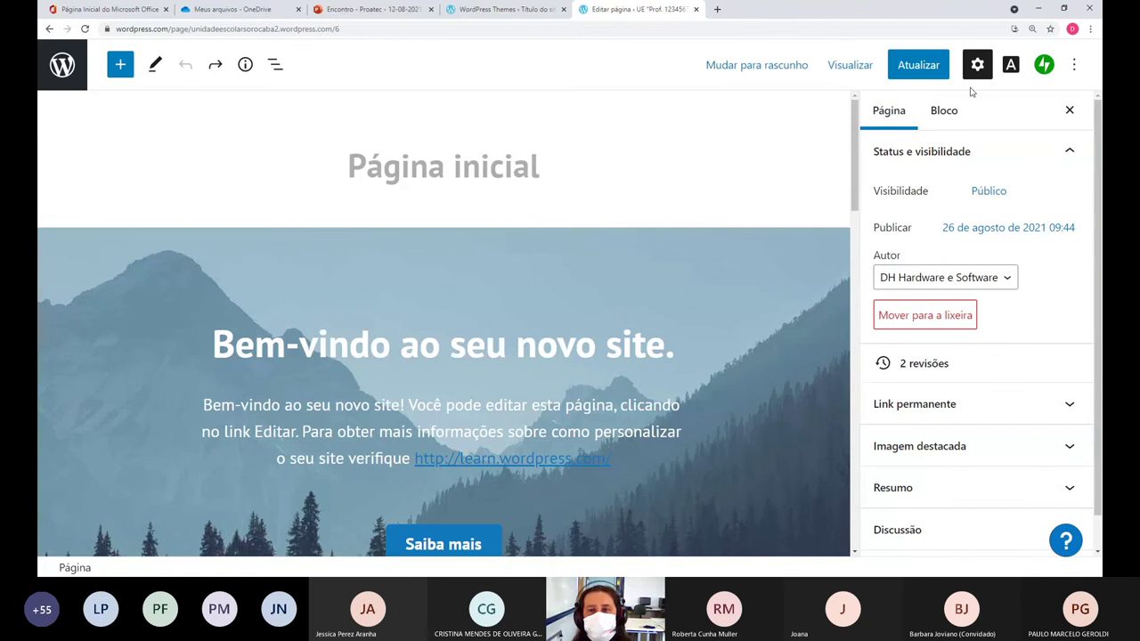
Leave the home page editor without saving and go to the Páginas list
left_click(77, 70)
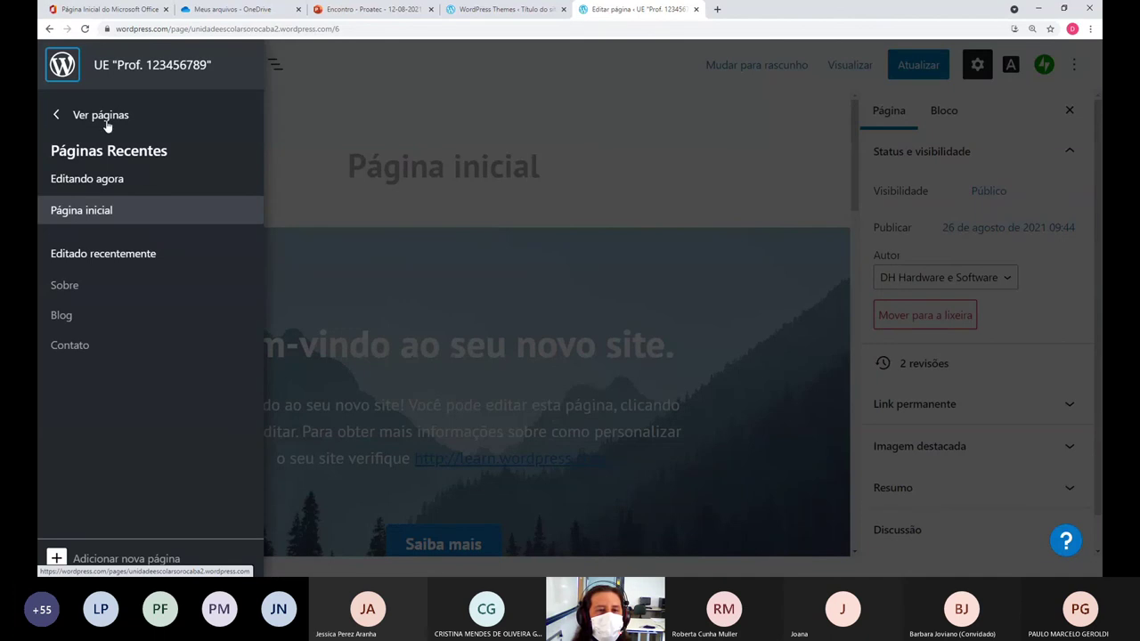
left_click(104, 121)
left_click(615, 103)
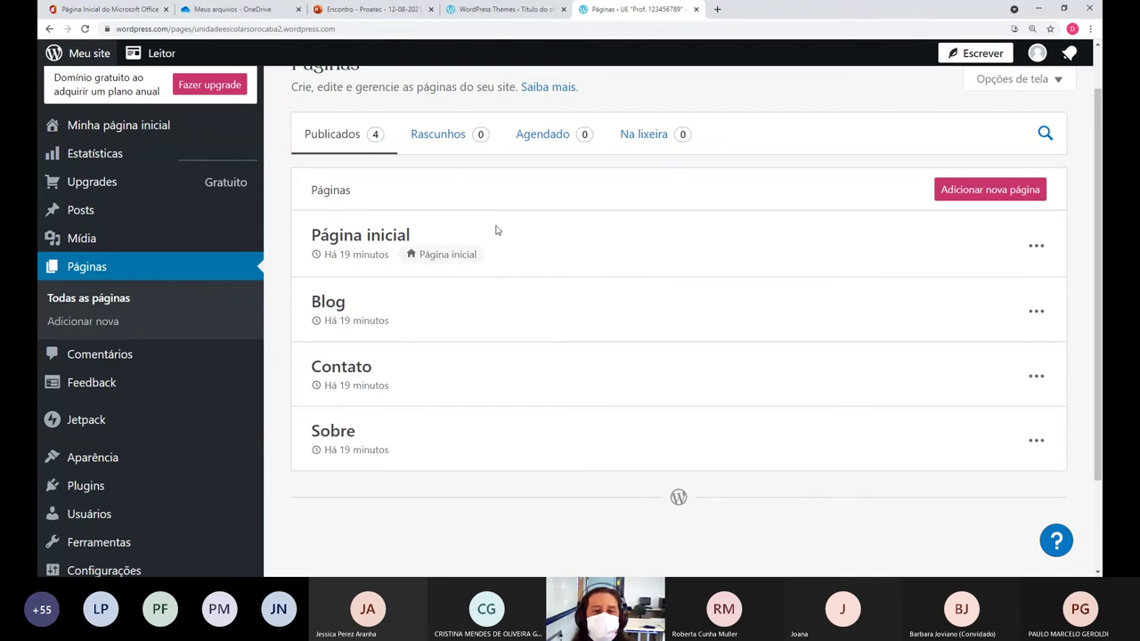
Start a new page, dismiss the layout picker, and return to the four published pages
left_click(979, 197)
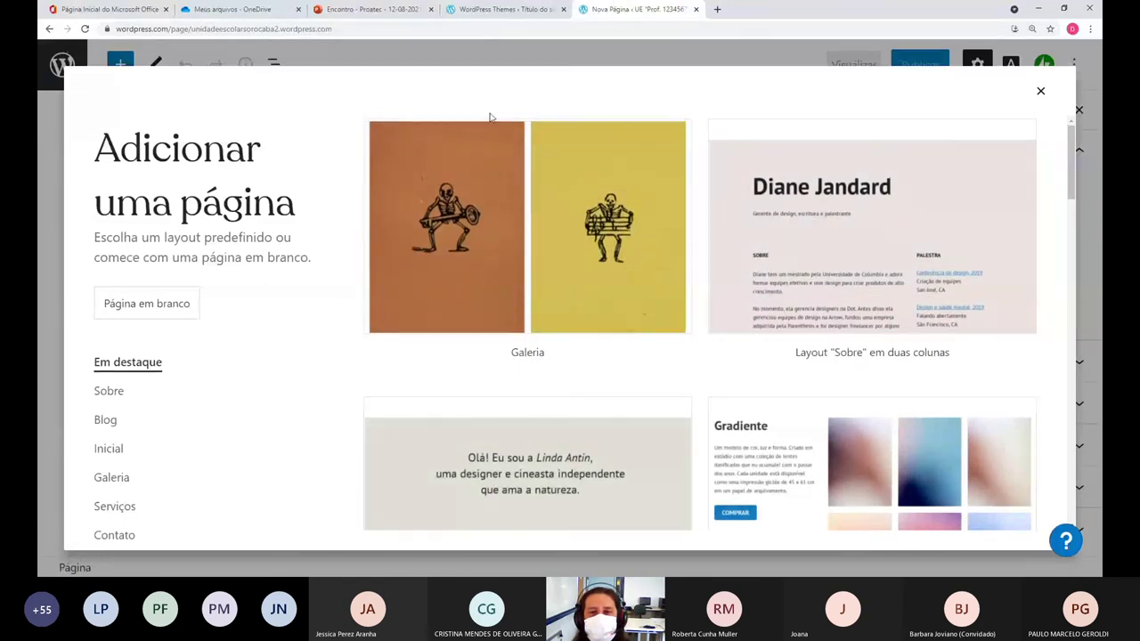
left_click(1039, 91)
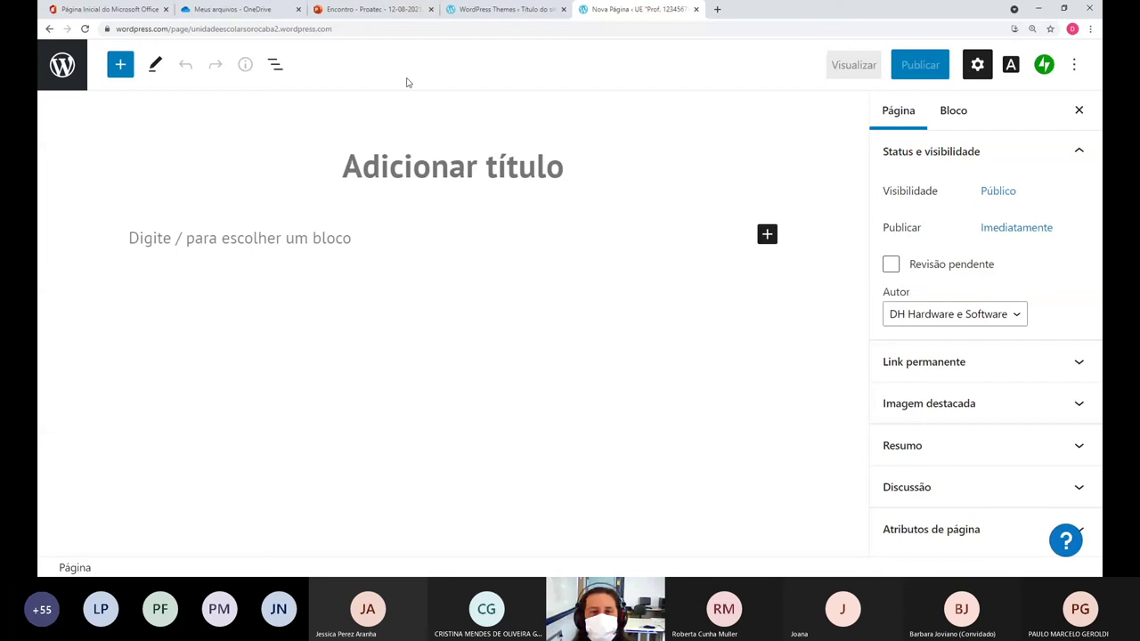
left_click(63, 67)
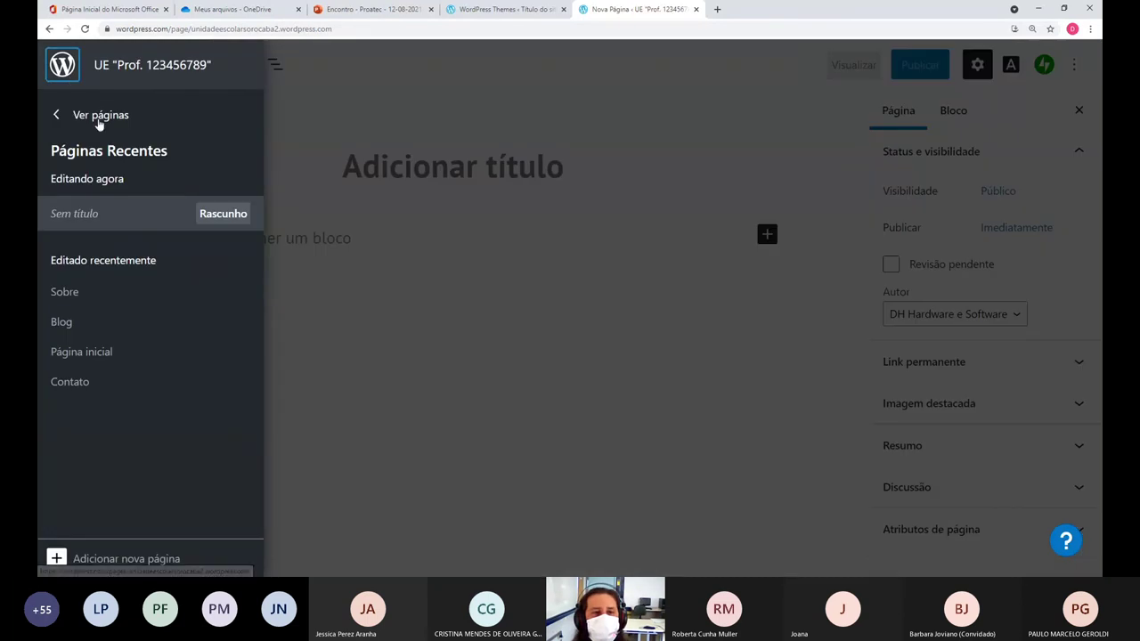
left_click(97, 116)
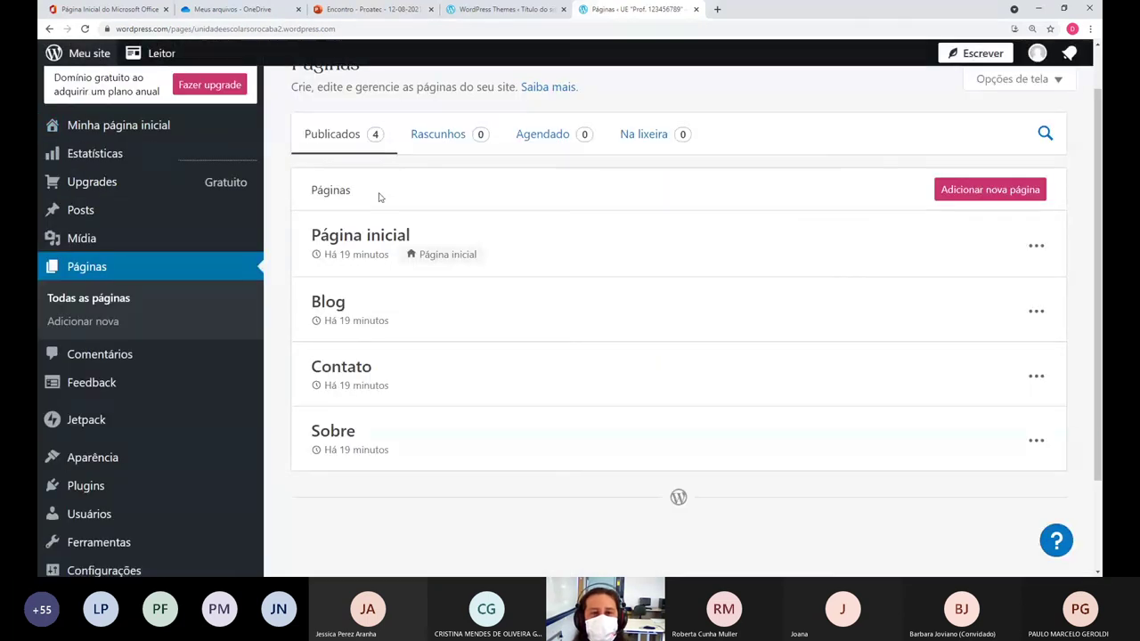
scroll(474, 336, "down", 1)
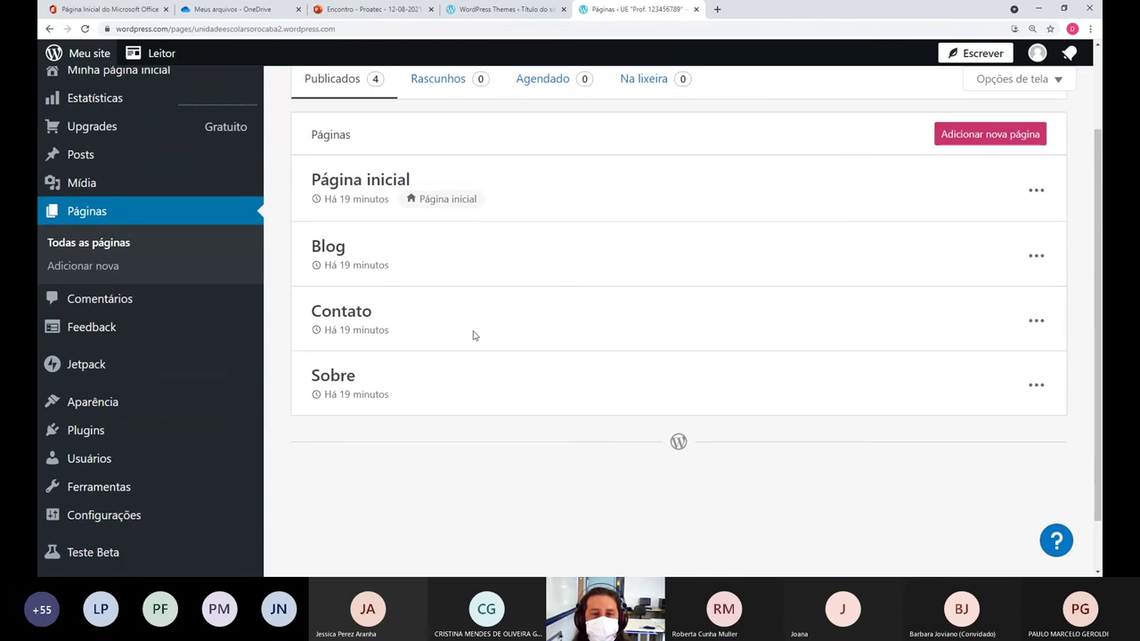
scroll(484, 223, "up", 2)
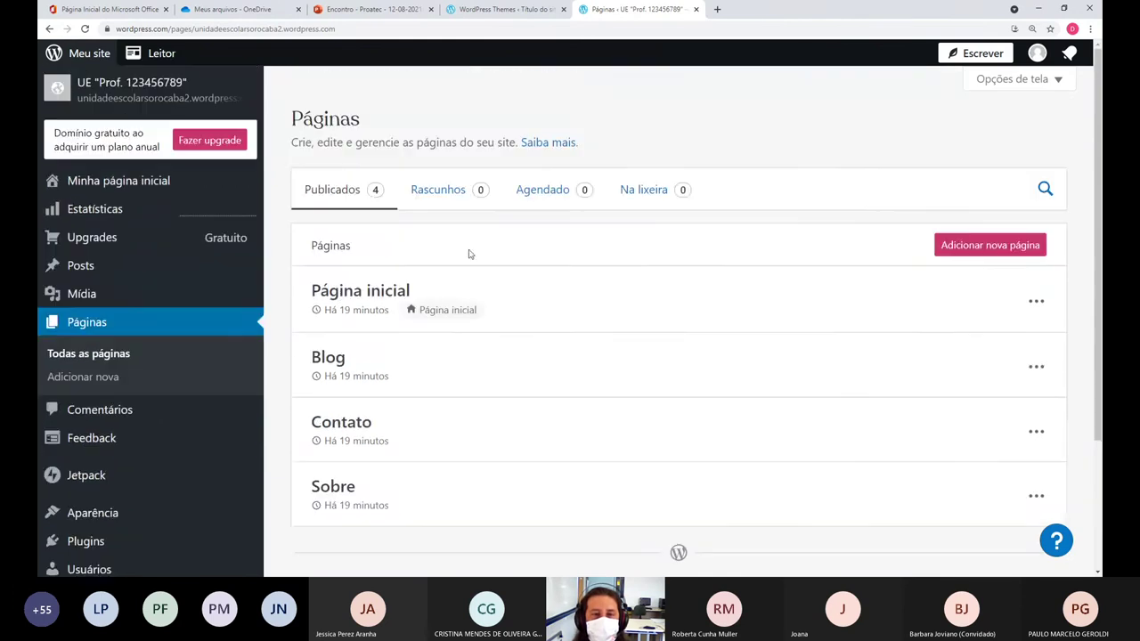
Start another new page and scroll through the suggested page layouts
left_click(1003, 256)
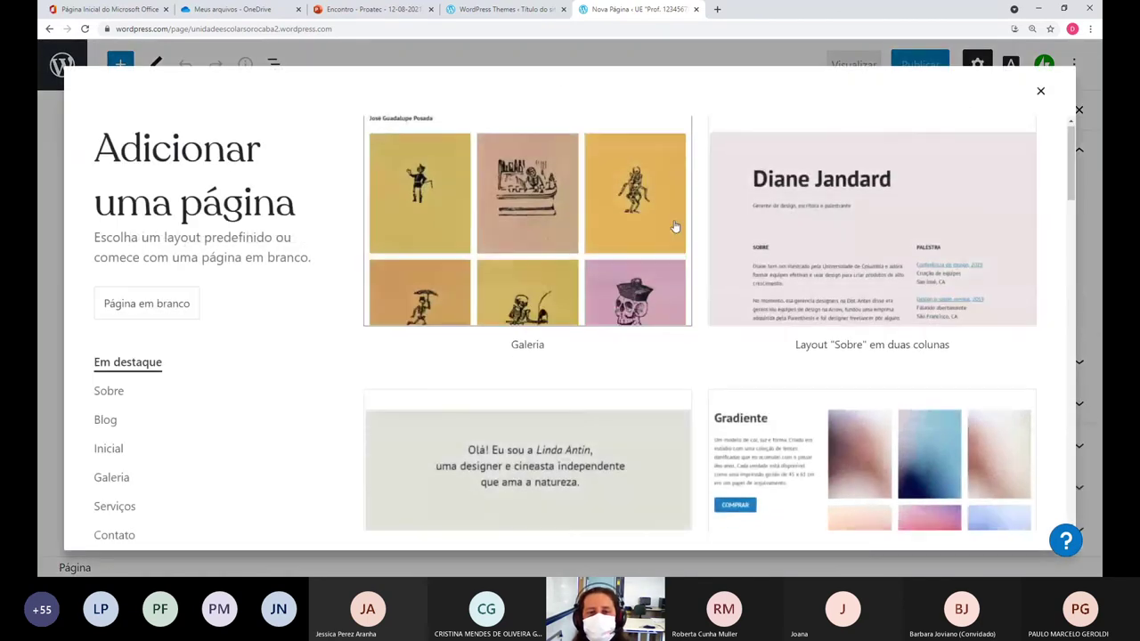
scroll(594, 257, "down", 3)
scroll(594, 257, "down", 3)
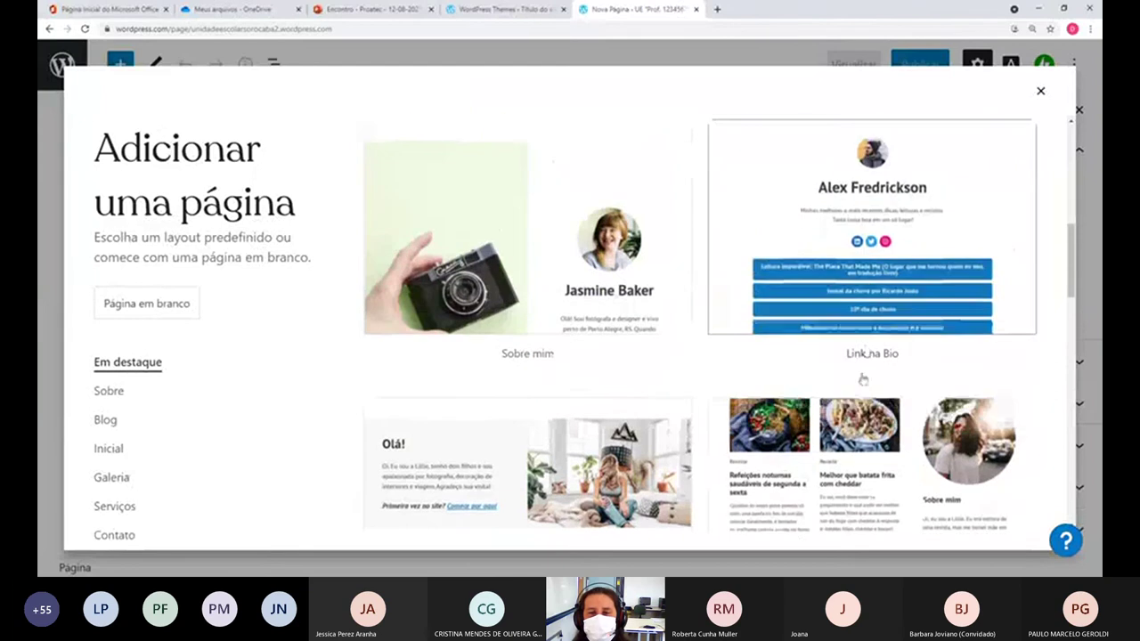
scroll(877, 303, "down", 3)
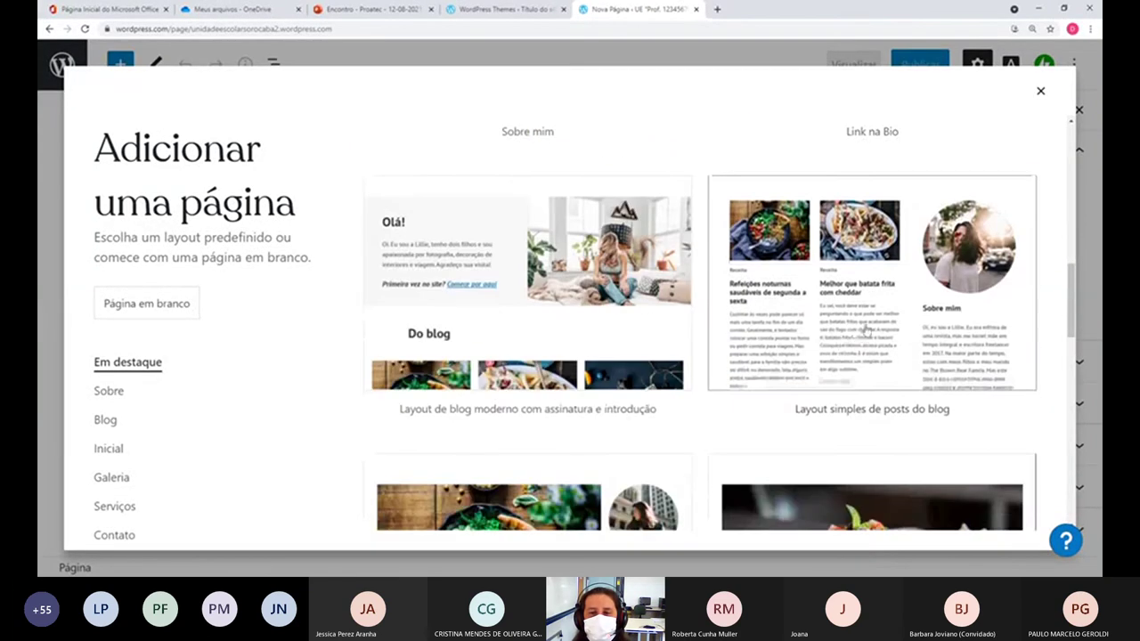
scroll(883, 315, "down", 3)
scroll(878, 312, "down", 3)
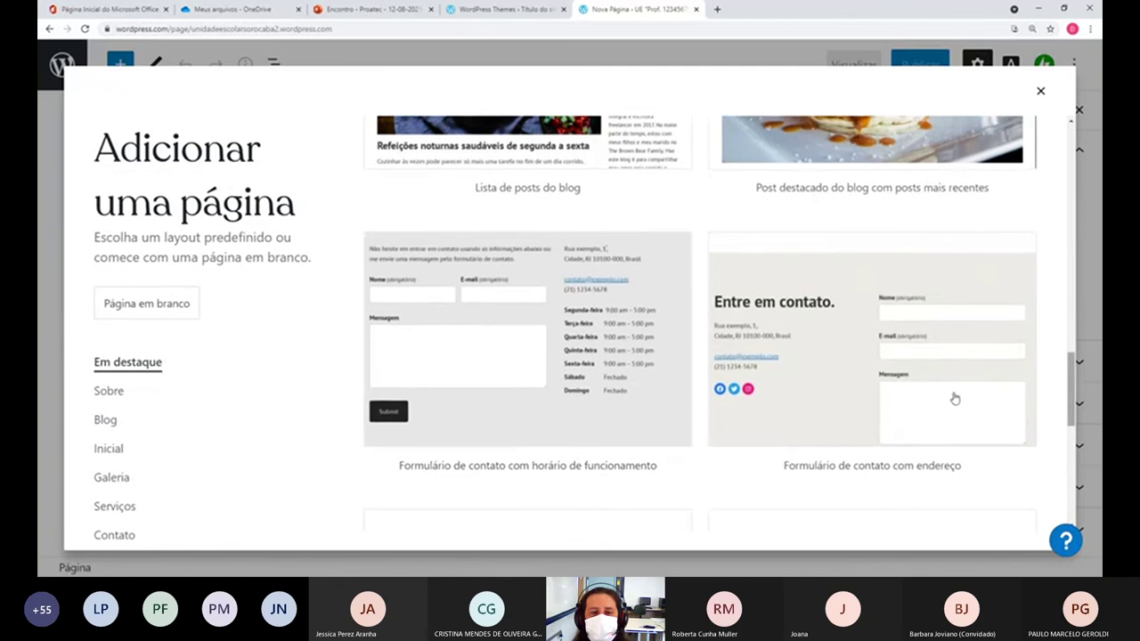
Browse the Sobre, Blog, Inicial, Galeria, Serviços and Contato layouts, then choose Página em branco
left_click(110, 395)
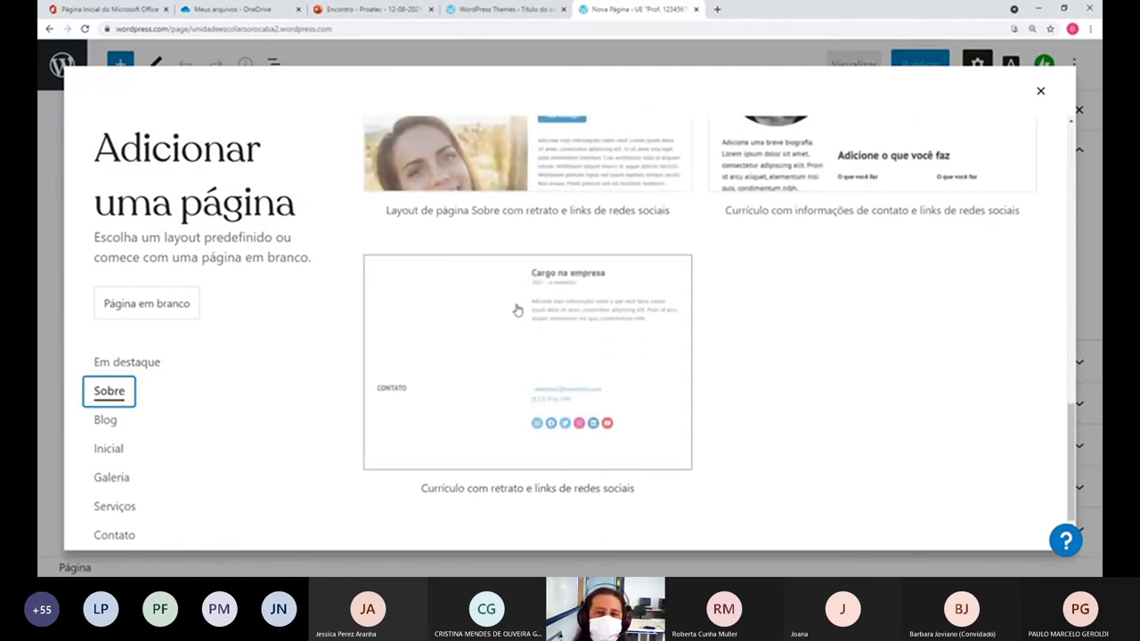
left_click(106, 420)
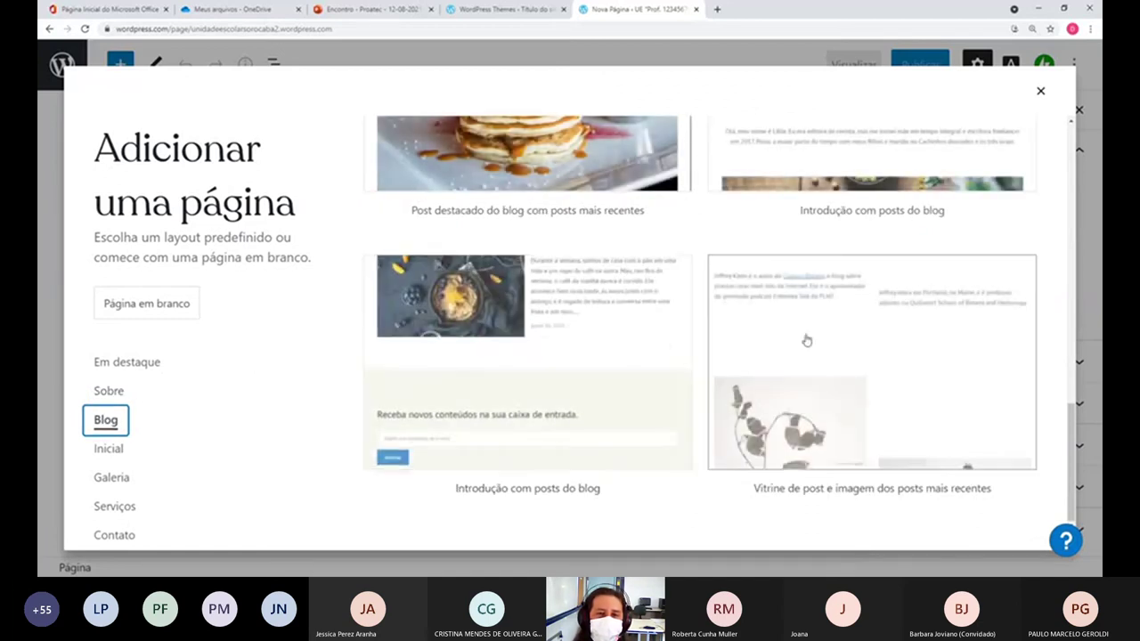
left_click(109, 449)
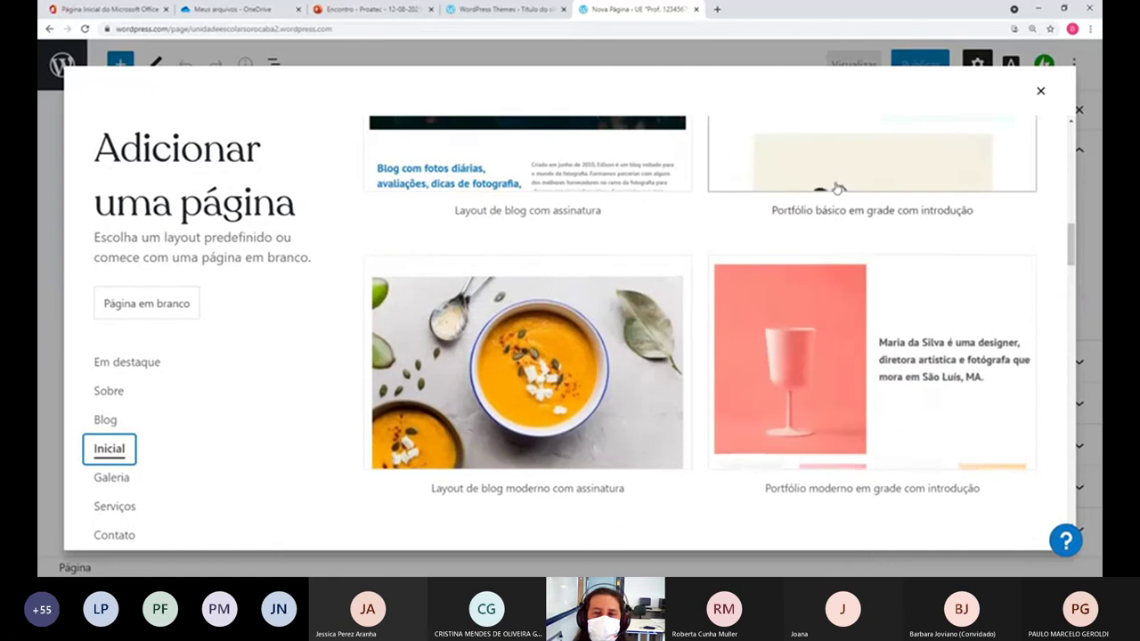
left_click(114, 478)
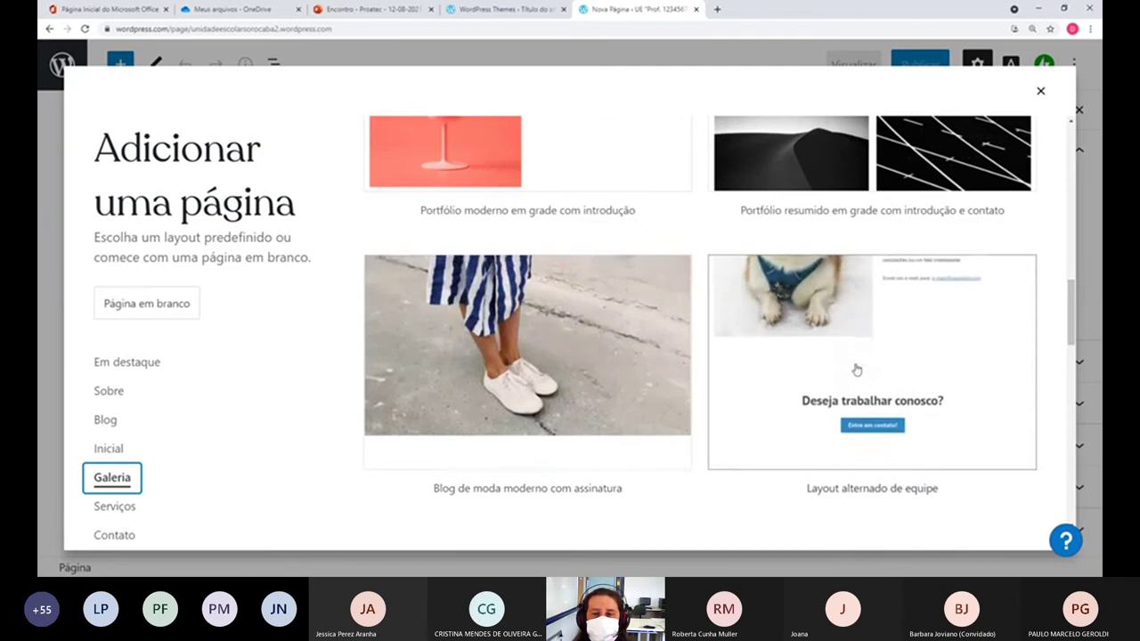
left_click(117, 506)
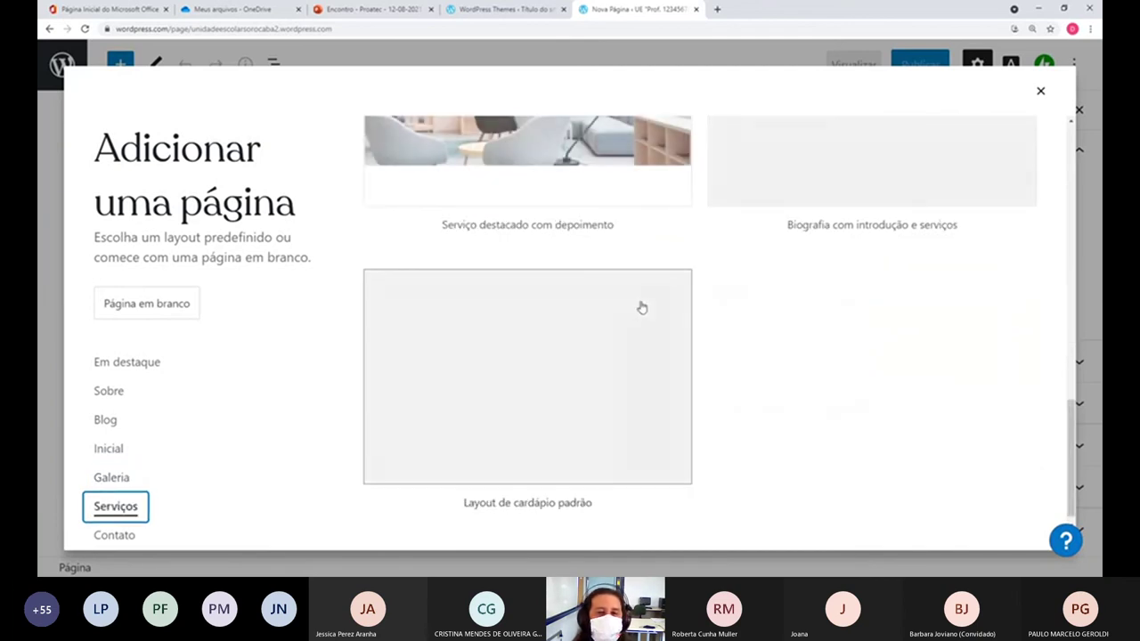
scroll(577, 351, "up", 2)
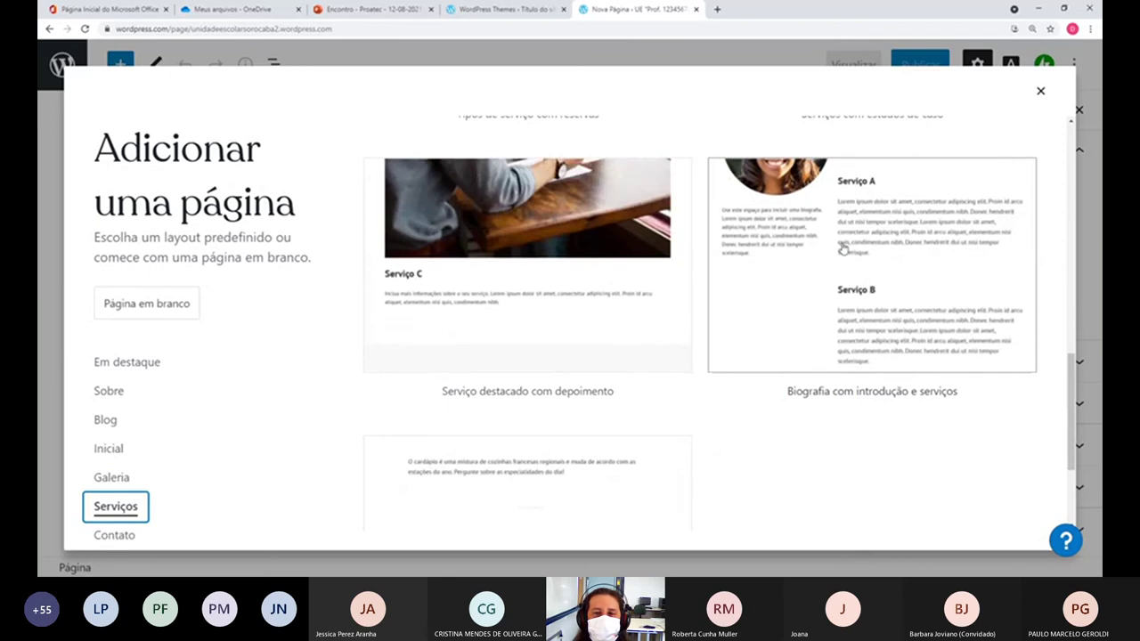
scroll(814, 293, "down", 2)
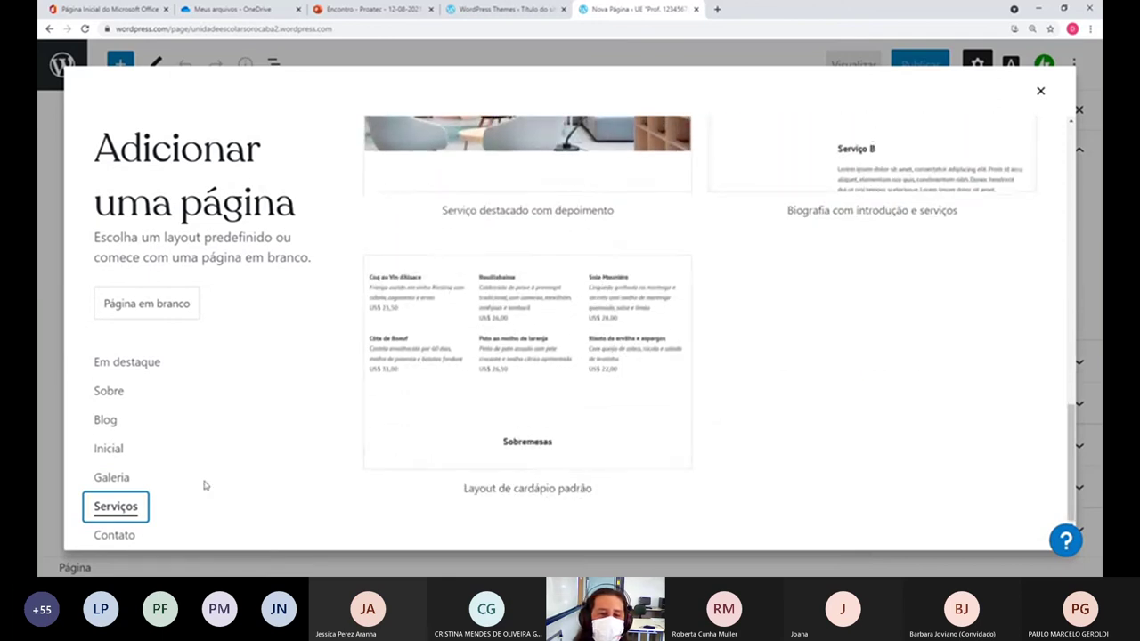
left_click(116, 534)
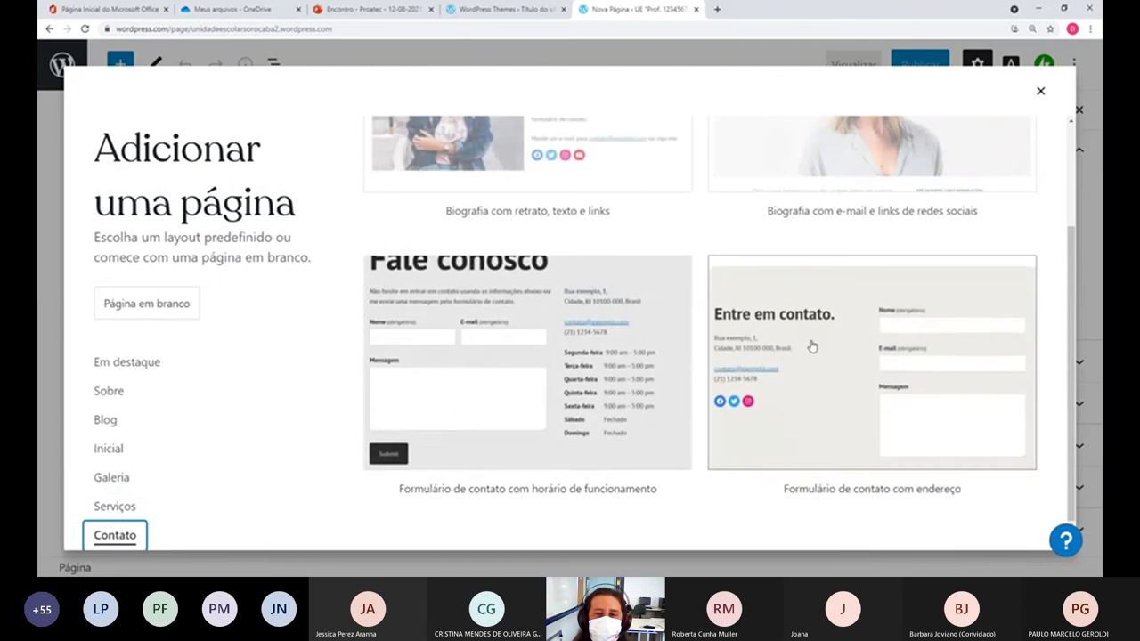
scroll(811, 354, "up", 1)
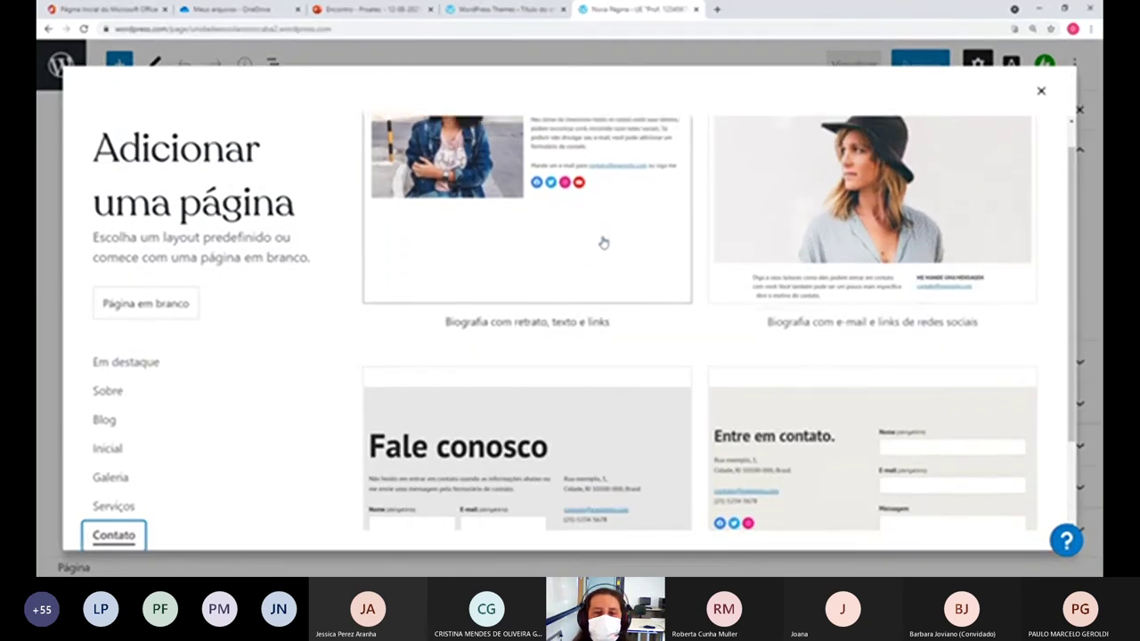
scroll(635, 365, "down", 1)
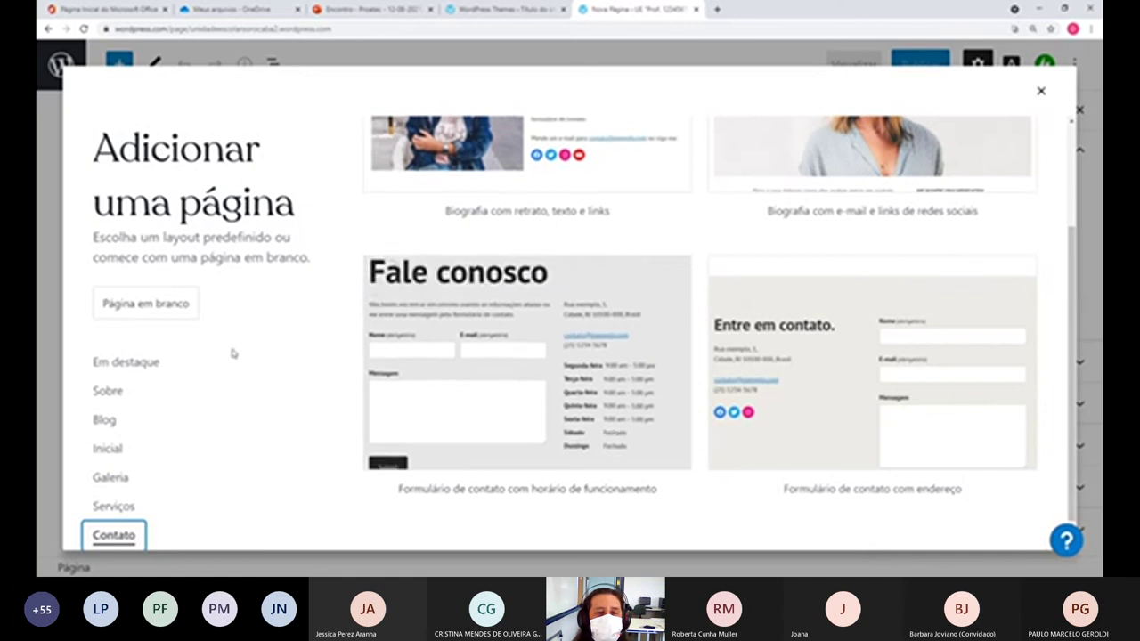
left_click(147, 308)
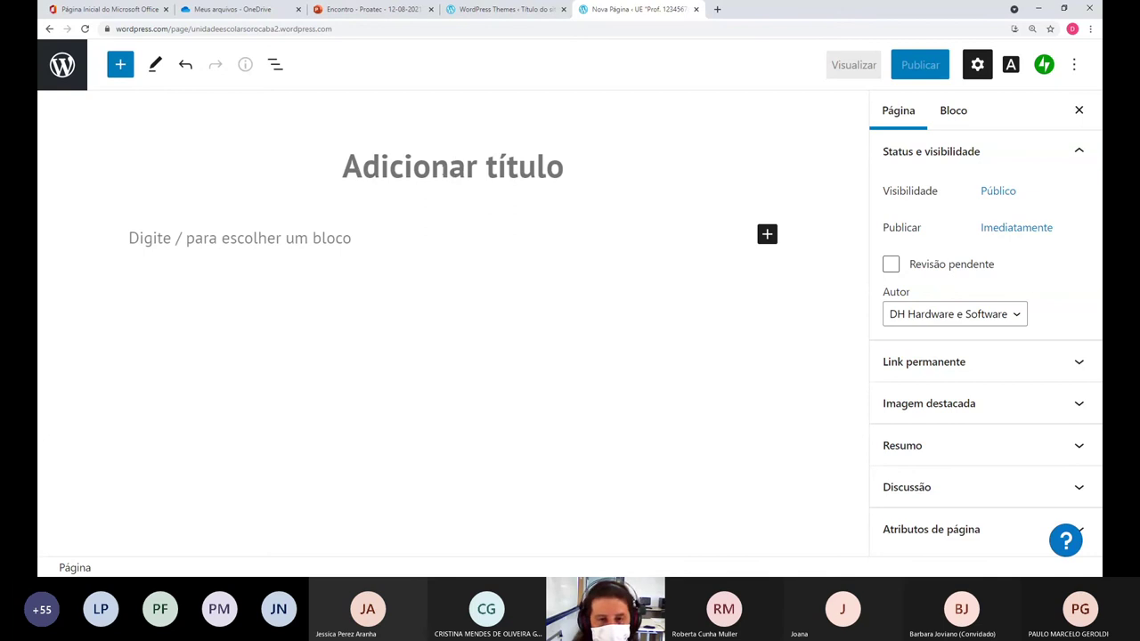
Title the page 'PCNPs' and insert a Cobertura block with /cobe in the first paragraph
type("P")
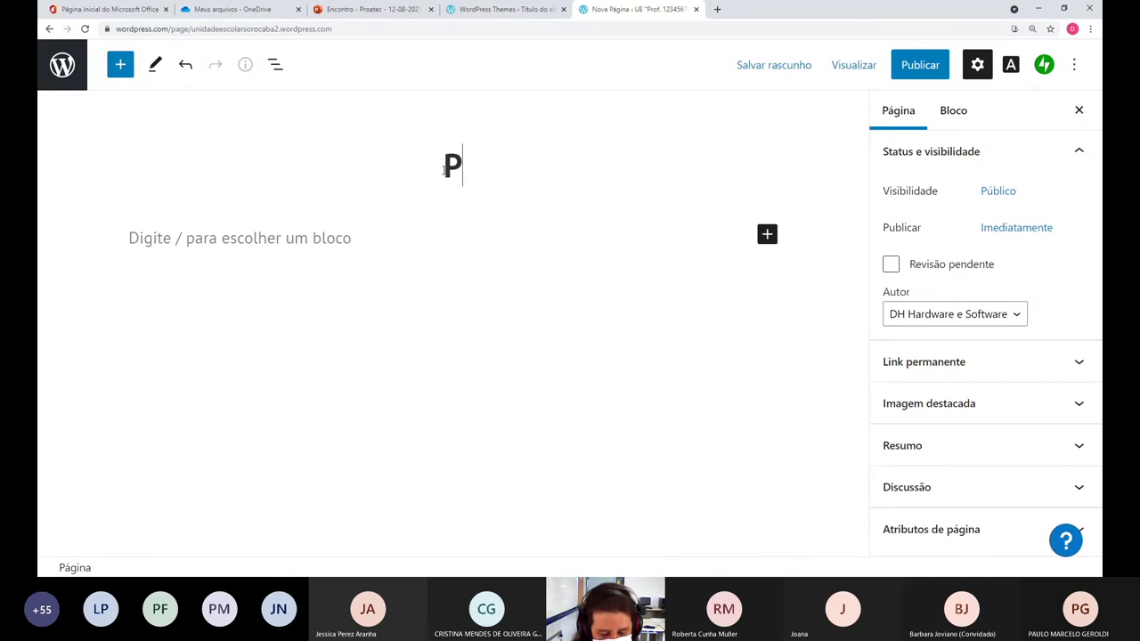
type("CNPs")
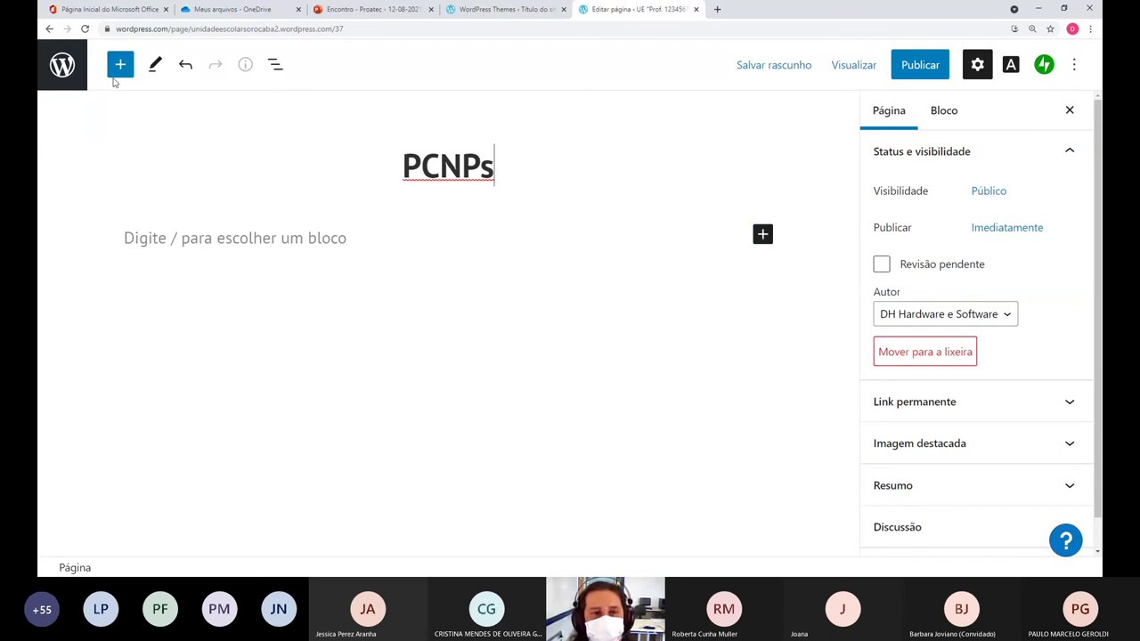
left_click(335, 238)
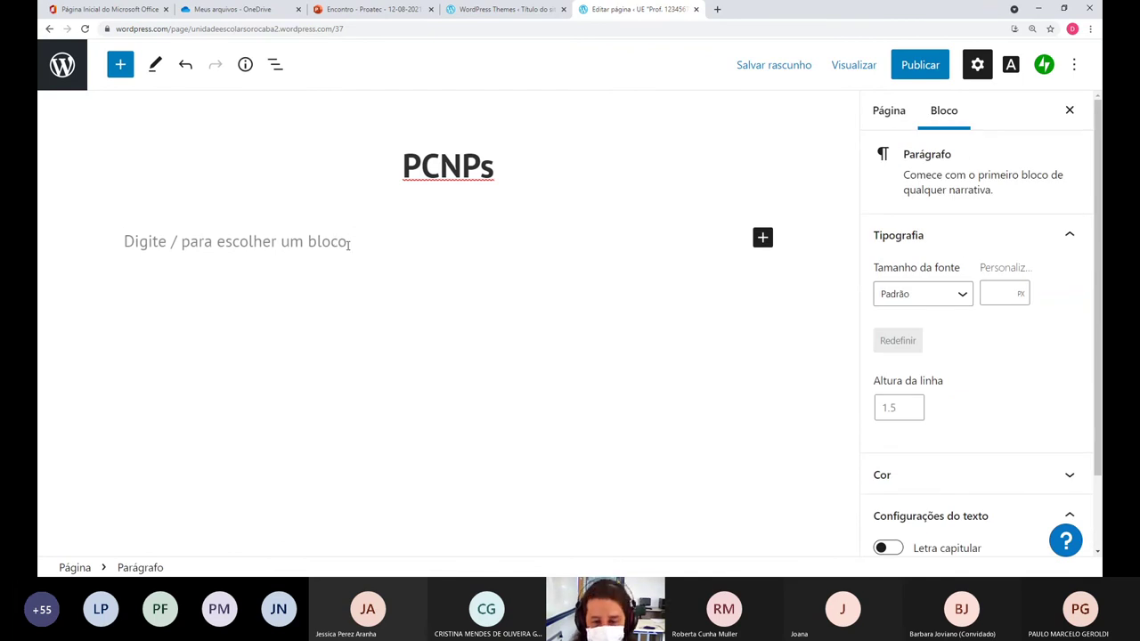
type("/")
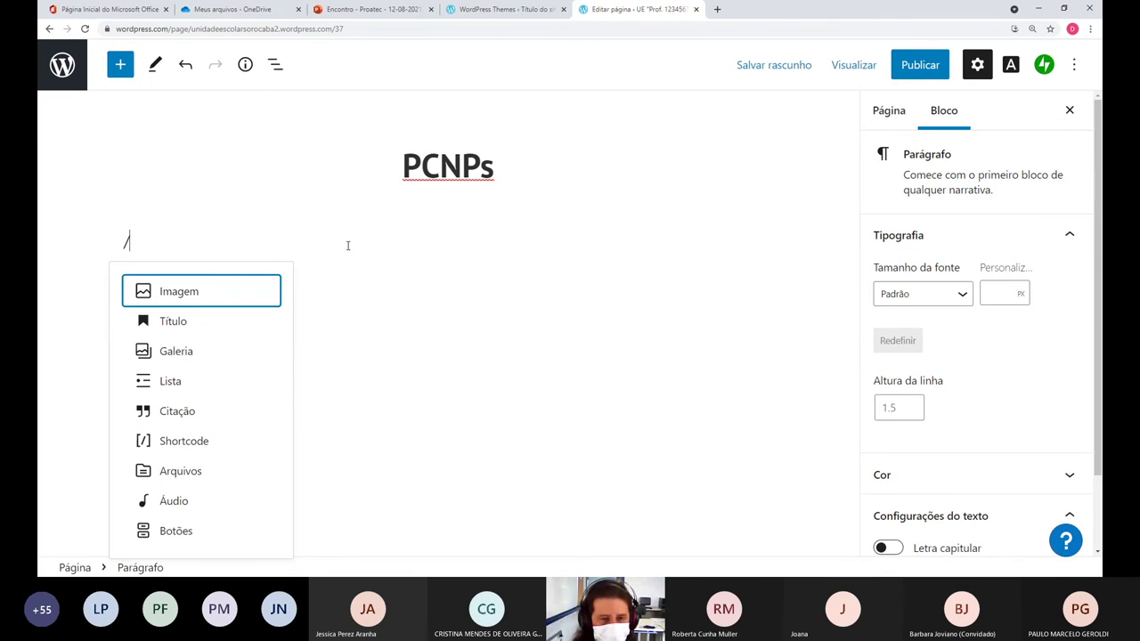
type("co")
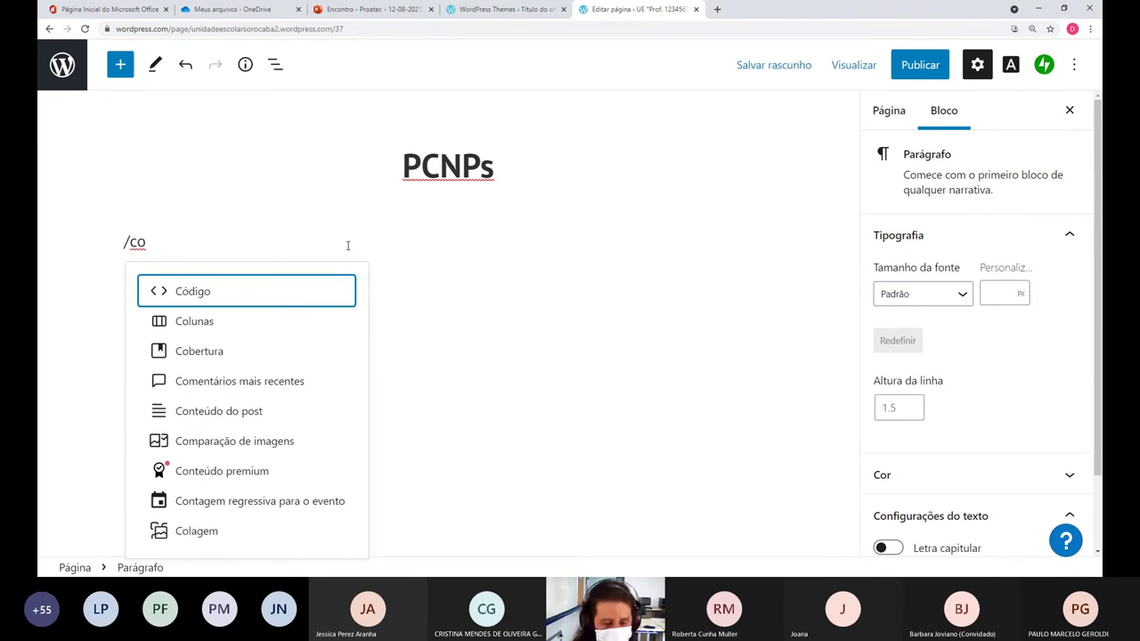
type("be")
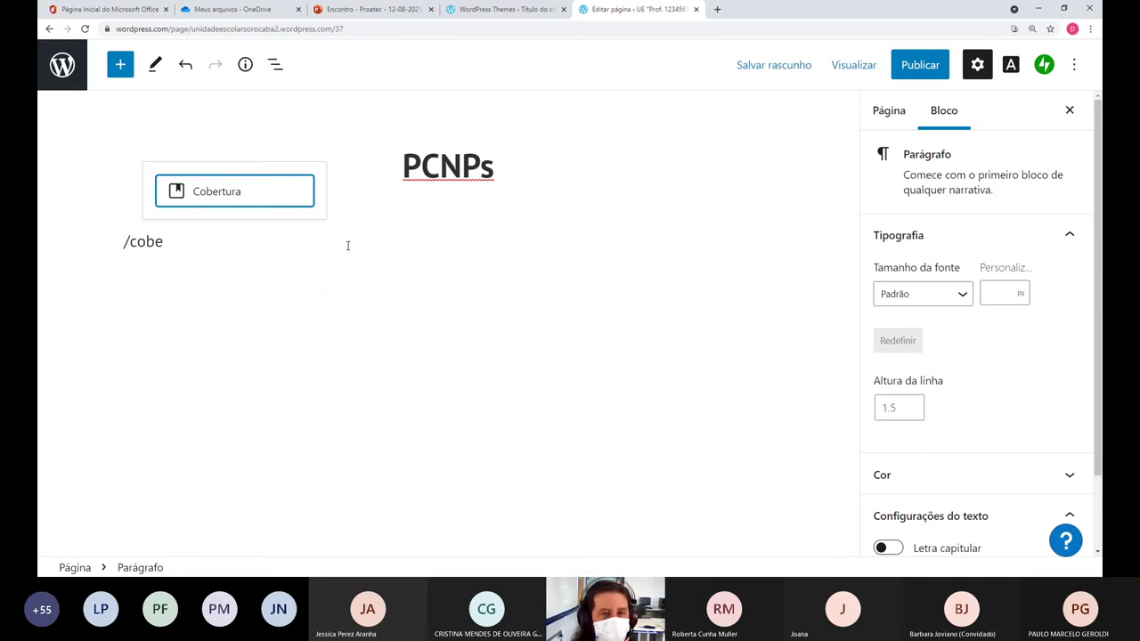
key("Return")
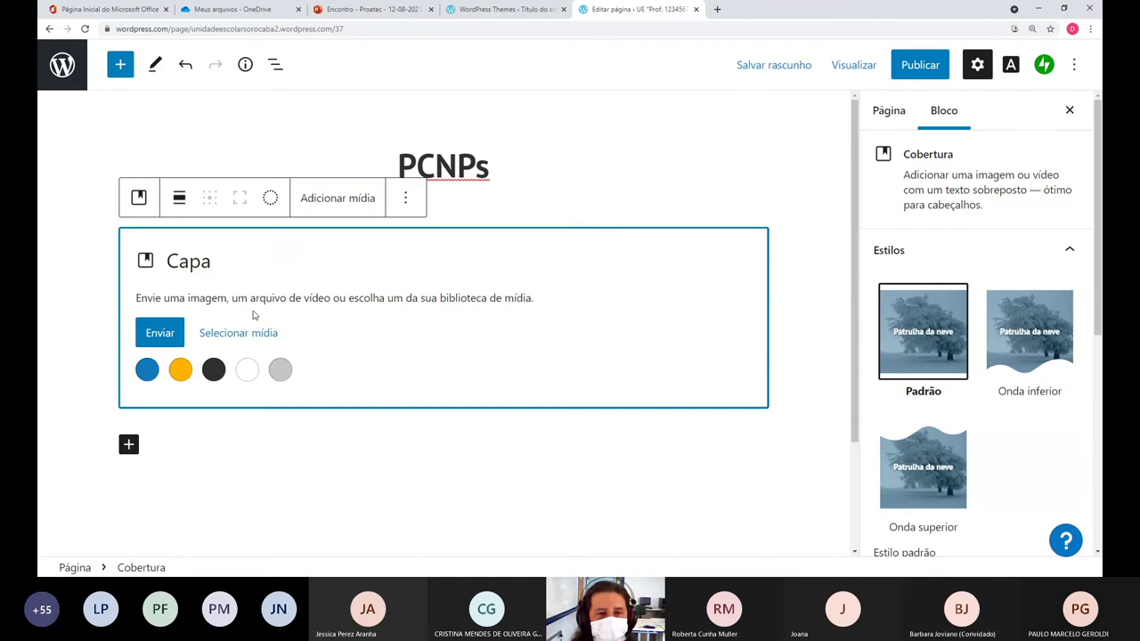
Fill the cover with the free Pexels photo of the sun setting over ocean waves
left_click(338, 205)
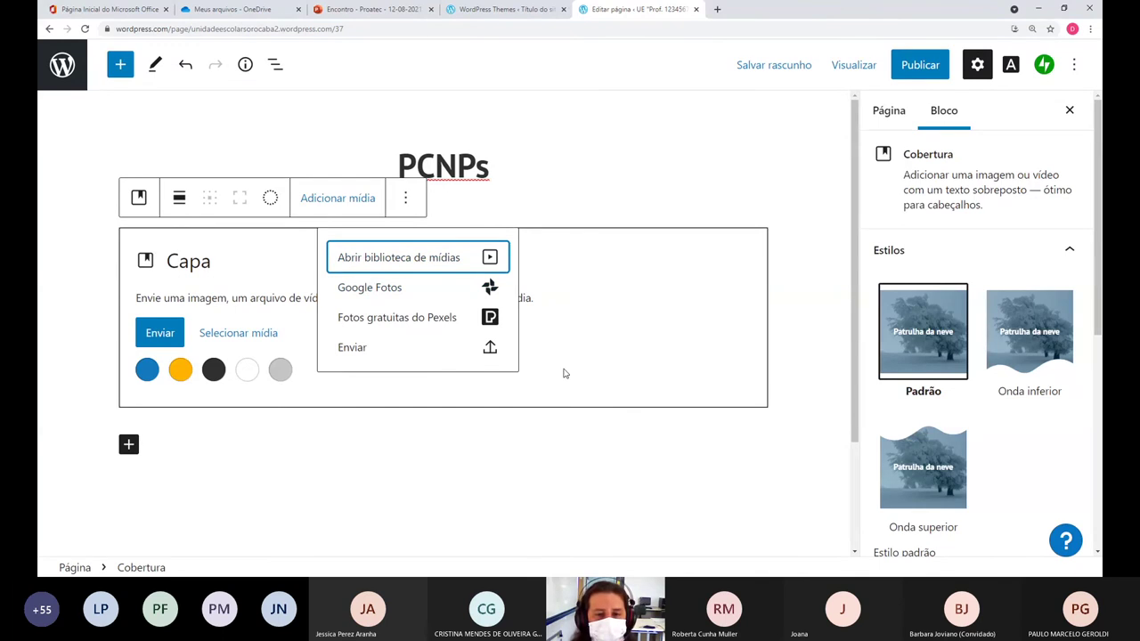
left_click(428, 322)
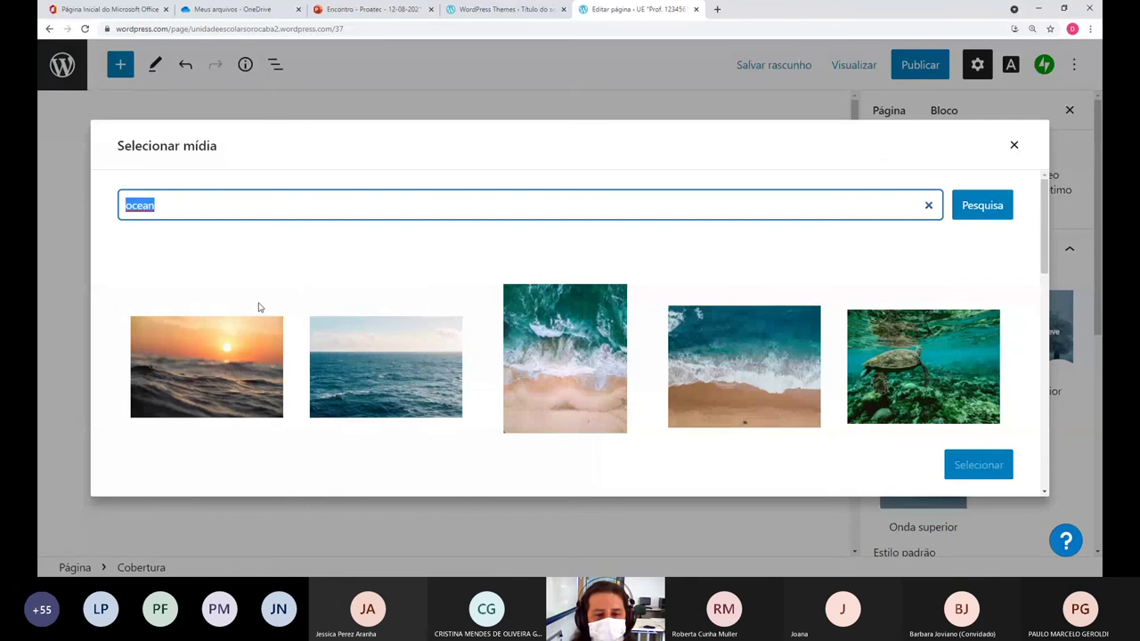
left_click(207, 369)
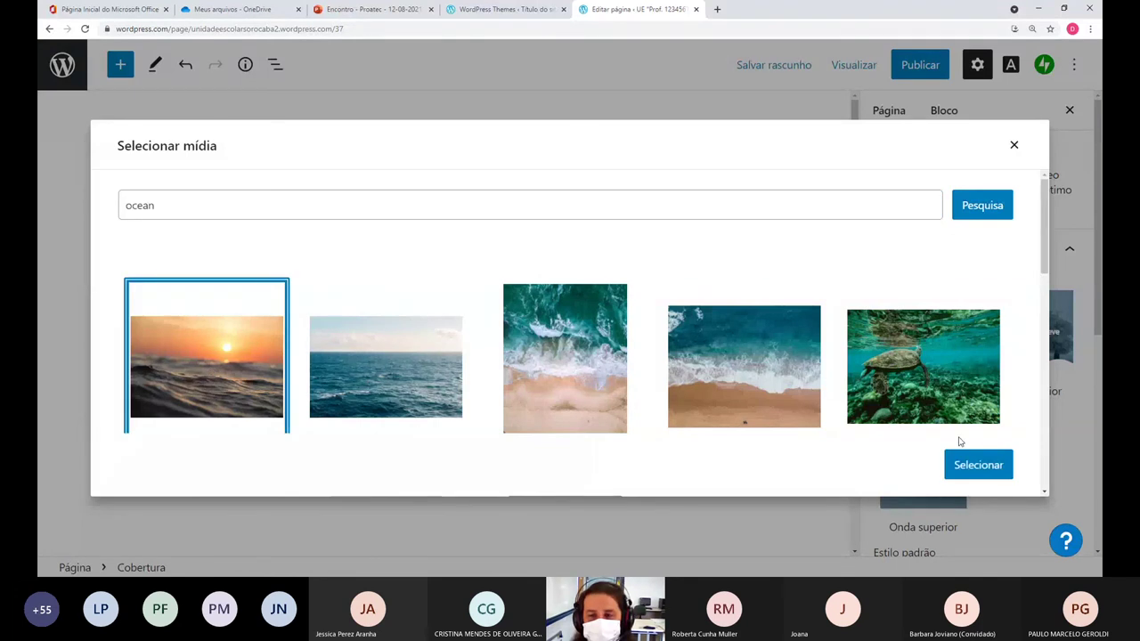
left_click(973, 464)
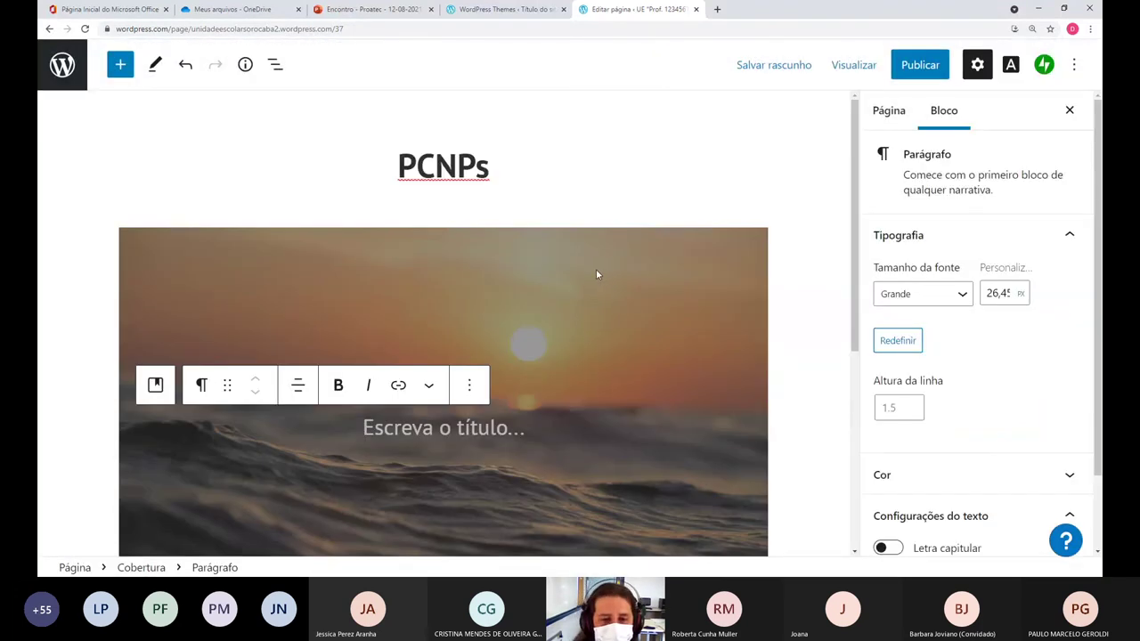
Write 'PCNPs' as the cover's title text
scroll(634, 253, "down", 1)
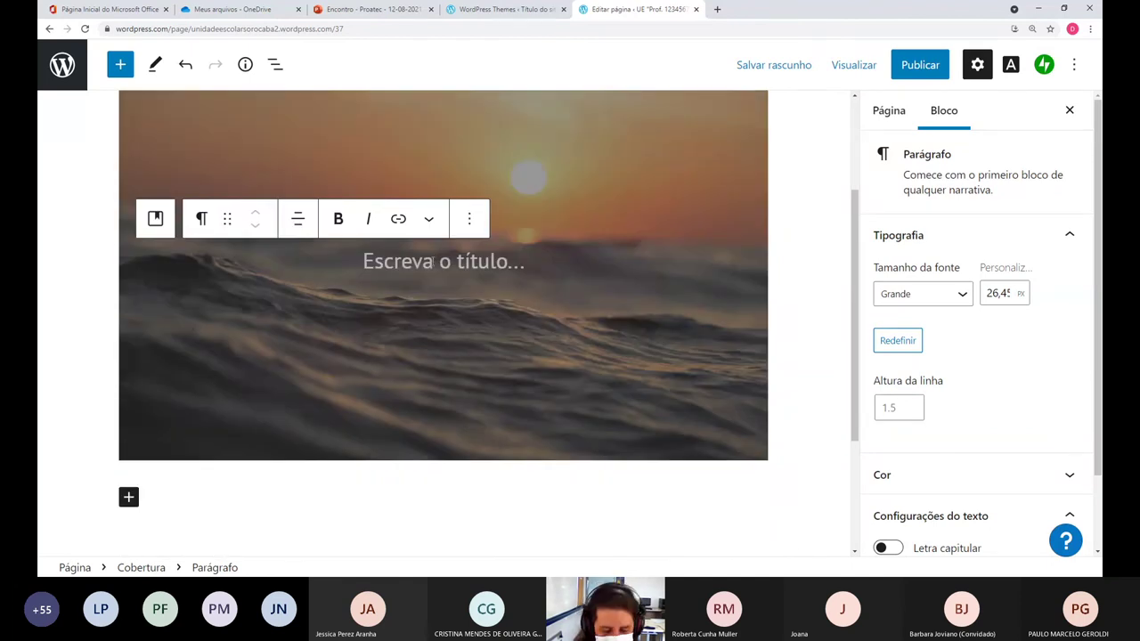
type("PCNPs")
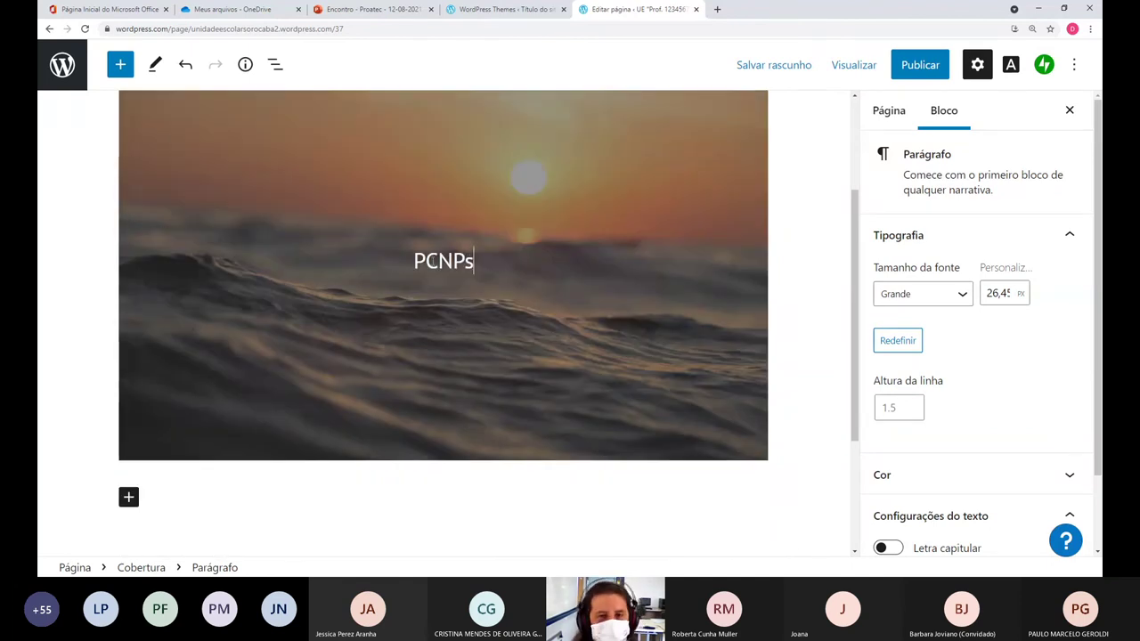
scroll(501, 263, "up", 2)
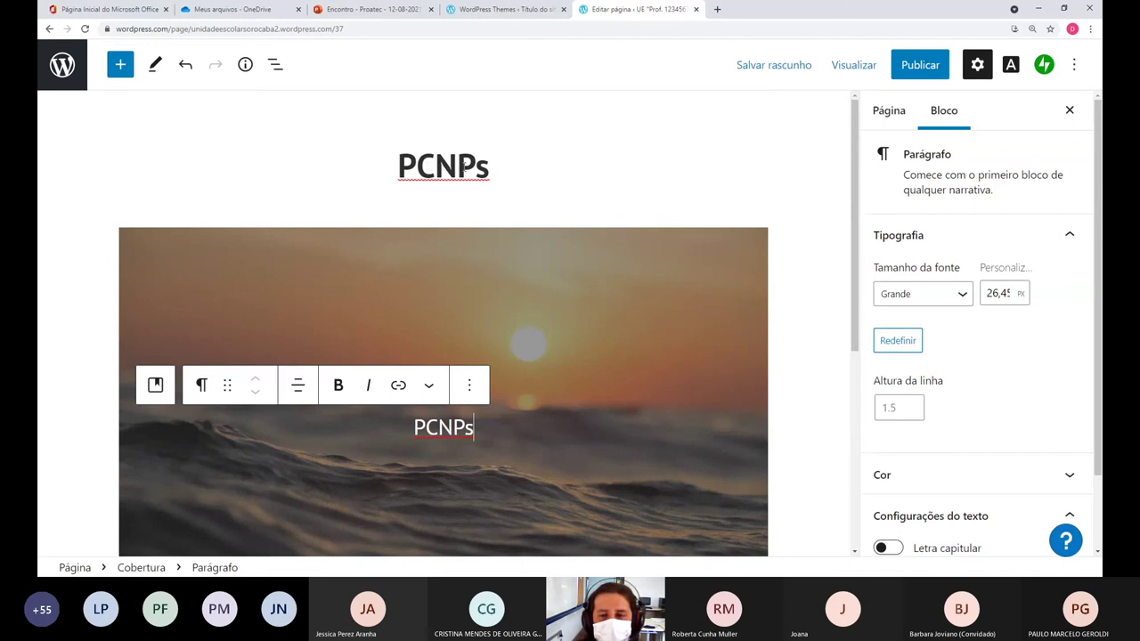
scroll(476, 179, "down", 1)
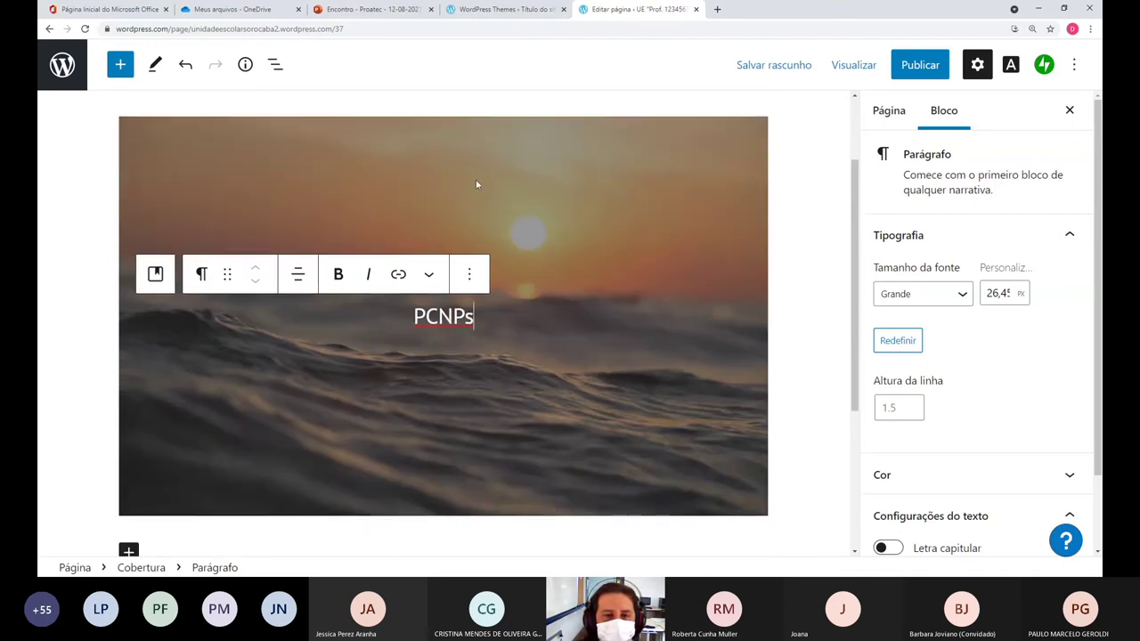
scroll(475, 180, "up", 1)
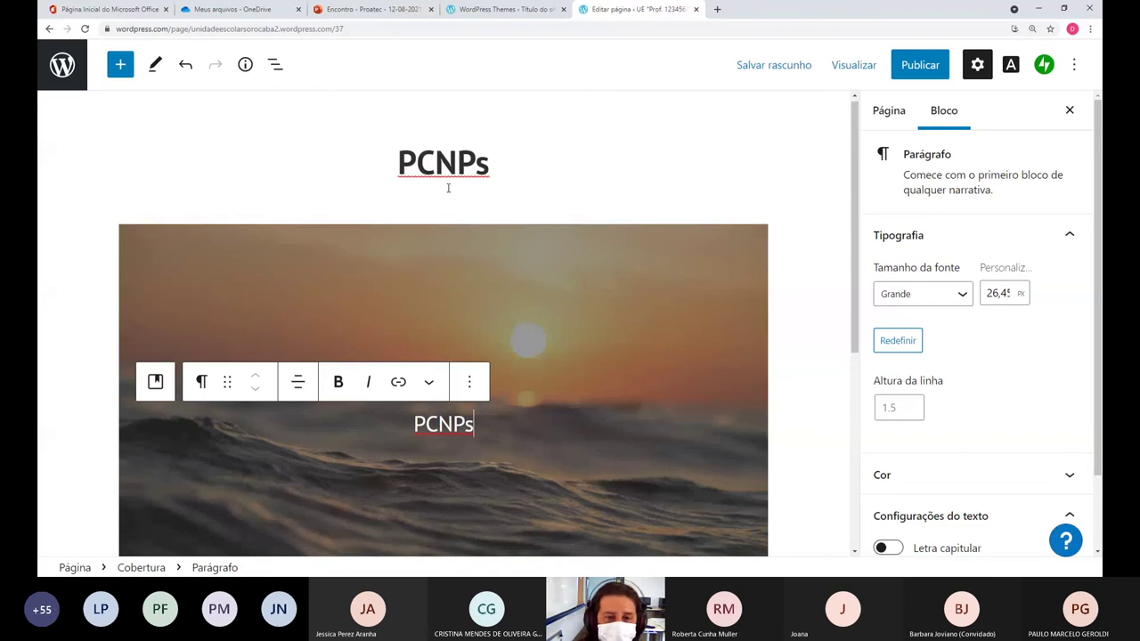
scroll(474, 170, "down", 2)
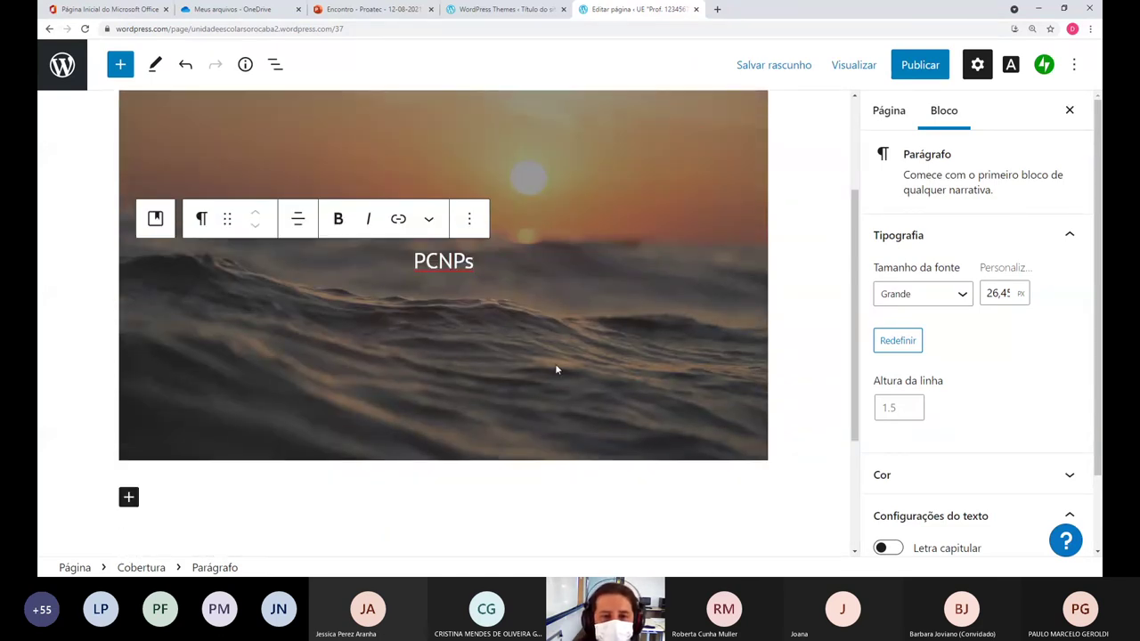
Select the Cover block and check its alignment options without changing the width
left_click(314, 334)
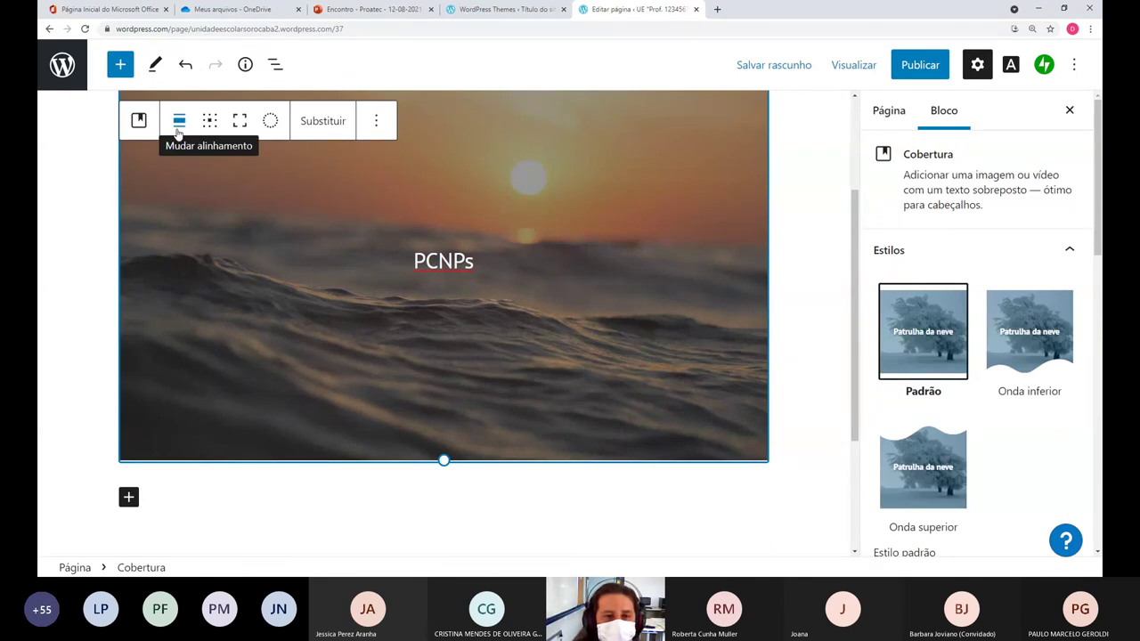
left_click(179, 131)
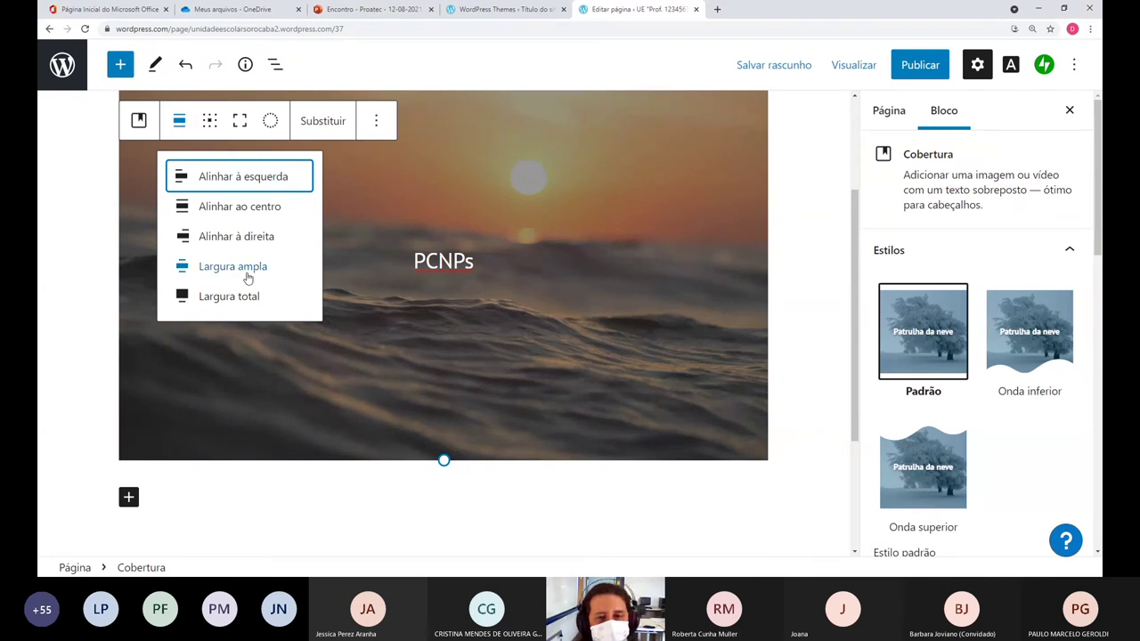
left_click(369, 80)
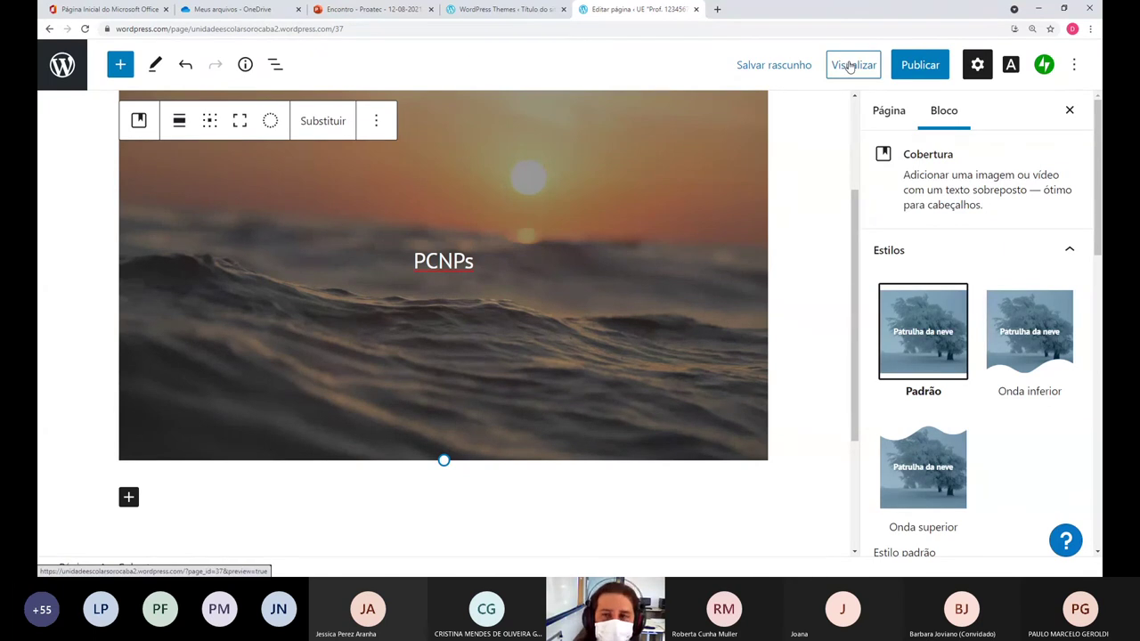
Preview the page and scroll through the sunset cover titled PCNPs
left_click(850, 67)
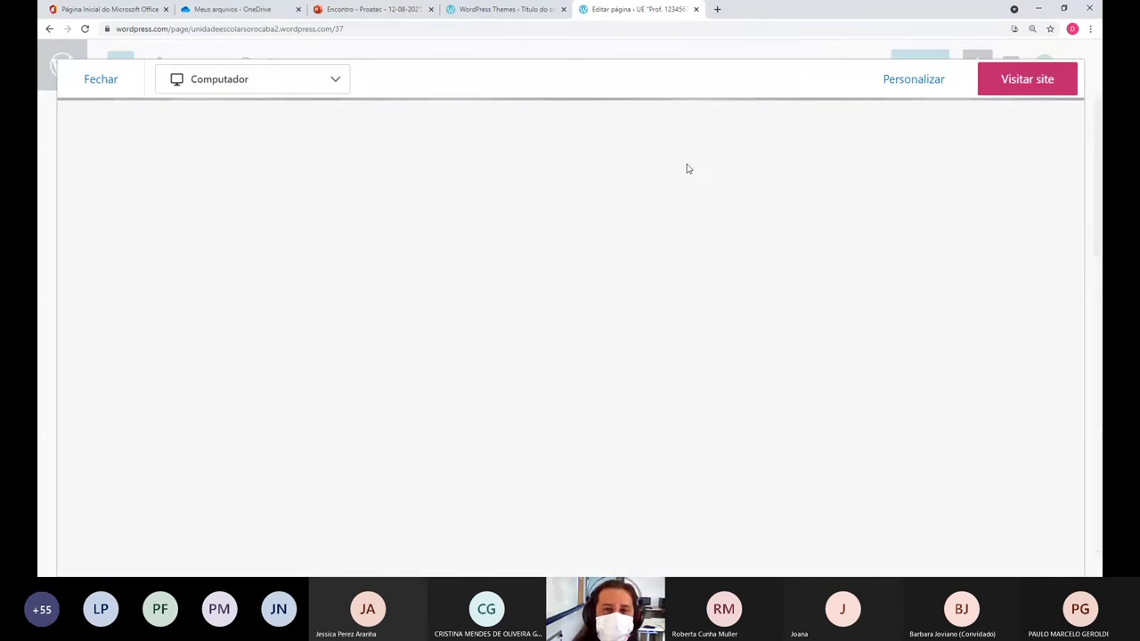
scroll(642, 184, "down", 4)
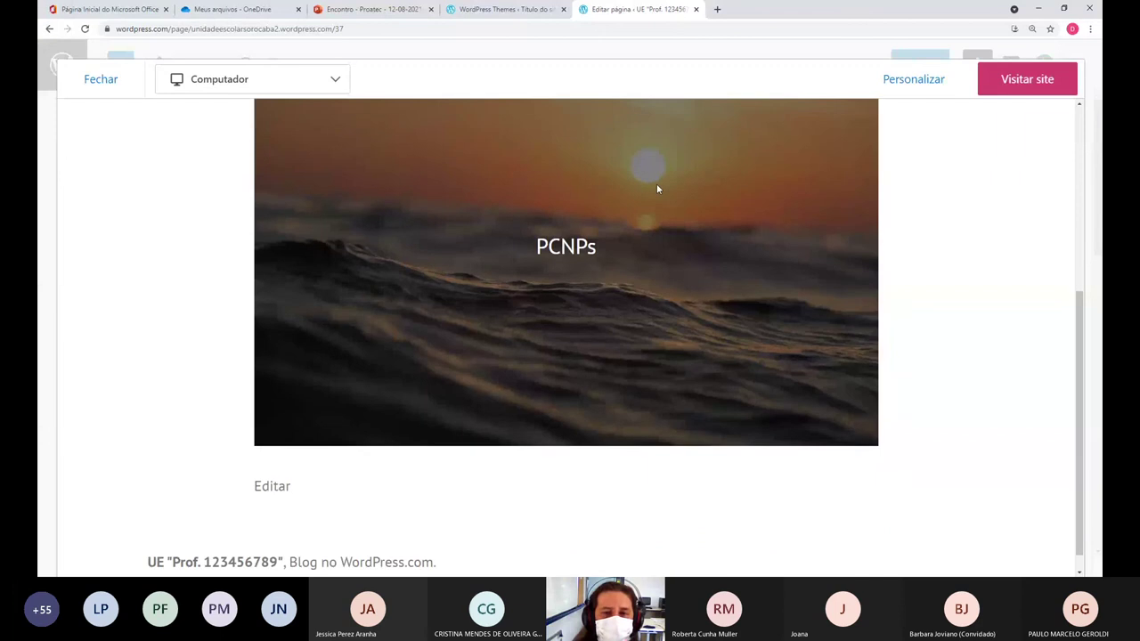
scroll(657, 186, "up", 2)
scroll(651, 235, "down", 1)
scroll(647, 227, "up", 3)
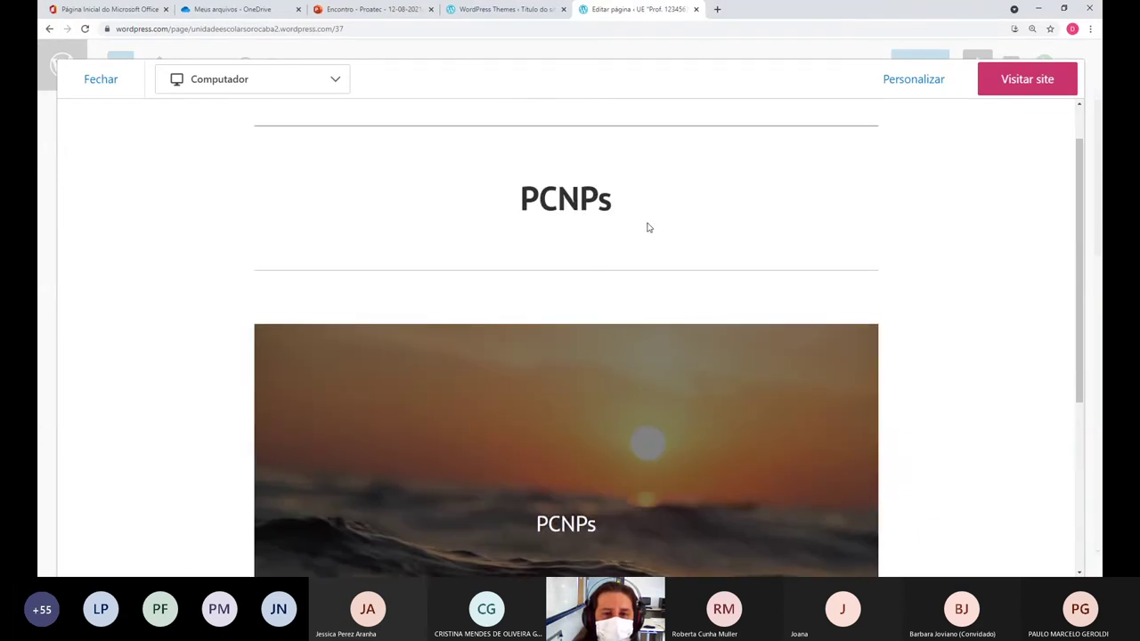
scroll(534, 227, "down", 3)
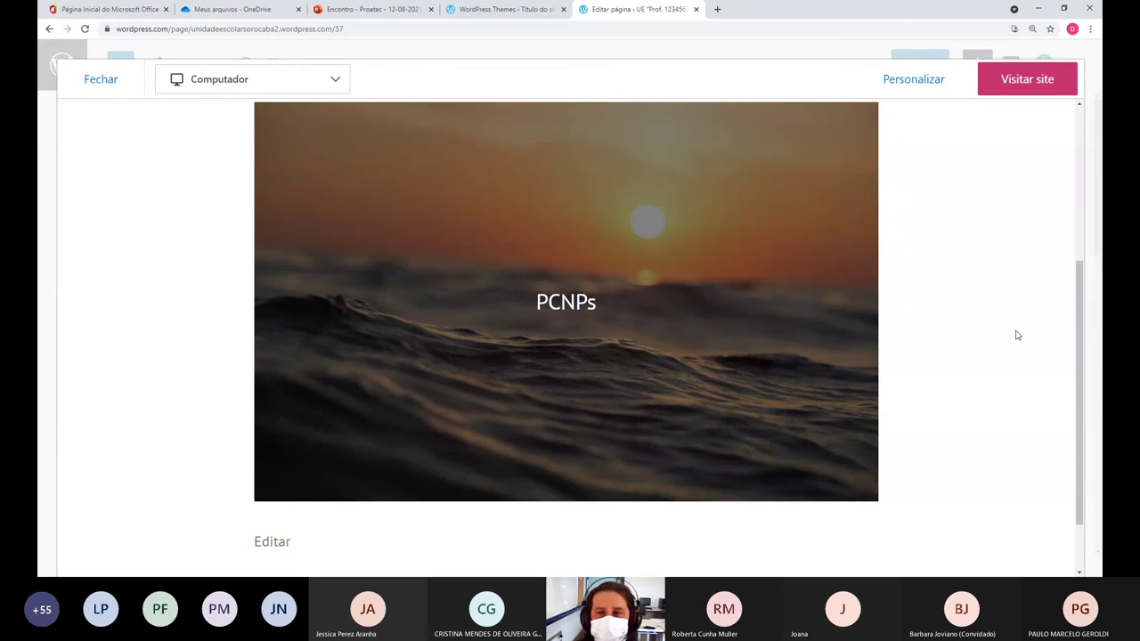
Leave the preview and set the cover's alignment to Largura total
left_click(124, 92)
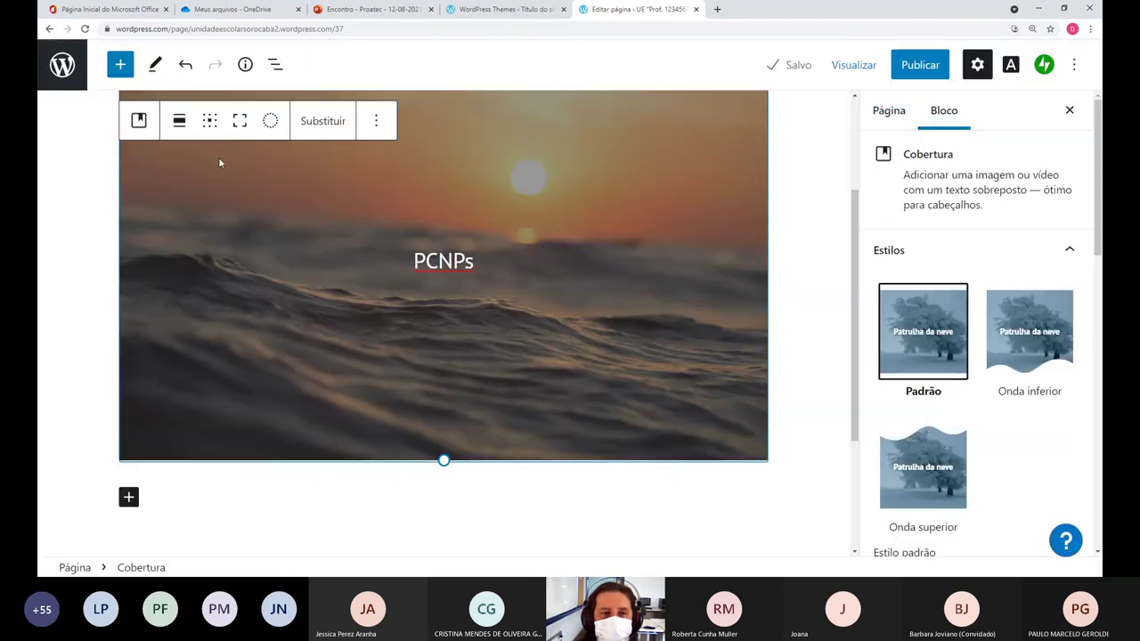
left_click(179, 123)
left_click(220, 298)
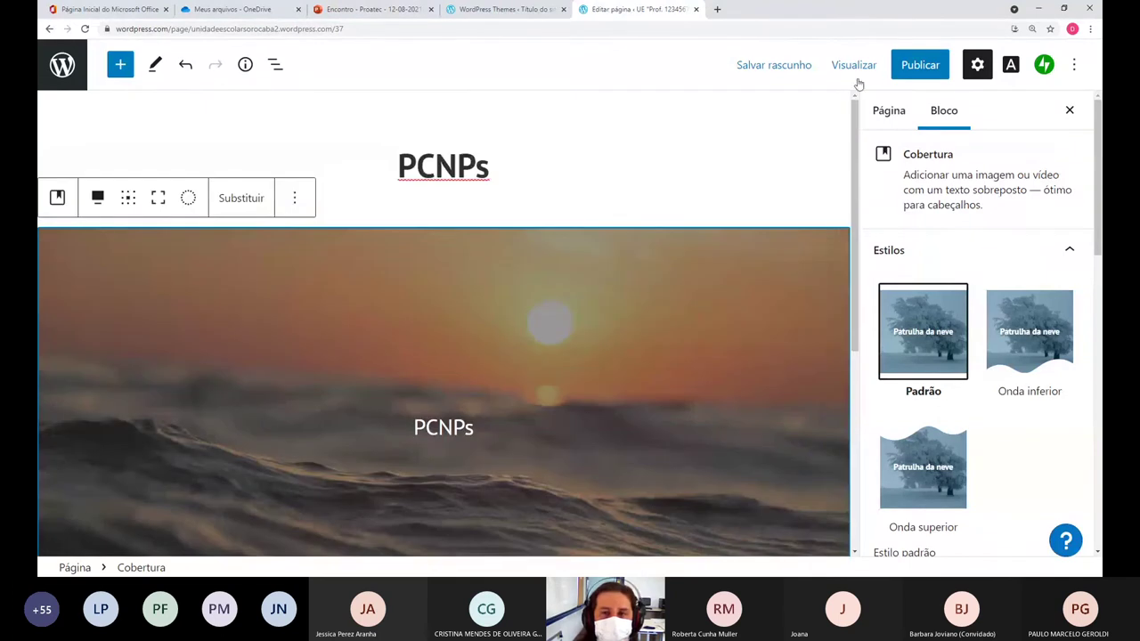
Preview the full-width cover, scroll through it, and return to the editor
left_click(854, 64)
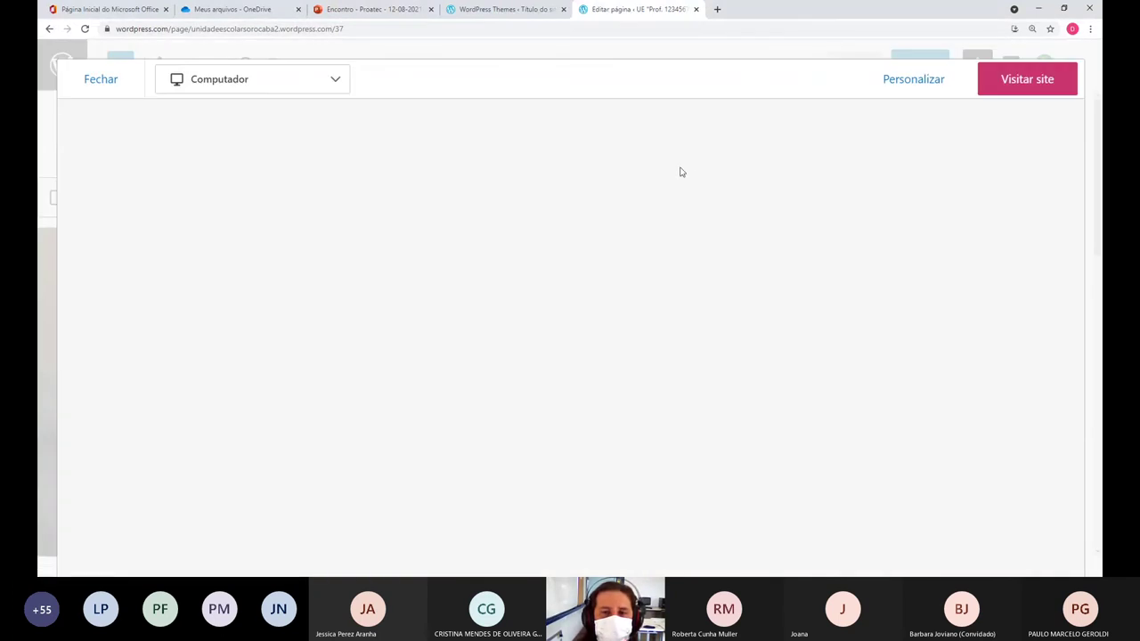
scroll(946, 197, "down", 3)
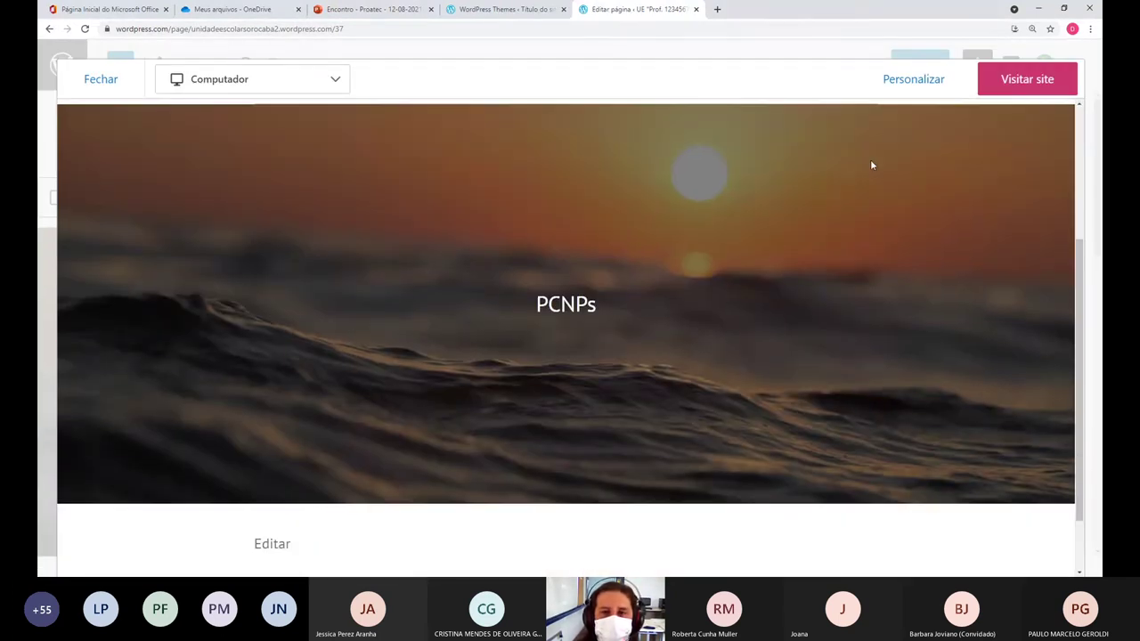
scroll(85, 289, "down", 1)
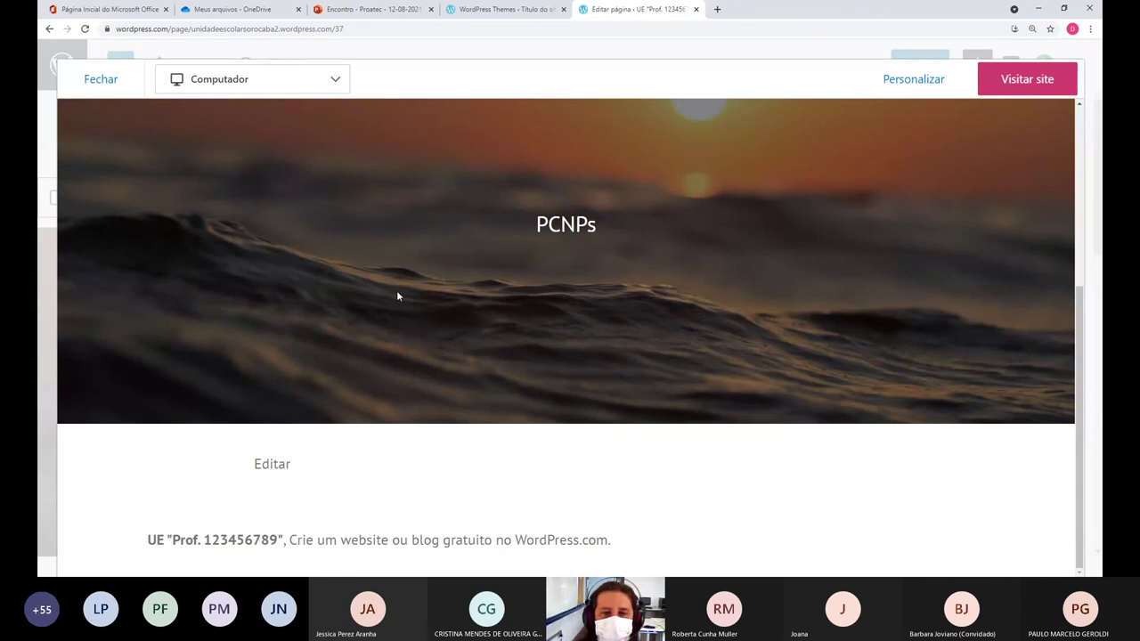
scroll(539, 283, "up", 2)
scroll(503, 303, "up", 1)
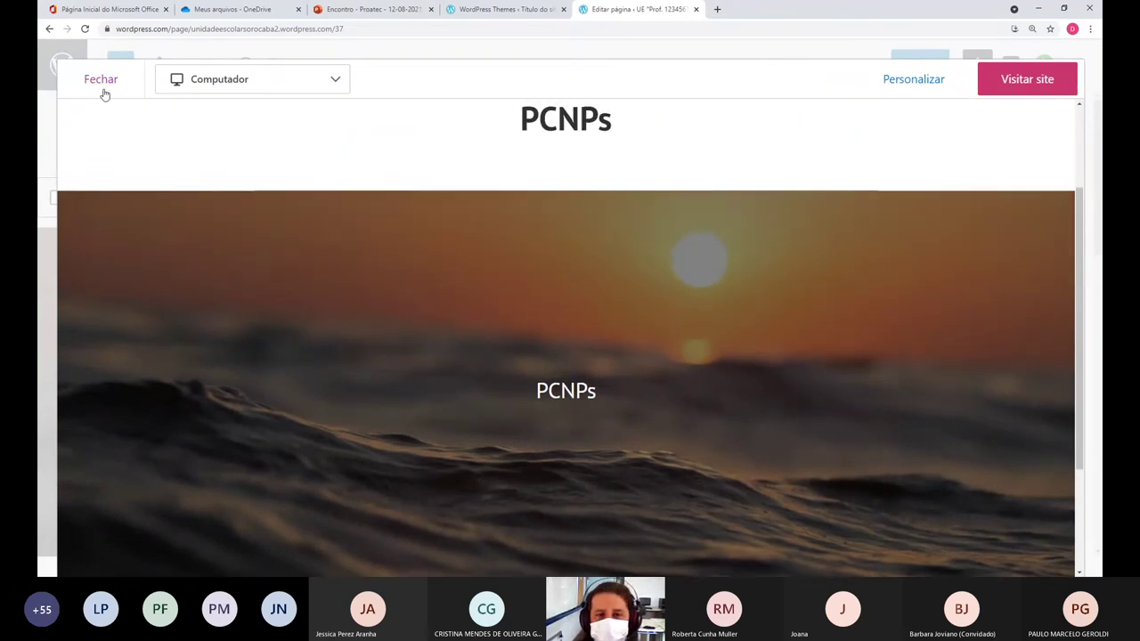
scroll(552, 294, "down", 1)
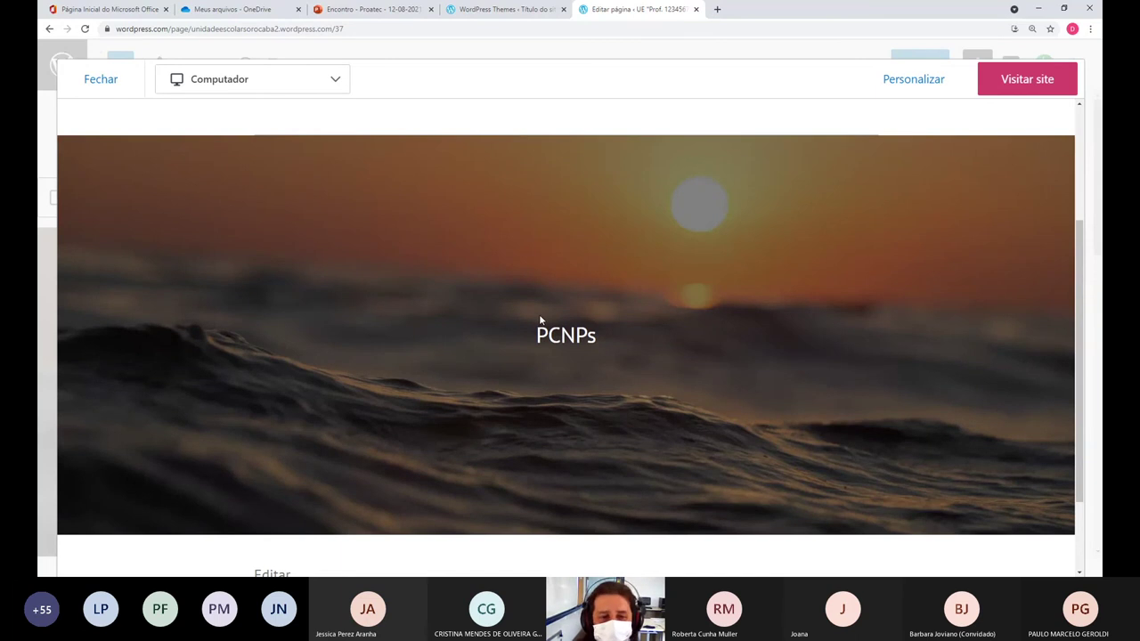
scroll(368, 232, "up", 1)
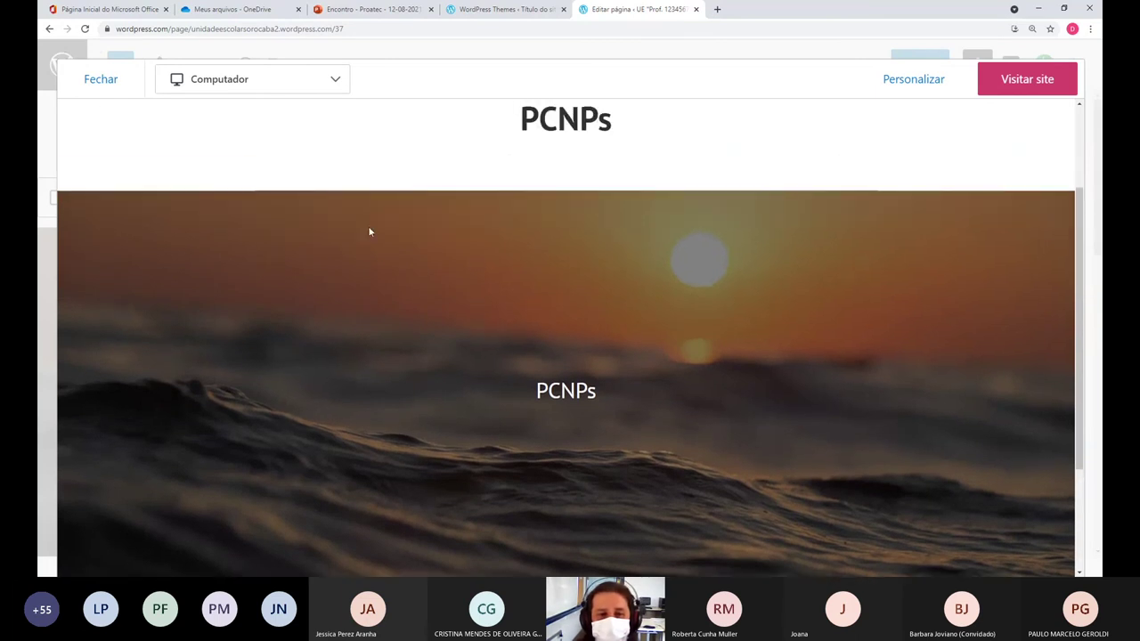
left_click(100, 81)
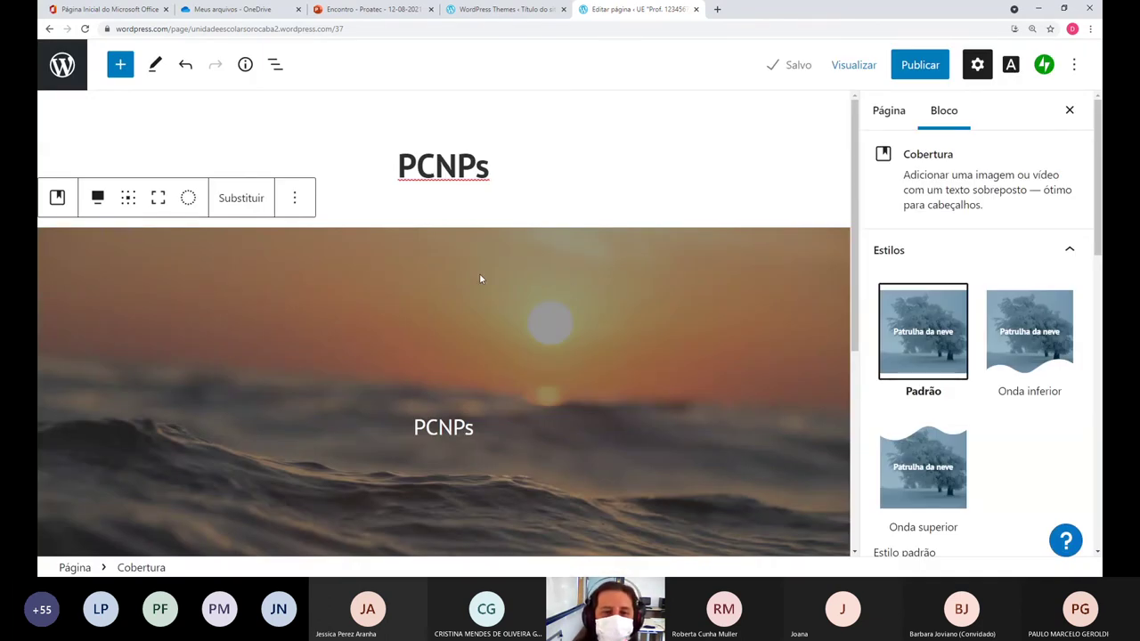
Turn on Fundo fixo in the cover's media settings
scroll(473, 256, "down", 1)
scroll(473, 256, "down", 2)
scroll(544, 267, "up", 2)
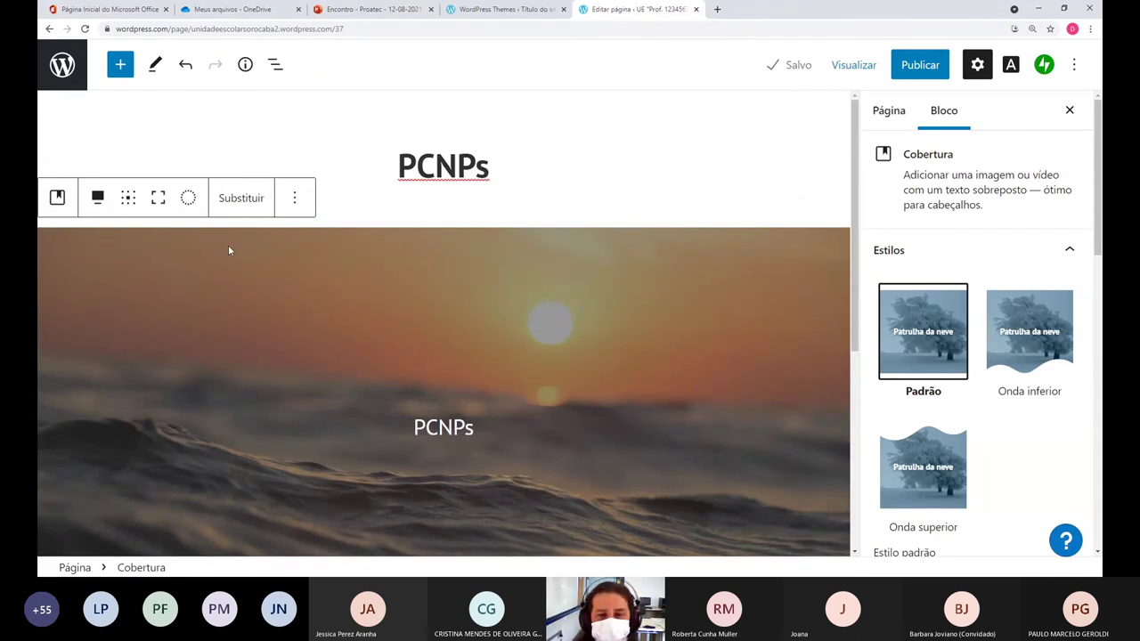
scroll(967, 205, "down", 3)
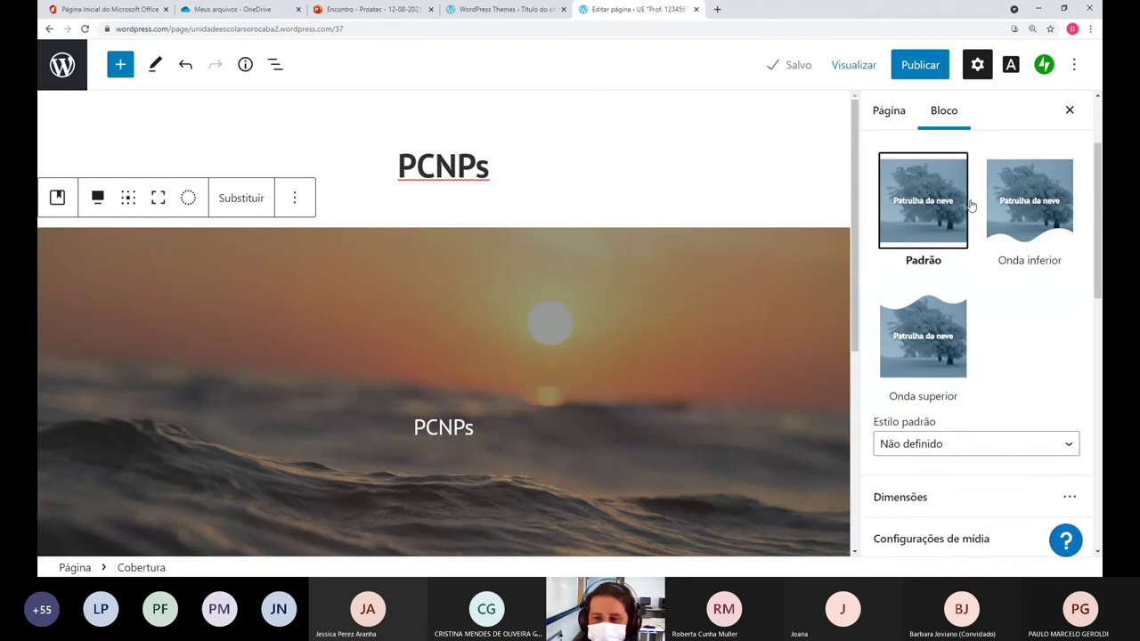
scroll(979, 224, "down", 2)
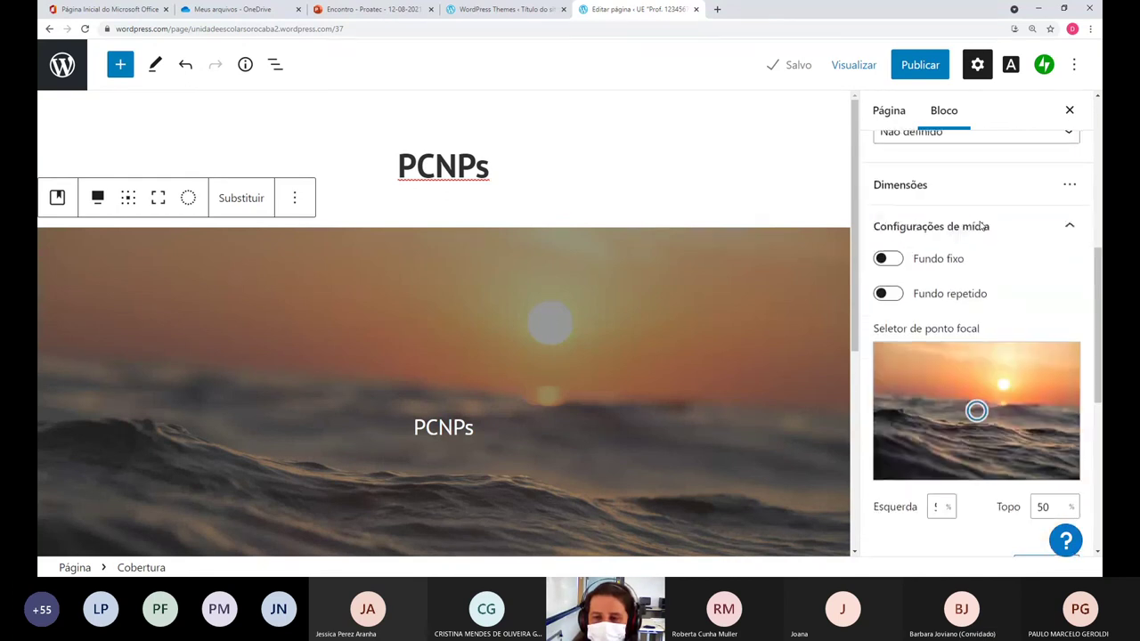
left_click(931, 262)
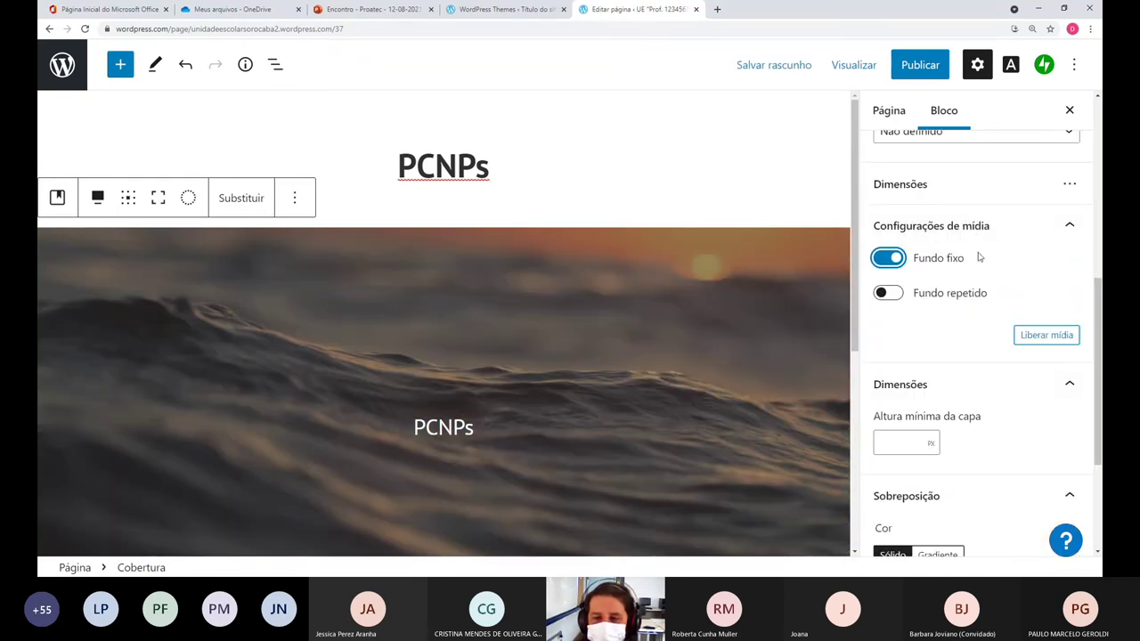
Try Fundo repetido, move the focal point toward the sun, then switch repetition back off
scroll(975, 251, "down", 1)
left_click(942, 194)
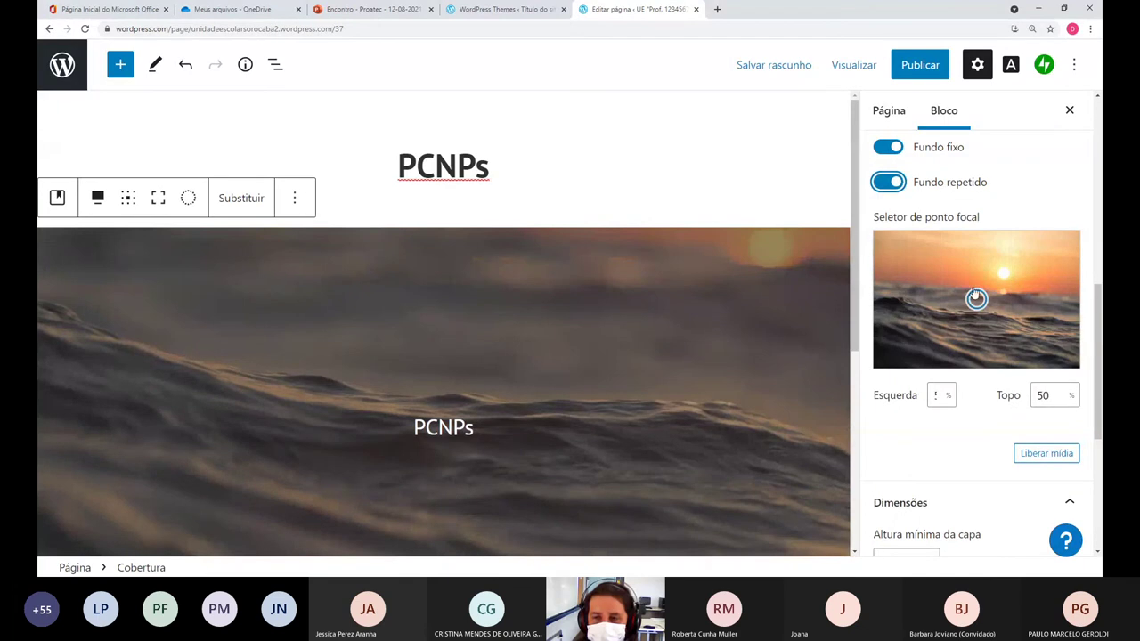
left_click_drag(977, 298, 1005, 286)
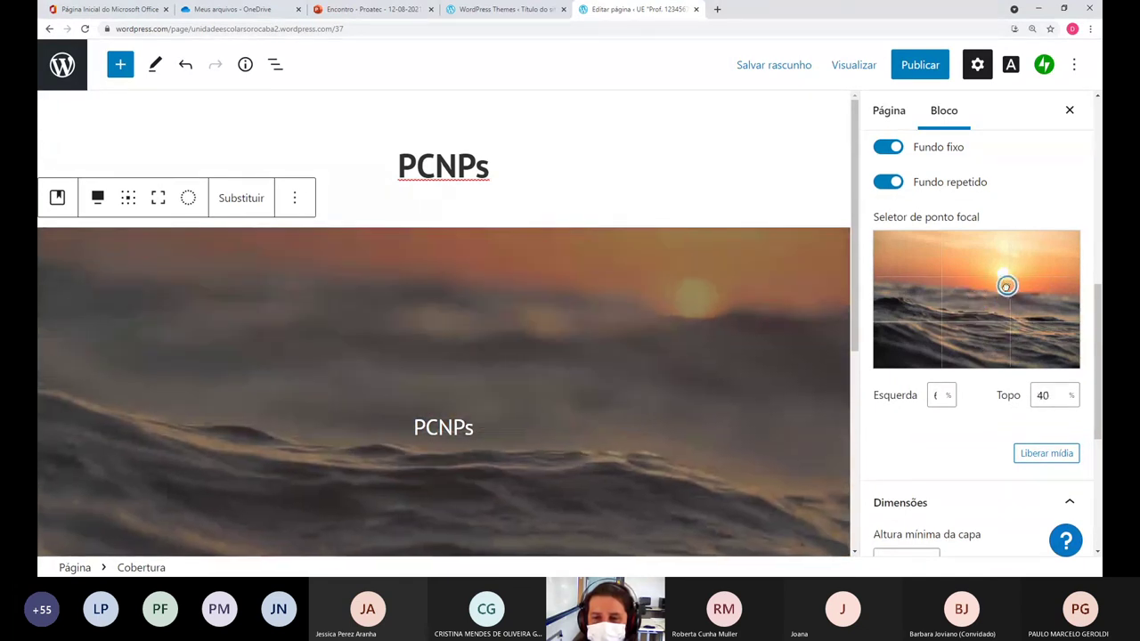
scroll(712, 221, "down", 2)
scroll(715, 222, "up", 2)
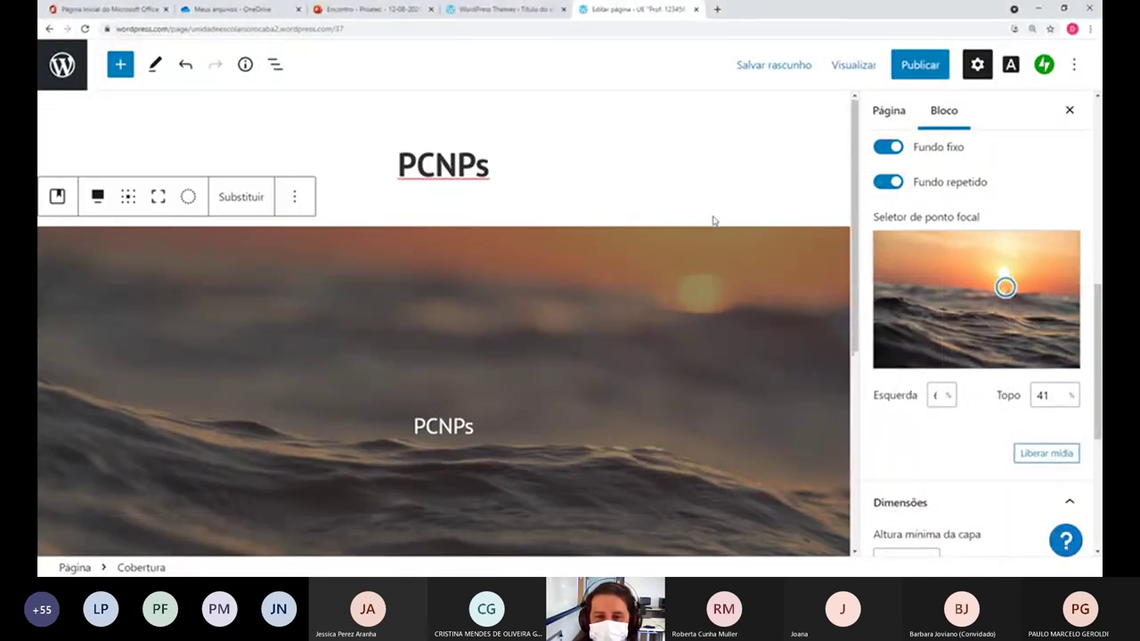
scroll(718, 187, "down", 4)
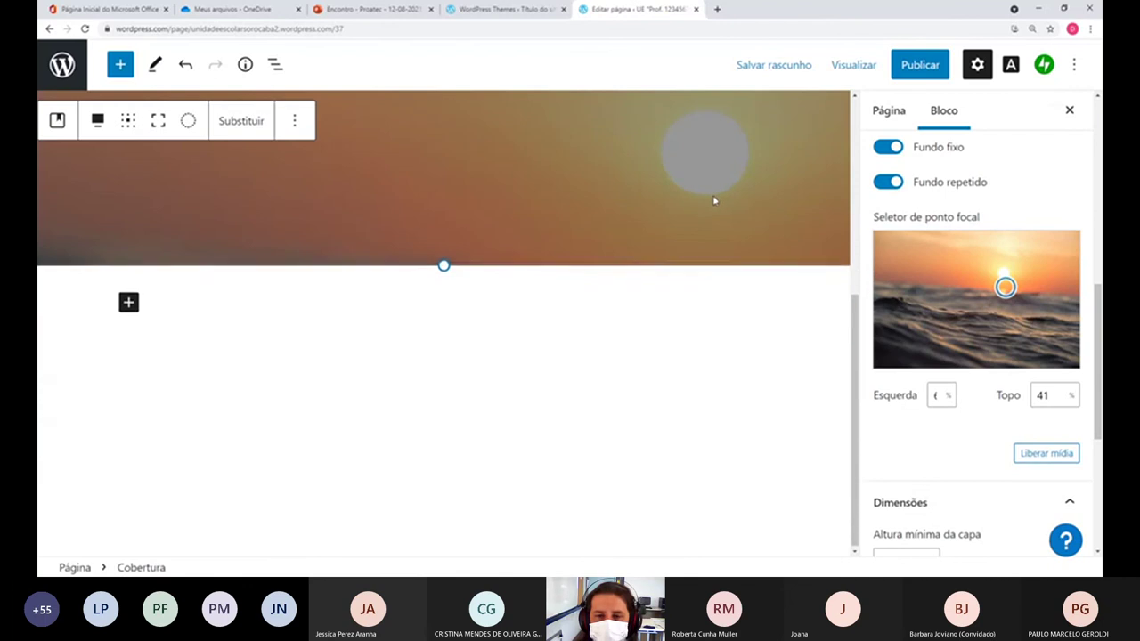
scroll(715, 198, "up", 4)
scroll(713, 196, "down", 1)
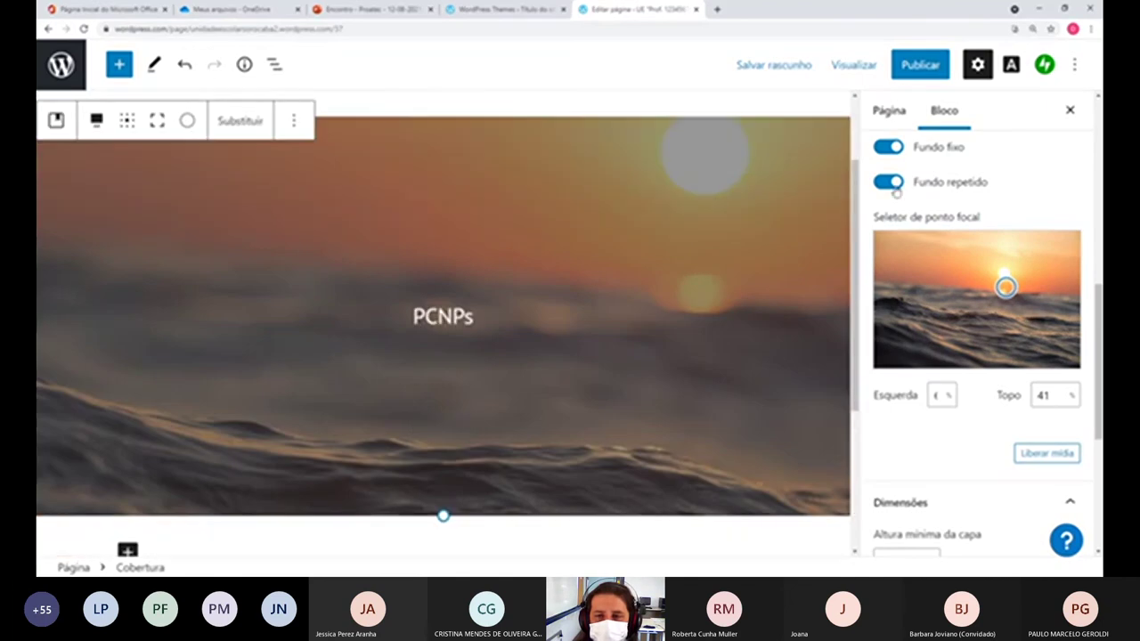
left_click(888, 181)
scroll(692, 223, "down", 2)
scroll(693, 229, "up", 3)
scroll(693, 229, "down", 4)
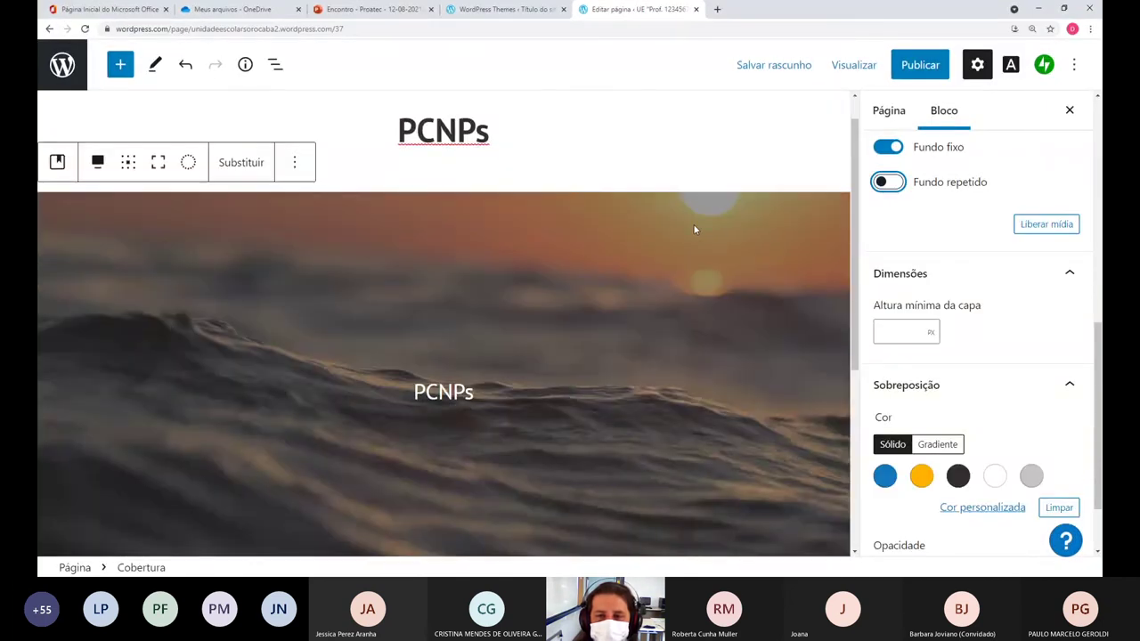
scroll(695, 230, "up", 3)
scroll(694, 229, "up", 1)
scroll(695, 230, "down", 3)
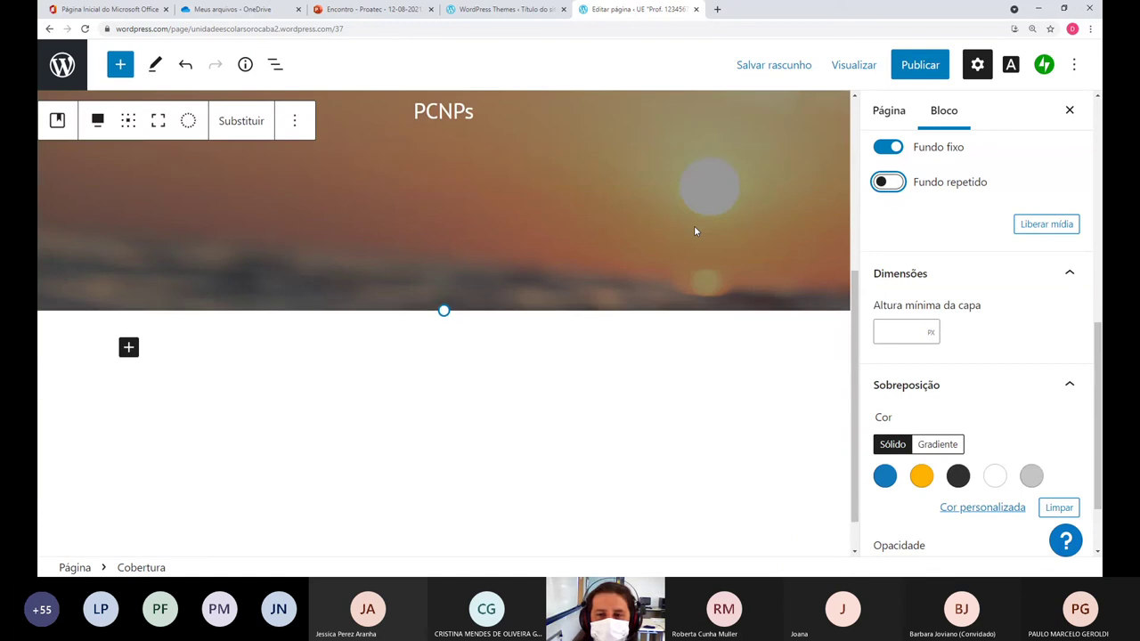
scroll(695, 229, "up", 3)
Preview the PCNPs page and scroll repeatedly to watch the sunset background stay fixed
left_click(854, 69)
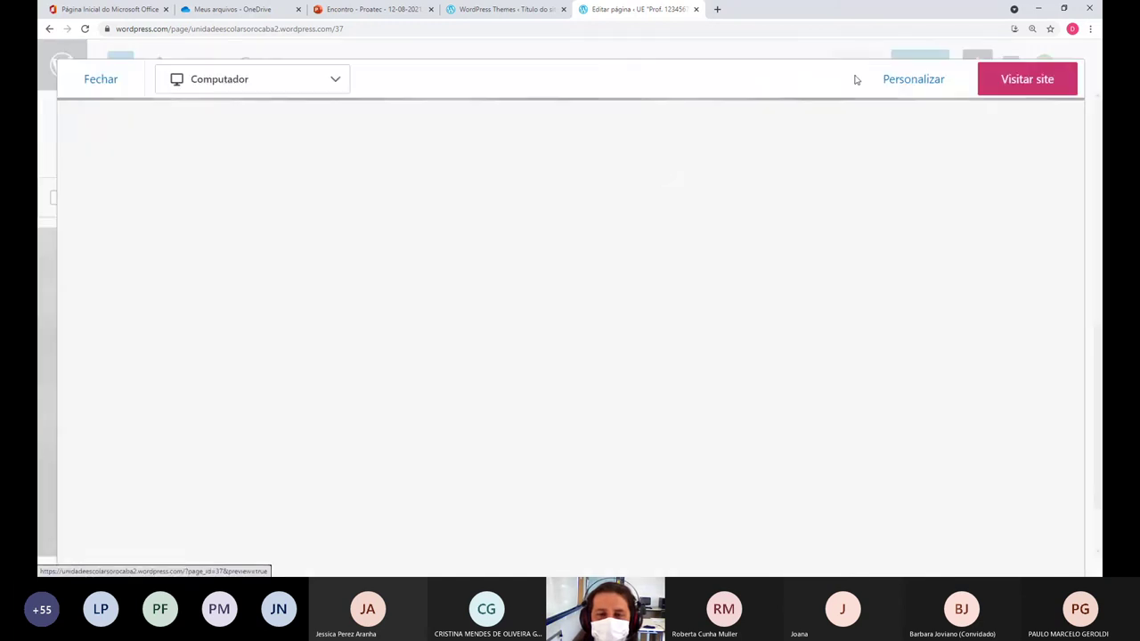
scroll(683, 214, "down", 4)
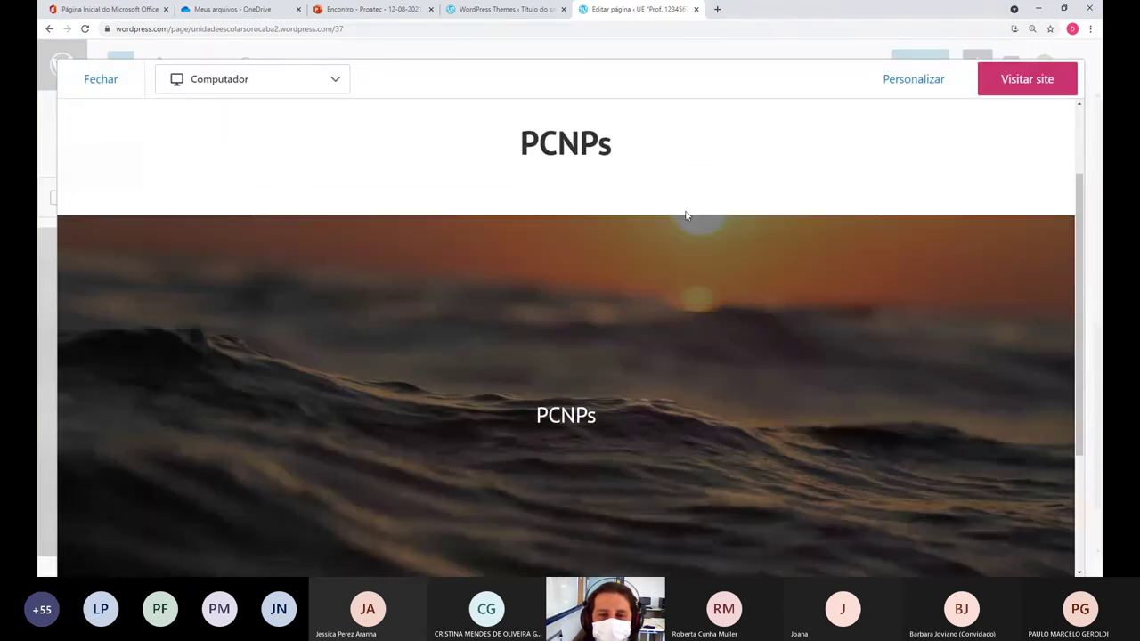
scroll(680, 214, "up", 4)
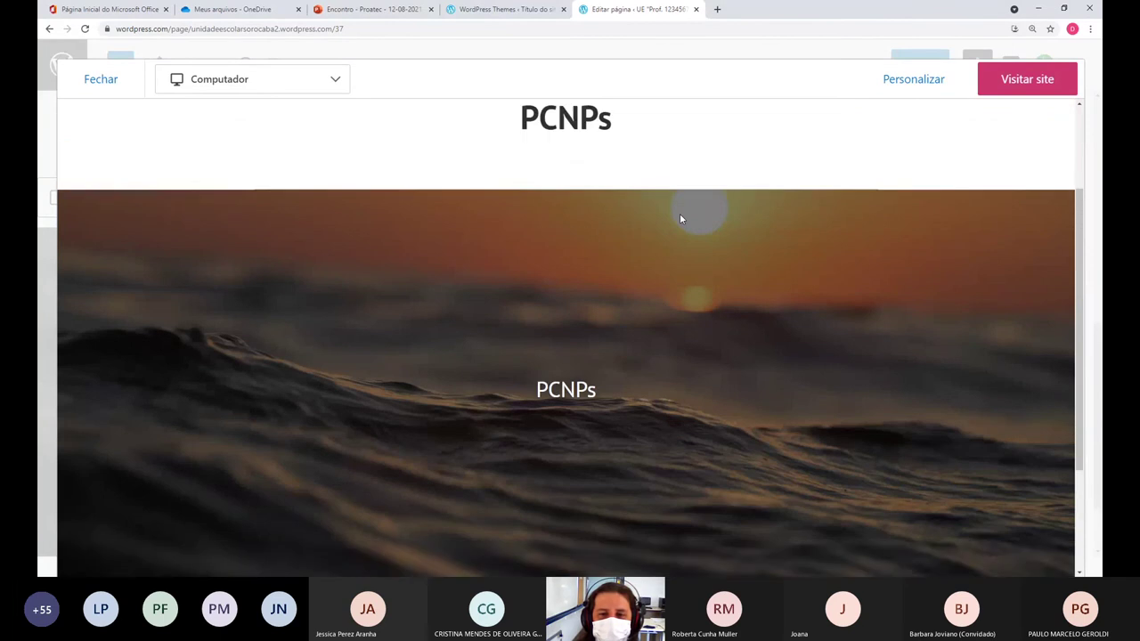
scroll(680, 214, "down", 4)
scroll(678, 219, "up", 4)
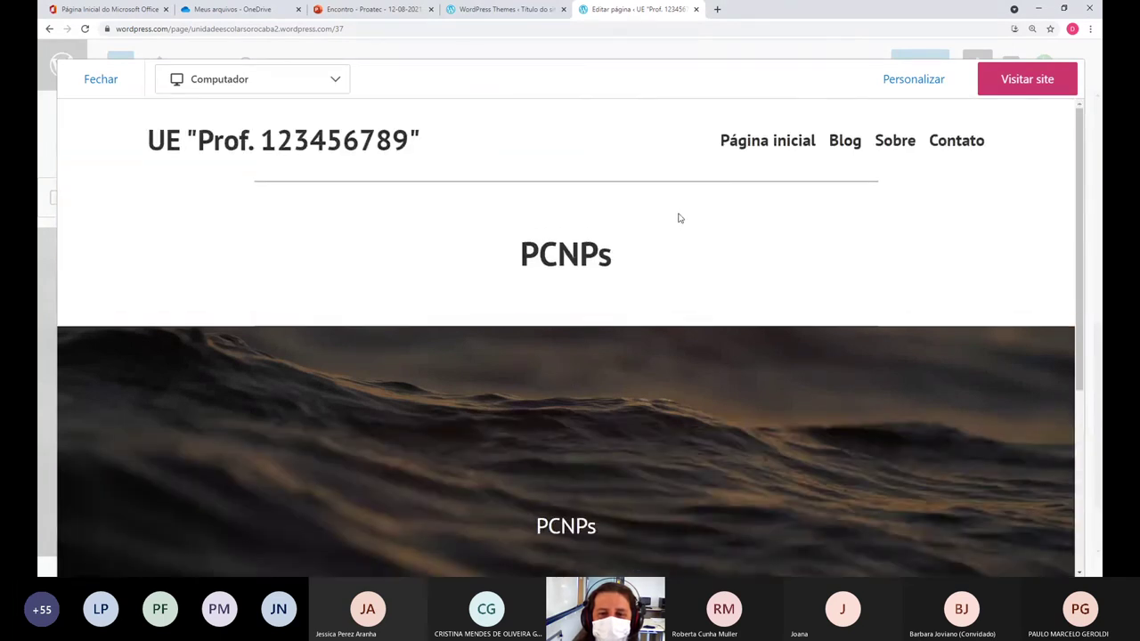
scroll(679, 219, "down", 4)
scroll(678, 220, "up", 4)
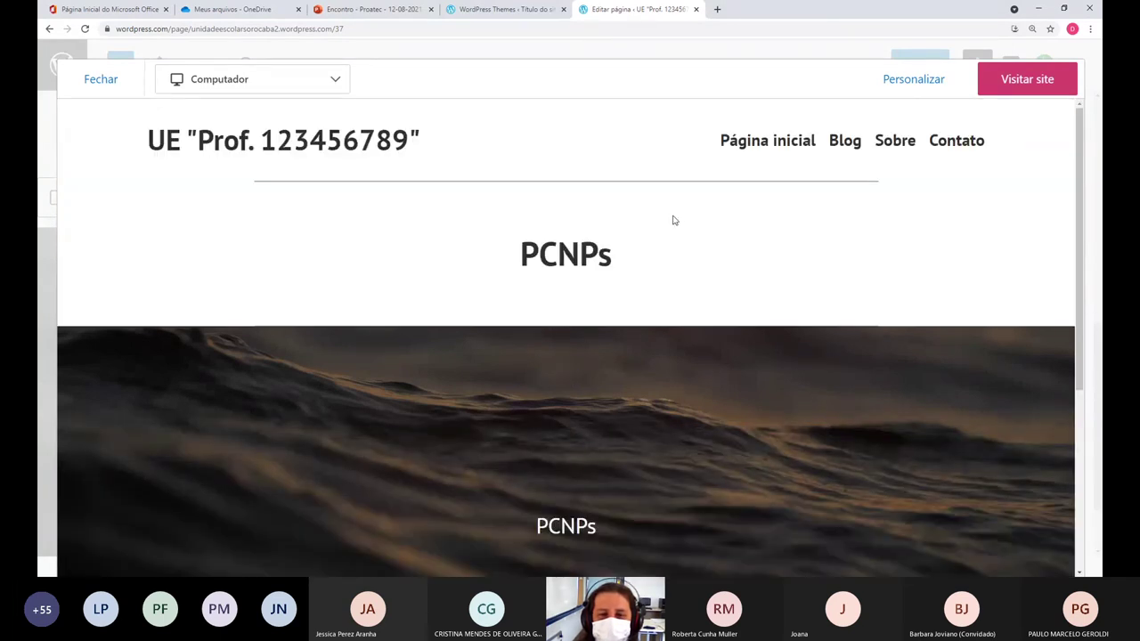
scroll(672, 223, "down", 4)
scroll(671, 227, "up", 2)
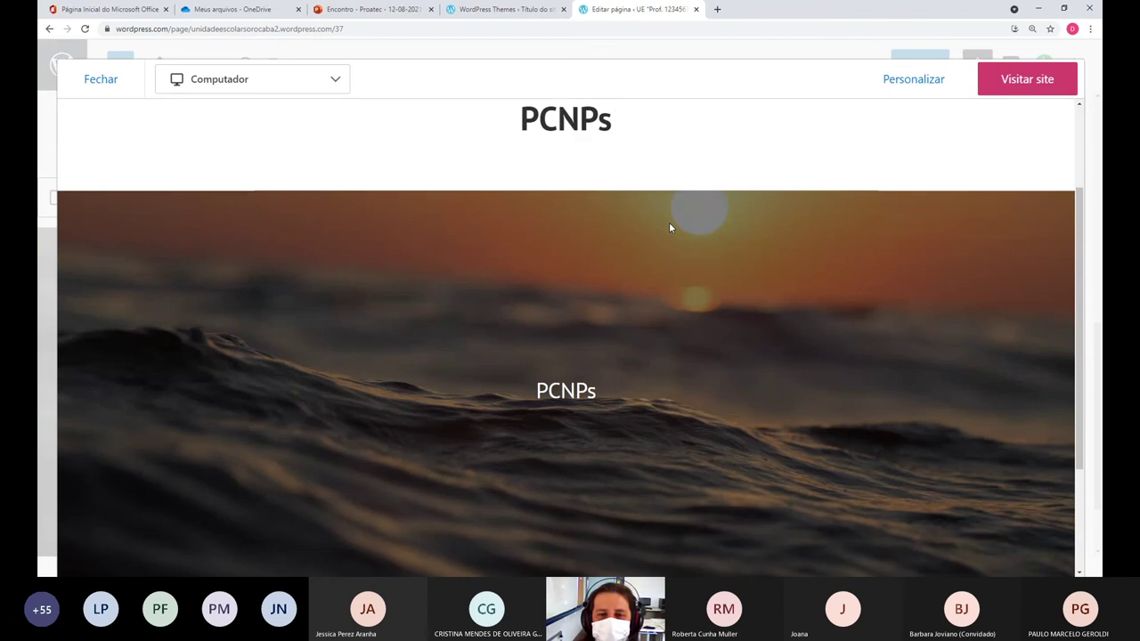
scroll(670, 228, "up", 2)
scroll(669, 226, "down", 3)
scroll(677, 258, "up", 1)
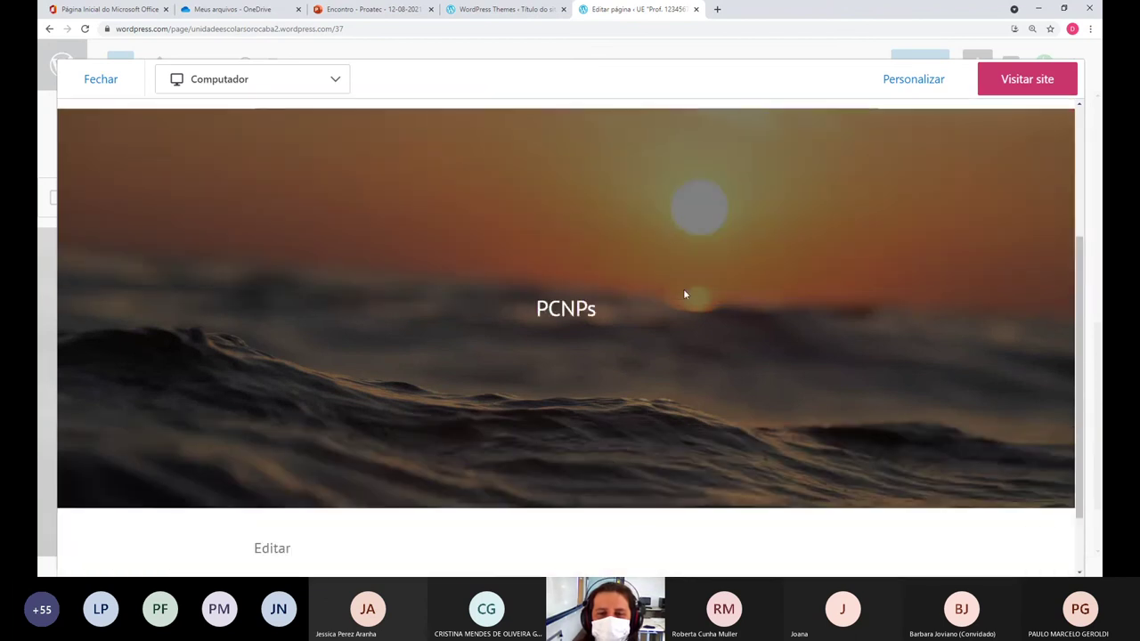
scroll(683, 289, "up", 2)
scroll(683, 282, "down", 3)
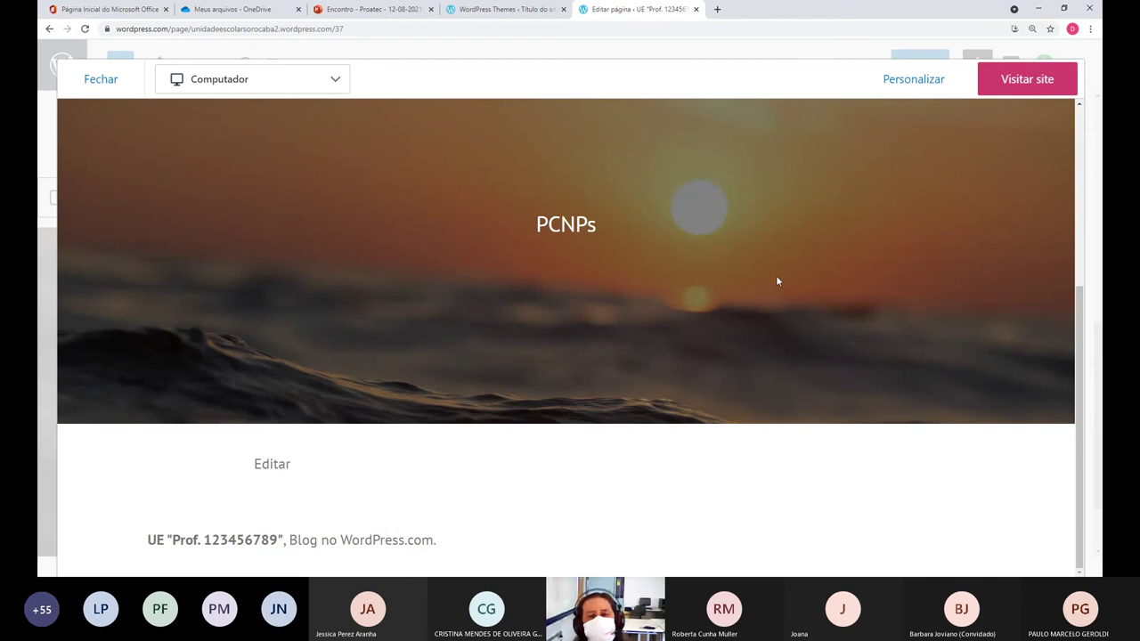
scroll(744, 303, "up", 2)
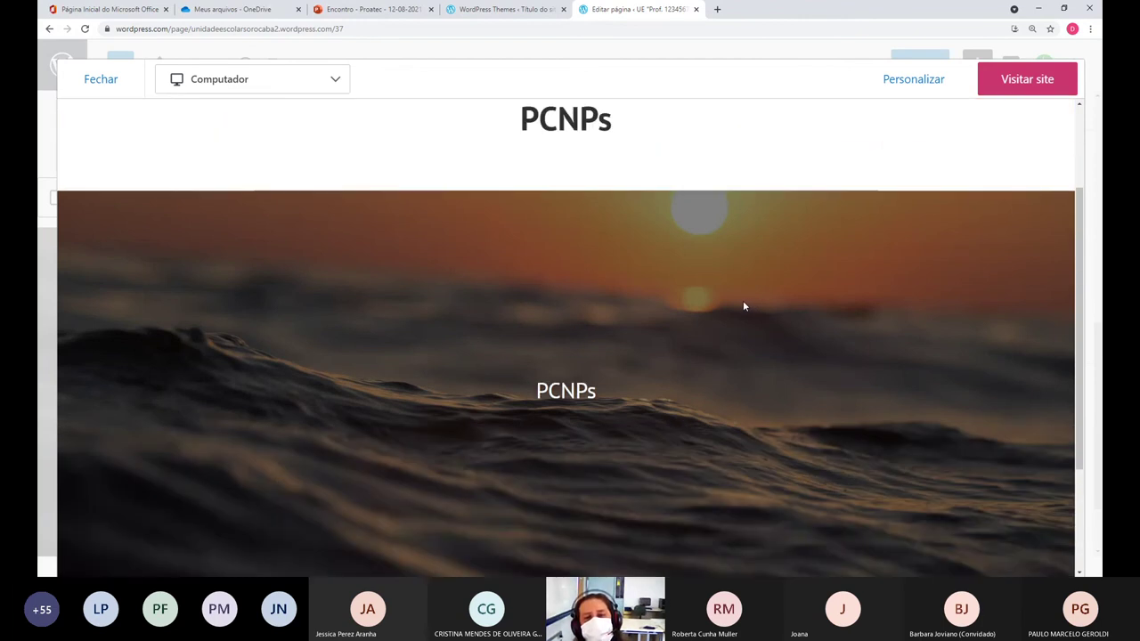
scroll(745, 307, "up", 1)
scroll(745, 306, "down", 3)
scroll(743, 306, "up", 4)
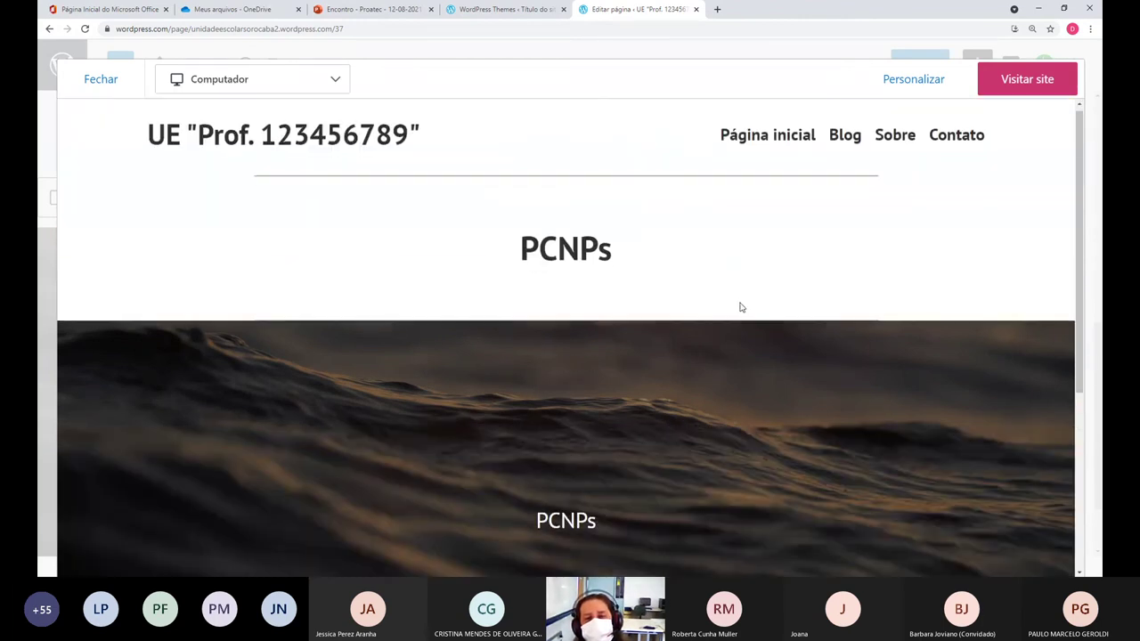
scroll(738, 303, "down", 3)
scroll(735, 308, "up", 3)
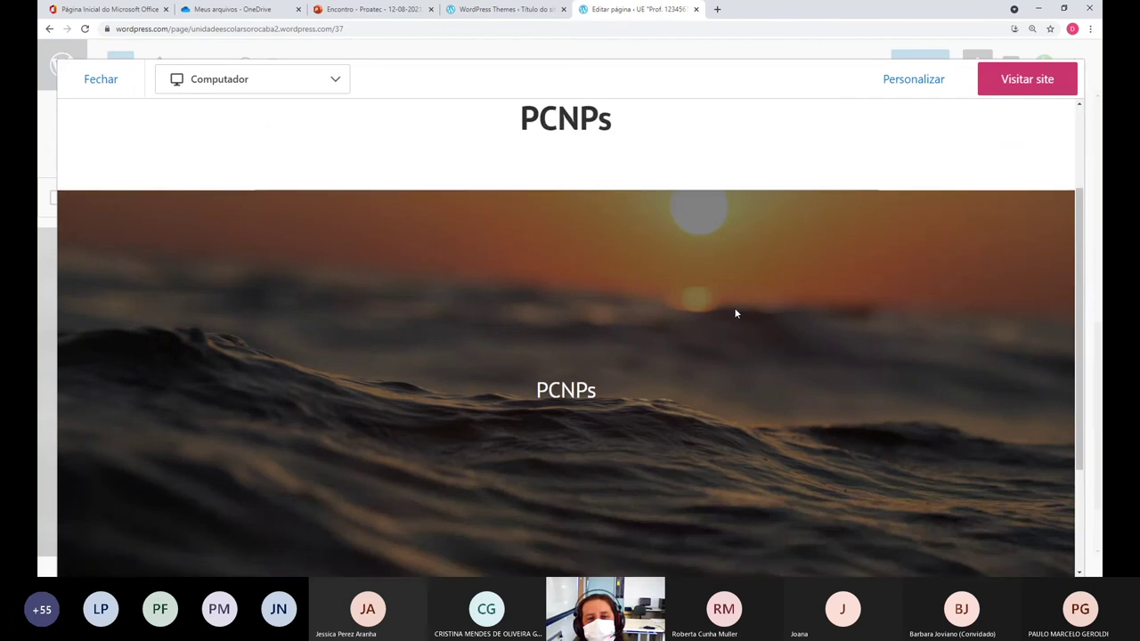
scroll(736, 313, "down", 2)
scroll(733, 309, "up", 4)
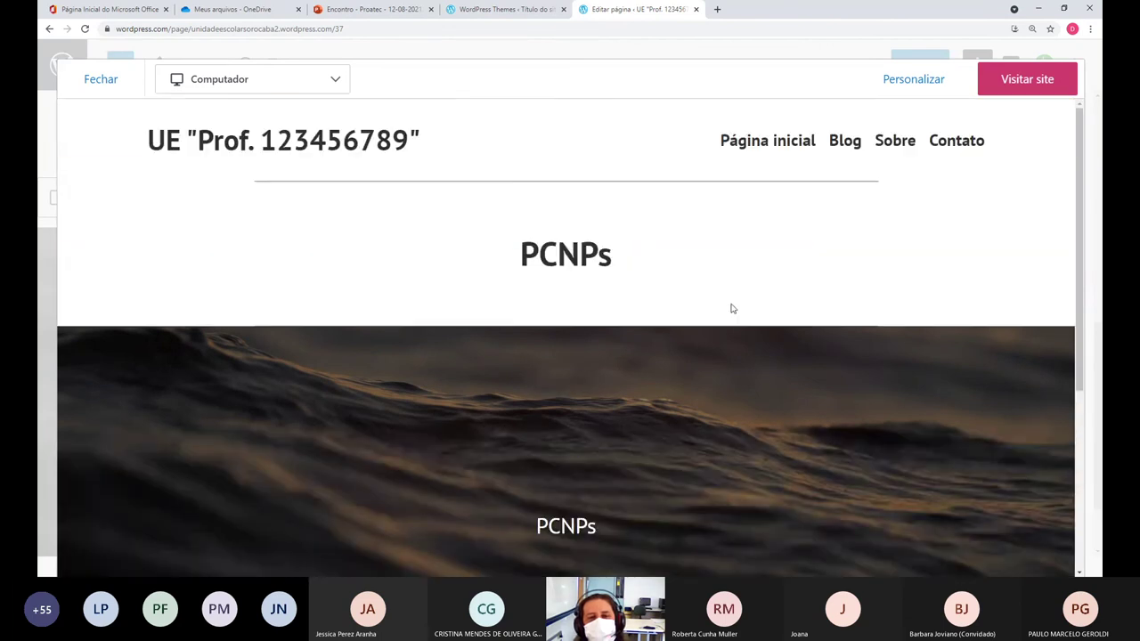
scroll(730, 308, "down", 3)
scroll(723, 307, "up", 4)
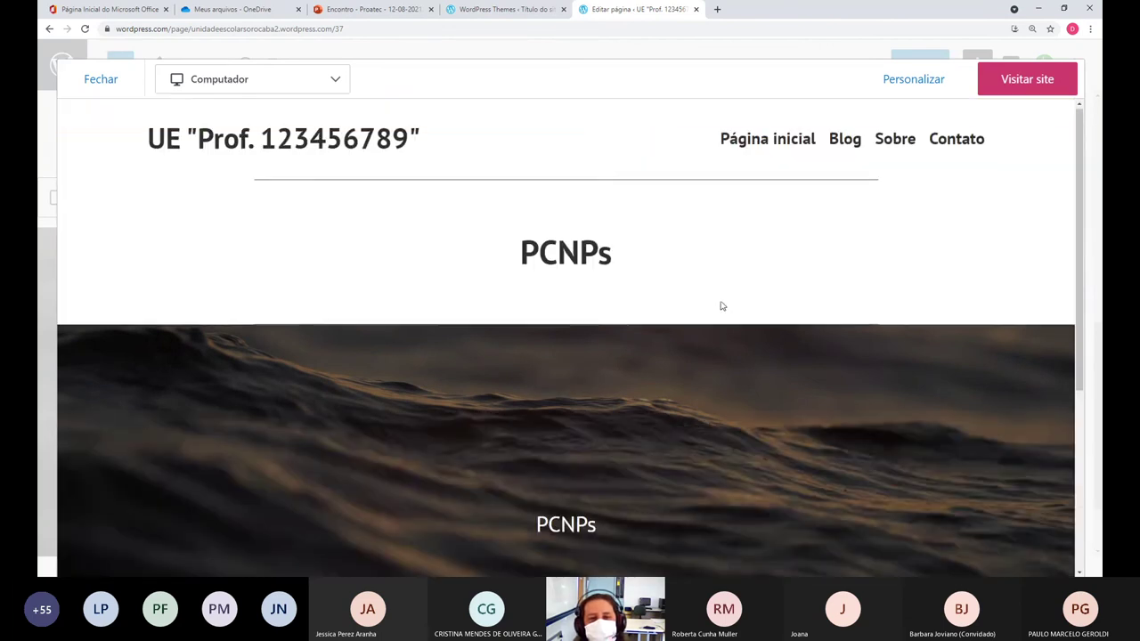
scroll(719, 305, "down", 3)
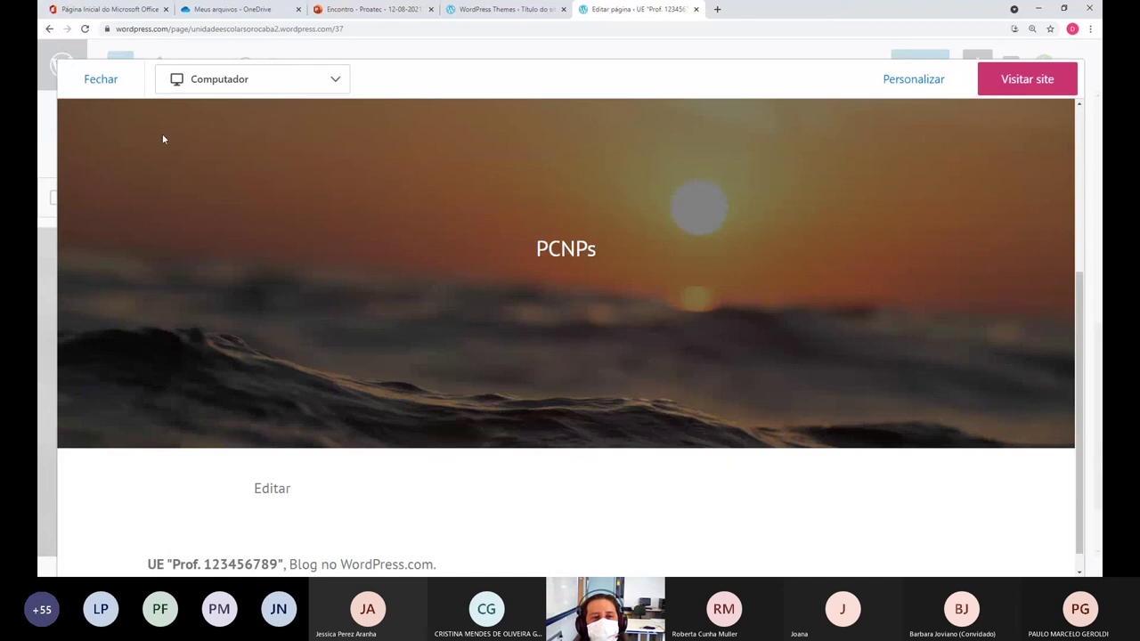
Close the preview and insert a Grupo block below the cover by searching 'gru'
left_click(100, 79)
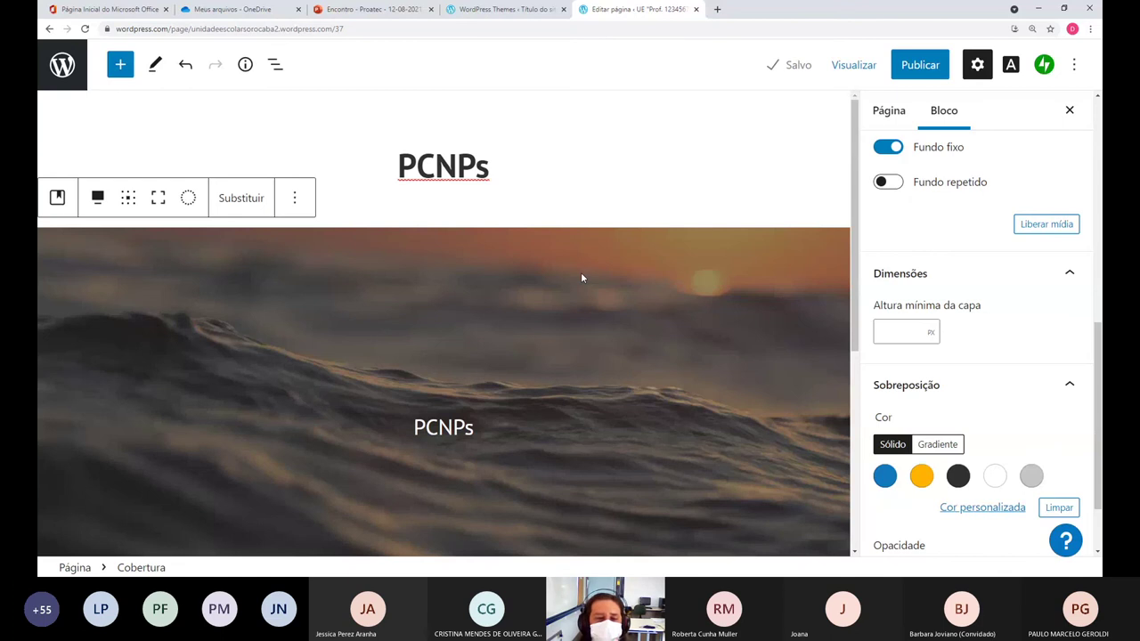
scroll(602, 249, "down", 2)
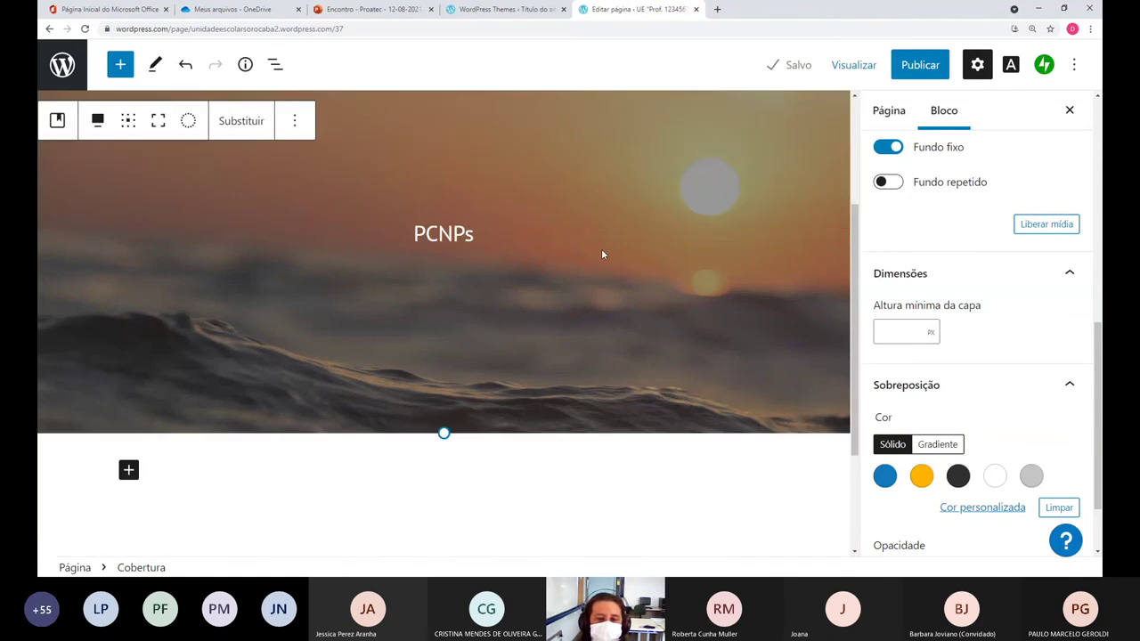
scroll(601, 253, "down", 1)
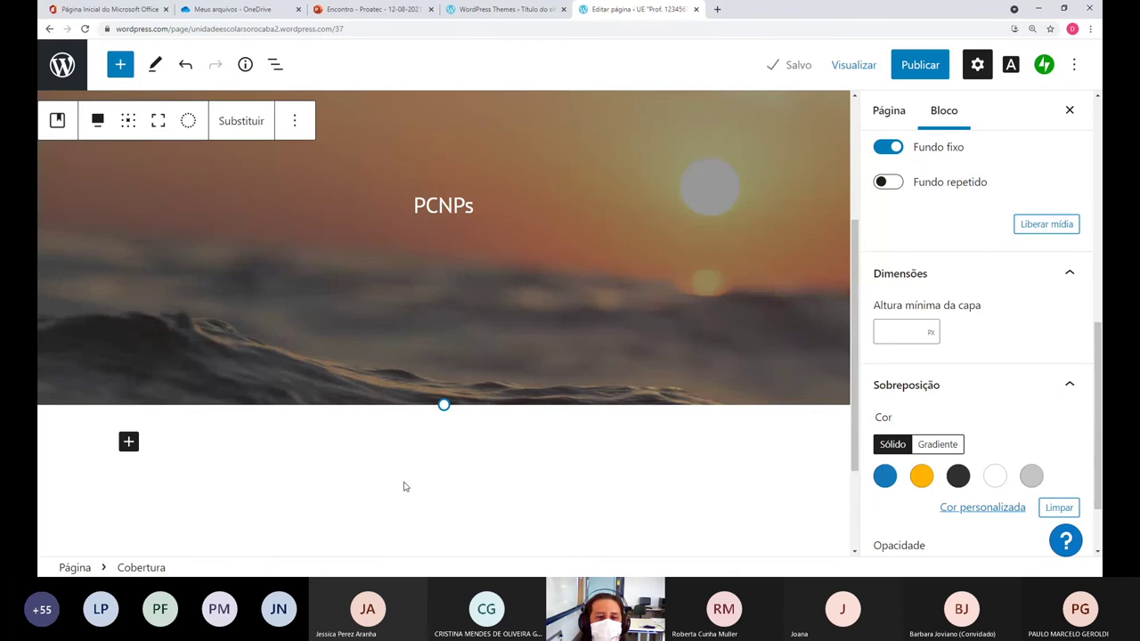
scroll(419, 472, "down", 1)
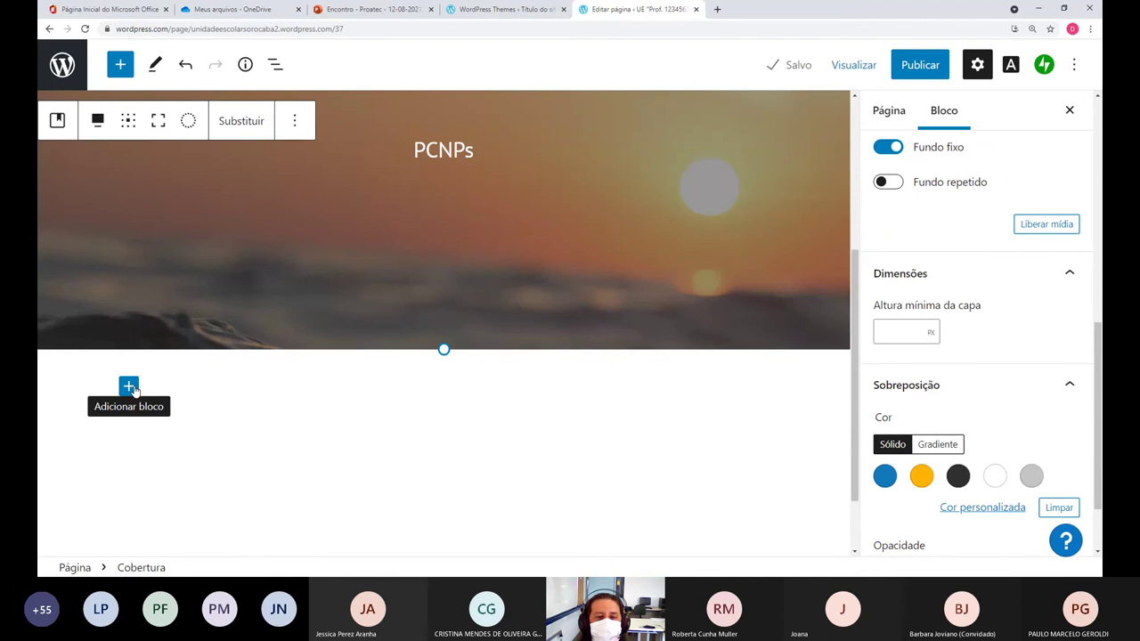
left_click(129, 386)
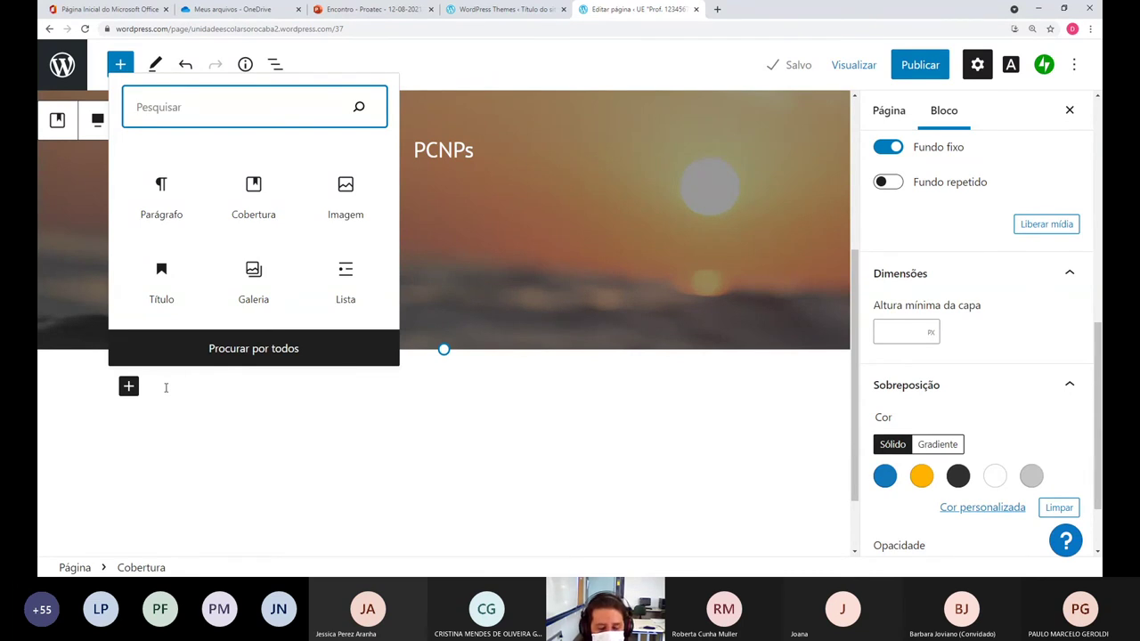
type("gru")
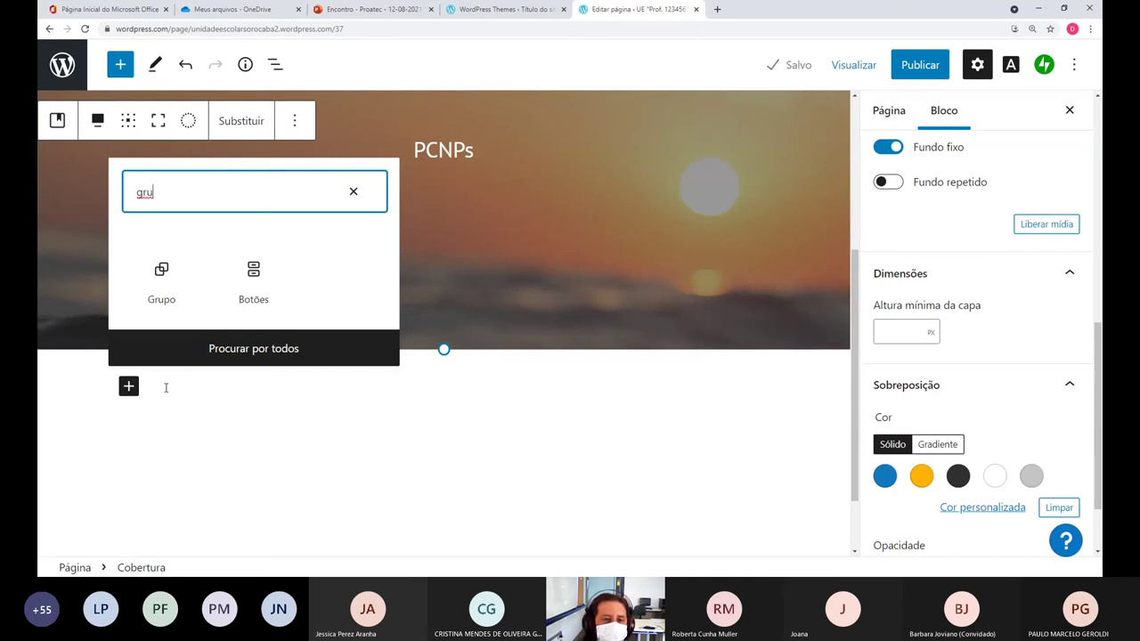
left_click(162, 285)
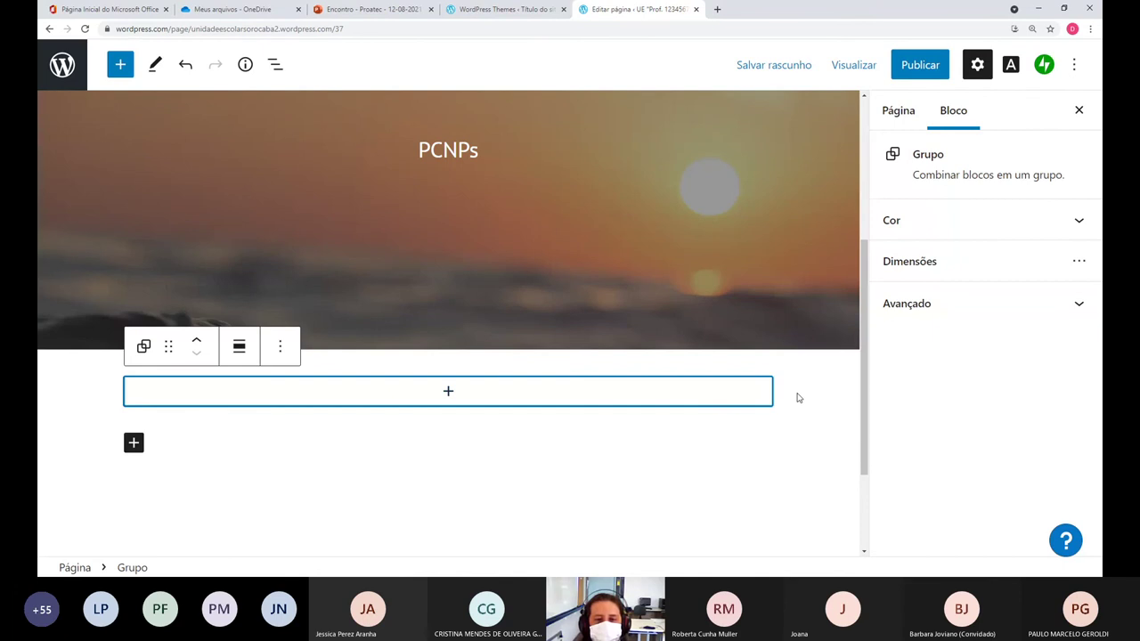
Insert a 'Grade de layout' block inside the Grupo and choose the '2 colunas' layout
left_click(449, 393)
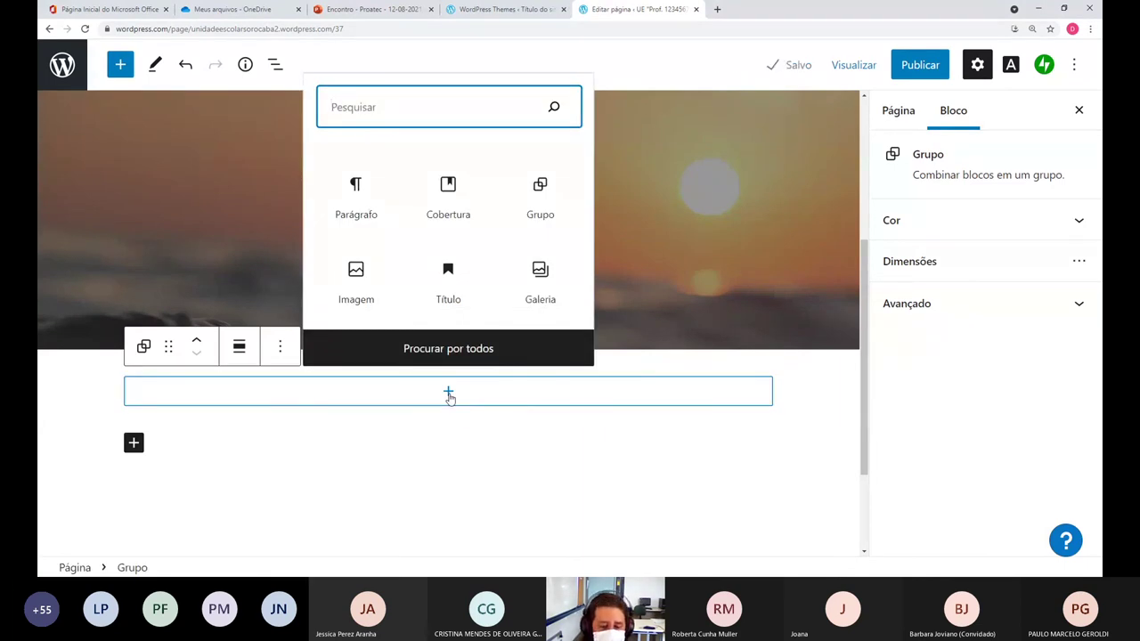
type("gra")
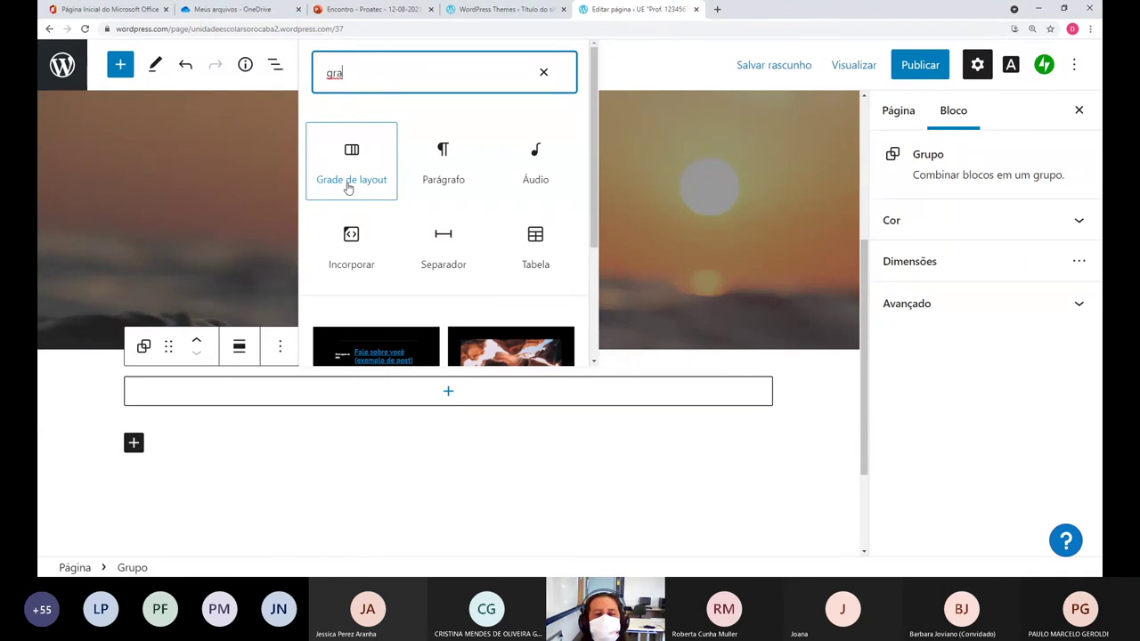
left_click(348, 186)
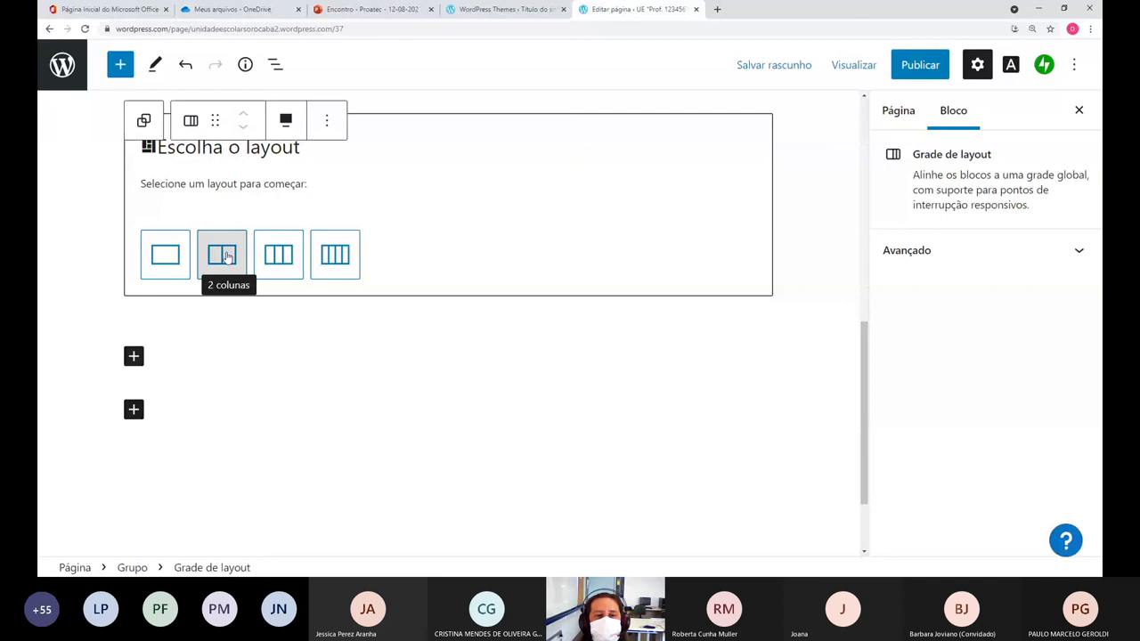
left_click(227, 257)
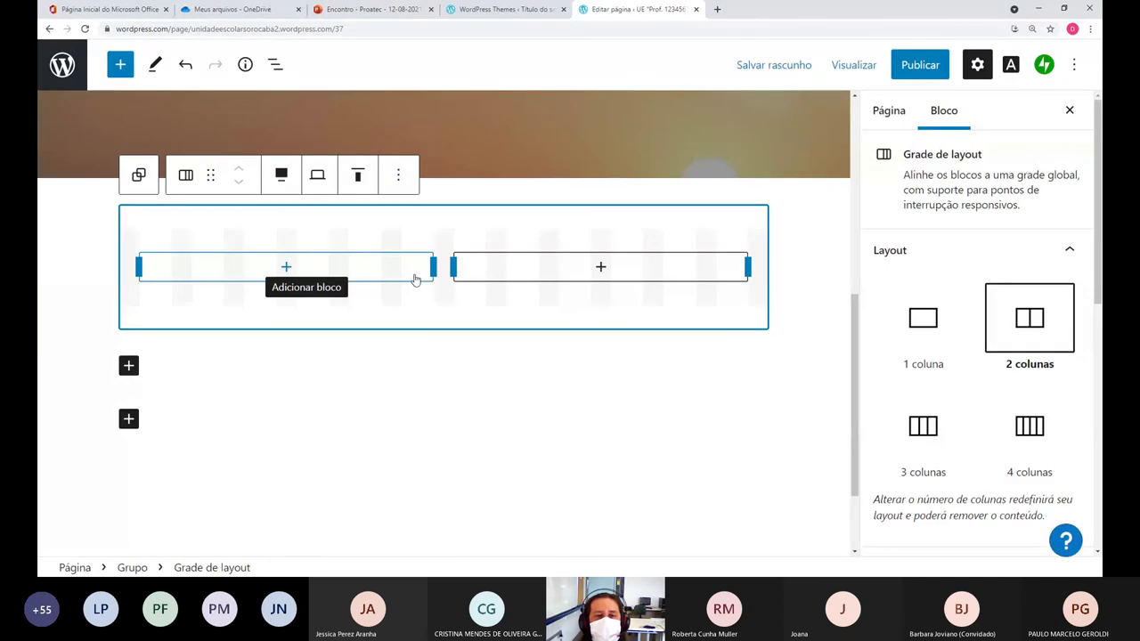
scroll(552, 272, "up", 3)
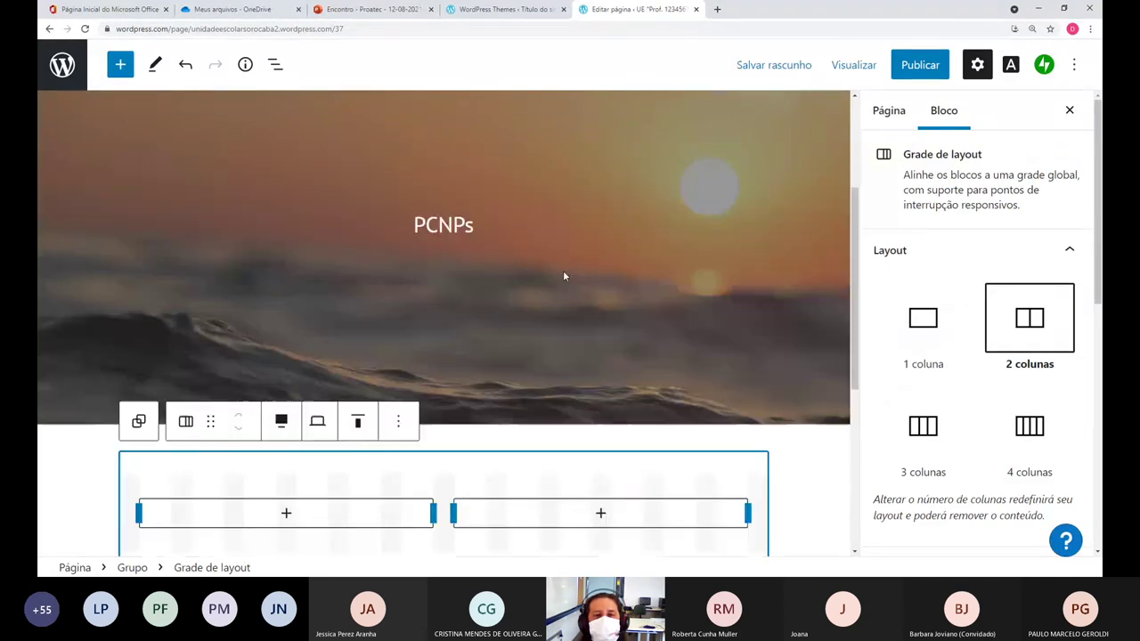
scroll(570, 272, "down", 3)
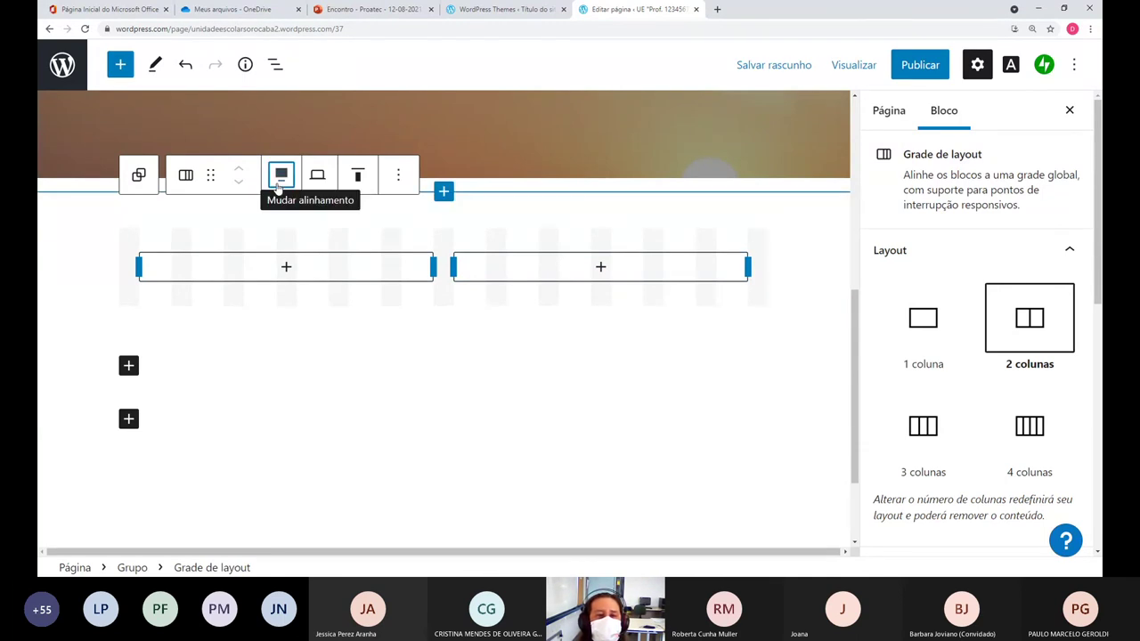
Set the layout grid's alignment to Largura total, retrying it three times
left_click(280, 182)
left_click(336, 237)
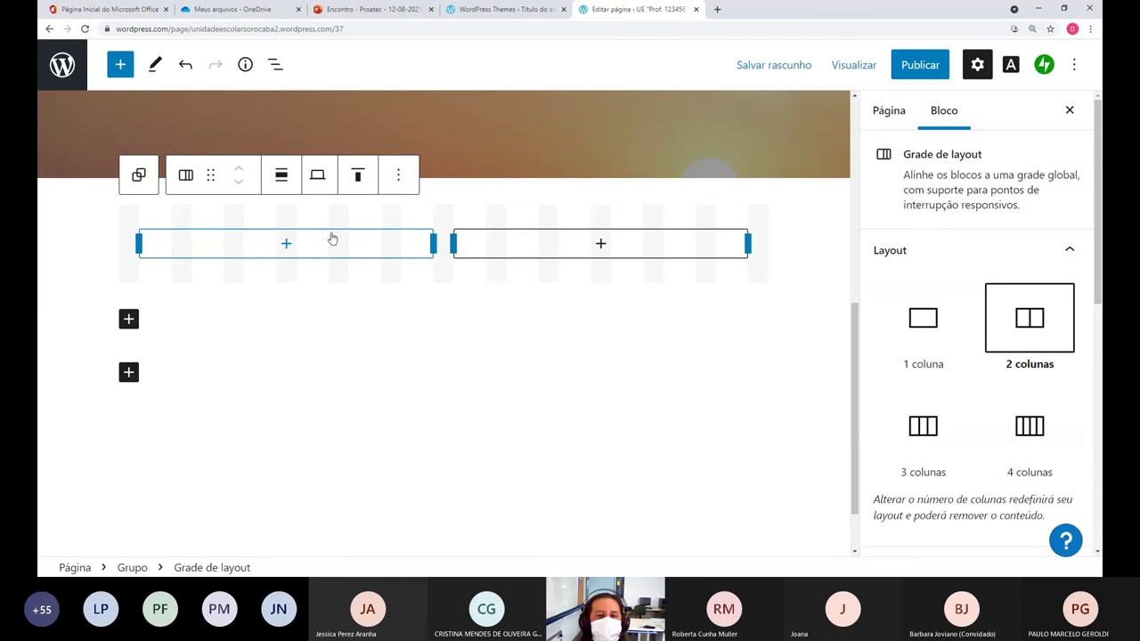
left_click(281, 182)
left_click(306, 232)
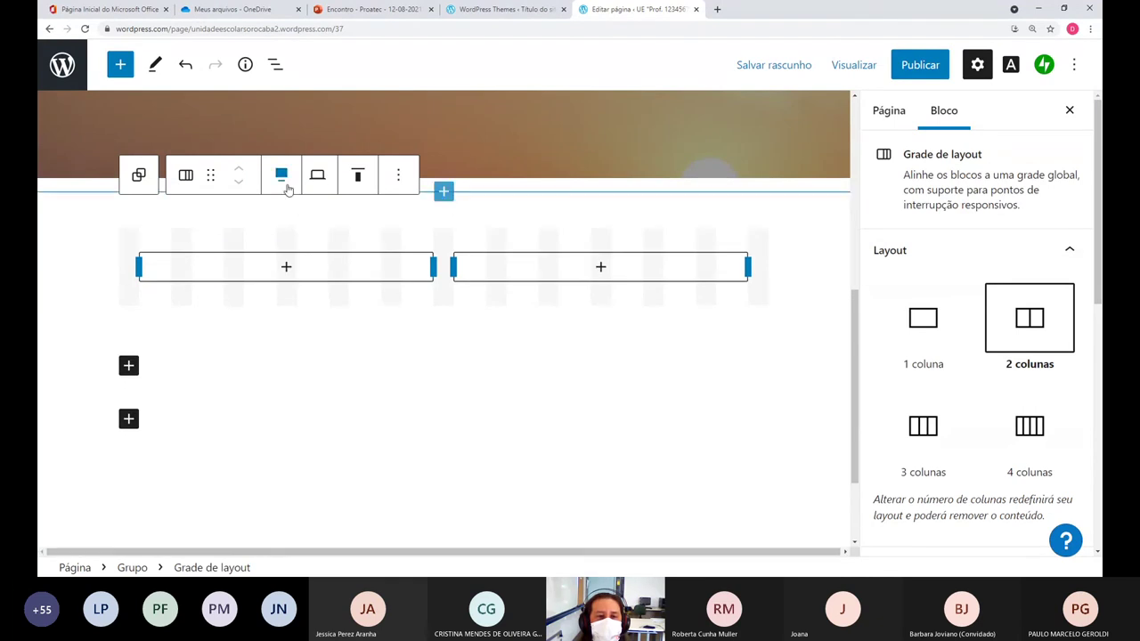
left_click(288, 187)
left_click(316, 234)
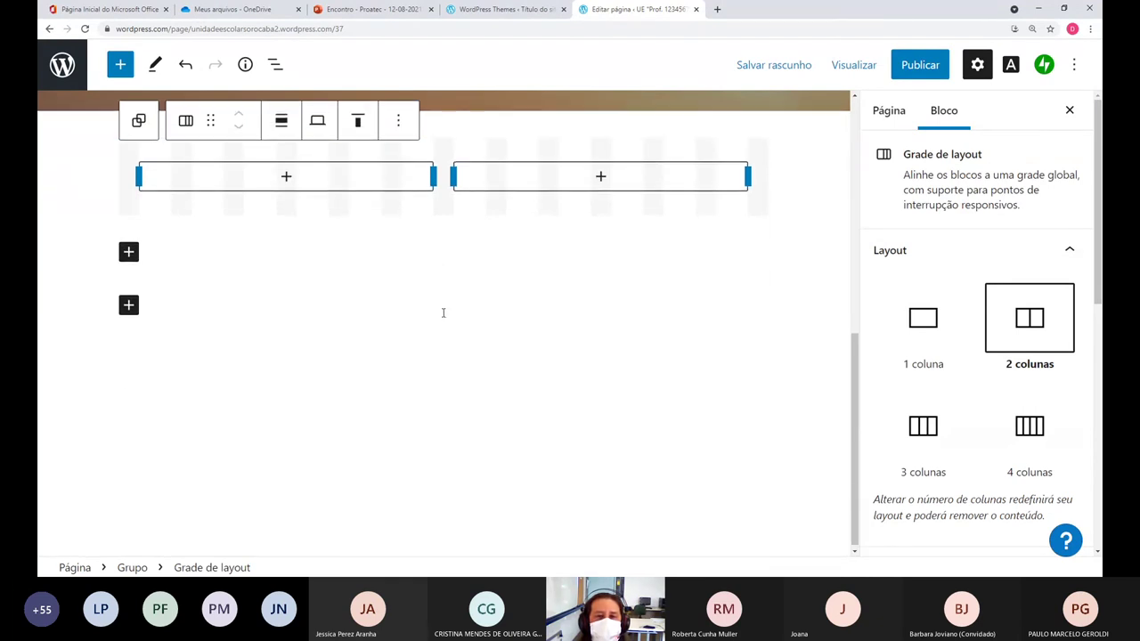
scroll(445, 311, "up", 3)
scroll(245, 376, "down", 1)
Select the left Coluna, check its vertical alignment options, then select the parent Grade de layout
left_click(245, 361)
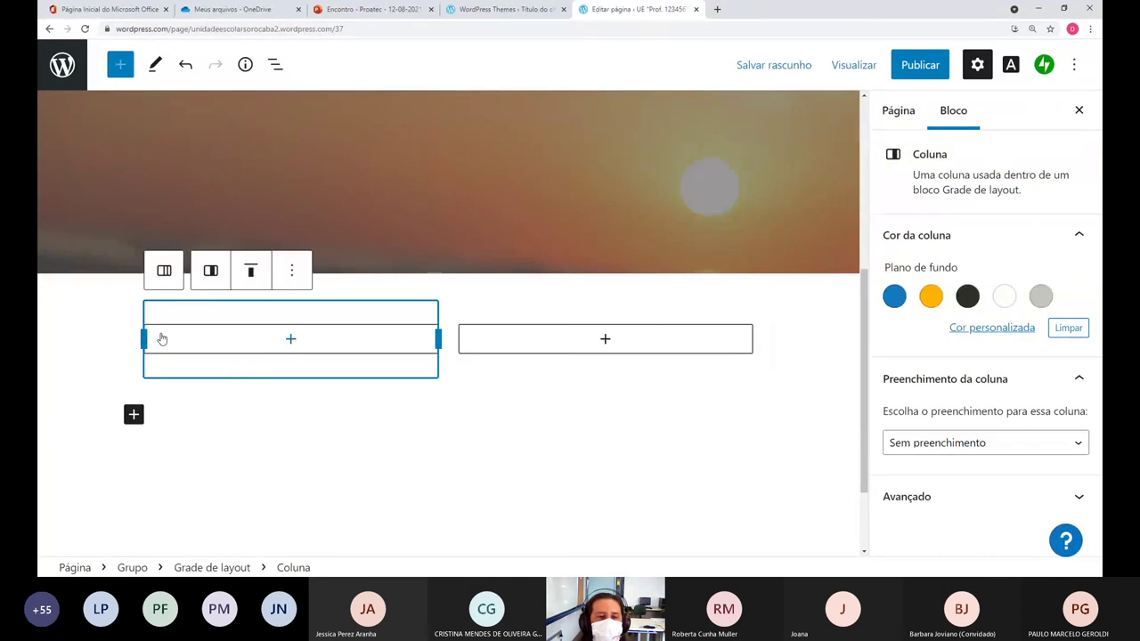
left_click(250, 270)
left_click(475, 412)
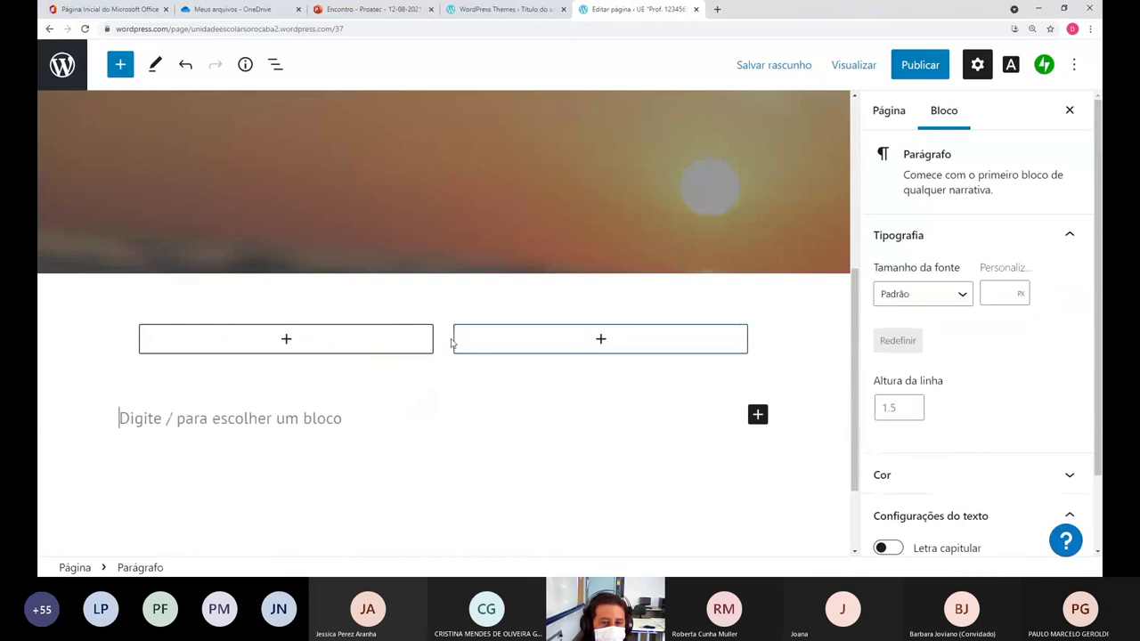
left_click(335, 319)
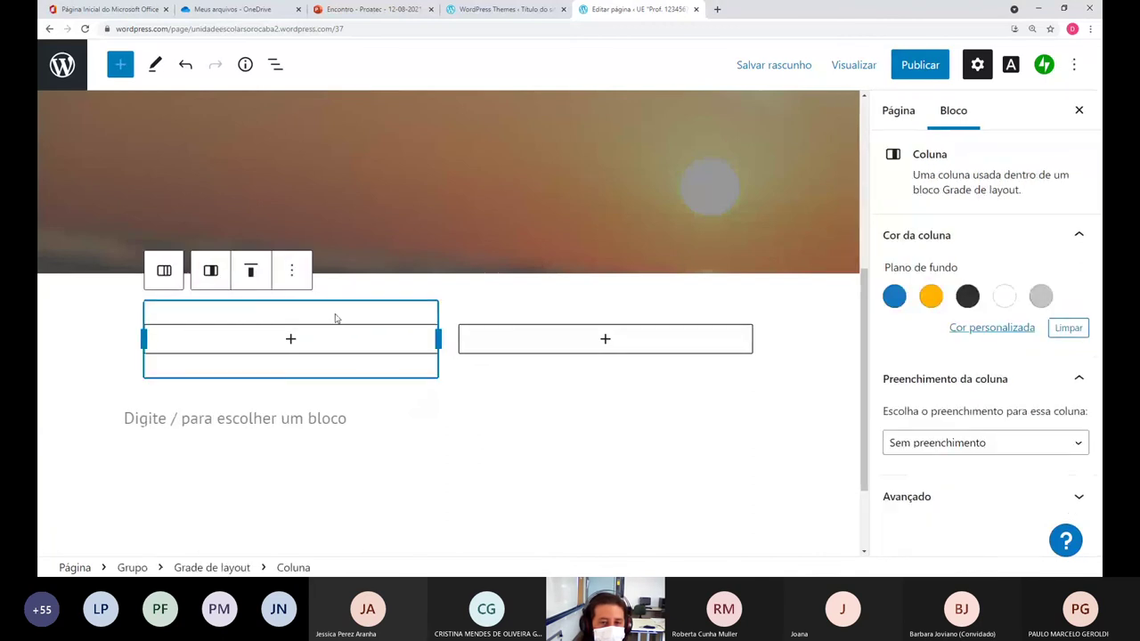
left_click(161, 269)
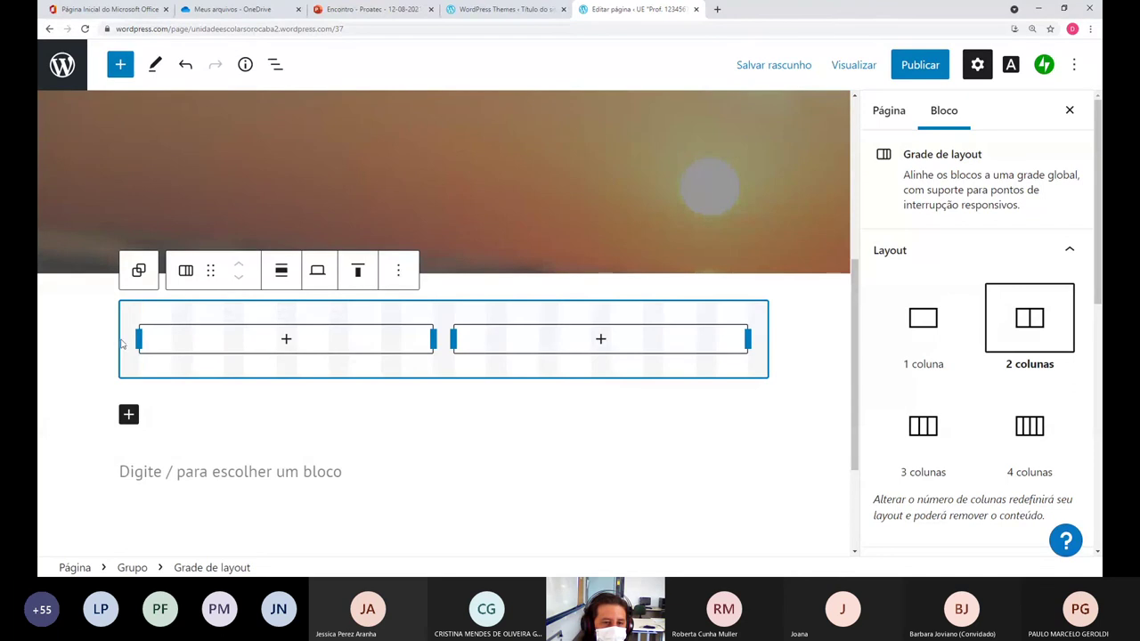
scroll(537, 369, "down", 1)
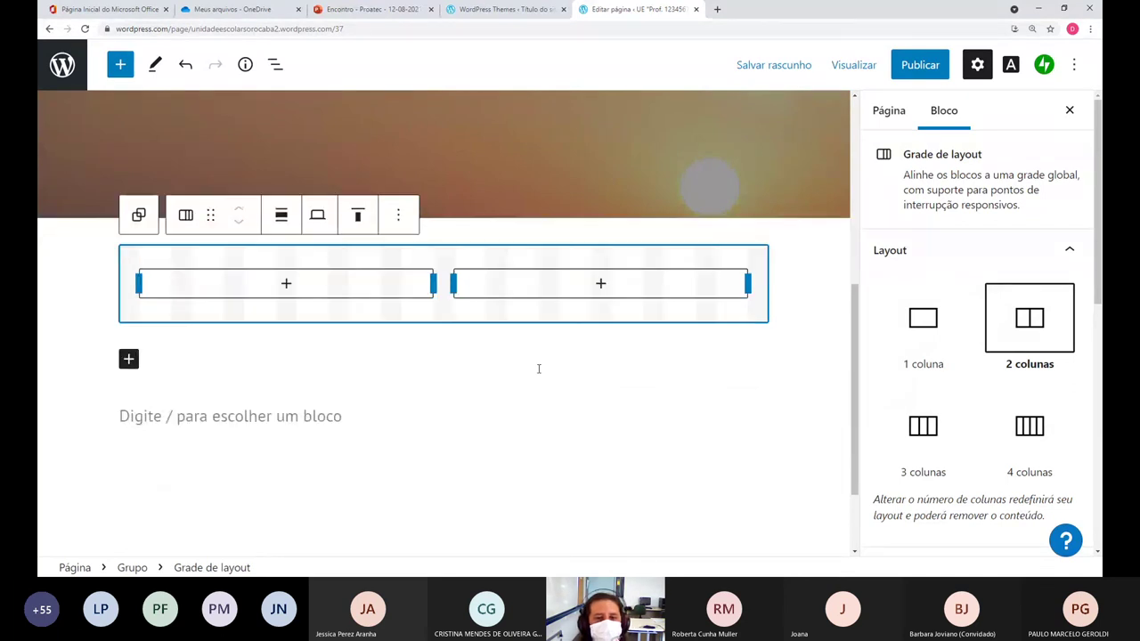
scroll(539, 392, "up", 2)
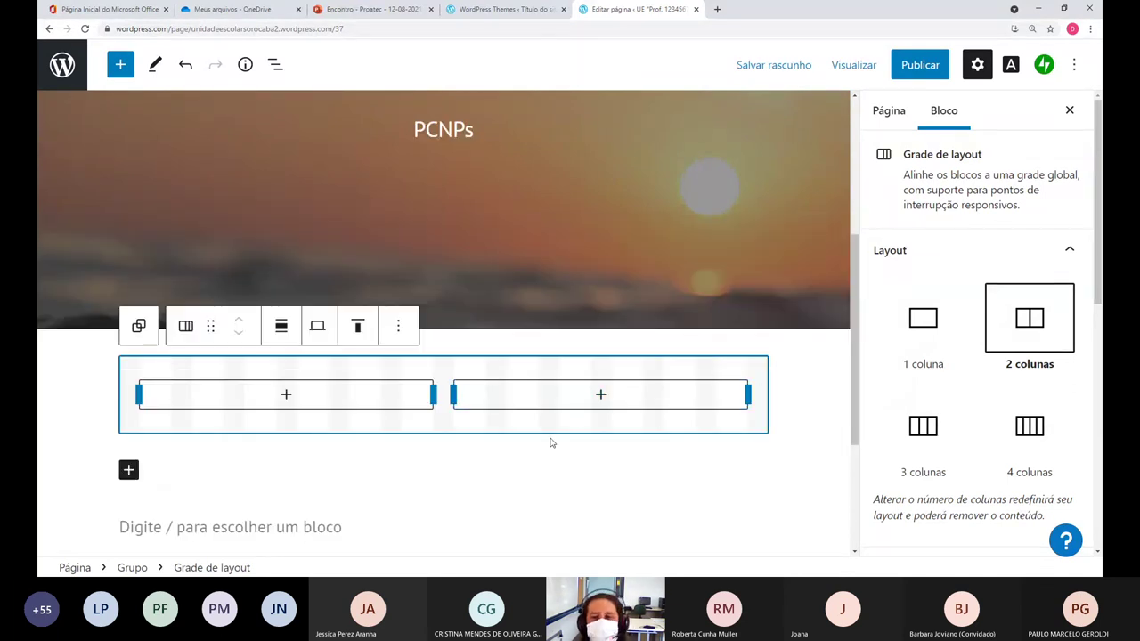
left_click_drag(751, 395, 748, 395)
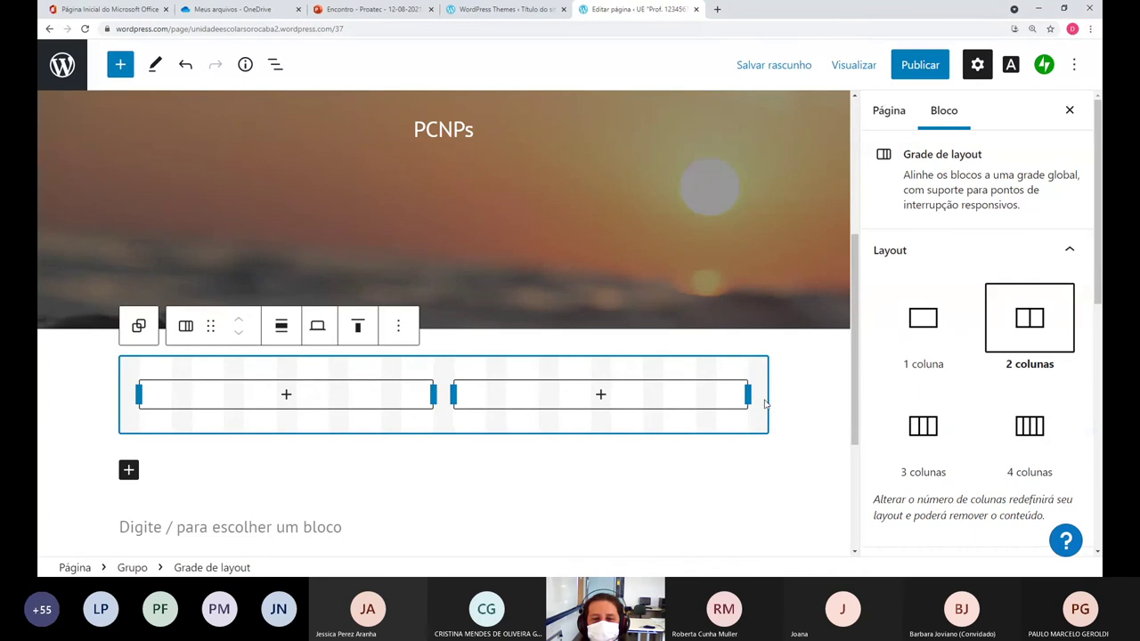
Set the Grupo block's alignment to Largura total
left_click(139, 326)
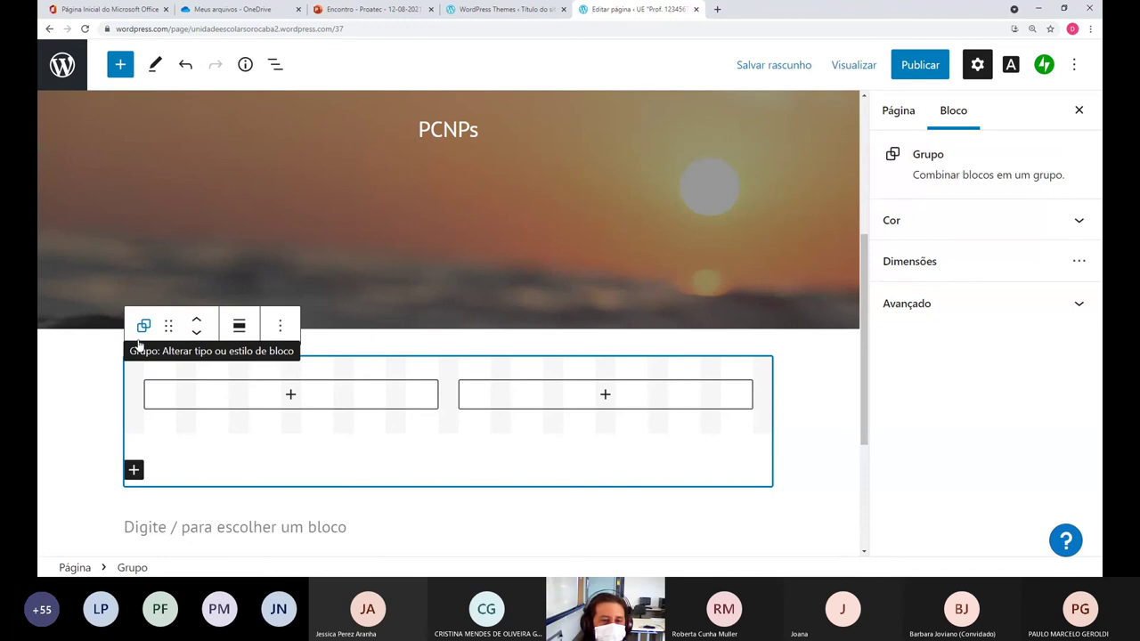
left_click(143, 329)
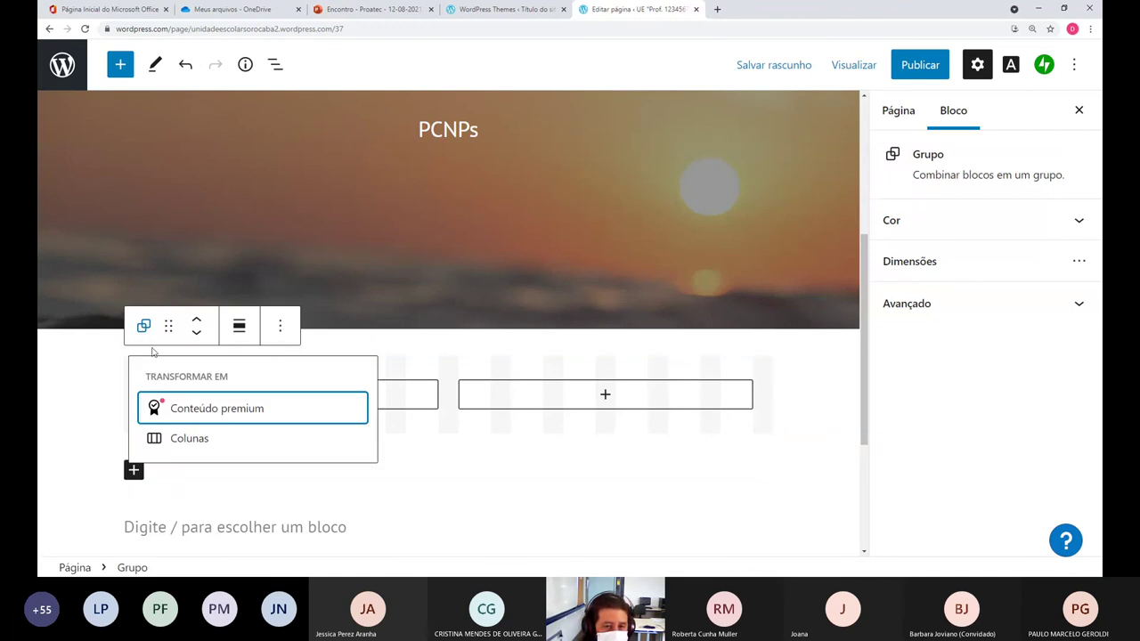
left_click(238, 326)
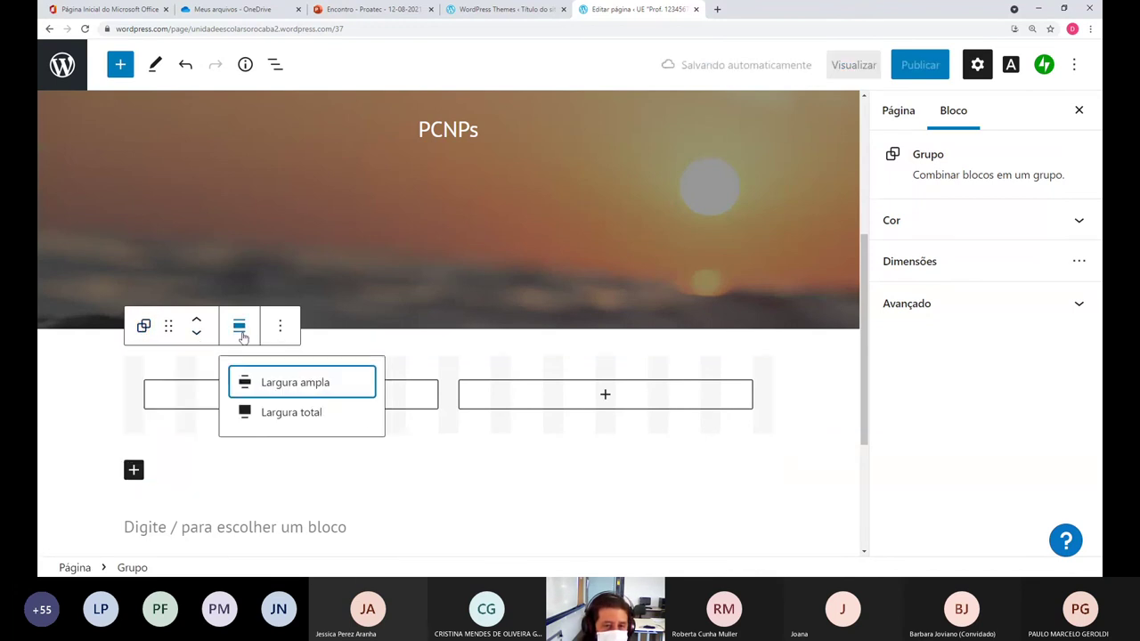
left_click(300, 415)
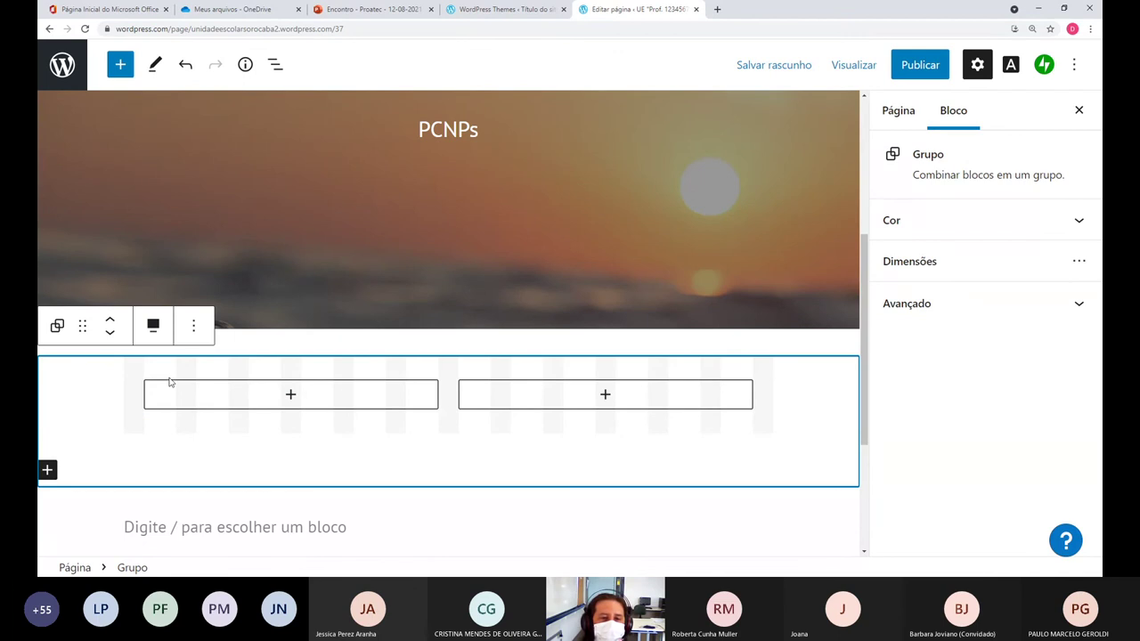
Select the Grade de layout through its left column and set it to Largura total
left_click(179, 418)
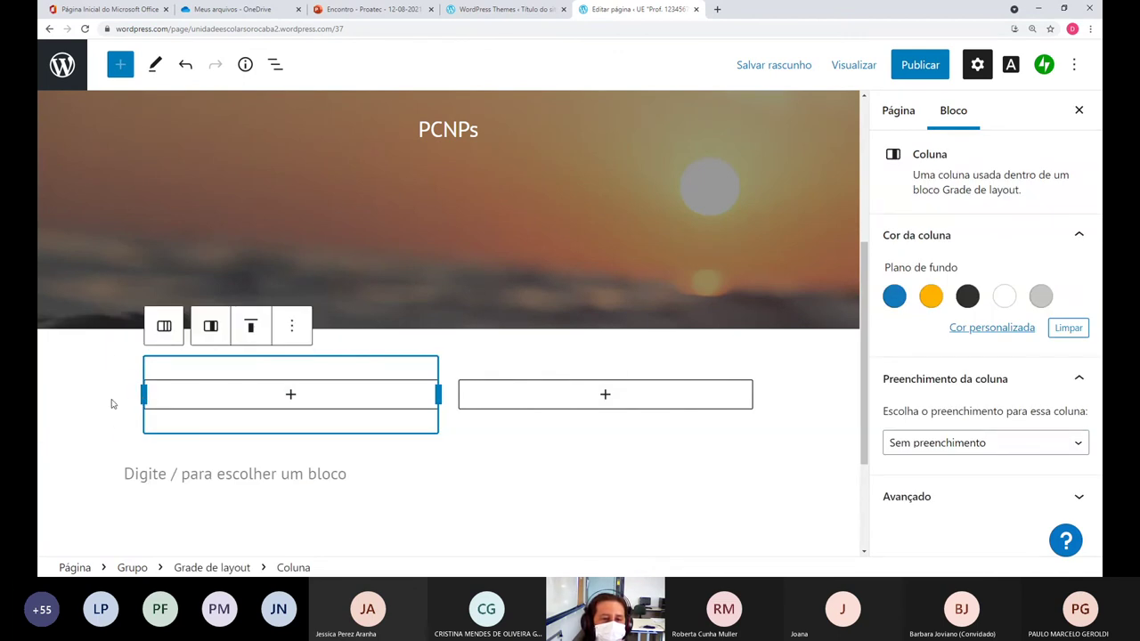
left_click(250, 327)
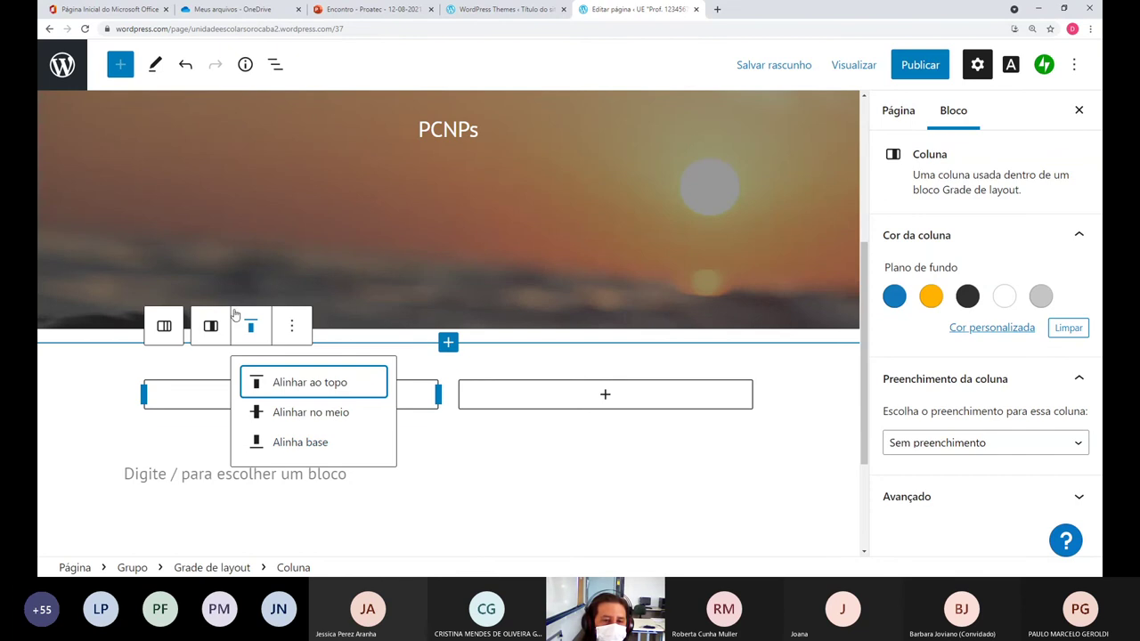
left_click(185, 391)
left_click(148, 414)
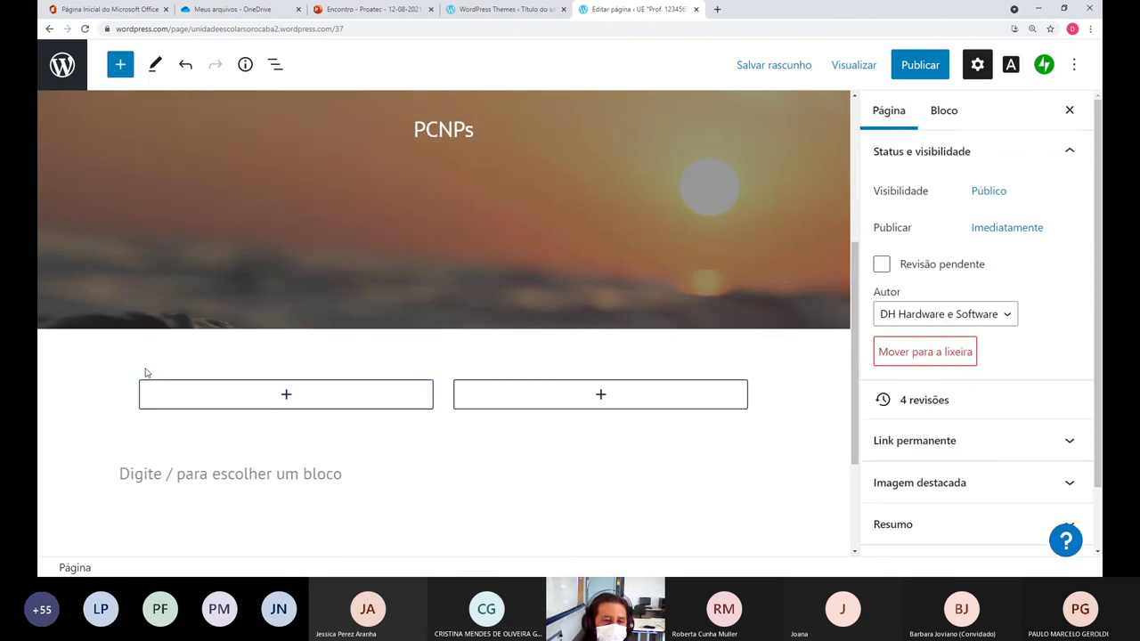
left_click(145, 372)
left_click(160, 327)
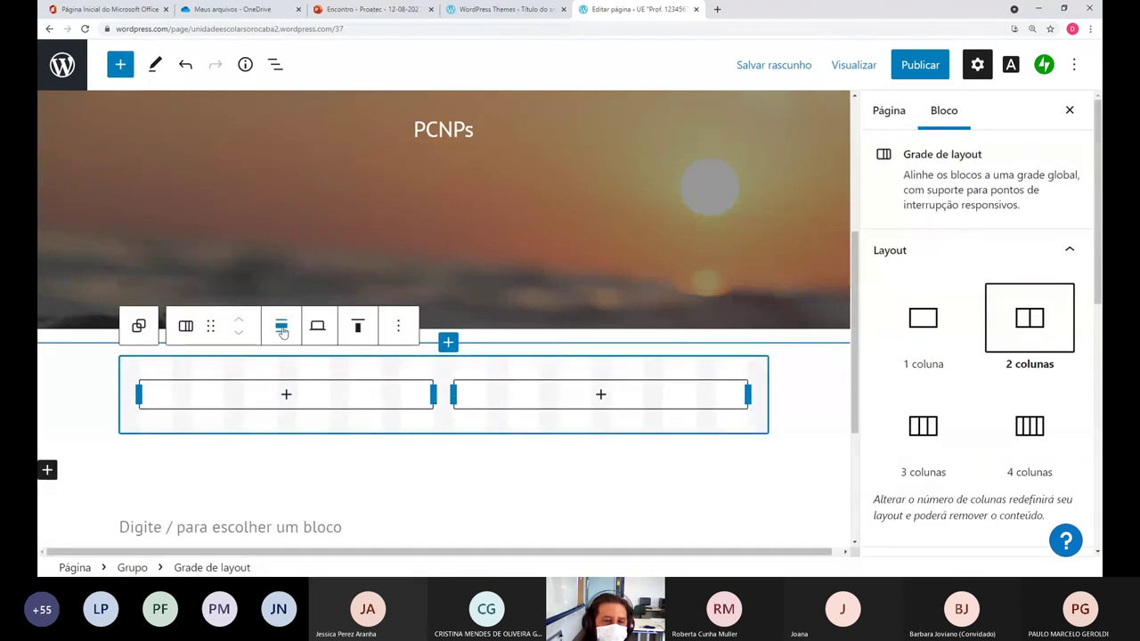
left_click(285, 326)
left_click(305, 377)
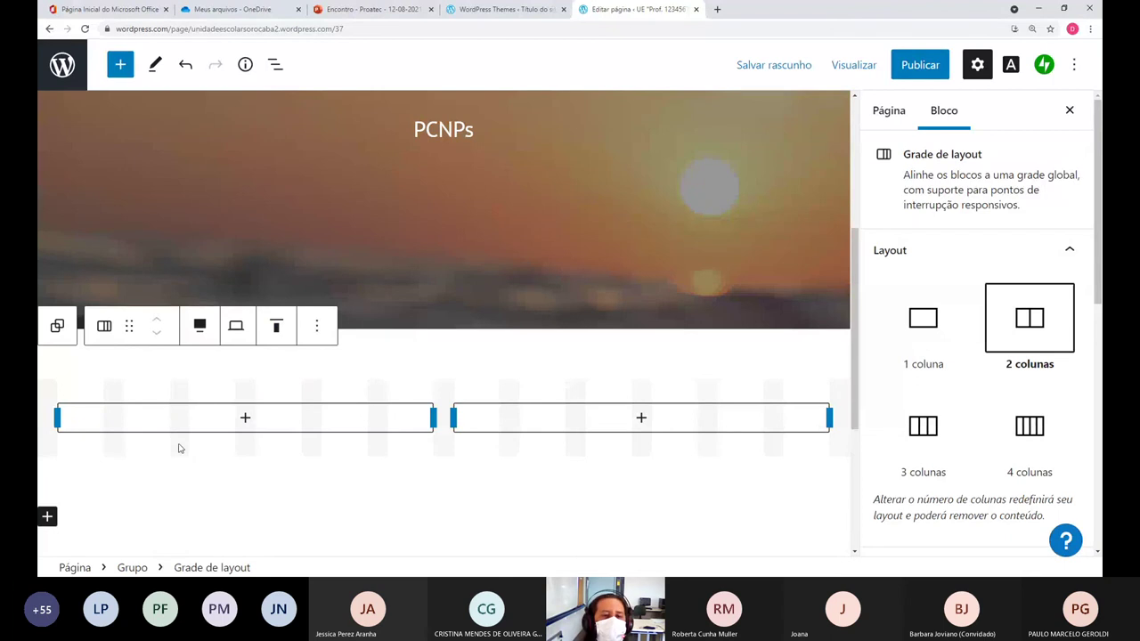
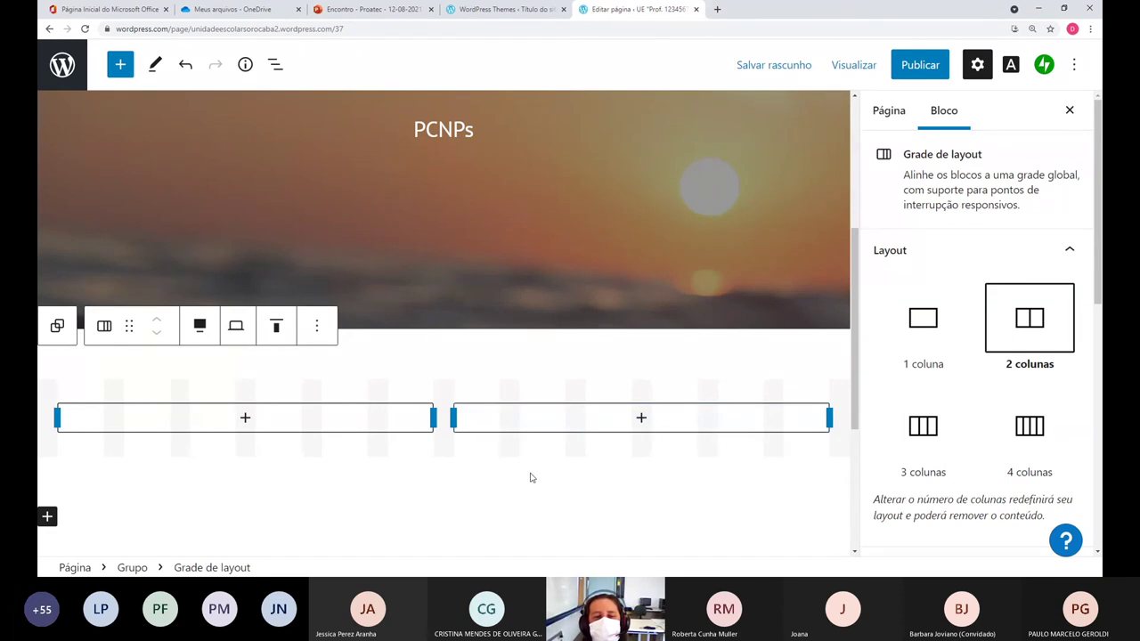
Add an Imagem block to the right column of the layout grid
left_click(537, 426)
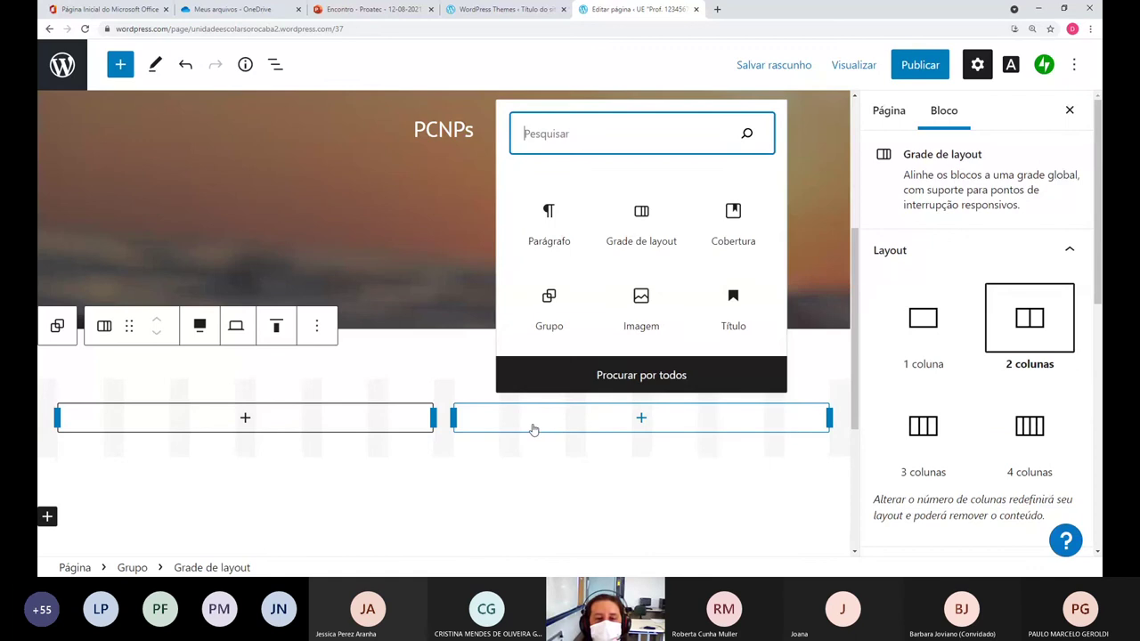
left_click(459, 418)
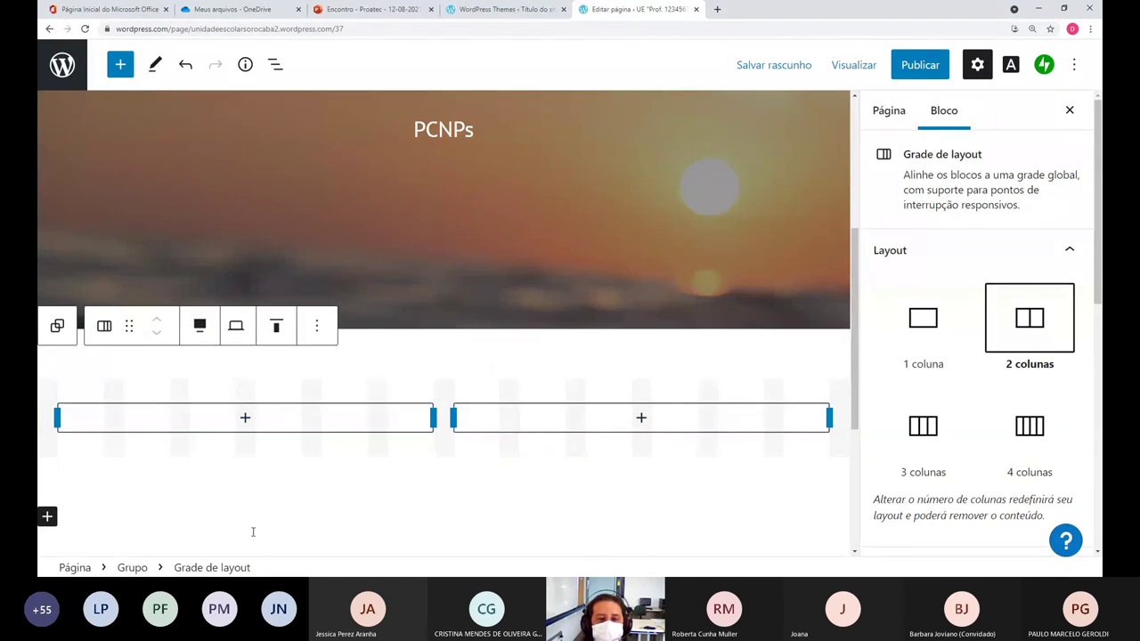
left_click(641, 418)
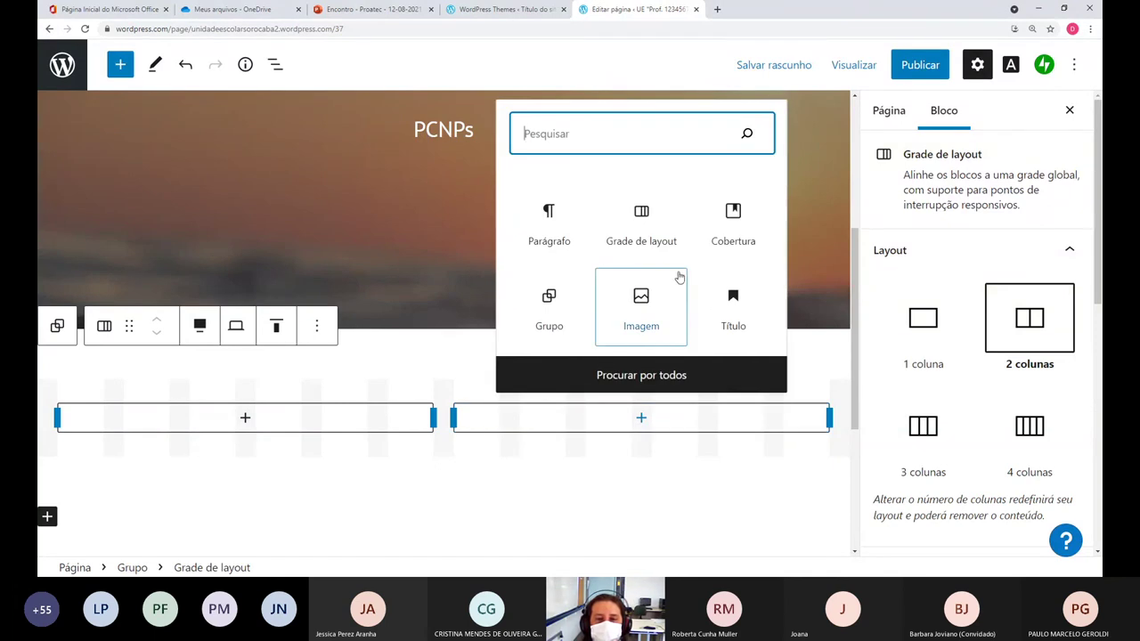
left_click(675, 322)
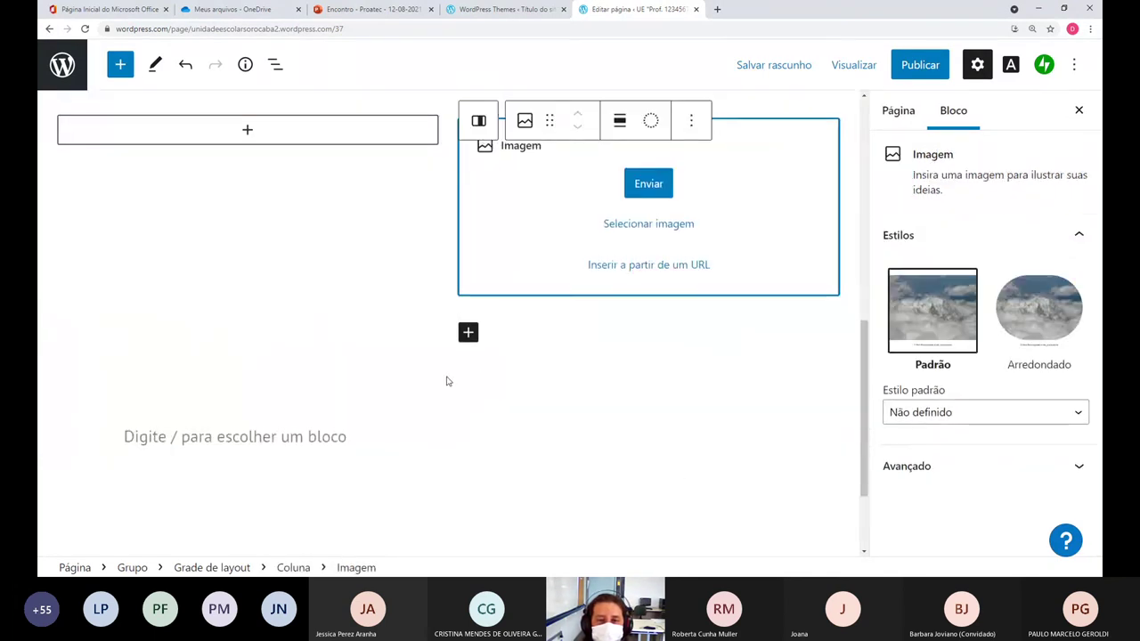
scroll(448, 381, "up", 1)
Add a Título heading with a Parágrafo block beneath it in the left column
left_click(247, 237)
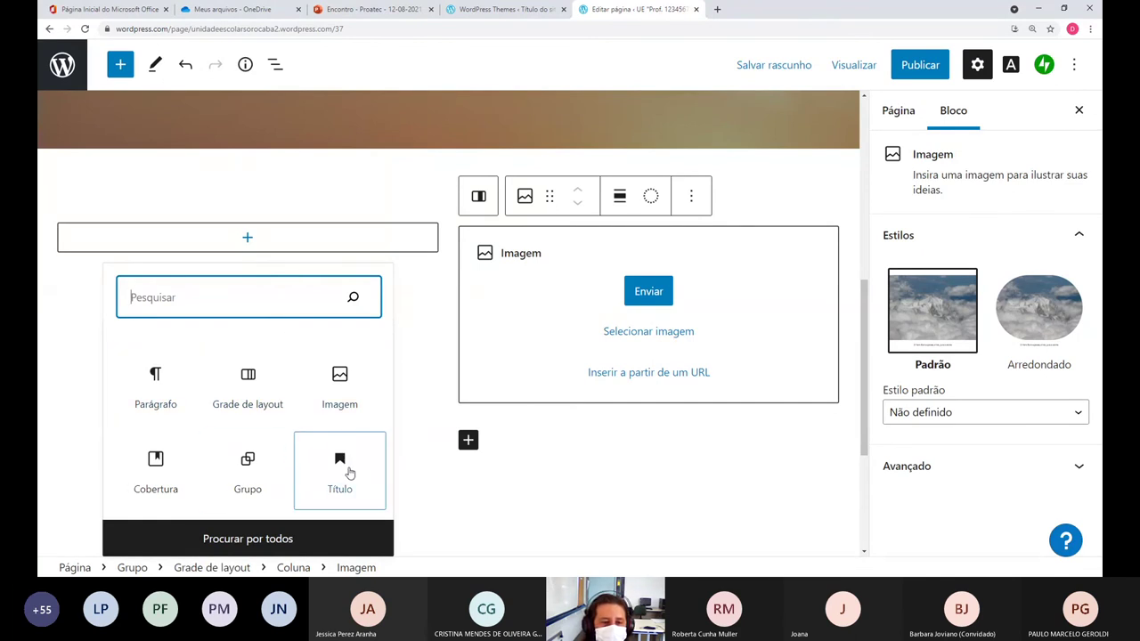
left_click(339, 469)
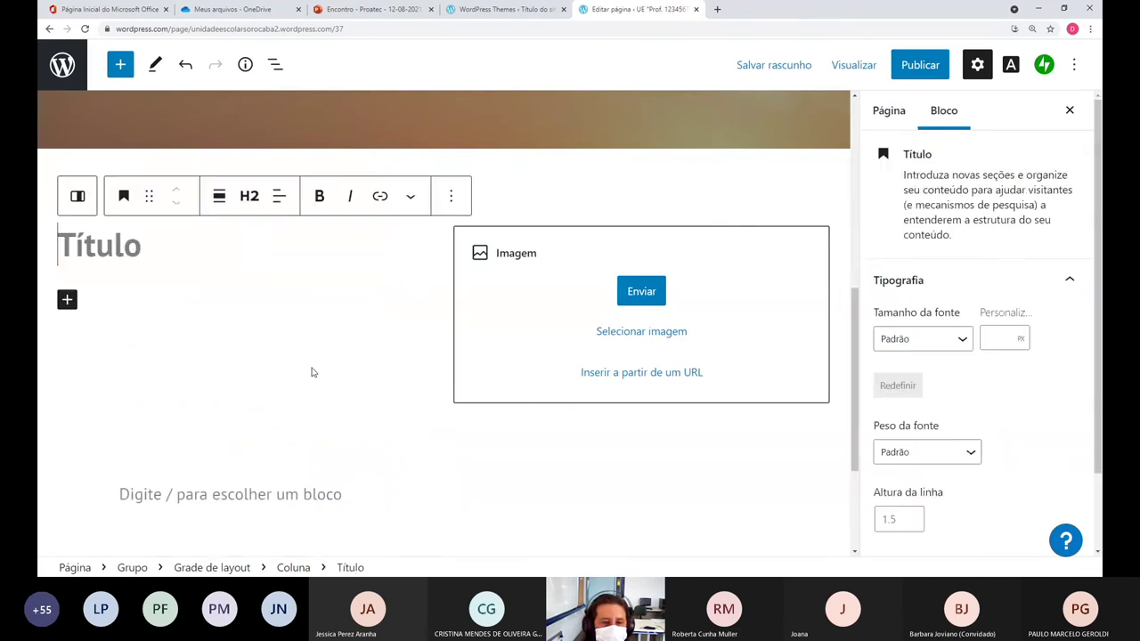
left_click(67, 301)
left_click(100, 445)
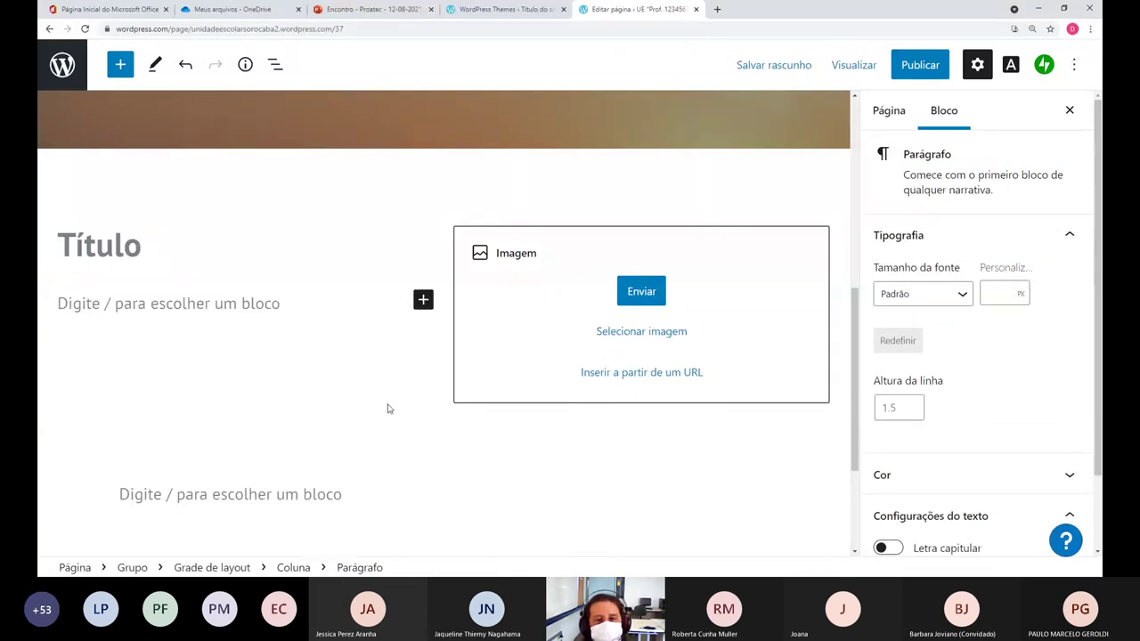
left_click(420, 245)
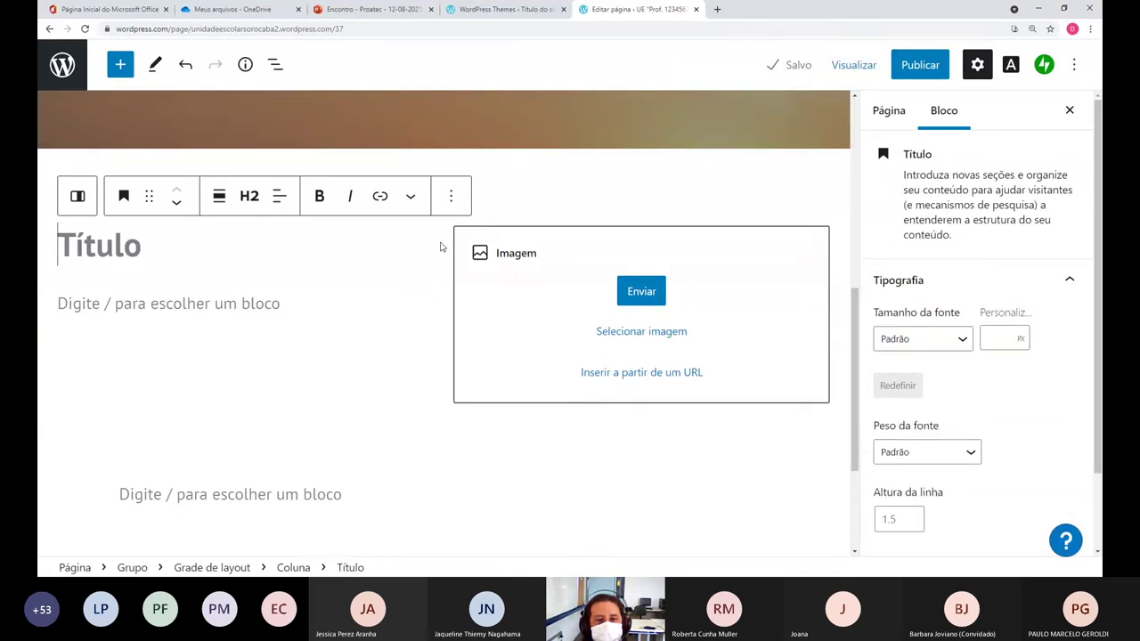
left_click(440, 246)
Narrow the image column to span 4 grid units after a 2-unit offset
left_click_drag(439, 308, 592, 309)
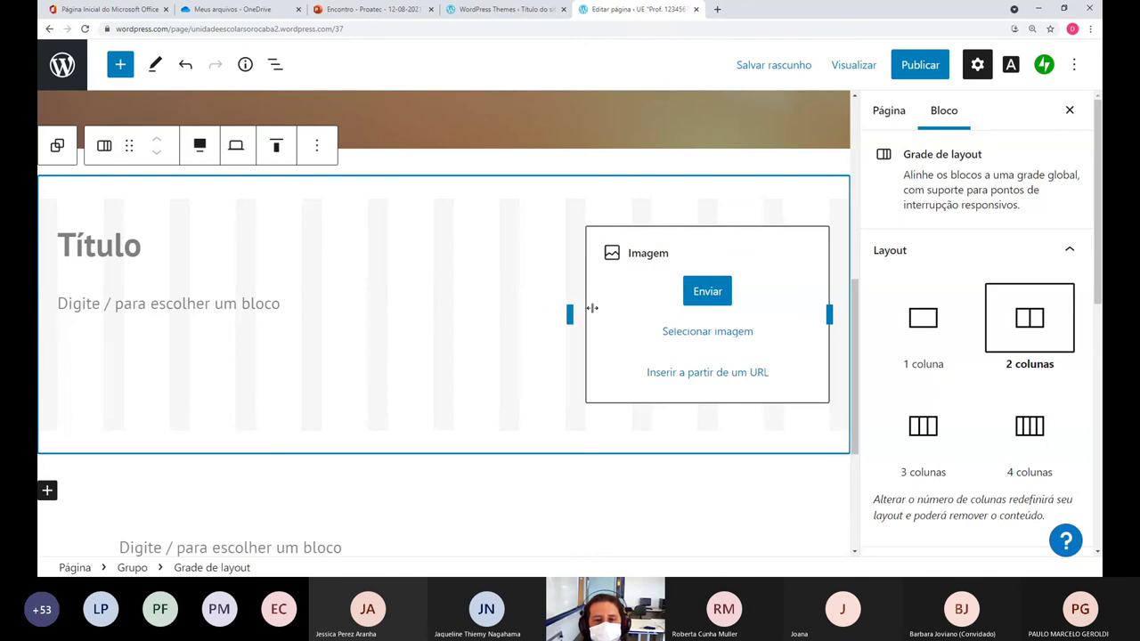
scroll(980, 285, "down", 6)
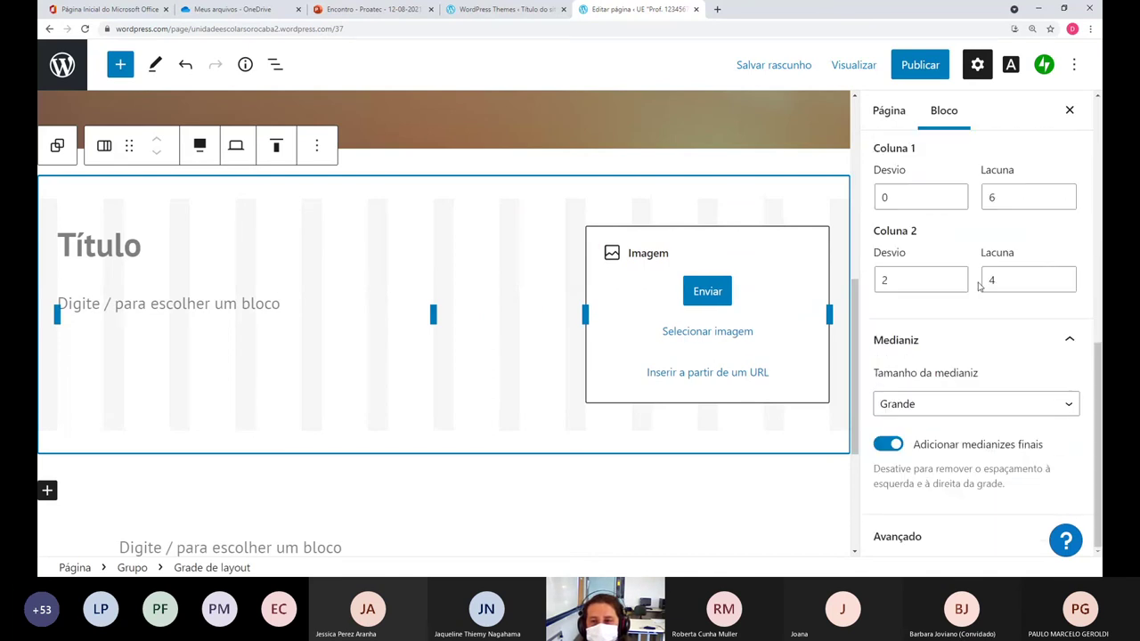
scroll(980, 285, "up", 1)
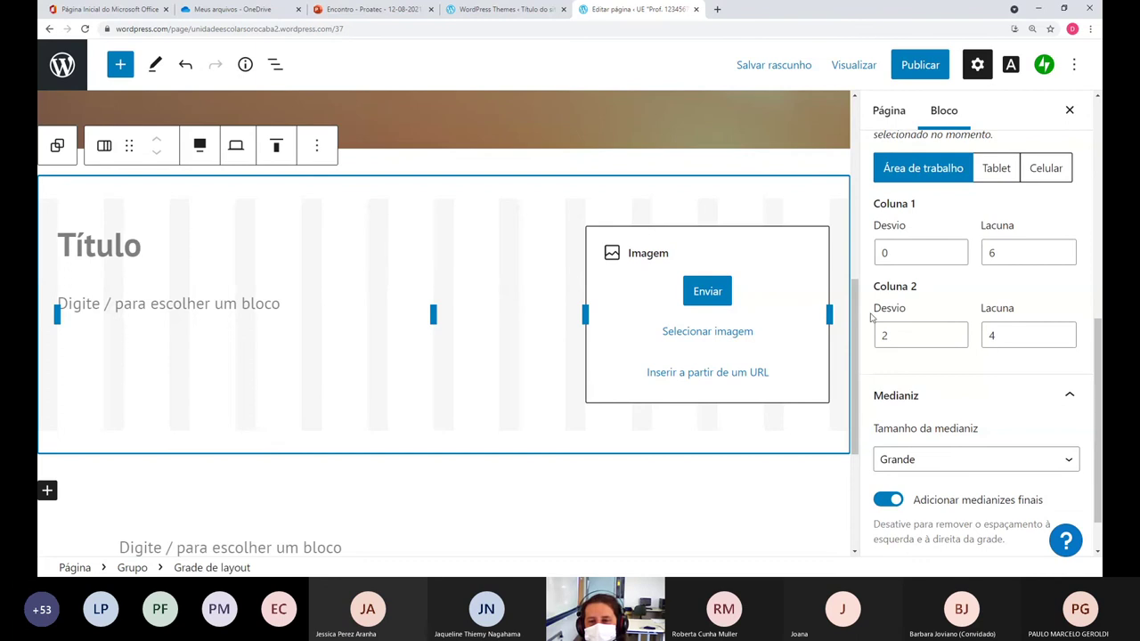
scroll(978, 288, "up", 6)
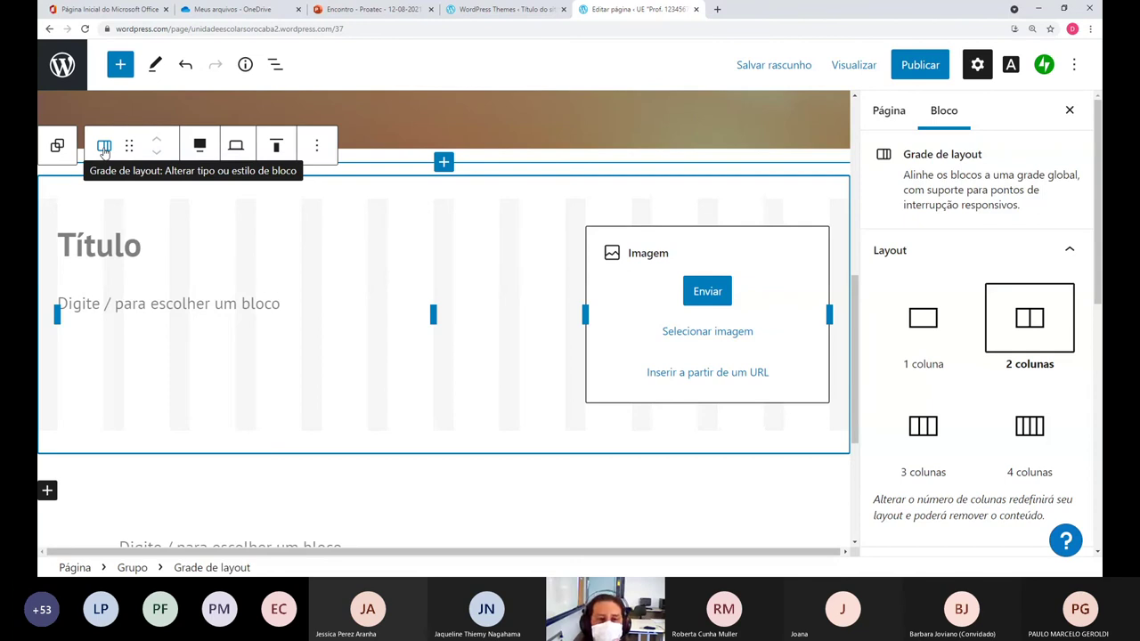
scroll(962, 292, "down", 8)
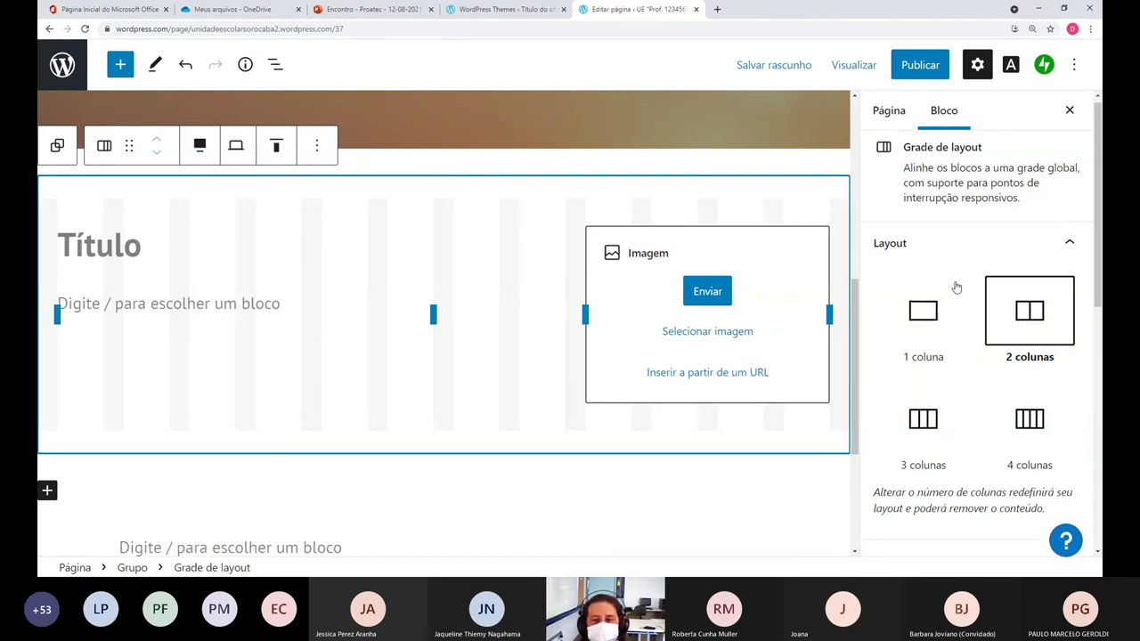
scroll(962, 291, "up", 1)
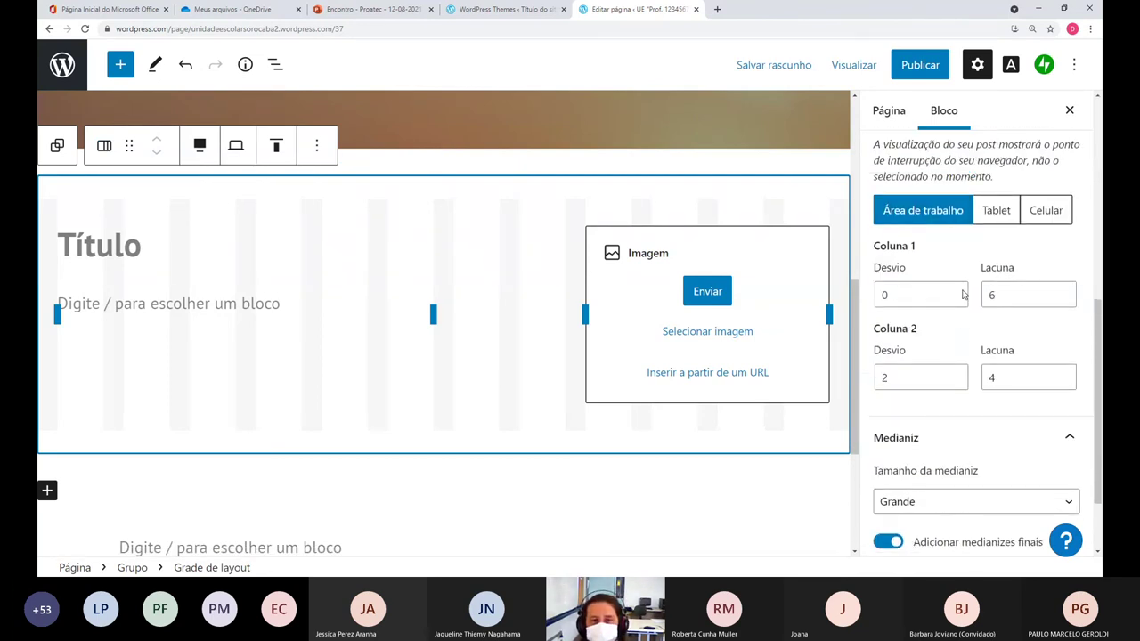
left_click(278, 67)
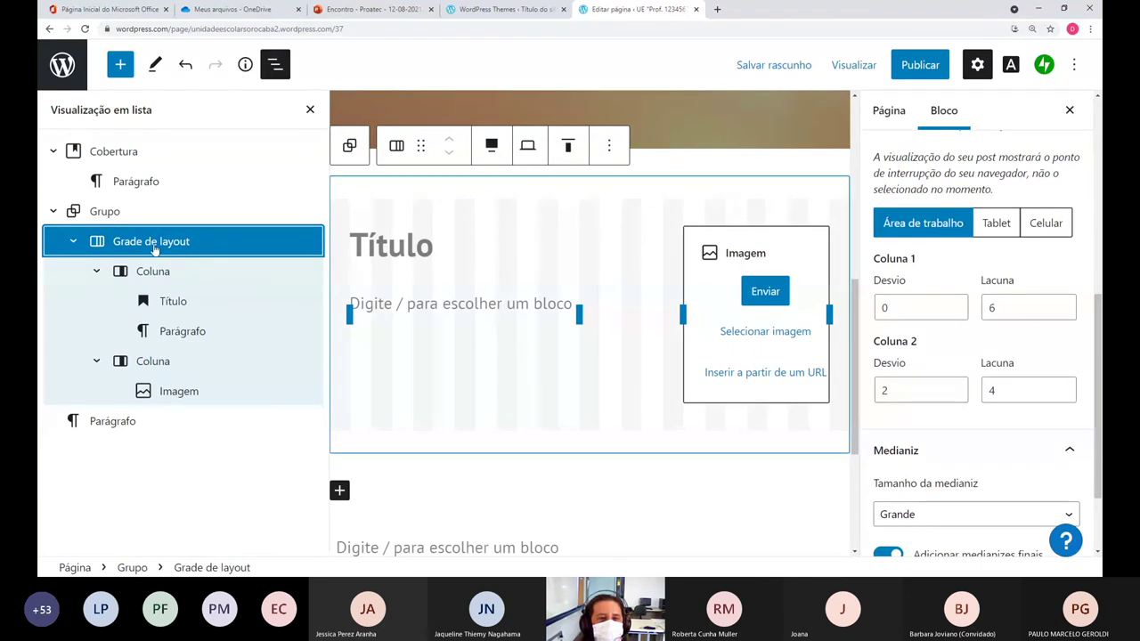
left_click(278, 70)
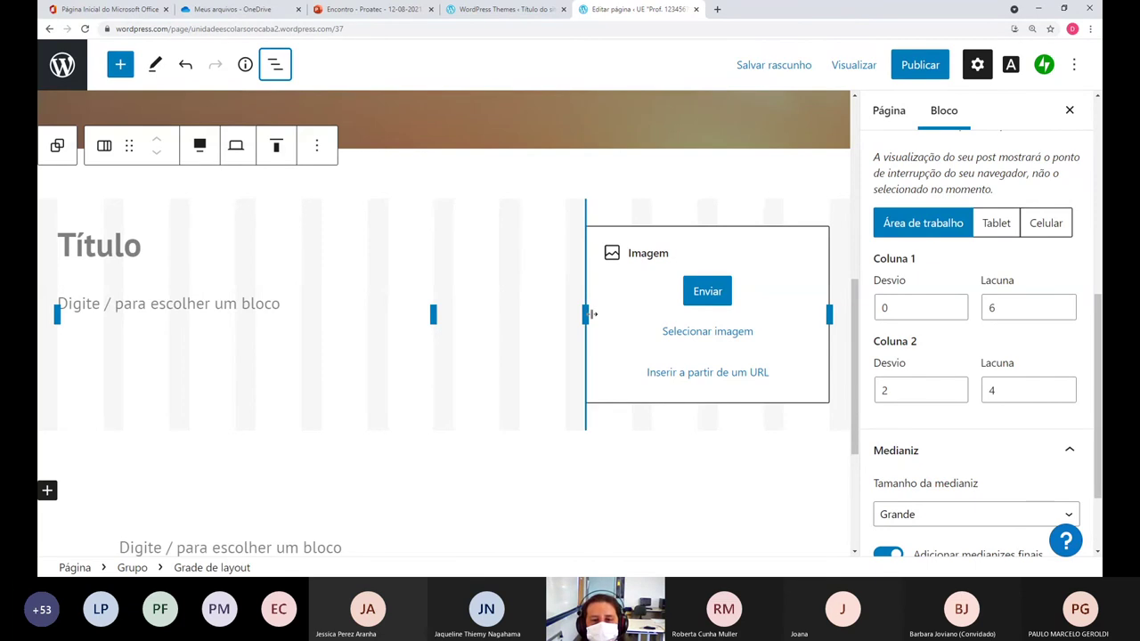
scroll(930, 331, "down", 2)
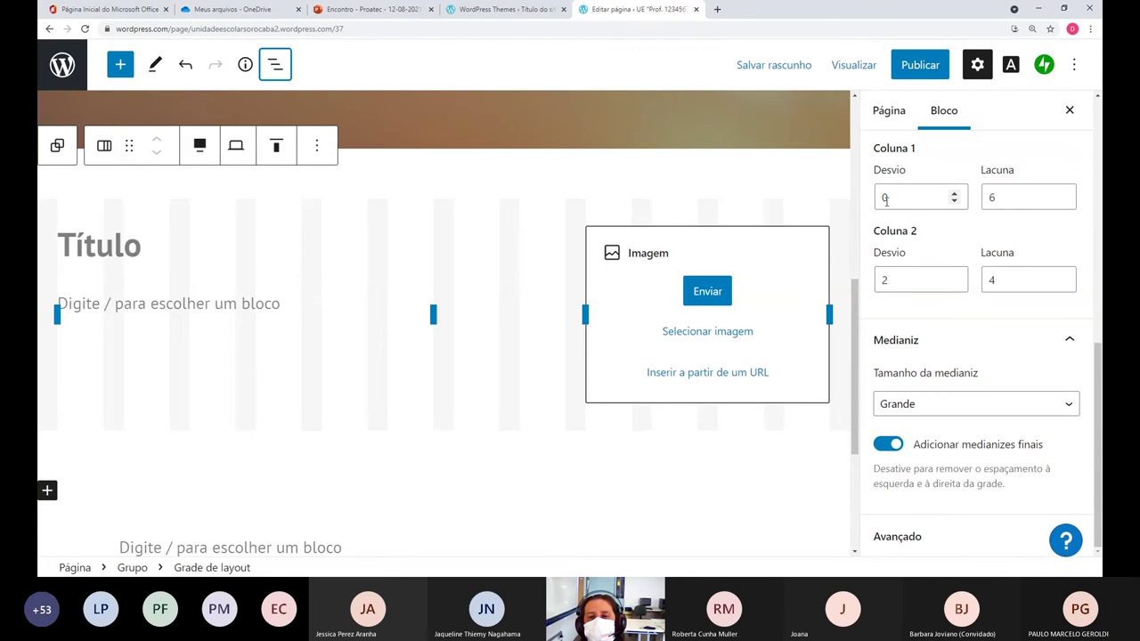
Resize the columns to a 9-unit text column and 3-unit image column, both offset 0
left_click_drag(57, 314, 117, 321)
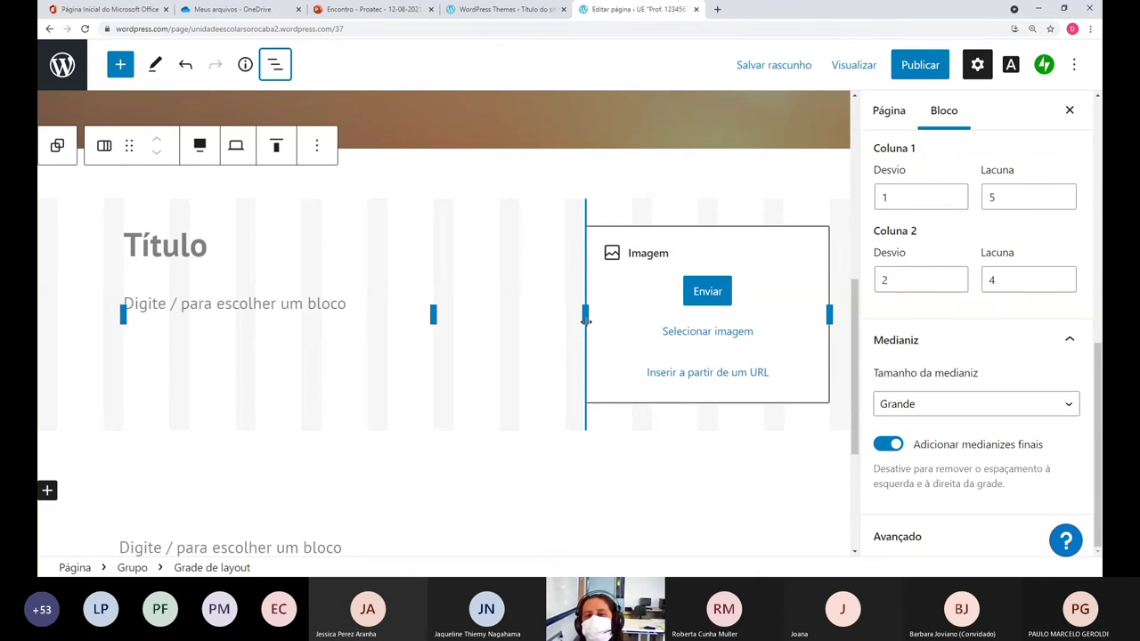
mouse_move(586, 319)
left_mouse_down()
mouse_move(710, 318)
mouse_move(633, 316)
mouse_move(654, 330)
mouse_move(633, 318)
mouse_move(651, 314)
mouse_move(586, 316)
left_mouse_up()
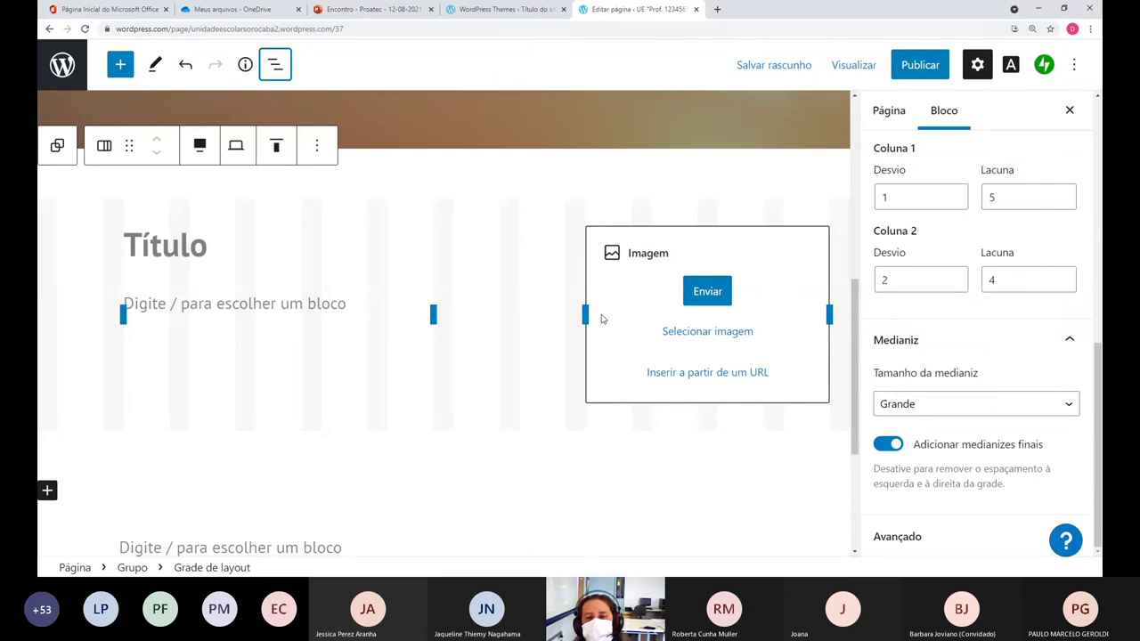
left_click_drag(585, 313, 623, 334)
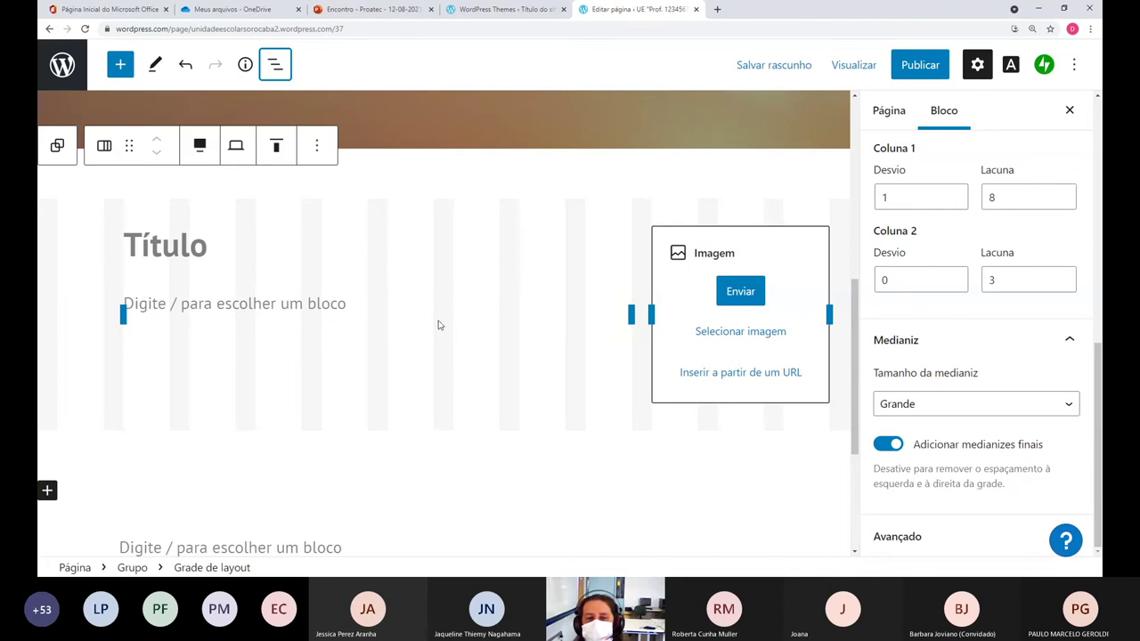
left_click_drag(122, 312, 59, 321)
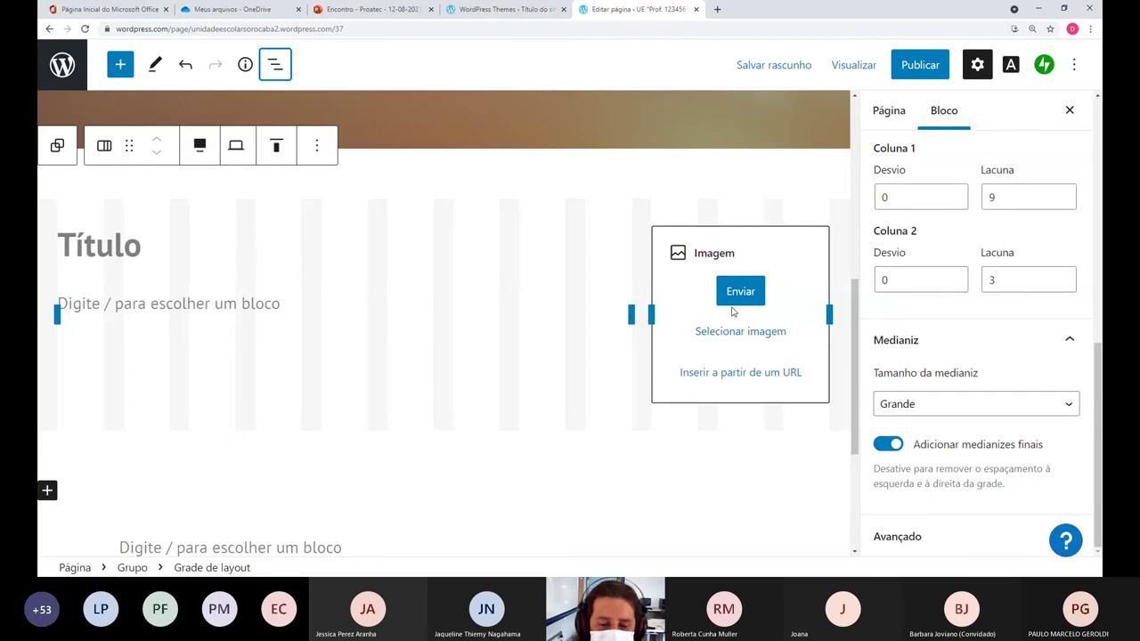
left_click(723, 299)
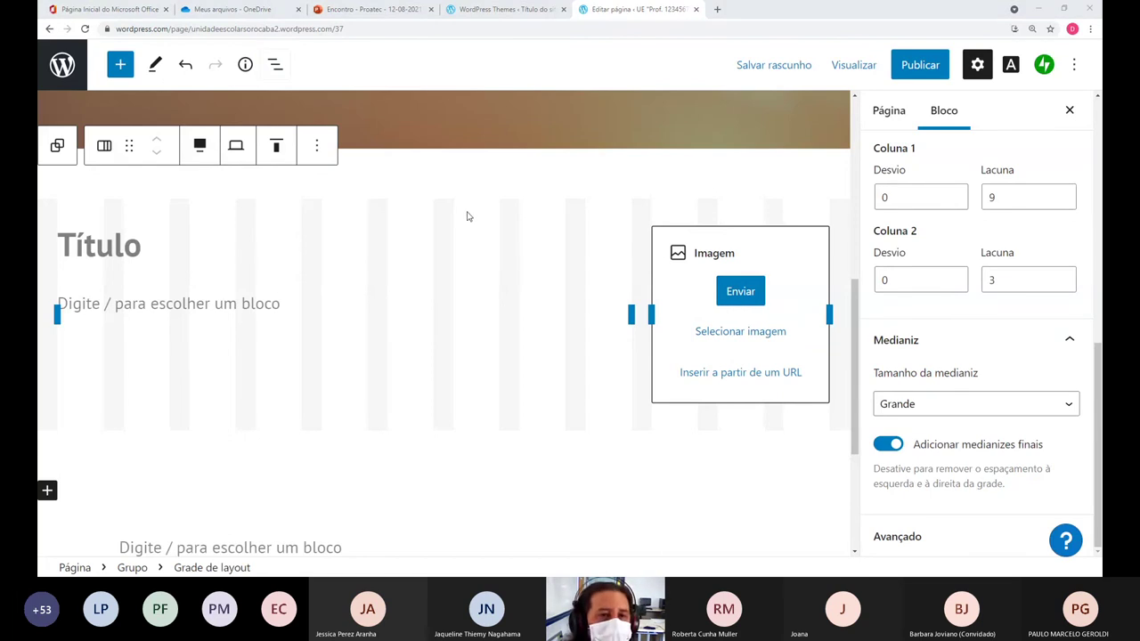
key("Escape")
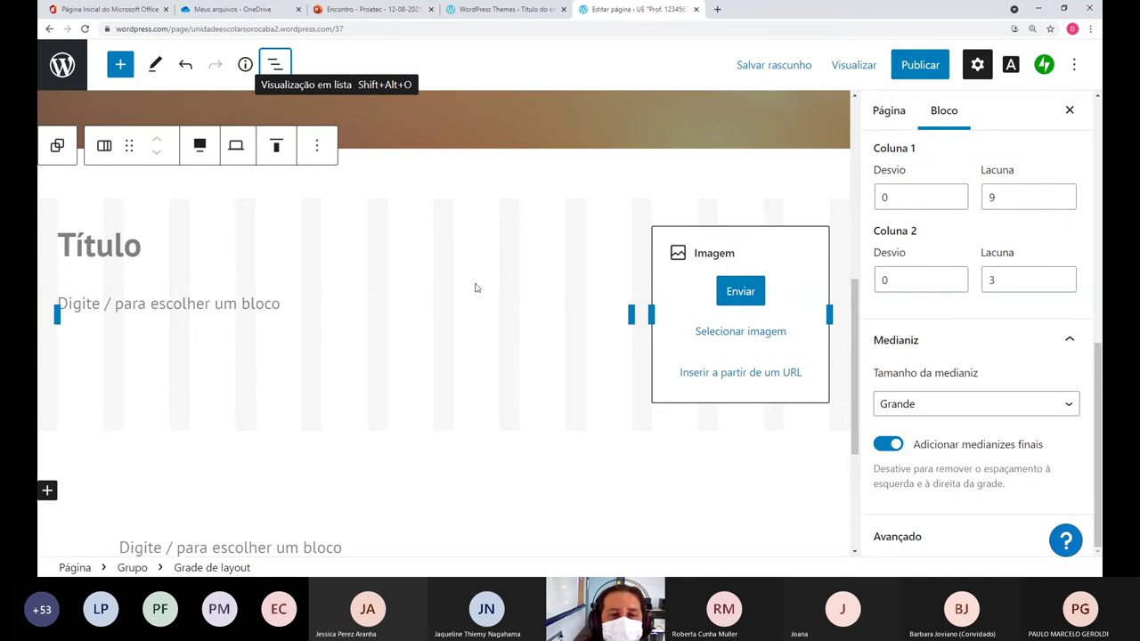
Select the outer Grupo block and switch its Cor de fundo options to Gradiente
left_click(134, 208)
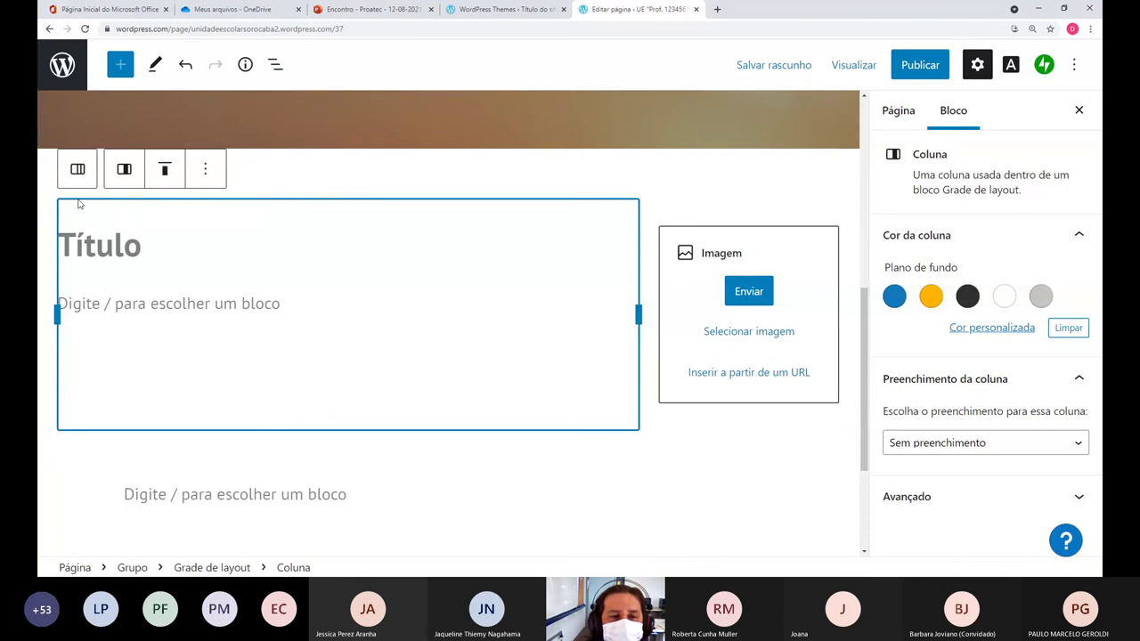
left_click(79, 168)
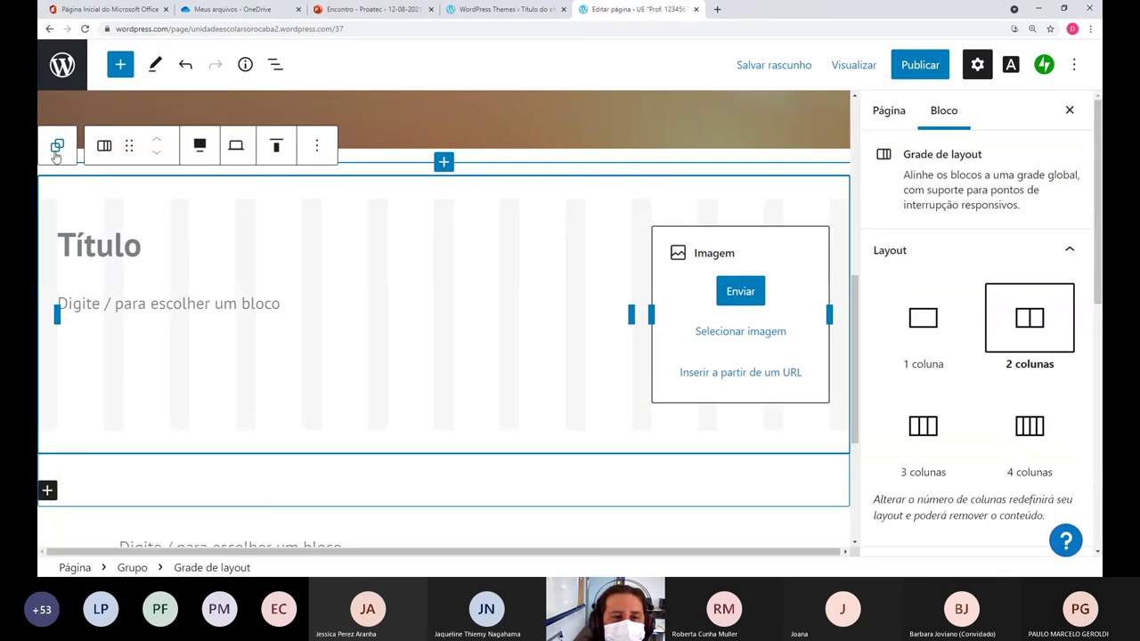
left_click(57, 150)
left_click(950, 221)
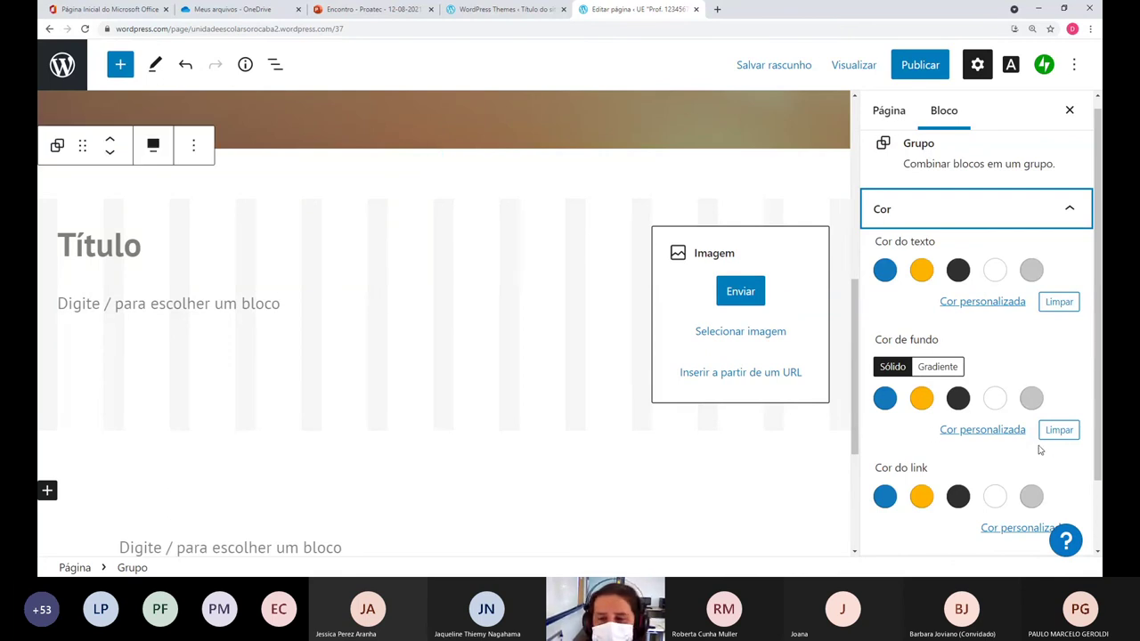
left_click(998, 437)
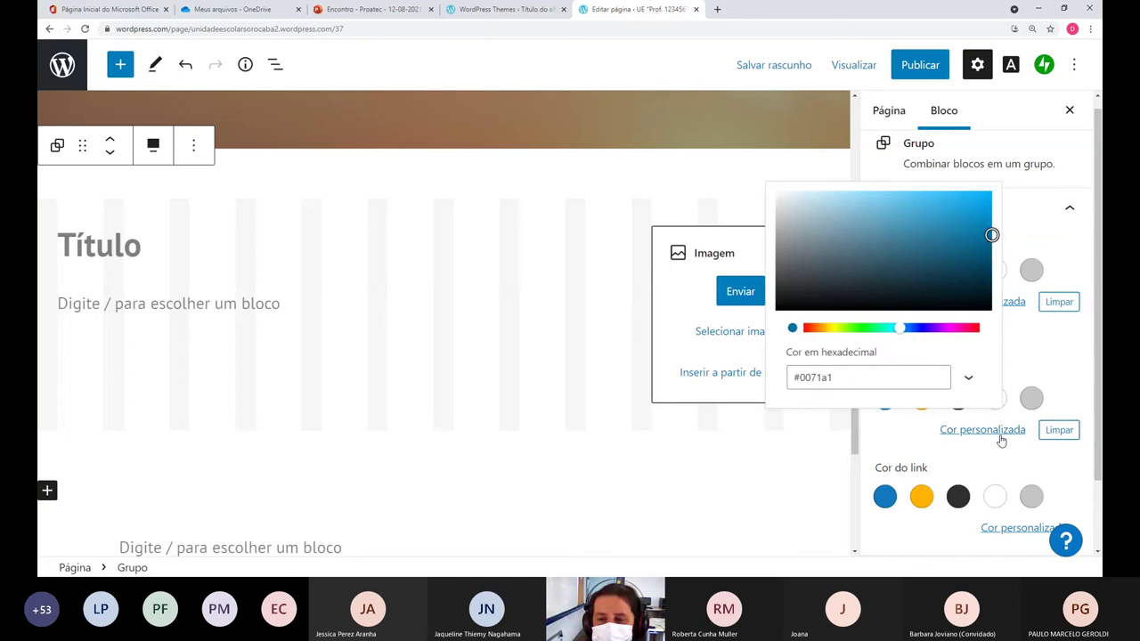
left_click(987, 454)
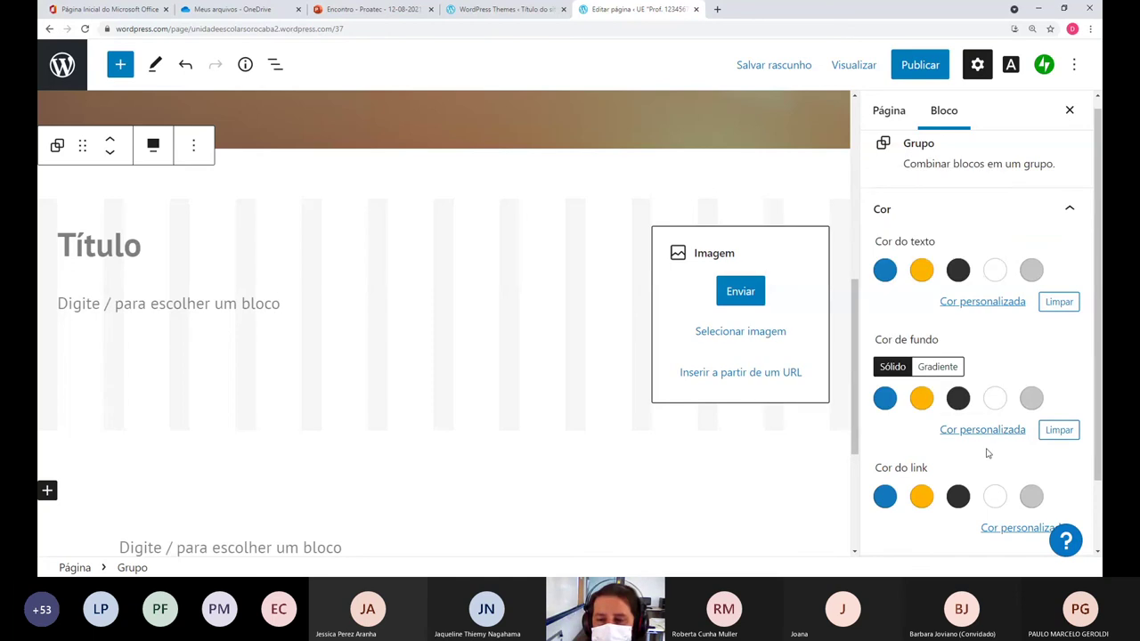
left_click(942, 372)
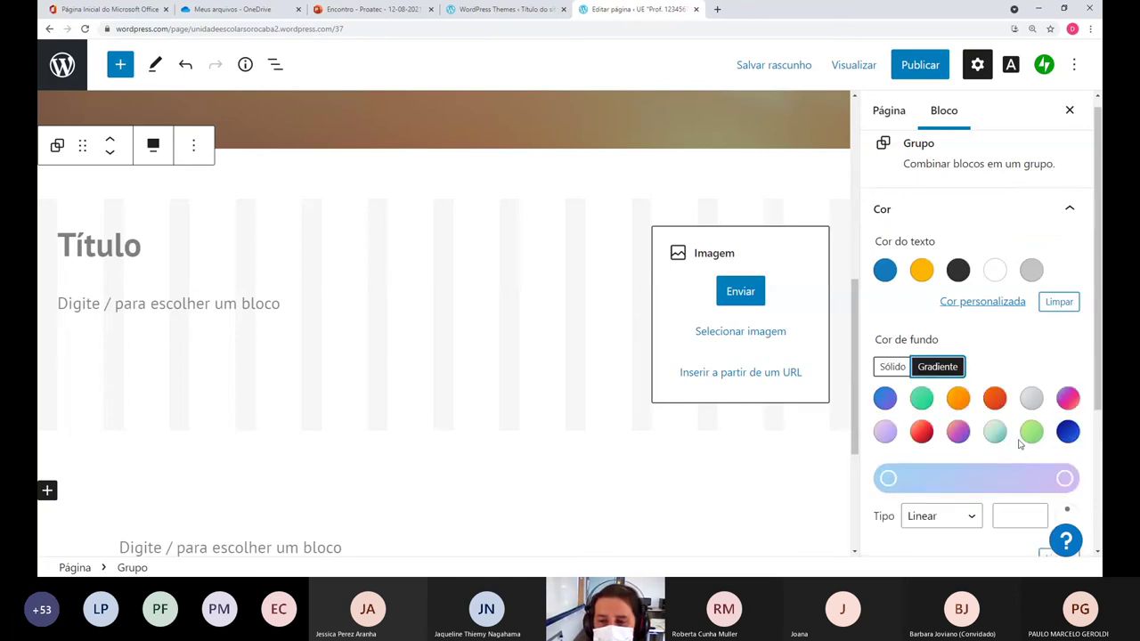
Try several gradient swatches, then apply the blue-to-purple gradient background
left_click(1031, 433)
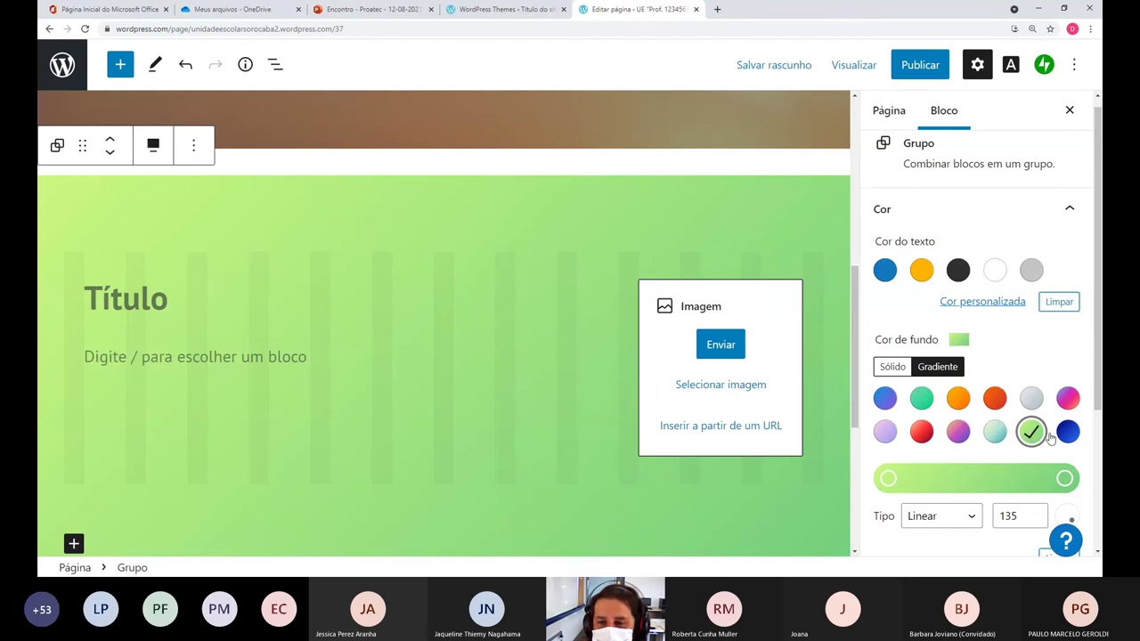
left_click(1066, 433)
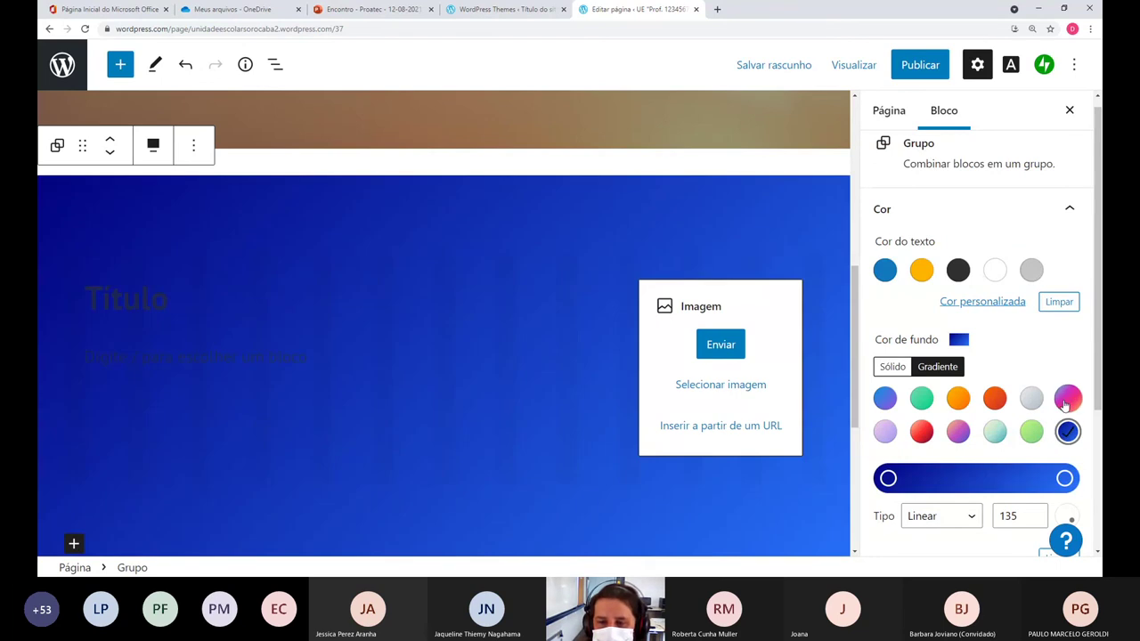
left_click(1067, 399)
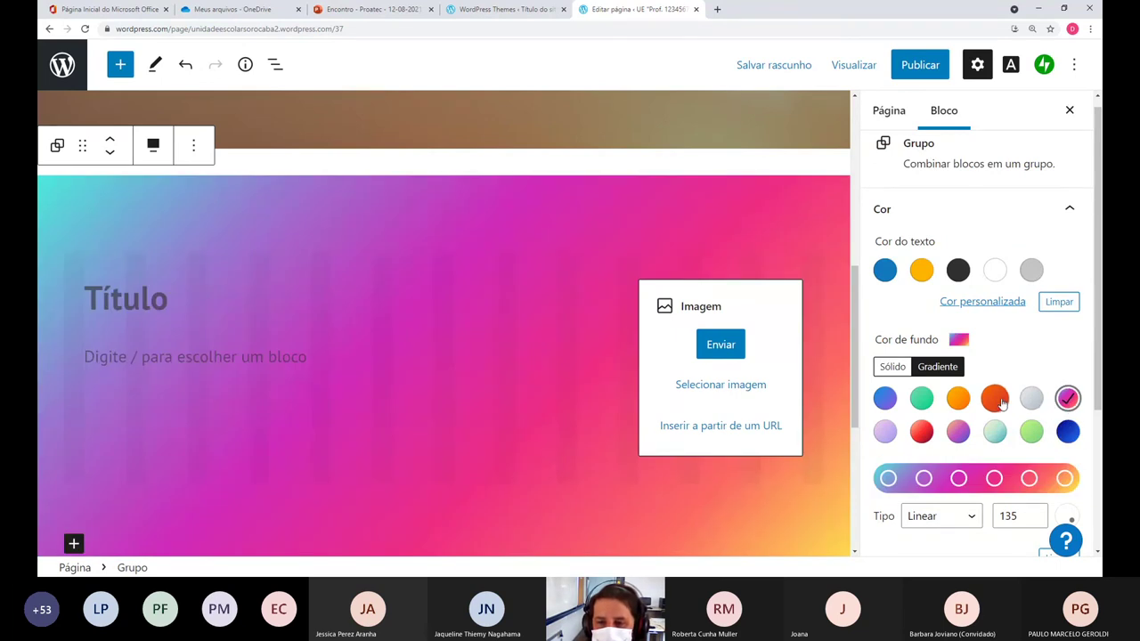
left_click(994, 398)
left_click(962, 401)
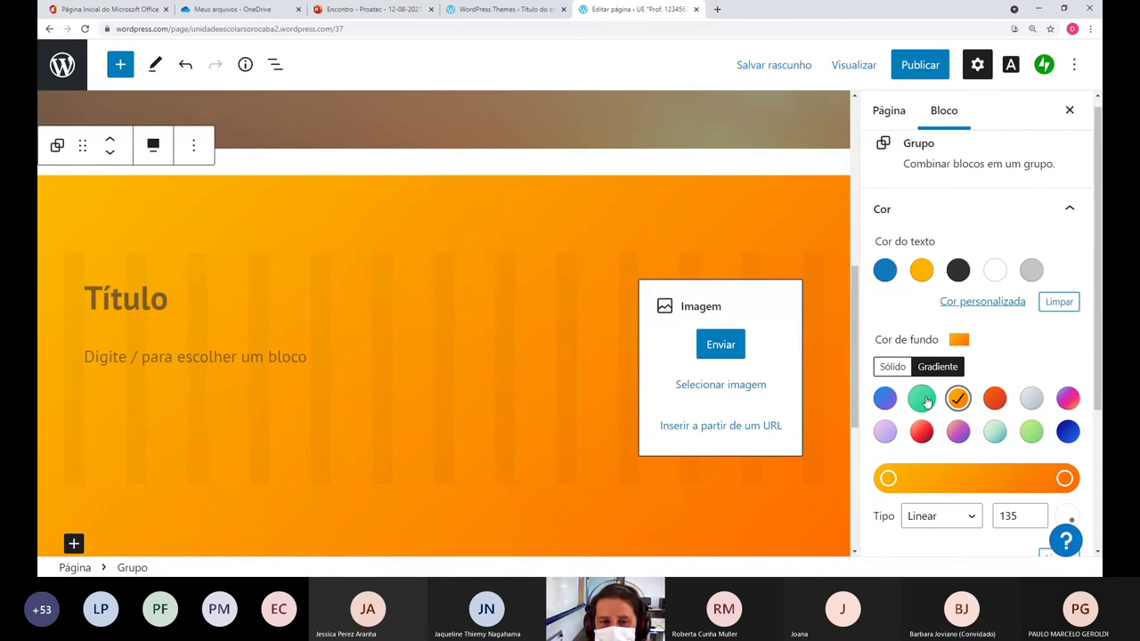
left_click(920, 400)
left_click(886, 400)
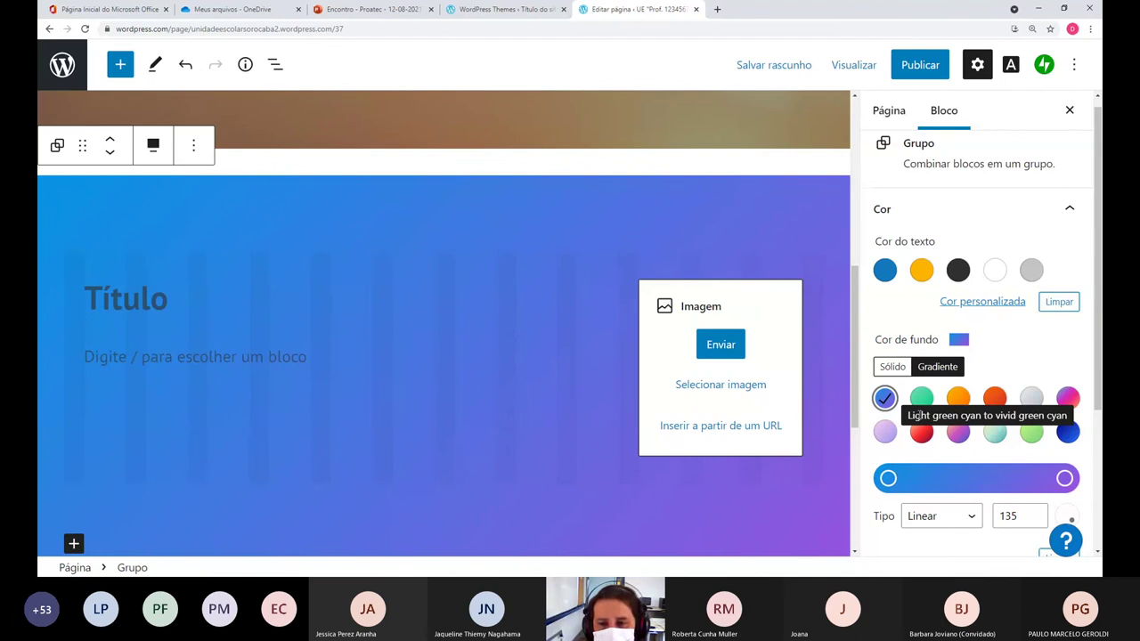
left_click(712, 348)
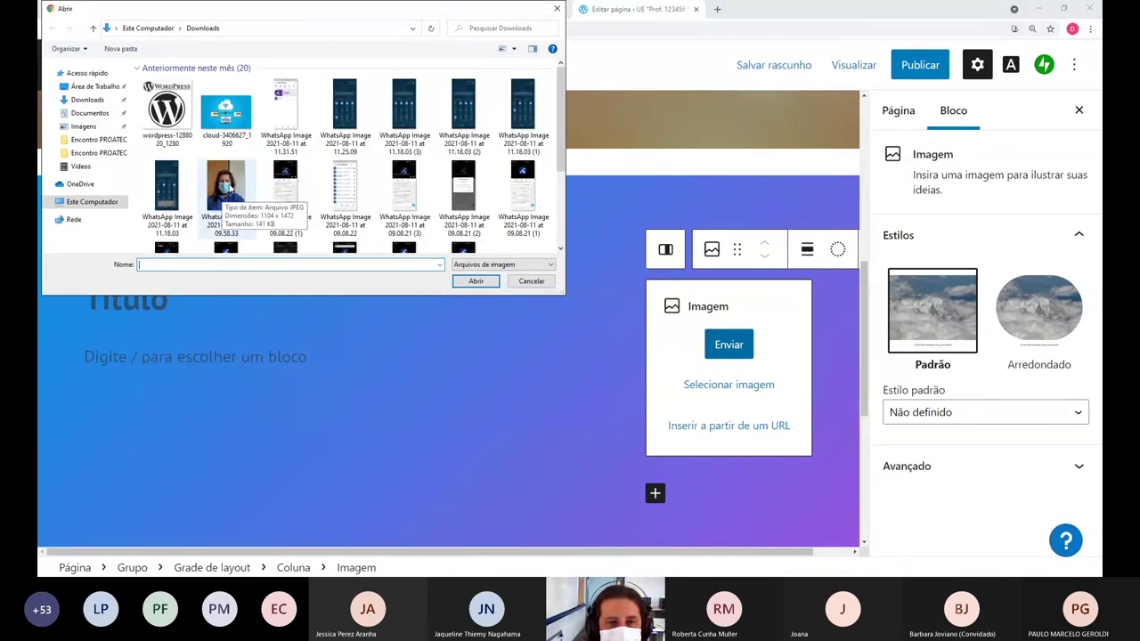
Insert the teacher's photo from the Encontro PROATEC - 26-08-21 folder into the image block
left_click(80, 153)
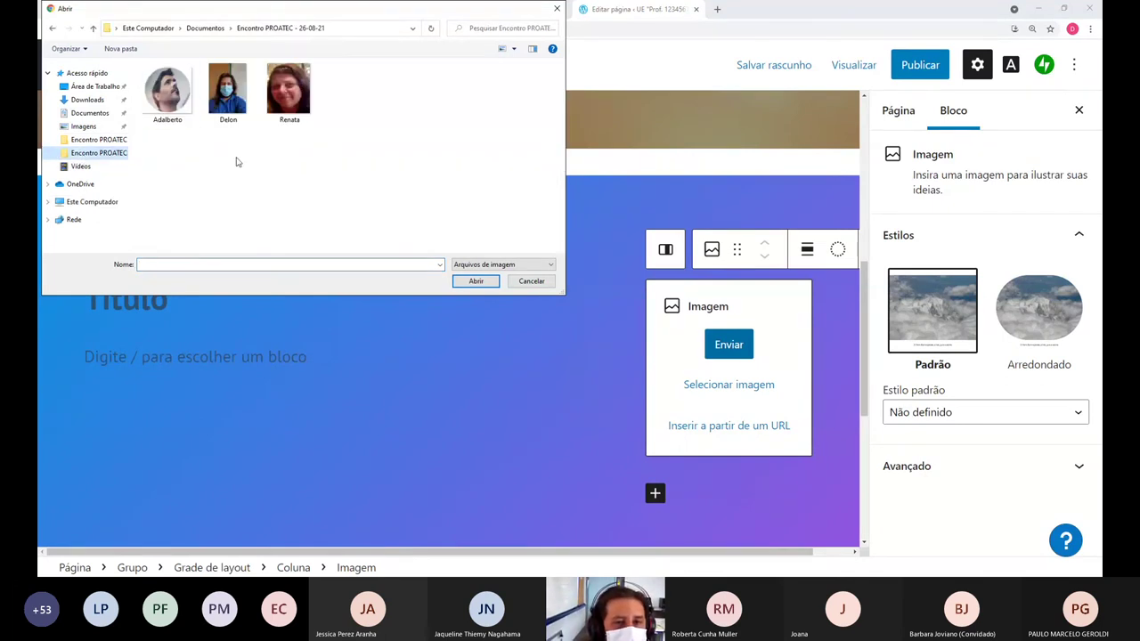
left_click(171, 96)
double_click(171, 95)
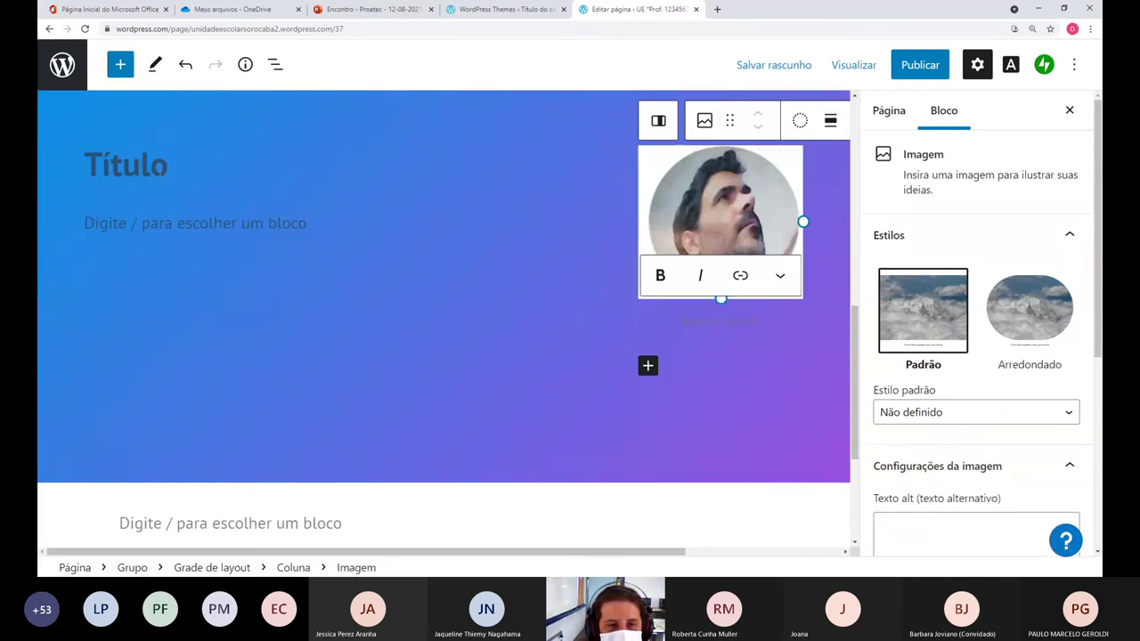
left_click(293, 183)
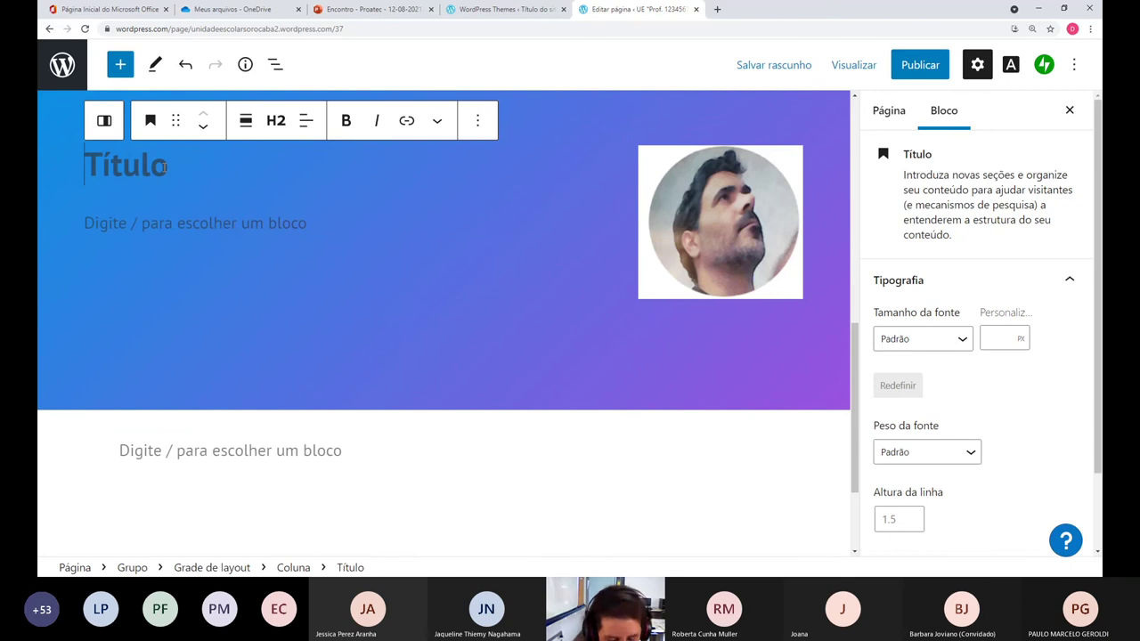
Paste 'PCNP Matemática' as the card title and the teacher's name and e-mail lines below
type("PCNP Matemática")
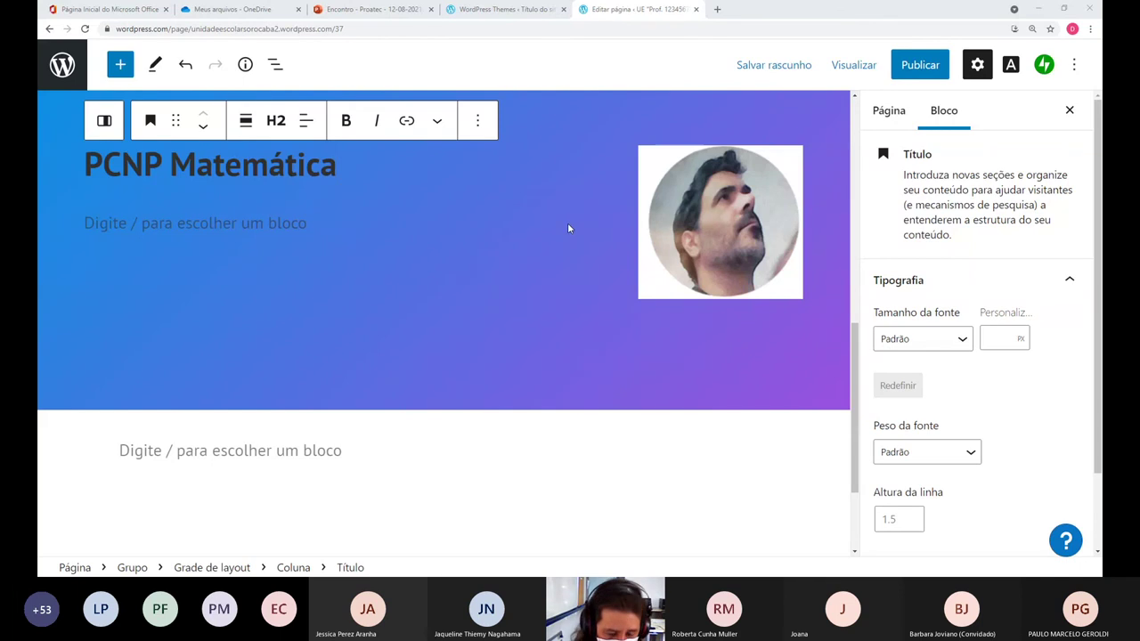
left_click(247, 224)
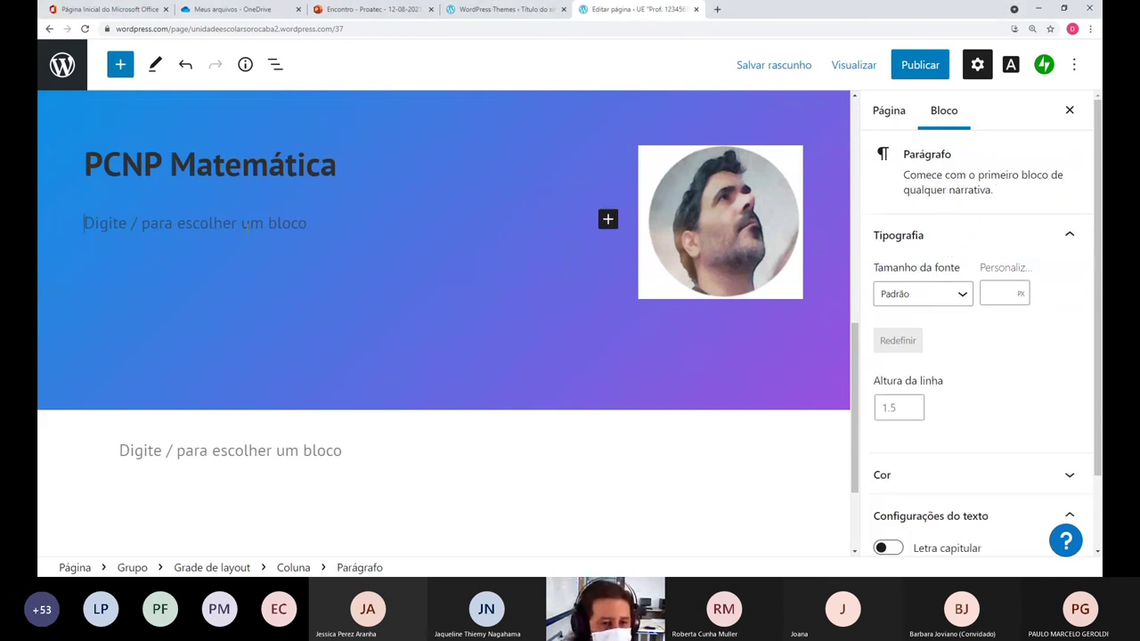
key("ctrl+v")
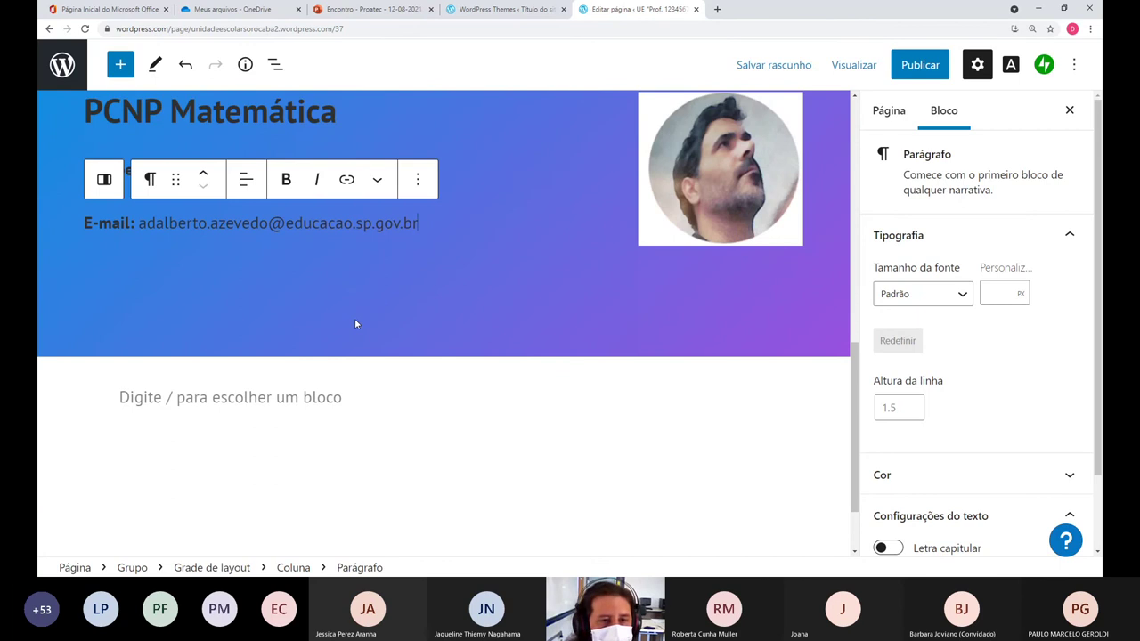
scroll(375, 294, "up", 3)
left_click(420, 237)
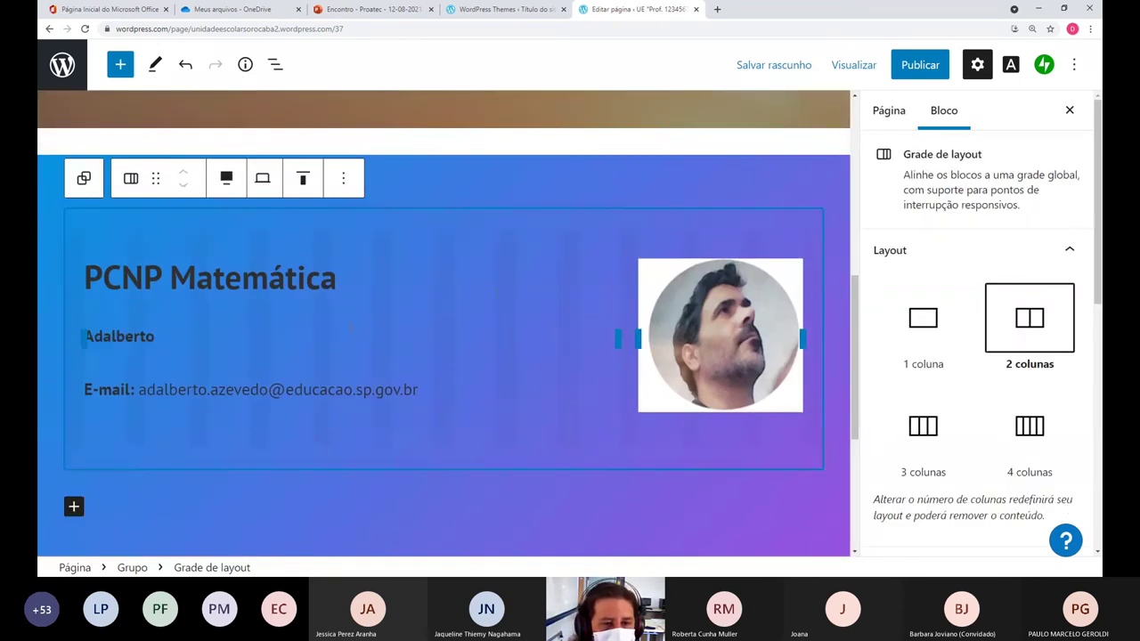
triple_click(329, 279)
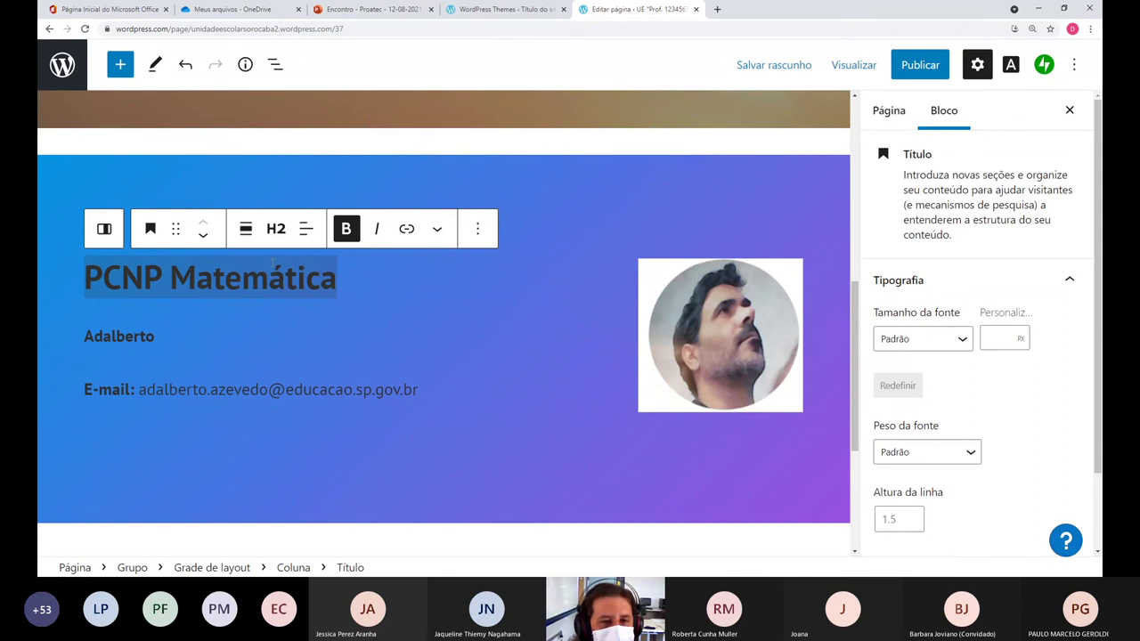
Centre-align the PCNP Matemática title, the teacher's name line and the e-mail line
left_click(305, 229)
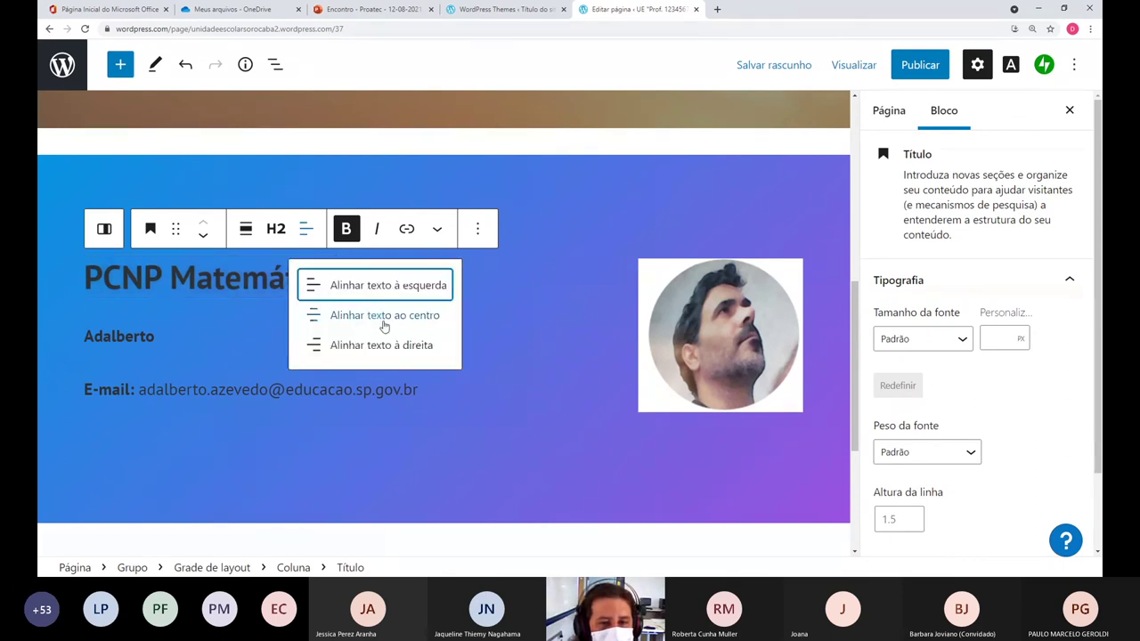
left_click(384, 316)
double_click(125, 336)
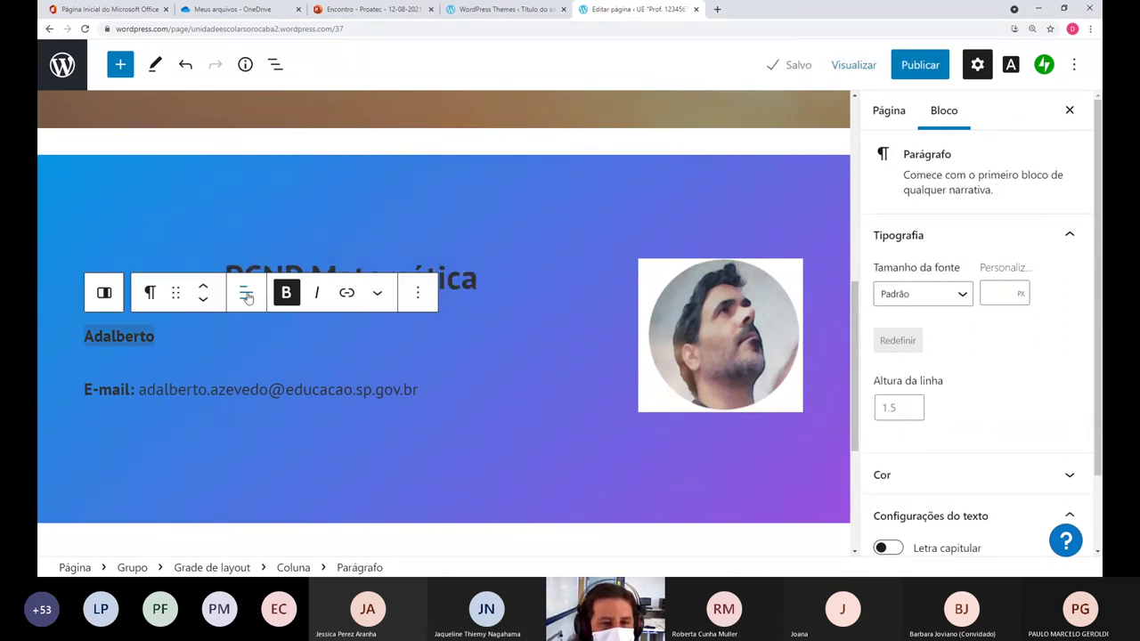
left_click(248, 299)
left_click(290, 376)
left_click(250, 389)
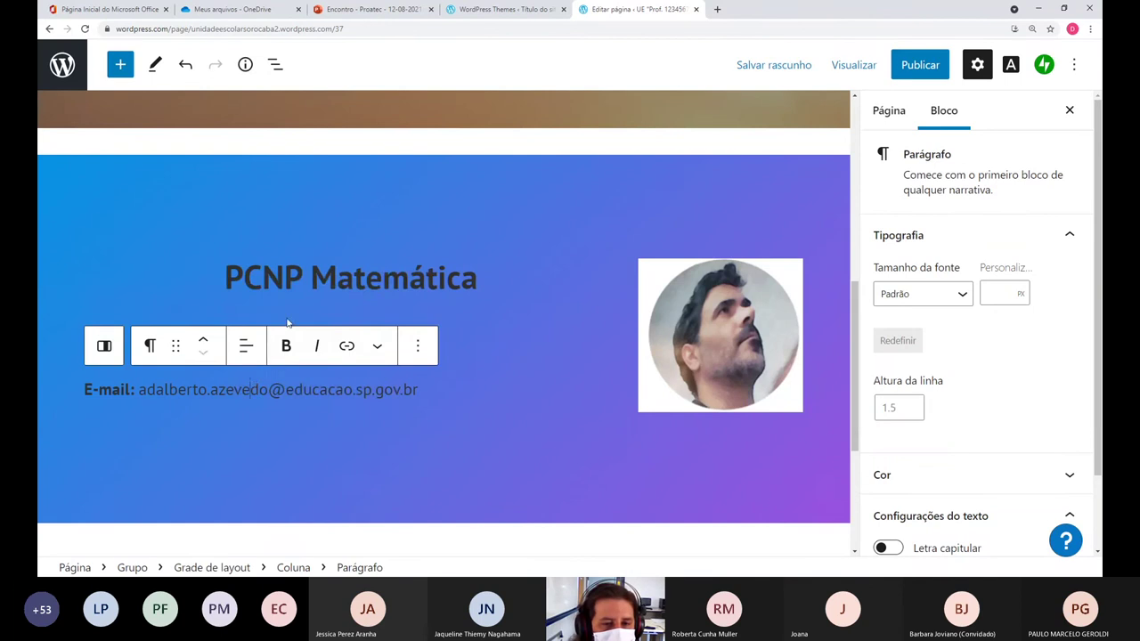
left_click(245, 346)
left_click(318, 428)
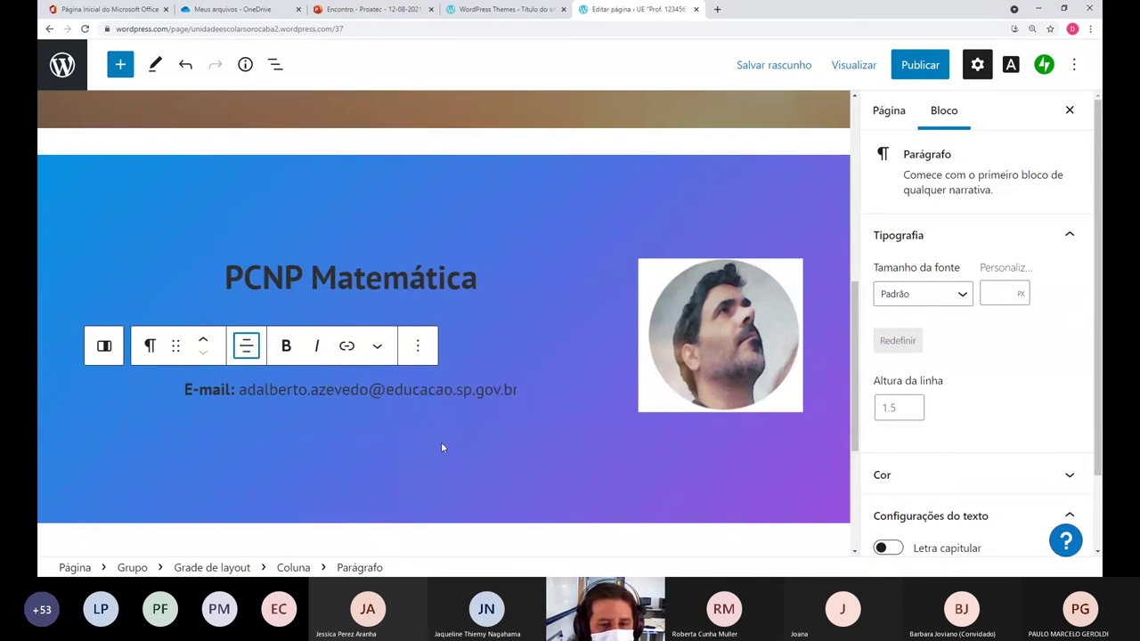
left_click(442, 447)
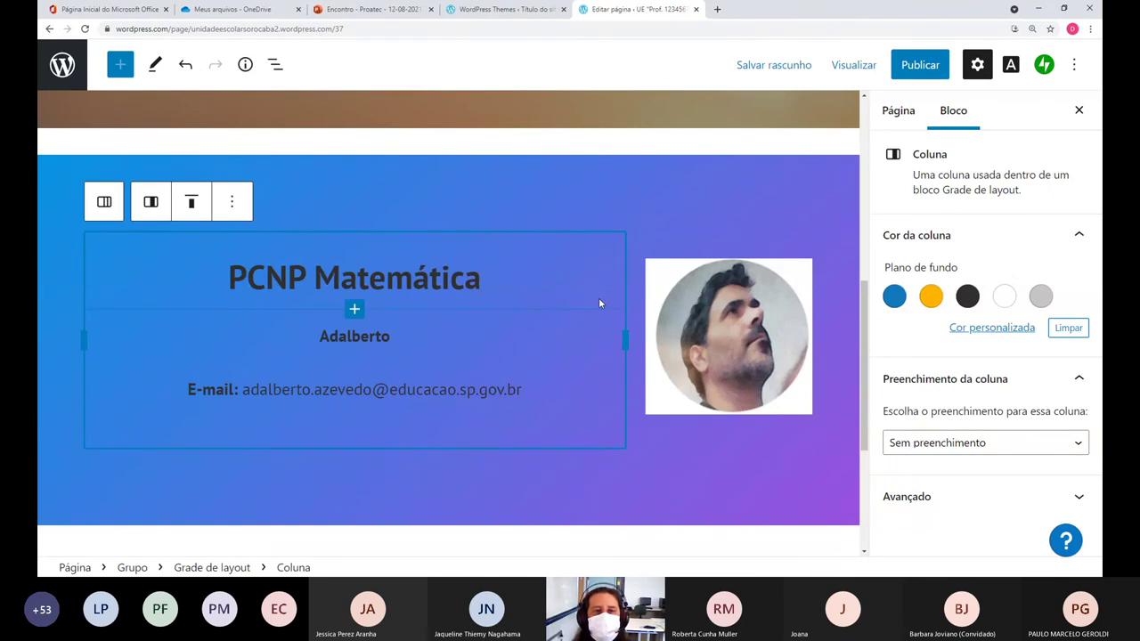
Preview the page at Computador (desktop) width and scroll through it
left_click(853, 64)
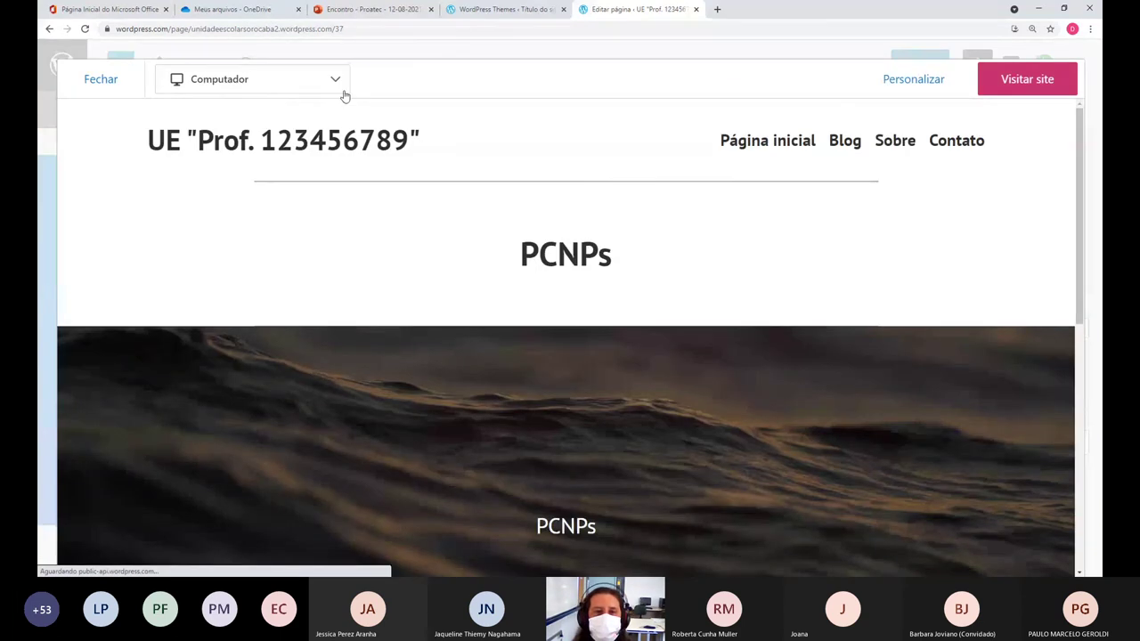
left_click(344, 92)
left_click(346, 96)
scroll(466, 326, "down", 5)
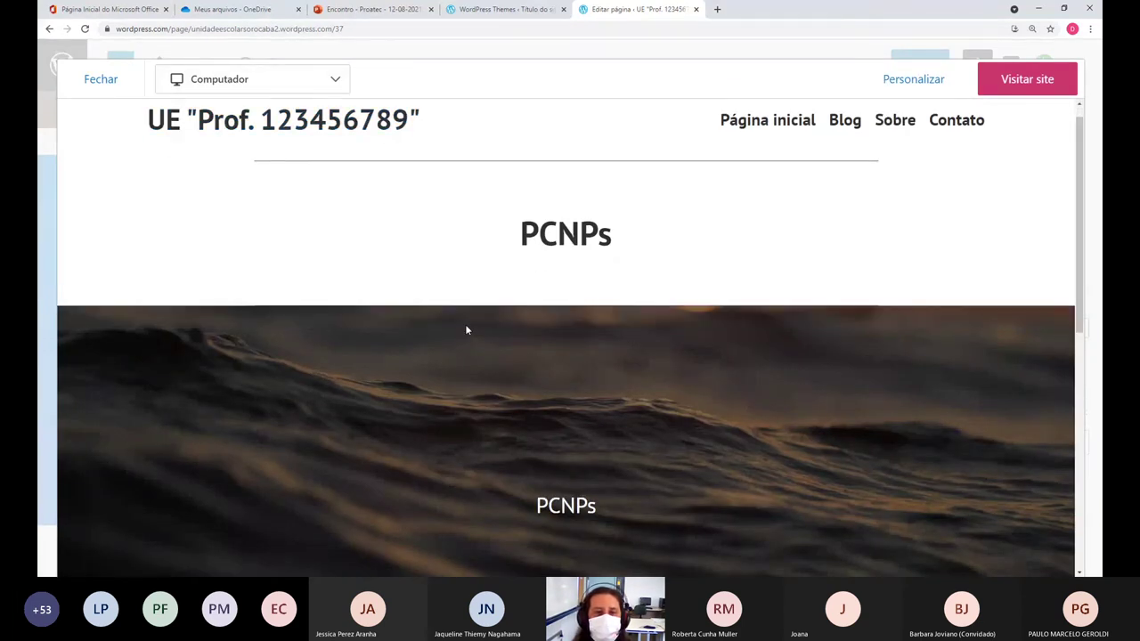
scroll(445, 246, "up", 3)
scroll(323, 143, "up", 3)
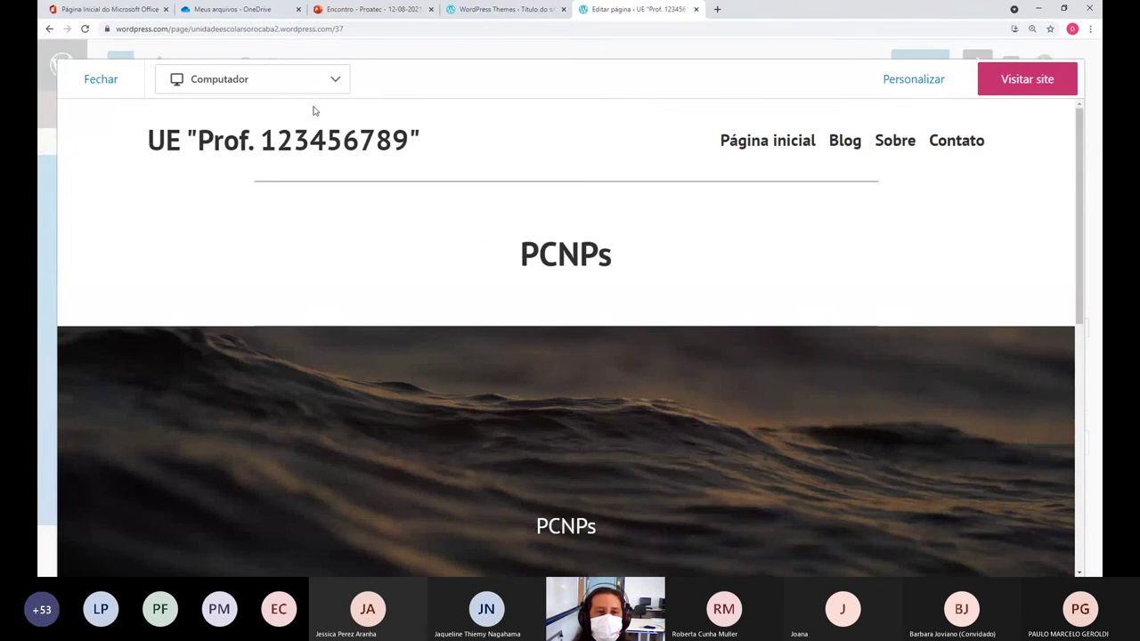
Switch the preview to Telefone width and scroll to check the stacked card
left_click(319, 89)
left_click(270, 176)
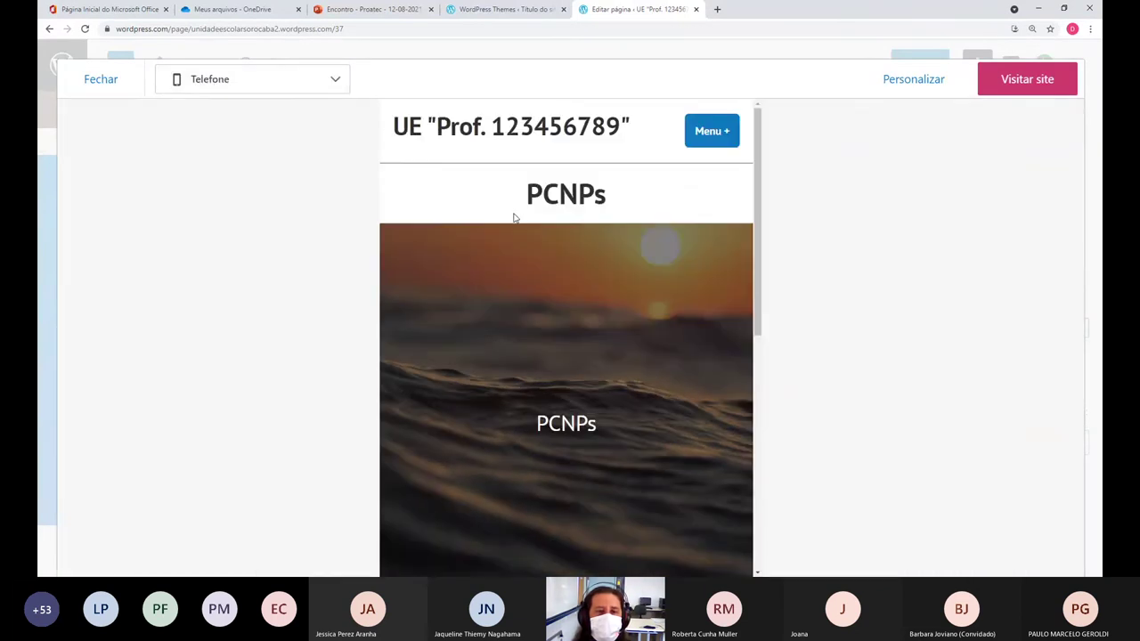
scroll(529, 219, "down", 5)
scroll(549, 227, "down", 1)
scroll(570, 213, "up", 1)
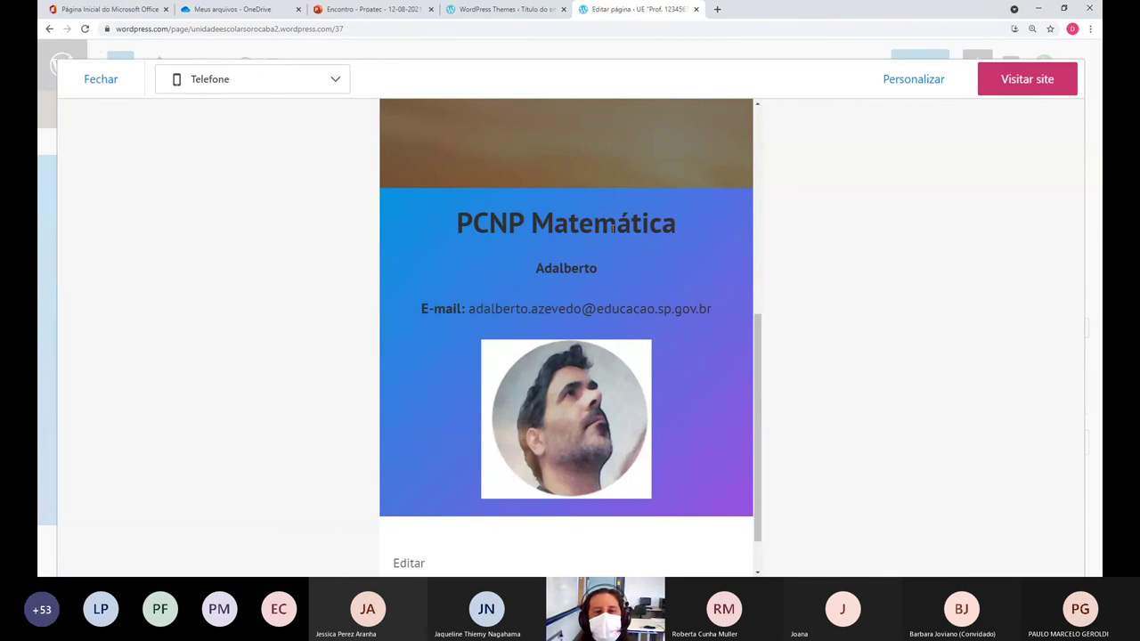
scroll(635, 268, "down", 1)
scroll(580, 253, "up", 1)
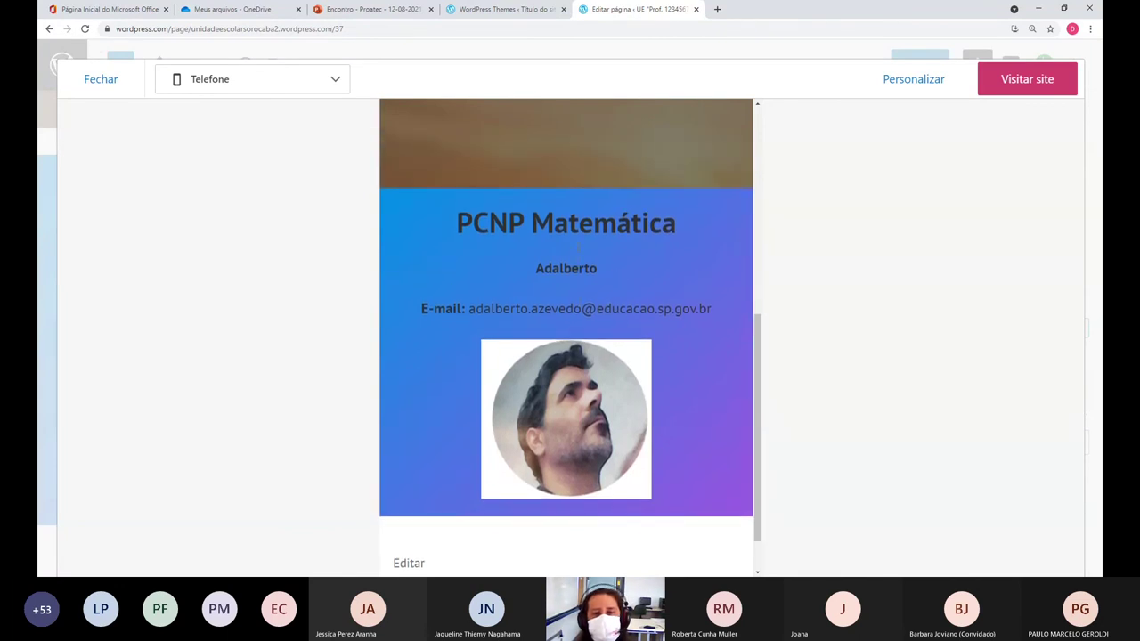
scroll(547, 275, "down", 1)
scroll(599, 266, "up", 2)
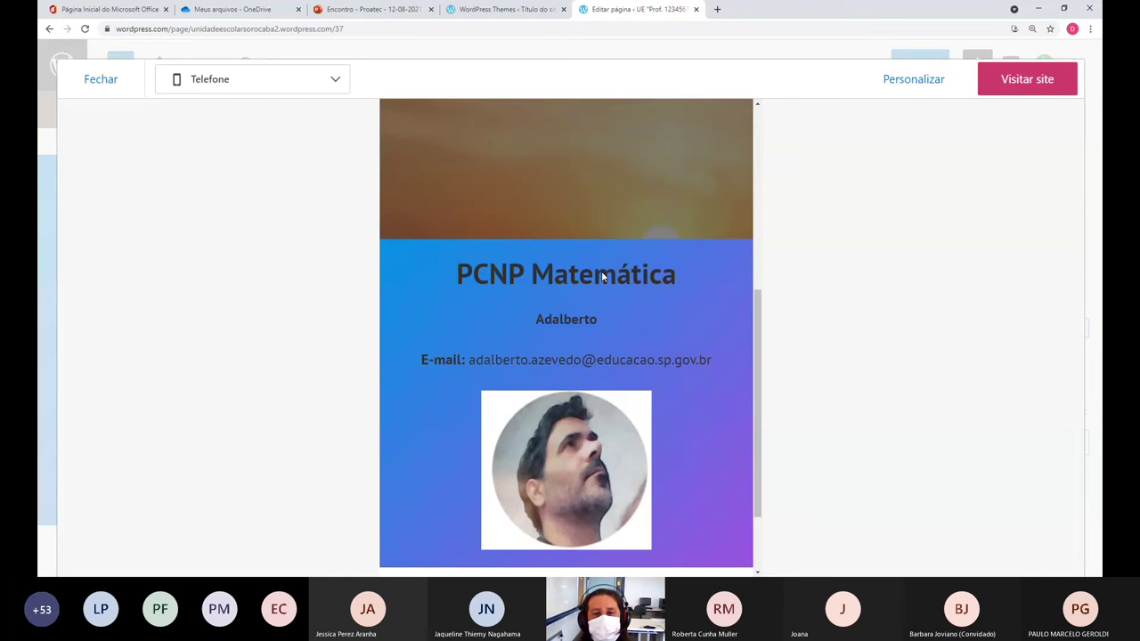
scroll(602, 267, "down", 1)
scroll(588, 267, "down", 1)
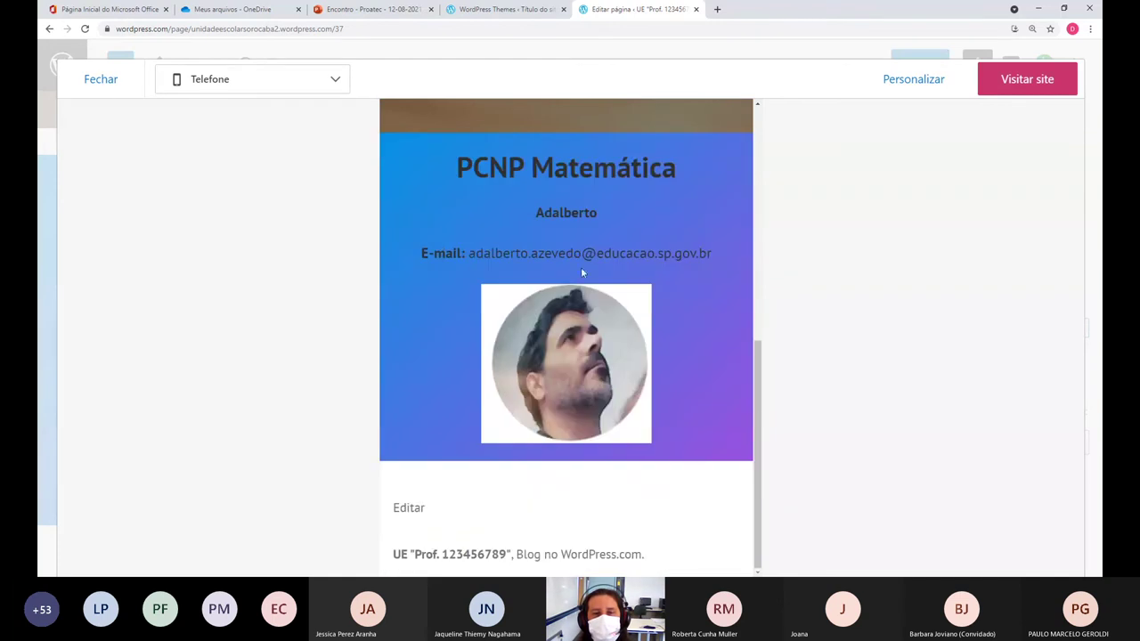
Close the preview and select the whole PCNP Matemática card group
left_click(106, 82)
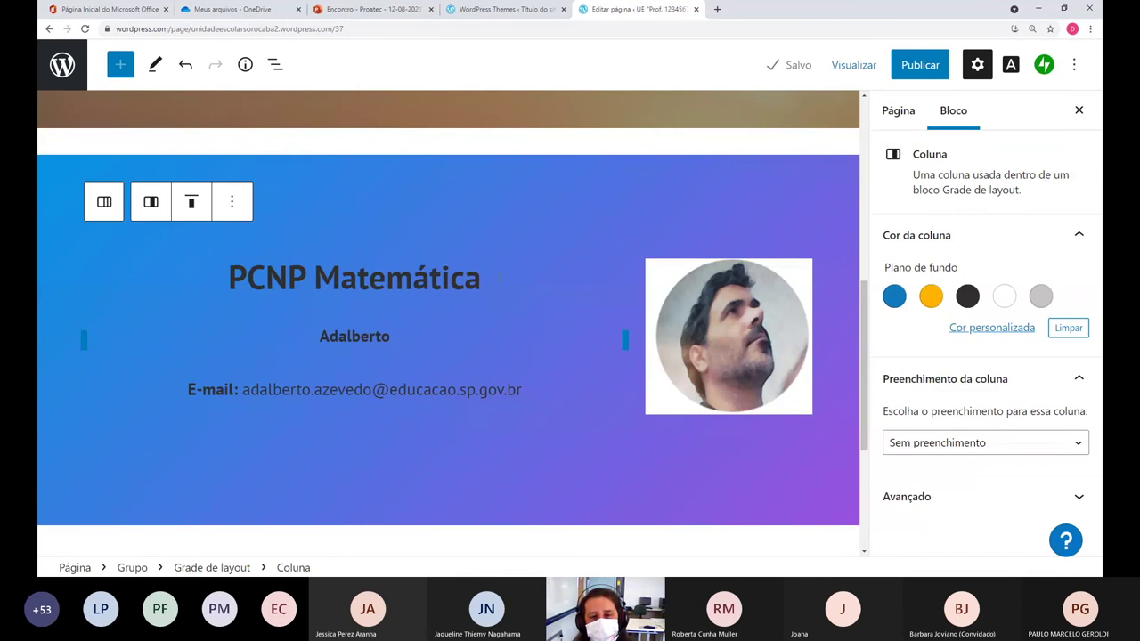
scroll(500, 274, "down", 3)
scroll(522, 265, "up", 1)
scroll(522, 265, "up", 3)
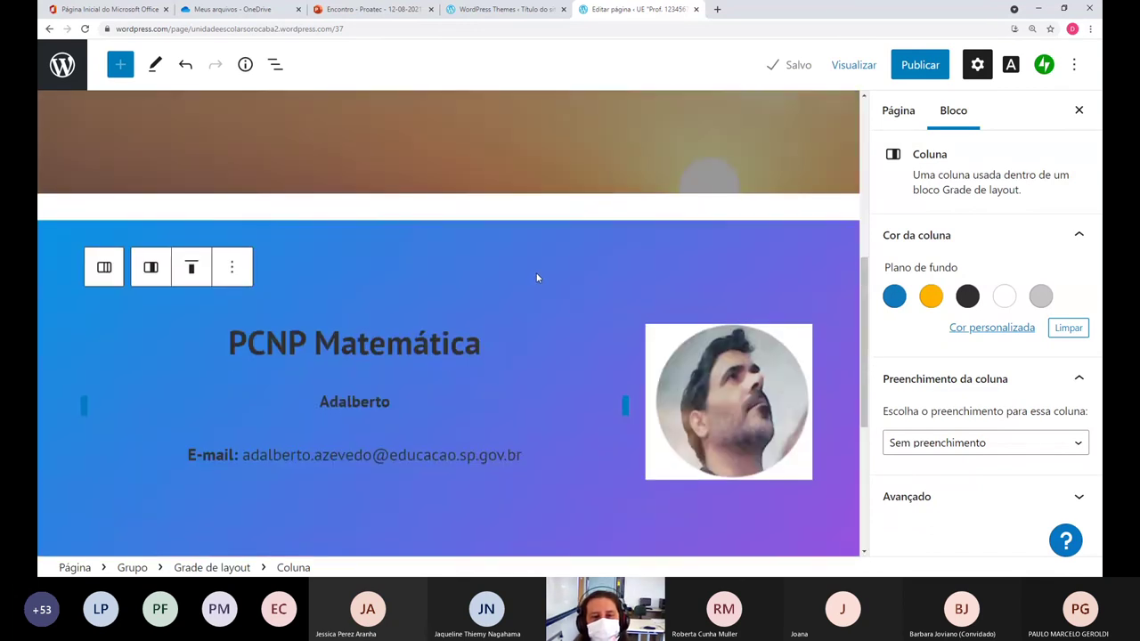
scroll(537, 278, "down", 1)
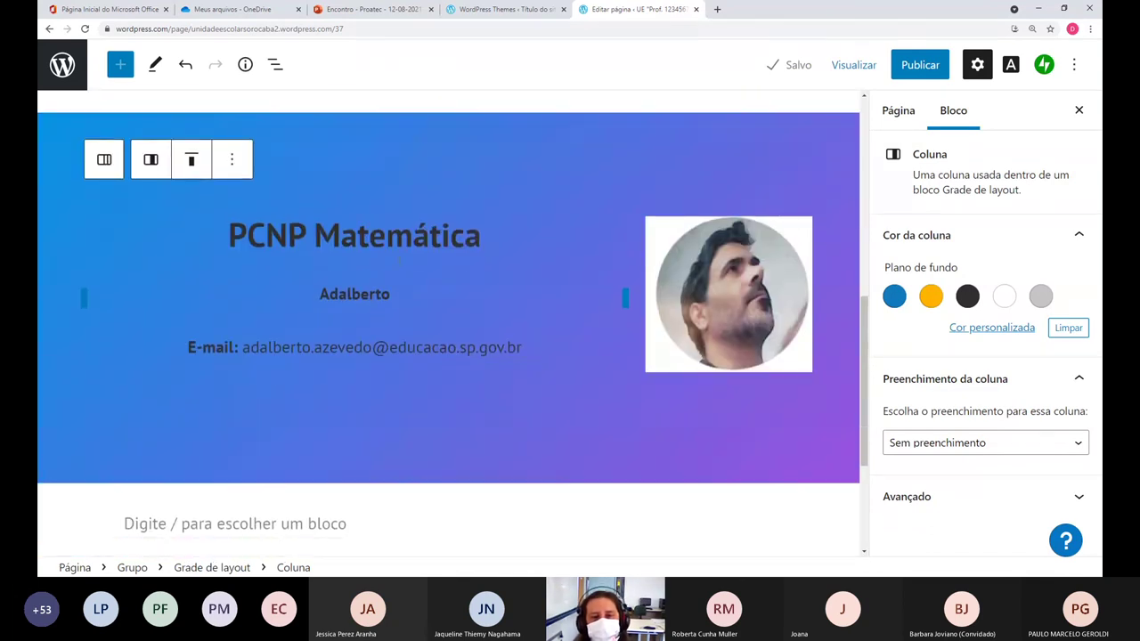
left_click(103, 160)
left_click(87, 142)
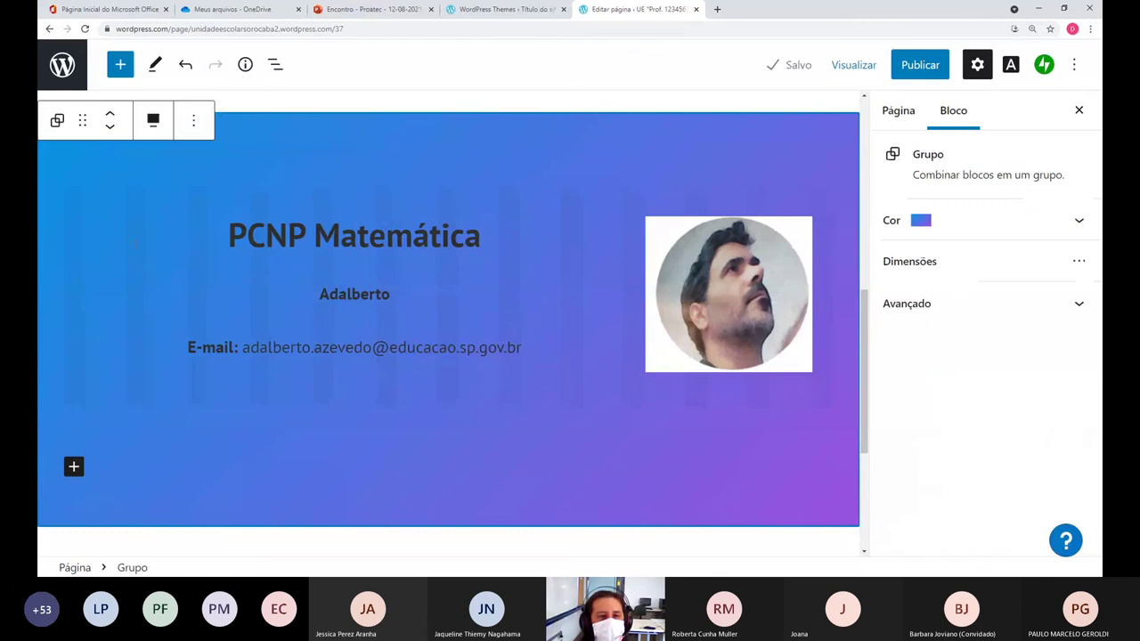
Add the card group to reusable blocks under the name 'PCNP'
left_click(195, 119)
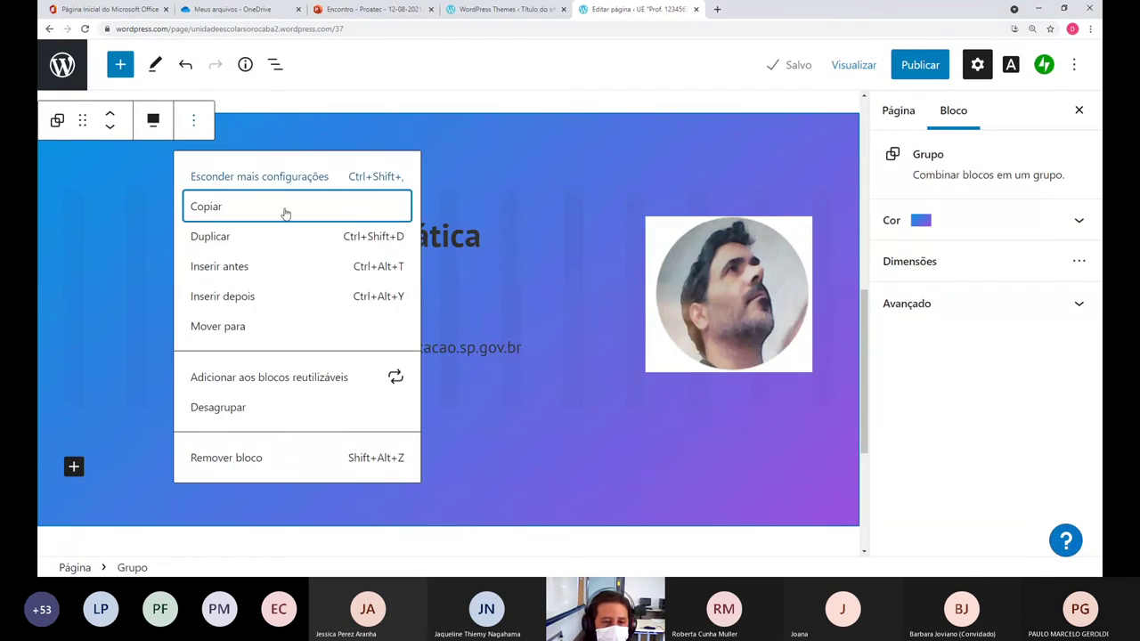
left_click(202, 125)
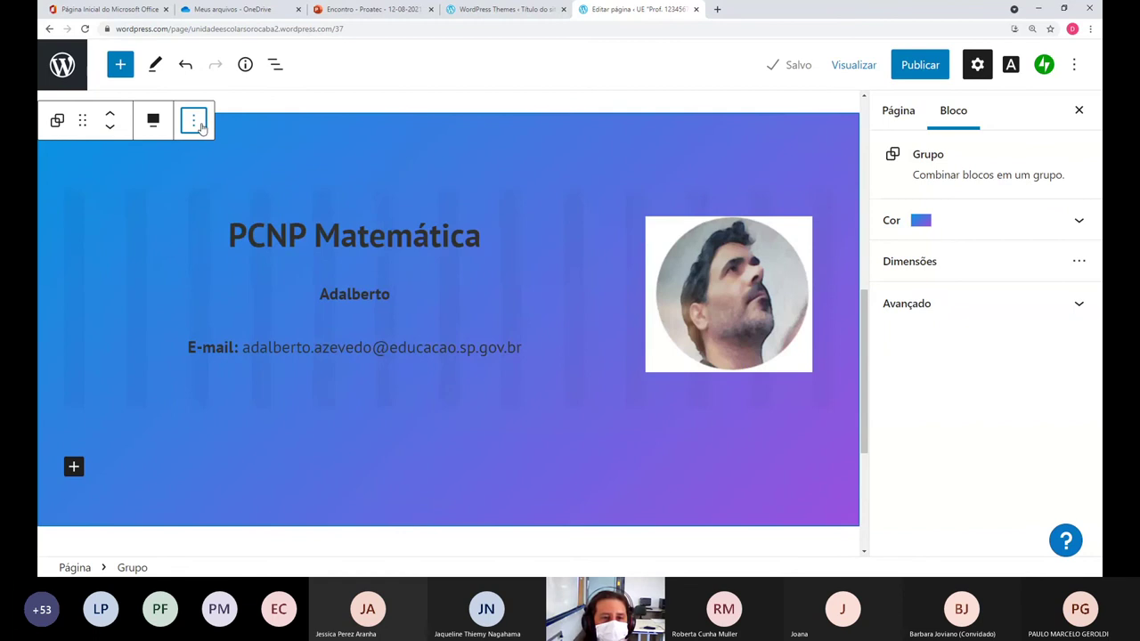
left_click(198, 125)
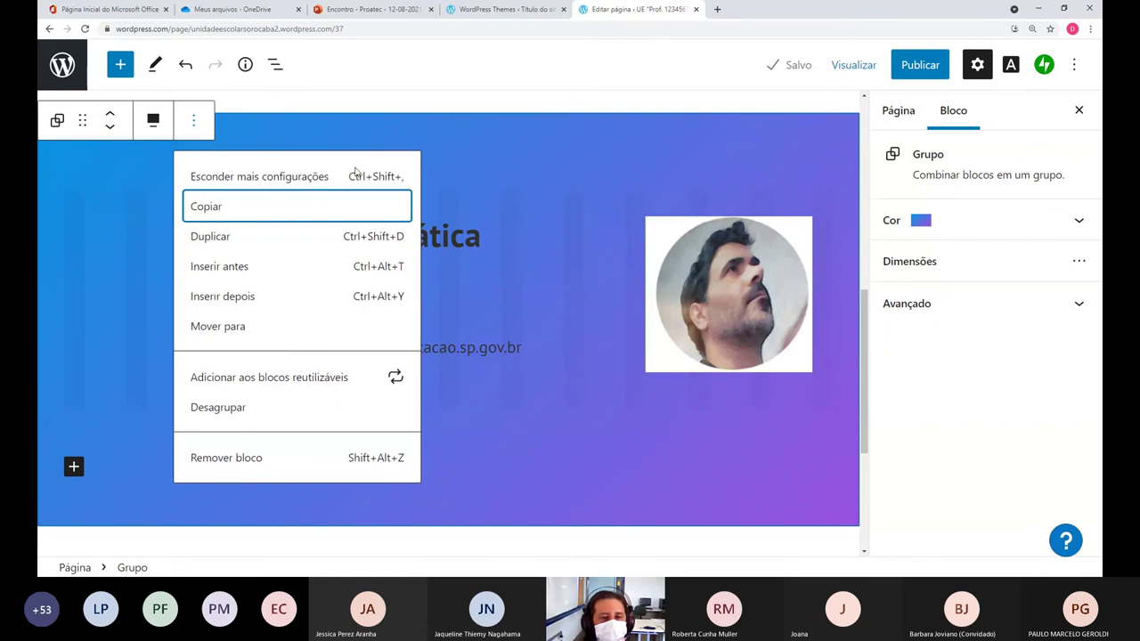
left_click(300, 385)
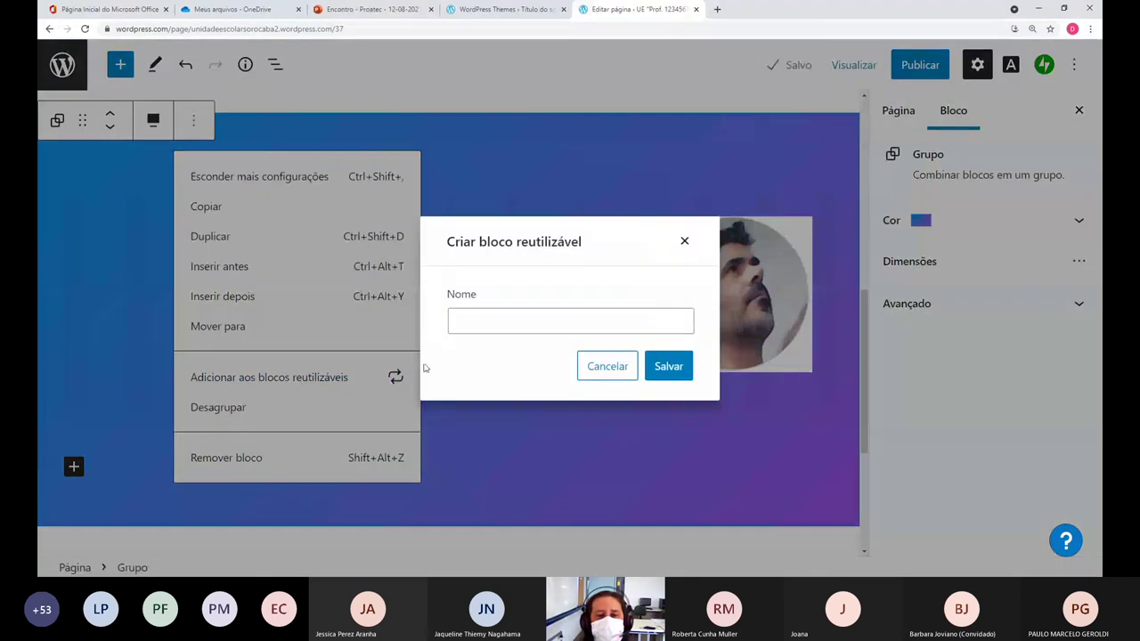
left_click(484, 323)
type("P")
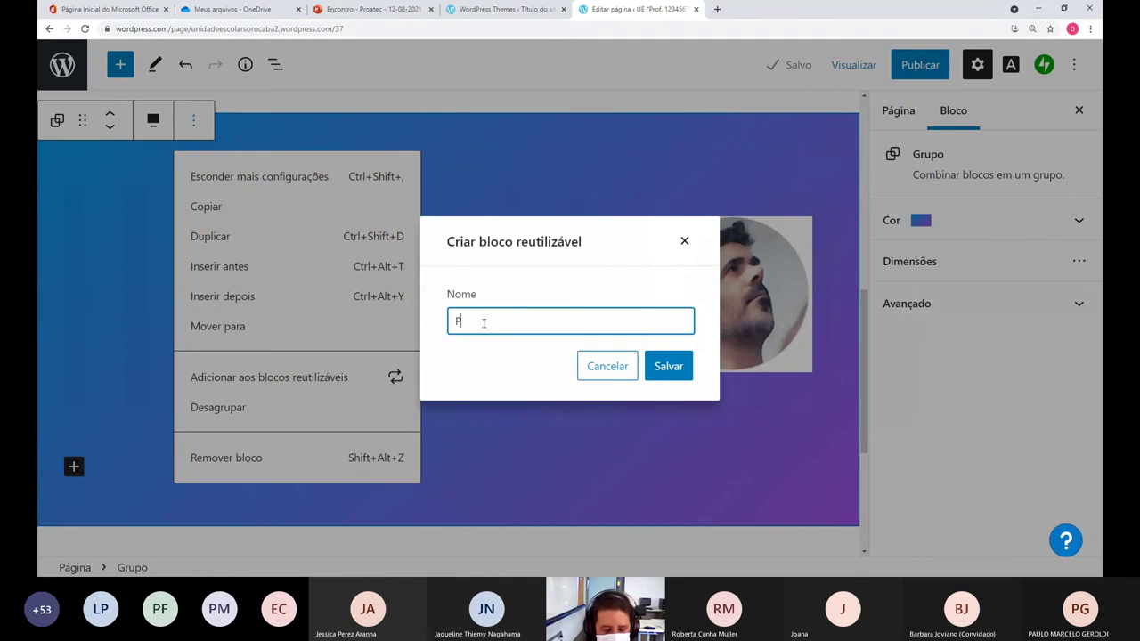
type("CNP")
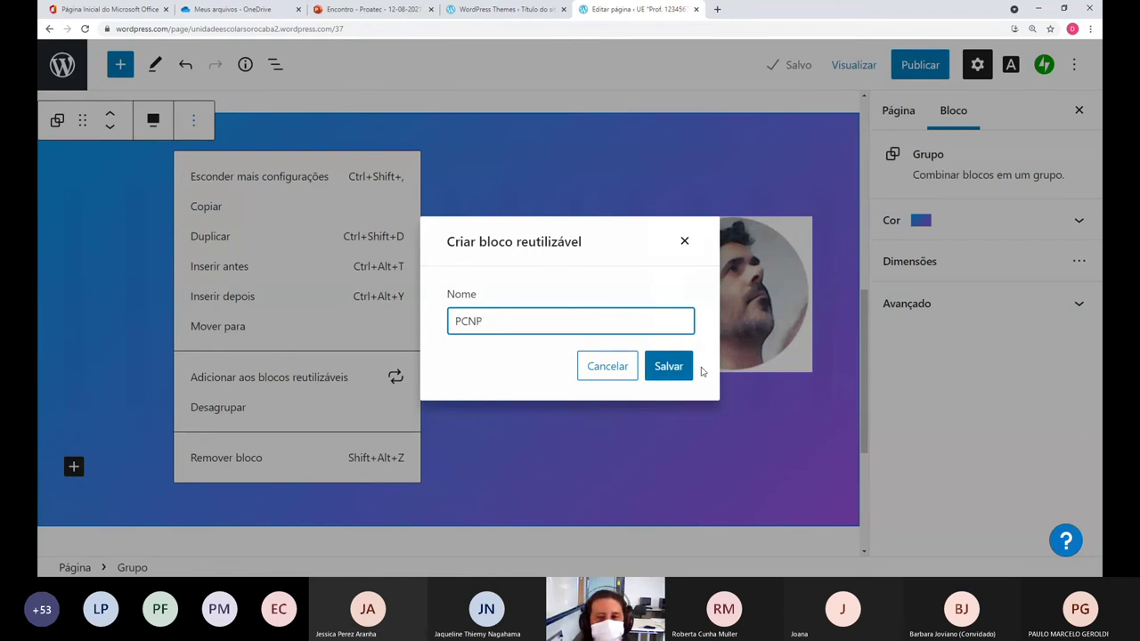
left_click(674, 366)
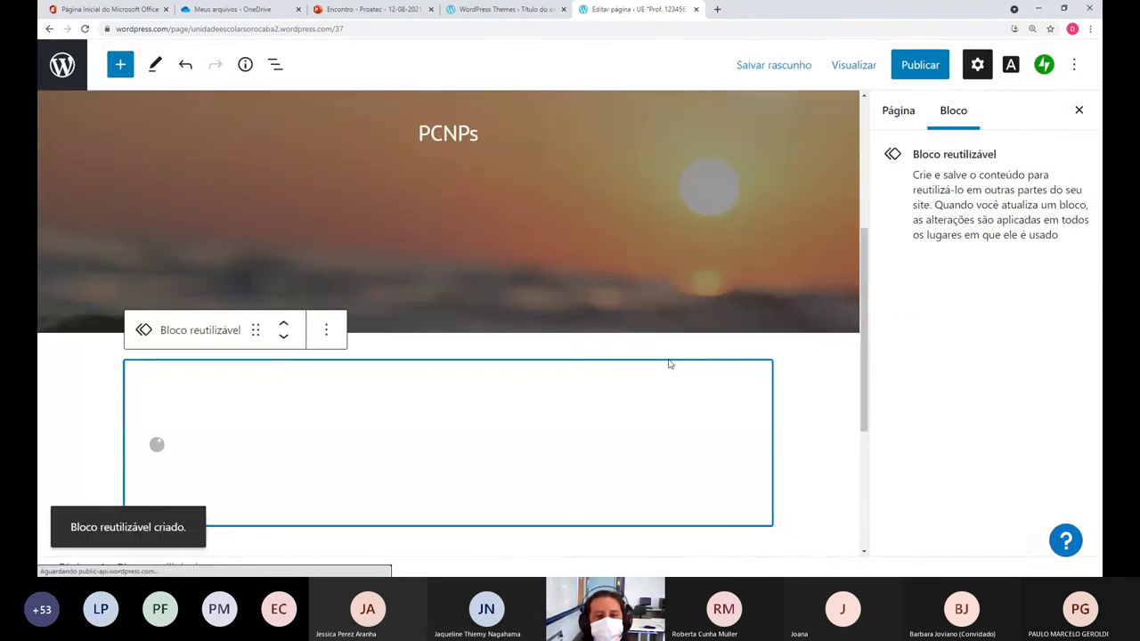
scroll(597, 289, "down", 3)
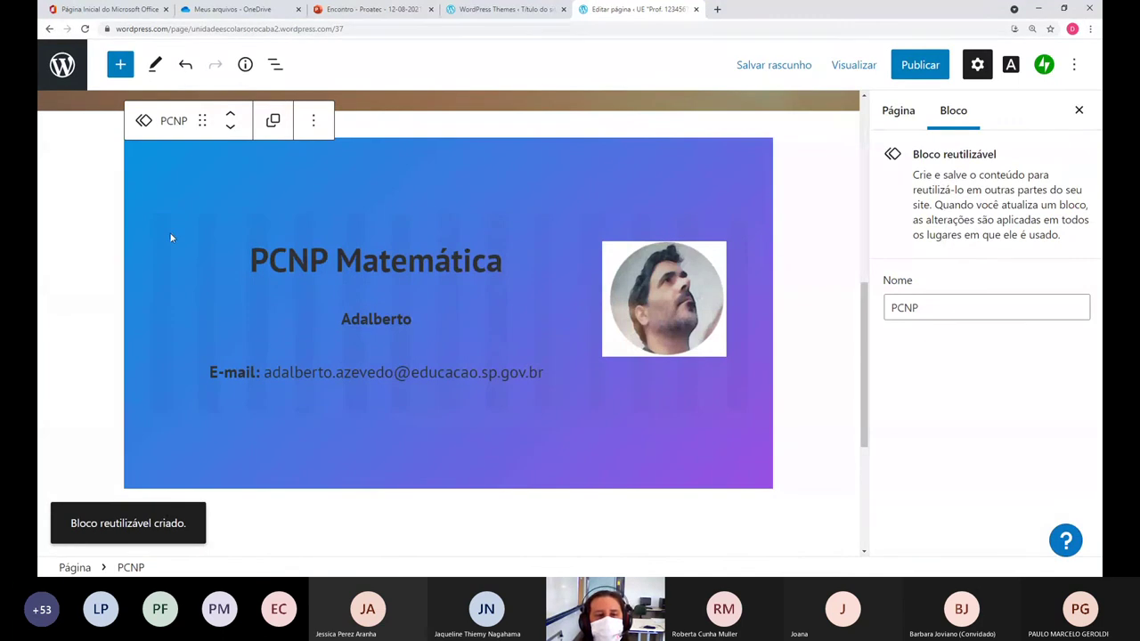
left_click(853, 71)
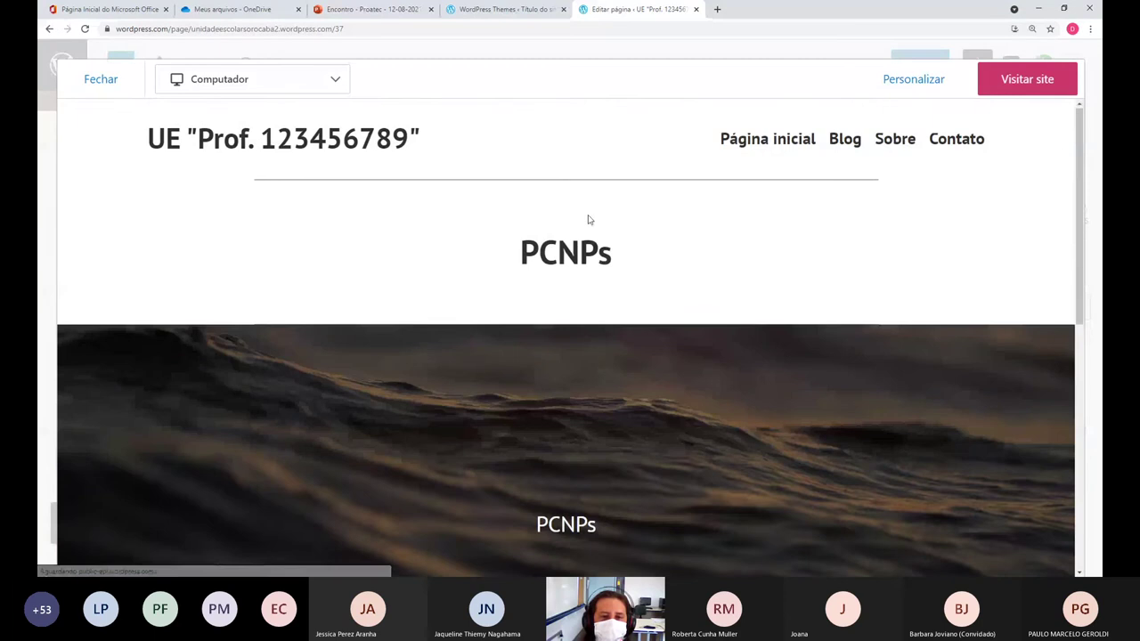
scroll(588, 220, "down", 7)
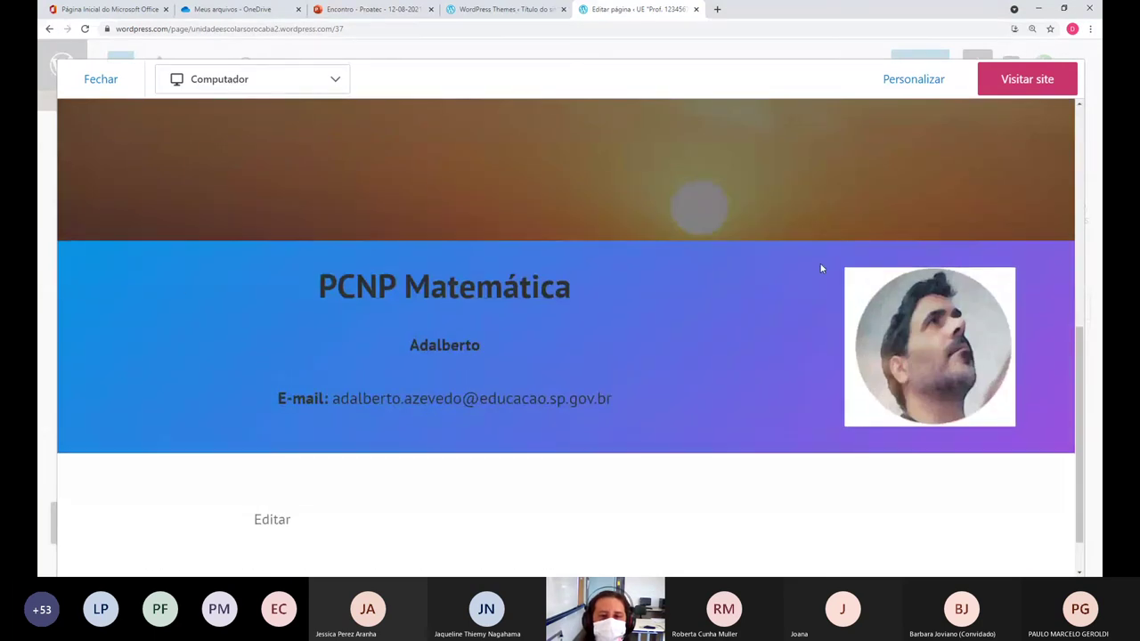
scroll(791, 285, "up", 2)
scroll(792, 285, "down", 2)
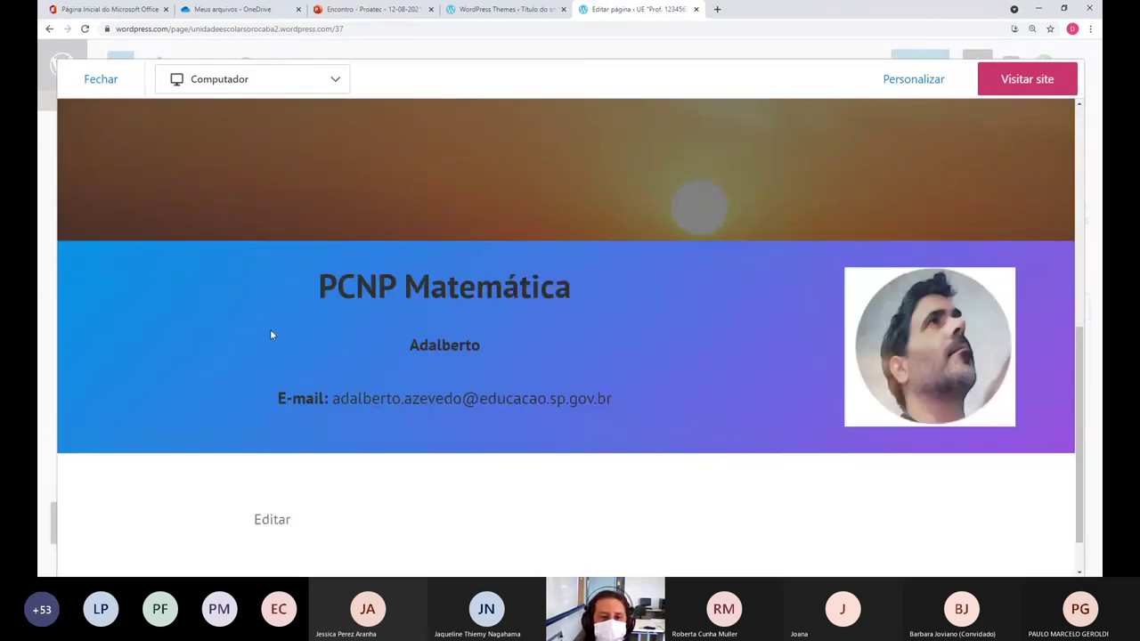
left_click(97, 83)
scroll(195, 282, "down", 2)
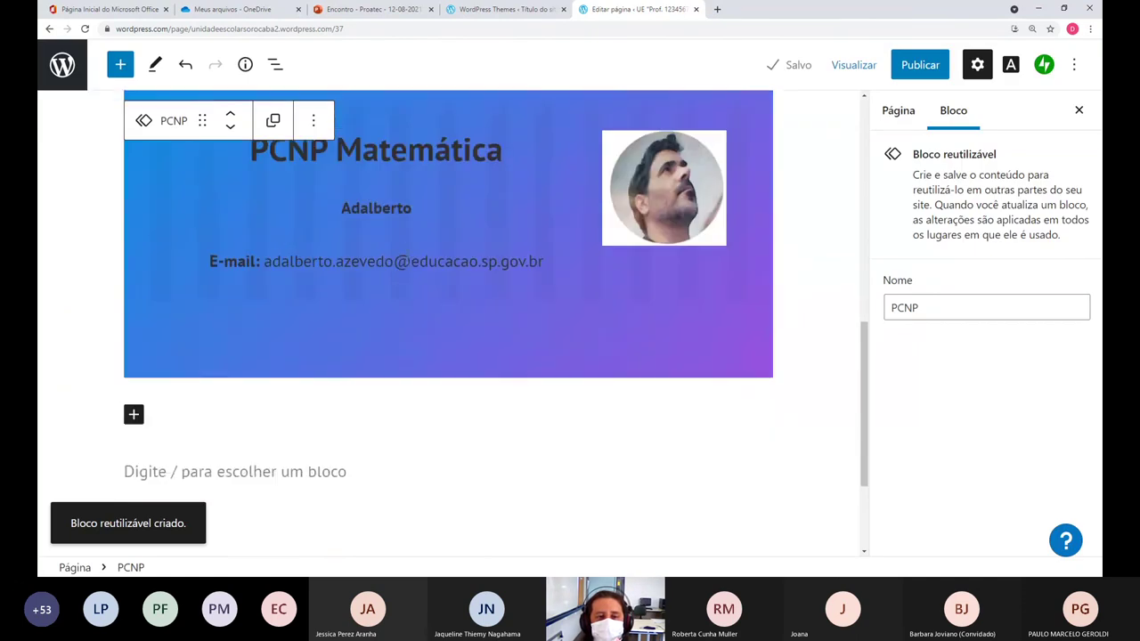
scroll(195, 282, "up", 1)
scroll(671, 241, "down", 1)
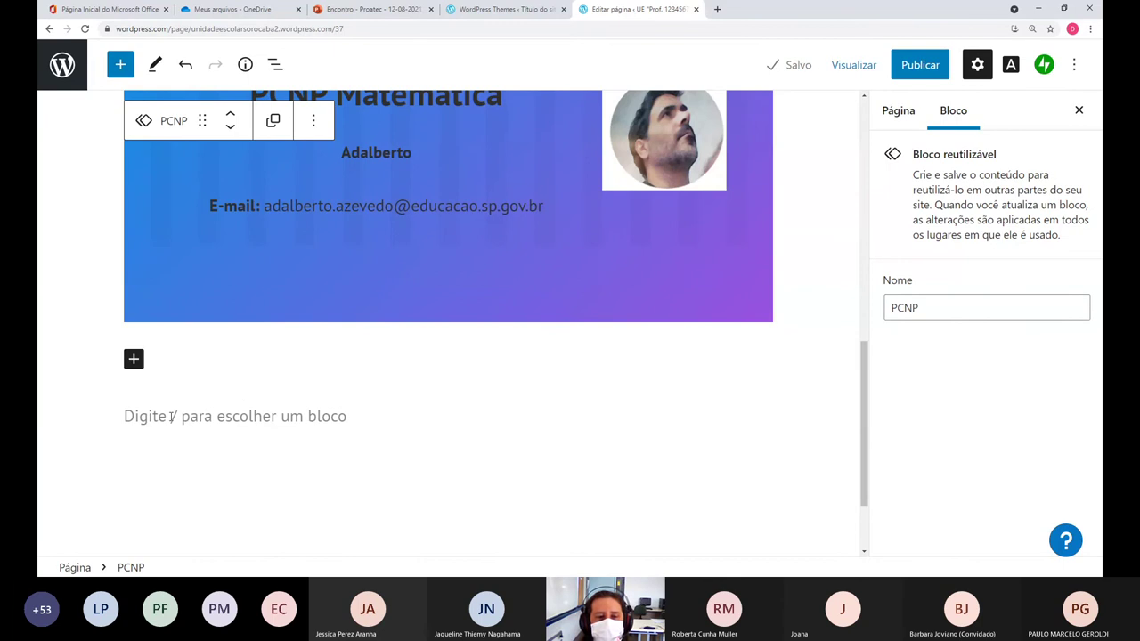
Insert the PCNP reusable block via /pcn in the empty paragraph below the first card
left_click(205, 411)
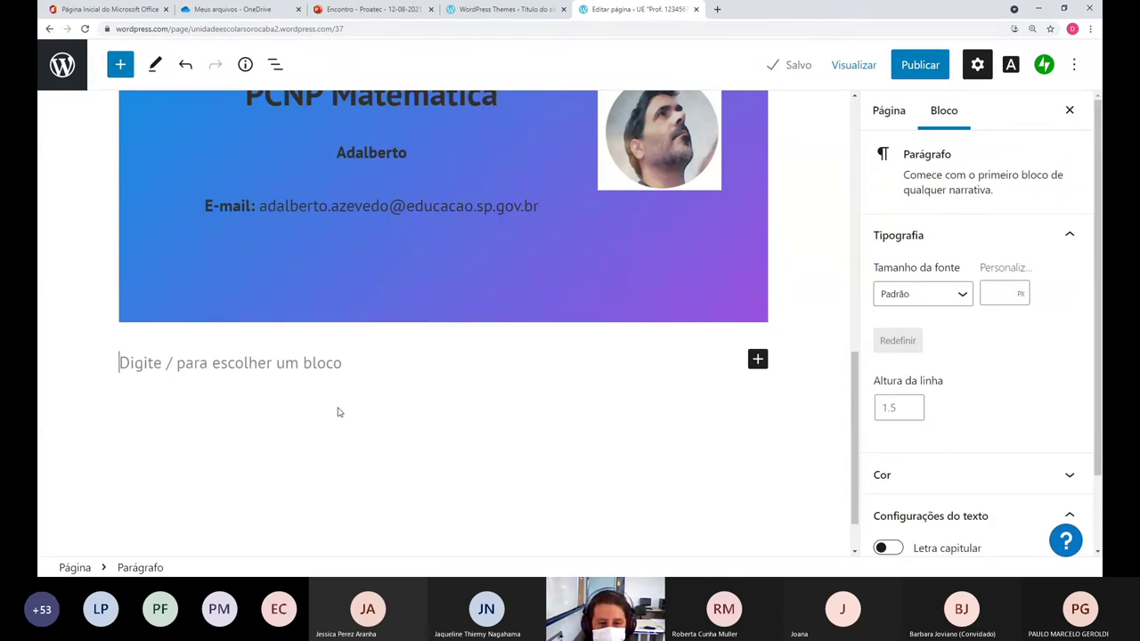
type("/")
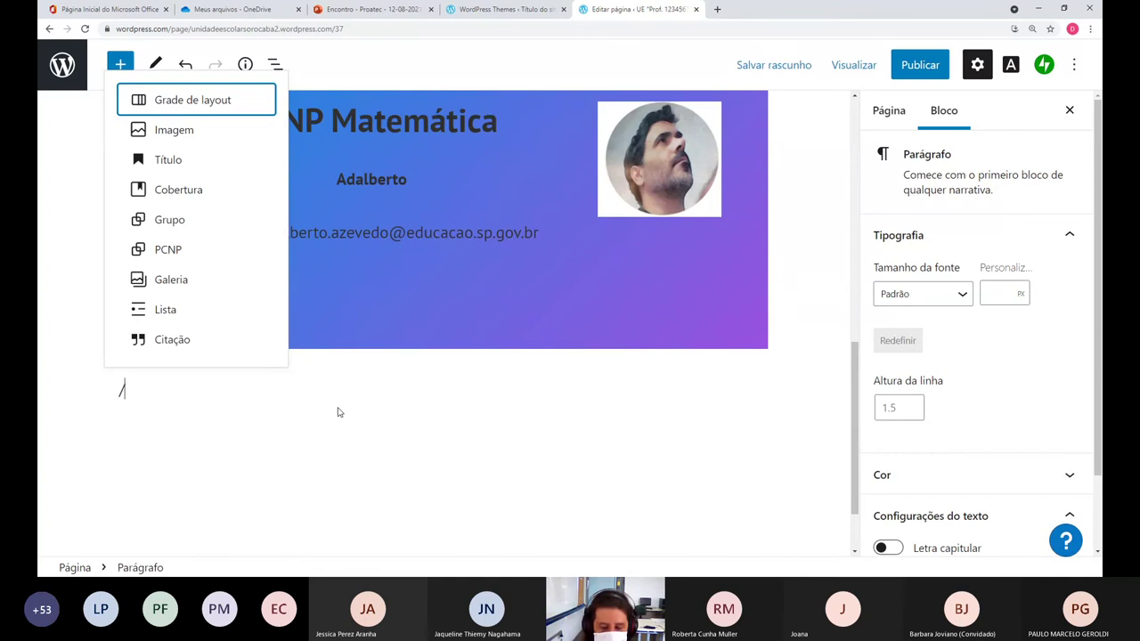
type("pcn")
key("Return")
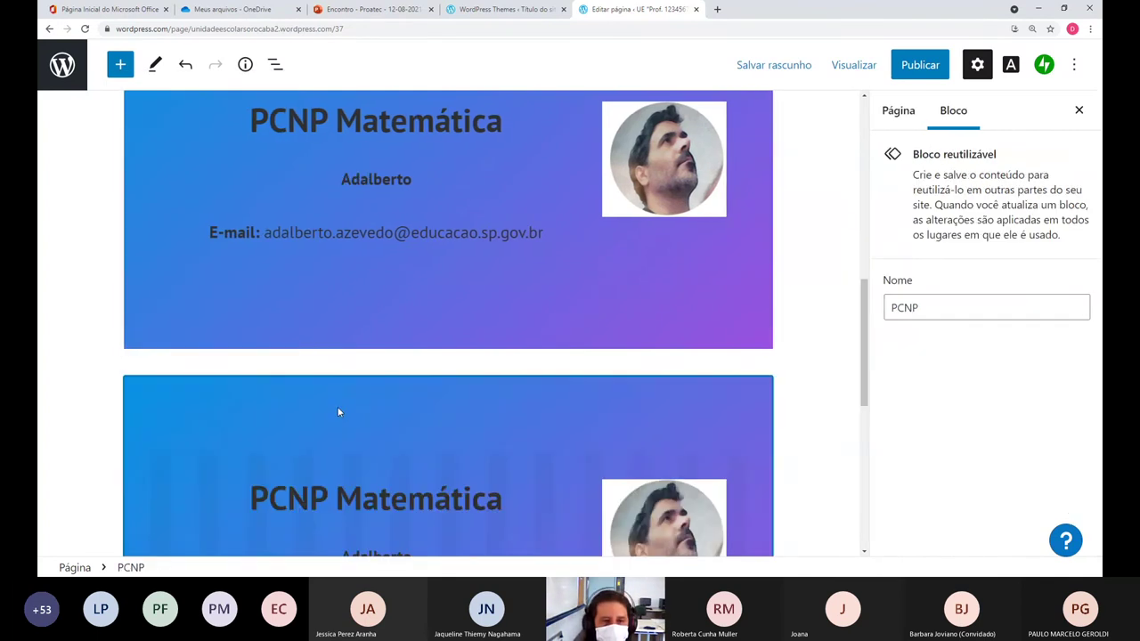
scroll(339, 305, "down", 3)
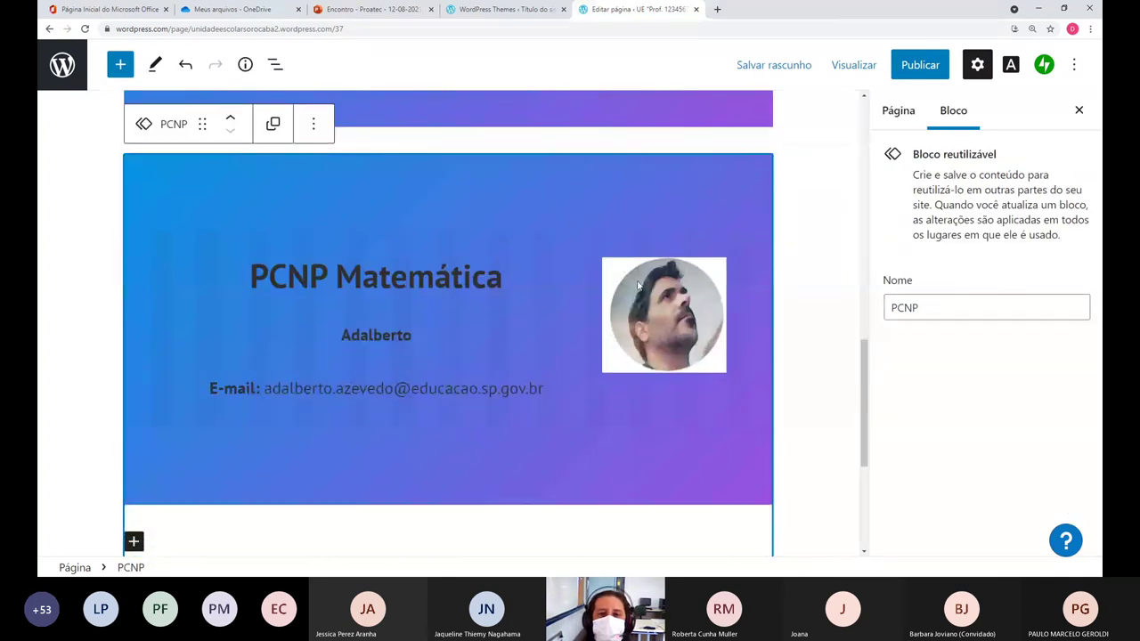
scroll(604, 318, "up", 5)
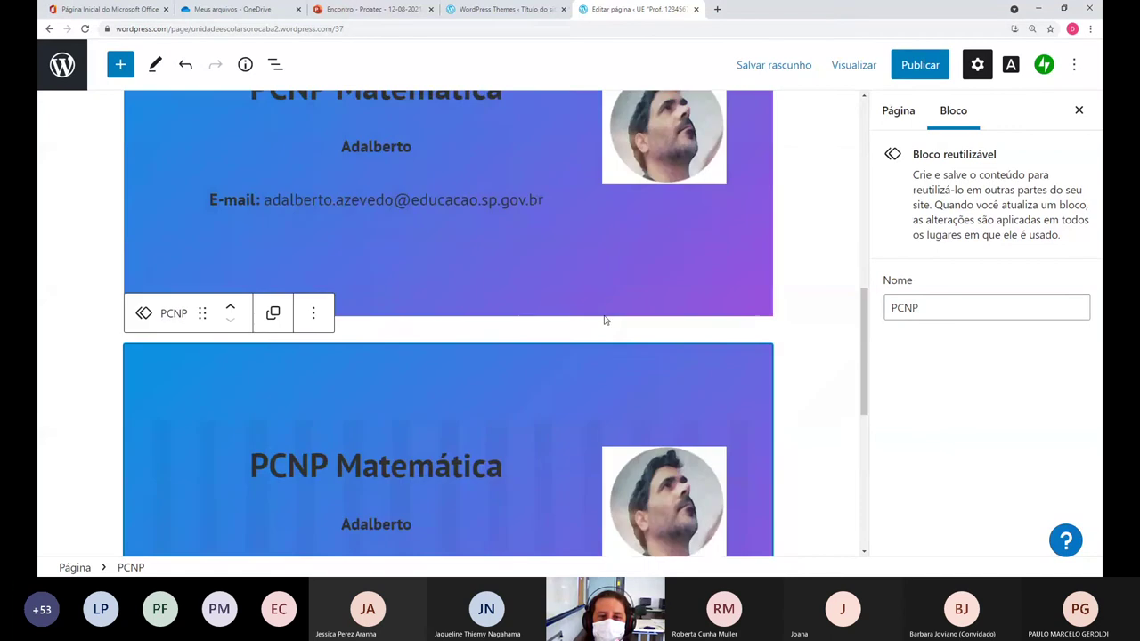
scroll(608, 313, "down", 5)
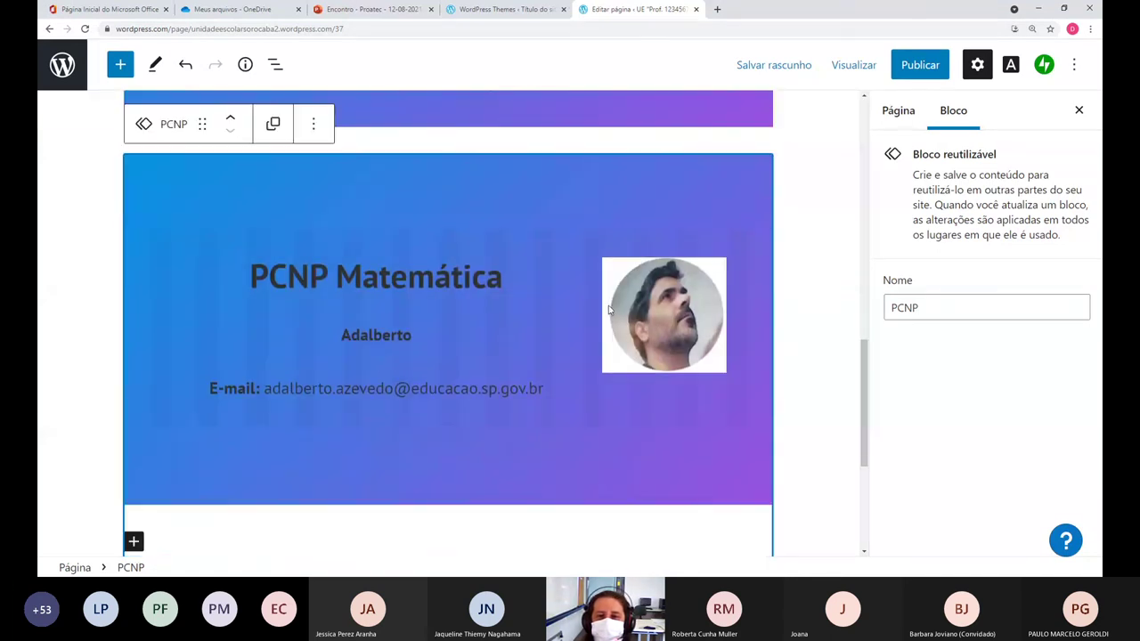
scroll(565, 342, "up", 2)
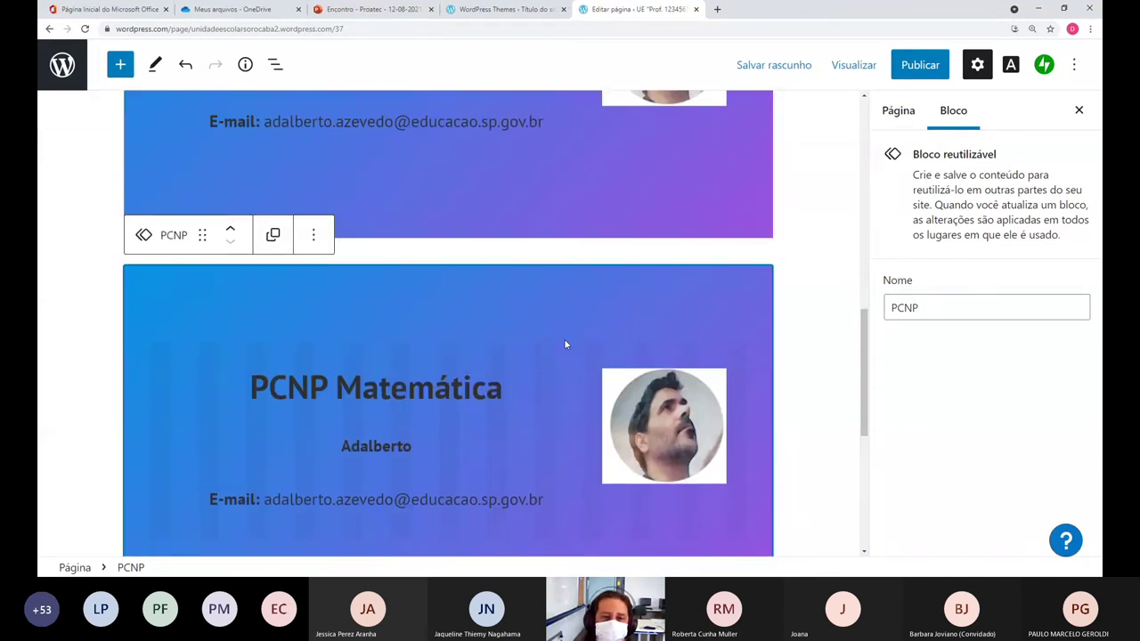
scroll(564, 344, "up", 2)
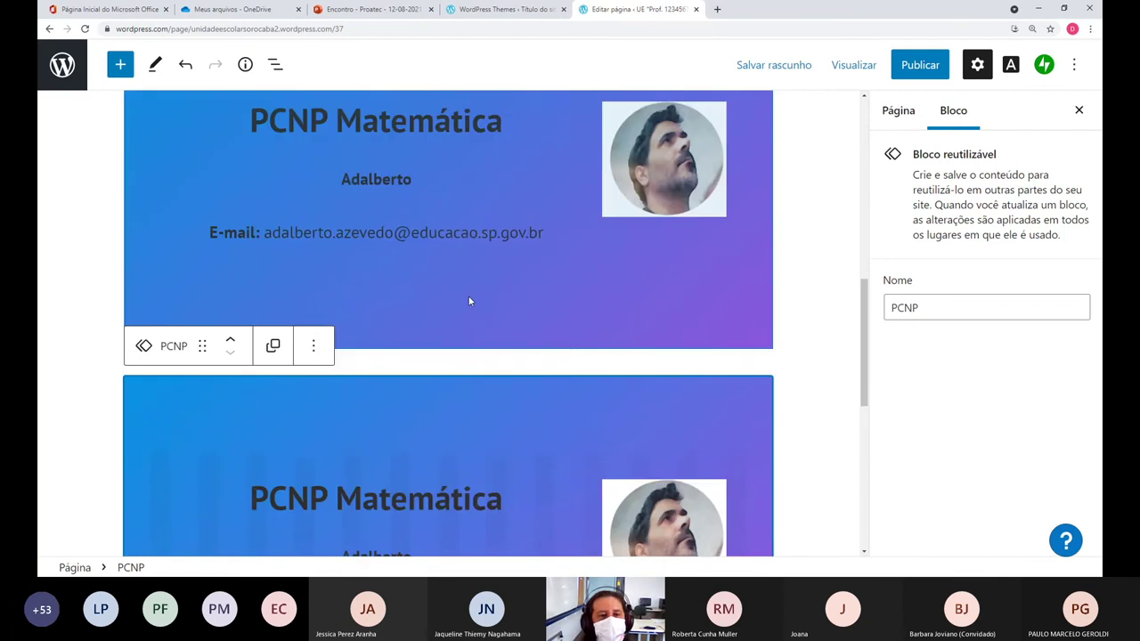
scroll(499, 303, "down", 3)
scroll(309, 335, "up", 2)
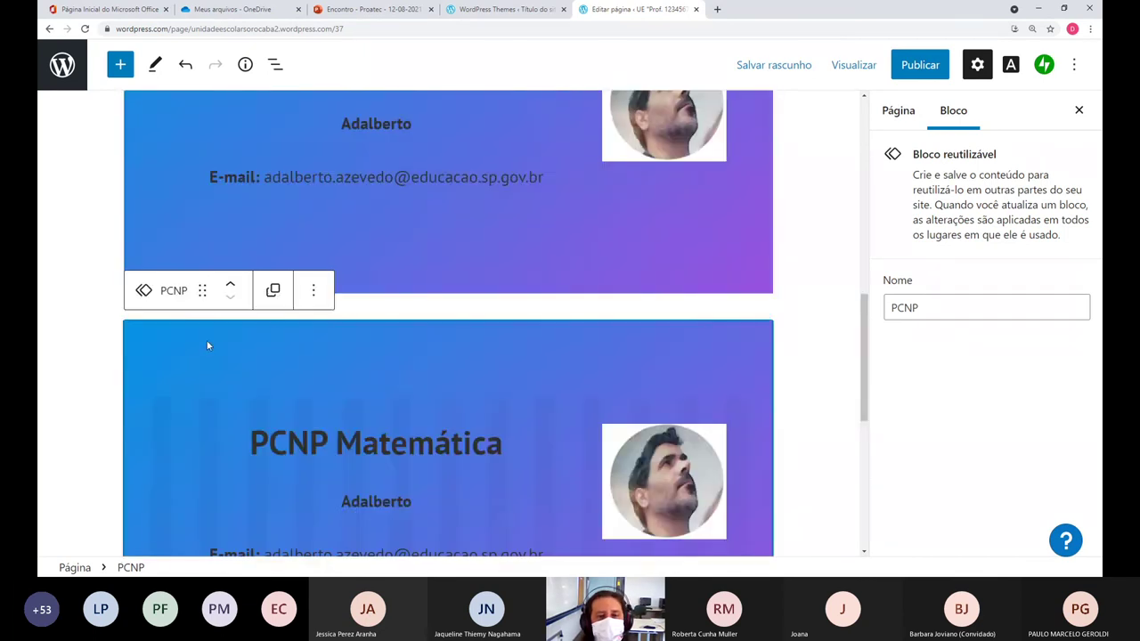
scroll(450, 348, "down", 2)
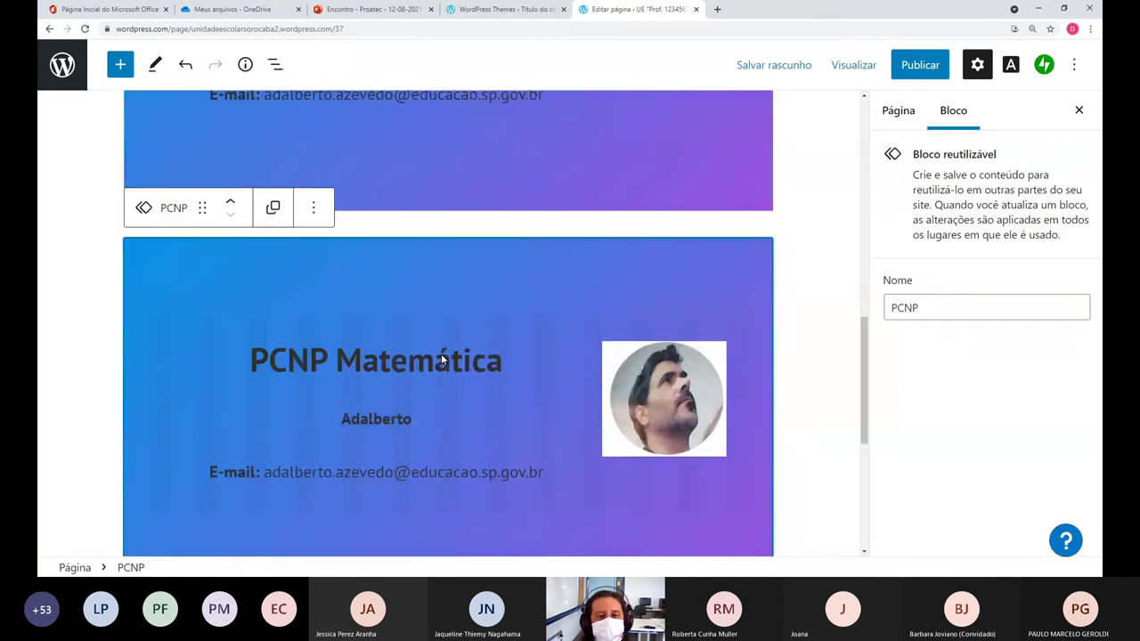
scroll(646, 225, "up", 4)
scroll(646, 226, "down", 2)
scroll(651, 279, "up", 3)
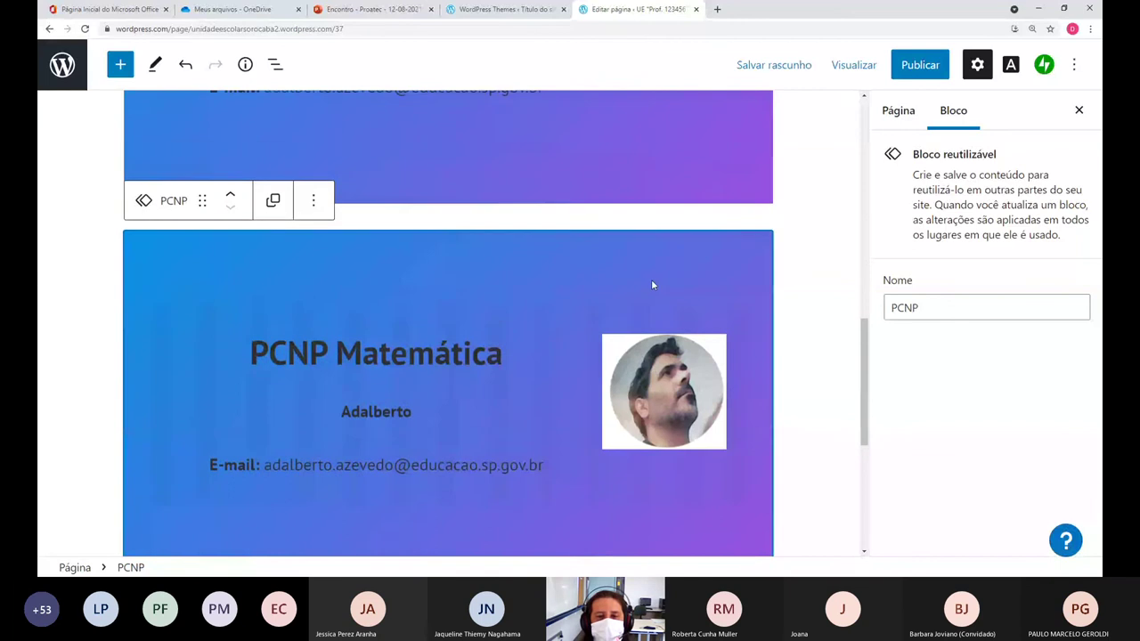
scroll(651, 279, "down", 2)
left_click(313, 236)
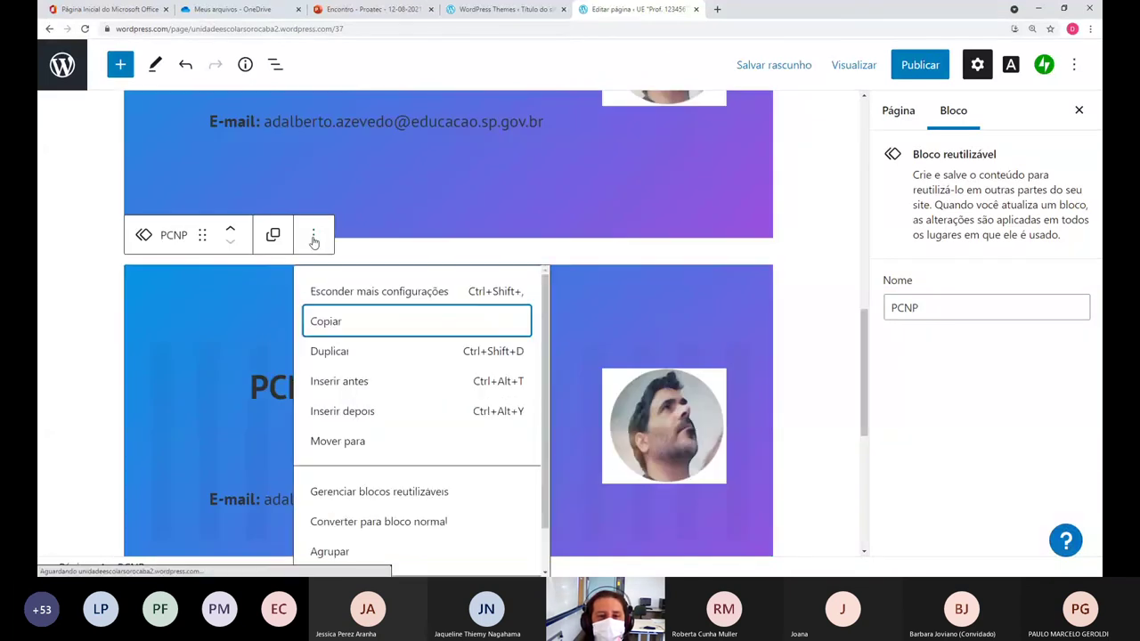
Convert the second PCNP card to a normal group with the pink multicolour gradient background
scroll(414, 401, "down", 1)
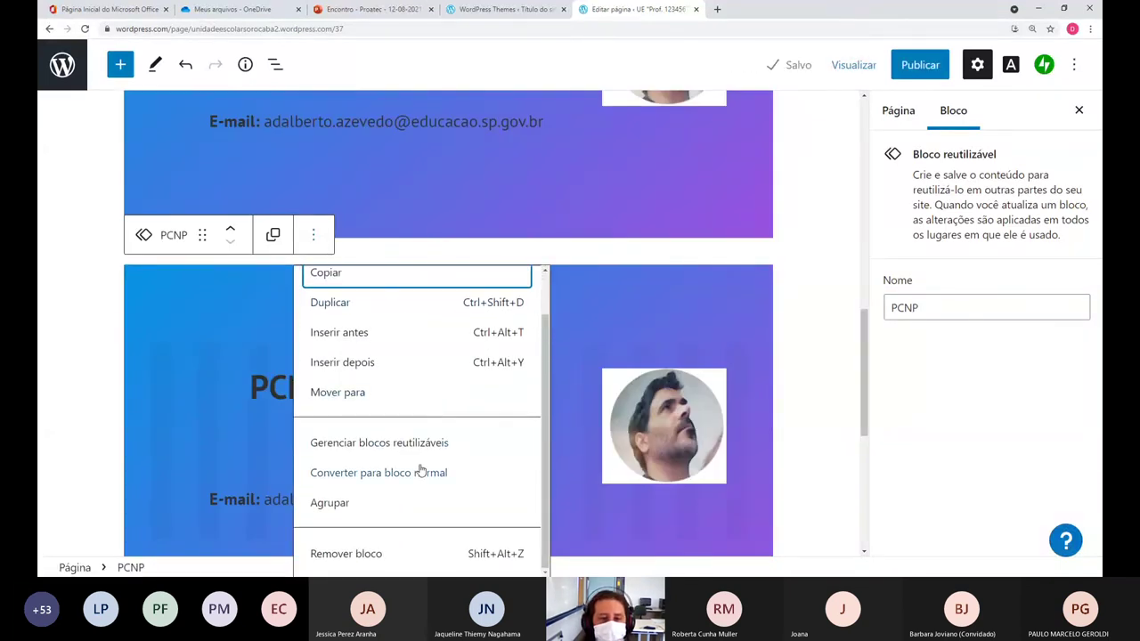
left_click(419, 481)
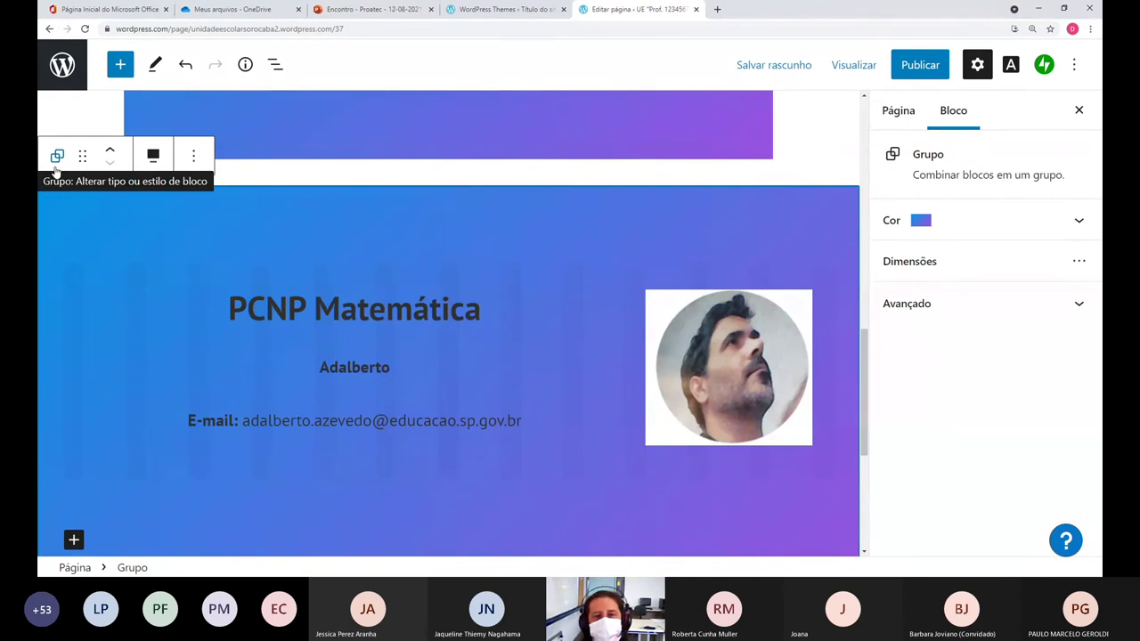
left_click(1077, 224)
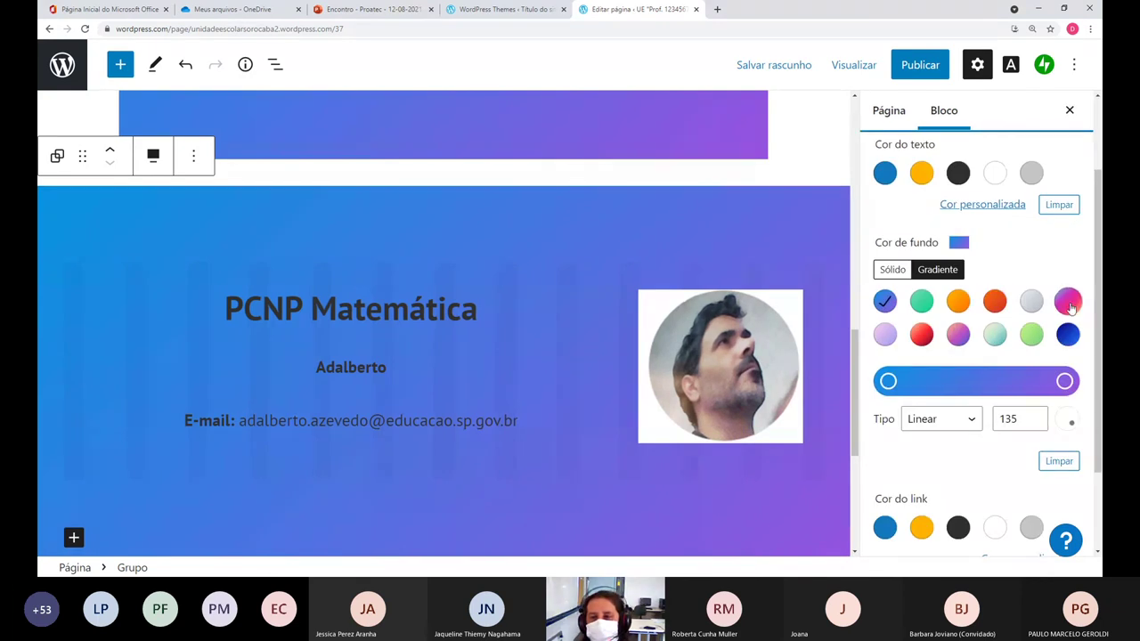
left_click(1067, 302)
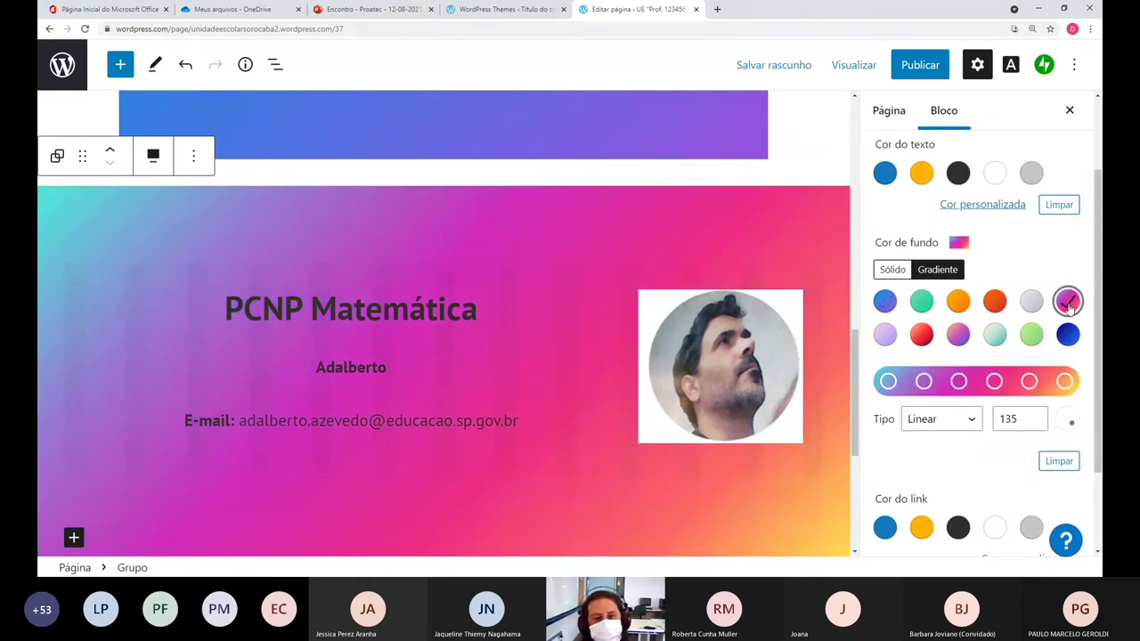
left_click(726, 343)
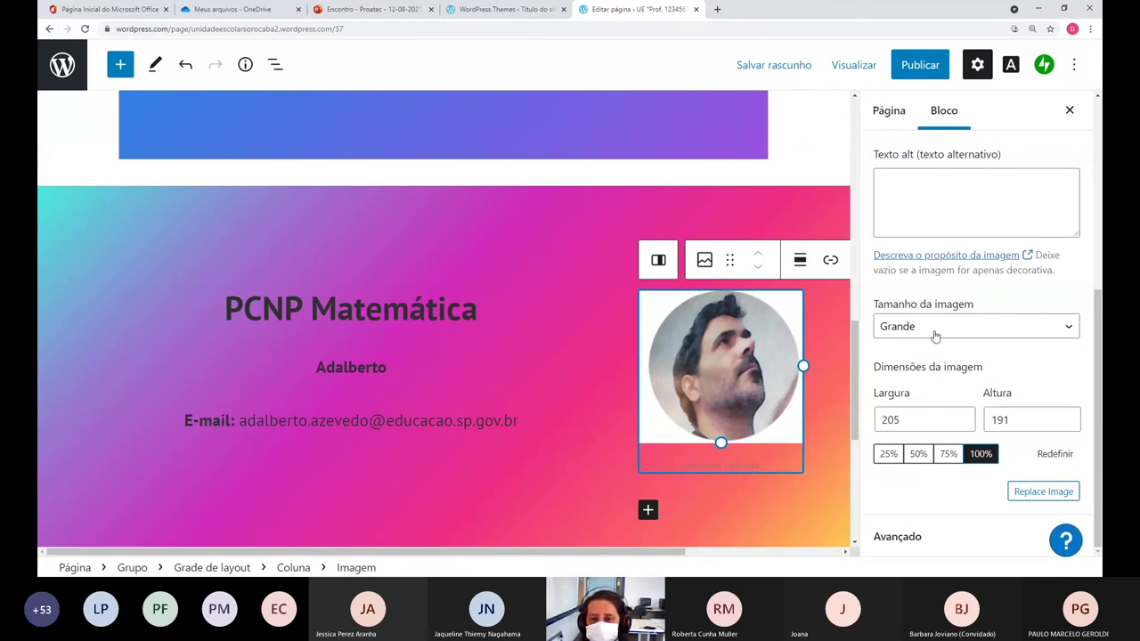
Replace the second card's photo with the second teacher's photo uploaded from the computer
scroll(1015, 276, "up", 3)
scroll(1012, 283, "down", 2)
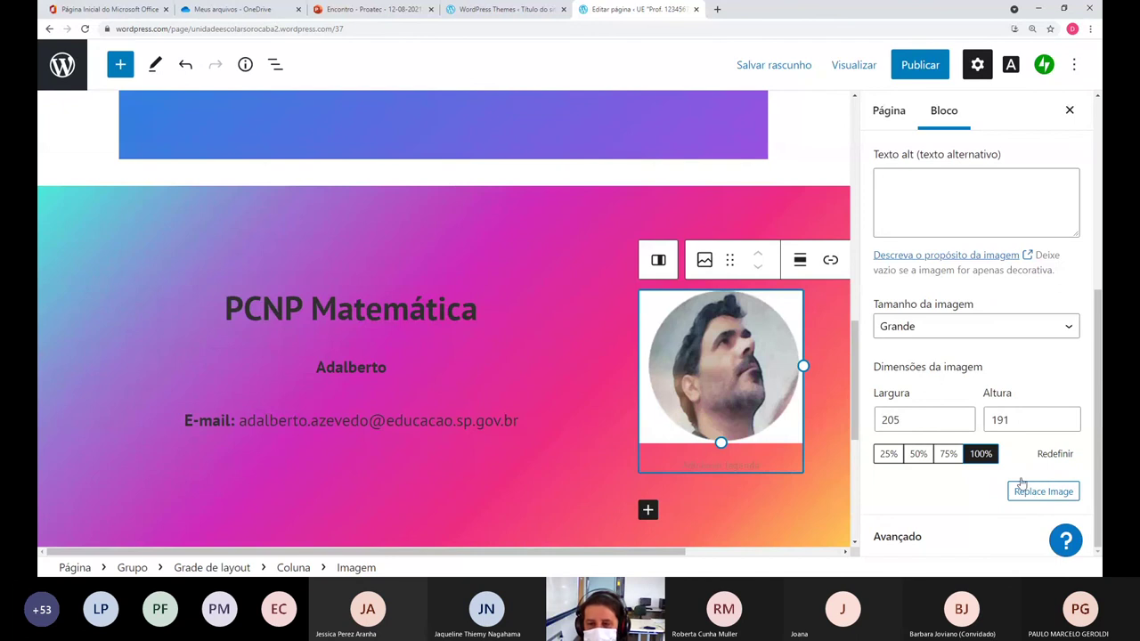
left_click_drag(663, 553, 822, 553)
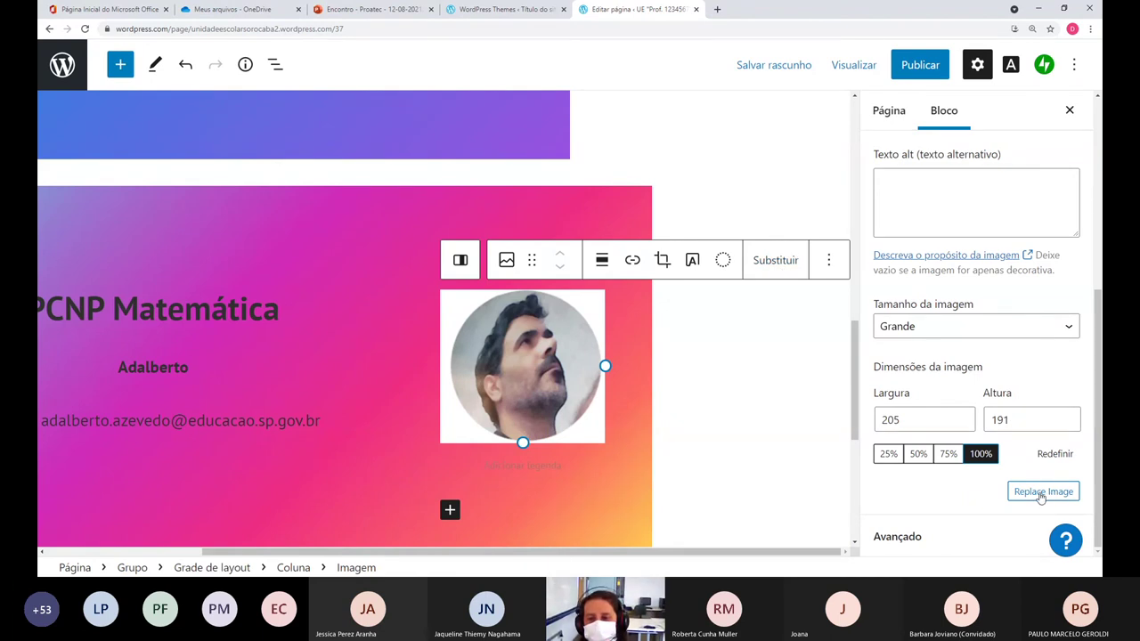
left_click(776, 263)
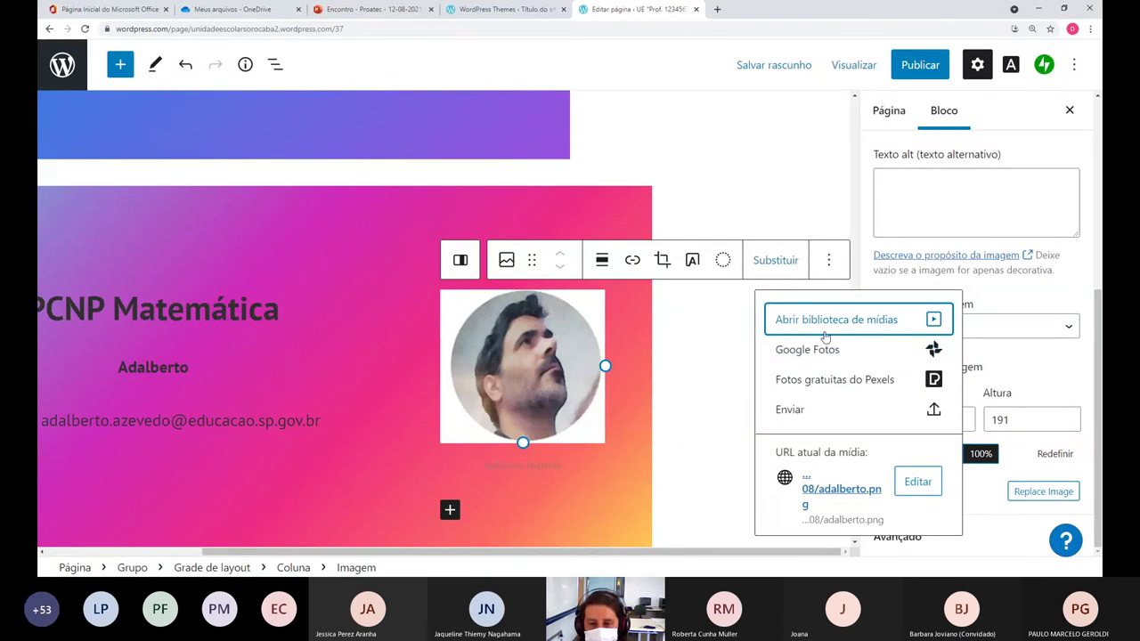
left_click(790, 410)
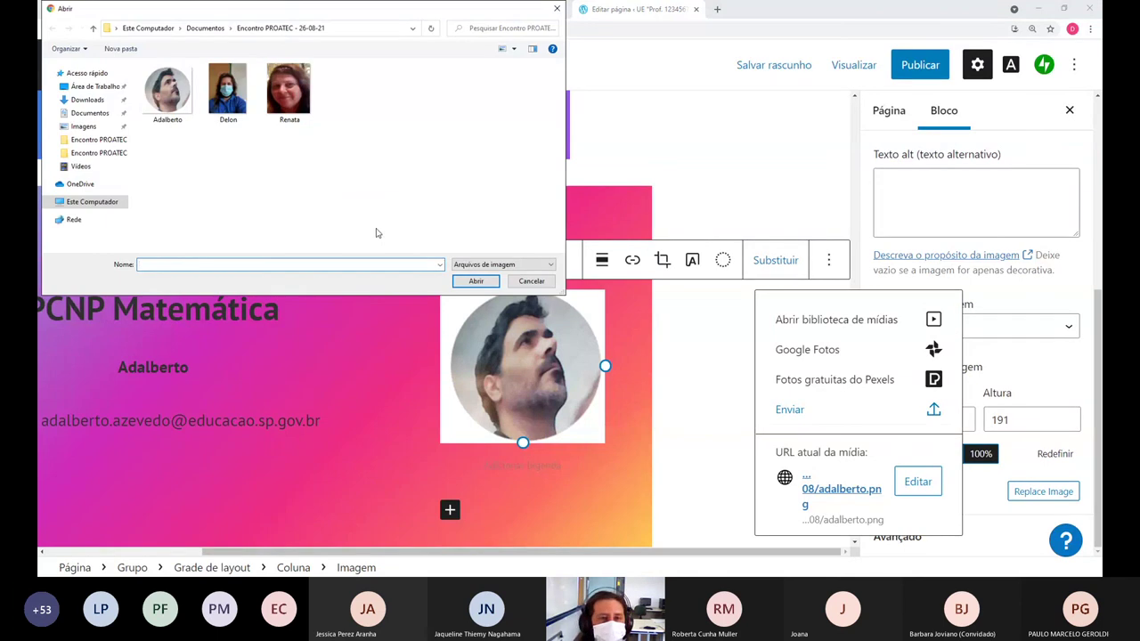
left_click(227, 99)
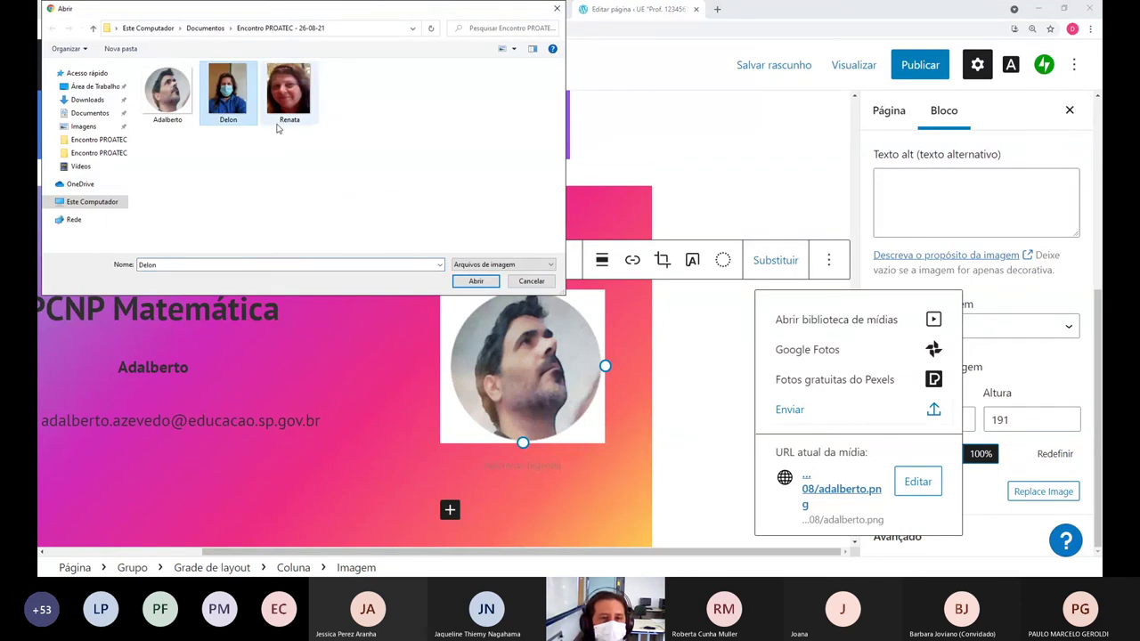
double_click(232, 104)
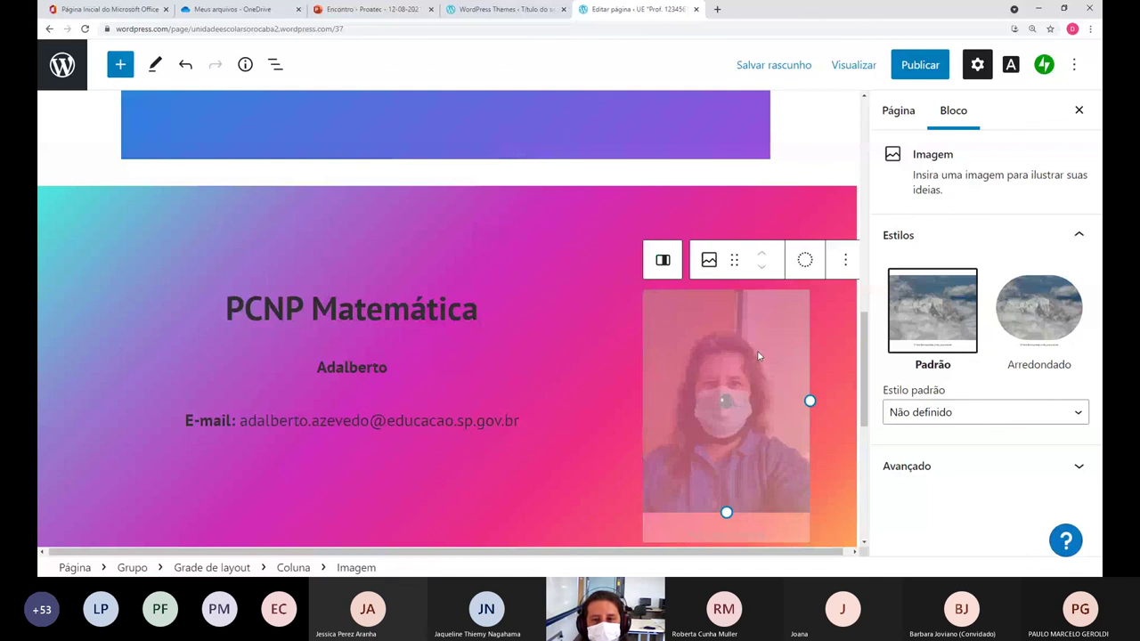
left_click(706, 358)
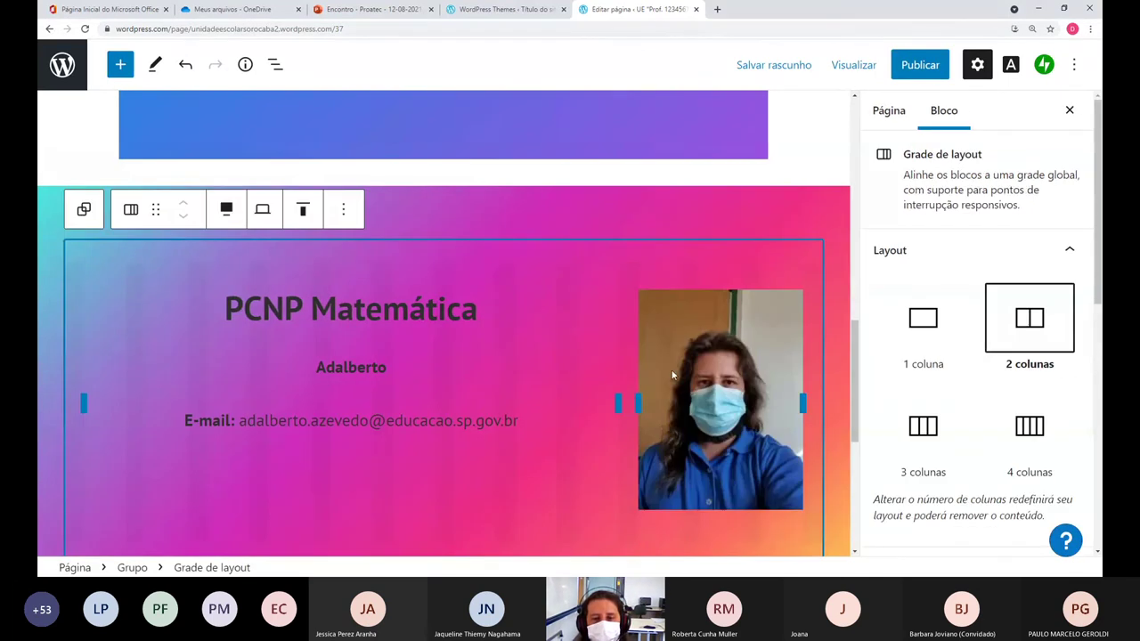
left_click(707, 358)
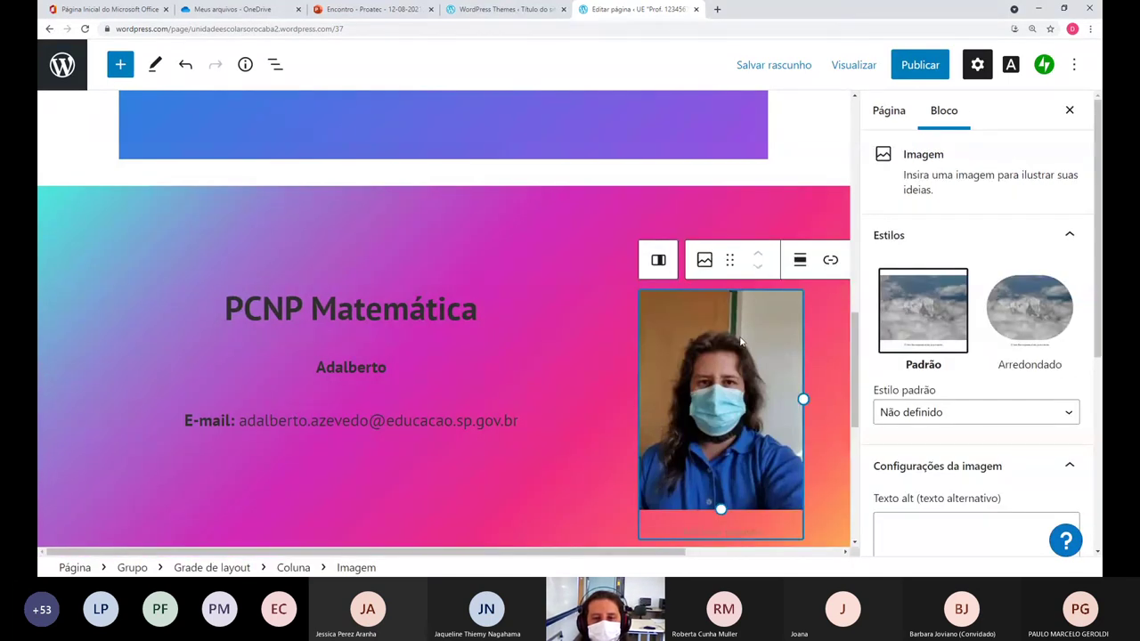
left_click(800, 259)
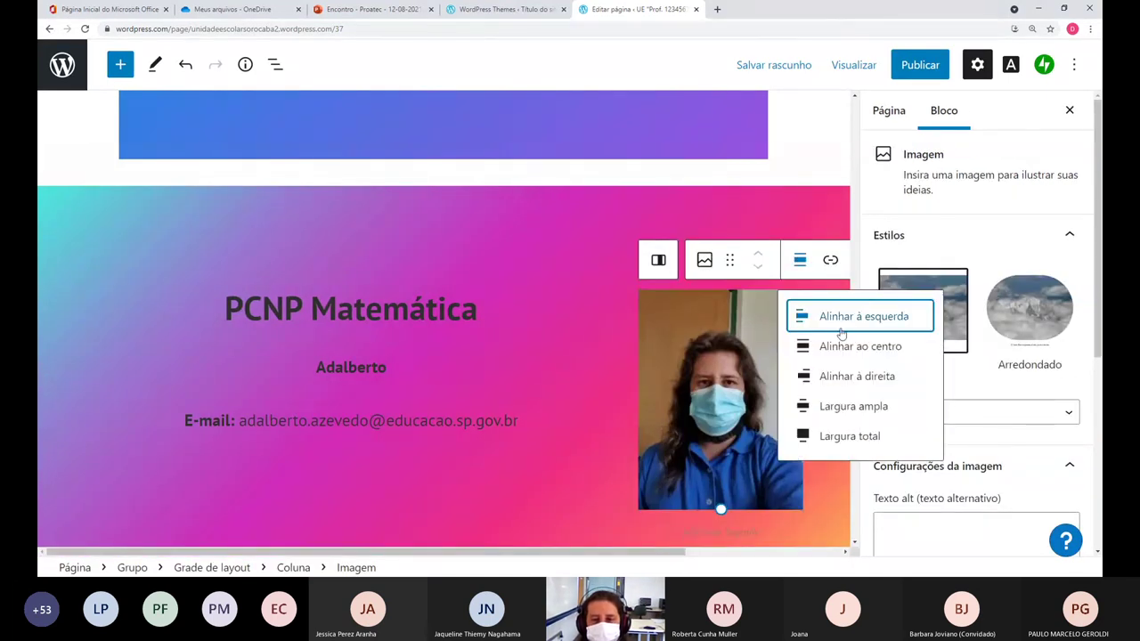
Center the round photo in the first PCNP card with Alinhar ao centro
left_click(885, 356)
scroll(713, 311, "up", 4)
left_click(670, 260)
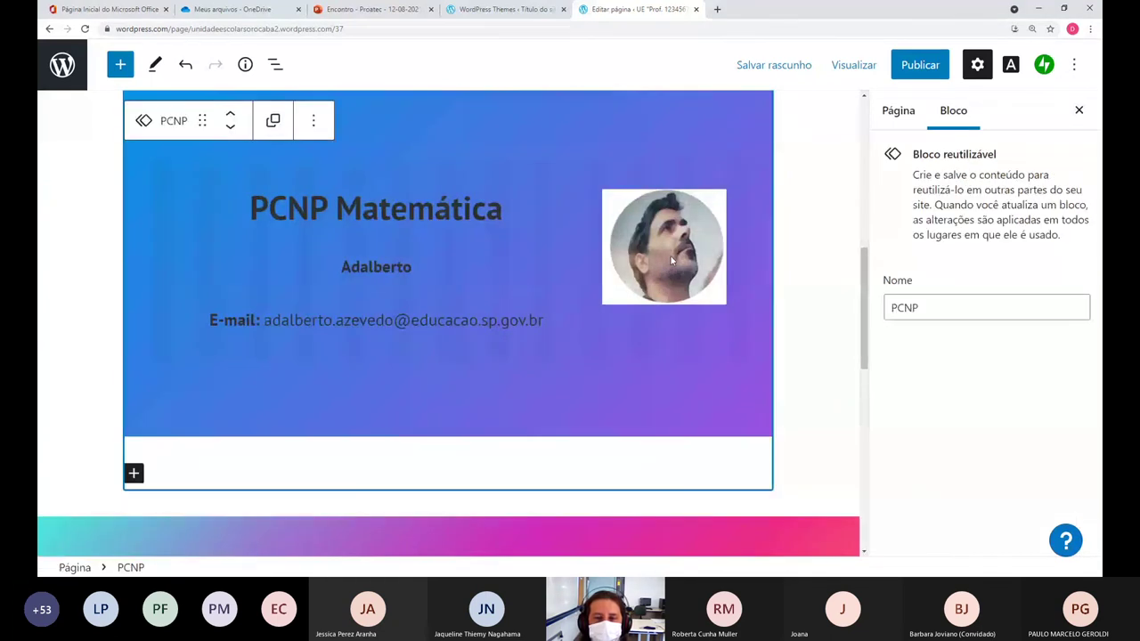
left_click(671, 260)
left_click(759, 159)
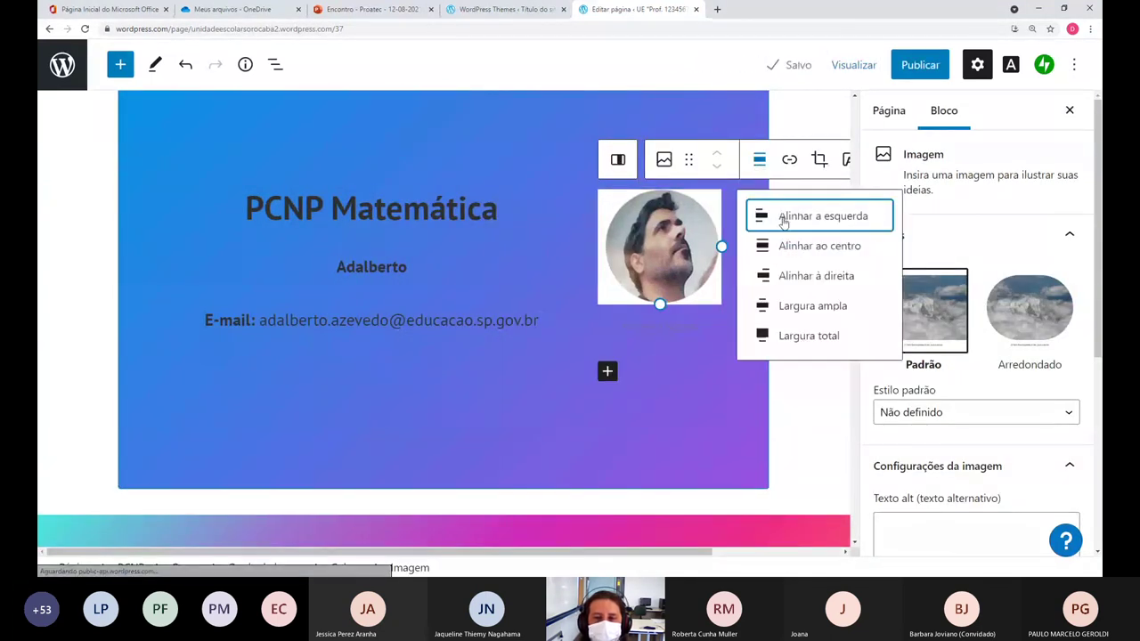
left_click(829, 255)
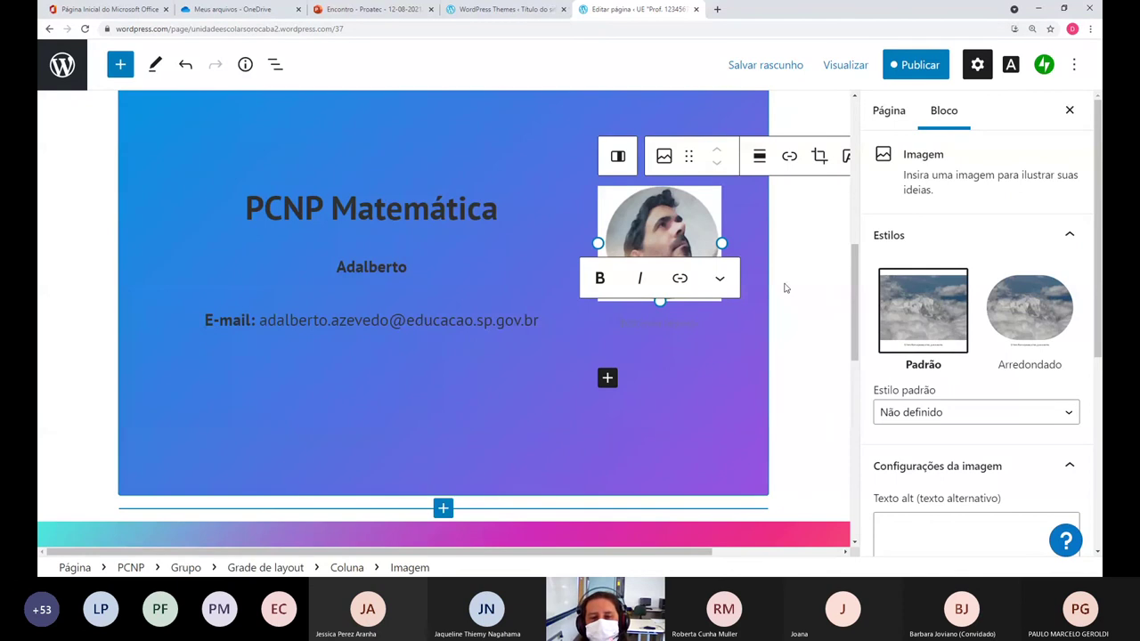
scroll(782, 283, "down", 5)
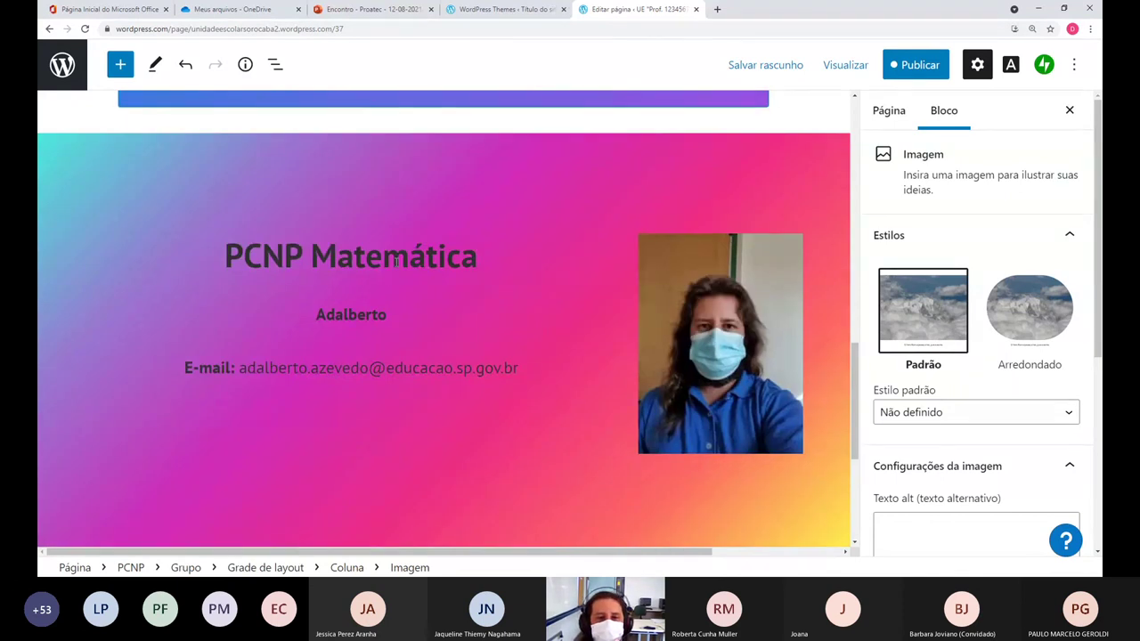
Change the second card's heading from Matemática to 'PCNP Tecnologia Educacional'
scroll(396, 260, "down", 1)
left_click(397, 259)
double_click(470, 204)
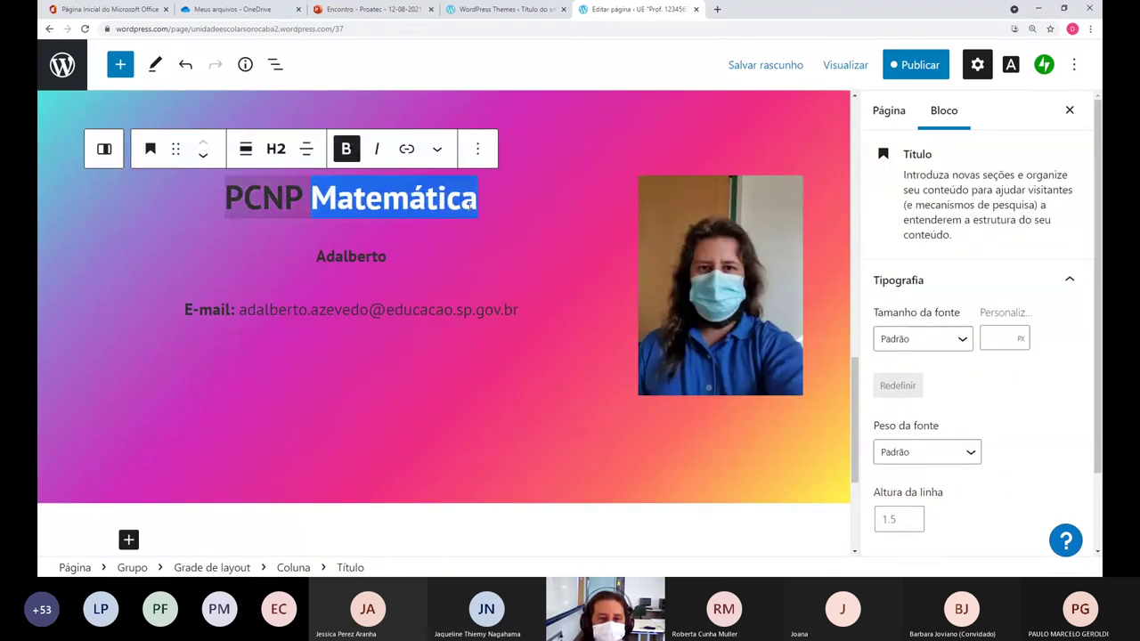
type("Te")
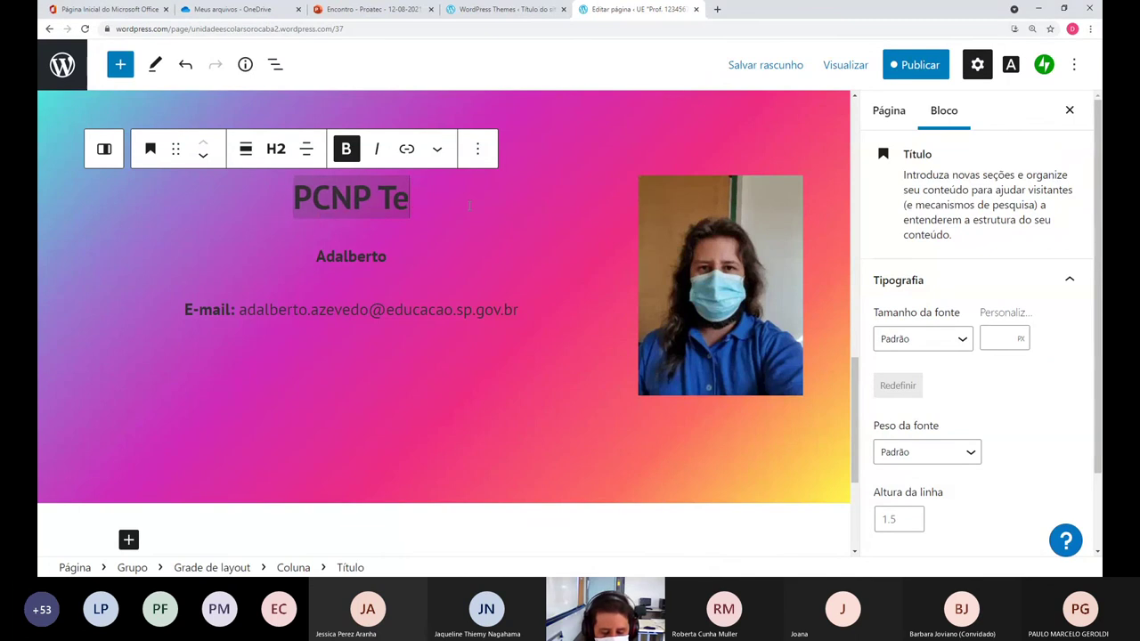
type("cnologia")
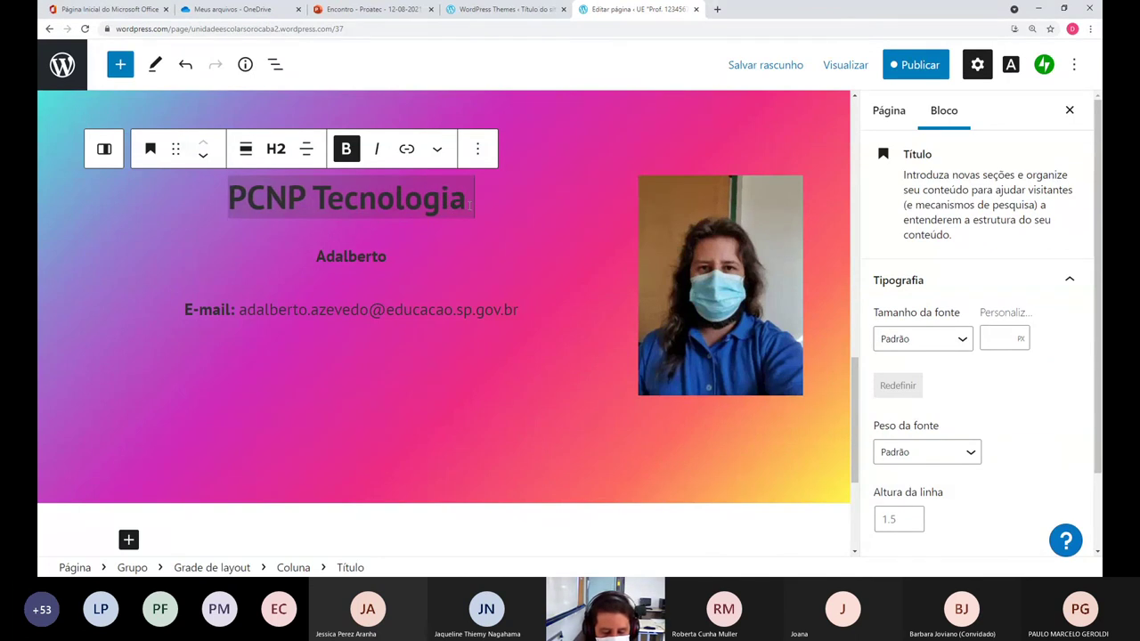
type(" Educacional")
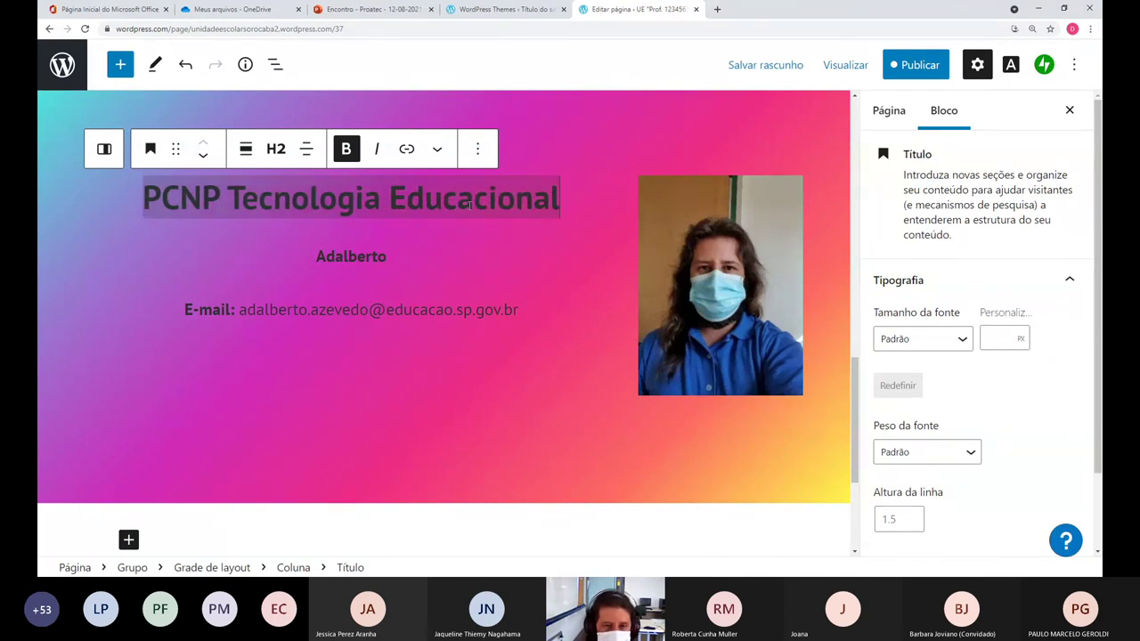
Replace the second card's teacher name and e-mail address with the new teacher's, then check the link
double_click(350, 256)
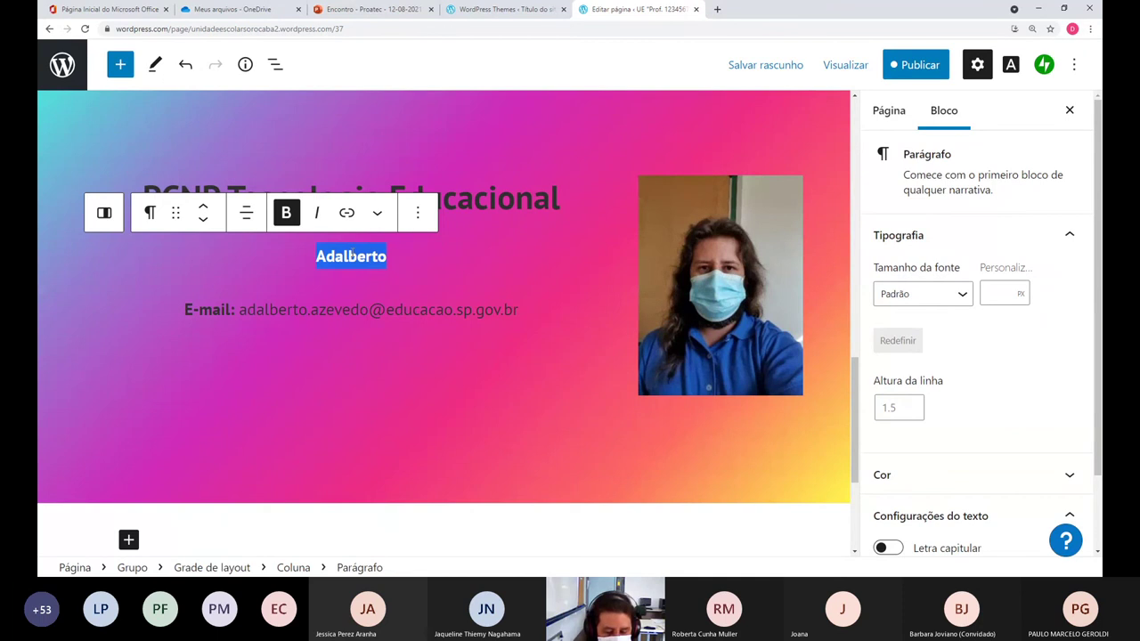
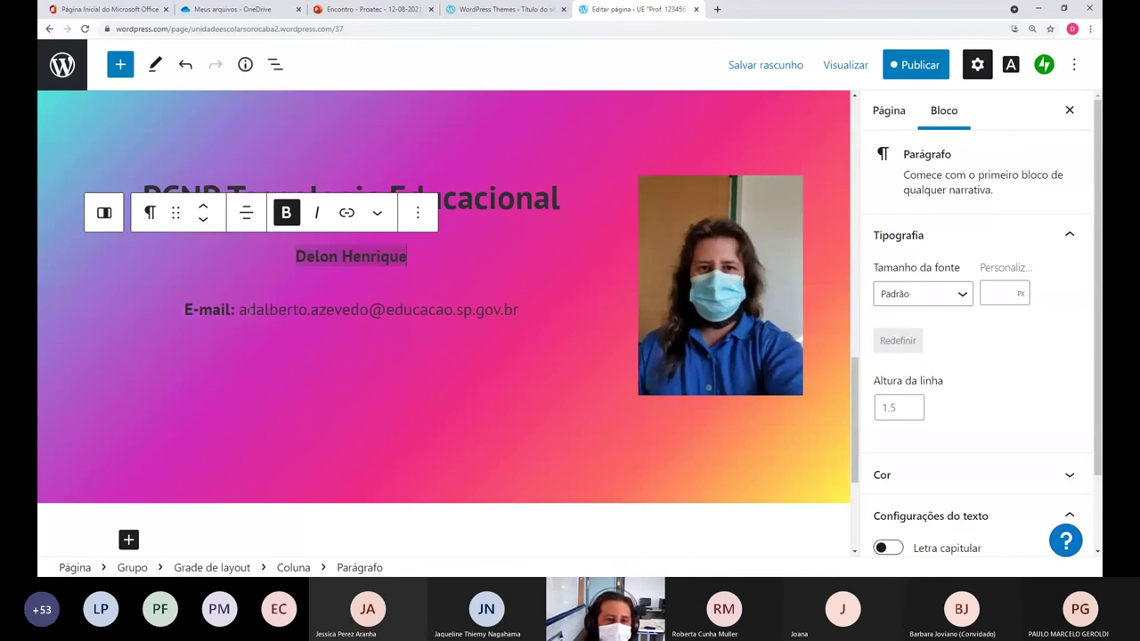
left_click_drag(239, 309, 300, 309)
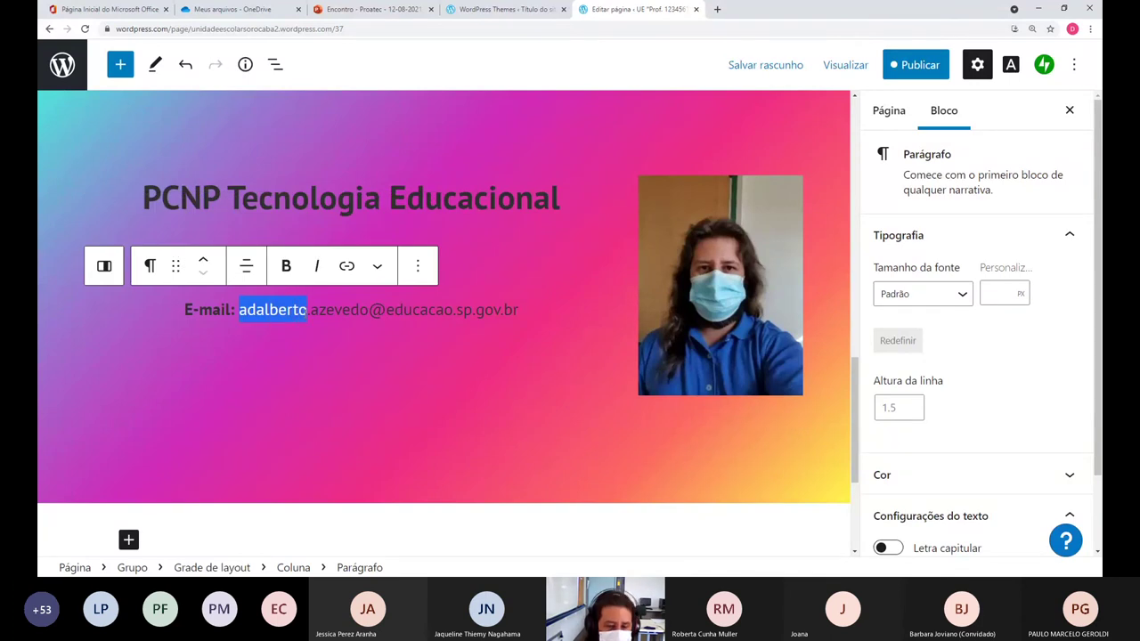
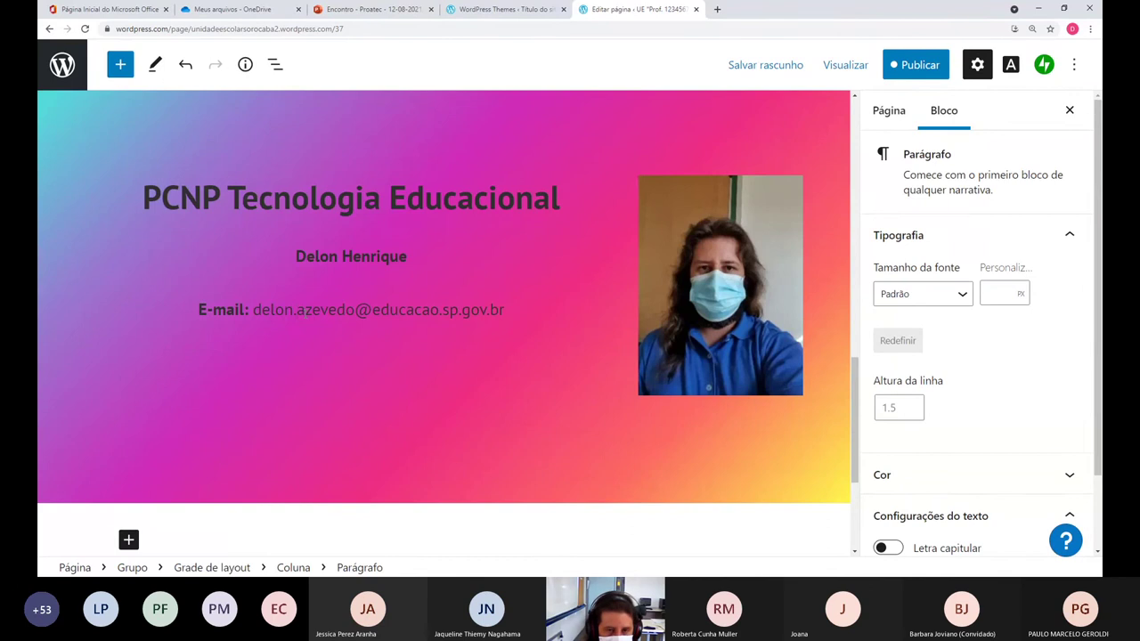
left_click_drag(296, 309, 354, 309)
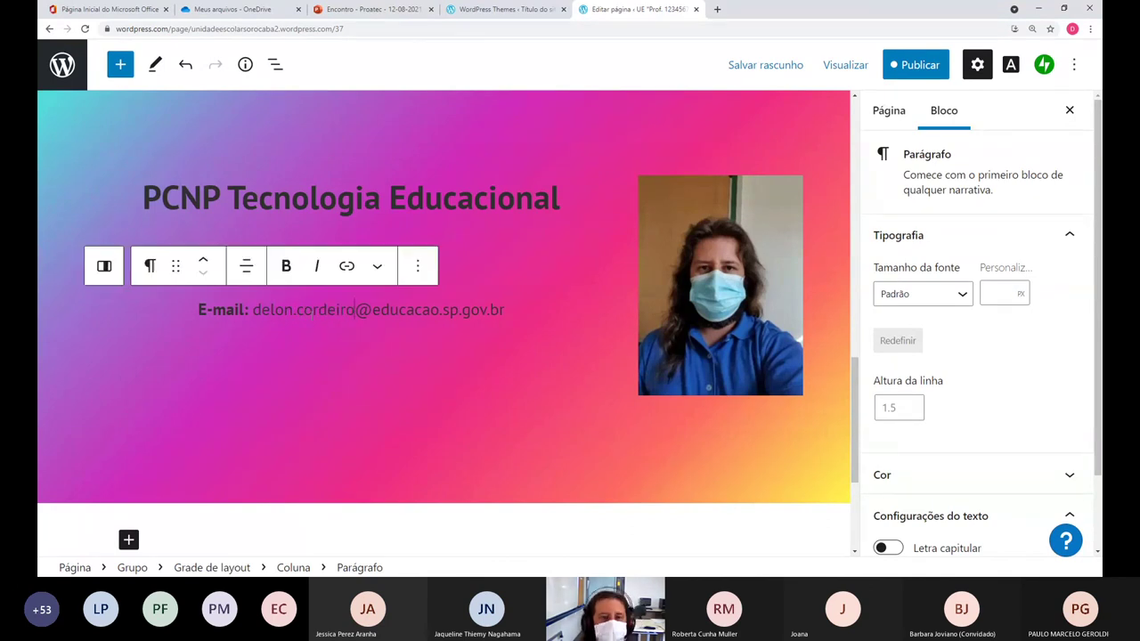
scroll(385, 309, "up", 4)
scroll(385, 308, "down", 4)
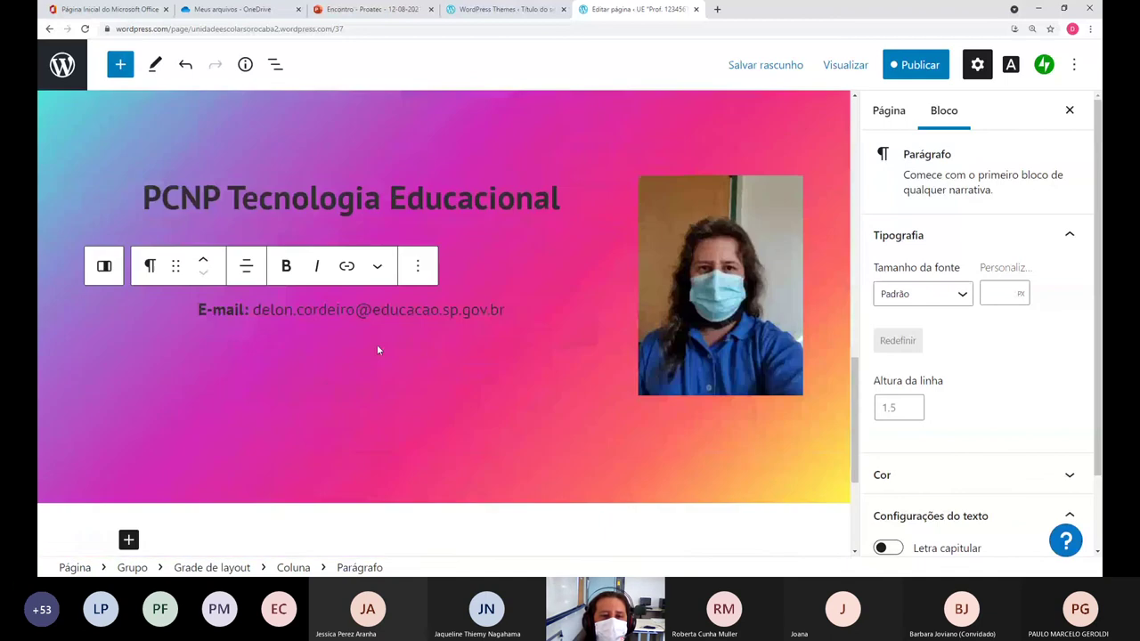
left_click_drag(253, 309, 500, 310)
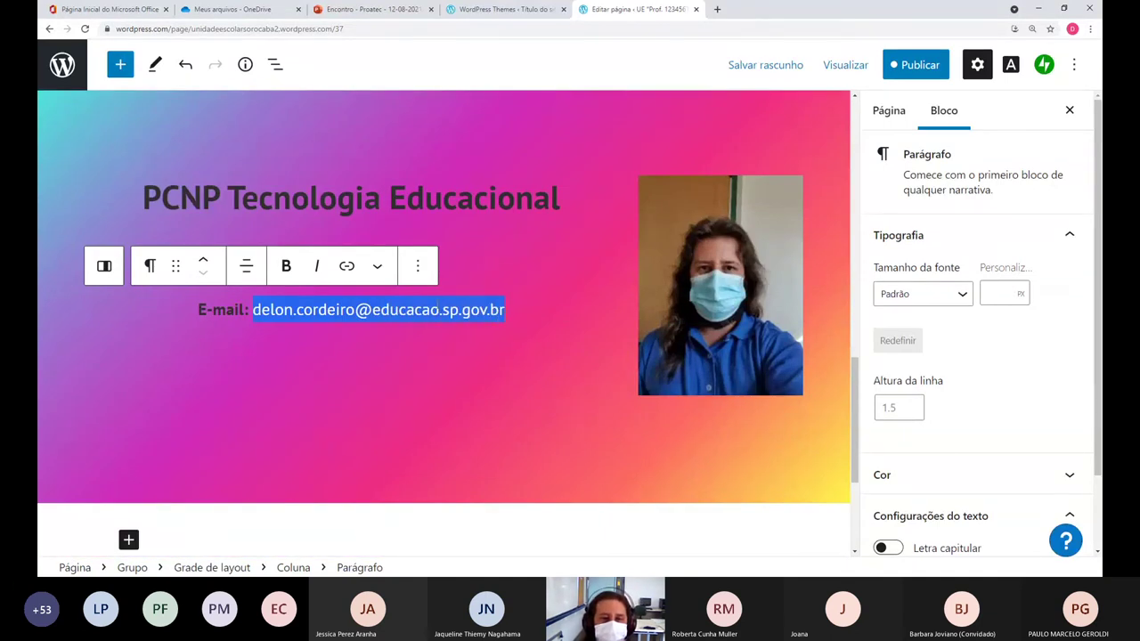
left_click(347, 266)
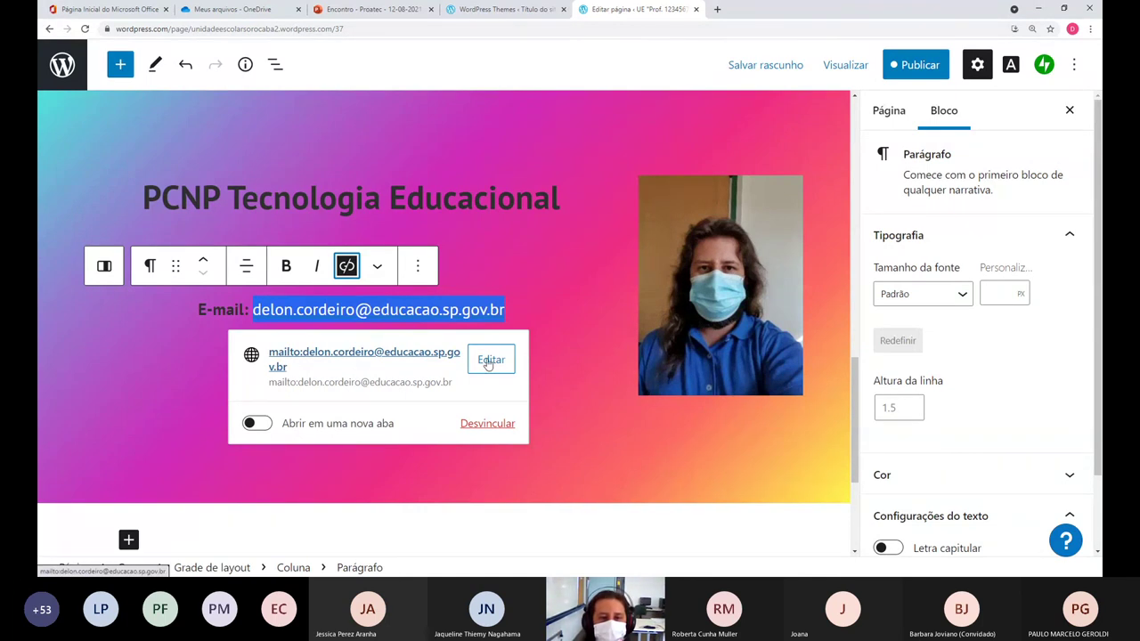
Inspect the mailto link targets on both PCNP cards' e-mail addresses
left_click(418, 356)
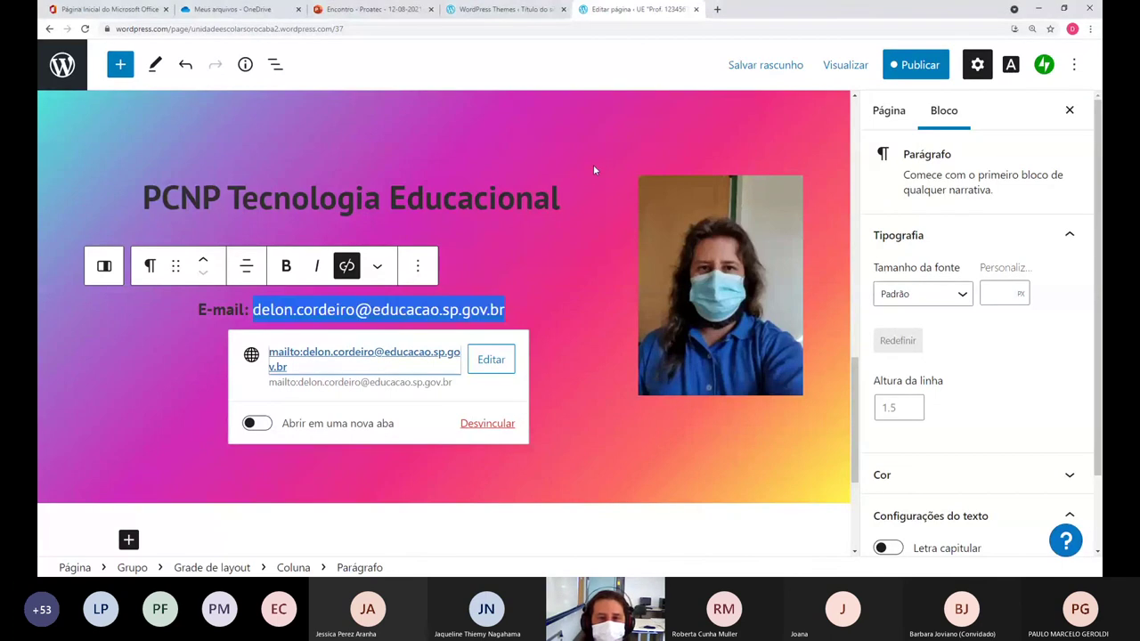
left_click(577, 519)
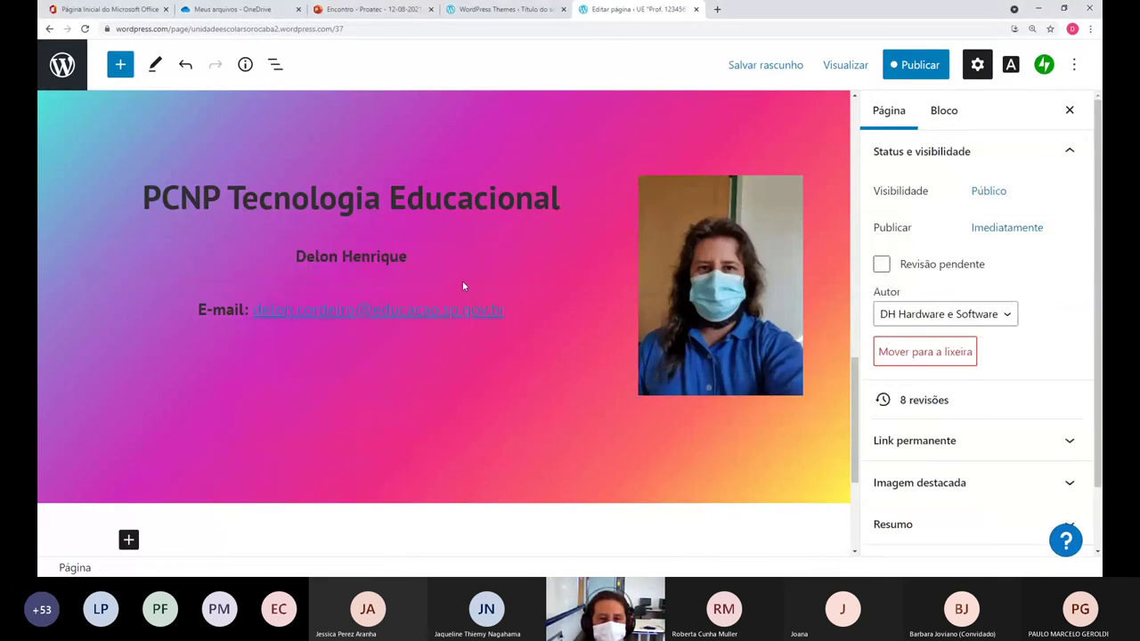
scroll(372, 251, "up", 4)
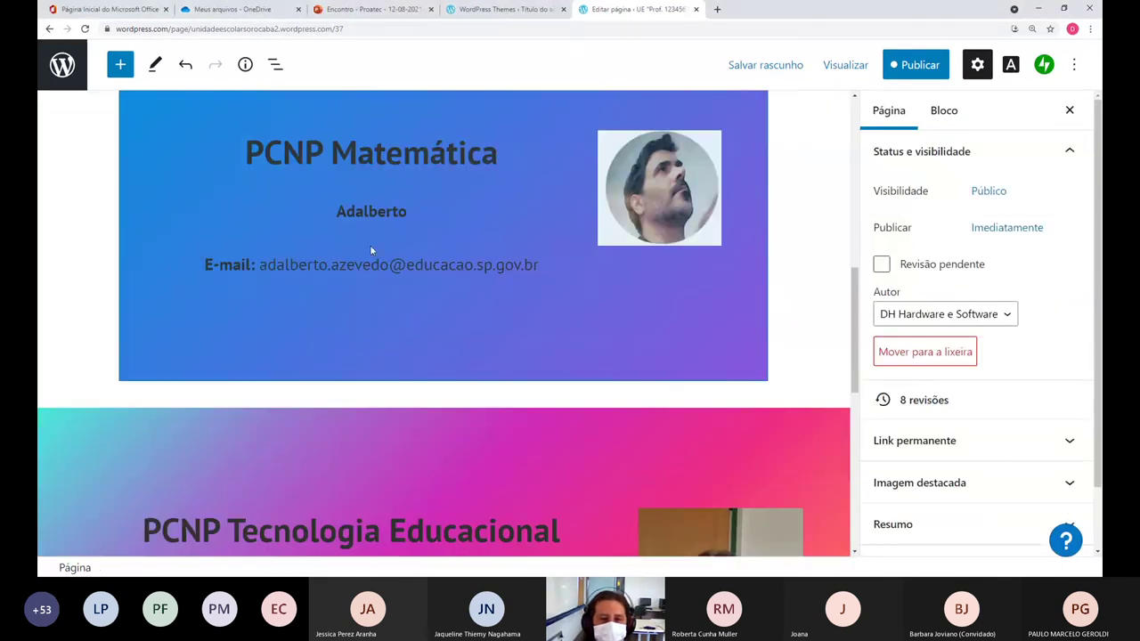
left_click(263, 269)
left_click(263, 269)
left_click_drag(264, 267, 434, 267)
left_click(281, 293)
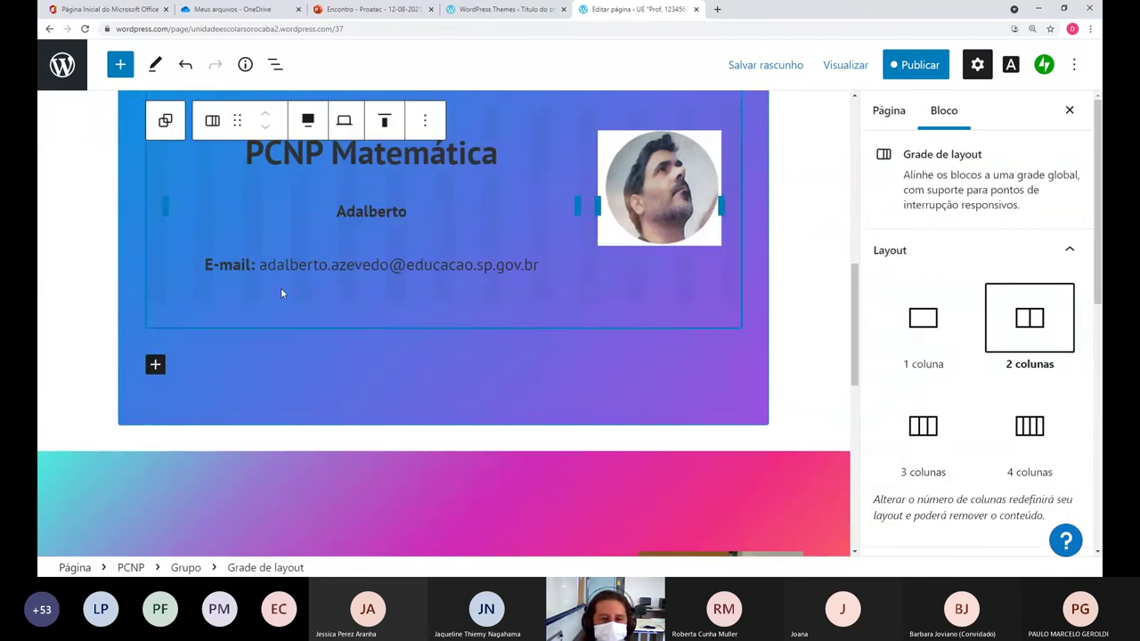
left_click_drag(259, 264, 539, 264)
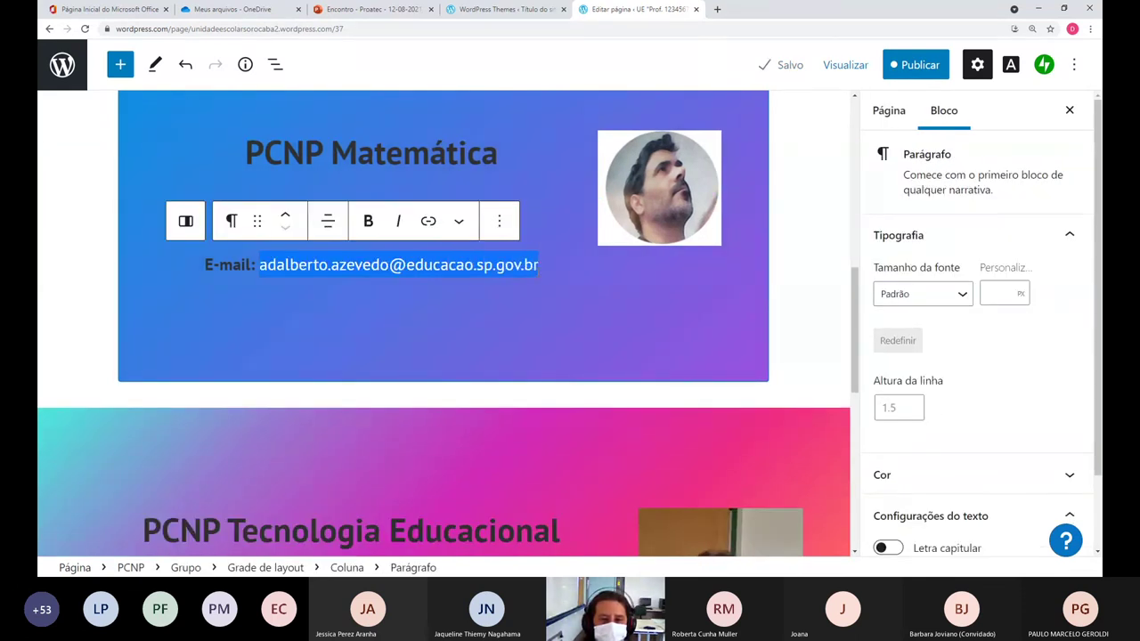
left_click(428, 221)
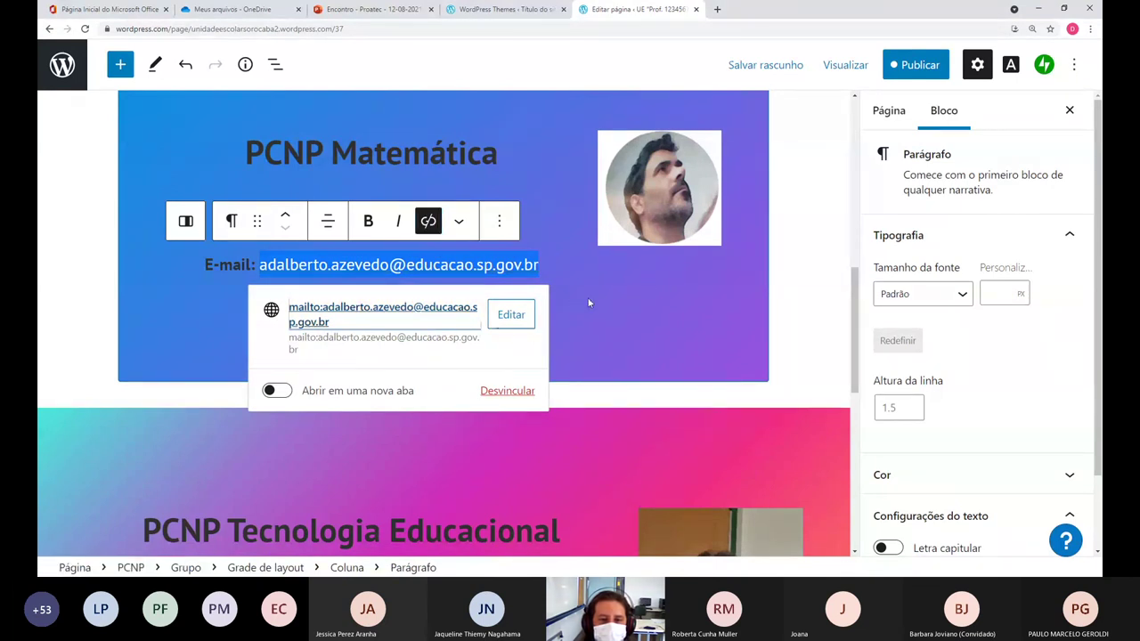
left_click(625, 307)
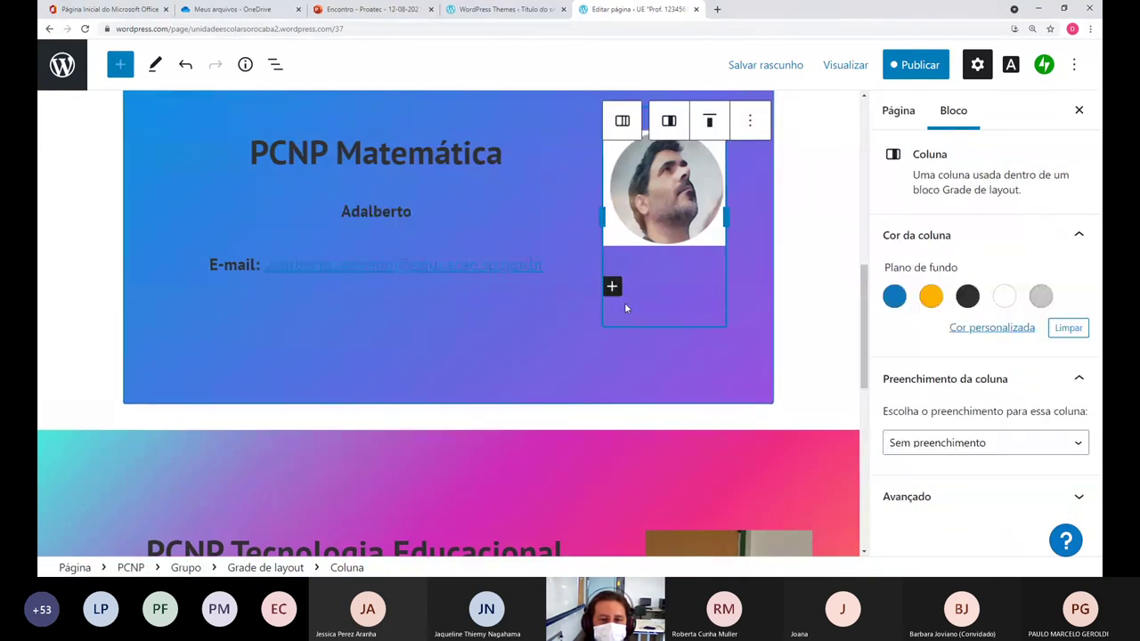
Deselect everything, then select the pink PCNP Tecnologia Educacional group block
left_click(85, 290)
scroll(334, 293, "down", 1)
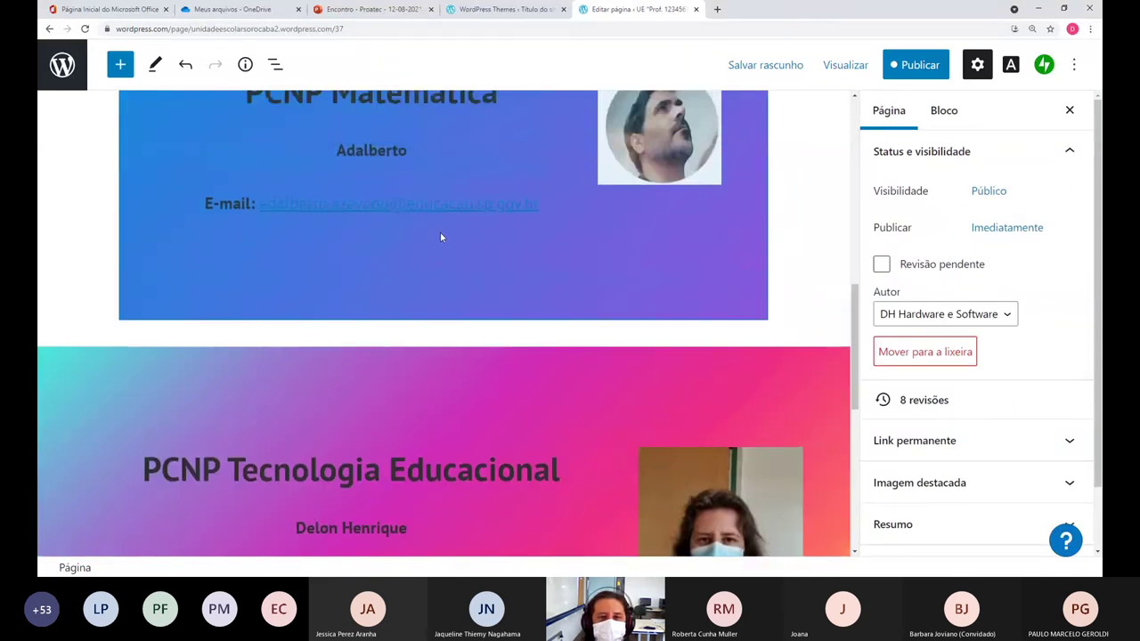
scroll(374, 219, "down", 2)
scroll(414, 220, "up", 2)
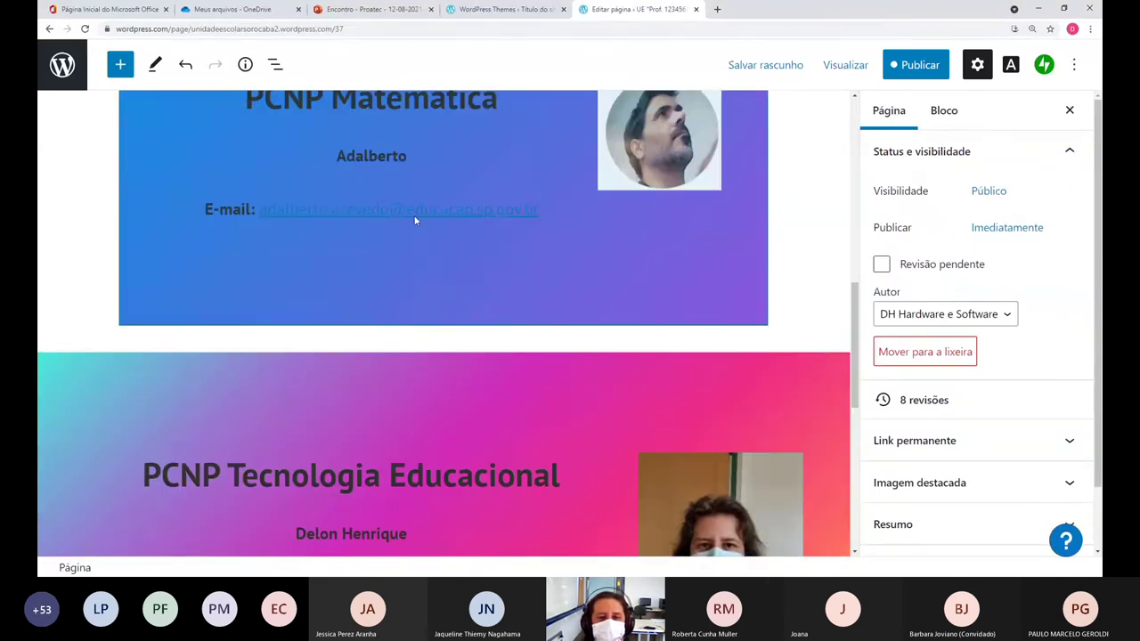
scroll(890, 259, "down", 1)
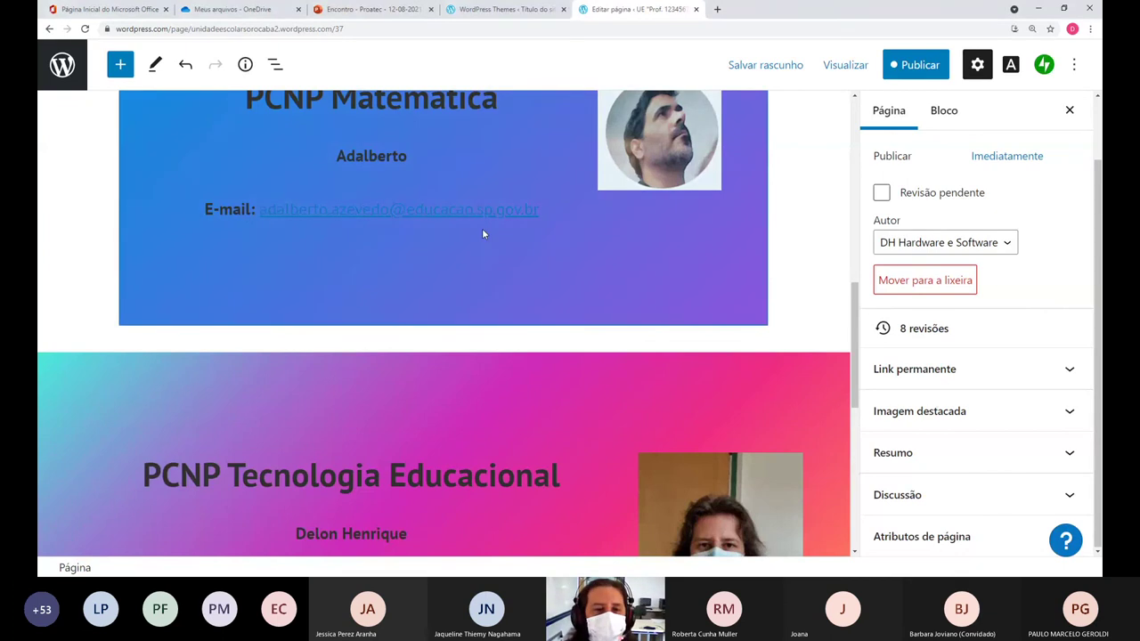
scroll(496, 221, "down", 4)
scroll(495, 214, "up", 2)
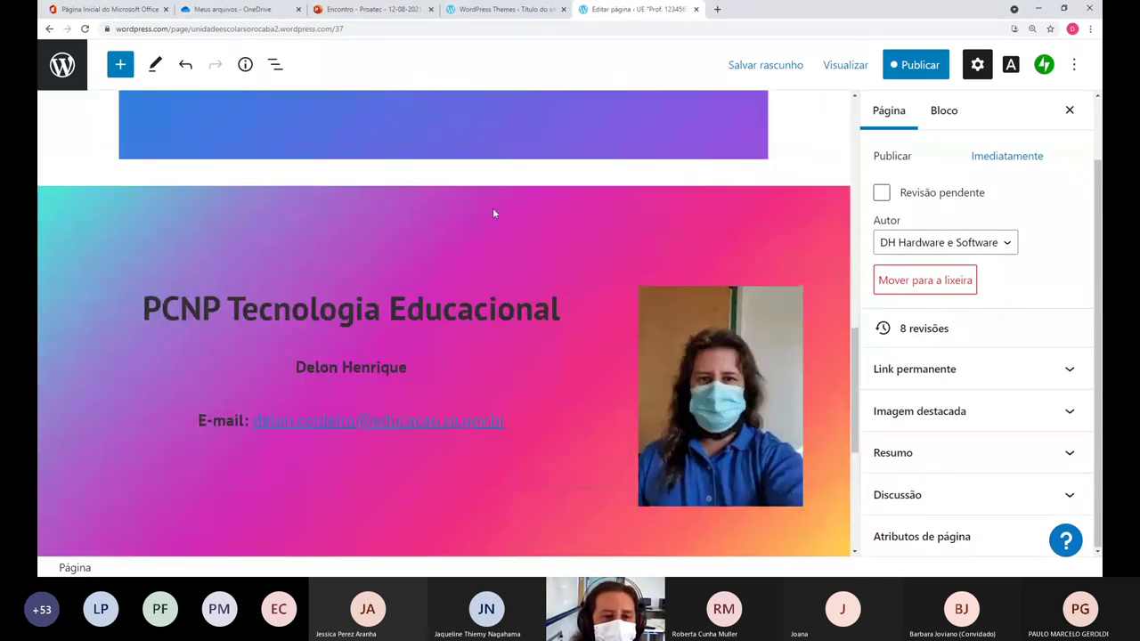
left_click(72, 201)
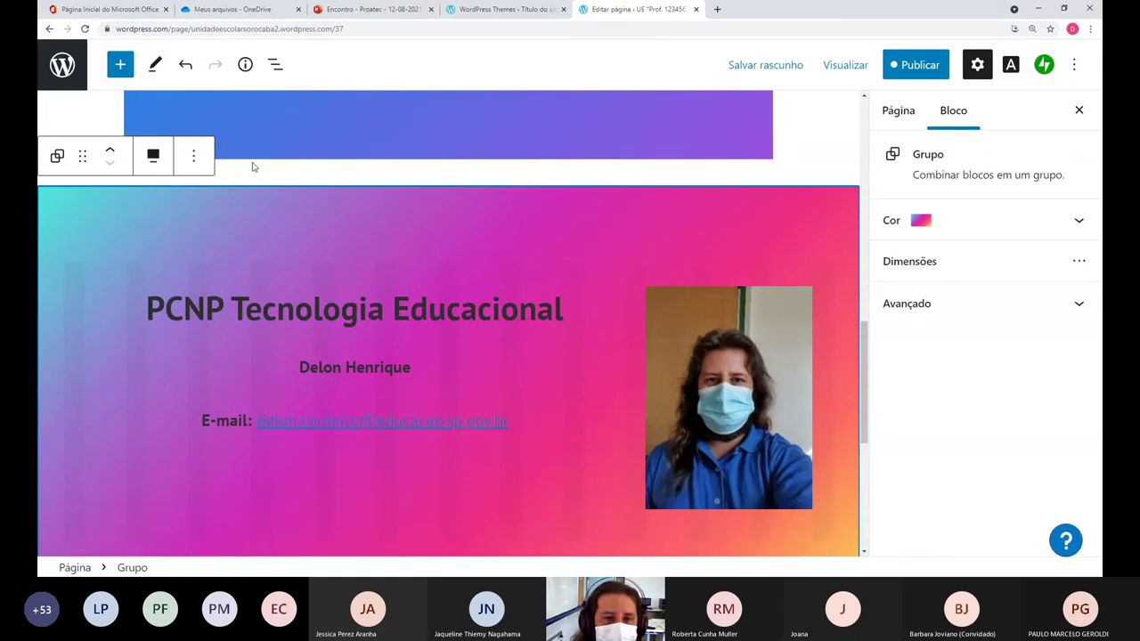
Add the pink Tecnologia Educacional card to reusable blocks under the name PCNP2
left_click(196, 159)
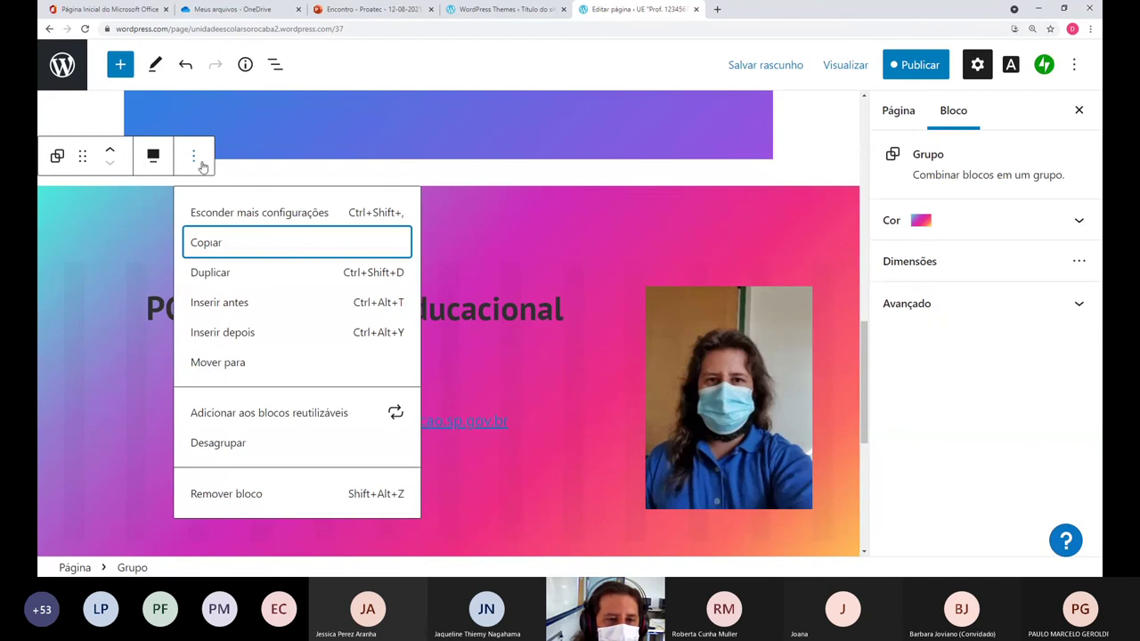
left_click(283, 415)
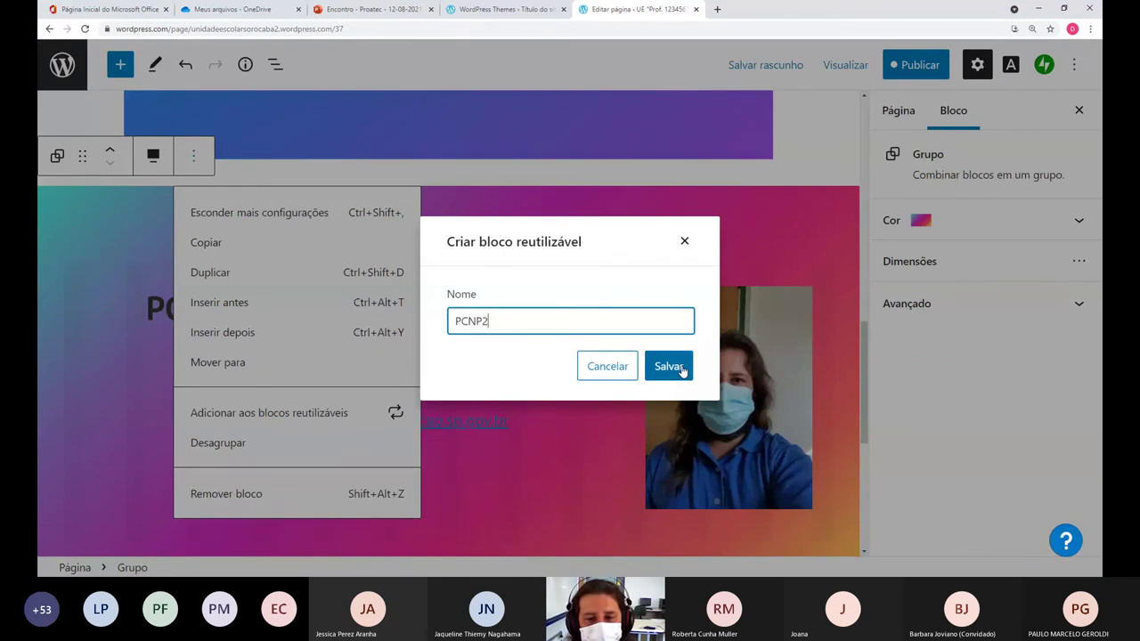
left_click(683, 369)
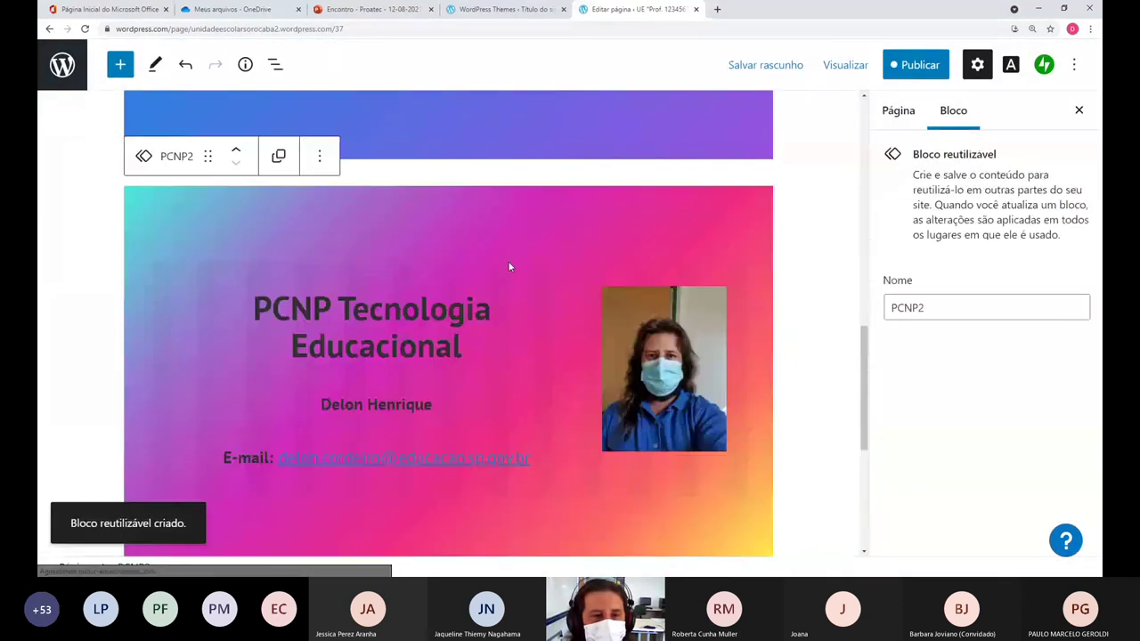
scroll(510, 267, "up", 6)
scroll(508, 261, "down", 8)
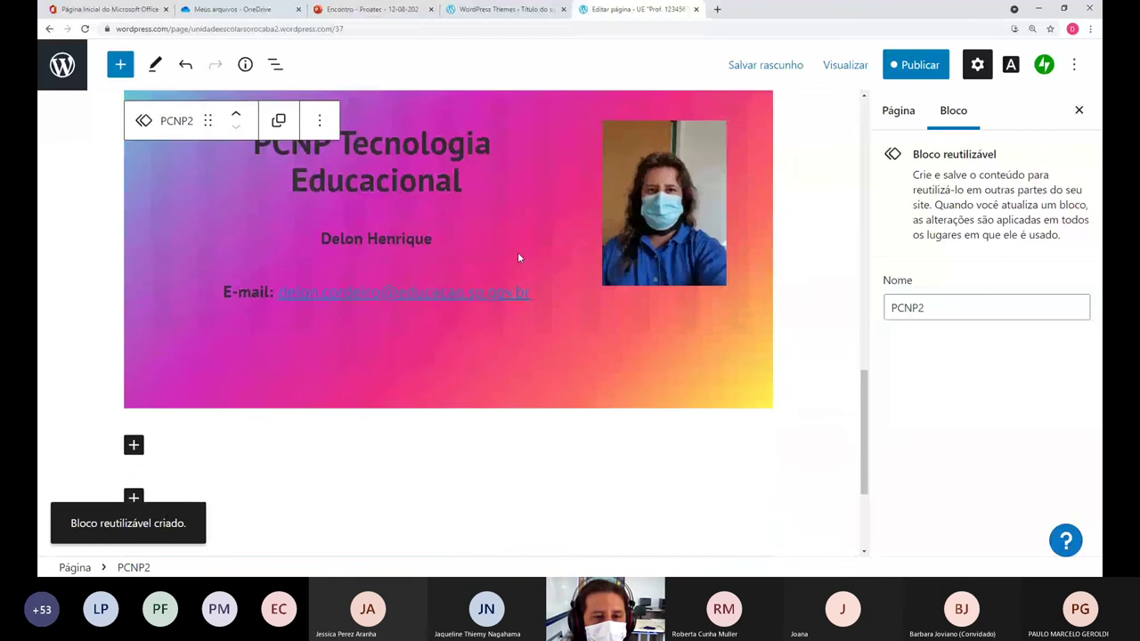
scroll(369, 302, "down", 1)
Insert the PCNP reusable block below the pink card using /pc
left_click(190, 392)
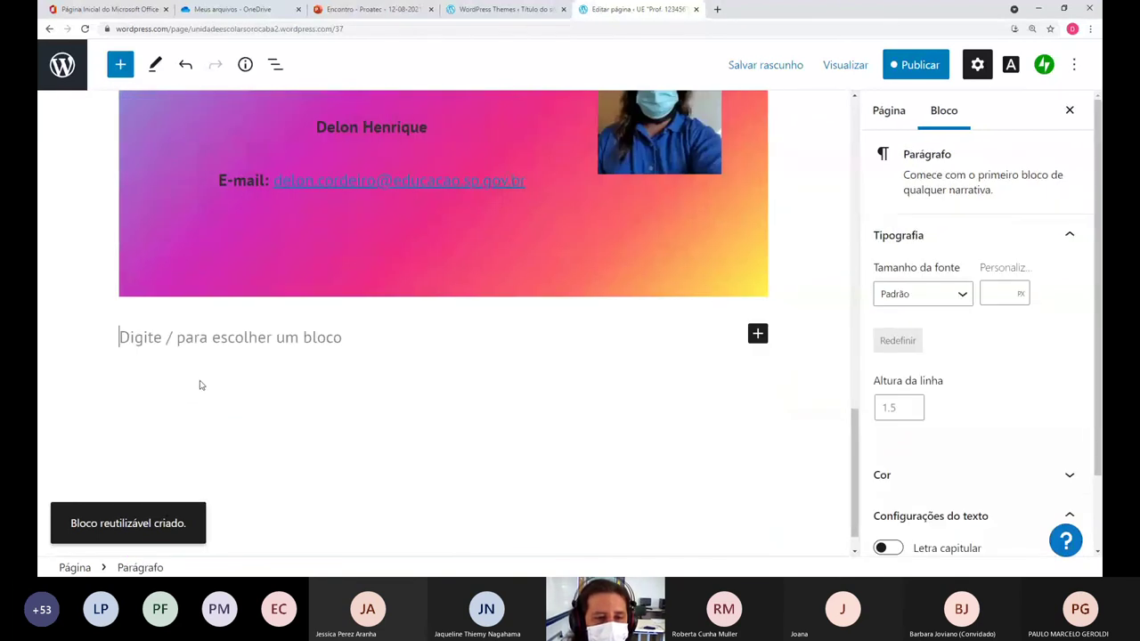
type("/pc")
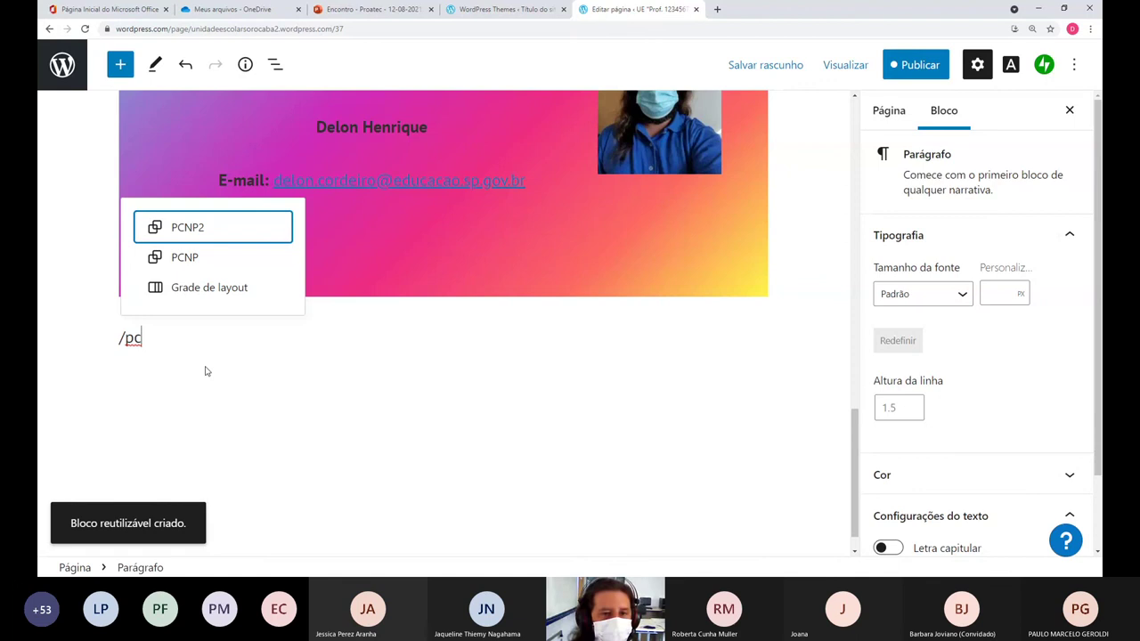
key("Down")
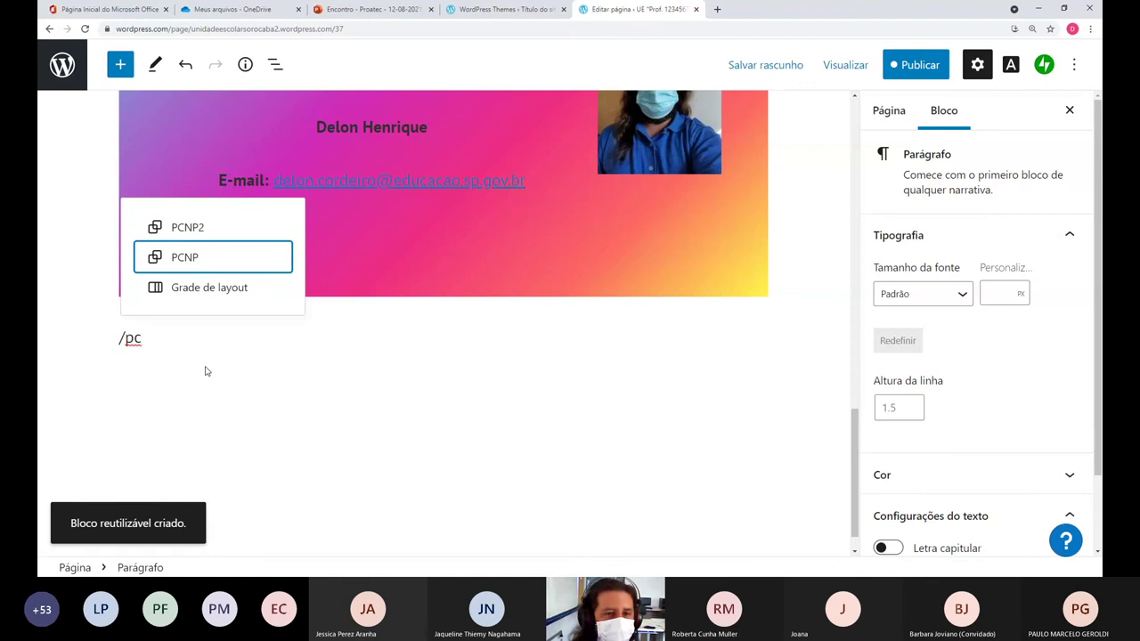
key("Return")
scroll(200, 360, "down", 5)
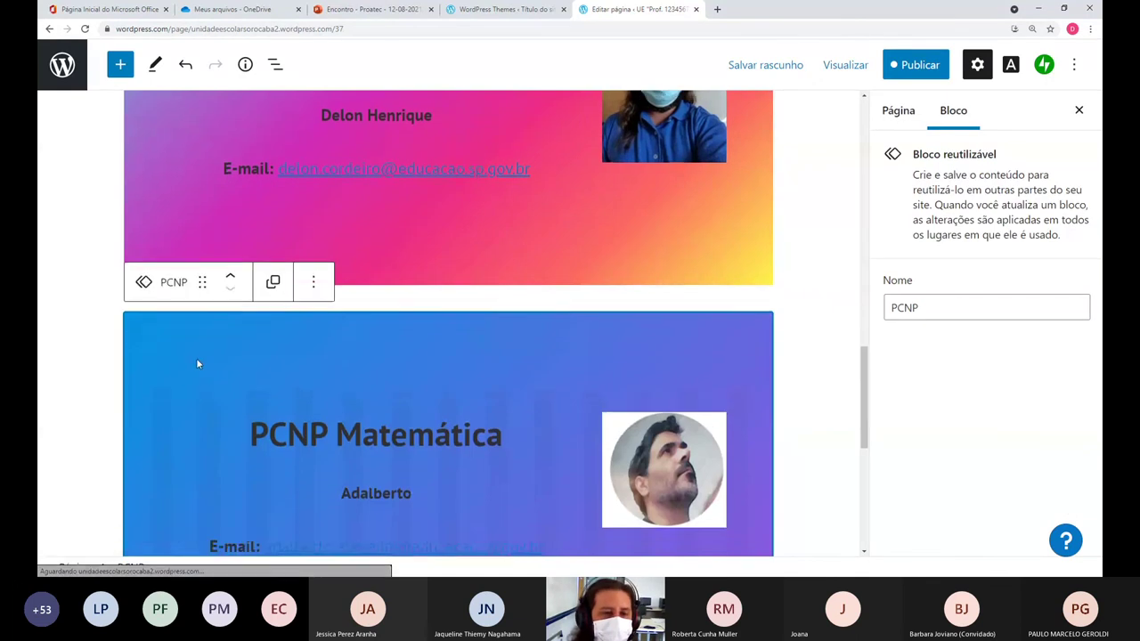
Add a paragraph below it and insert the PCNP2 reusable block with /pc
left_click(182, 304)
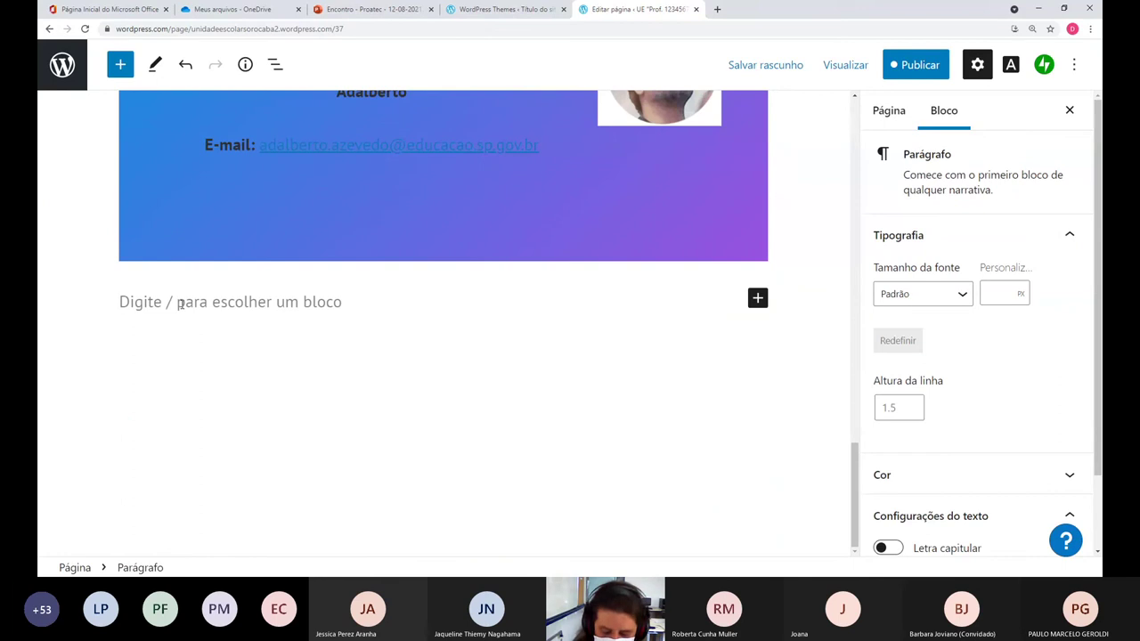
type("/pc")
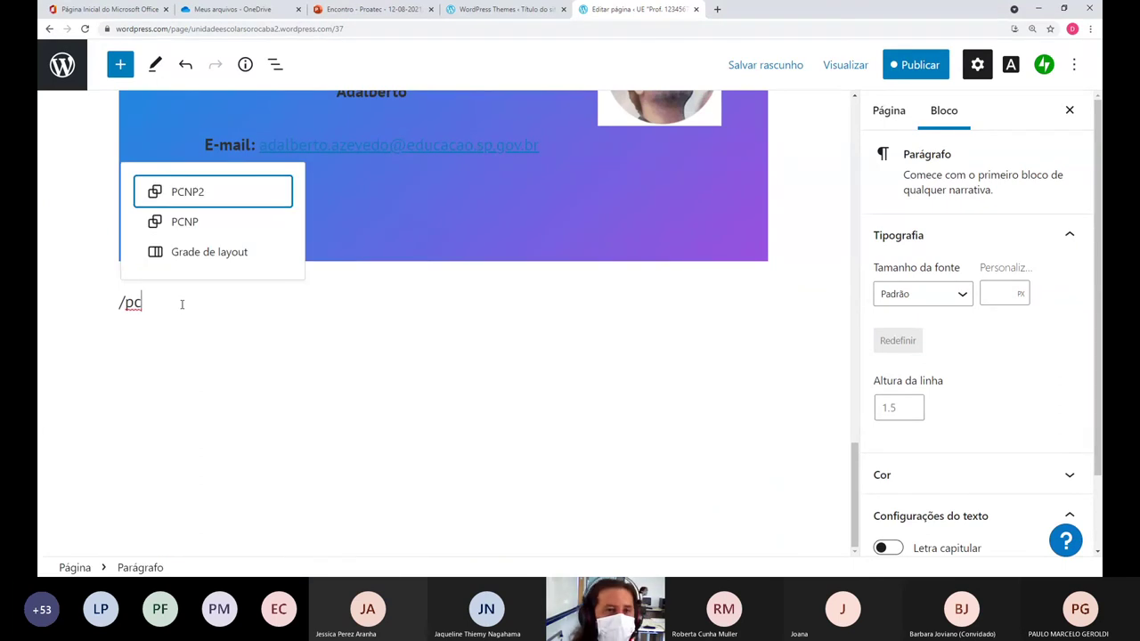
key("Return")
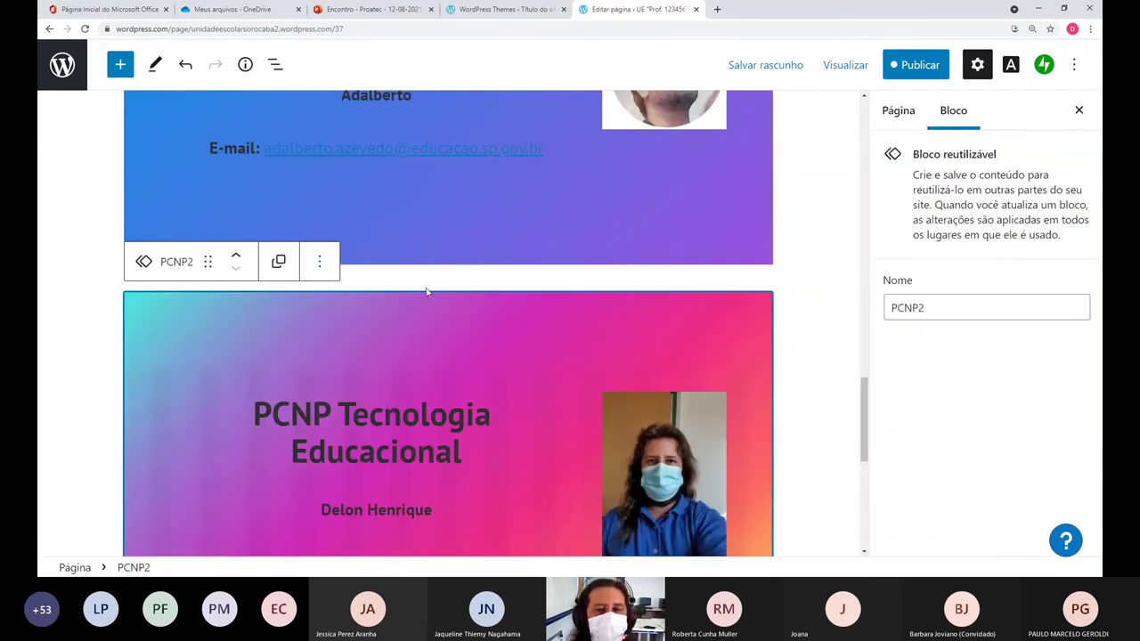
scroll(427, 291, "up", 3)
scroll(486, 237, "down", 6)
scroll(510, 173, "up", 1)
scroll(616, 197, "down", 3)
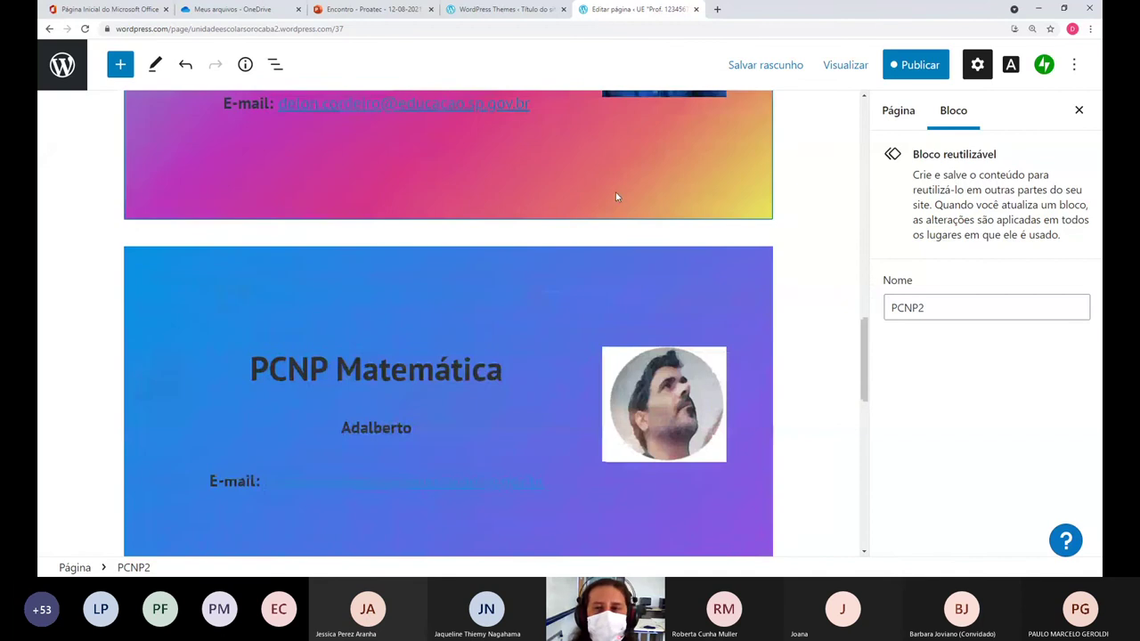
left_click(843, 66)
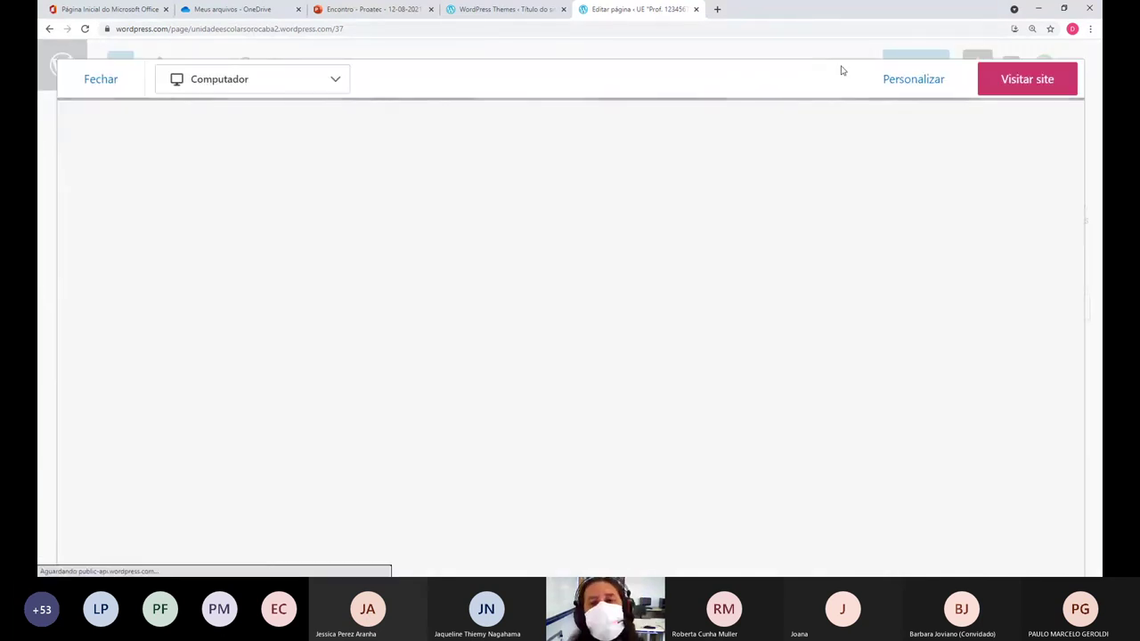
scroll(890, 195, "down", 10)
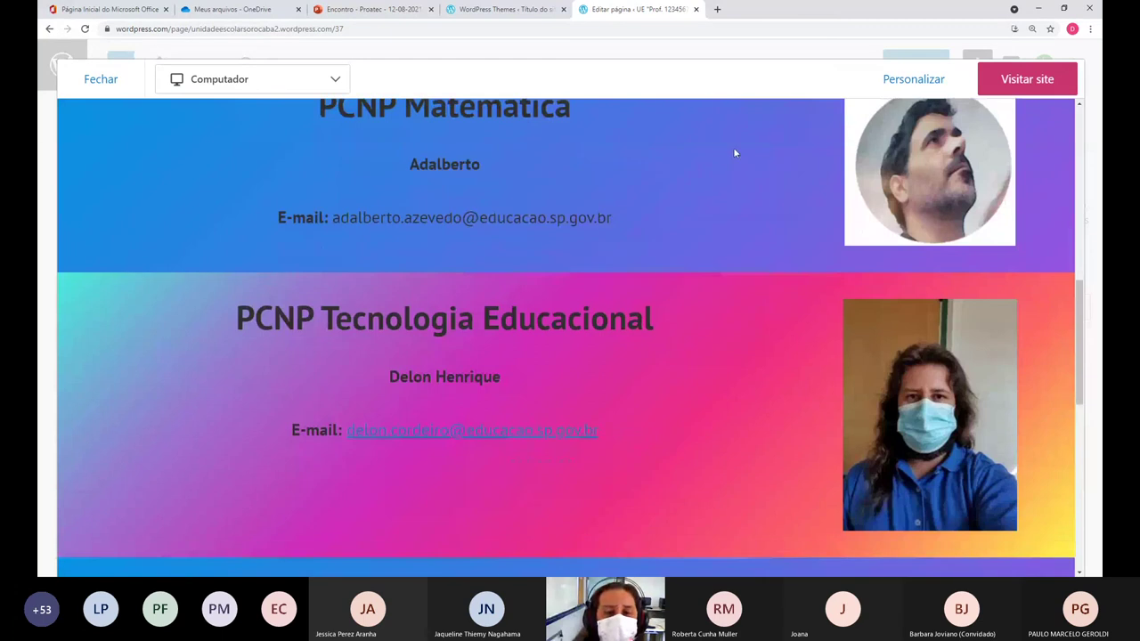
scroll(638, 162, "down", 5)
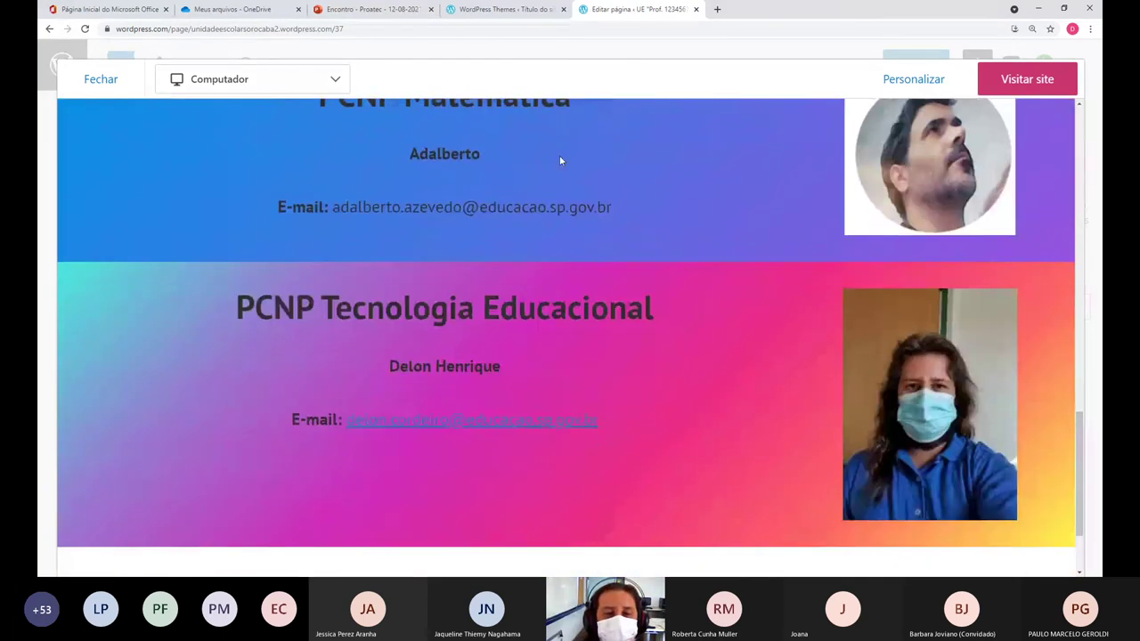
scroll(603, 313, "up", 10)
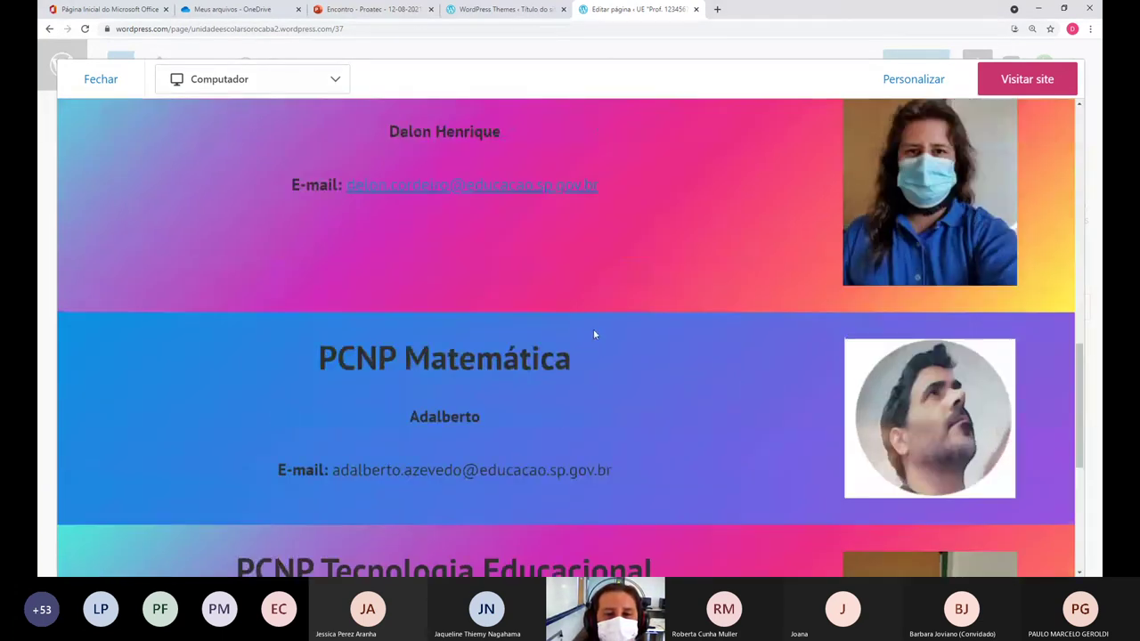
scroll(681, 269, "up", 3)
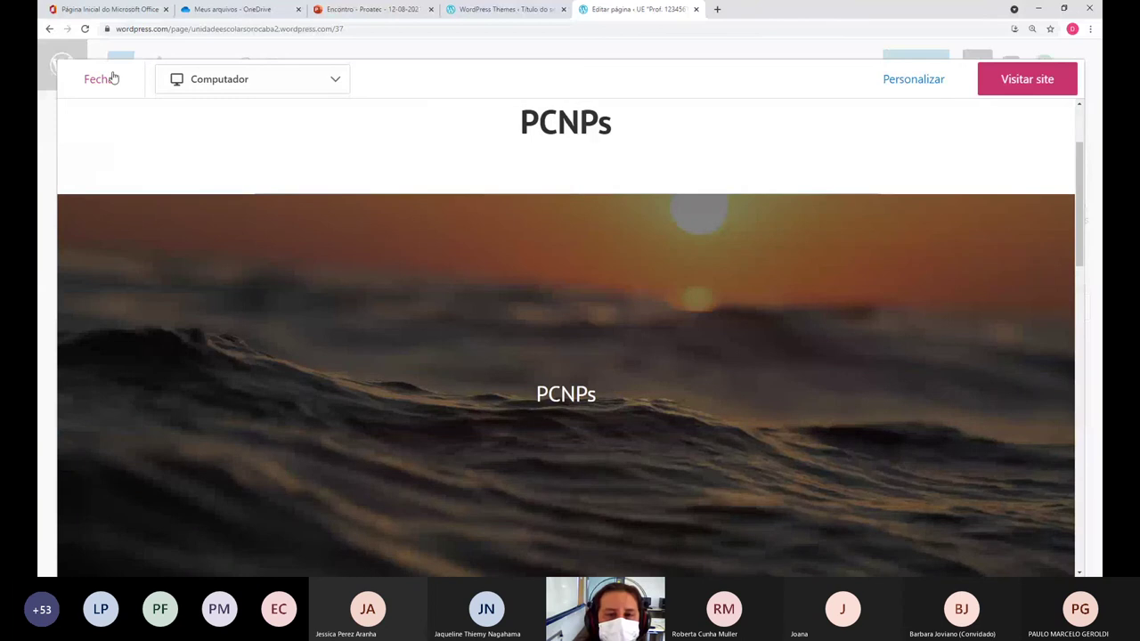
left_click(113, 78)
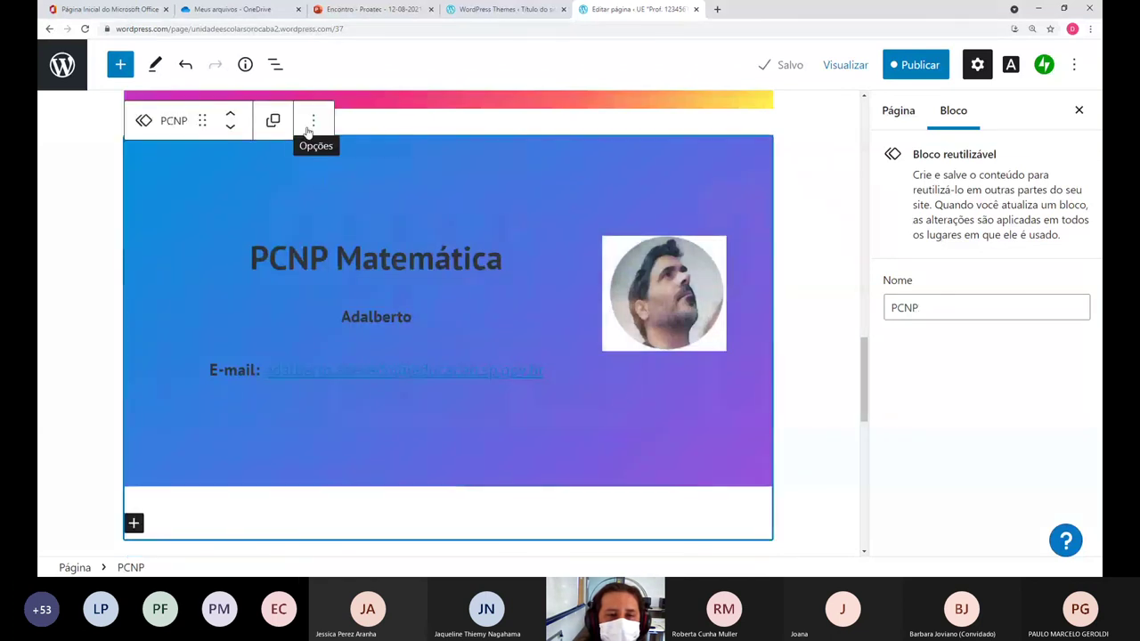
Convert the PCNP reusable copy into an ordinary group block
left_click(309, 129)
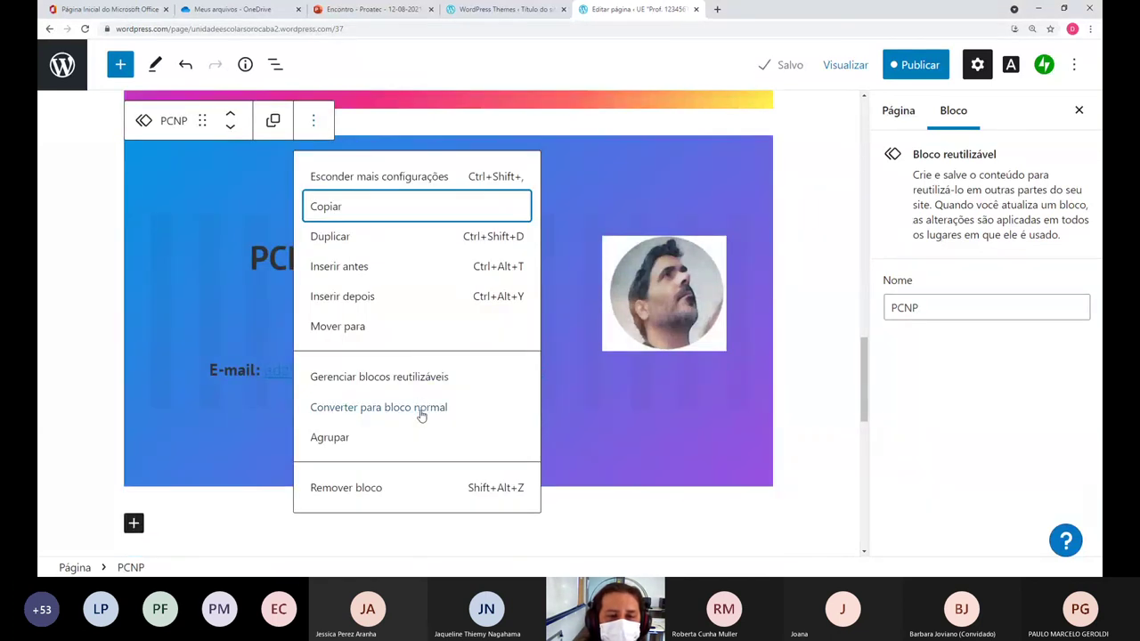
left_click(420, 409)
scroll(617, 298, "up", 2)
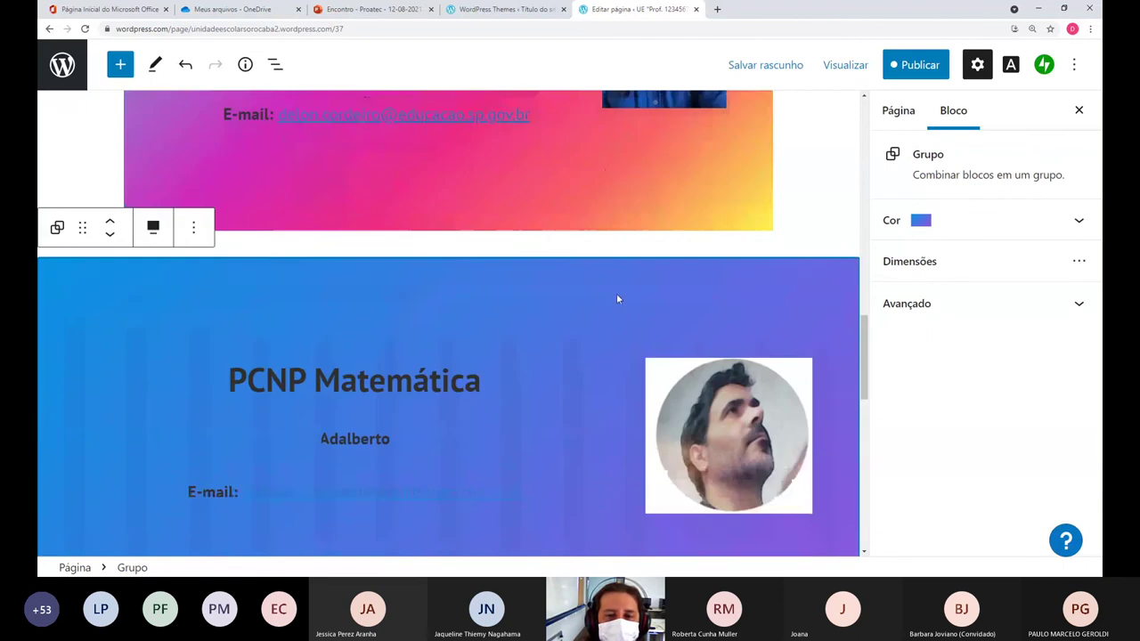
scroll(618, 299, "down", 2)
scroll(708, 322, "up", 1)
scroll(703, 336, "down", 3)
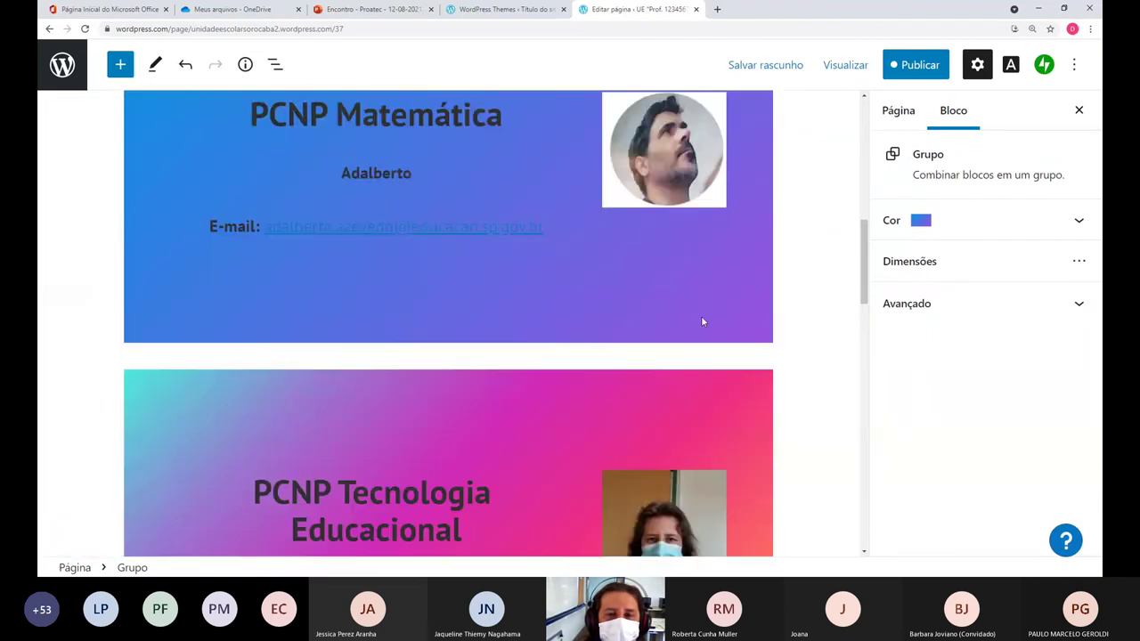
scroll(640, 221, "down", 3)
scroll(614, 206, "up", 5)
scroll(291, 336, "down", 3)
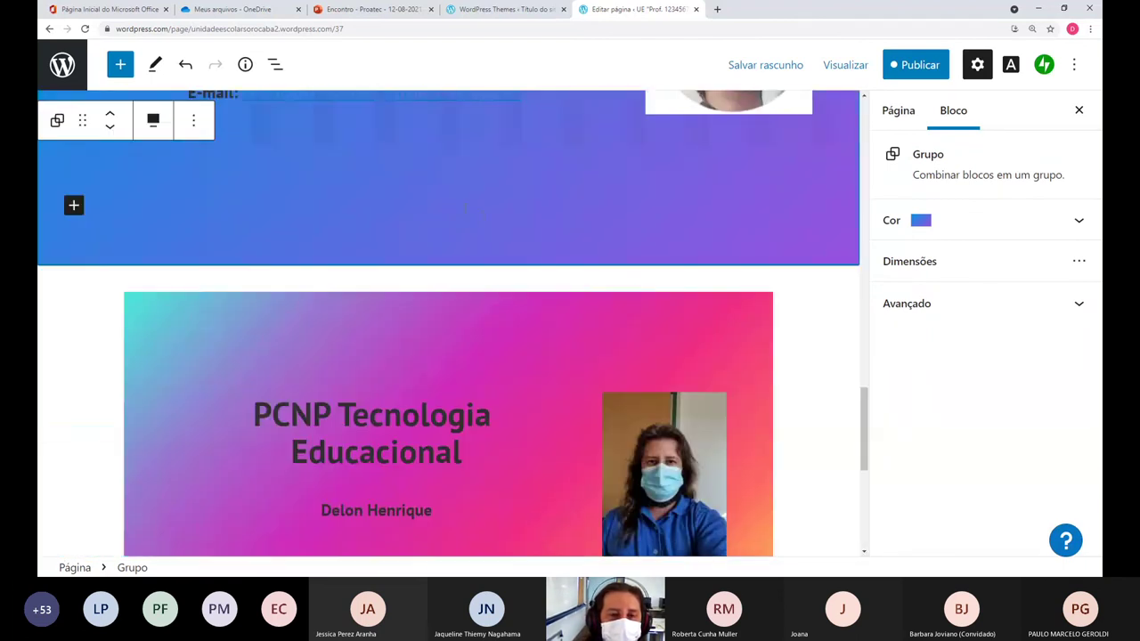
Convert the PCNP2 Tecnologia Educacional reusable copy into an ordinary group block
left_click(277, 347)
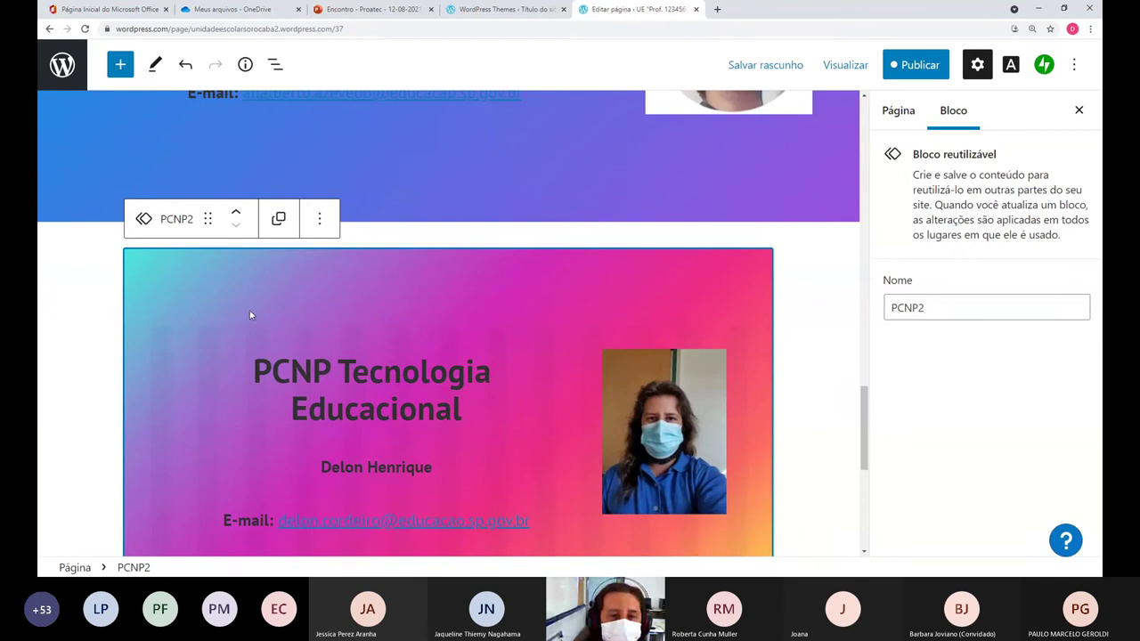
left_click(319, 218)
left_click(458, 505)
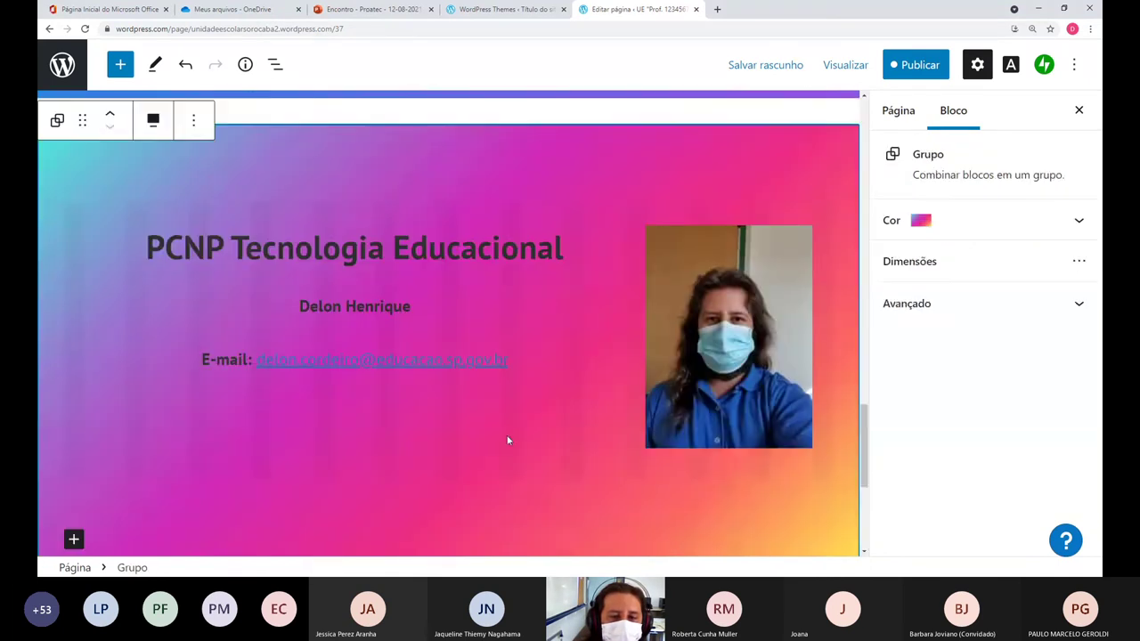
scroll(565, 295, "up", 3)
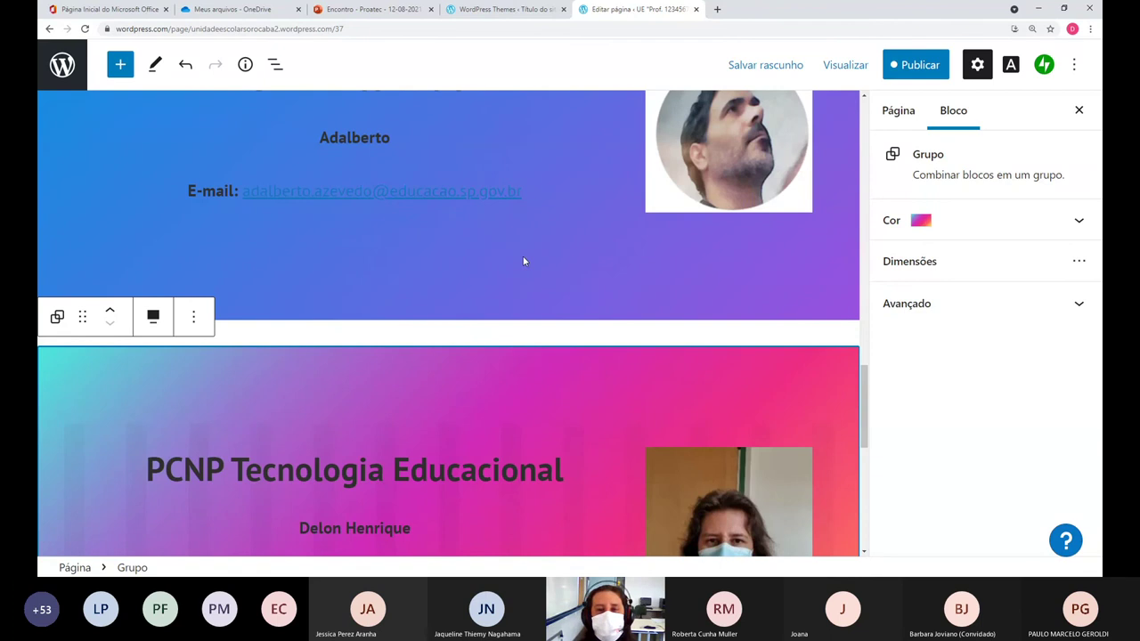
scroll(523, 258, "down", 6)
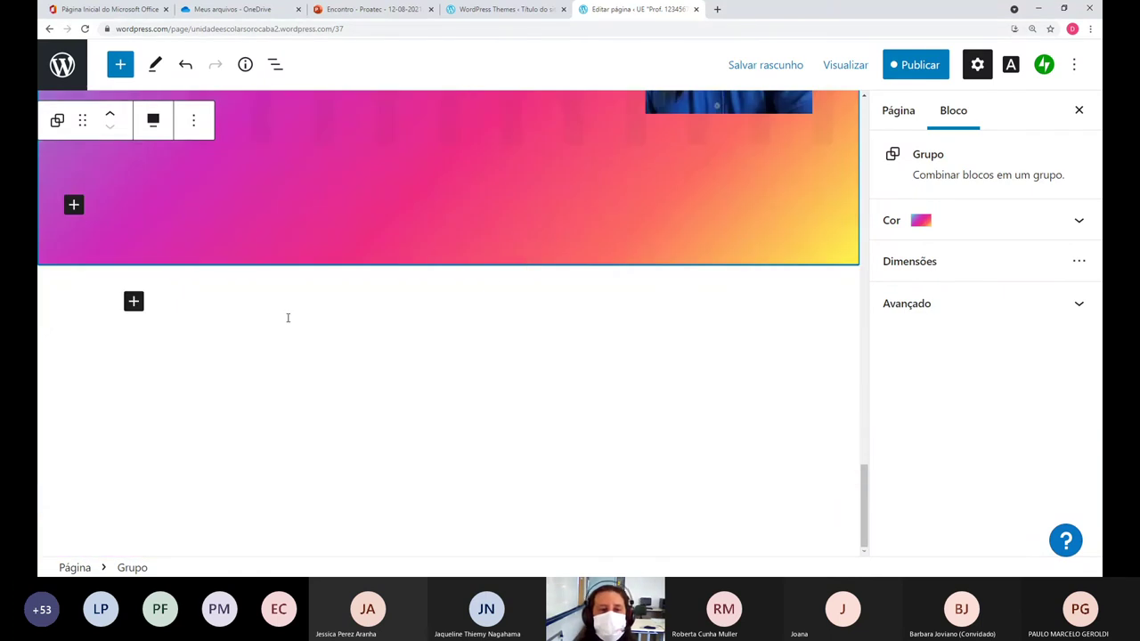
Add an Arquivo block at the page end and upload the Encontro PROATEC presentation
left_click(168, 303)
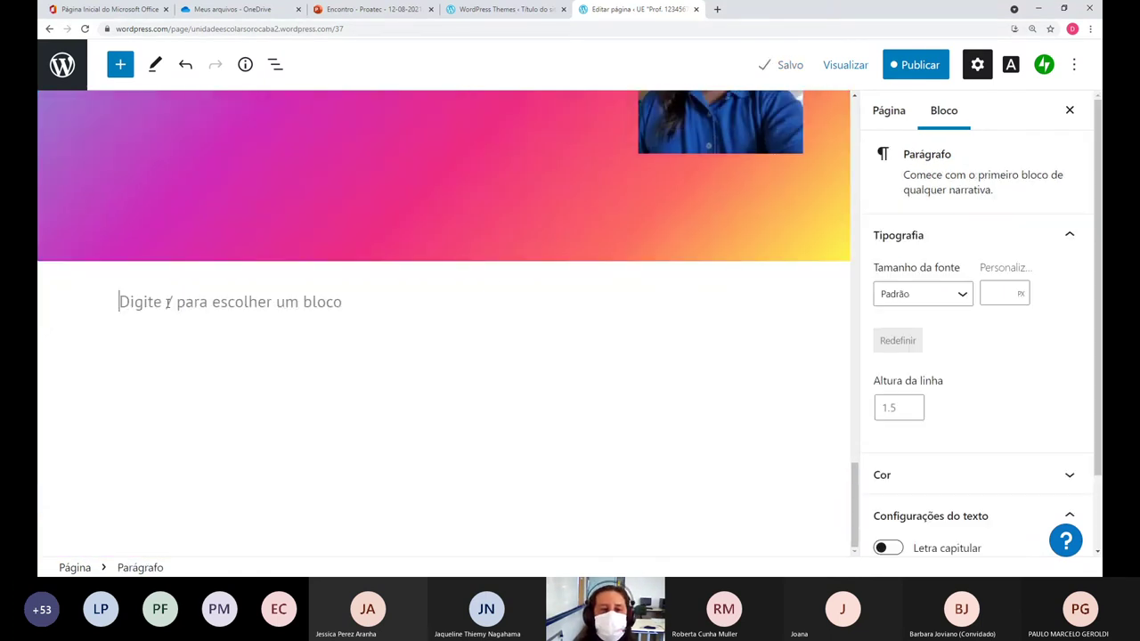
type("/ar")
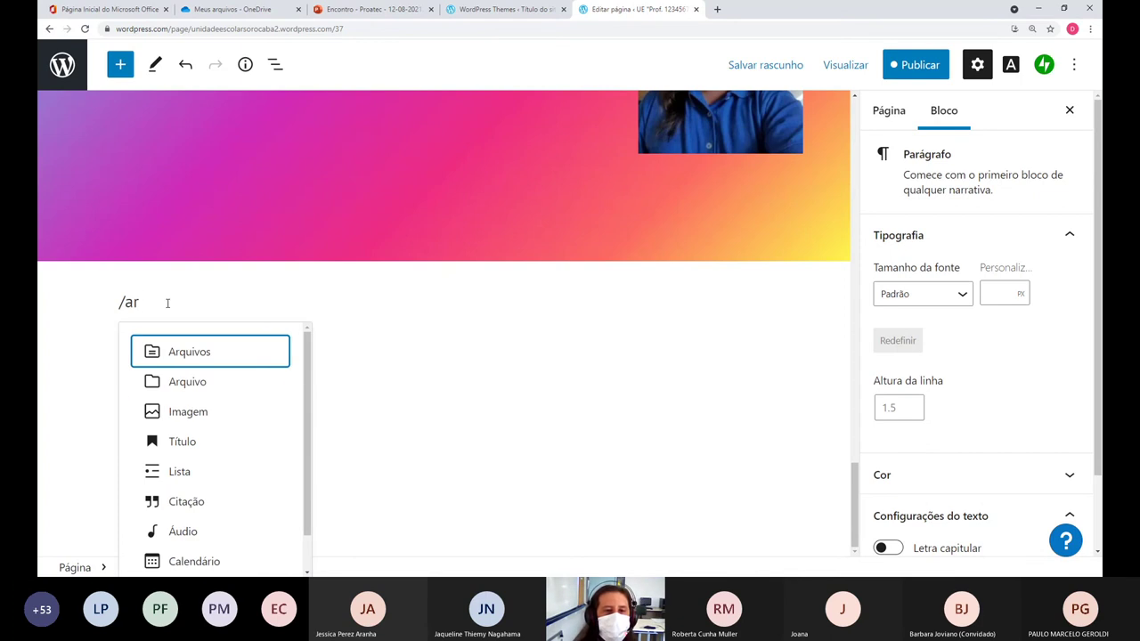
key("Down")
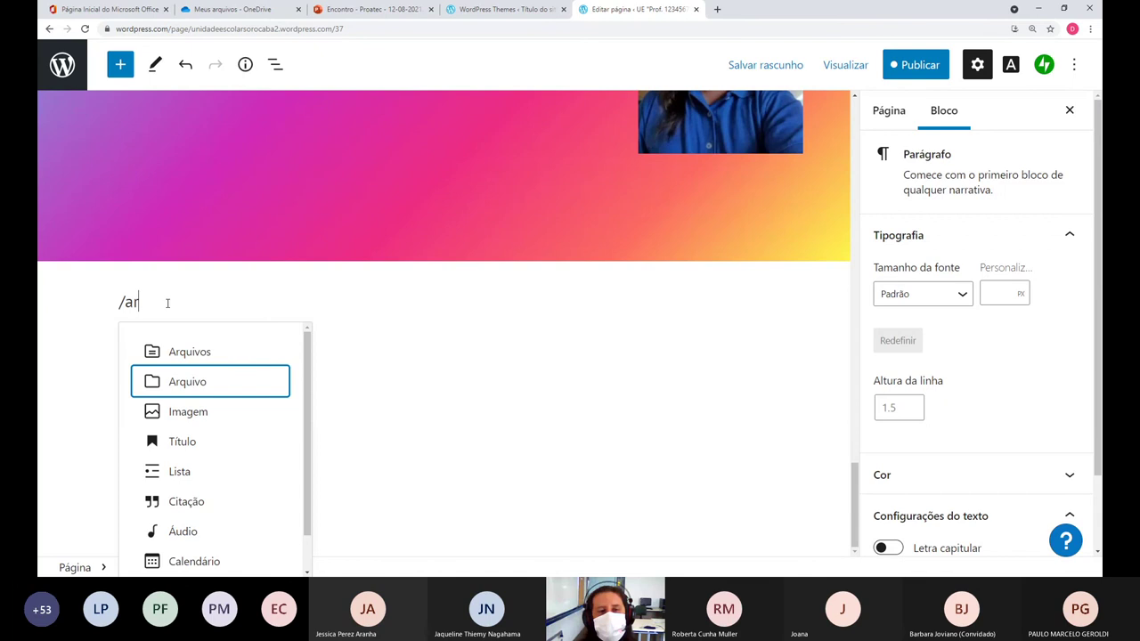
key("Return")
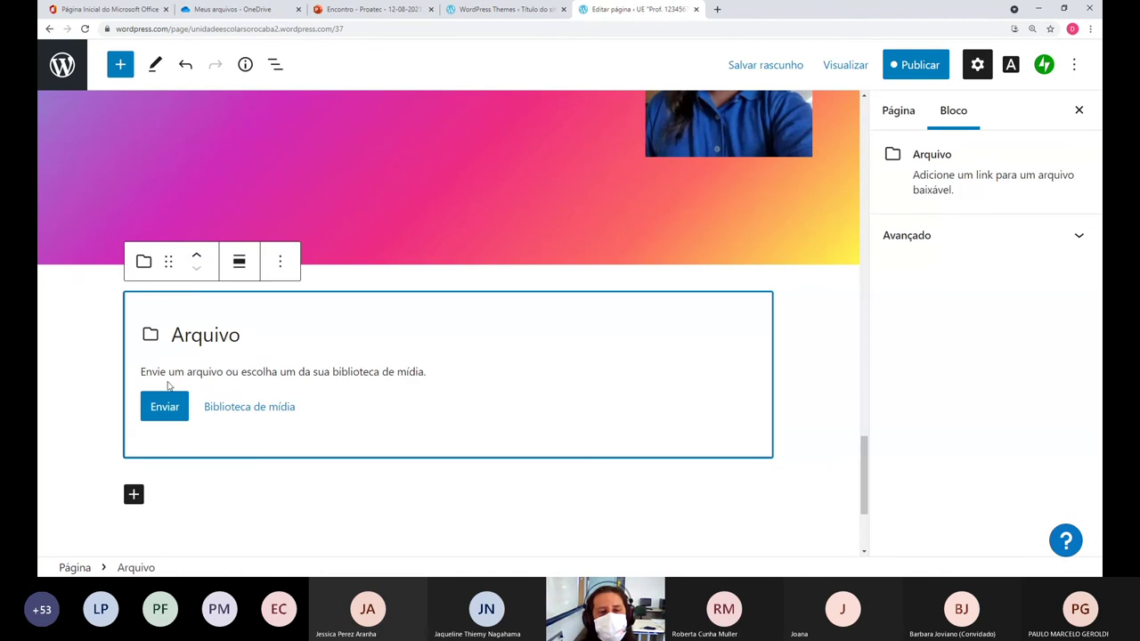
left_click(165, 406)
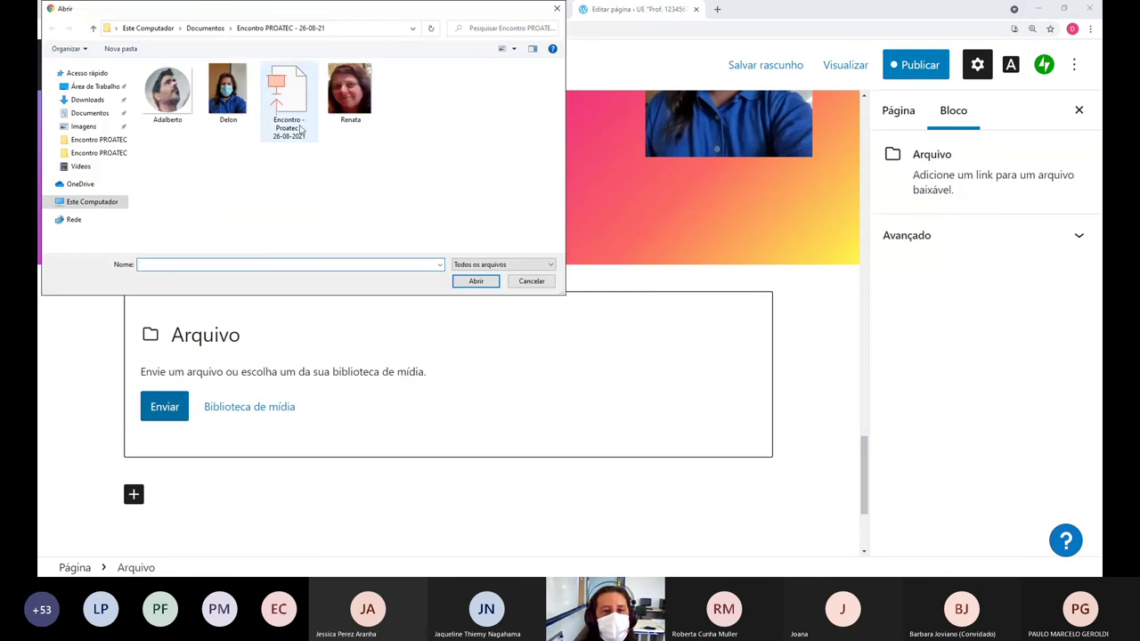
left_click(289, 93)
left_click(467, 282)
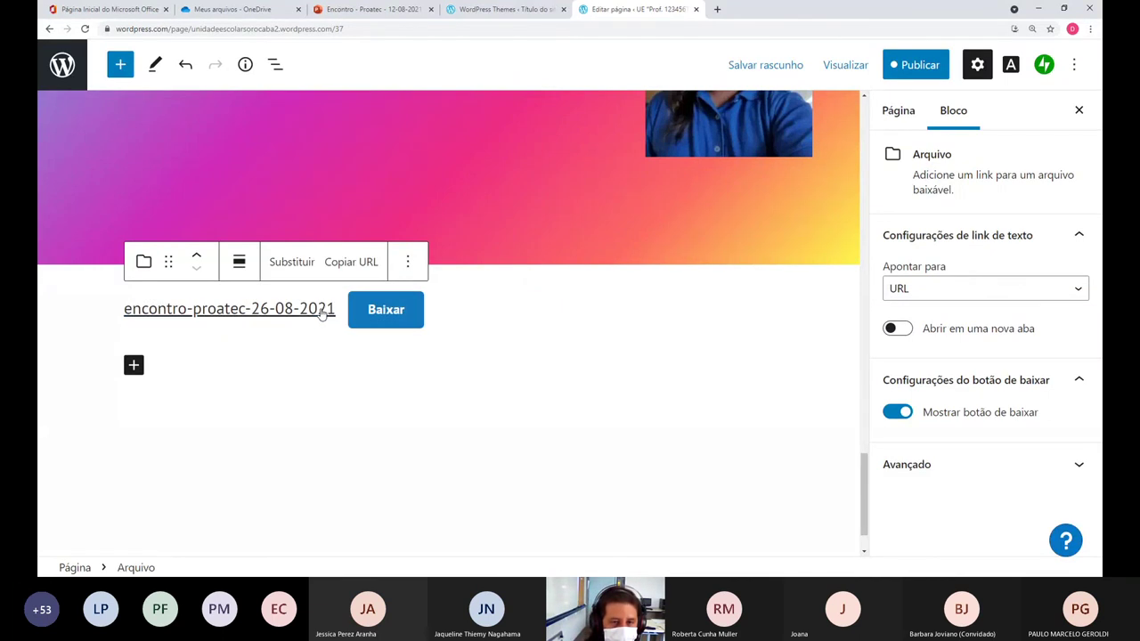
Point the download link to Arquivo de mídia and relabel it 'Encontro PROATEC'
left_click(133, 308)
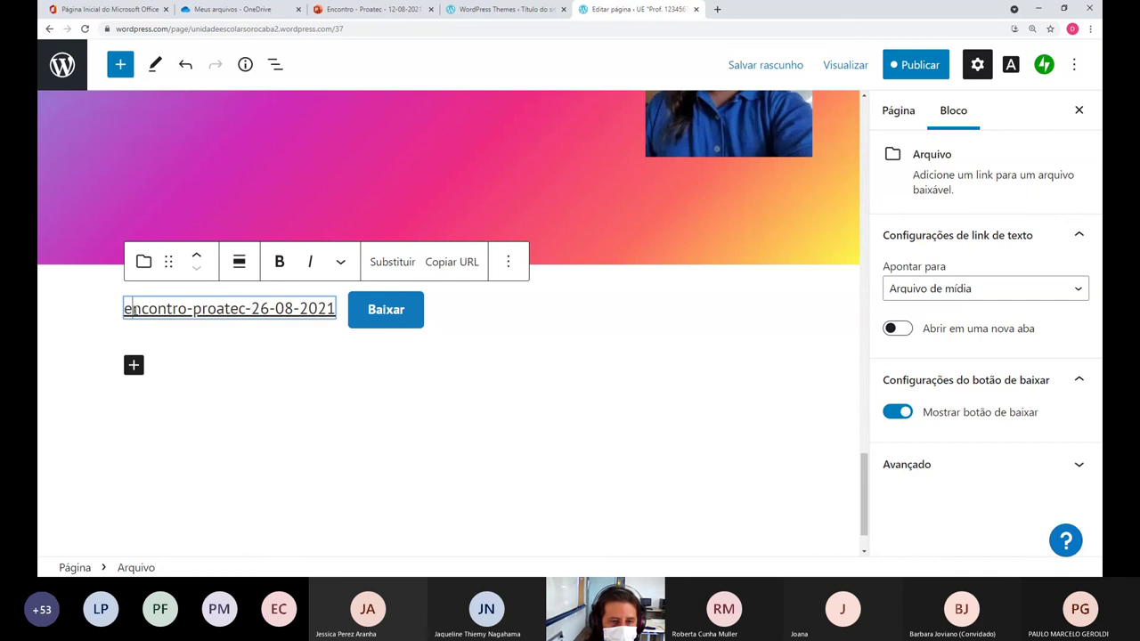
left_click_drag(131, 310, 335, 310)
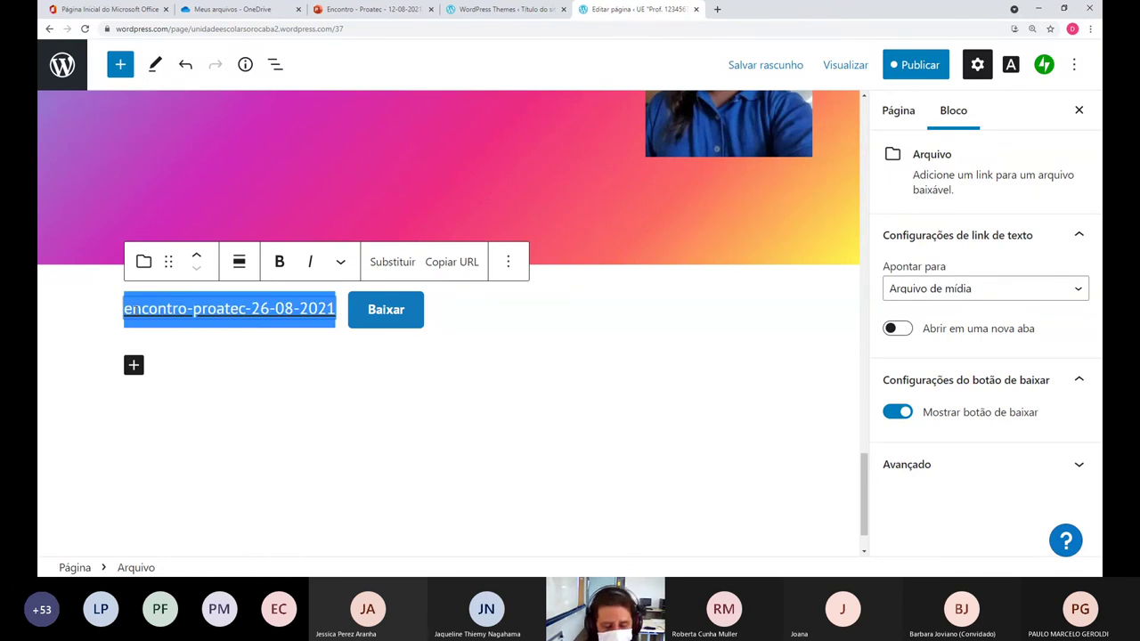
type("Aprese")
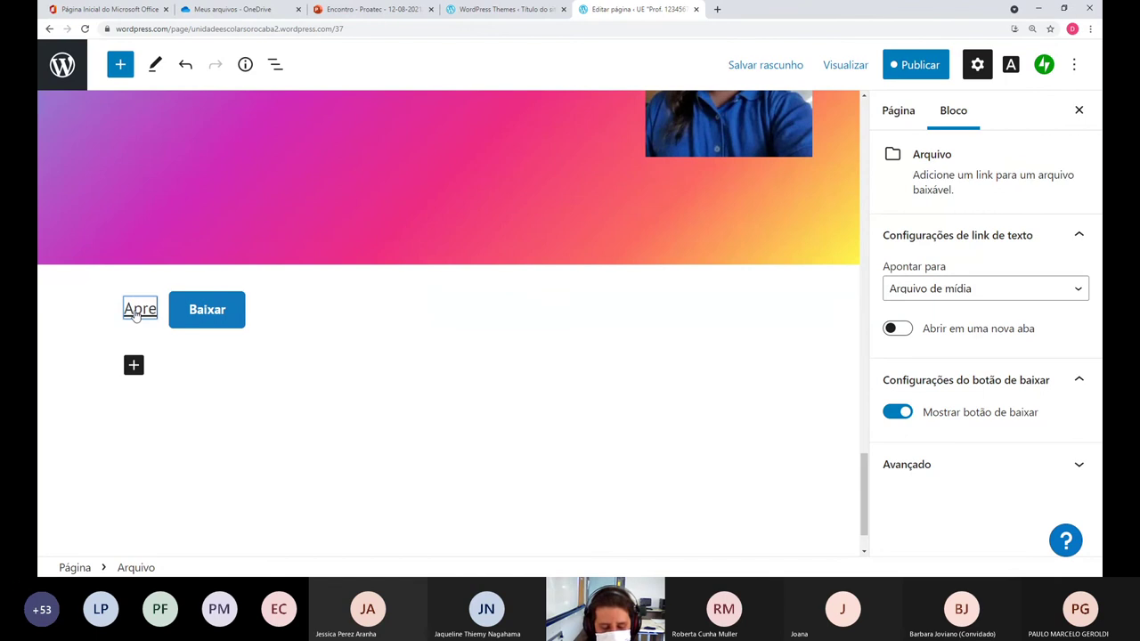
key("BackSpace")
key("BackSpace")
key("BackSpace")
key("BackSpace")
key("BackSpace")
key("BackSpace")
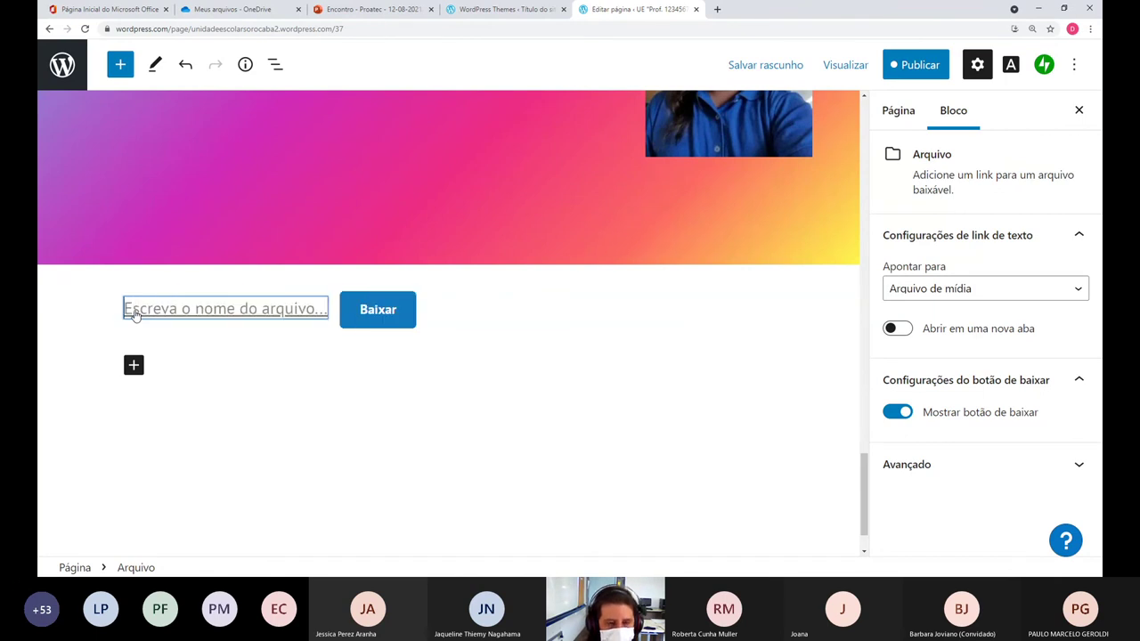
type("Encontr")
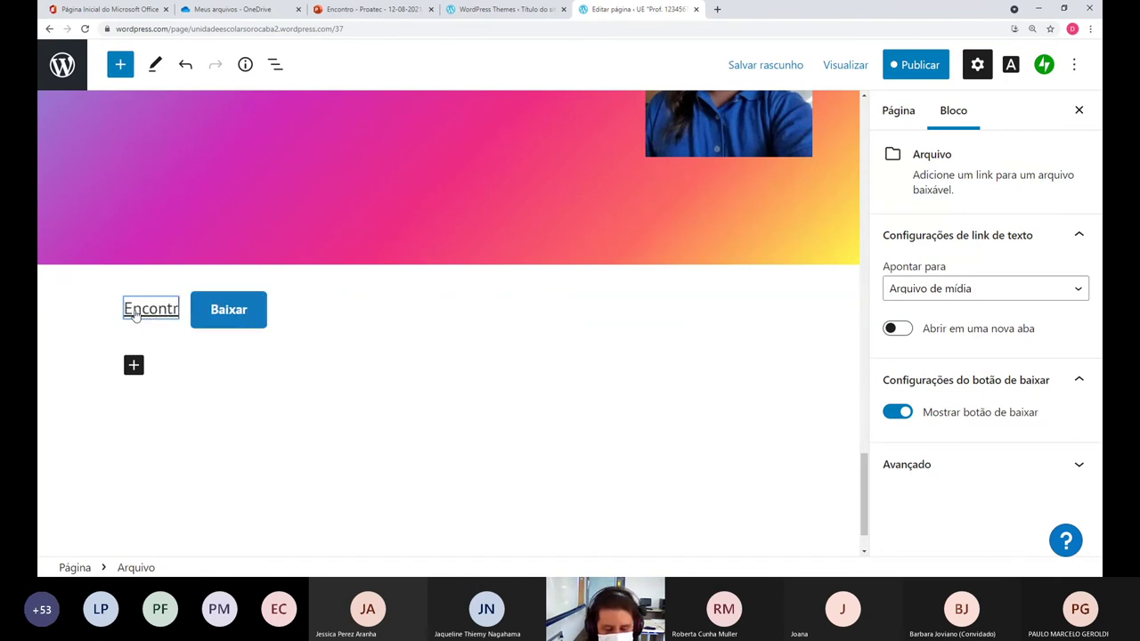
type("o PROATEC")
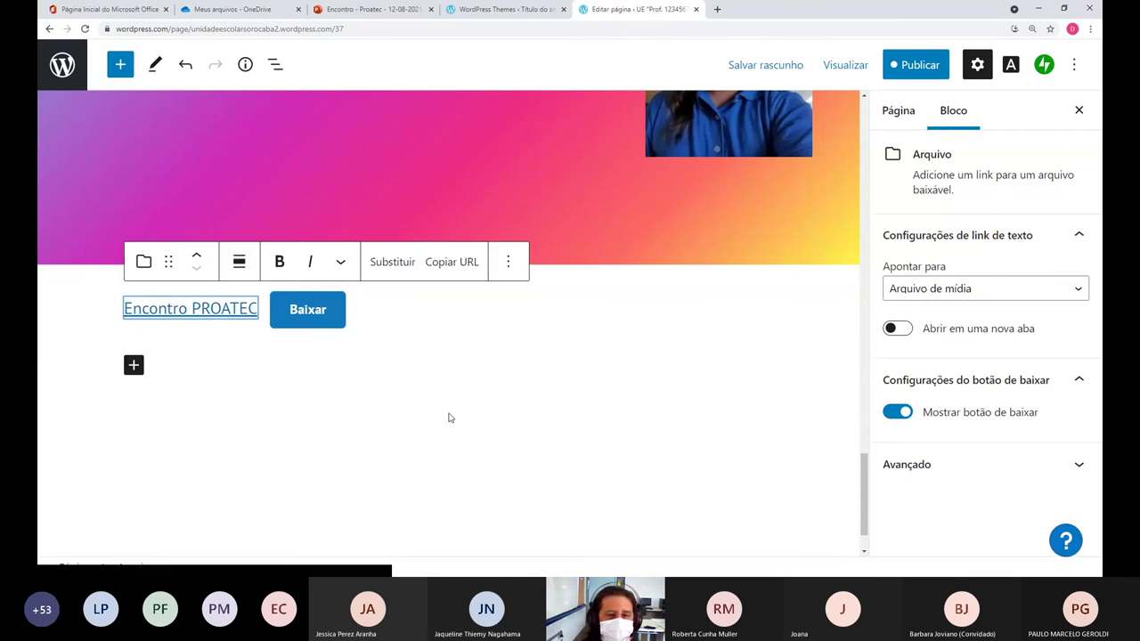
key("Return")
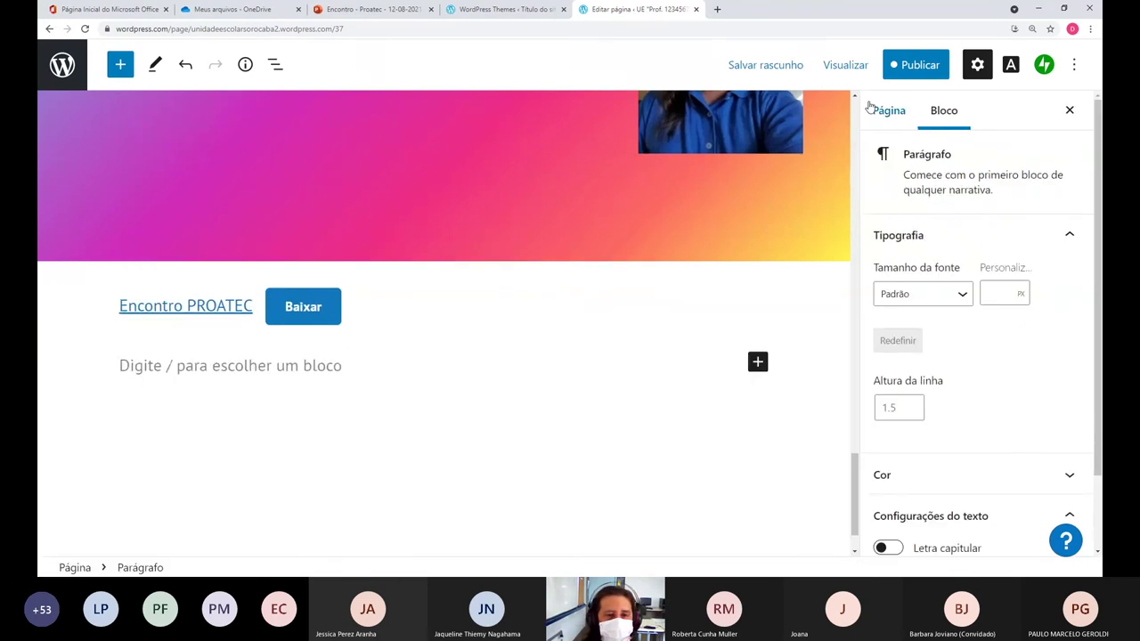
Preview the page, start the Encontro PROATEC download, then cancel it
left_click(843, 64)
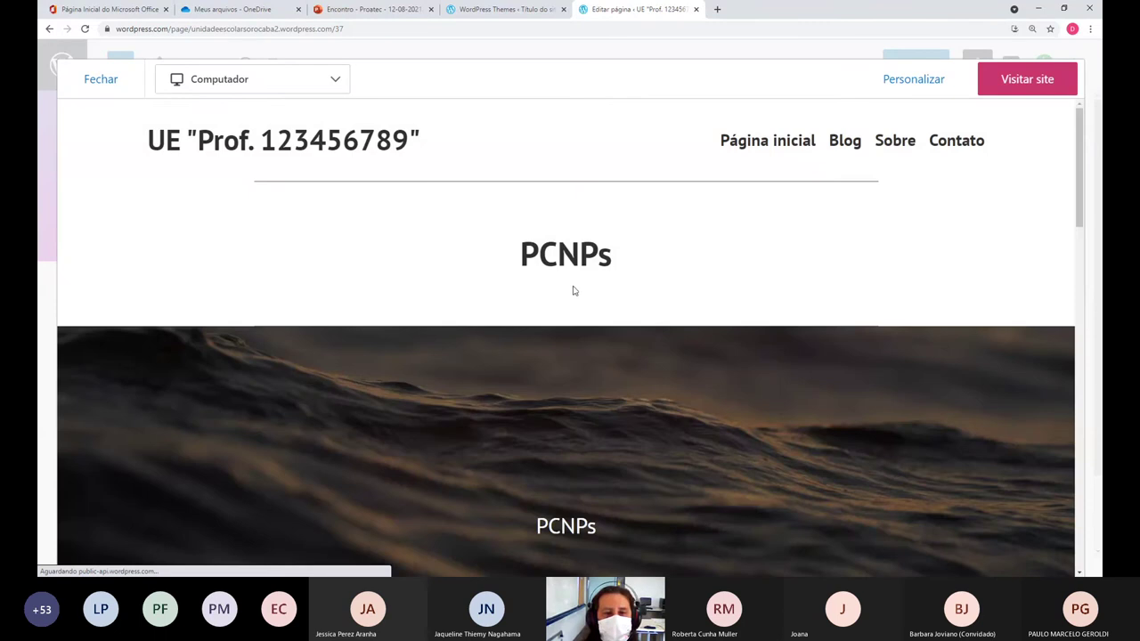
scroll(572, 287, "down", 5)
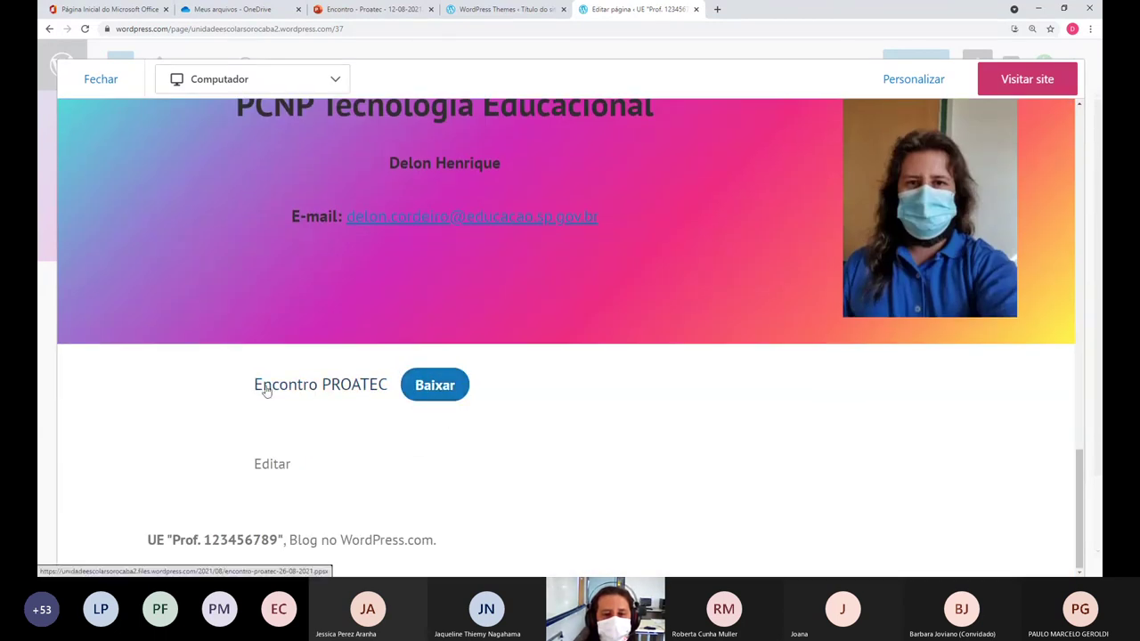
left_click(434, 385)
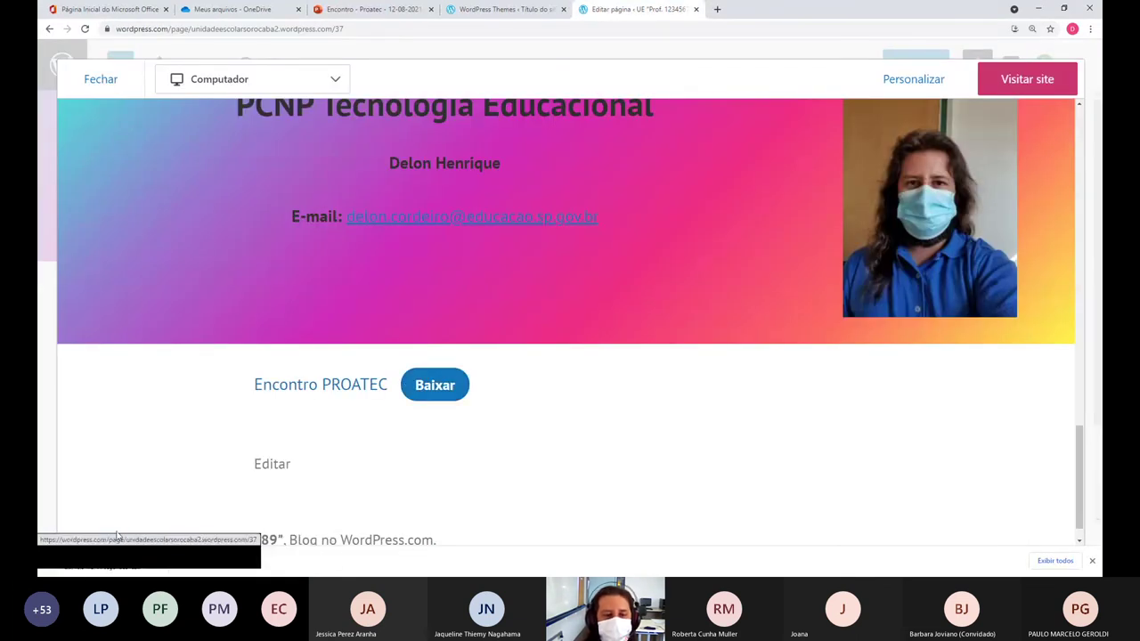
left_click(154, 564)
left_click(169, 543)
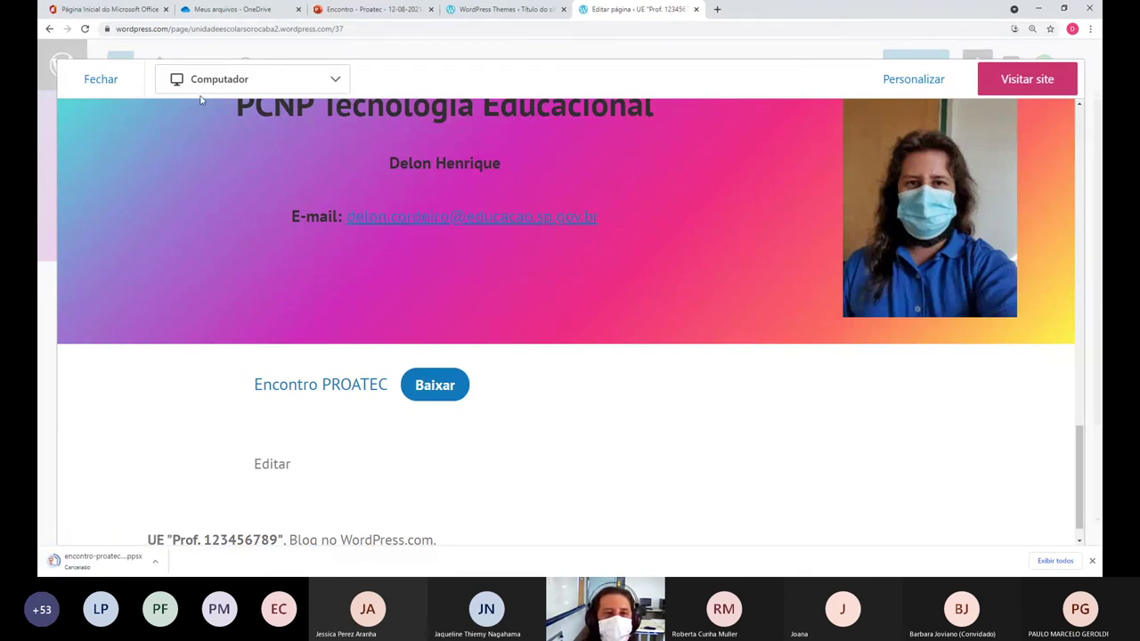
Back in the editor, switch off Mostrar botão de baixar on the Encontro PROATEC file block
left_click(101, 78)
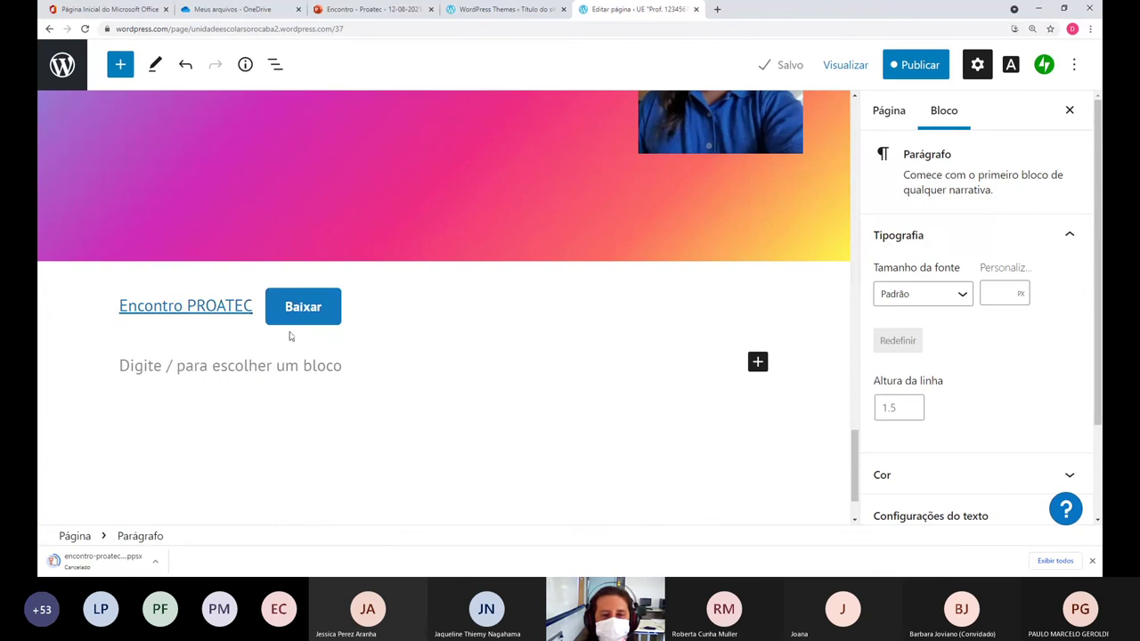
left_click(477, 311)
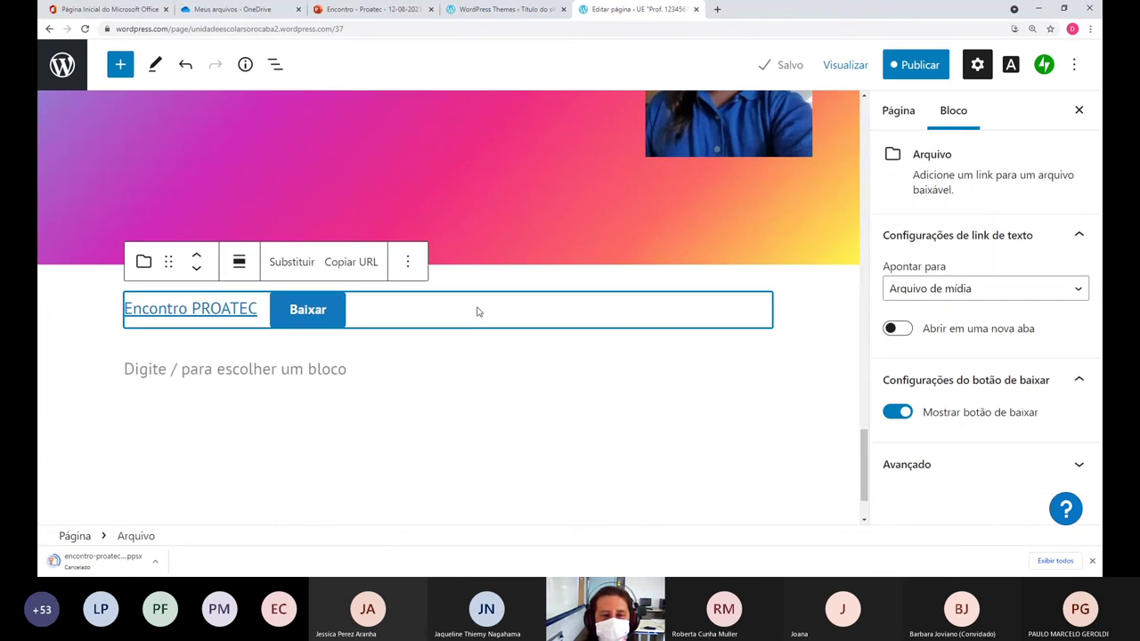
left_click(898, 412)
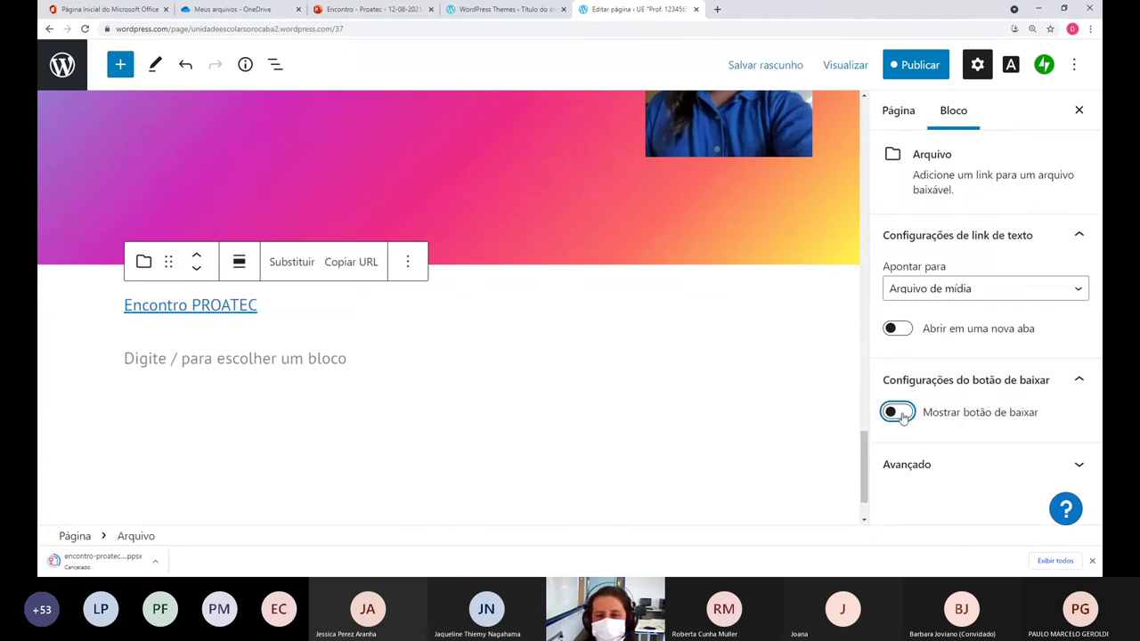
left_click(898, 412)
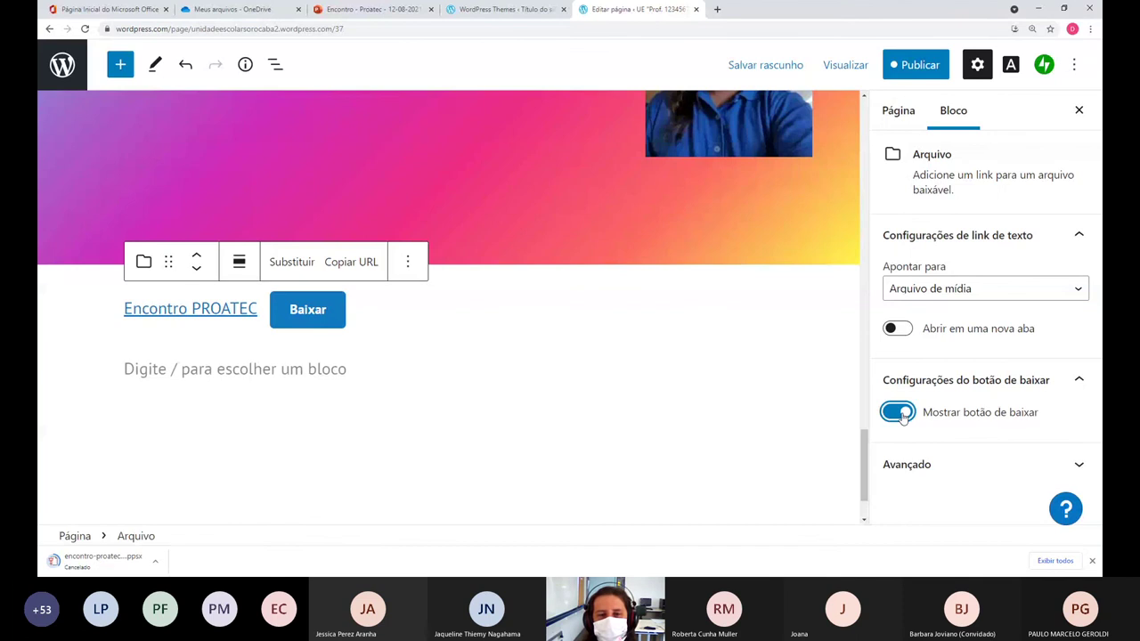
left_click(897, 412)
left_click(898, 412)
left_click(898, 413)
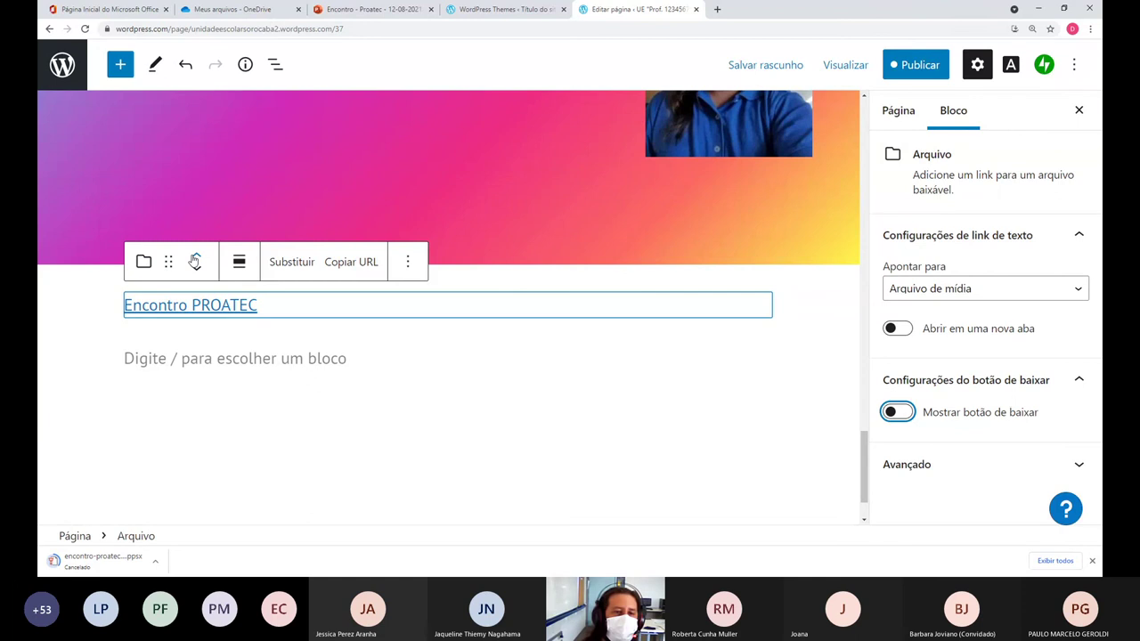
left_click(195, 256)
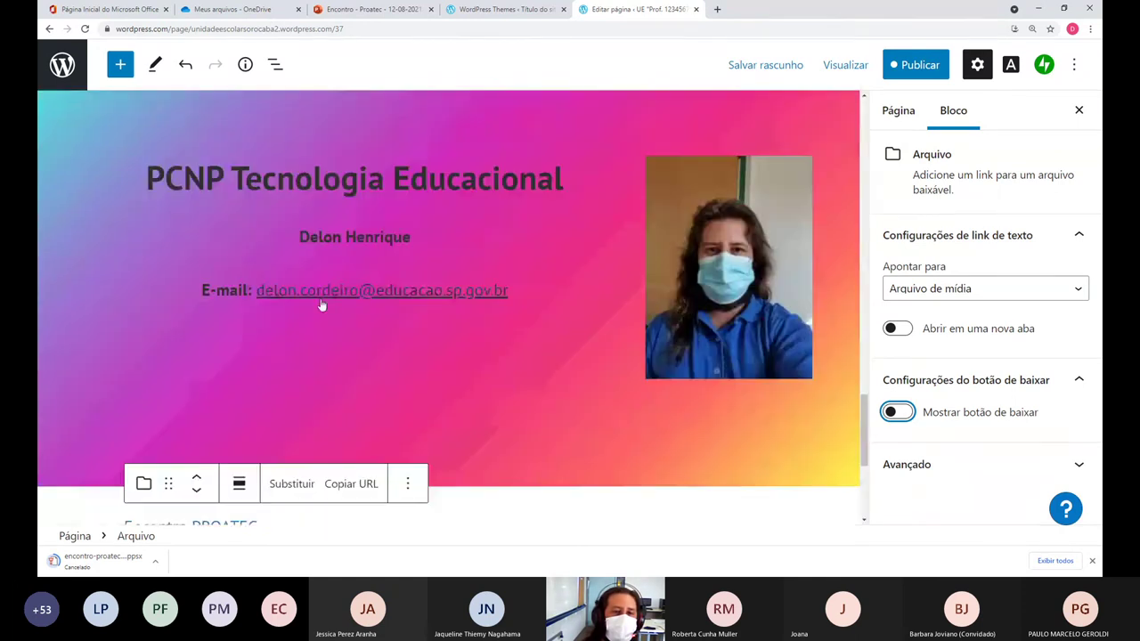
scroll(323, 305, "up", 10)
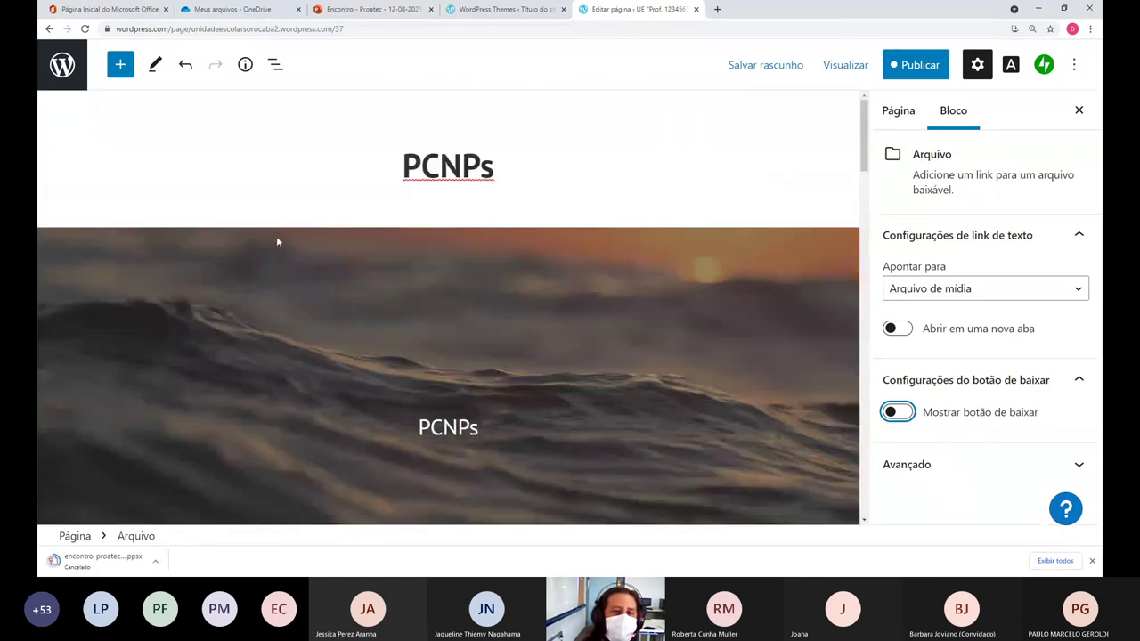
left_click(275, 241)
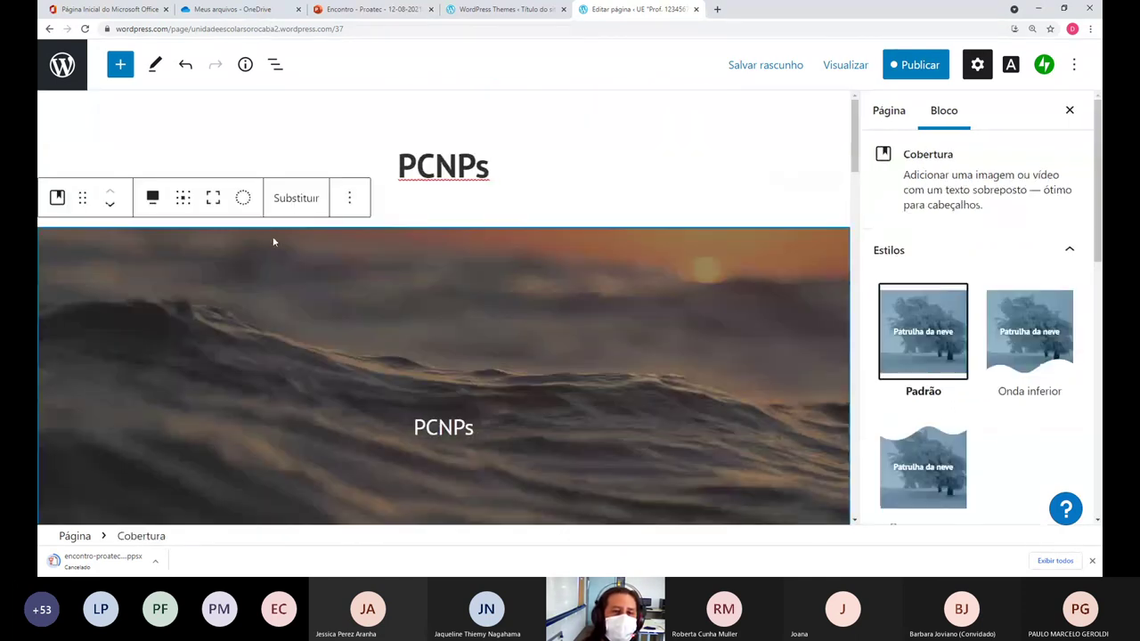
left_click(110, 204)
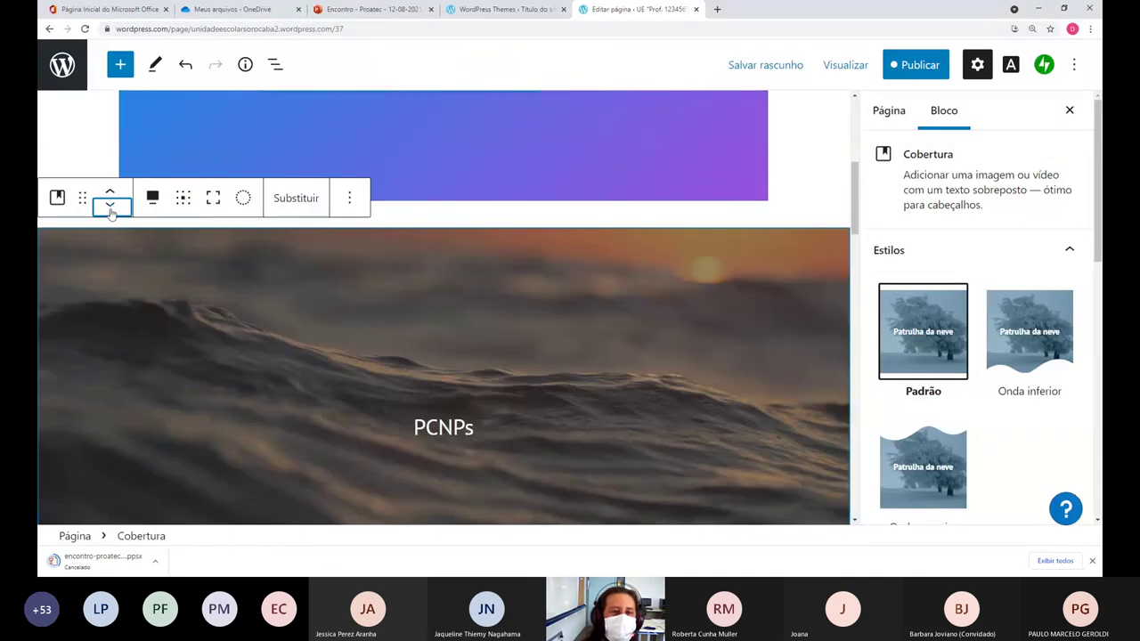
left_click(111, 204)
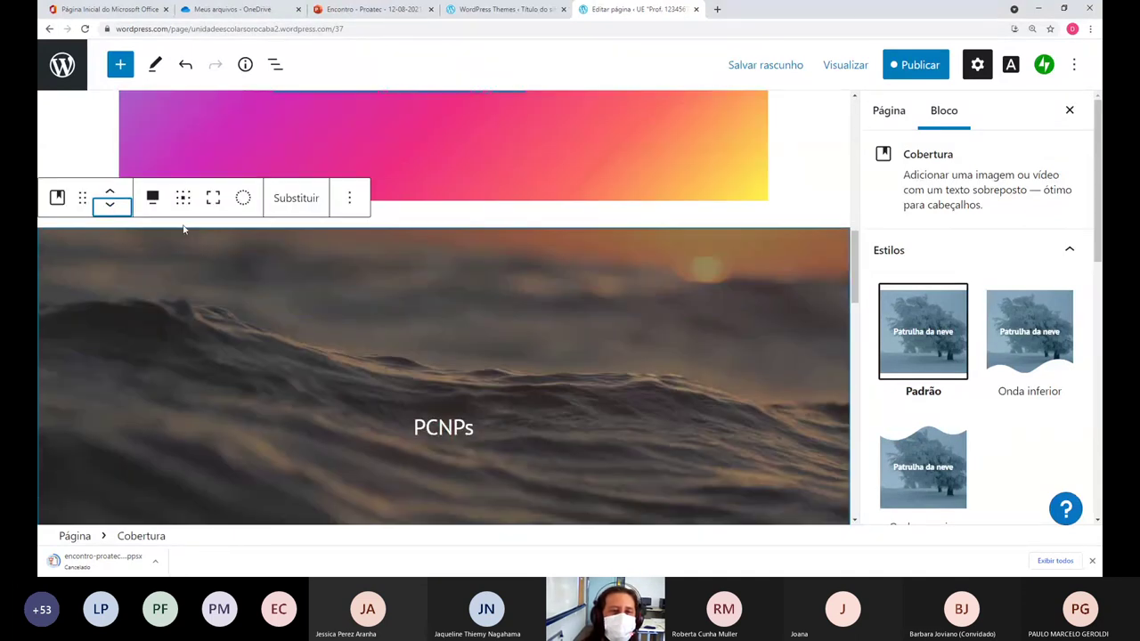
left_click(111, 194)
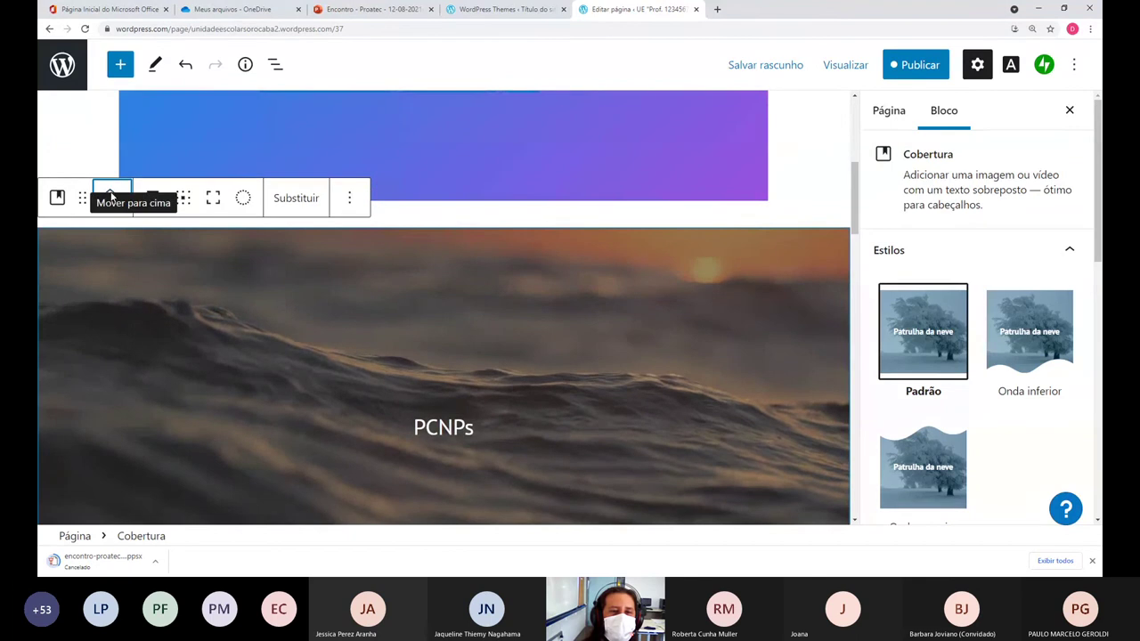
left_click(111, 194)
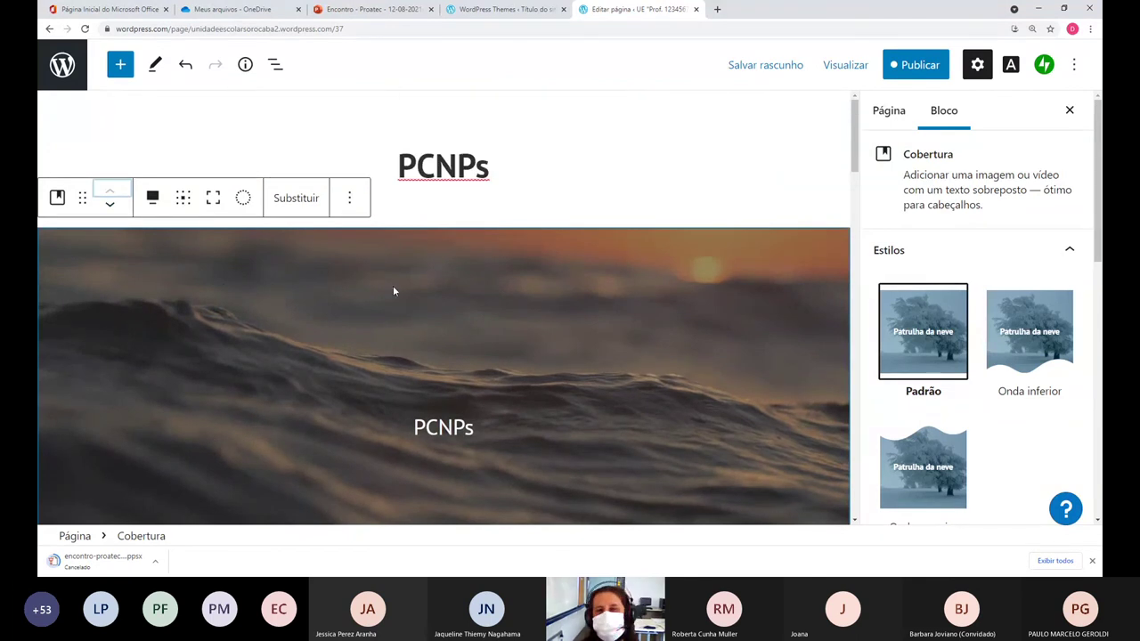
scroll(589, 261, "down", 4)
scroll(586, 234, "up", 4)
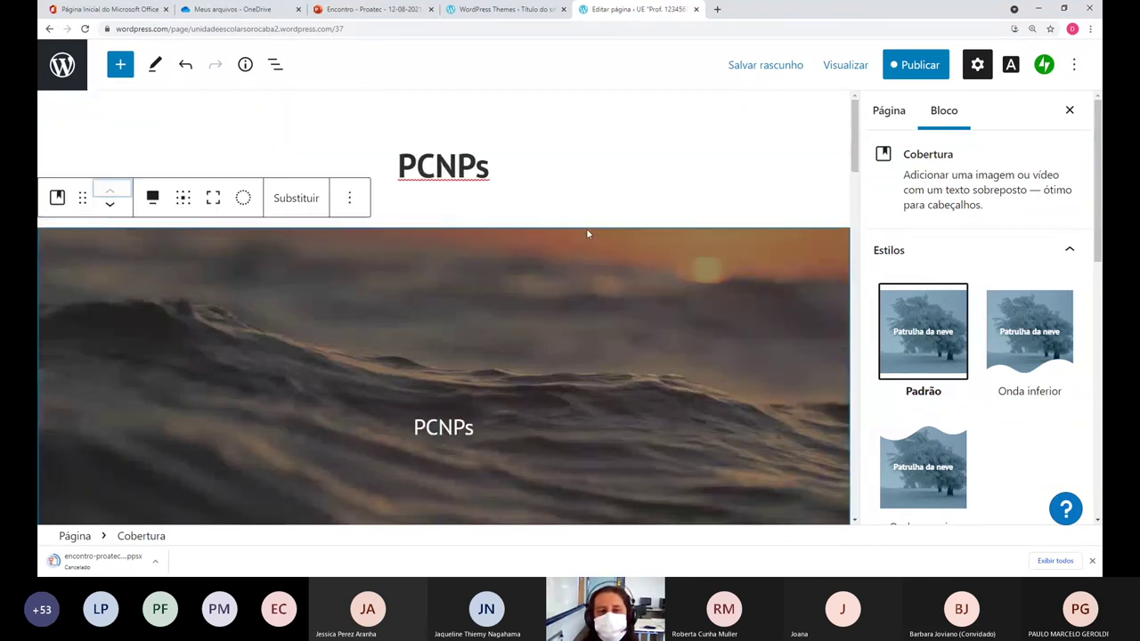
scroll(586, 233, "down", 6)
scroll(589, 243, "up", 2)
scroll(585, 248, "down", 5)
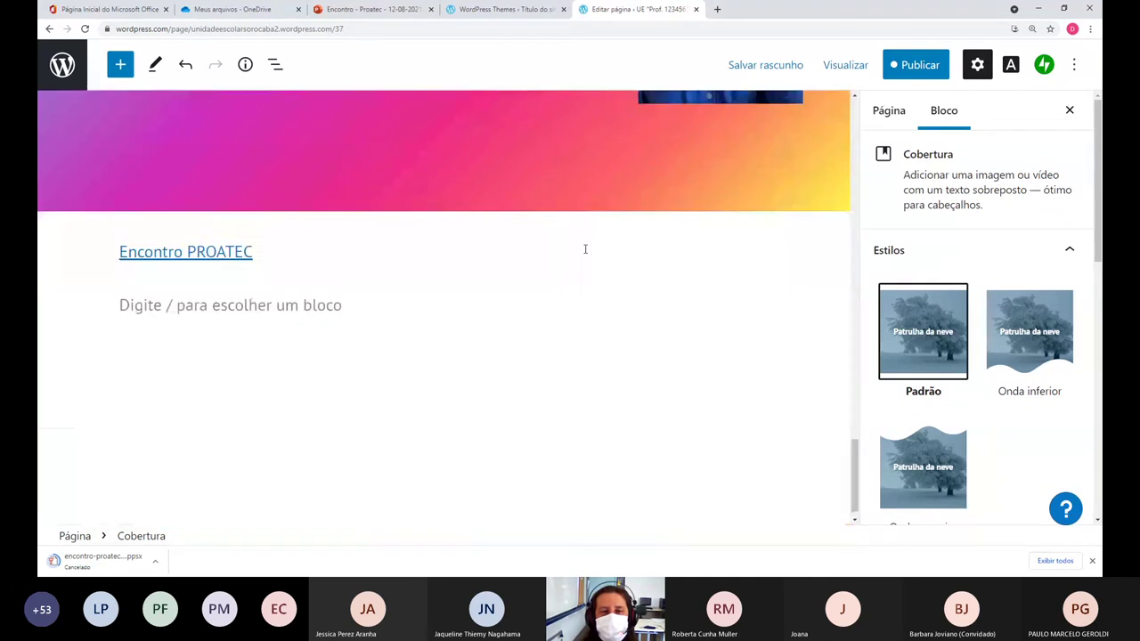
Publish the PCNPs page, saving its reusable block changes
left_click(917, 64)
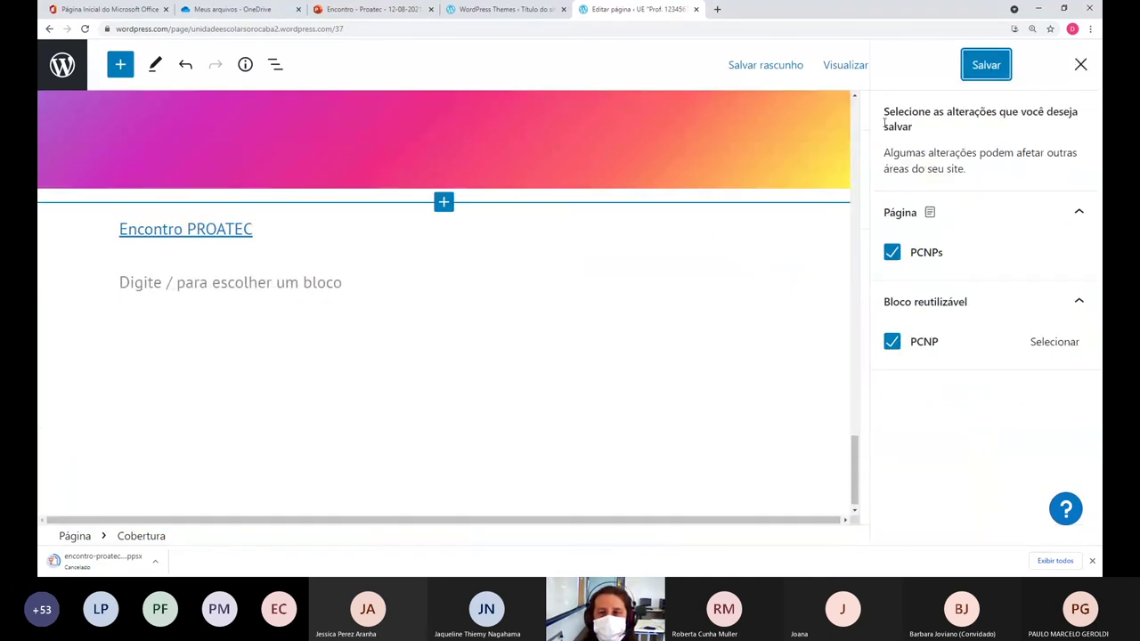
left_click(995, 75)
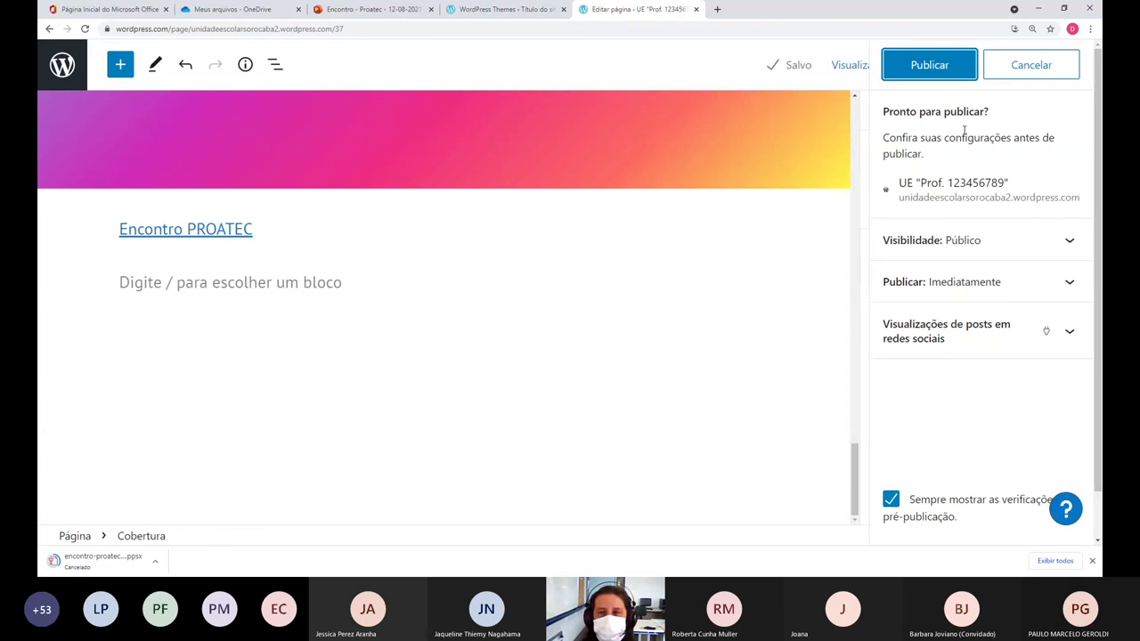
left_click(932, 71)
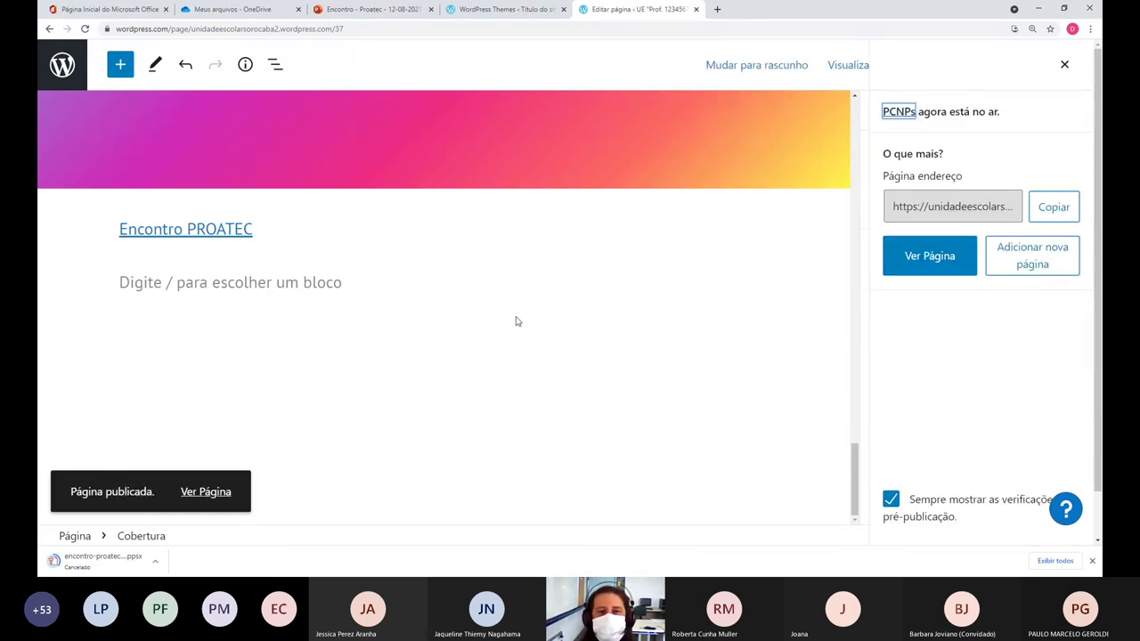
Bring up the site sidebar showing Ver páginas and the recent pages
scroll(587, 312, "up", 5)
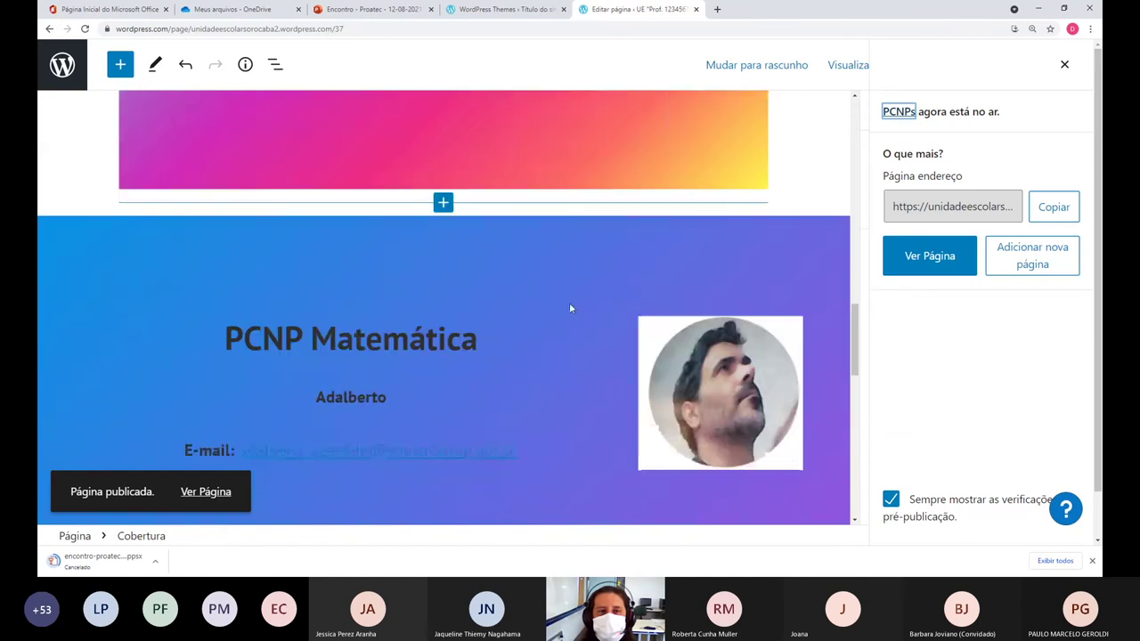
scroll(583, 305, "down", 3)
scroll(624, 299, "up", 10)
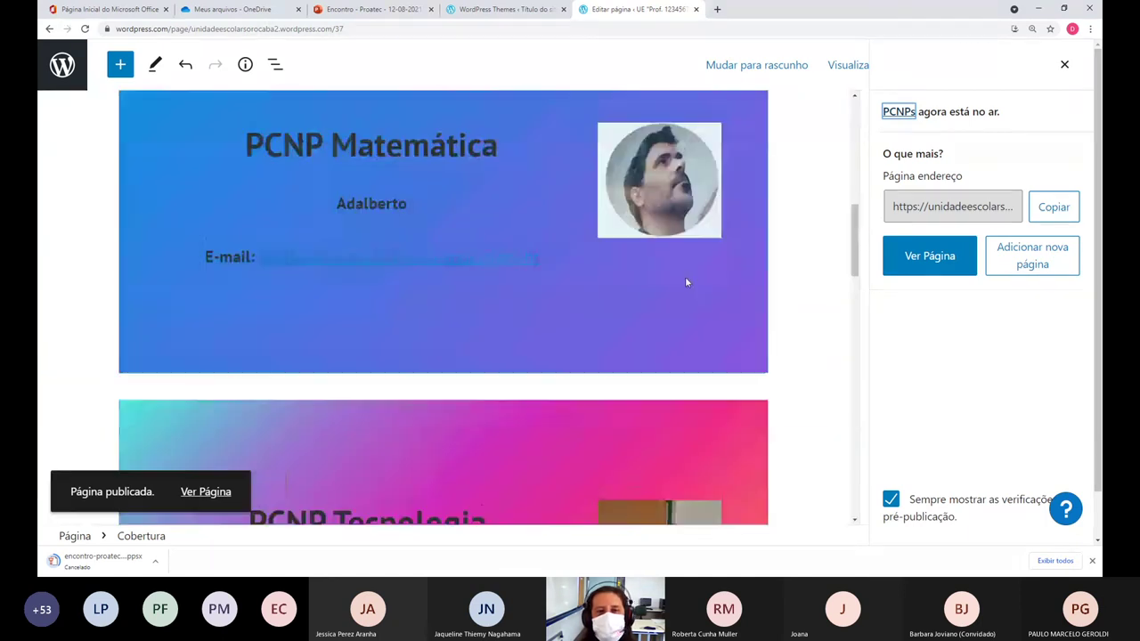
scroll(638, 307, "down", 4)
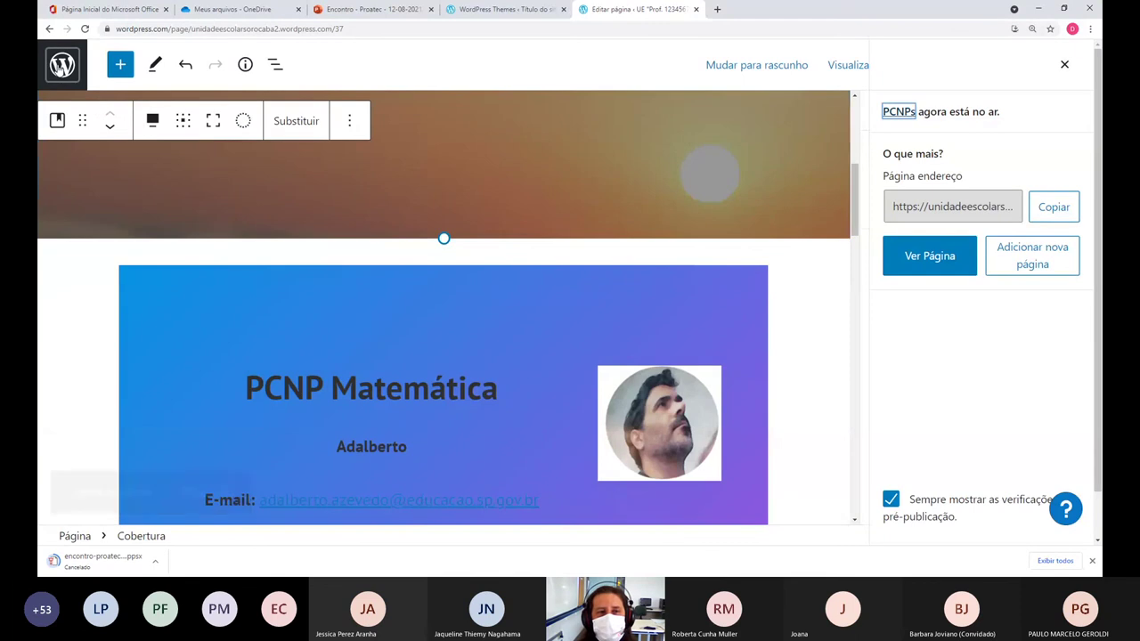
left_click(64, 67)
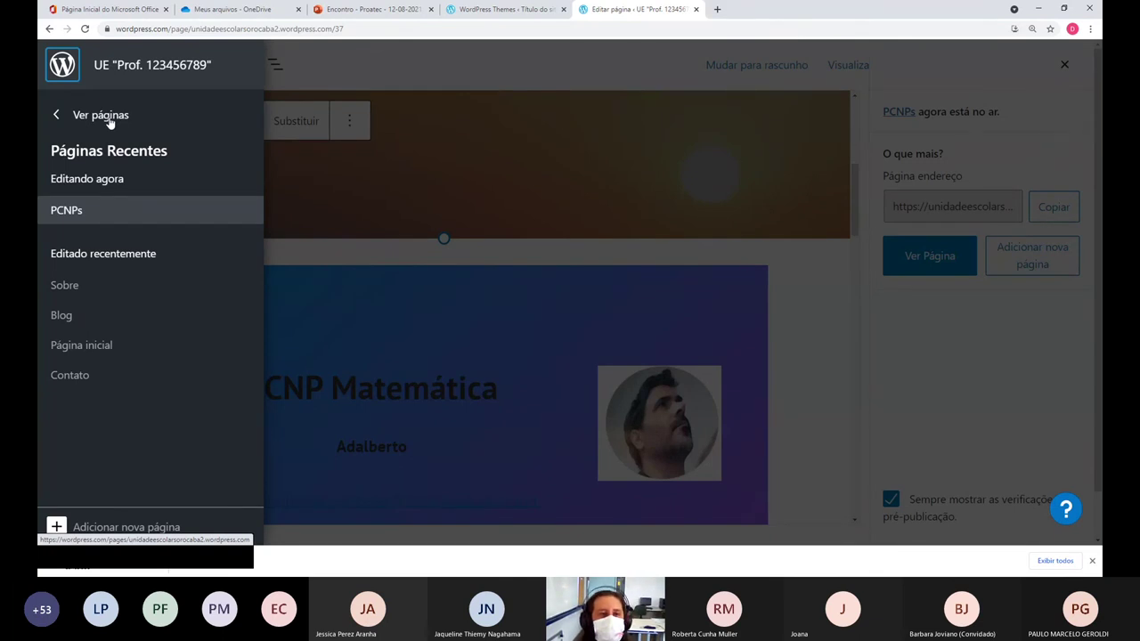
Go from the pages list through Aparência to the Customizer's Menus panel
left_click(109, 122)
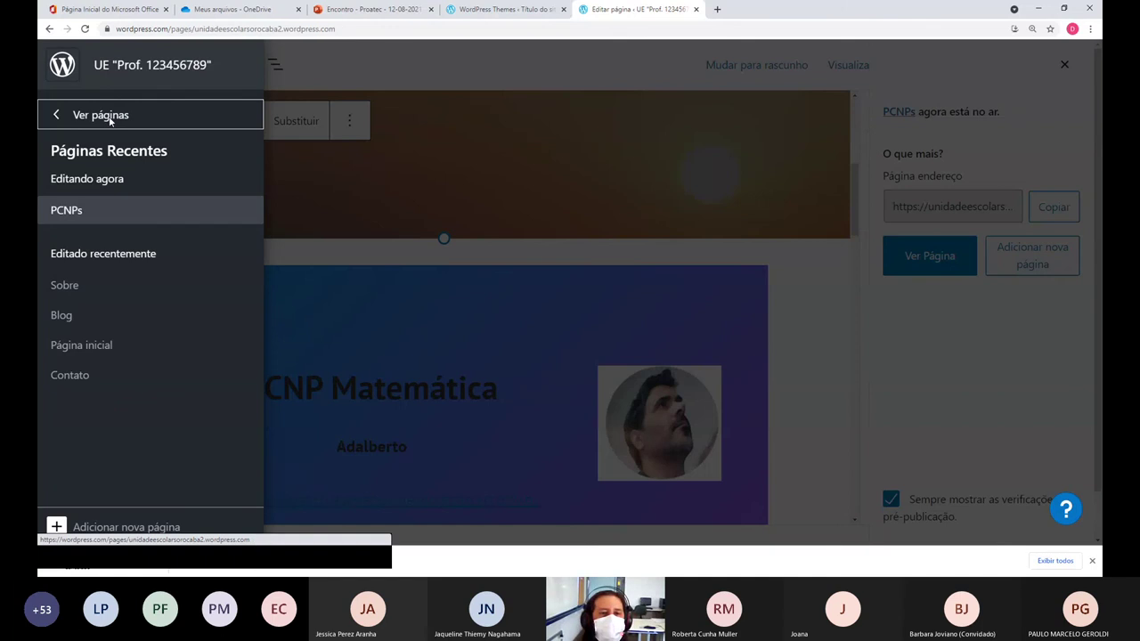
scroll(345, 253, "down", 2)
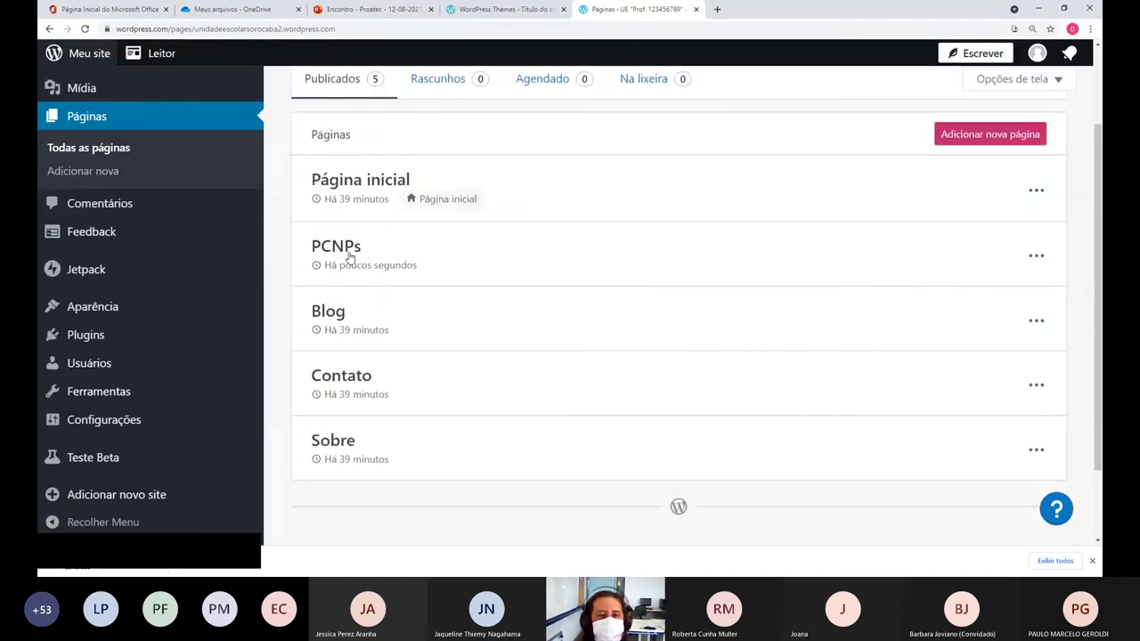
mouse_move(190, 276)
scroll(190, 275, "down", 1)
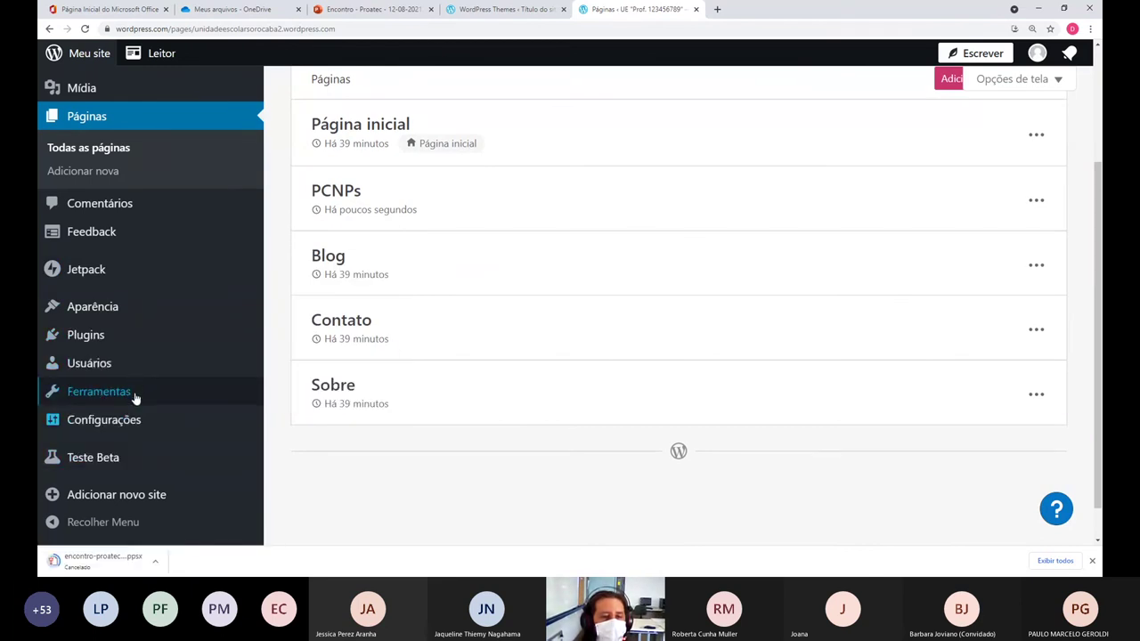
mouse_move(123, 318)
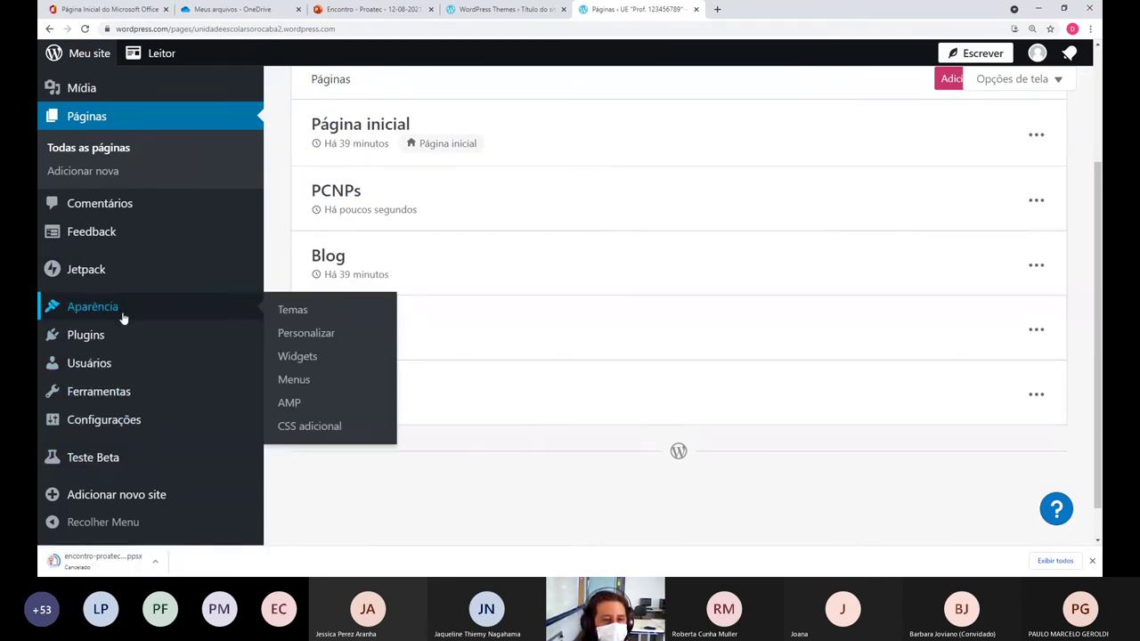
left_click(303, 383)
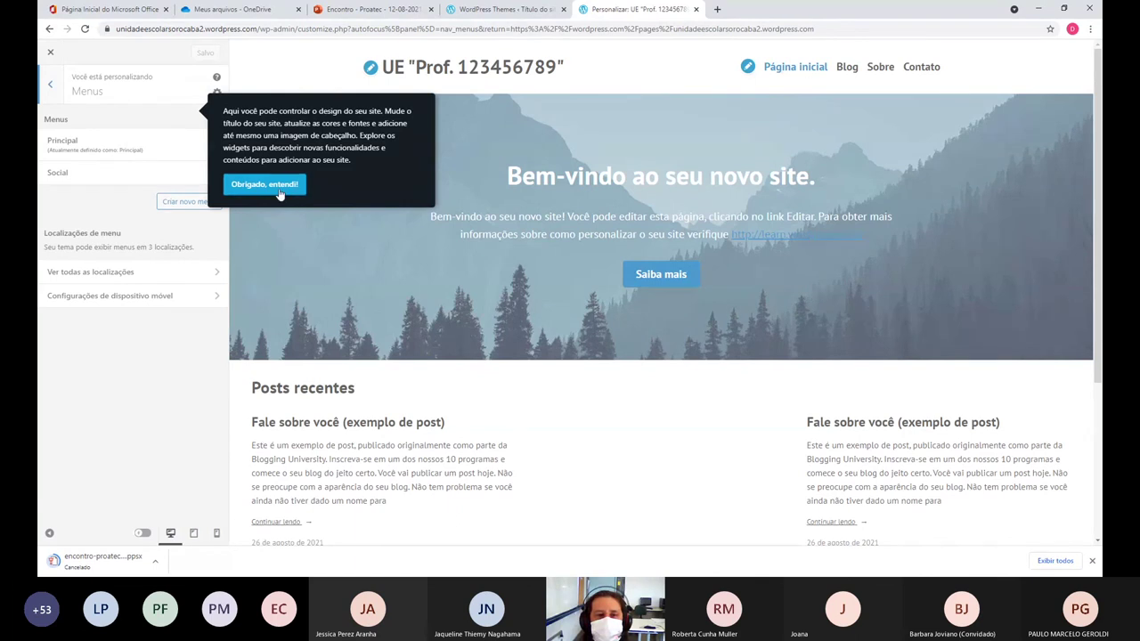
Open the Principal menu at 150% zoom and show the Adicionar Itens page list
left_click(274, 188)
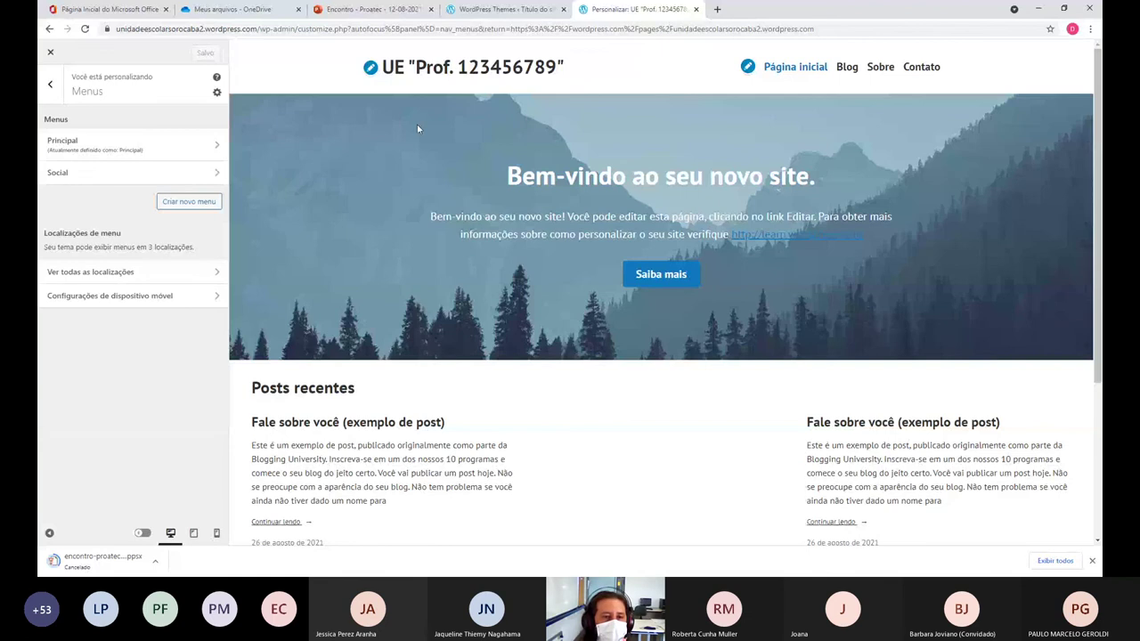
left_click(159, 149)
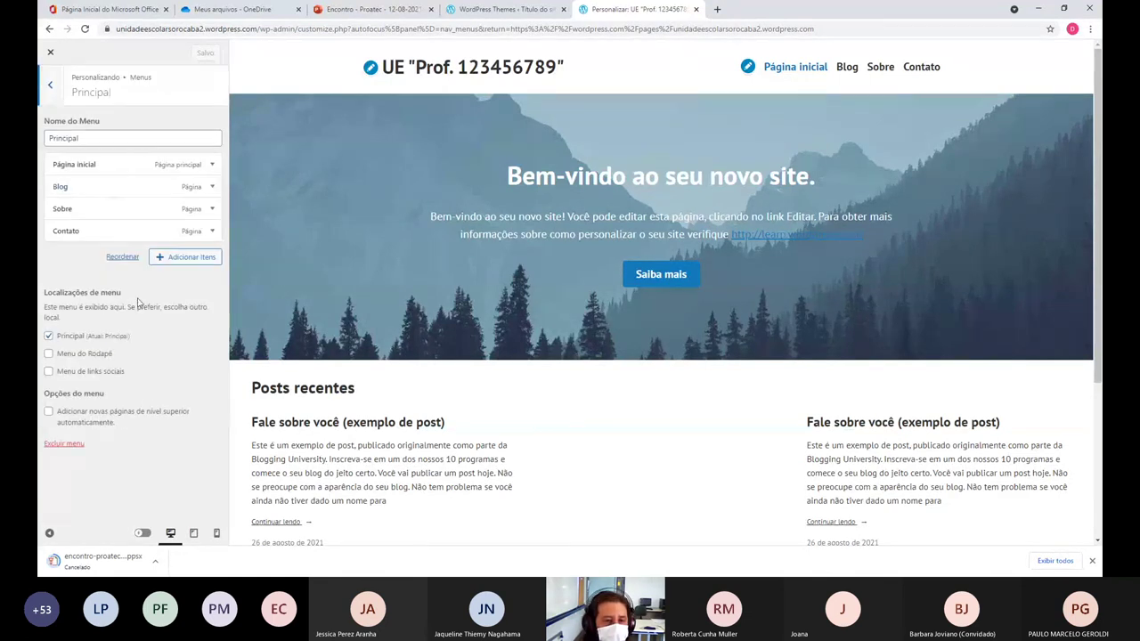
key("ctrl+plus")
key("ctrl+plus")
key("ctrl+plus")
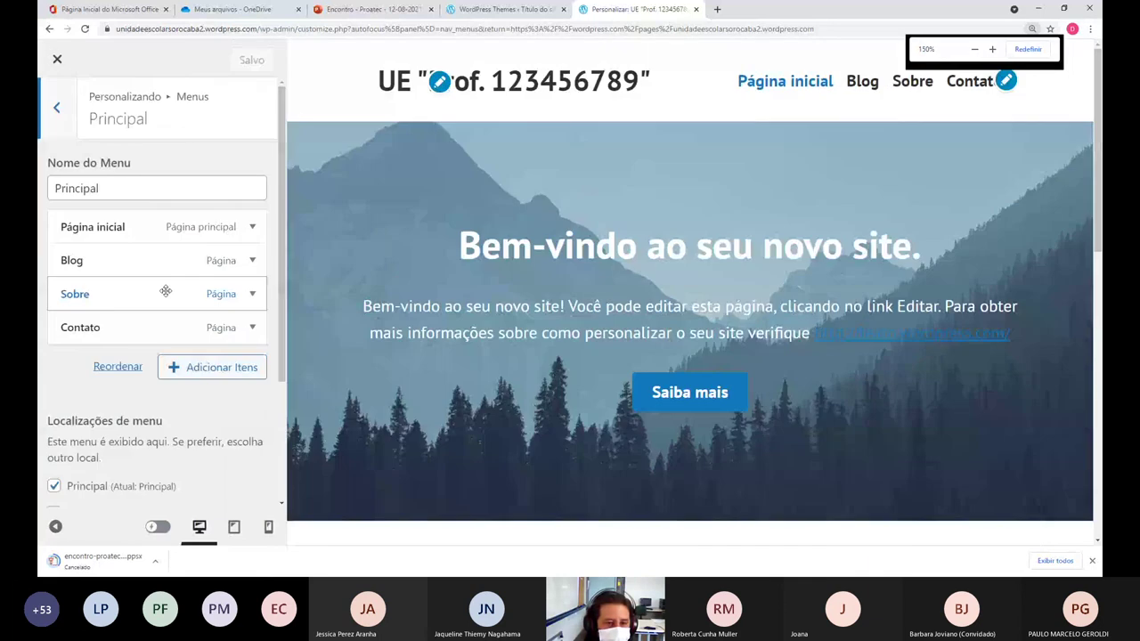
scroll(191, 234, "down", 2)
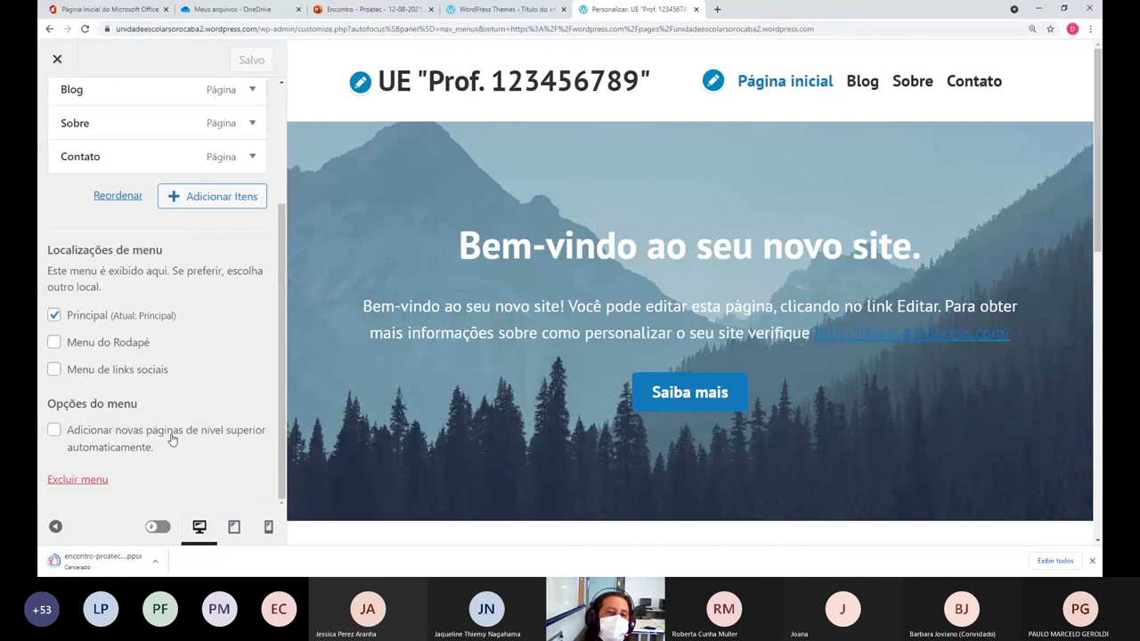
scroll(172, 437, "up", 3)
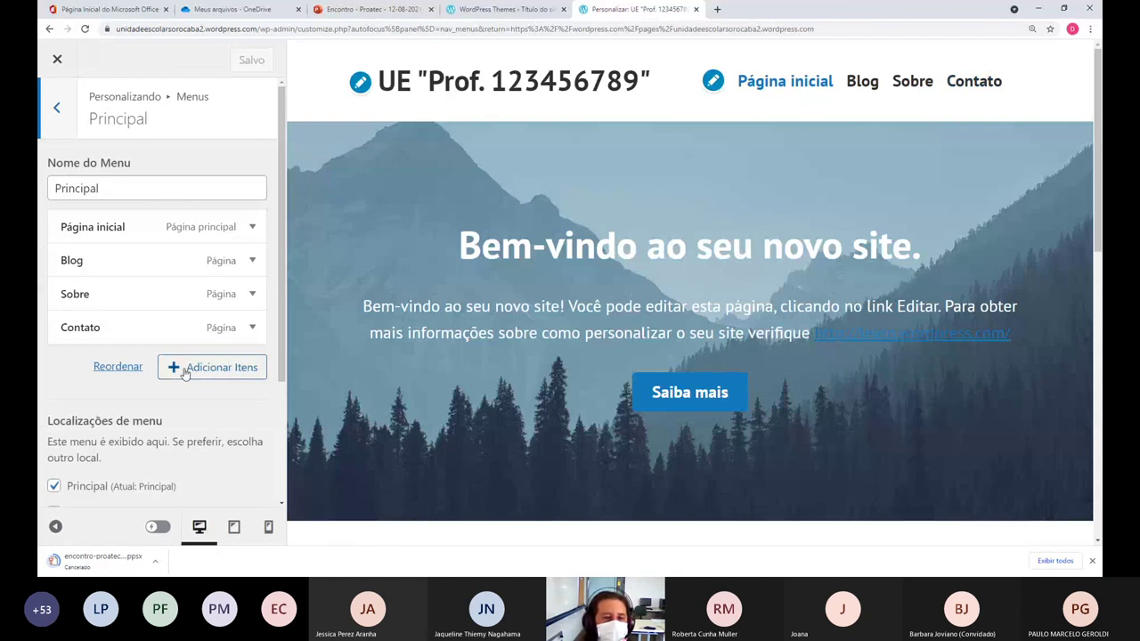
left_click(237, 368)
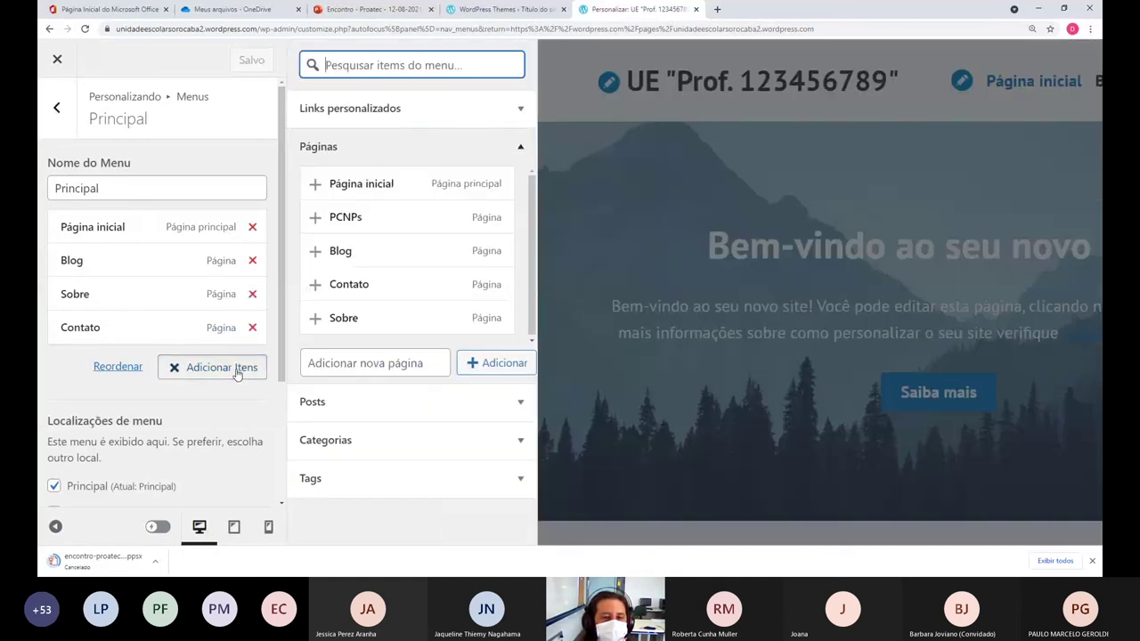
Add PCNPs from the Páginas list to the Principal menu and enter Reordenar mode
left_click(396, 222)
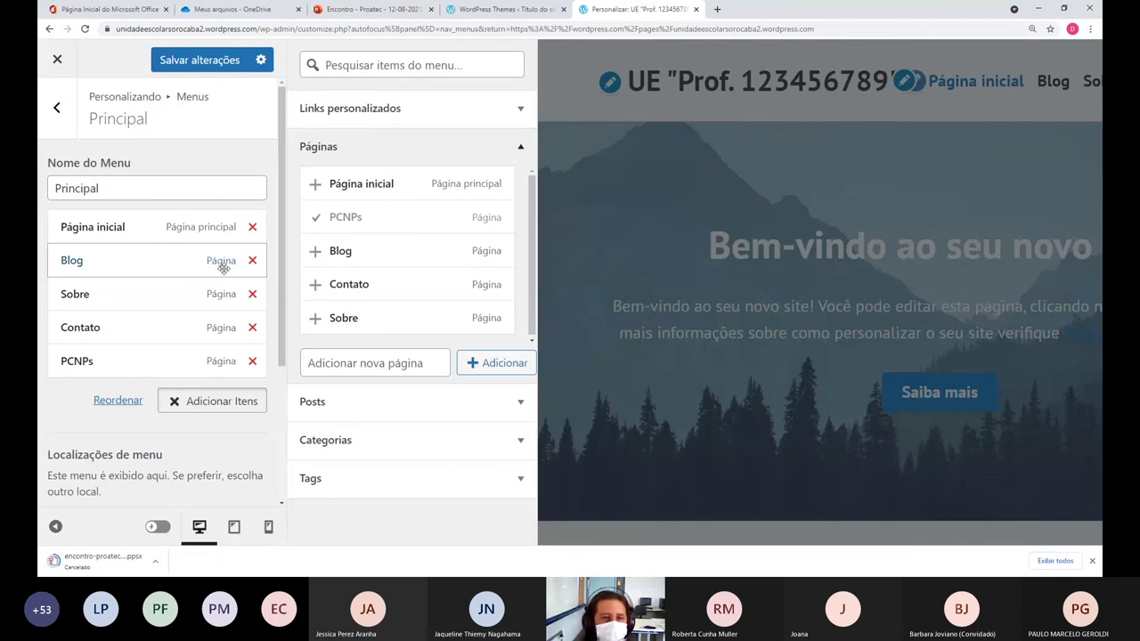
left_click(95, 402)
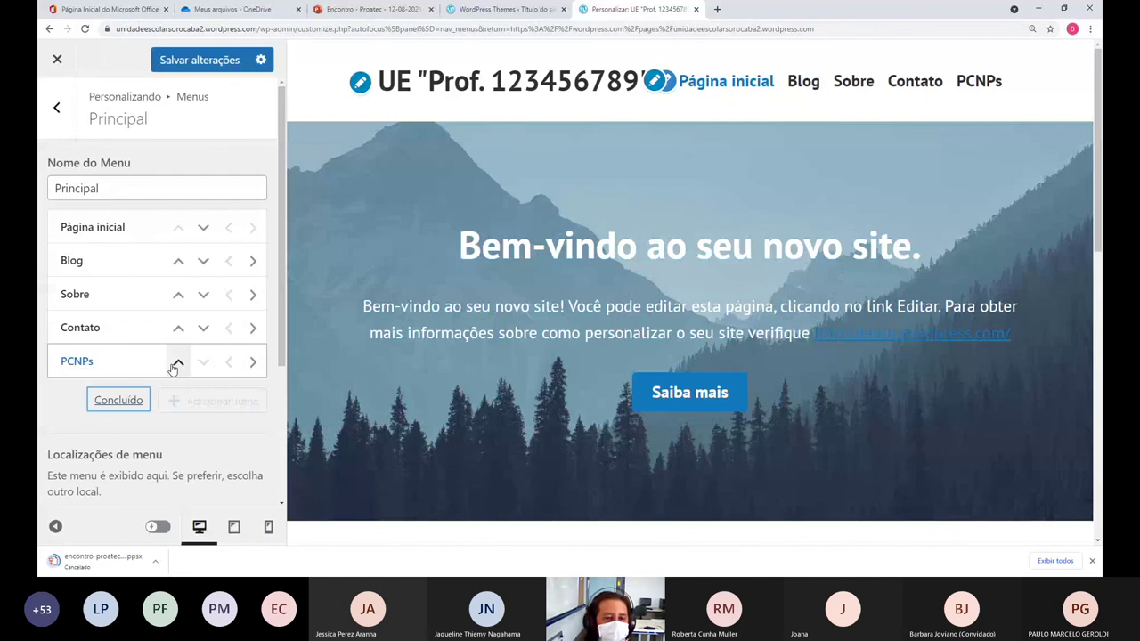
Try nesting PCNPs under Contato, then save the menu changes
left_click(148, 367)
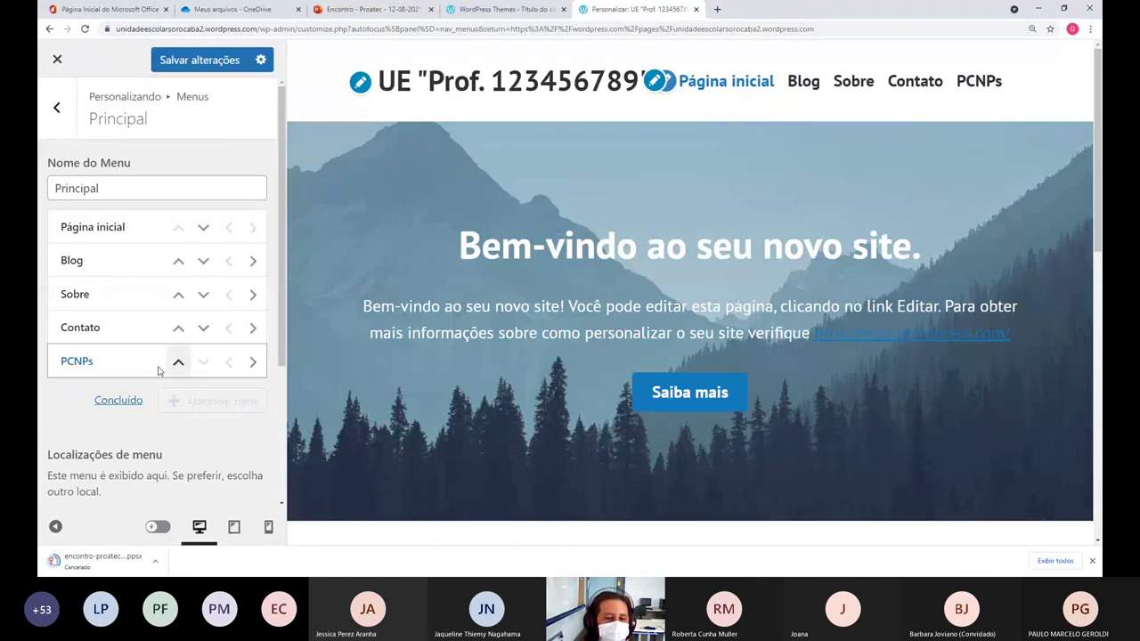
left_click(119, 400)
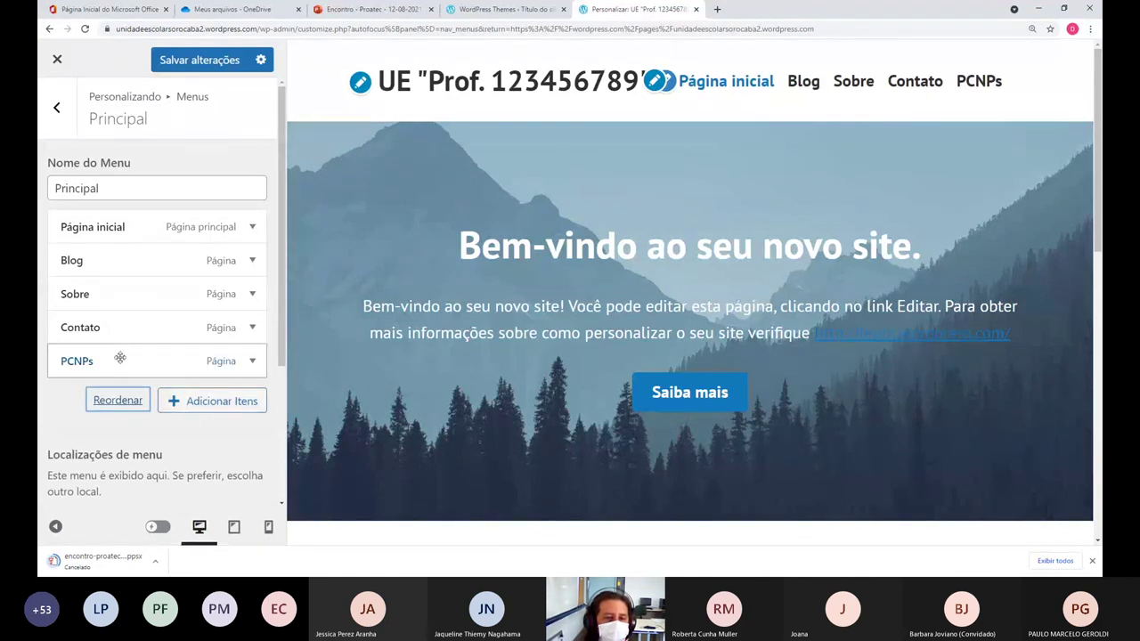
mouse_move(119, 358)
left_mouse_down()
mouse_move(178, 359)
mouse_move(134, 367)
left_mouse_up()
left_click(165, 367)
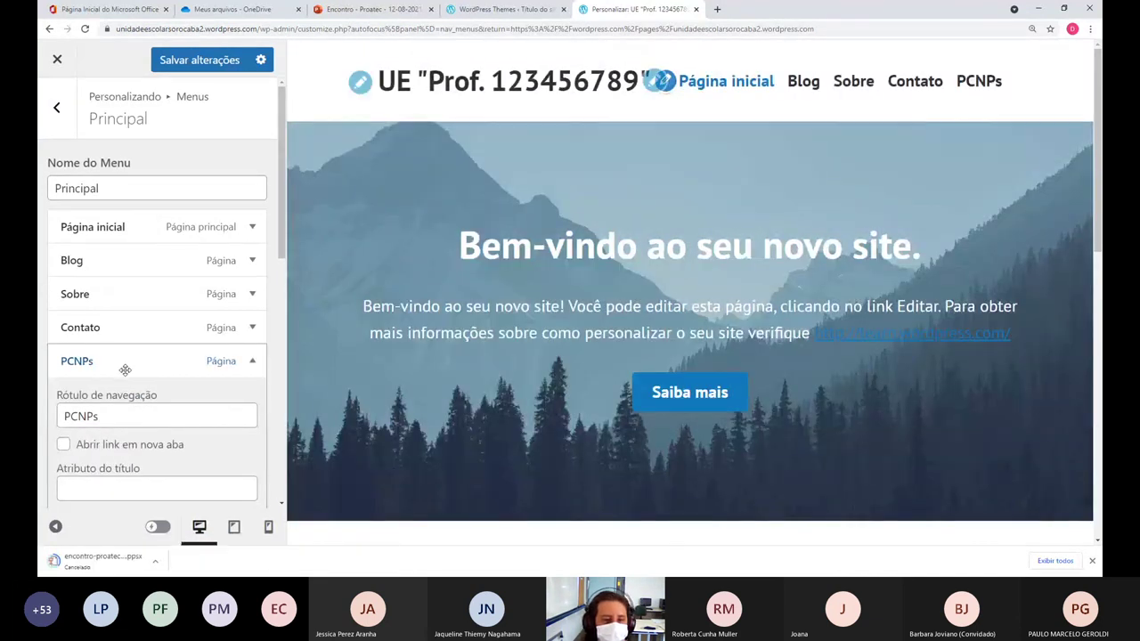
left_click_drag(137, 368, 182, 369)
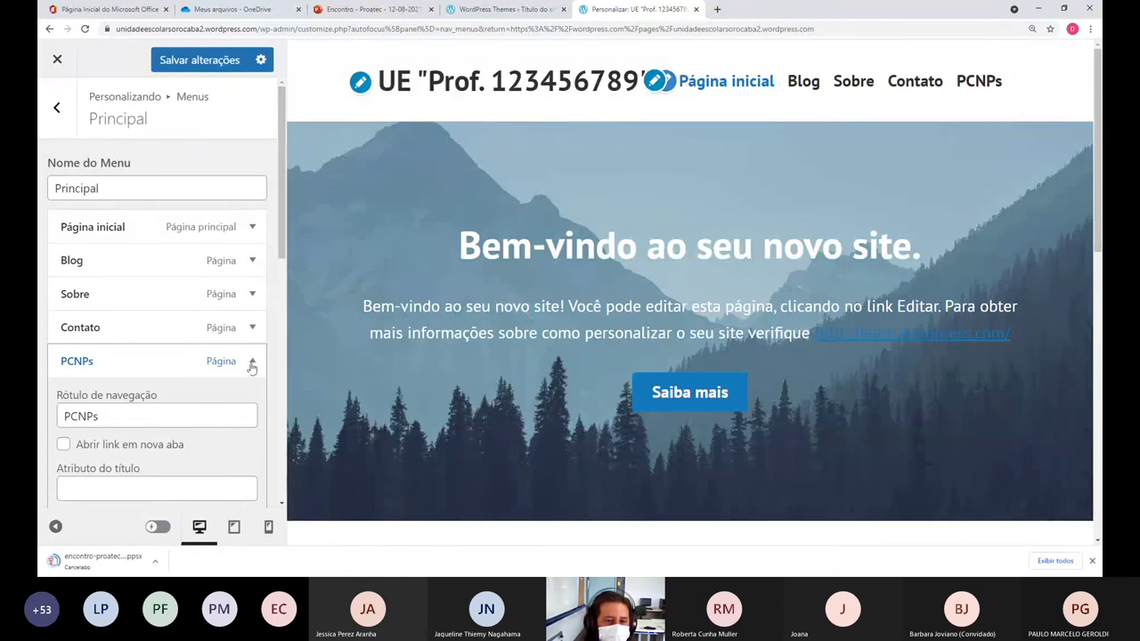
left_click(252, 361)
left_click(133, 365)
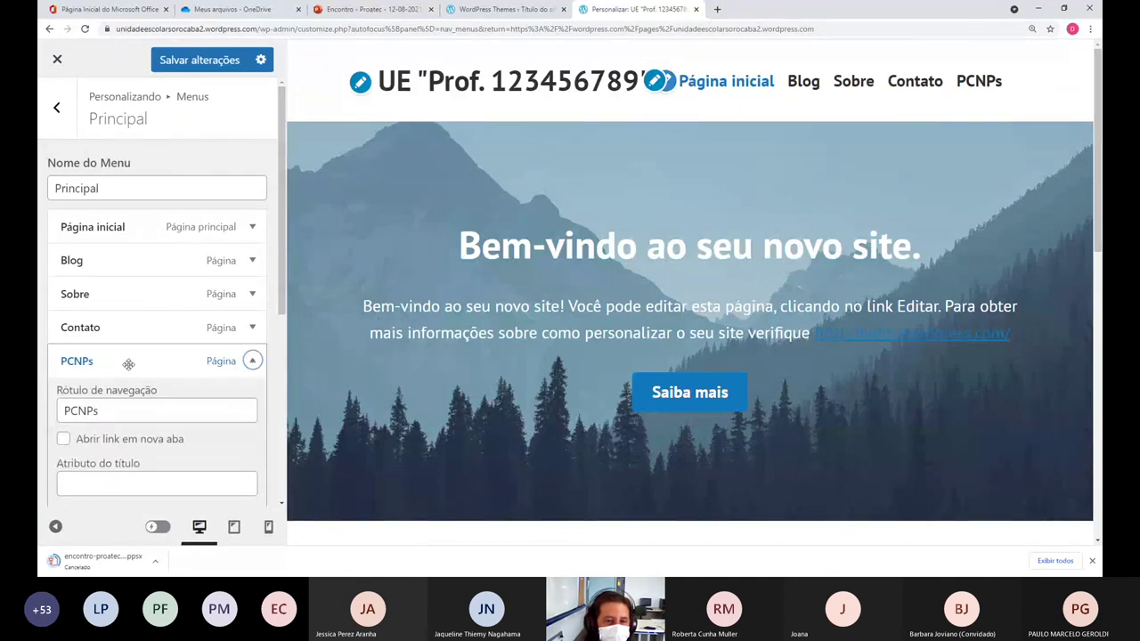
left_click(252, 362)
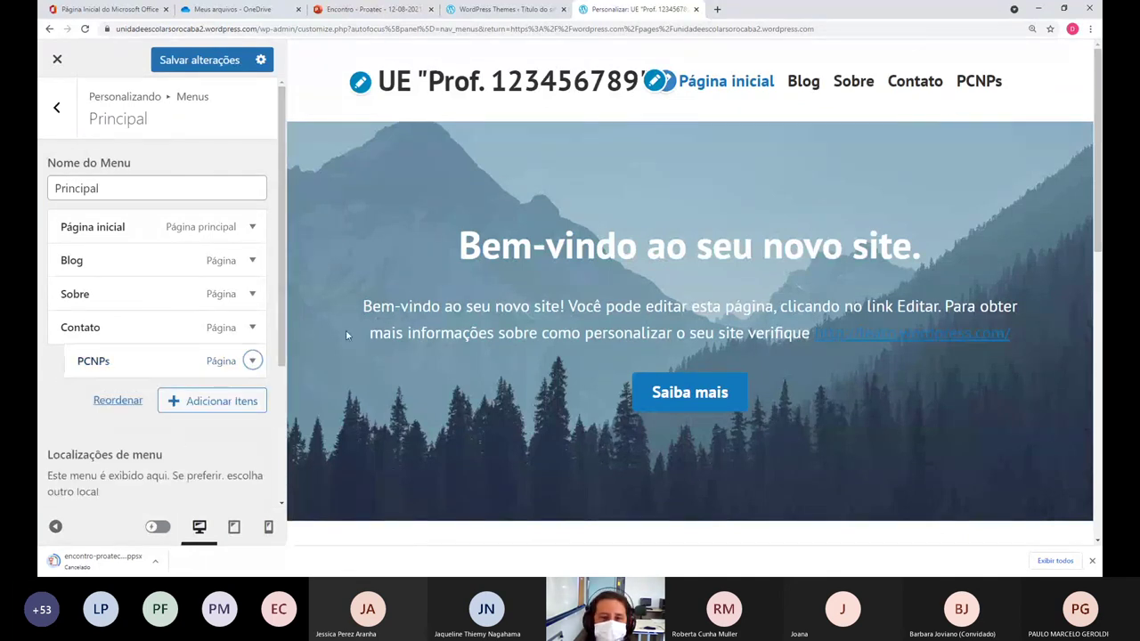
left_click(112, 423)
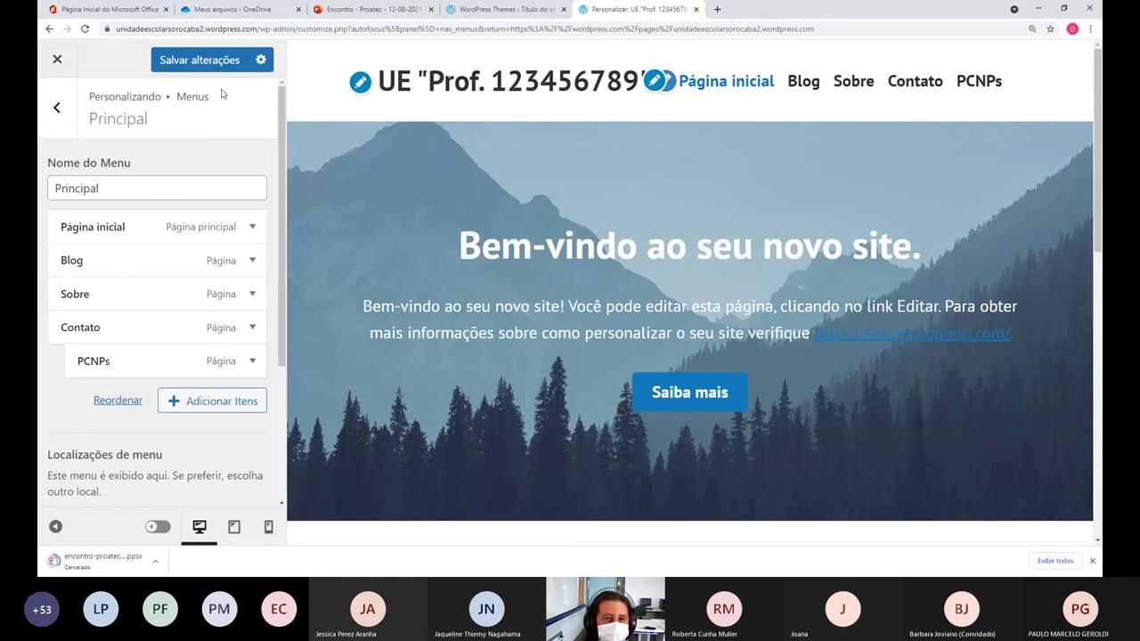
left_click(205, 66)
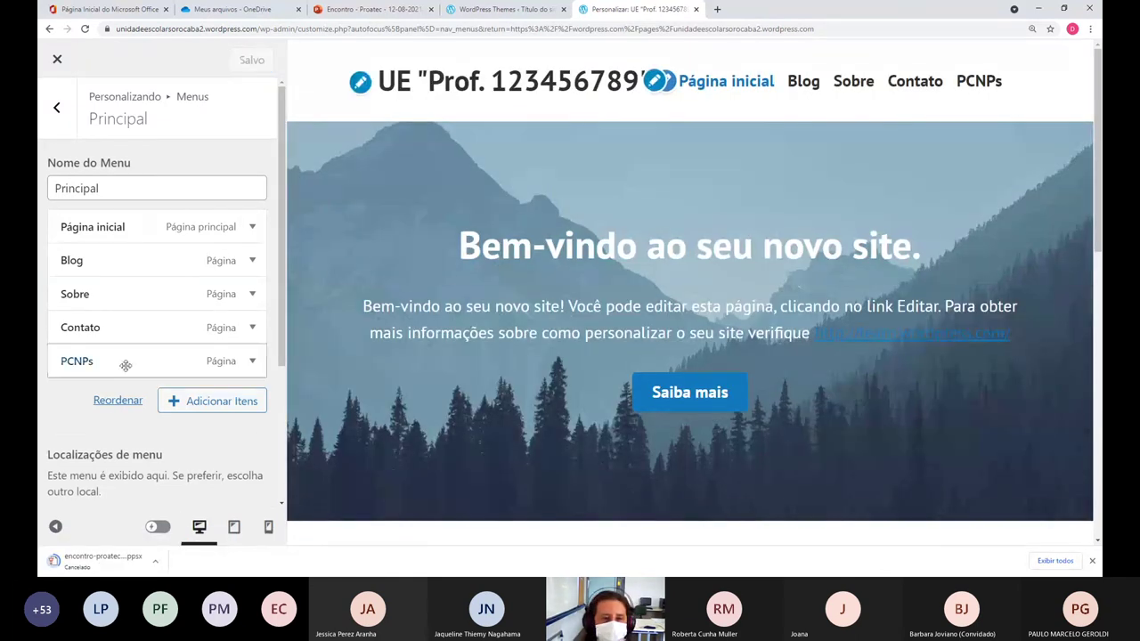
Test nesting PCNPs under Contato and Blog and Sobre under PCNPs, then restore Sobre to top level
mouse_move(123, 362)
left_mouse_down()
mouse_move(101, 359)
mouse_move(123, 361)
left_mouse_up()
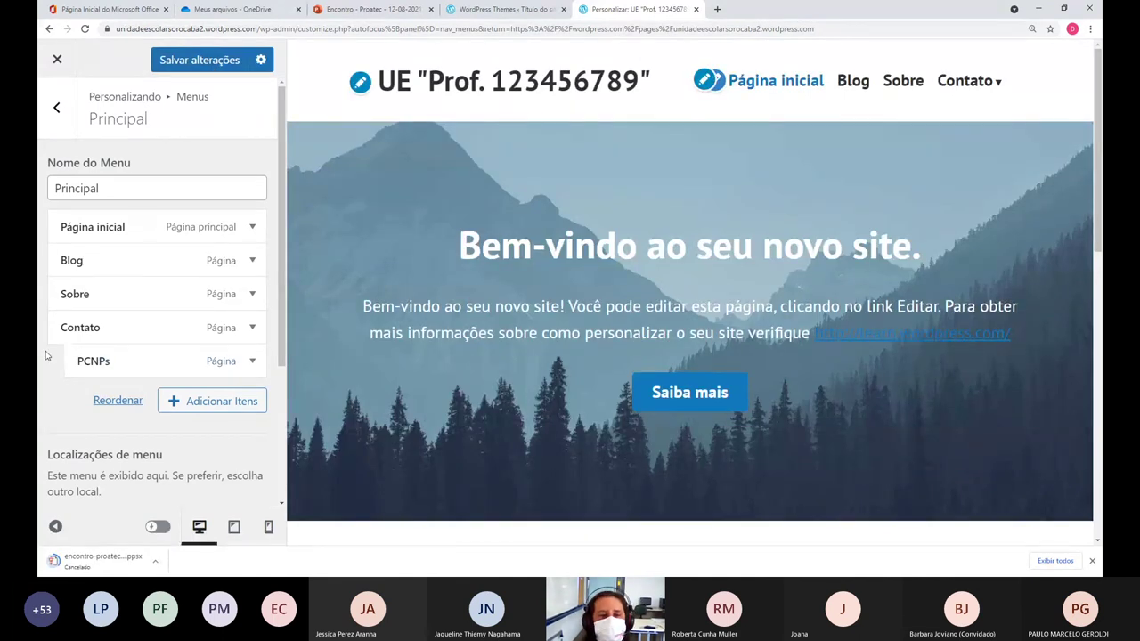
mouse_move(971, 84)
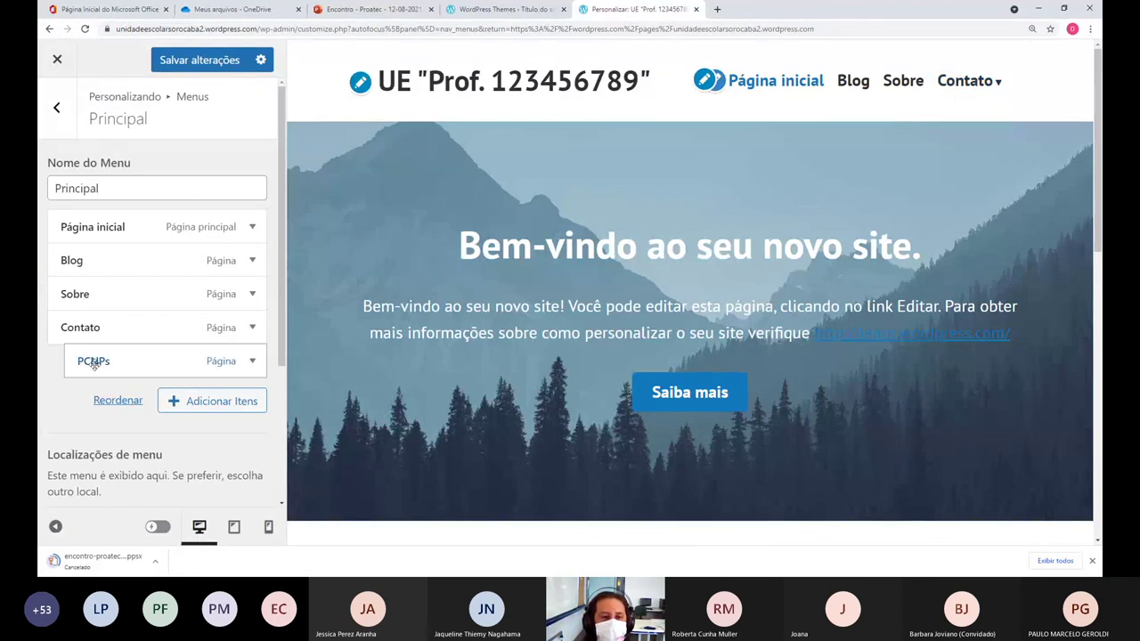
left_click_drag(93, 364, 100, 296)
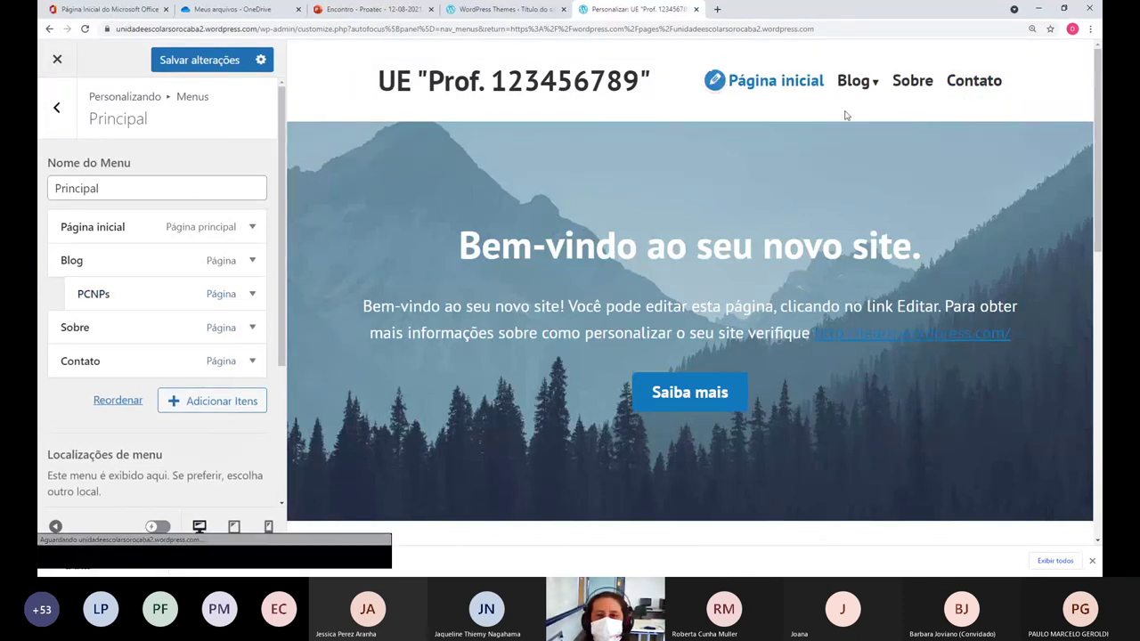
mouse_move(853, 82)
left_click(869, 114)
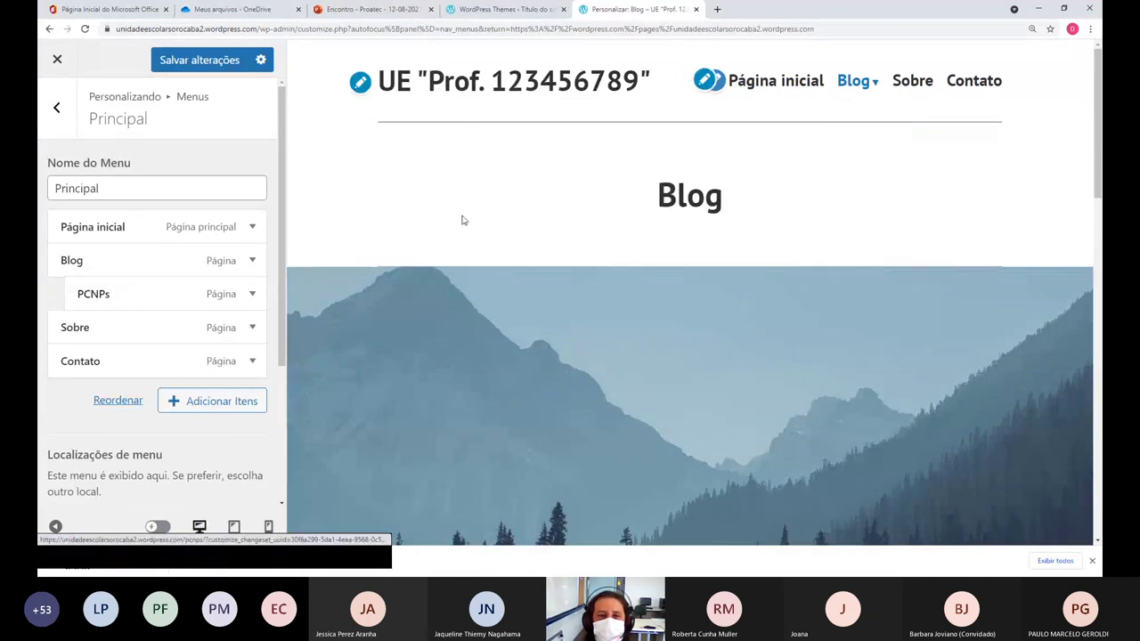
left_click_drag(170, 326, 182, 328)
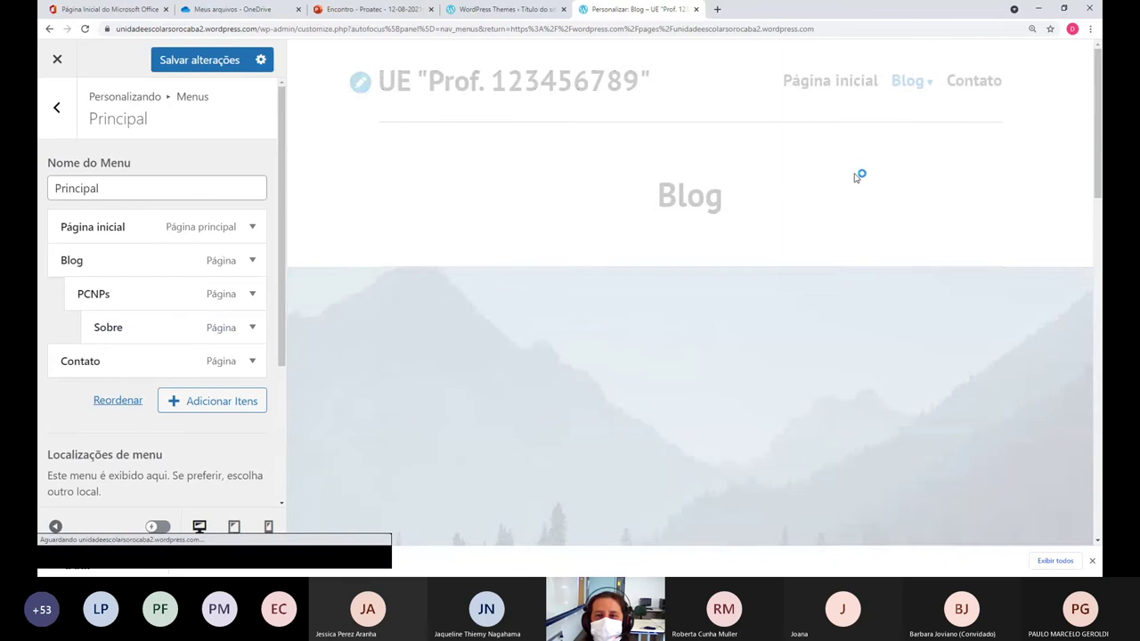
mouse_move(912, 89)
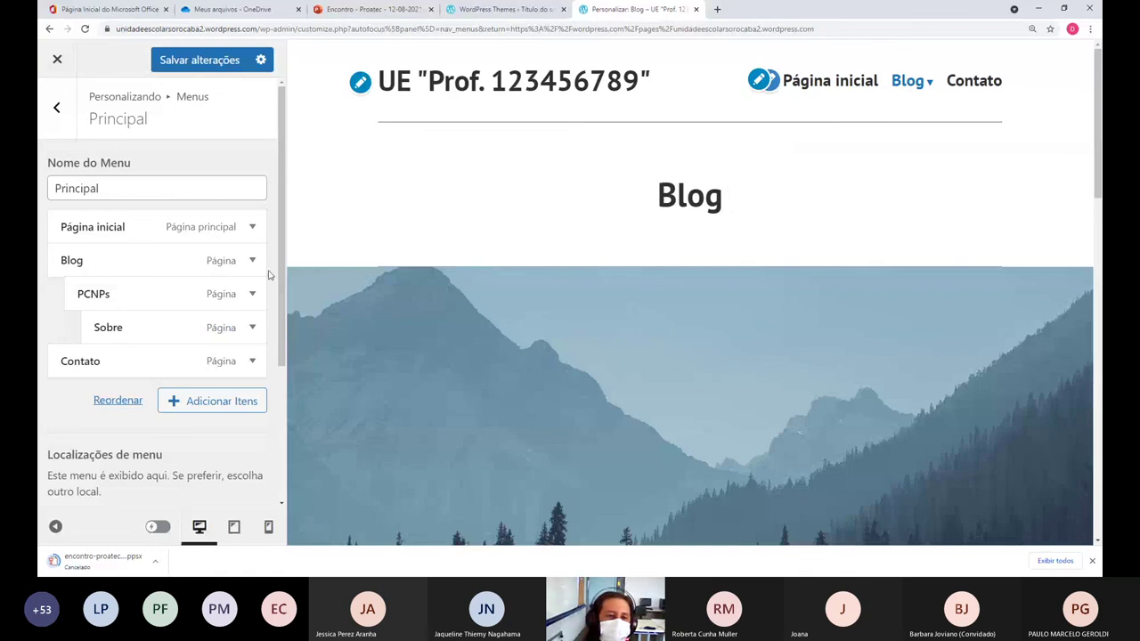
left_click_drag(108, 327, 98, 261)
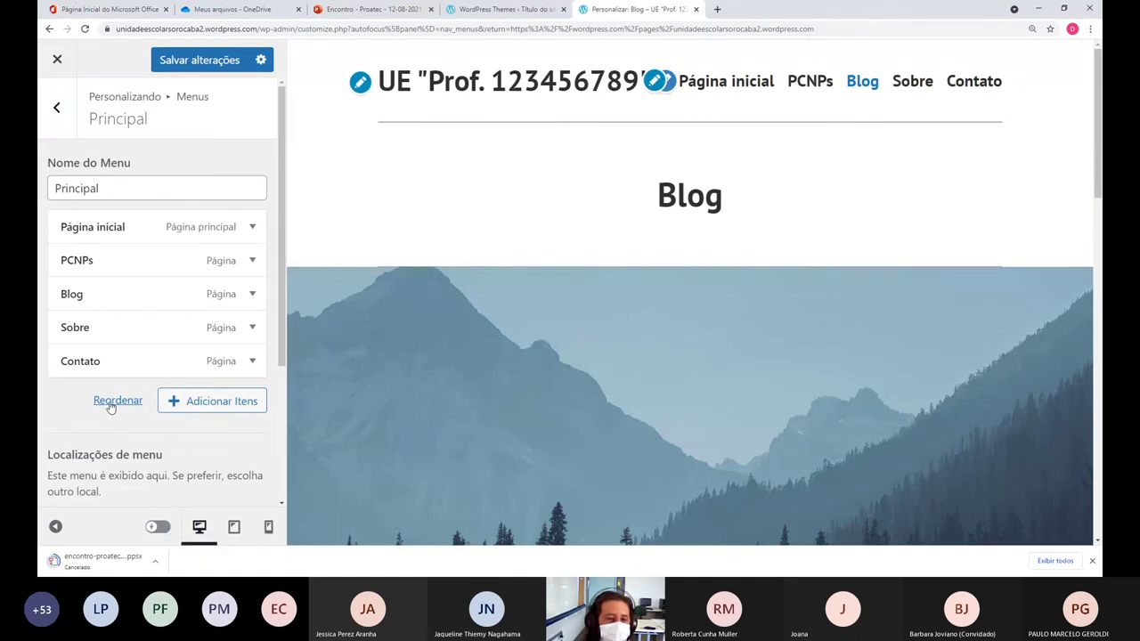
Use Reordenar arrows to place PCNPs second, right after Página inicial
left_click(116, 401)
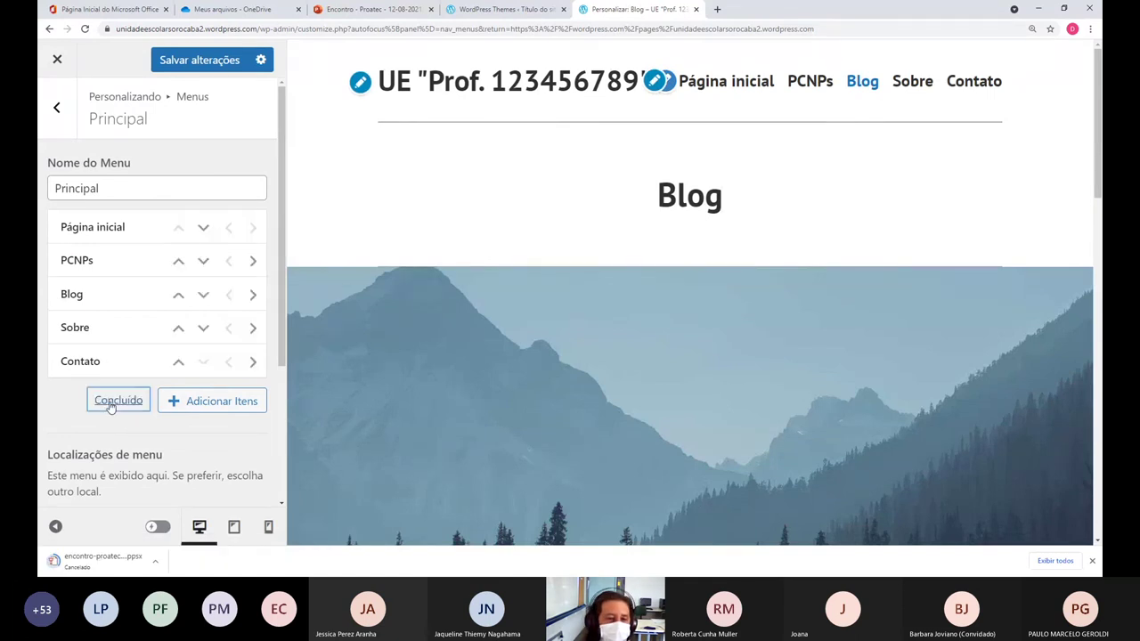
left_click(178, 260)
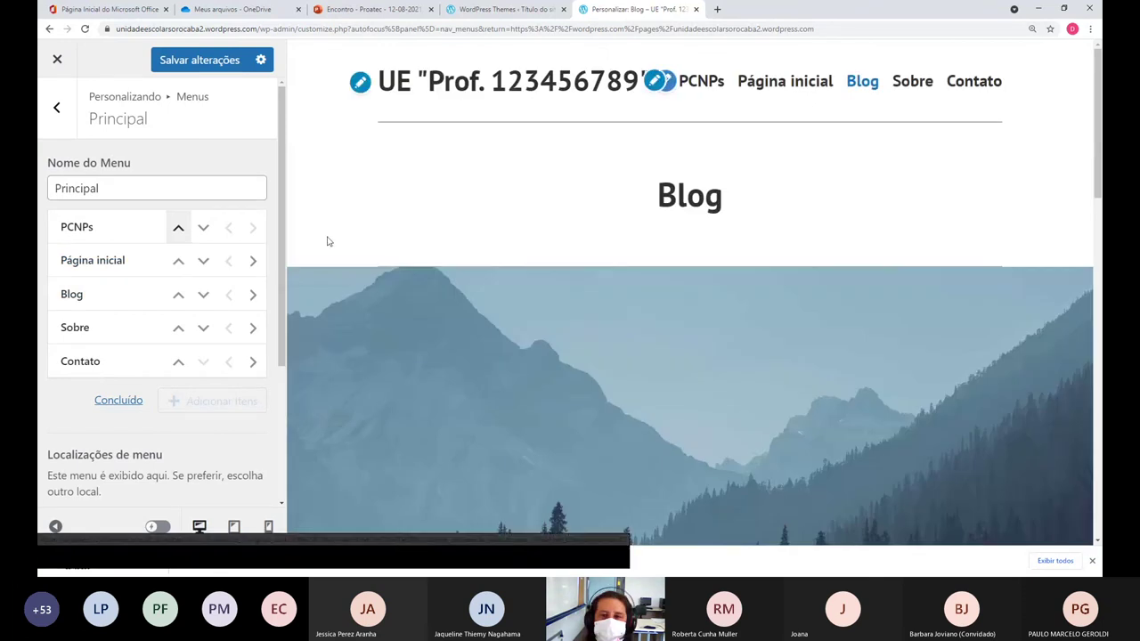
left_click(203, 228)
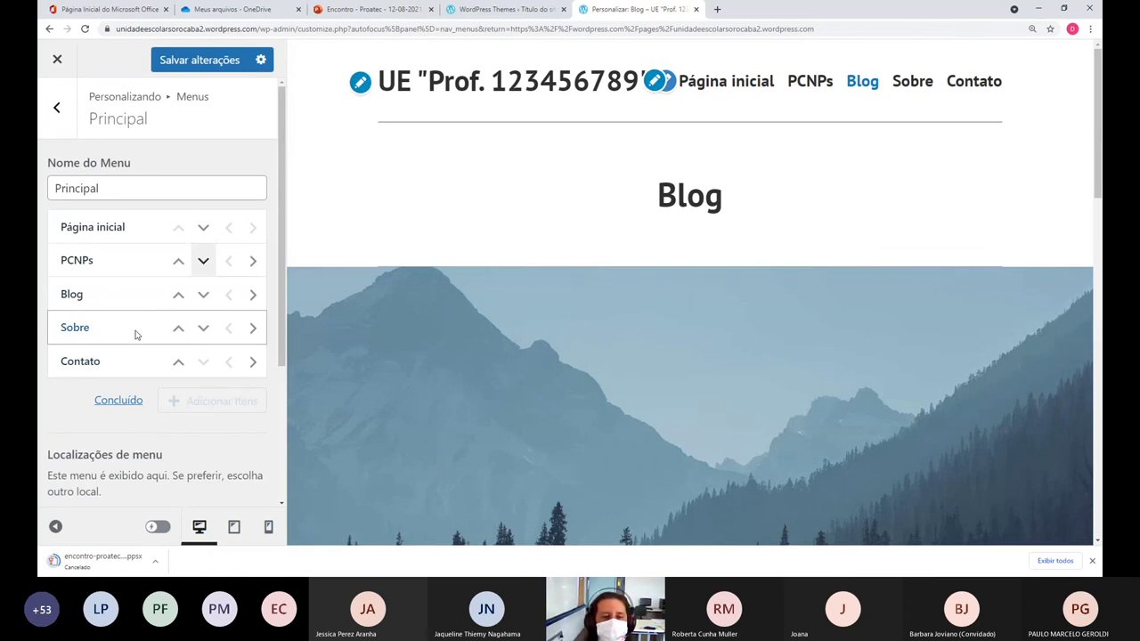
Preview the site at mobile, then desktop width to check the menu order
left_click(268, 530)
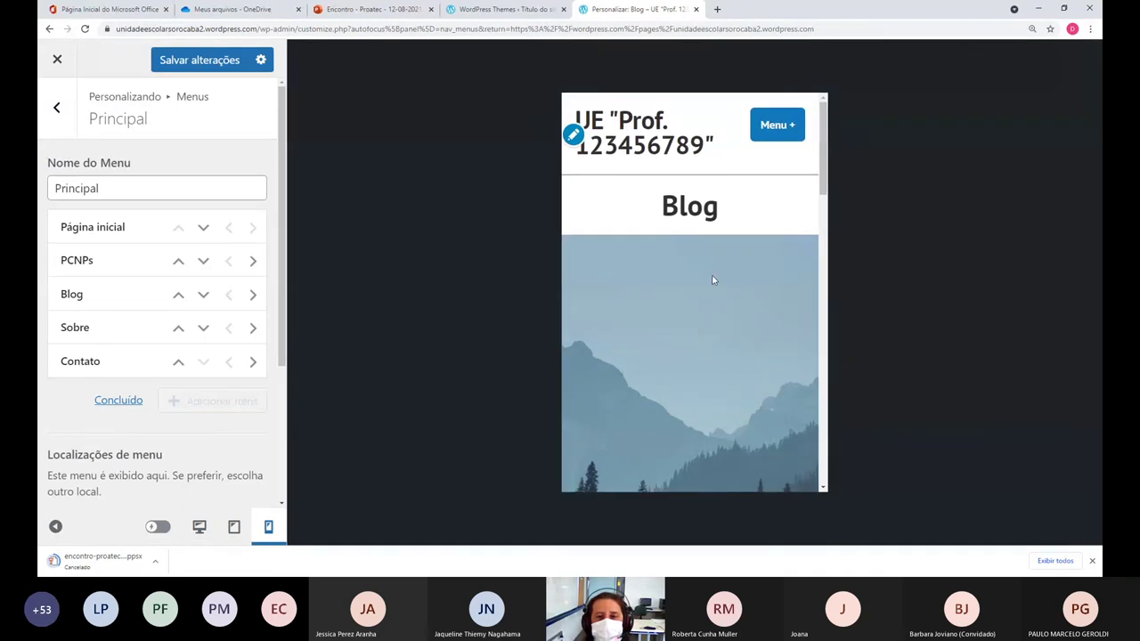
scroll(713, 280, "down", 15)
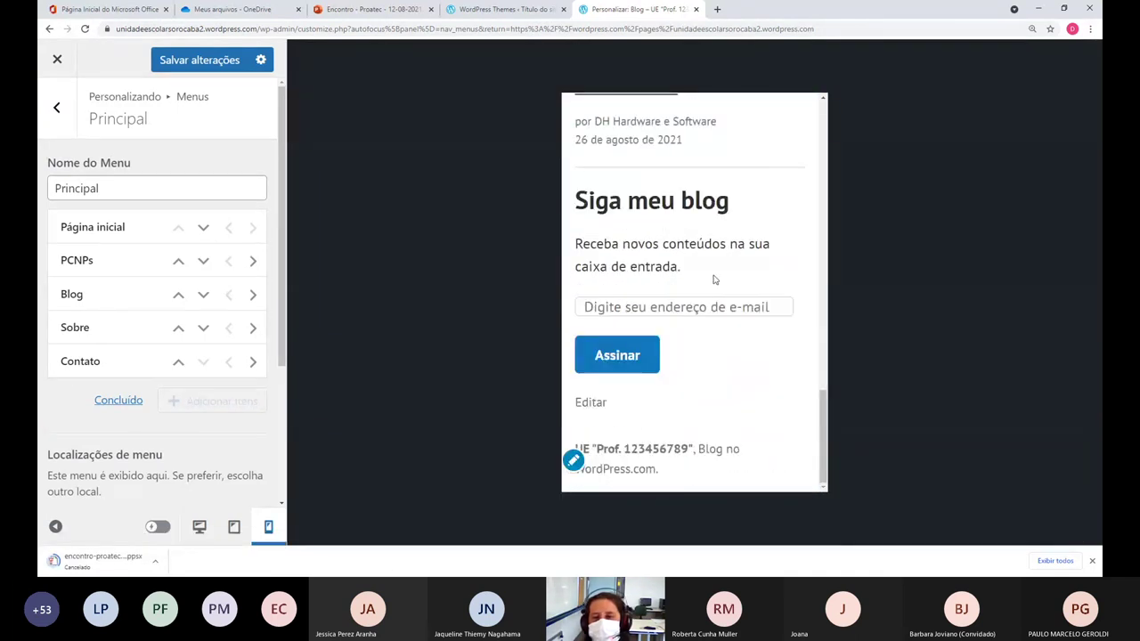
scroll(704, 384, "up", 15)
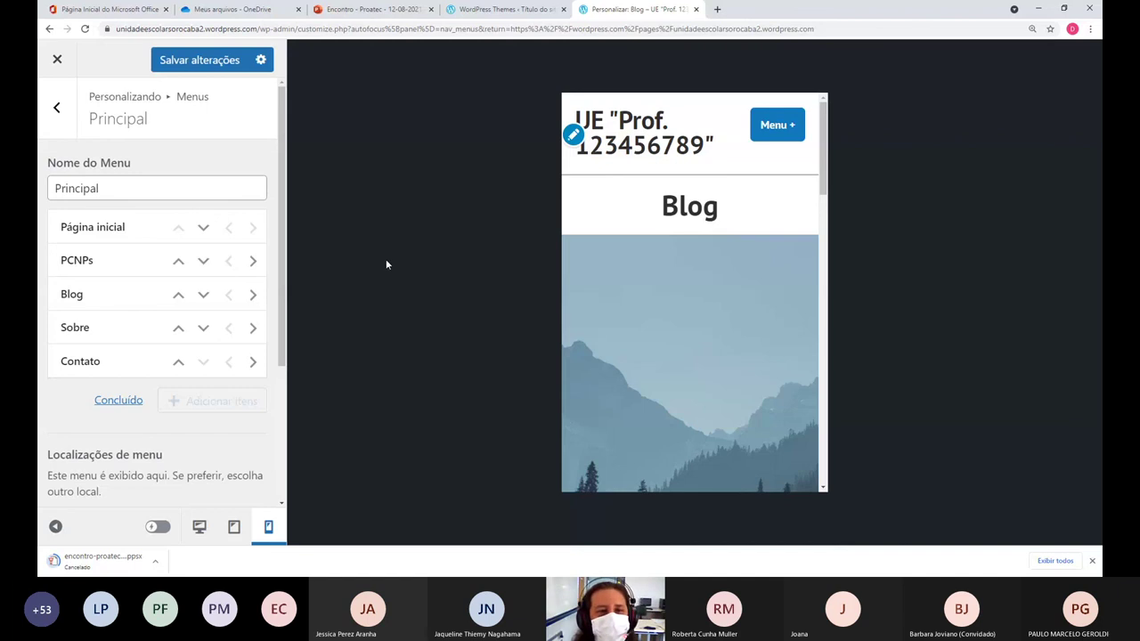
left_click(199, 526)
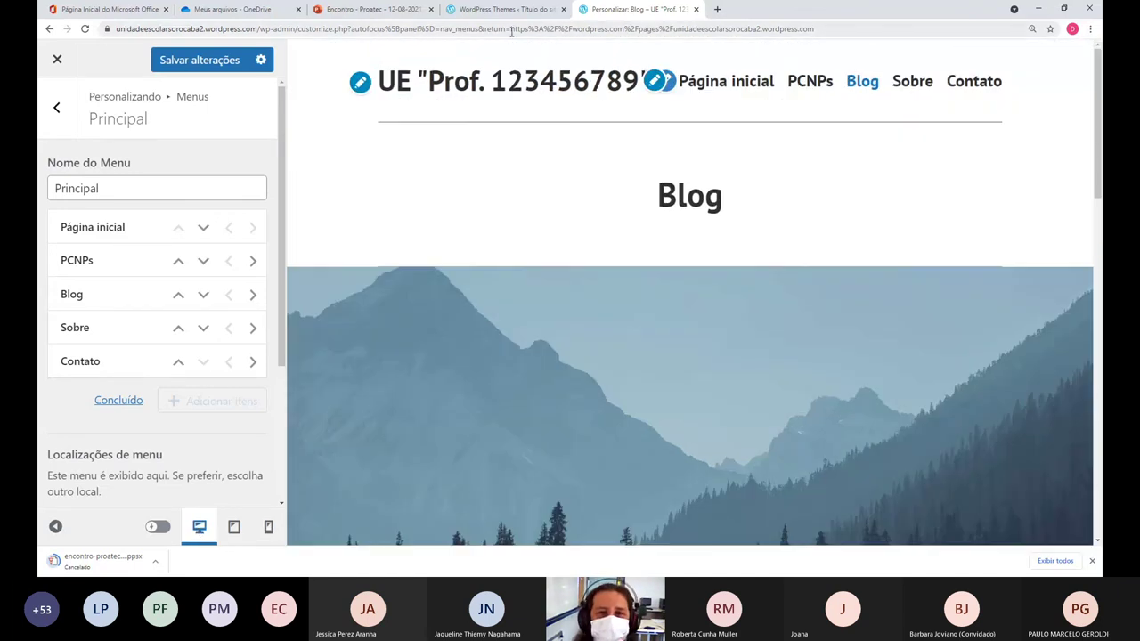
Cancel the 'Sair do site?' prompt to keep the Customizer open
left_click(696, 9)
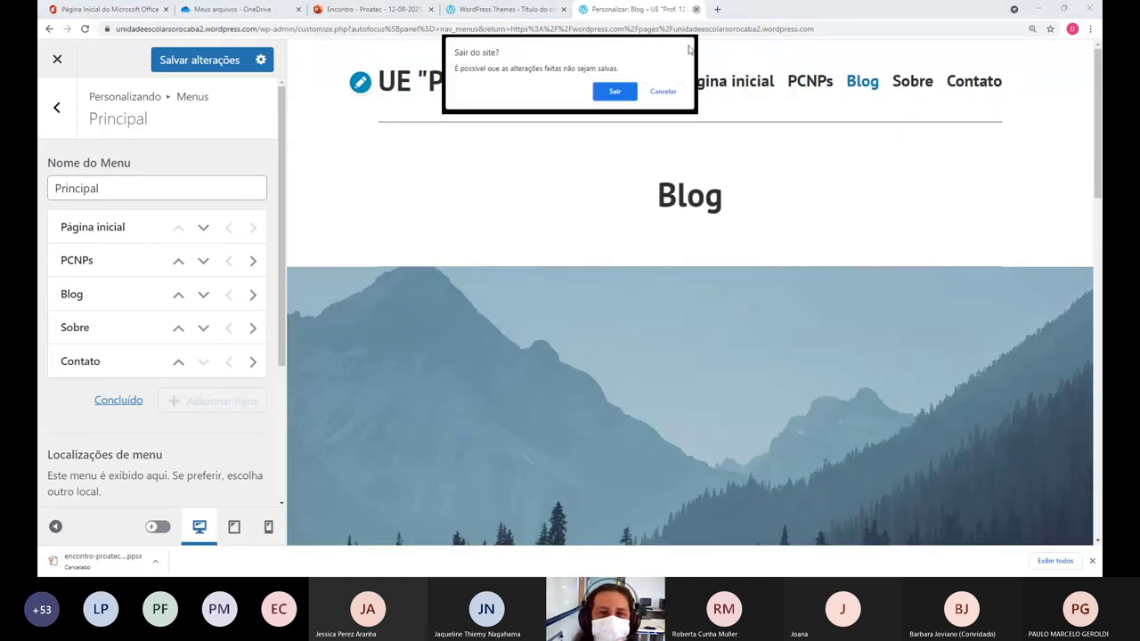
left_click(671, 96)
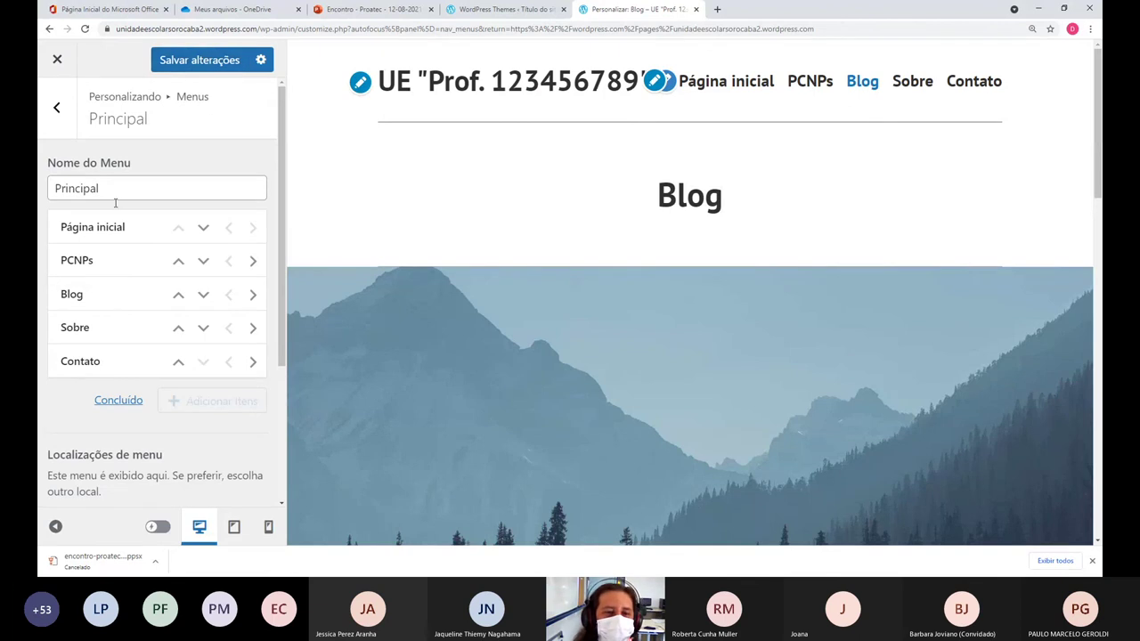
scroll(158, 365, "down", 3)
scroll(158, 375, "up", 3)
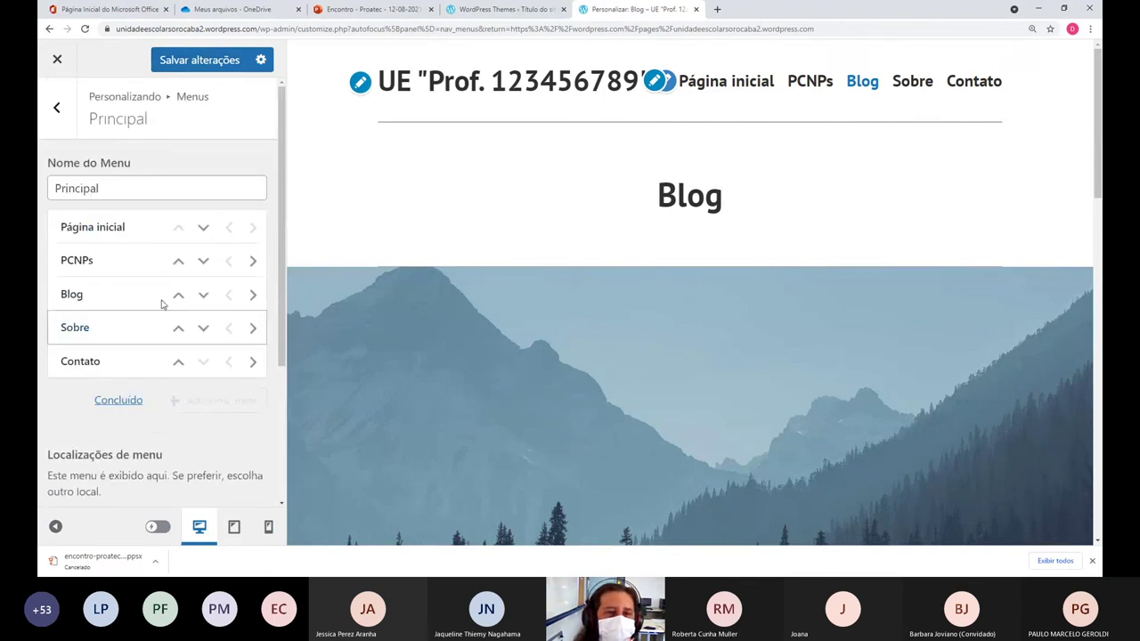
Save the Principal menu, exit the Customizer, and open the live site in a new tab
left_click(204, 64)
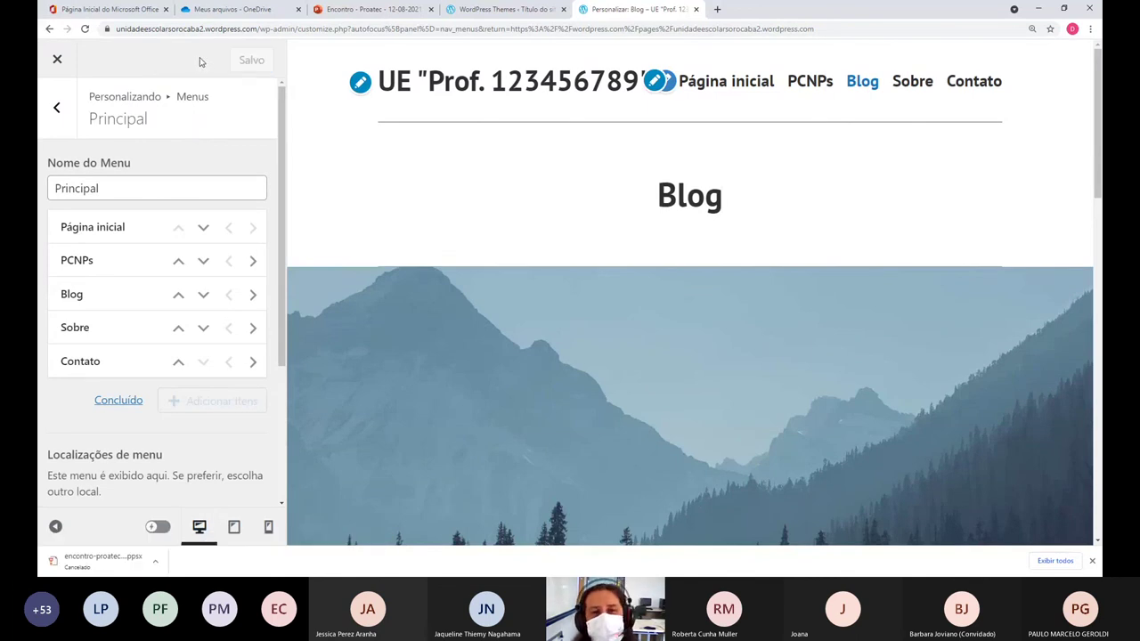
left_click(57, 59)
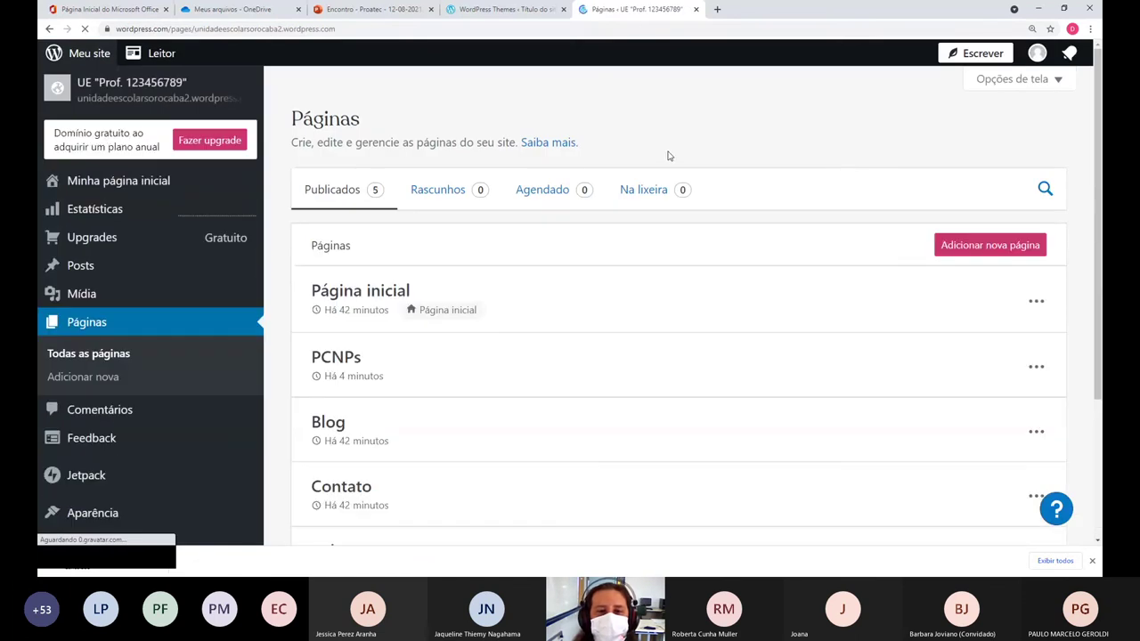
left_click(122, 85)
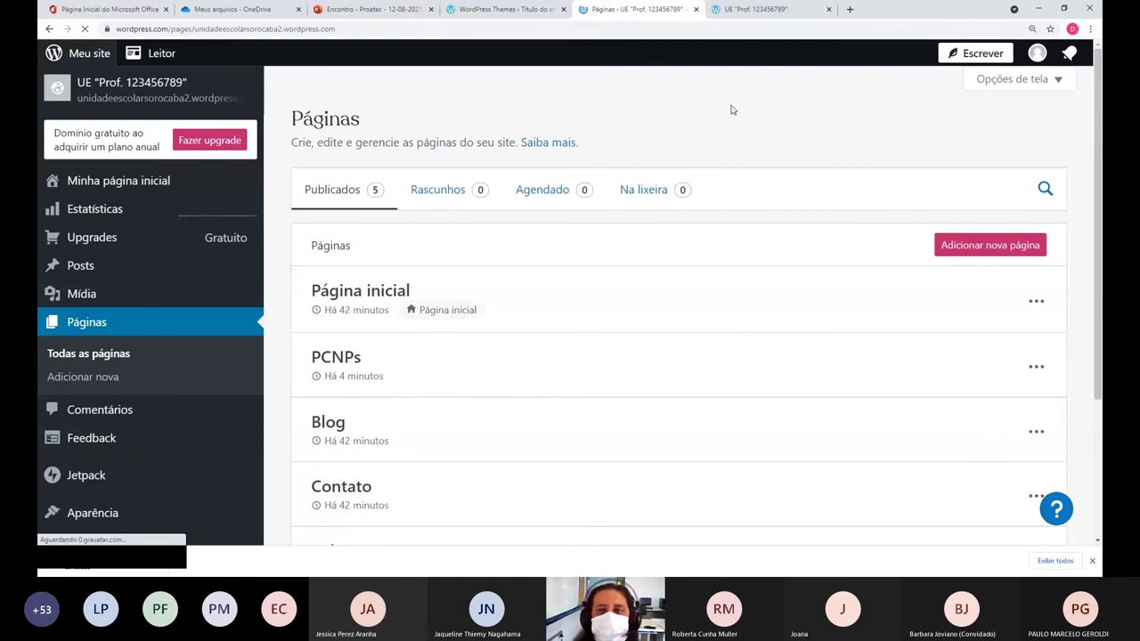
left_click(753, 9)
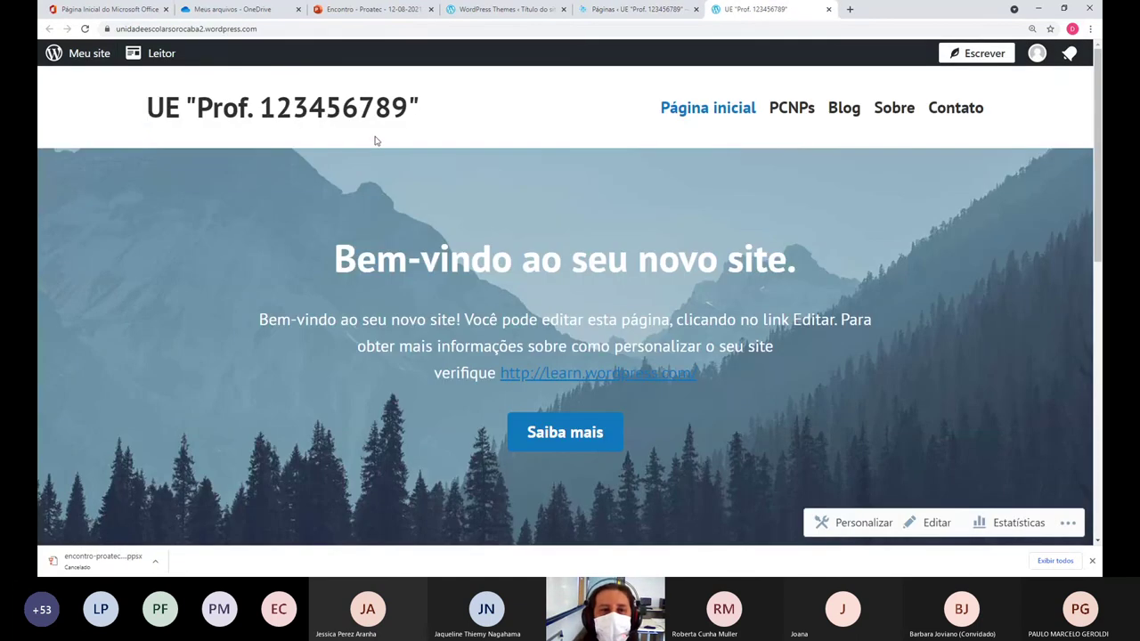
Copy the site's full https web address from the address bar
left_click(273, 28)
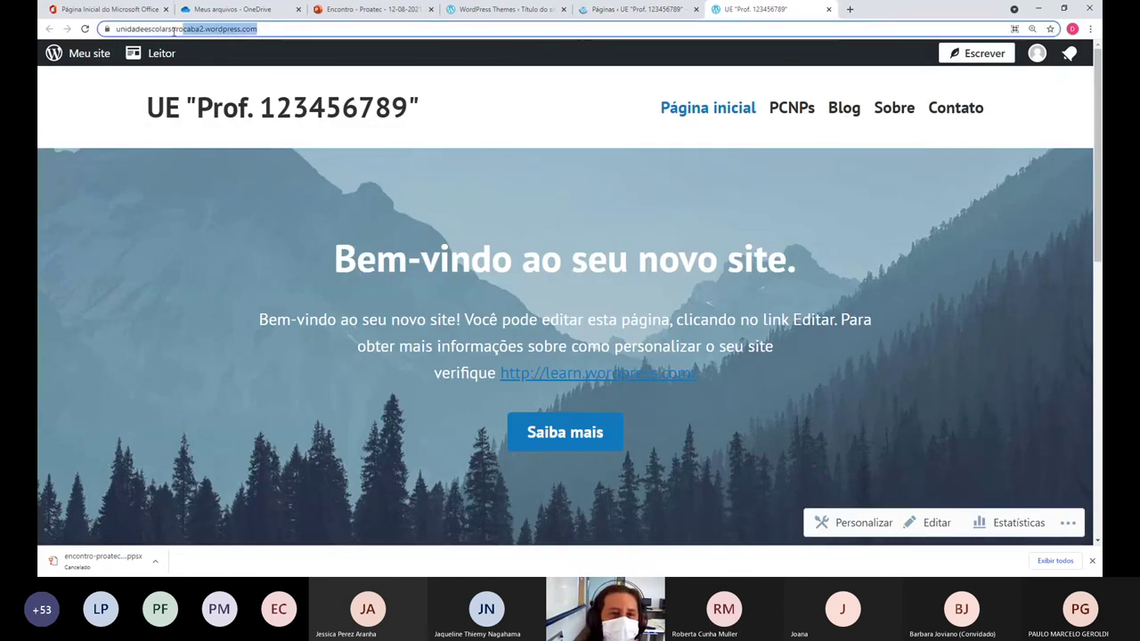
left_click(277, 28)
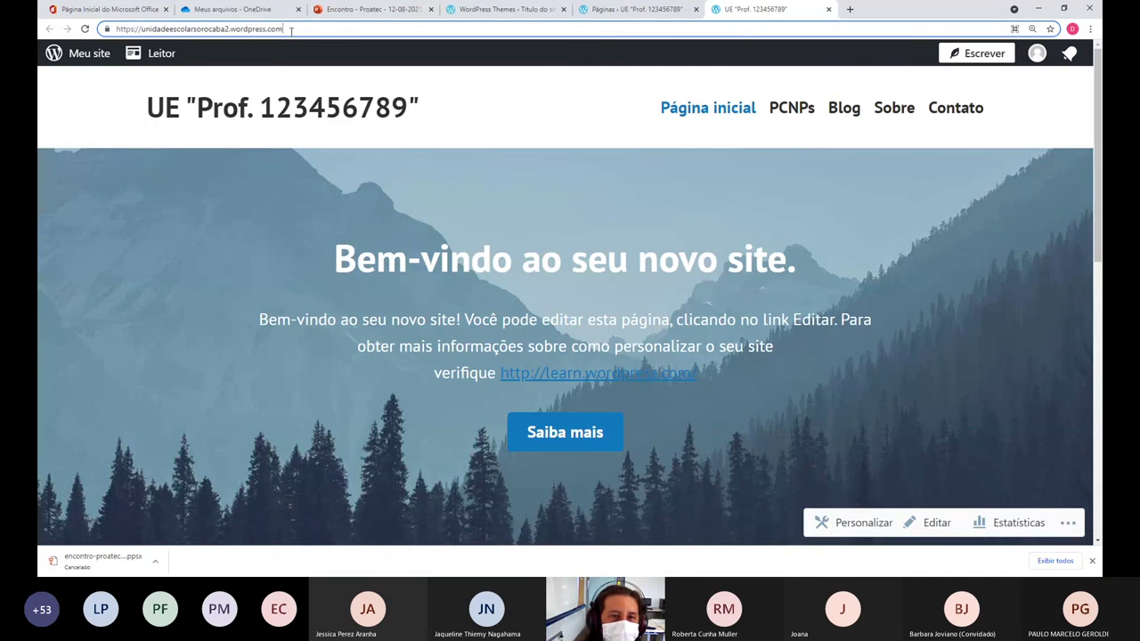
left_click_drag(293, 31, 114, 29)
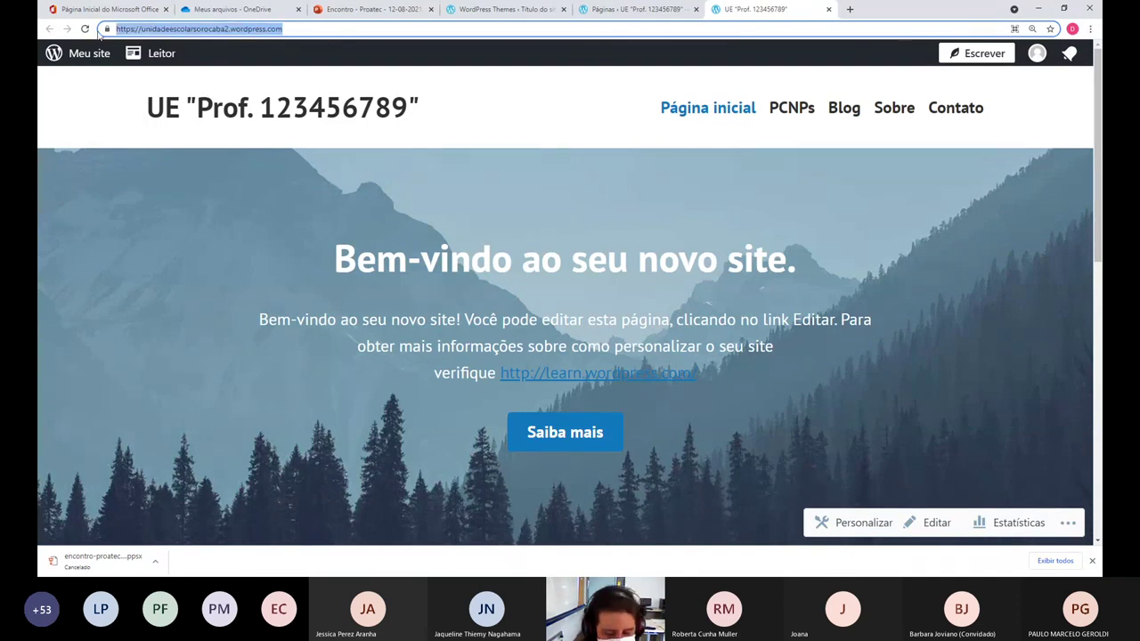
key("alt+Tab")
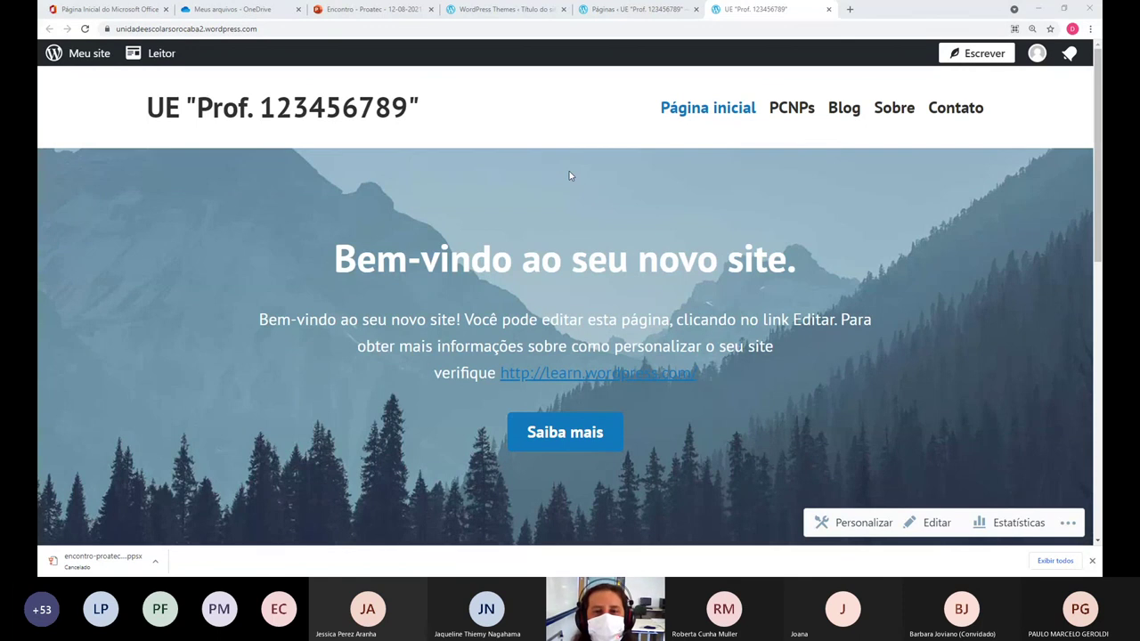
key("alt+Tab")
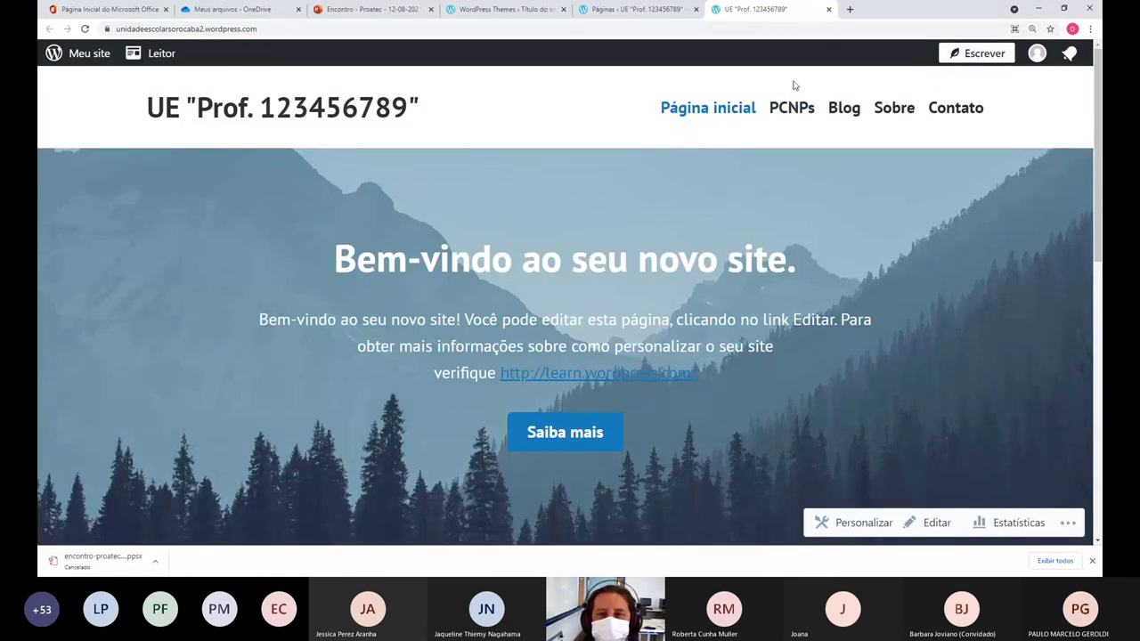
Open PCNPs from the live site menu and review the teacher cards down to the Encontro PROATEC link
left_click(791, 109)
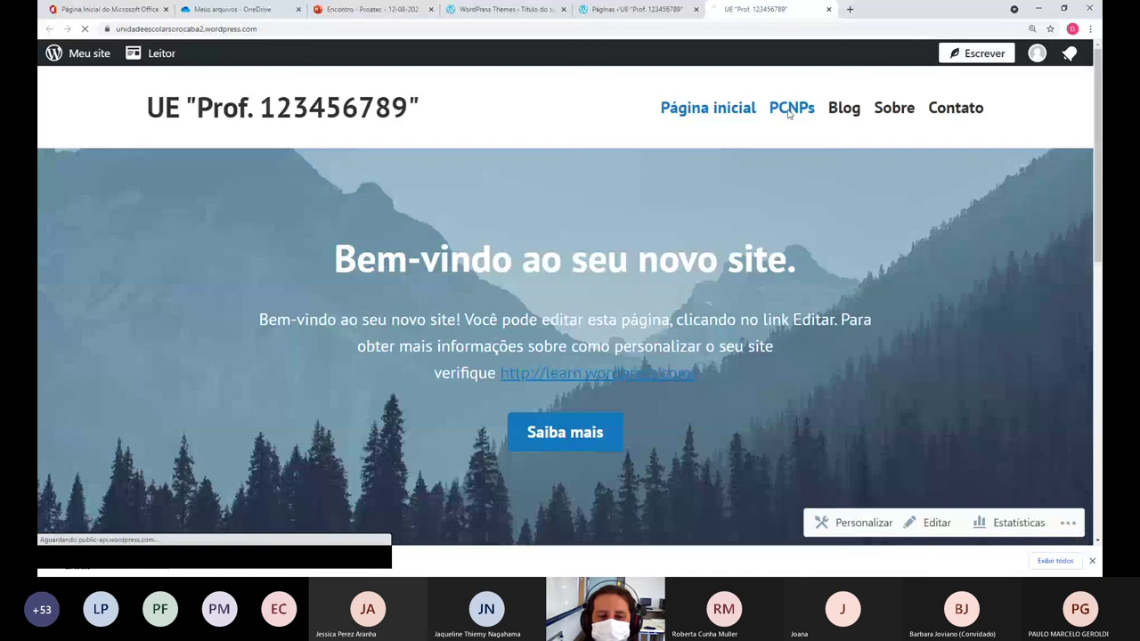
scroll(542, 125, "down", 1)
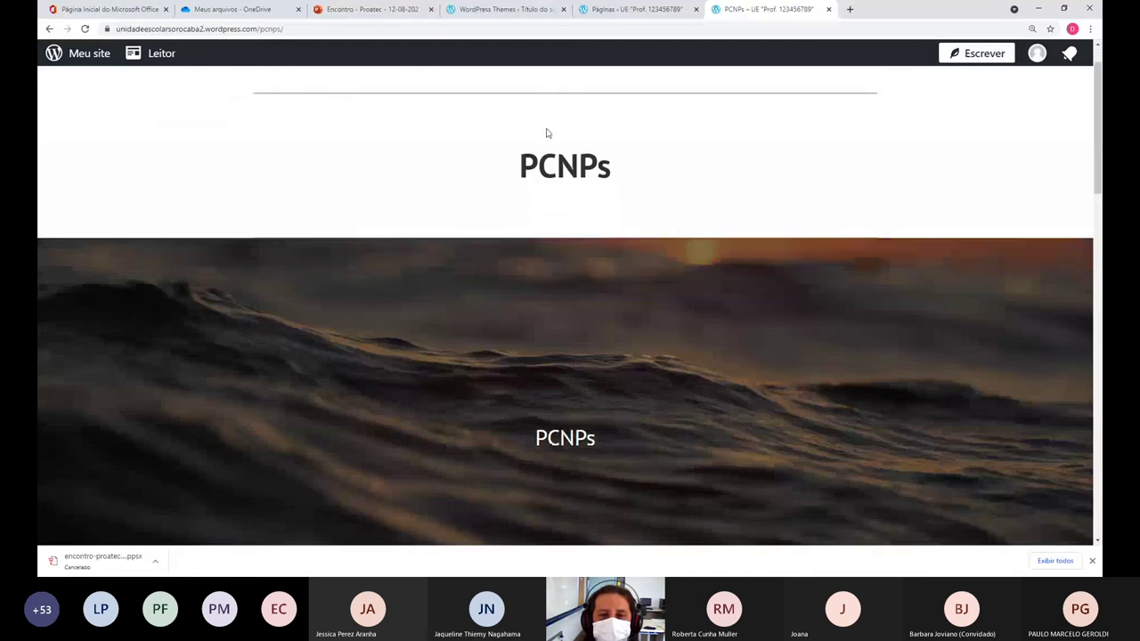
scroll(534, 151, "down", 2)
scroll(592, 165, "down", 2)
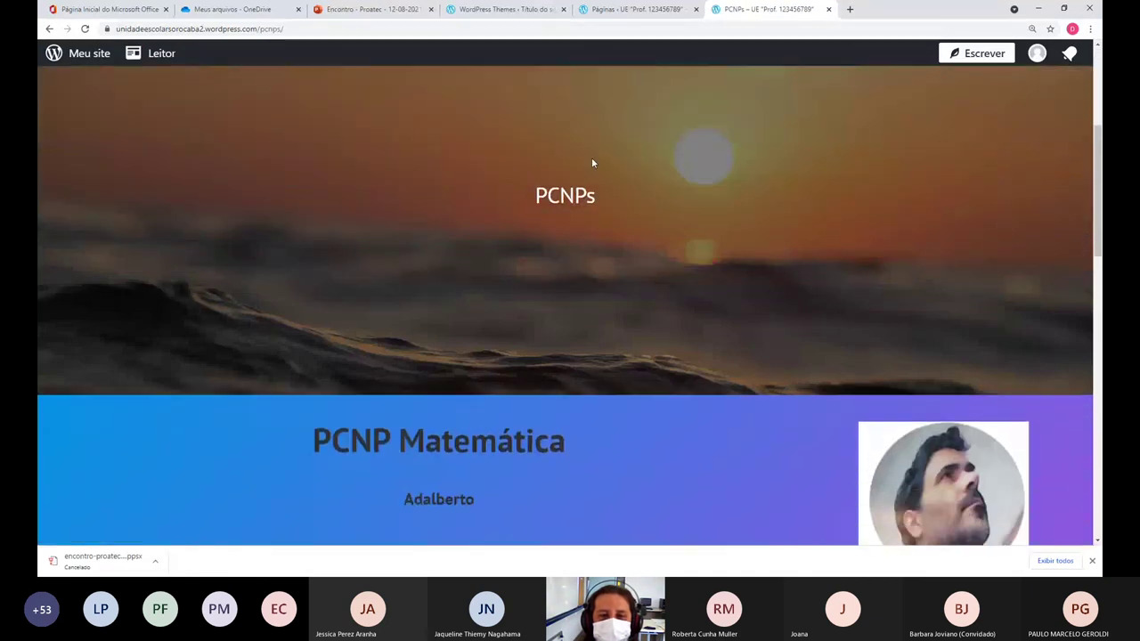
scroll(575, 203, "up", 5)
scroll(576, 203, "down", 10)
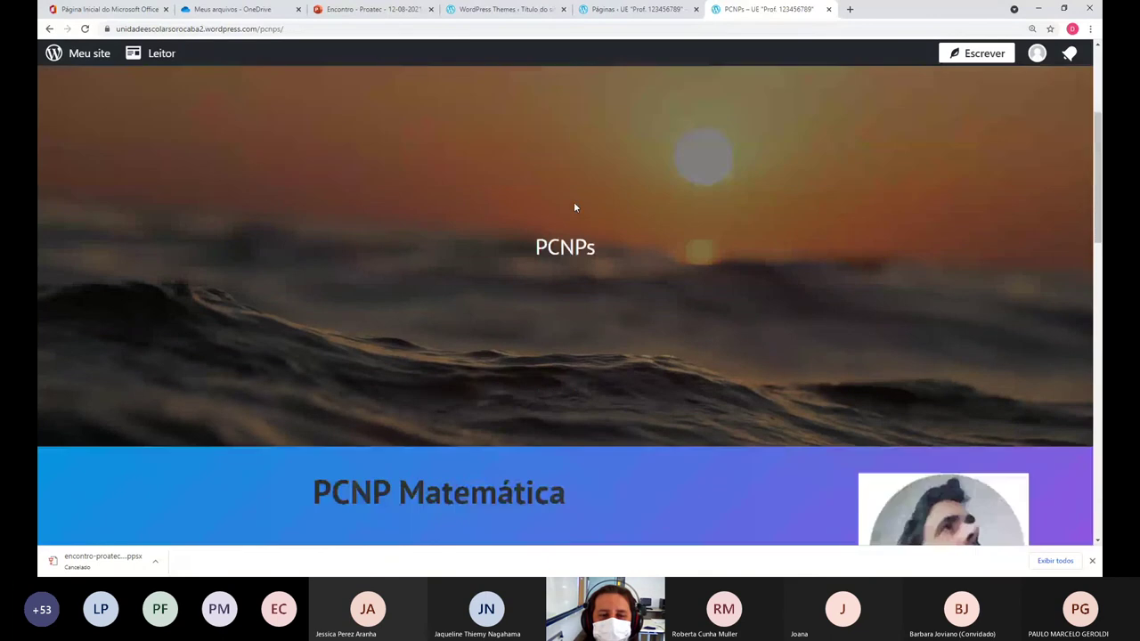
scroll(535, 155, "down", 6)
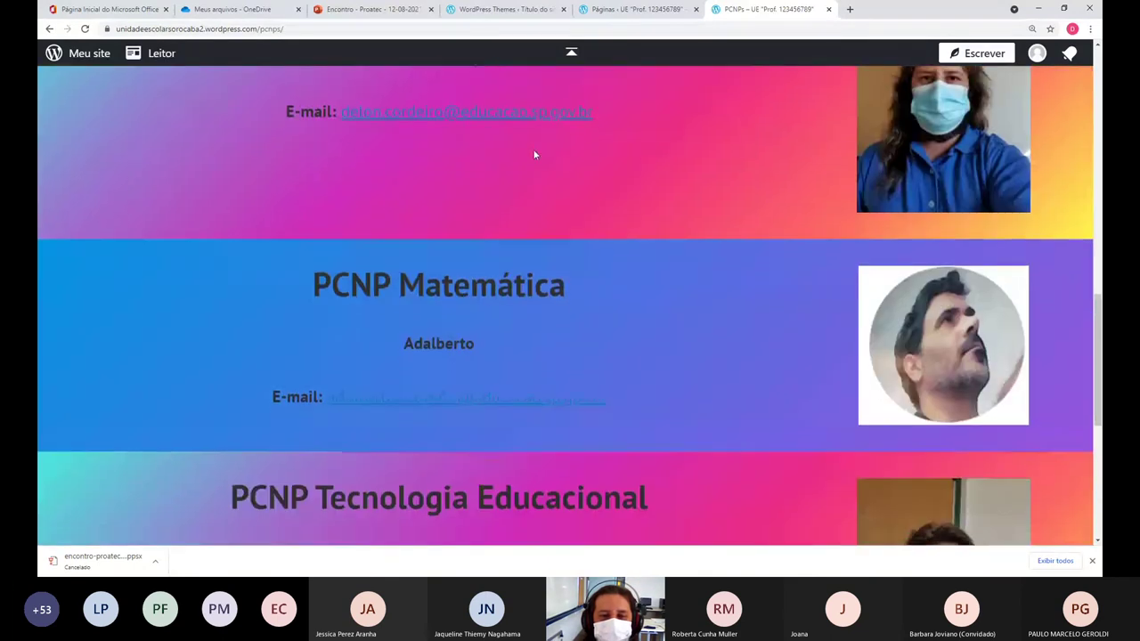
scroll(540, 247, "up", 4)
scroll(636, 245, "down", 1)
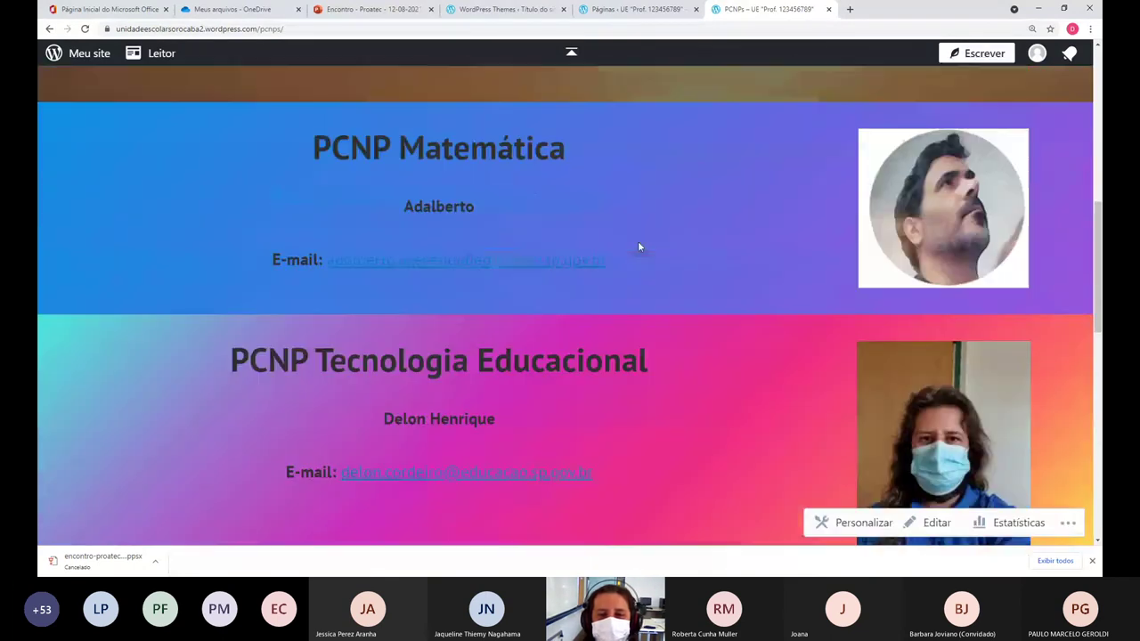
scroll(631, 204, "up", 2)
scroll(633, 205, "down", 4)
scroll(634, 207, "down", 1)
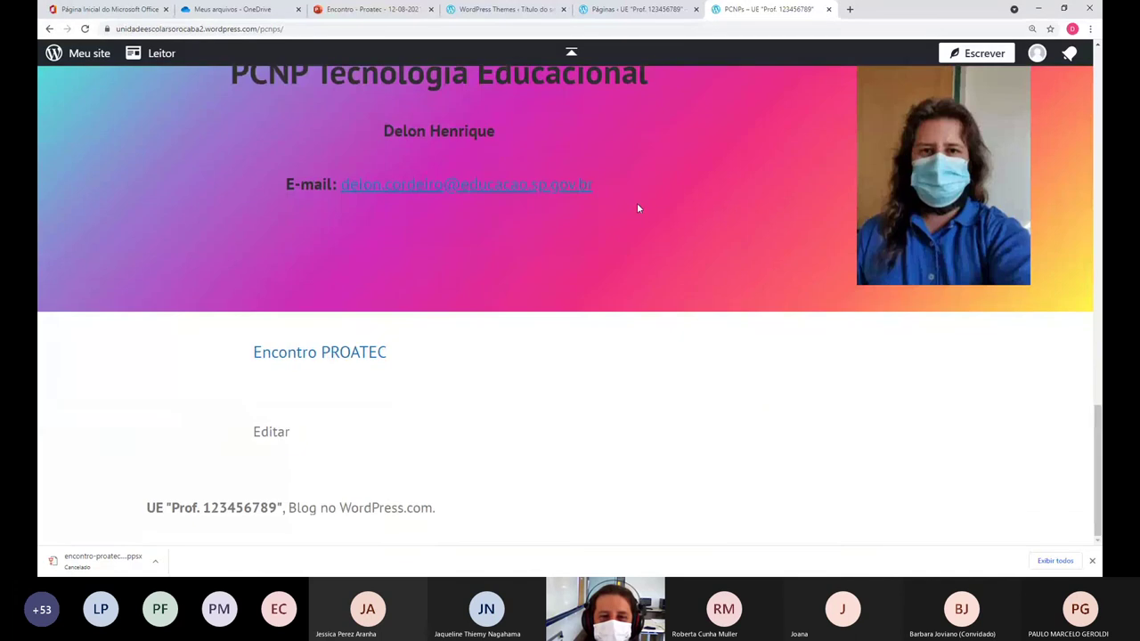
scroll(677, 256, "up", 4)
scroll(674, 250, "down", 4)
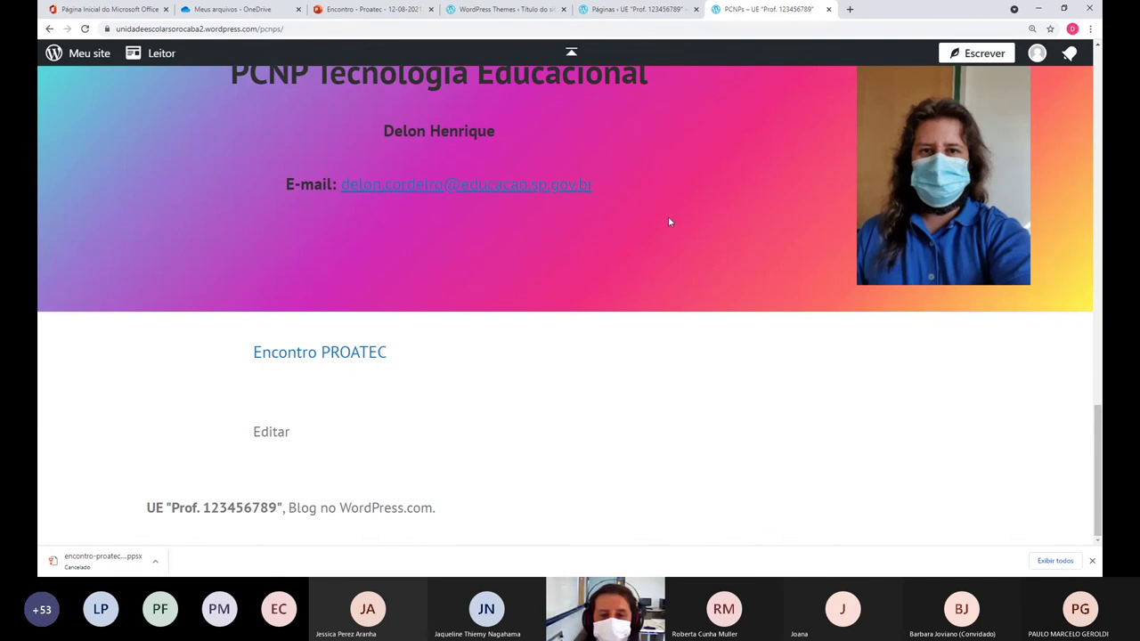
scroll(652, 273, "up", 10)
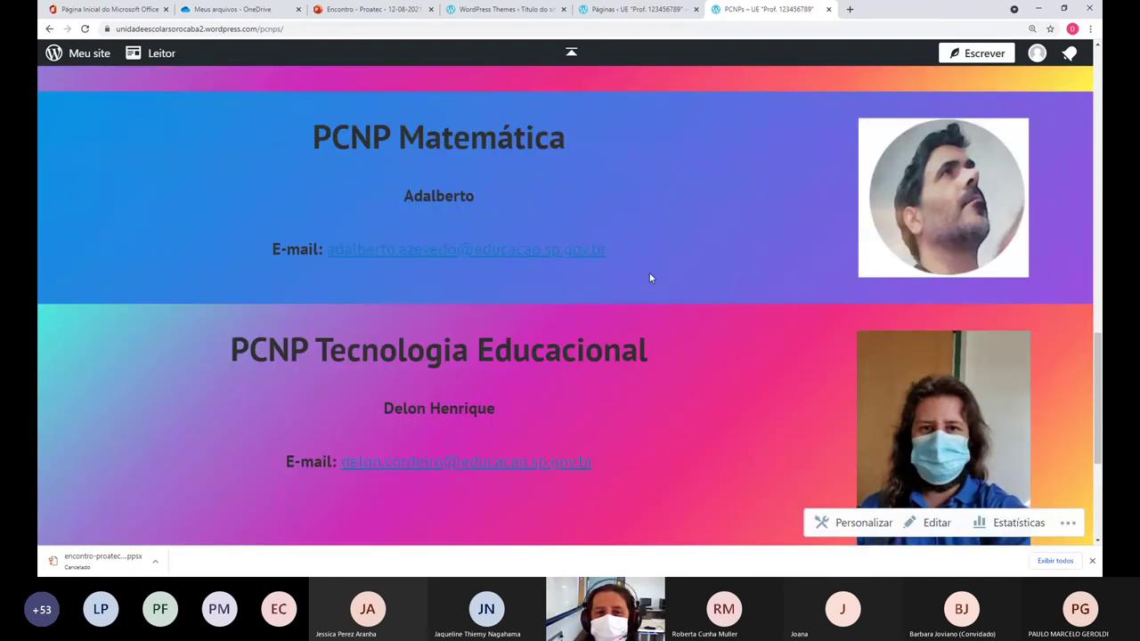
scroll(638, 271, "down", 5)
scroll(636, 273, "down", 6)
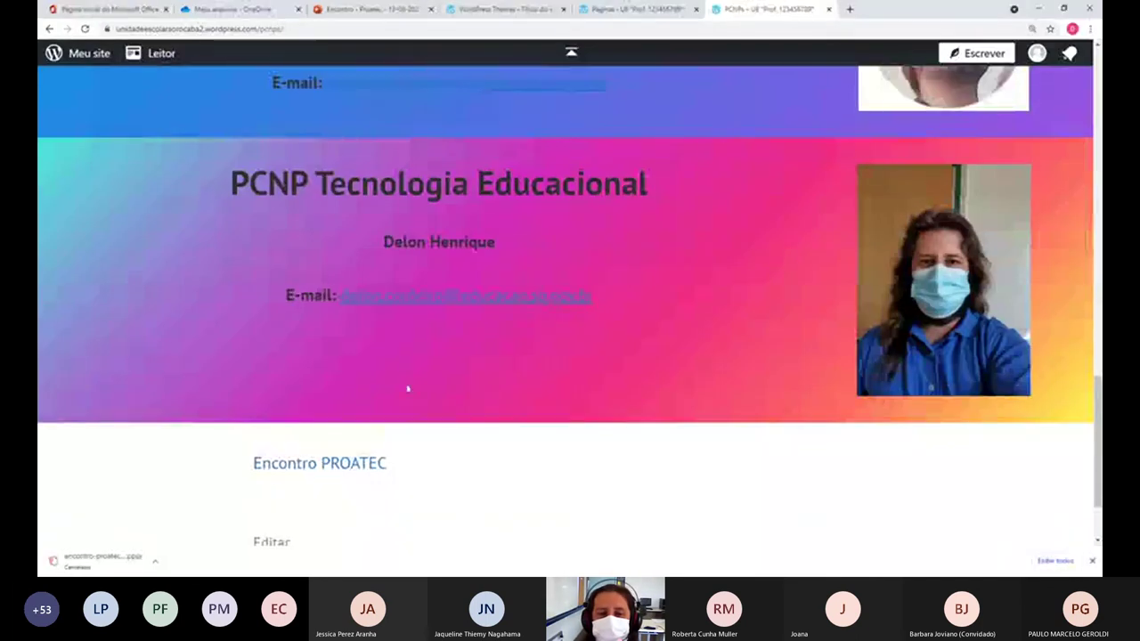
scroll(766, 311, "up", 2)
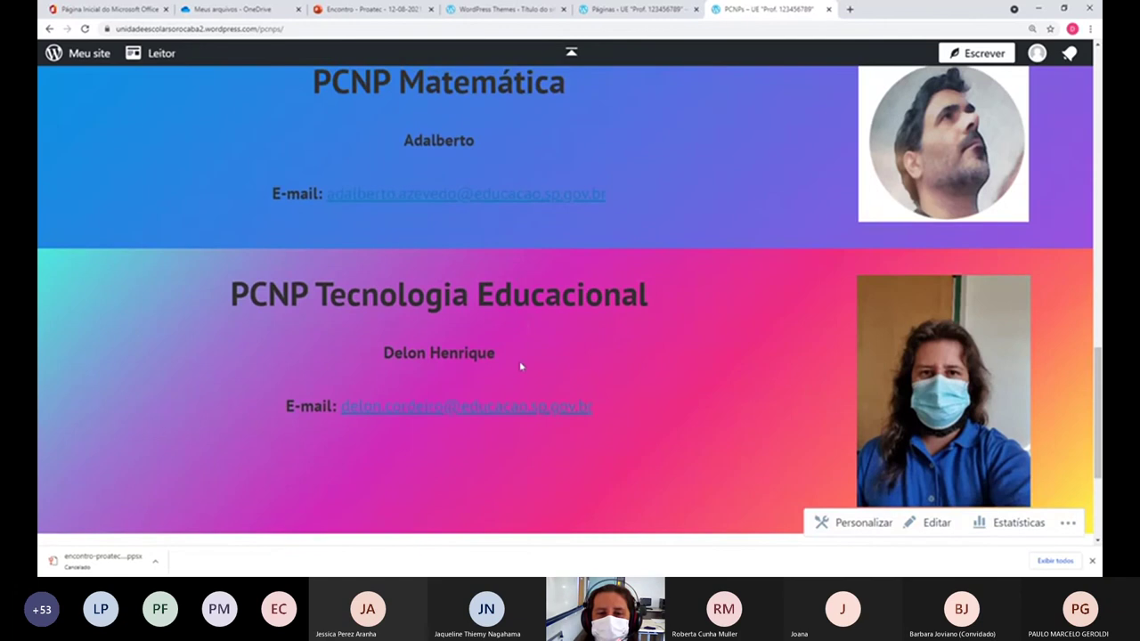
scroll(521, 366, "up", 10)
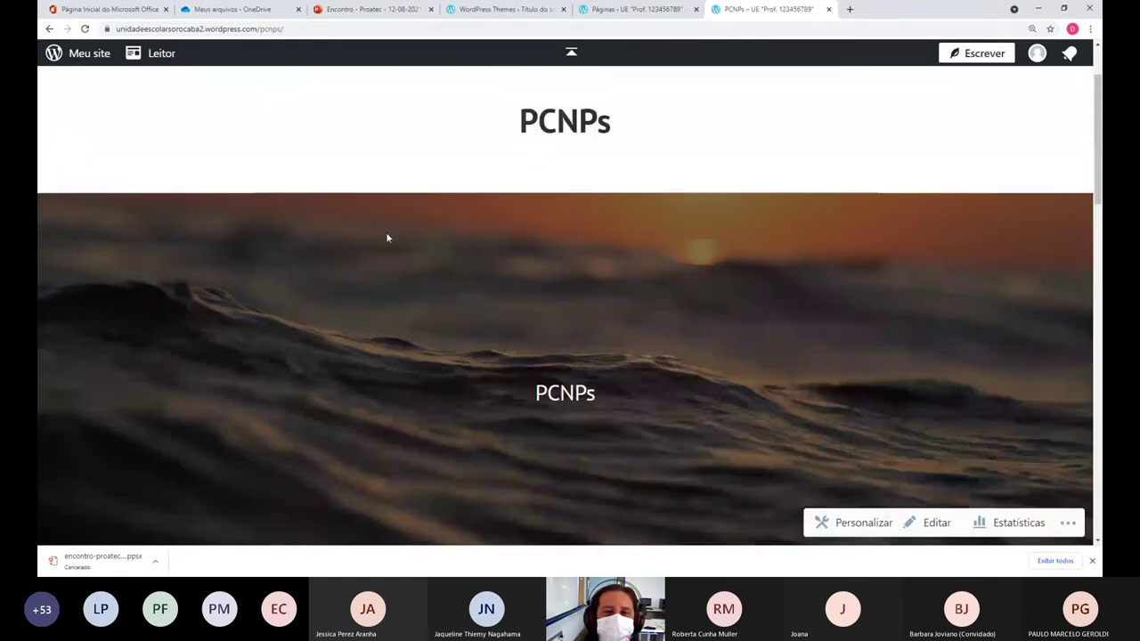
scroll(468, 235, "down", 3)
scroll(315, 247, "up", 1)
scroll(392, 228, "down", 2)
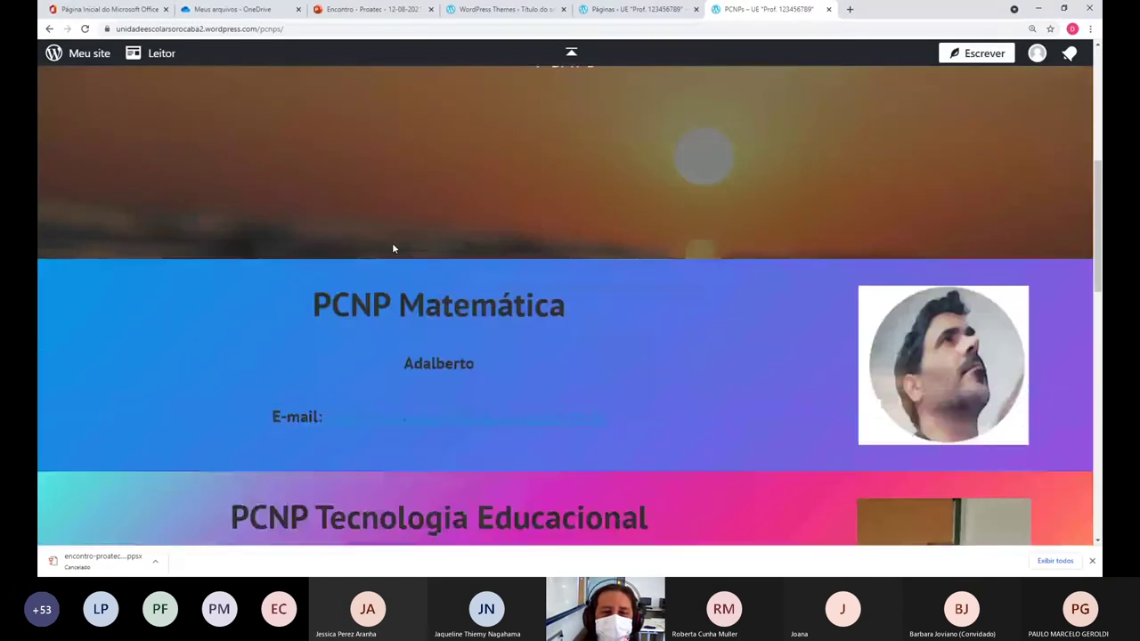
scroll(392, 249, "up", 3)
scroll(479, 306, "down", 3)
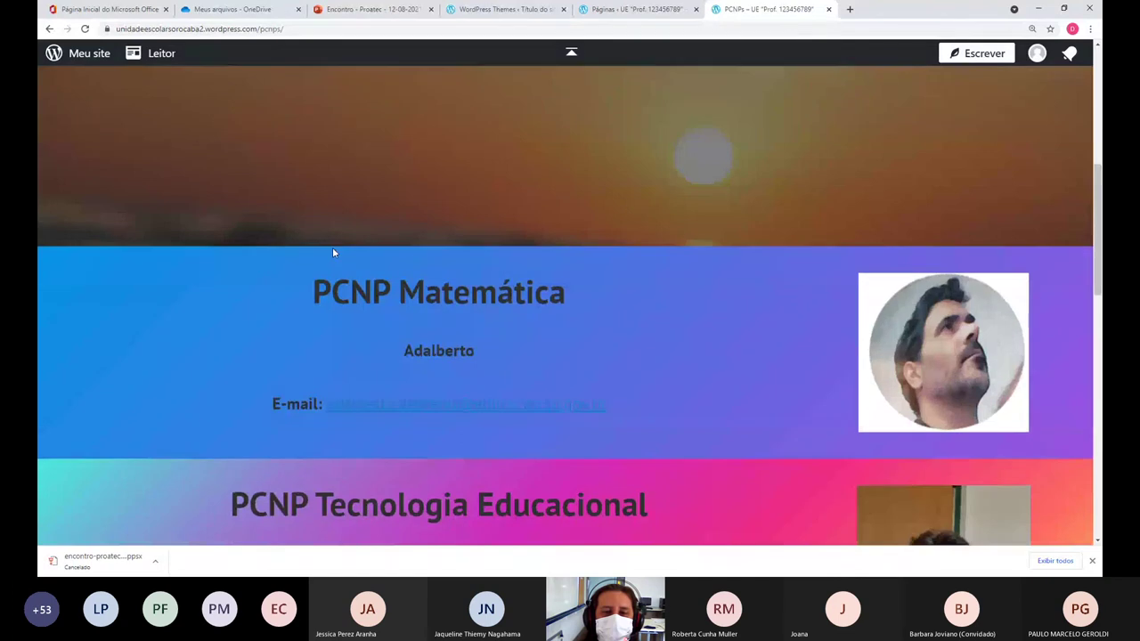
scroll(333, 253, "down", 3)
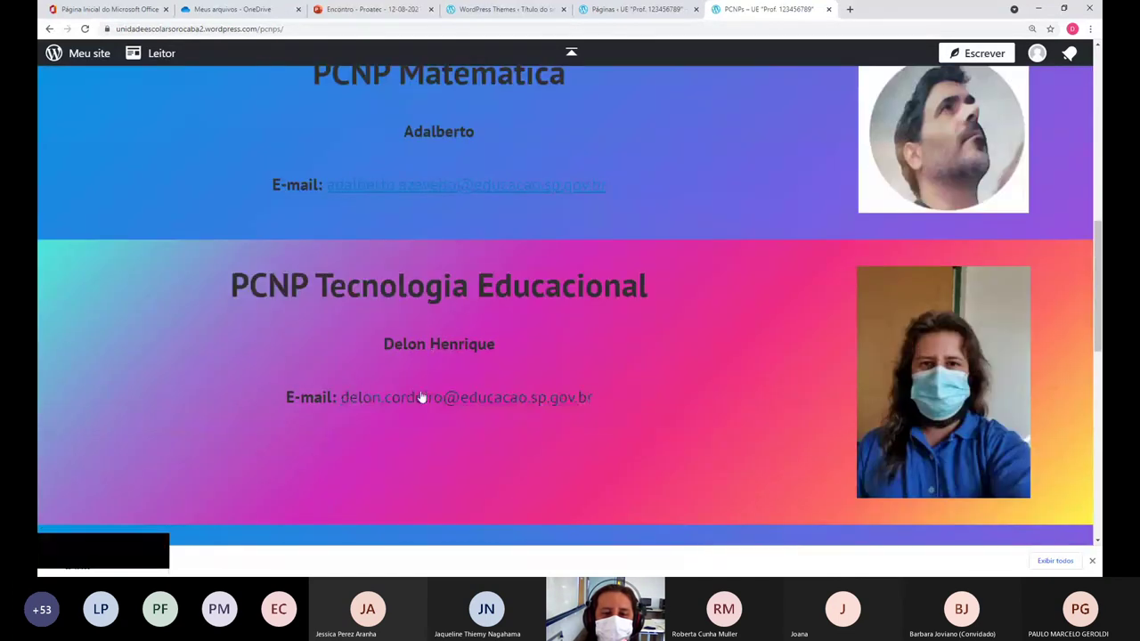
scroll(610, 237, "up", 2)
scroll(588, 267, "down", 1)
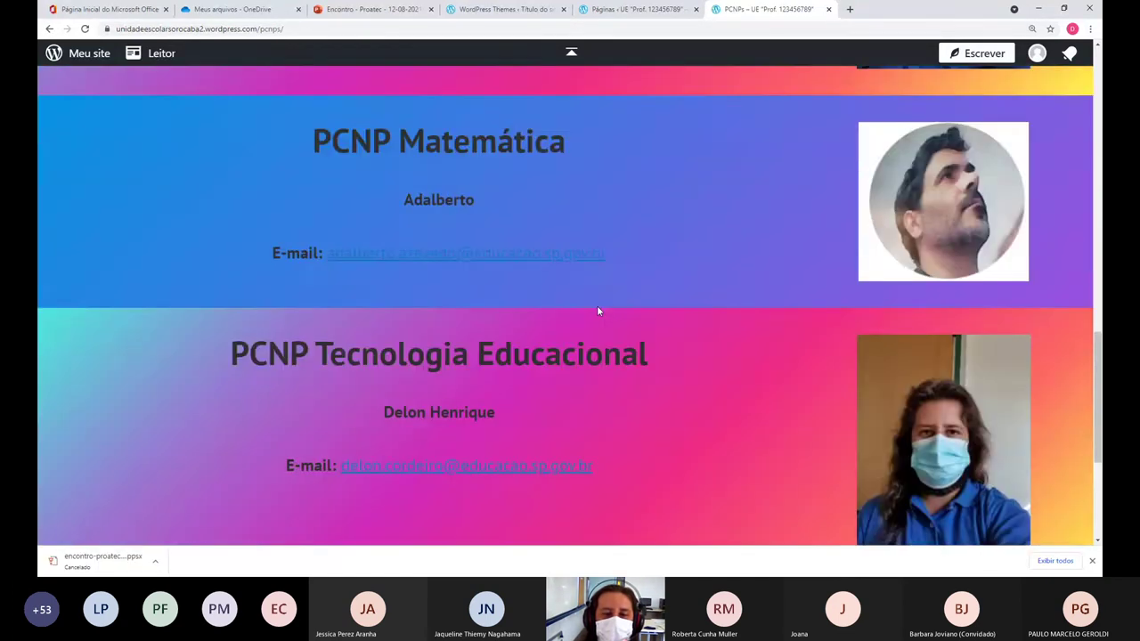
scroll(599, 311, "down", 2)
scroll(687, 266, "down", 1)
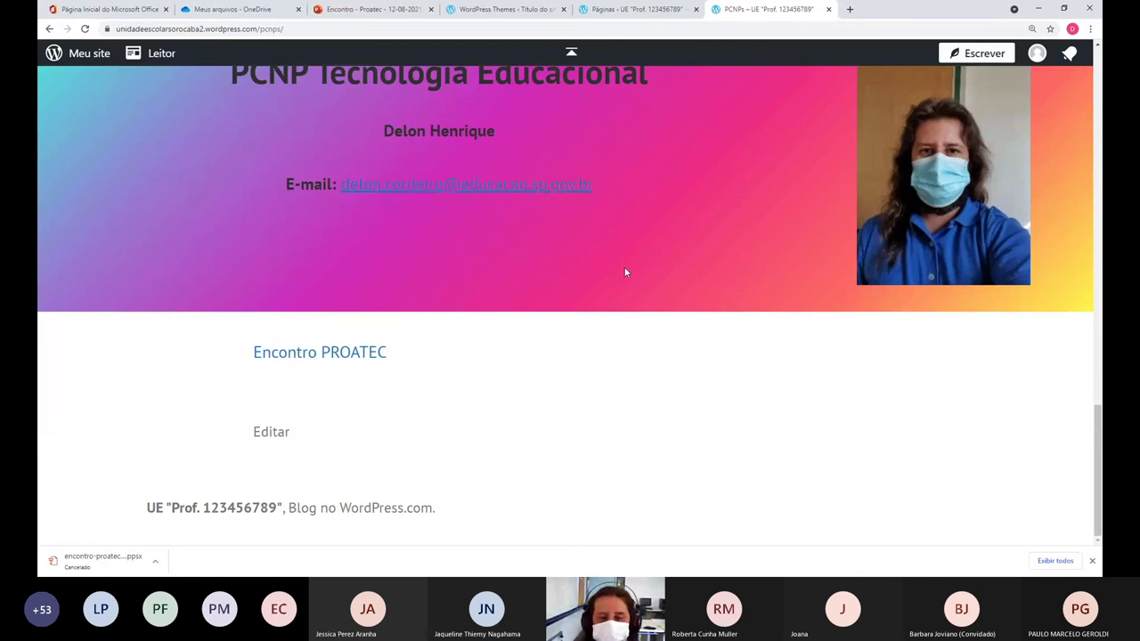
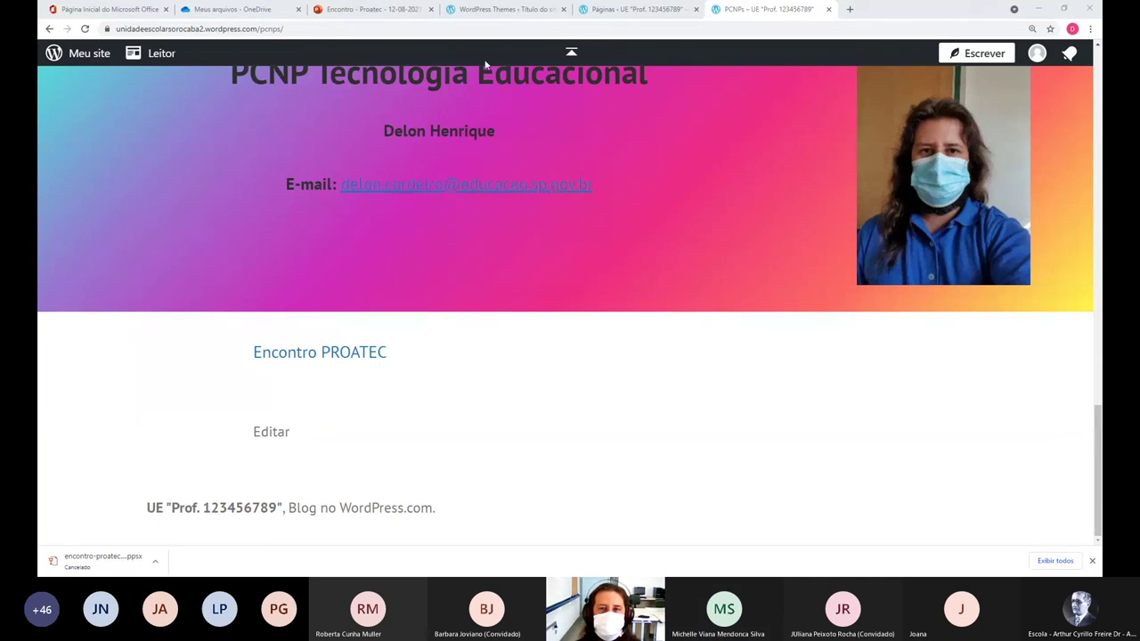
Close the live PCNPs tab and open the PCNPs page in the editor from the Pages list
left_click(648, 26)
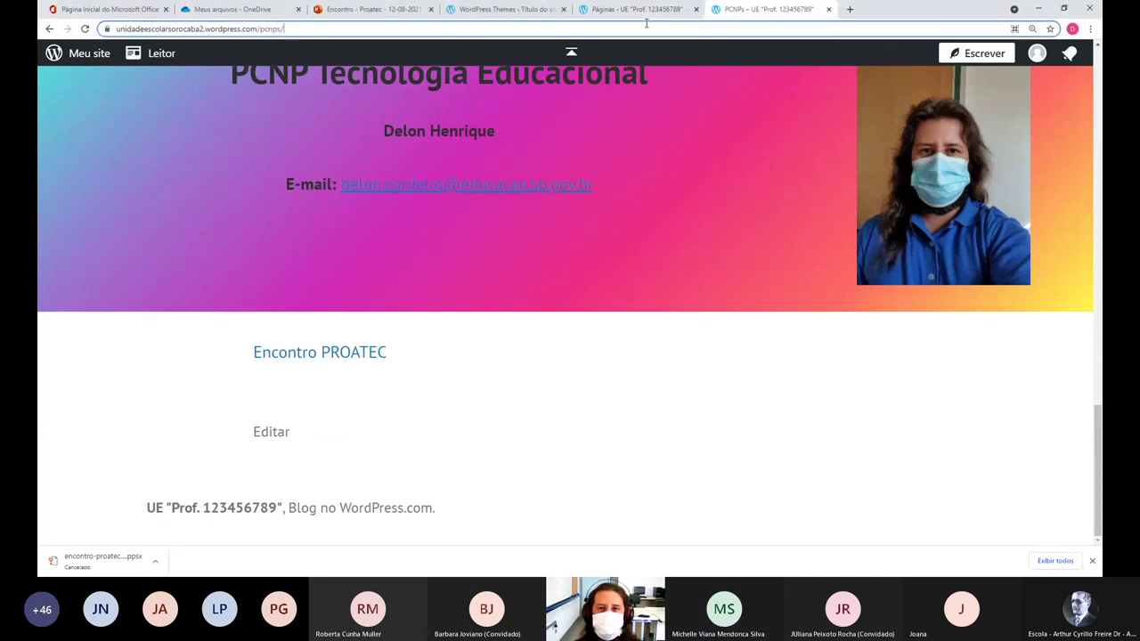
left_click(650, 16)
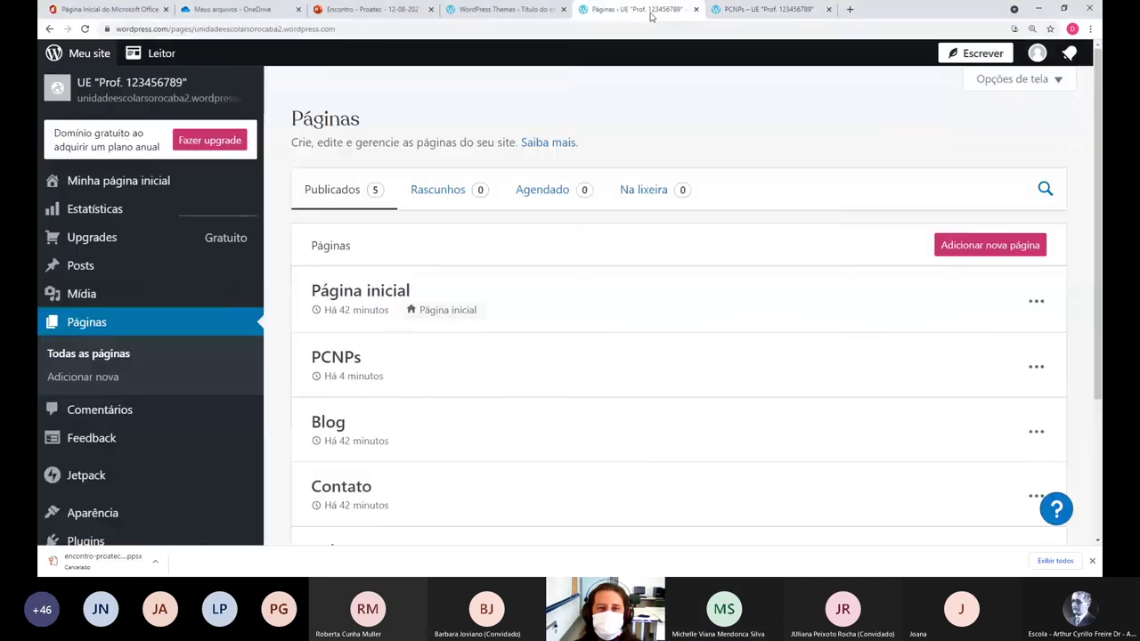
left_click(774, 9)
left_click(829, 10)
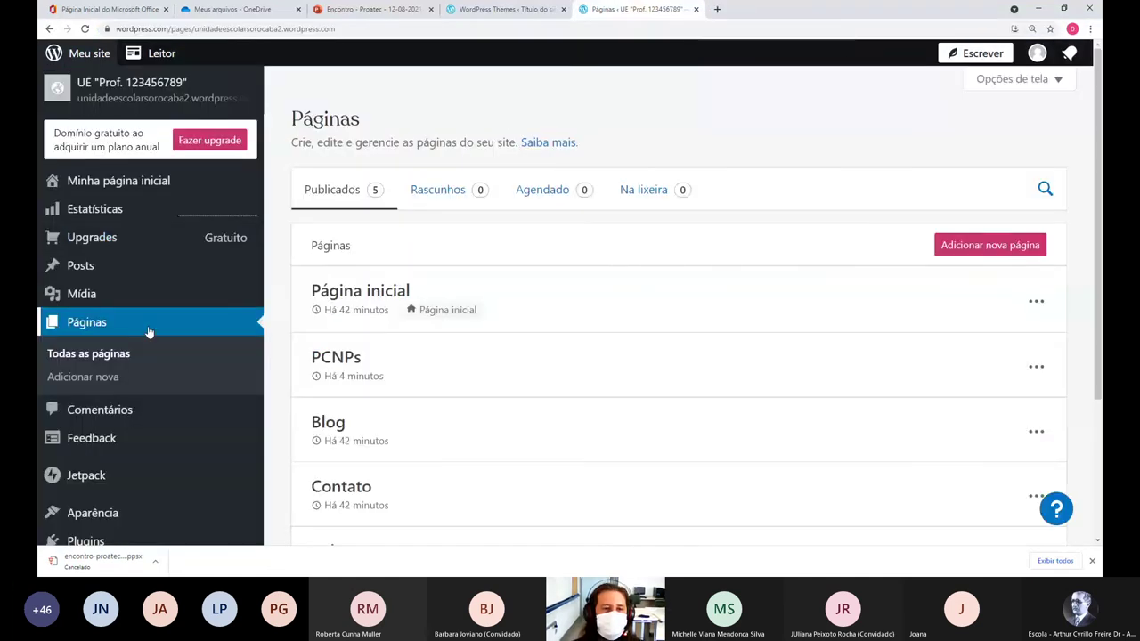
left_click(352, 359)
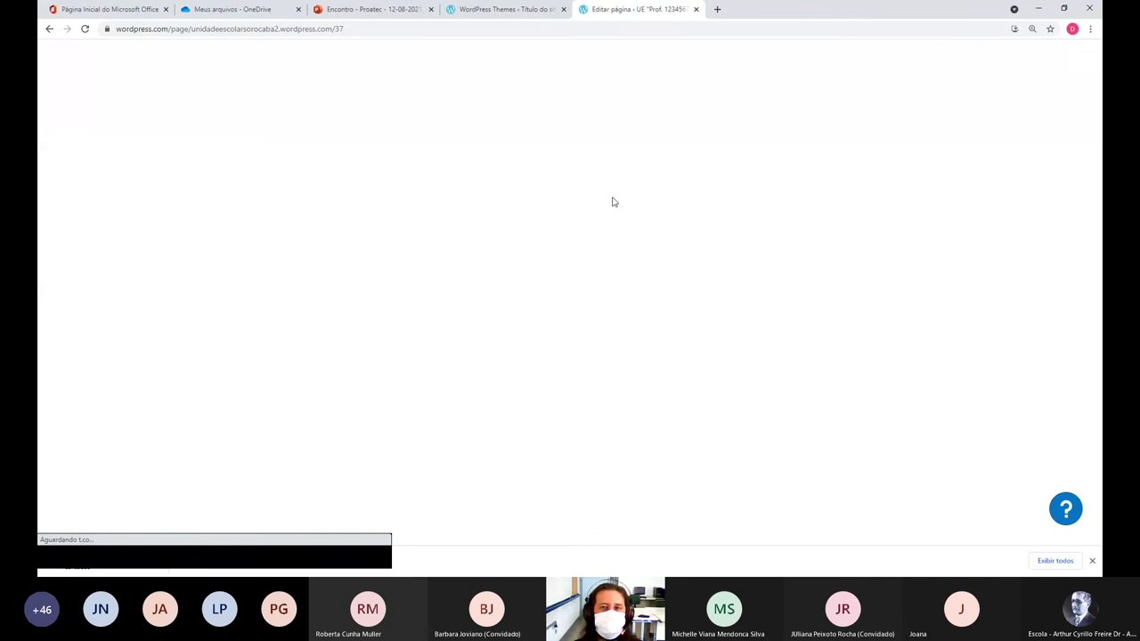
Scroll down the PCNPs page and select the PCNP Matemática reusable card
scroll(559, 221, "down", 4)
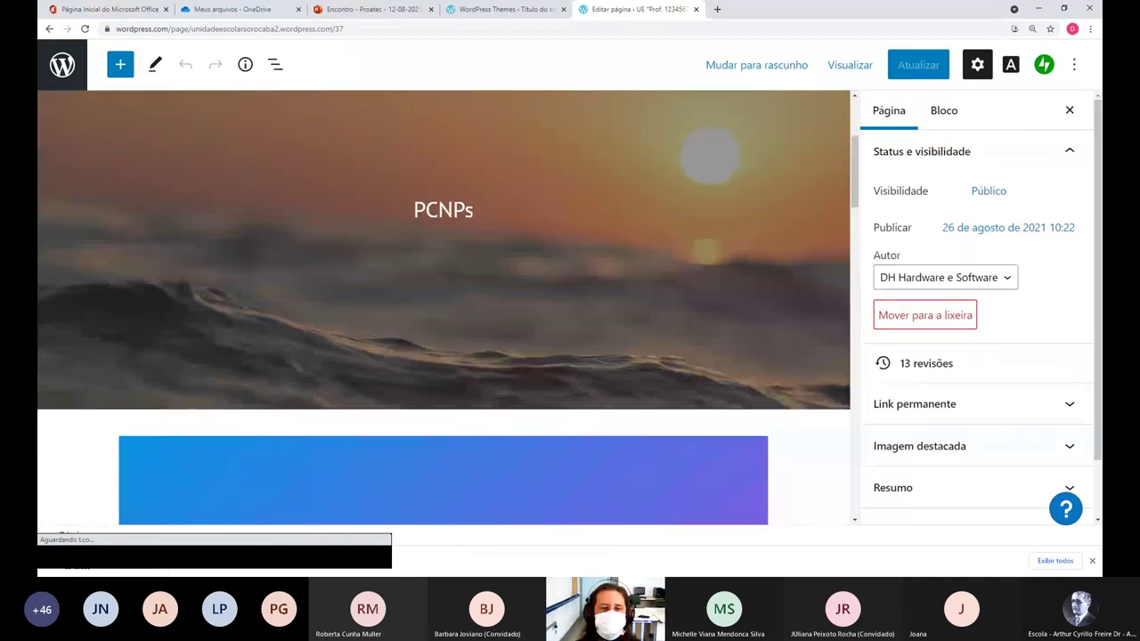
scroll(535, 221, "up", 3)
scroll(525, 224, "down", 2)
scroll(437, 221, "down", 4)
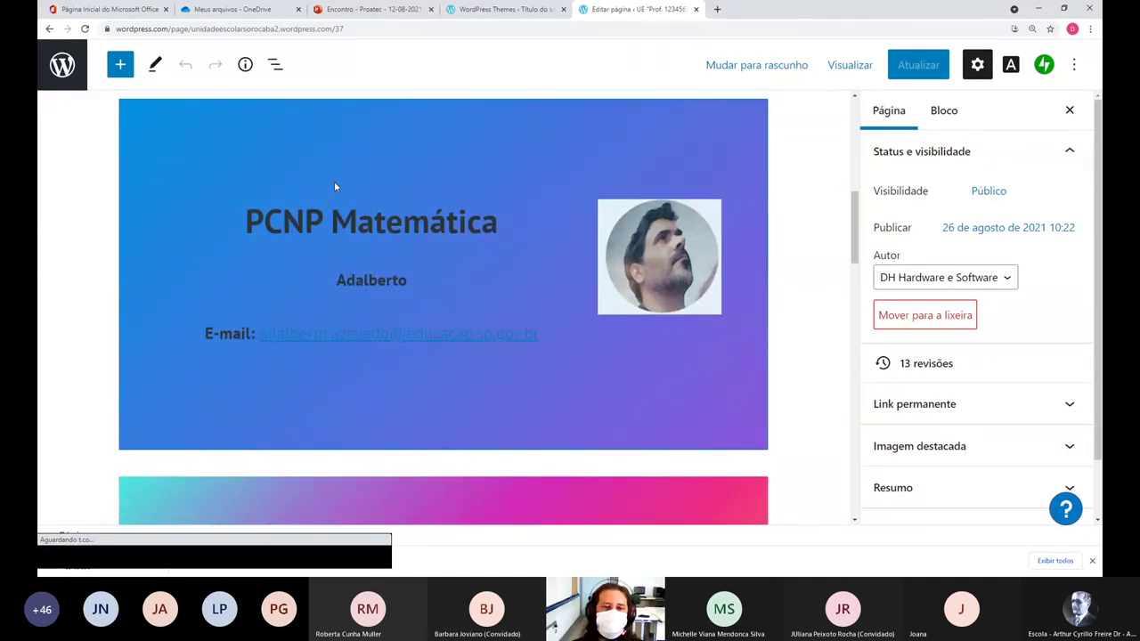
left_click(125, 150)
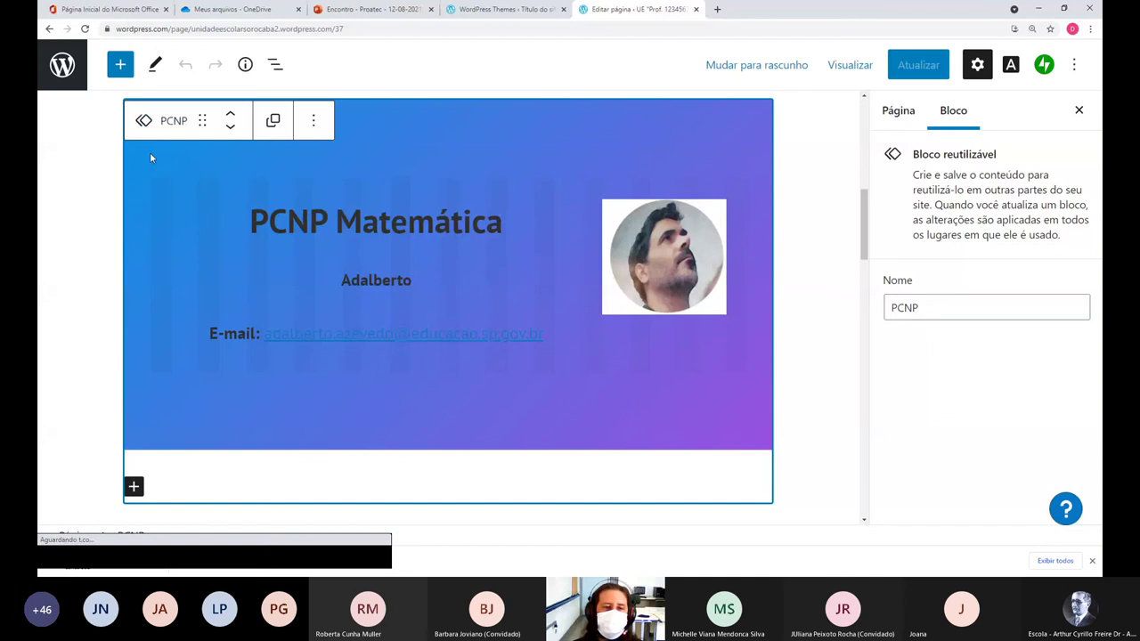
scroll(357, 288, "up", 3)
scroll(426, 286, "down", 5)
scroll(418, 286, "up", 2)
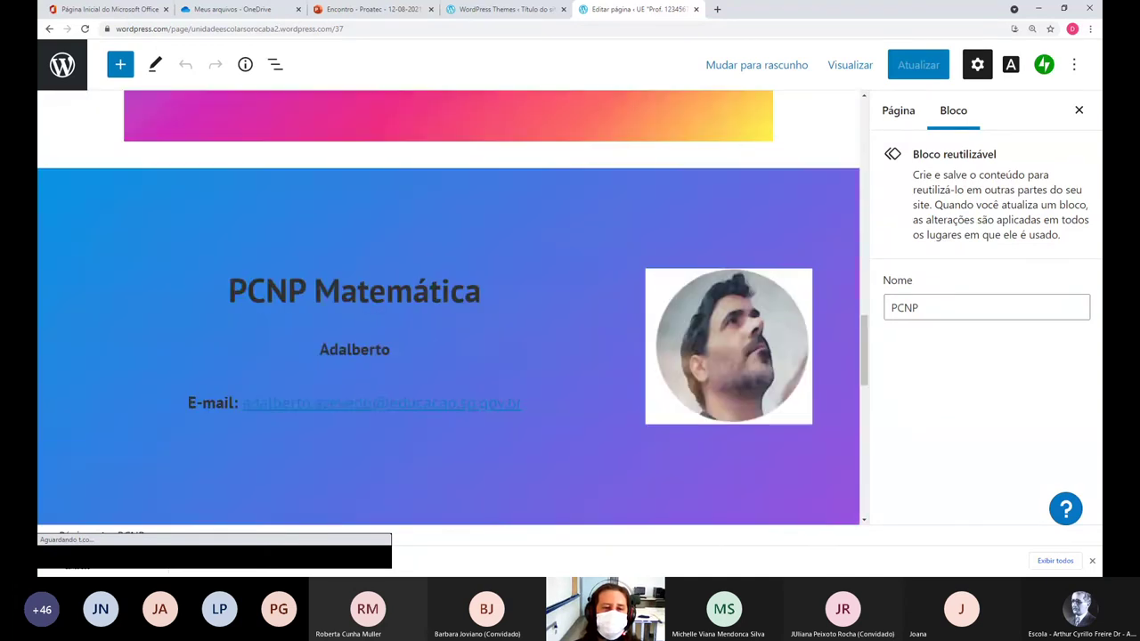
scroll(221, 282, "down", 4)
scroll(222, 282, "up", 1)
scroll(69, 214, "down", 2)
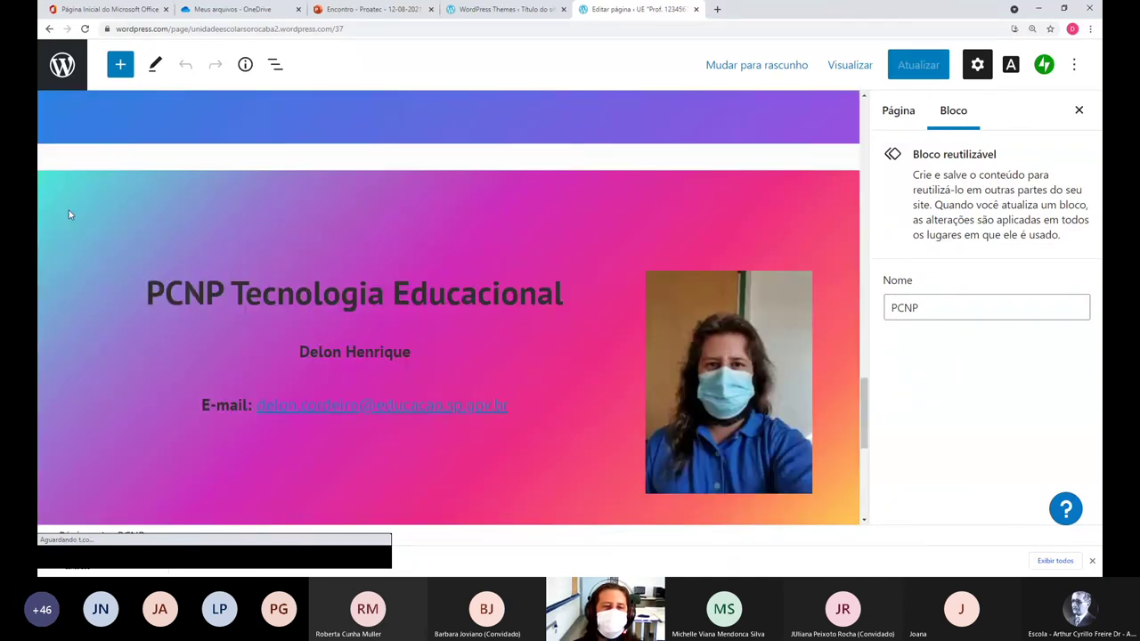
Select the Tecnologia Educacional card's two-column layout grid (9 and 3) and review its settings
left_click(101, 194)
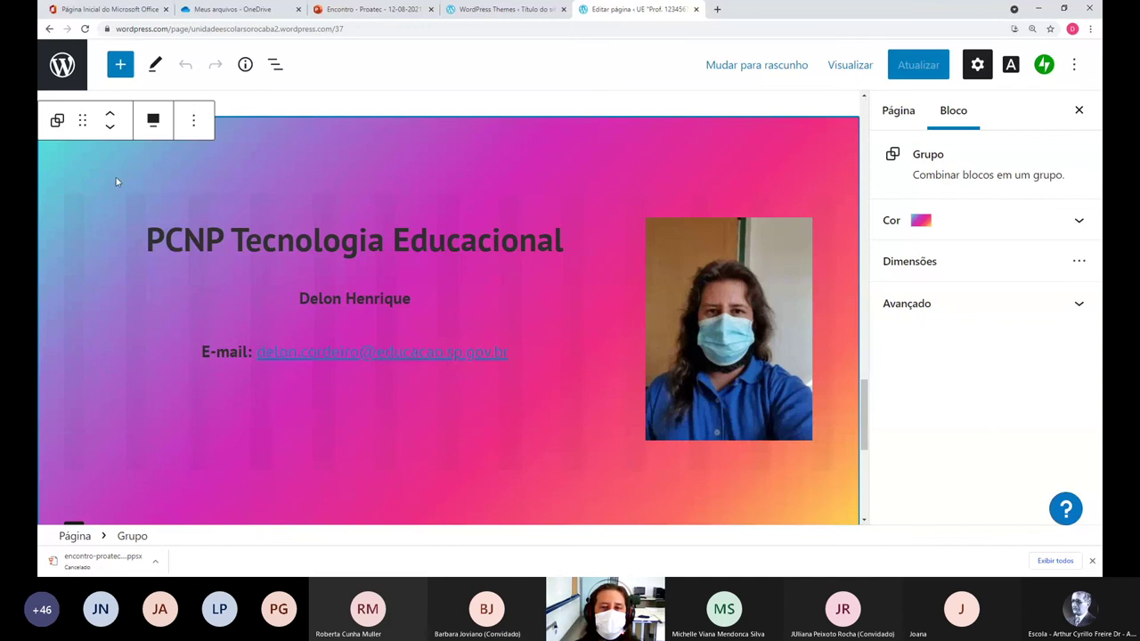
left_click(163, 184)
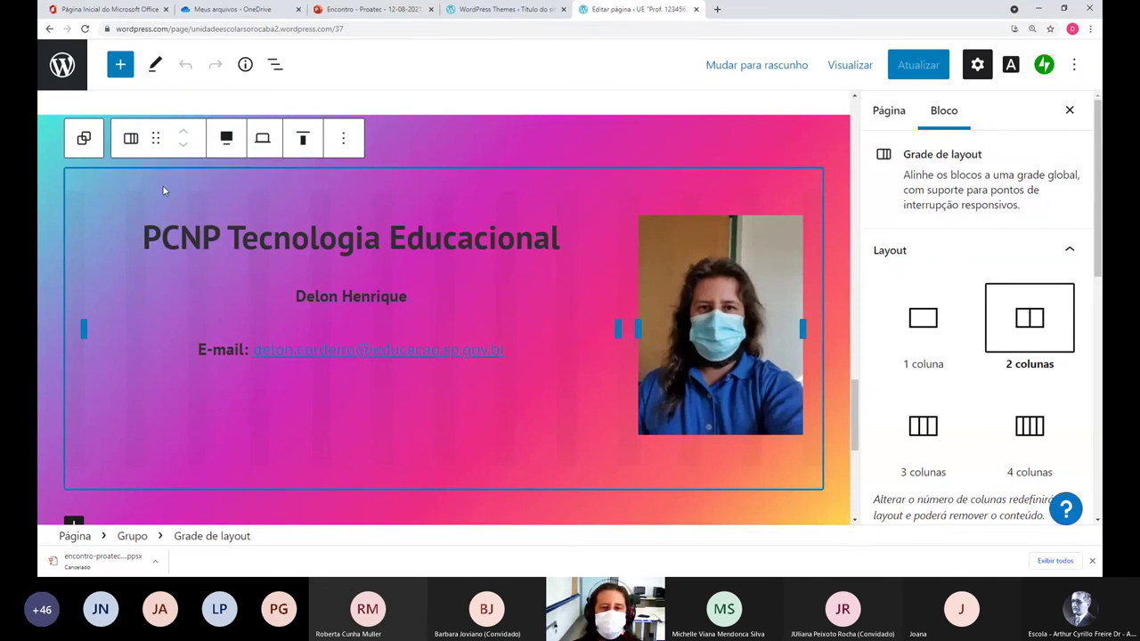
scroll(905, 300, "down", 4)
scroll(969, 285, "up", 2)
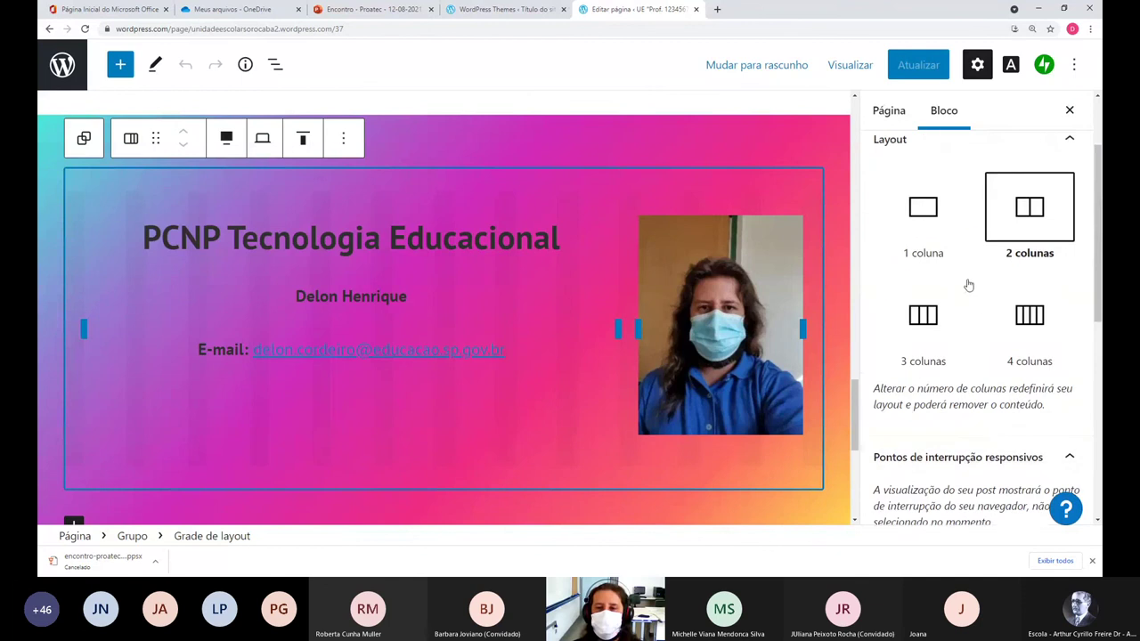
scroll(936, 247, "down", 2)
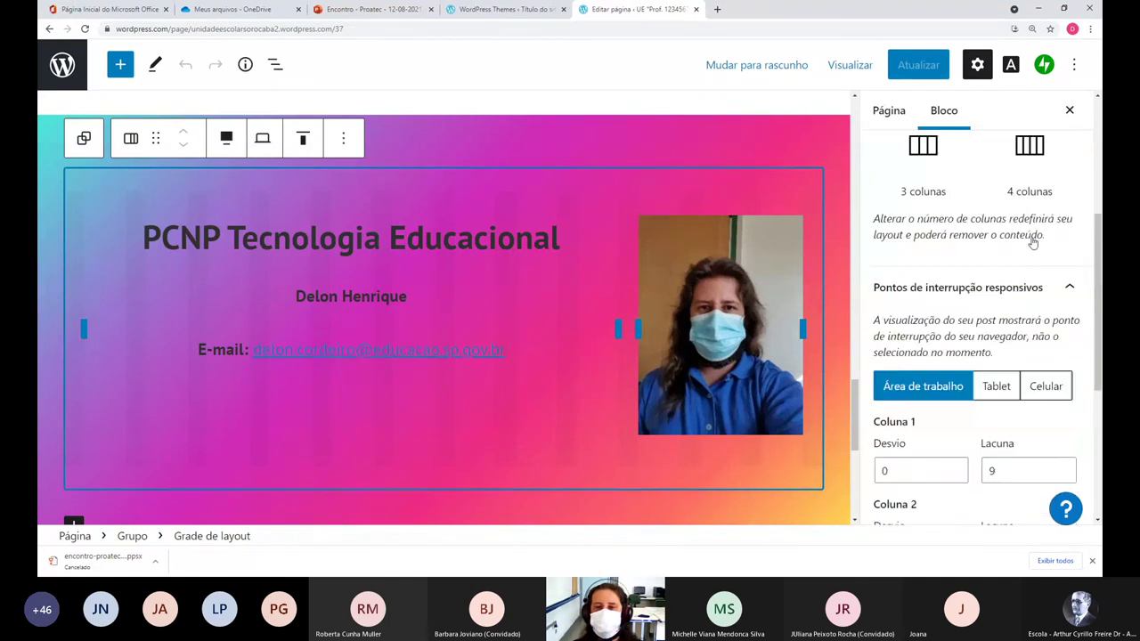
scroll(998, 222, "down", 3)
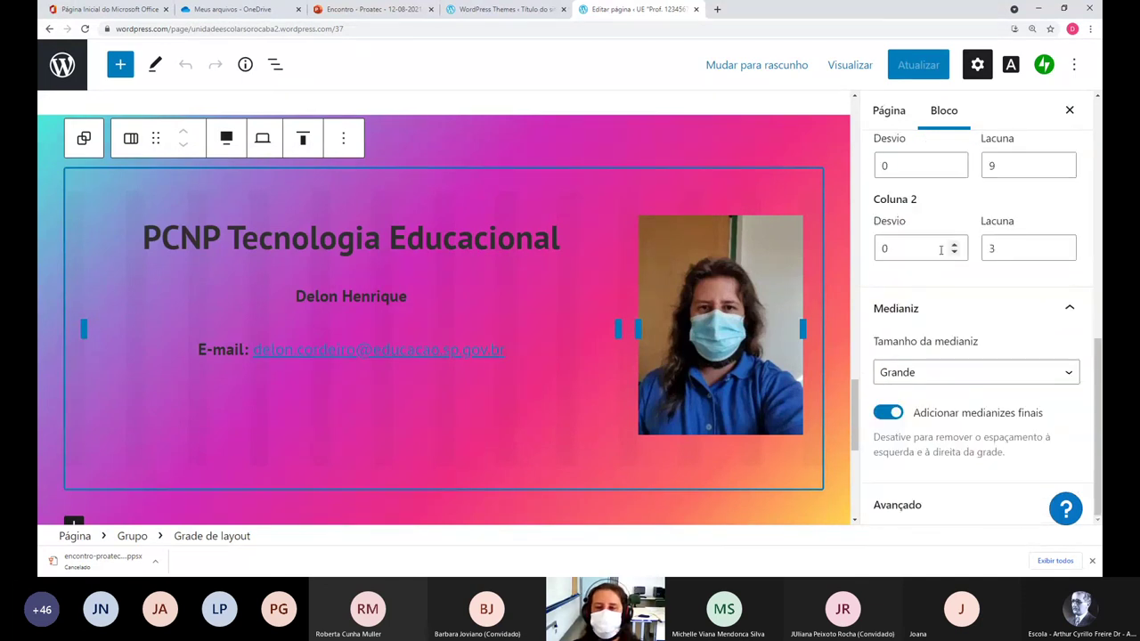
scroll(986, 320, "up", 2)
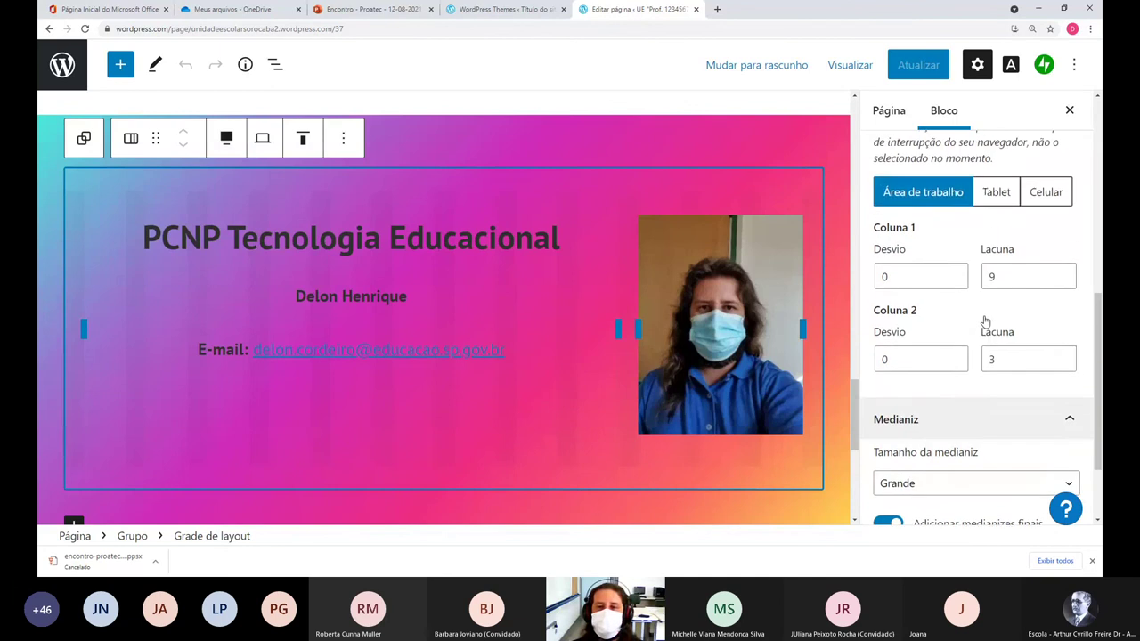
scroll(986, 321, "up", 5)
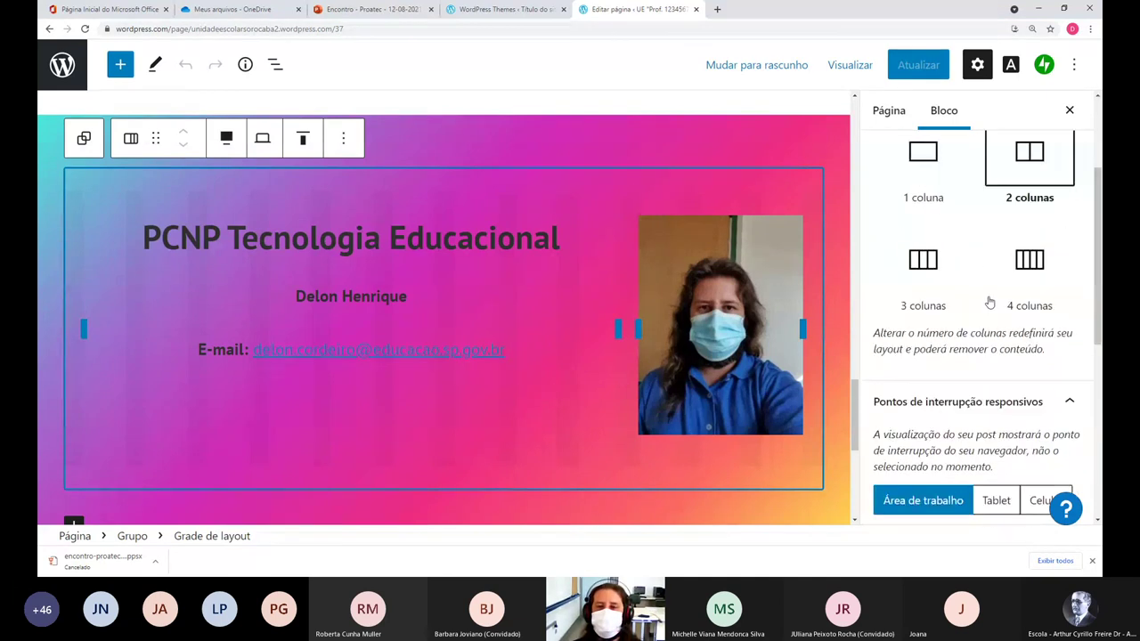
scroll(988, 303, "up", 1)
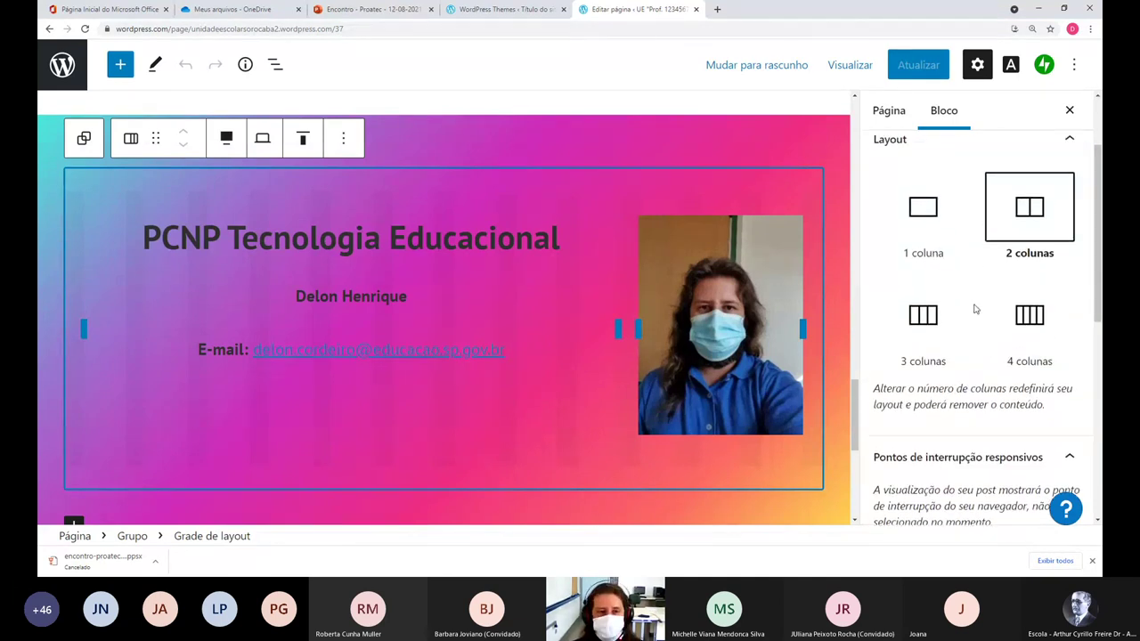
Using List View, give the Tecnologia Educacional card's text column a green #00a329 background
left_click(83, 140)
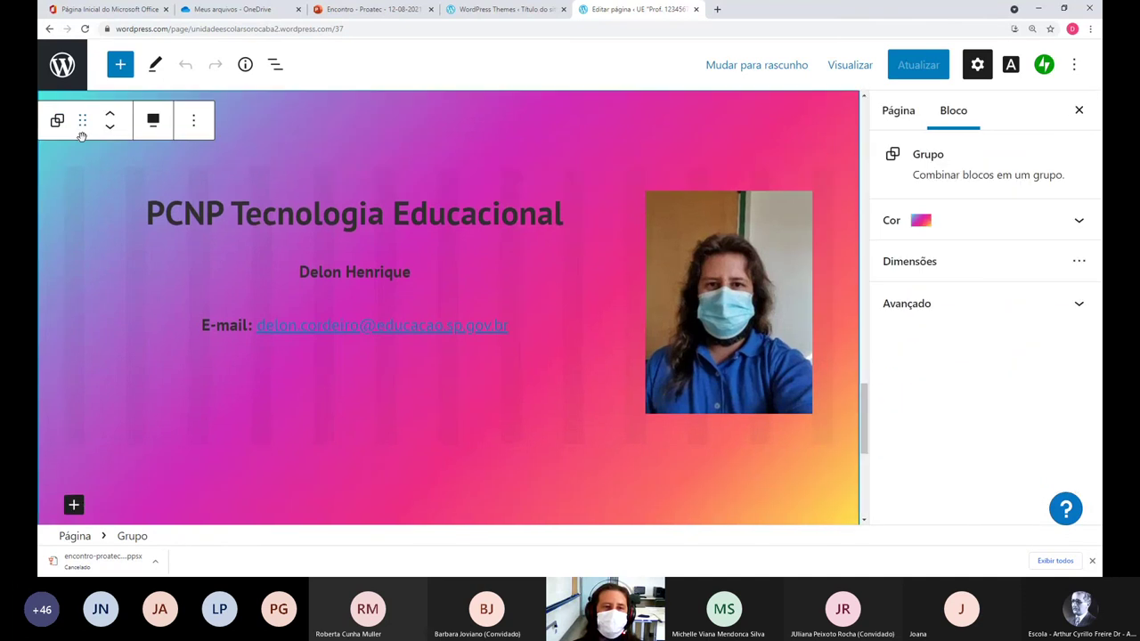
left_click(275, 65)
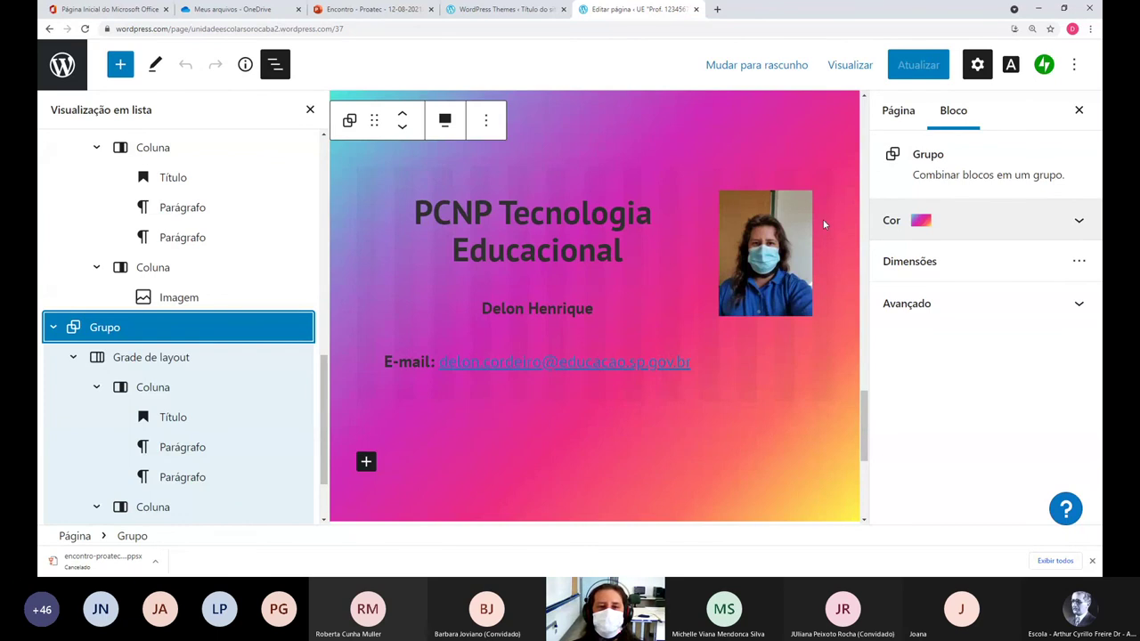
left_click(155, 386)
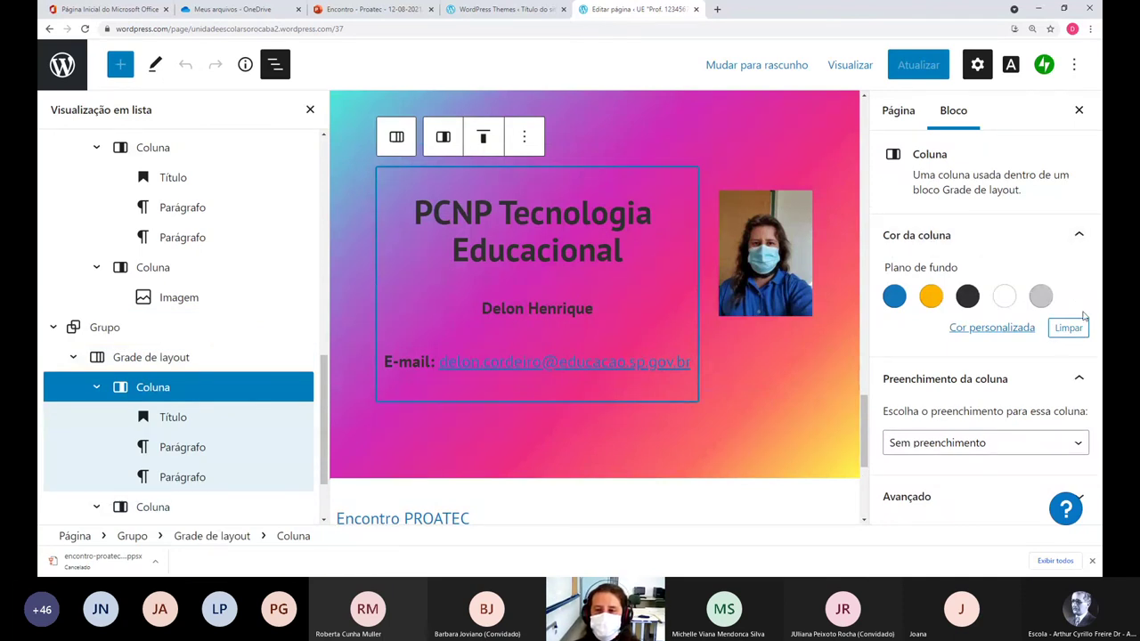
left_click(997, 331)
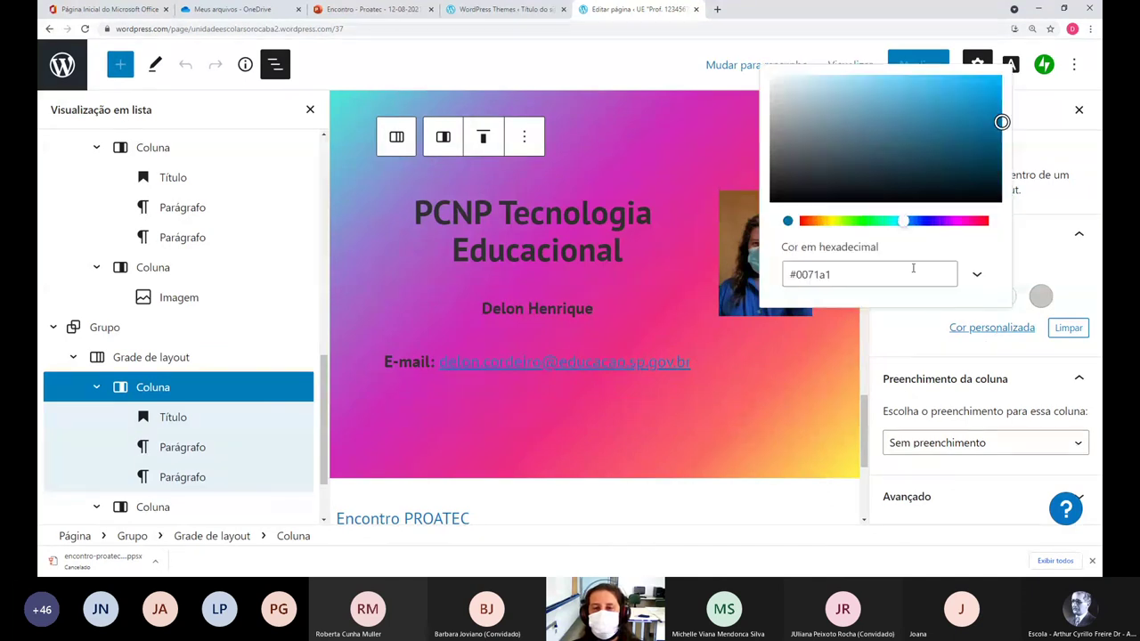
left_click(873, 227)
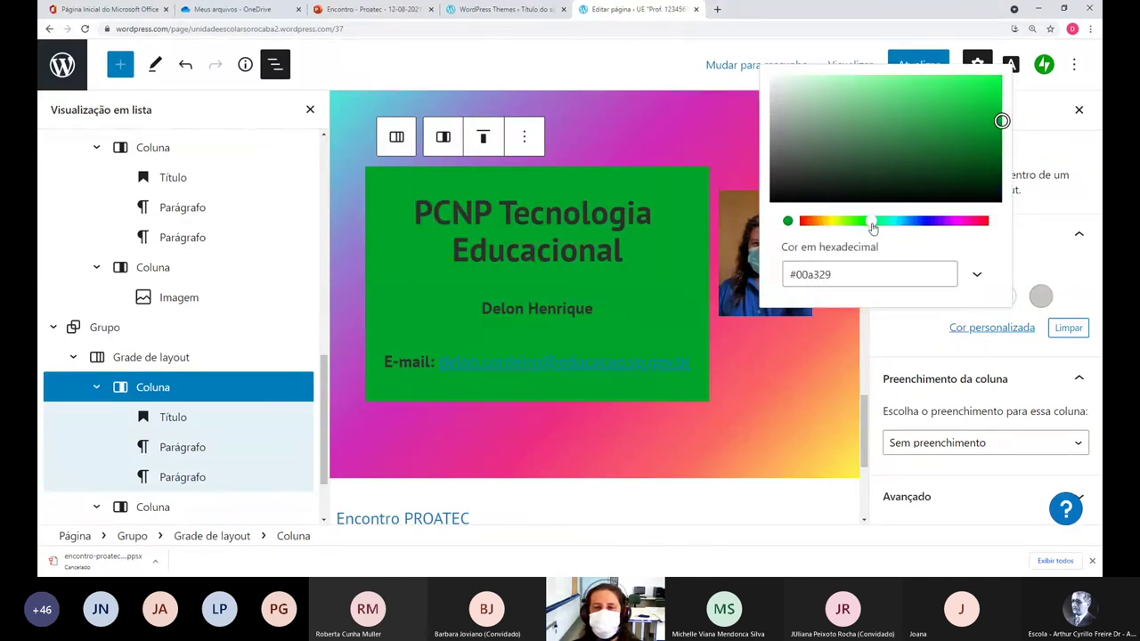
left_click(882, 348)
scroll(719, 345, "up", 1)
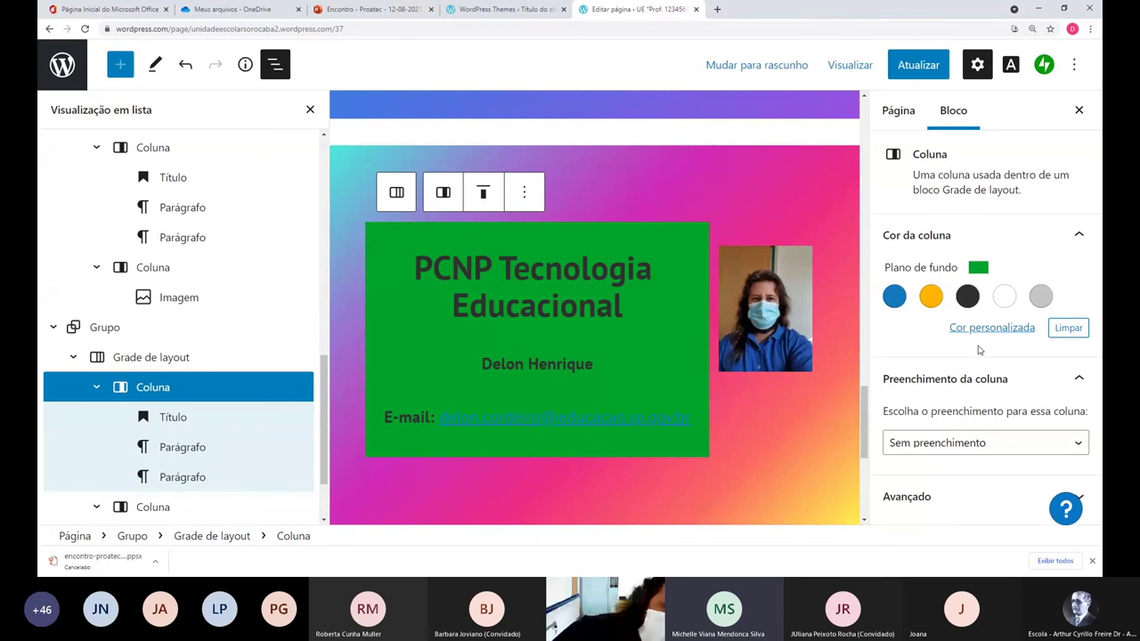
scroll(781, 402, "down", 3)
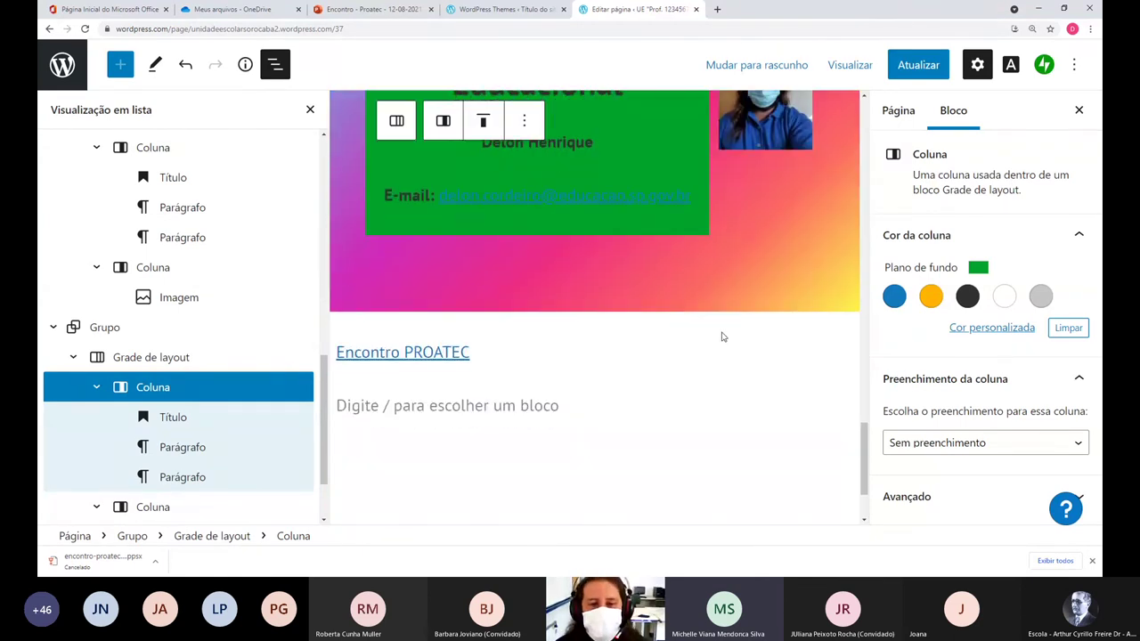
Delete the empty paragraph below the 'Encontro PROATEC' link and reselect the card's layout grid
left_click(515, 405)
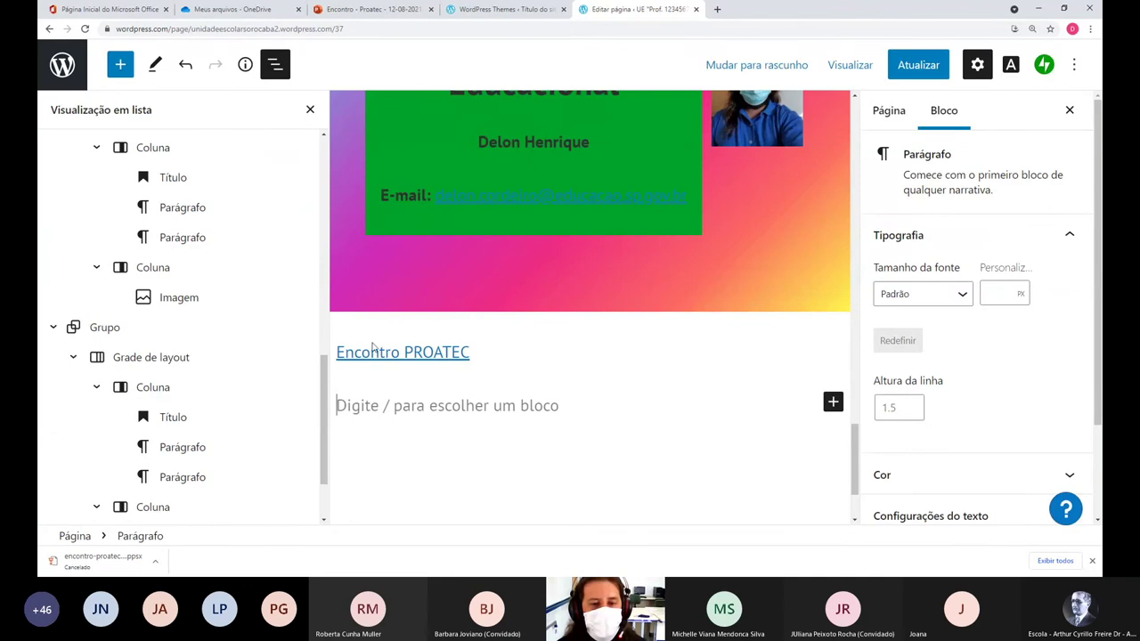
type("/")
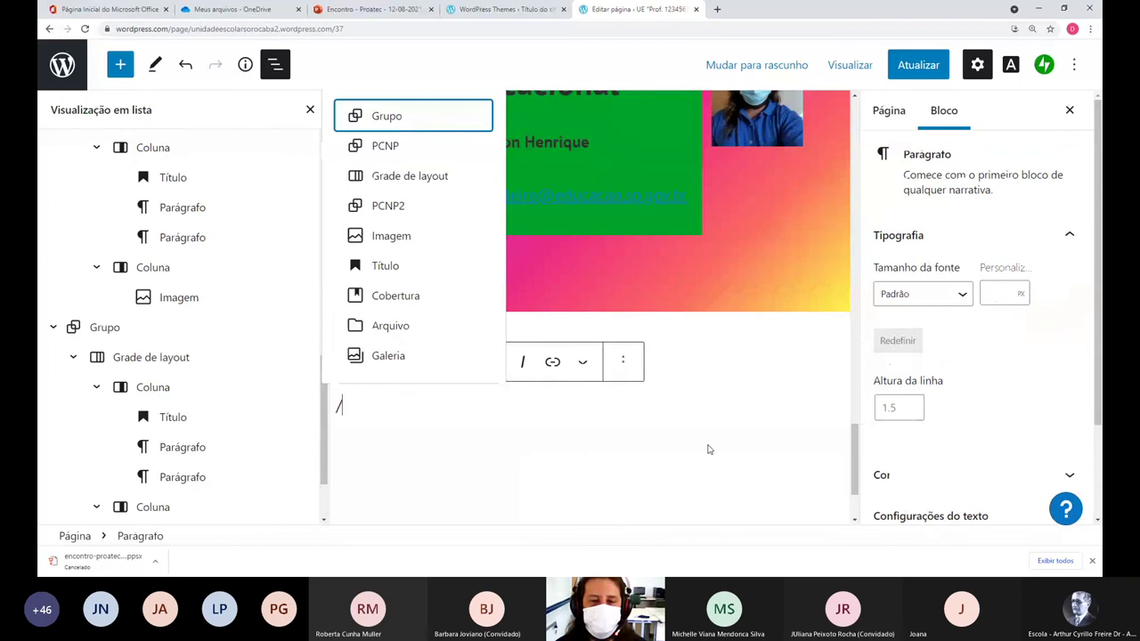
left_click(704, 405)
key("Escape")
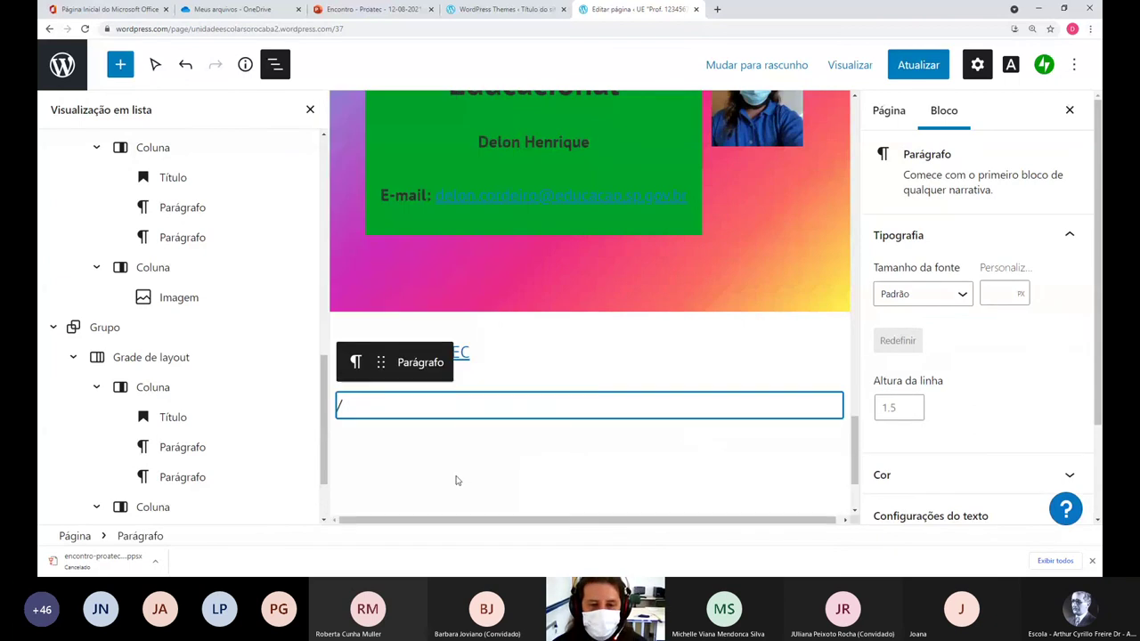
key("BackSpace")
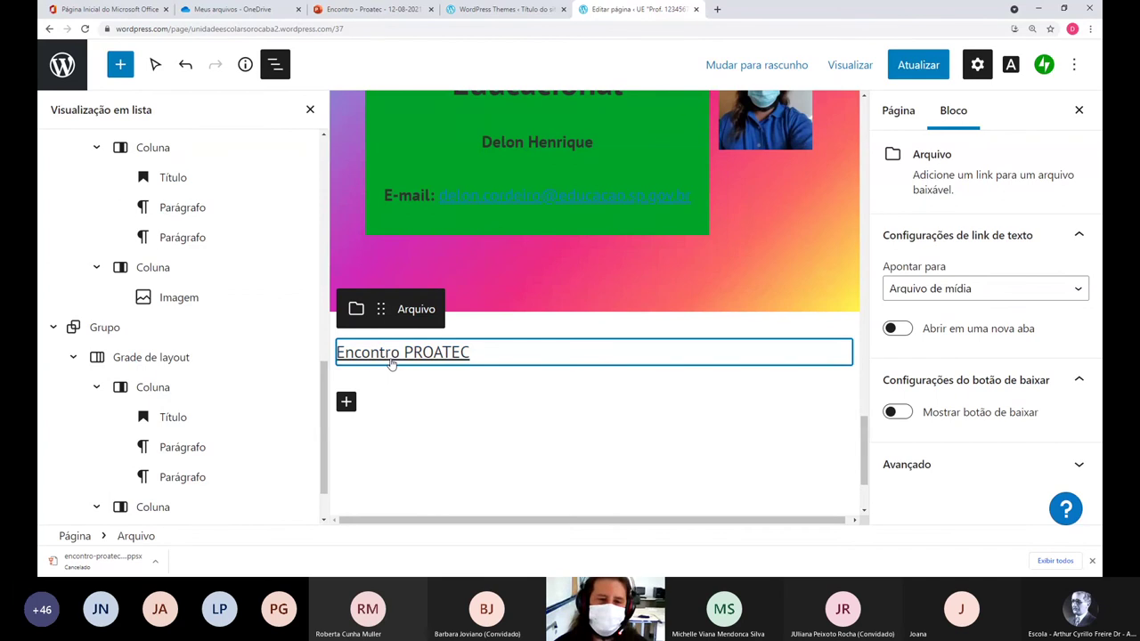
scroll(198, 378, "down", 1)
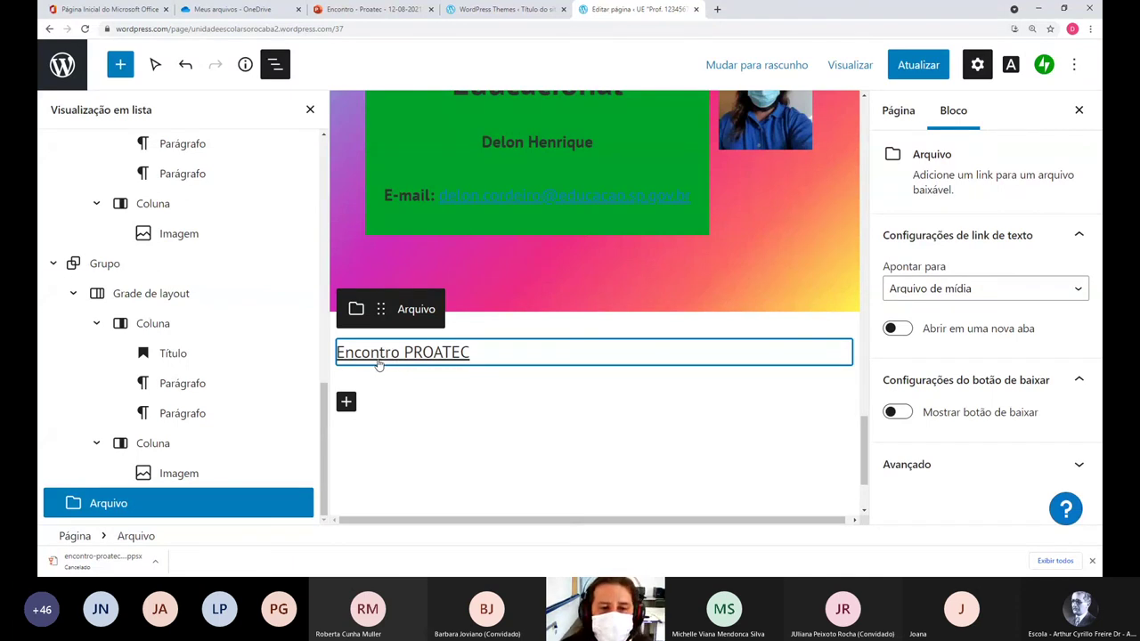
left_click(157, 305)
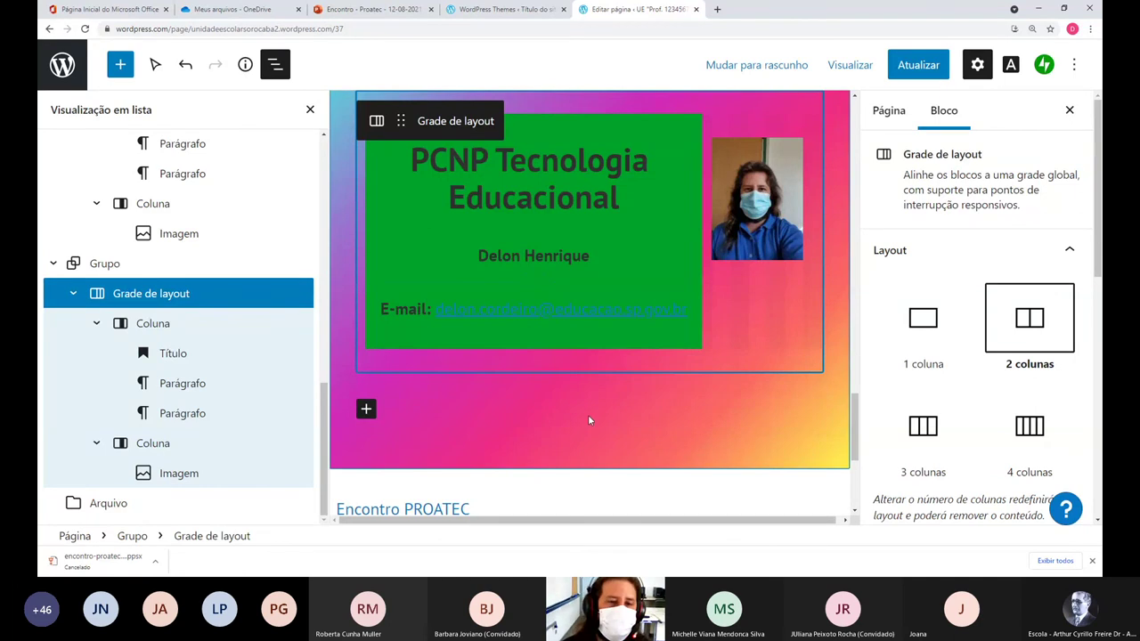
scroll(621, 417, "down", 3)
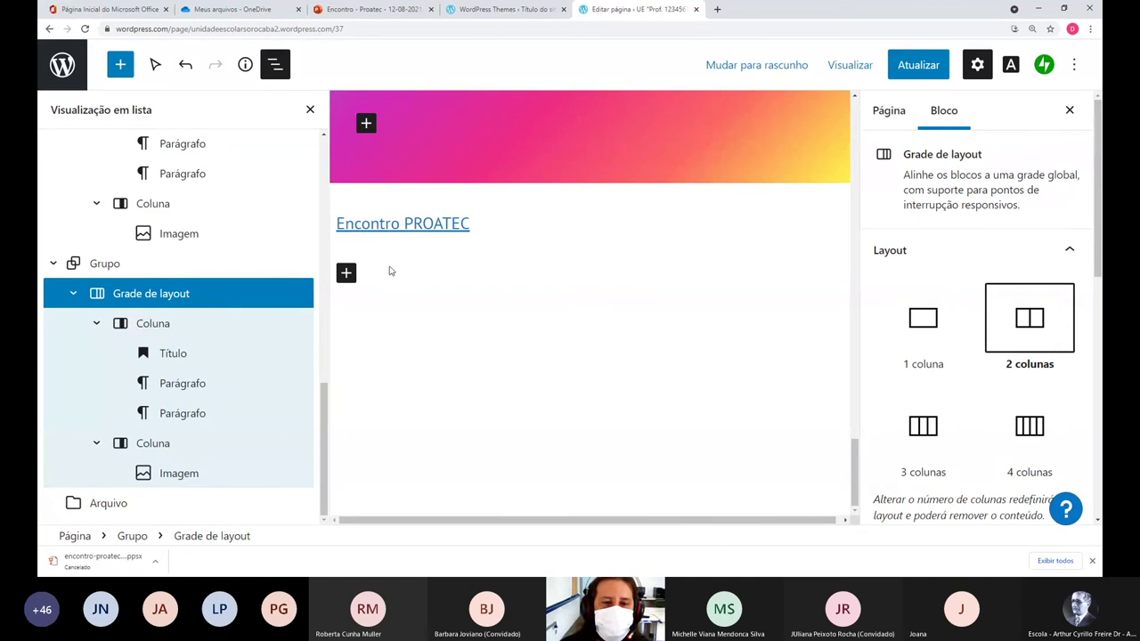
Insert an Image block below the 'Encontro PROATEC' link
left_click(347, 273)
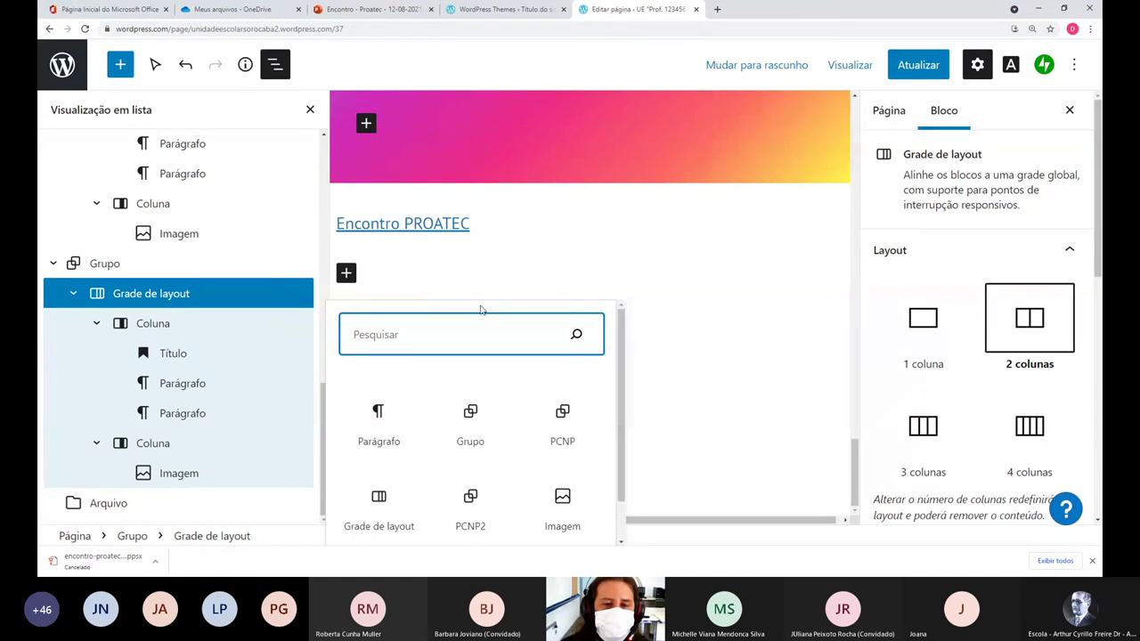
left_click(570, 480)
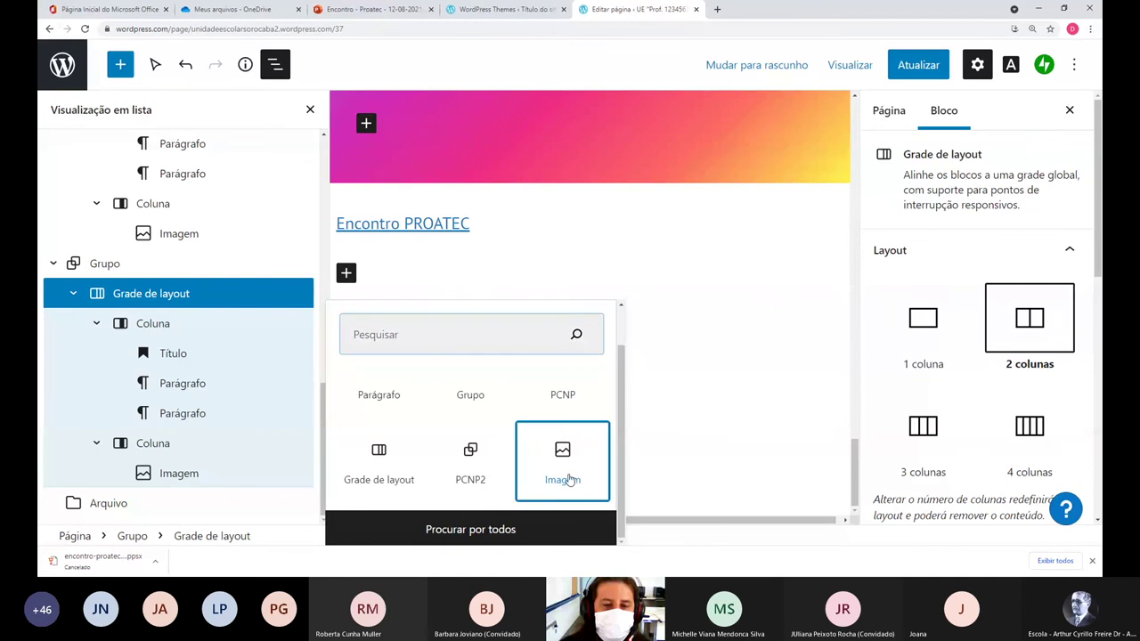
left_click(570, 479)
Add a Verse block below the image from the block library
left_click(346, 395)
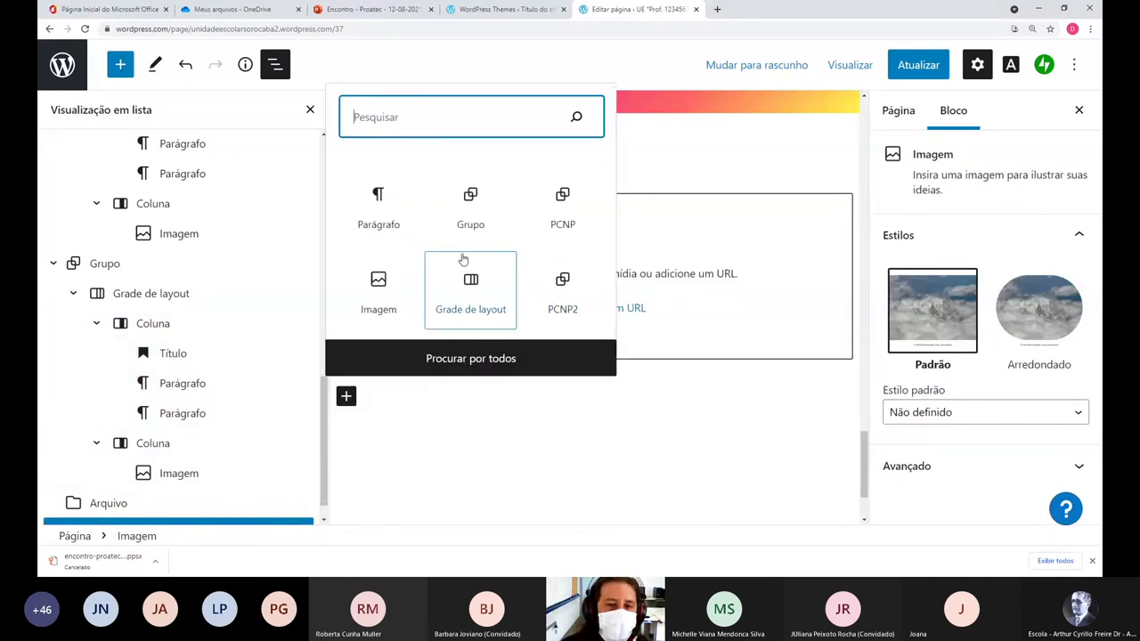
scroll(214, 191, "down", 2)
left_click(121, 64)
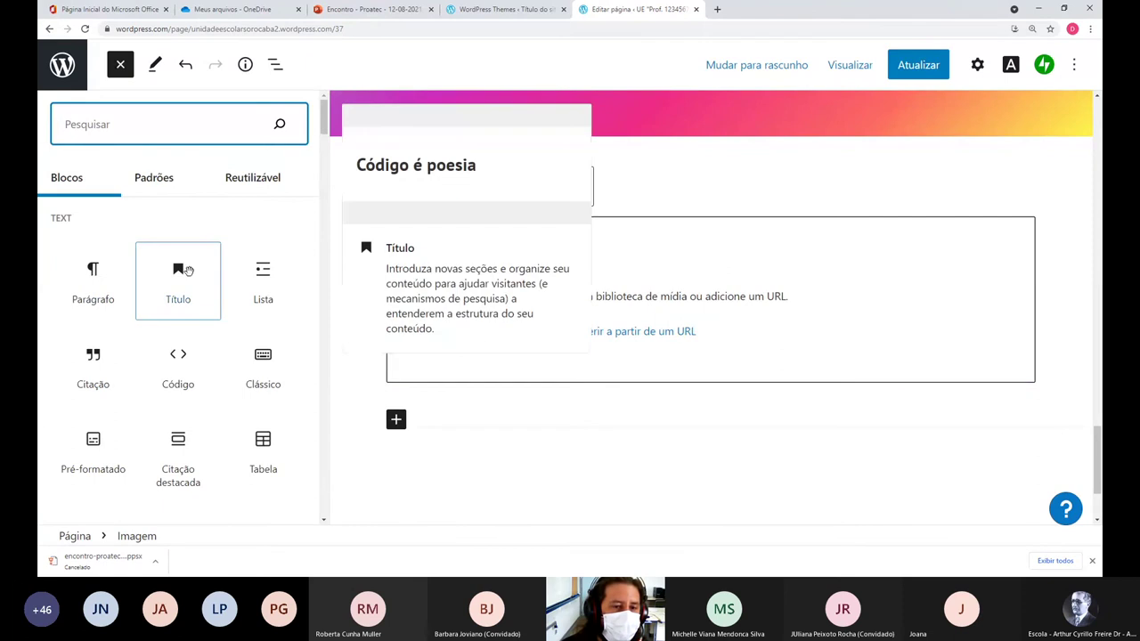
scroll(188, 270, "down", 5)
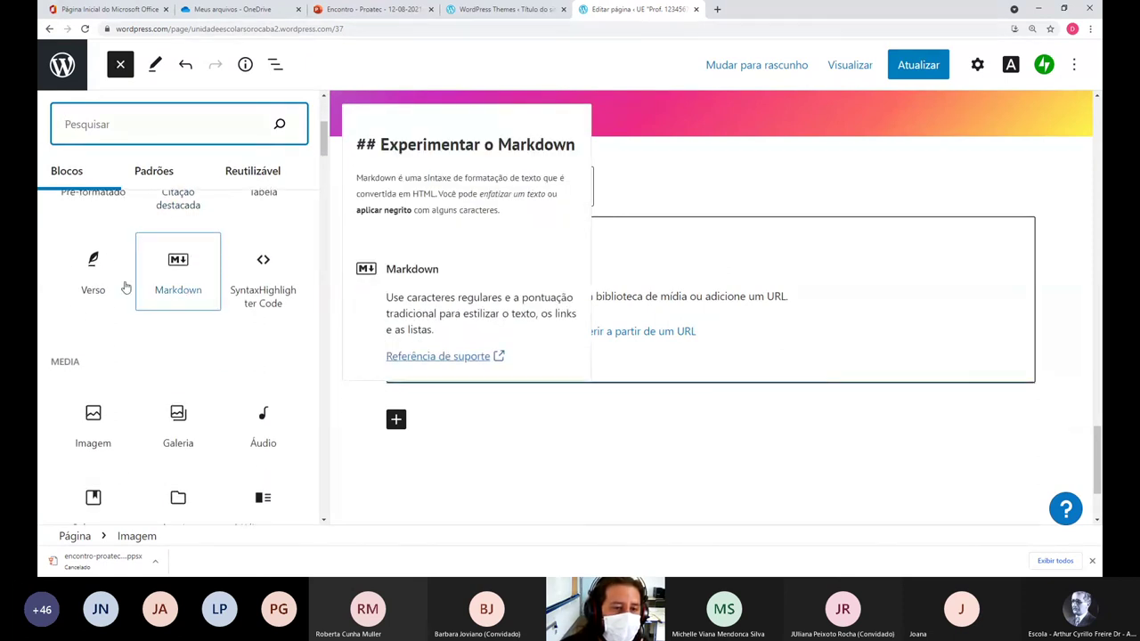
left_click(94, 272)
scroll(597, 392, "down", 2)
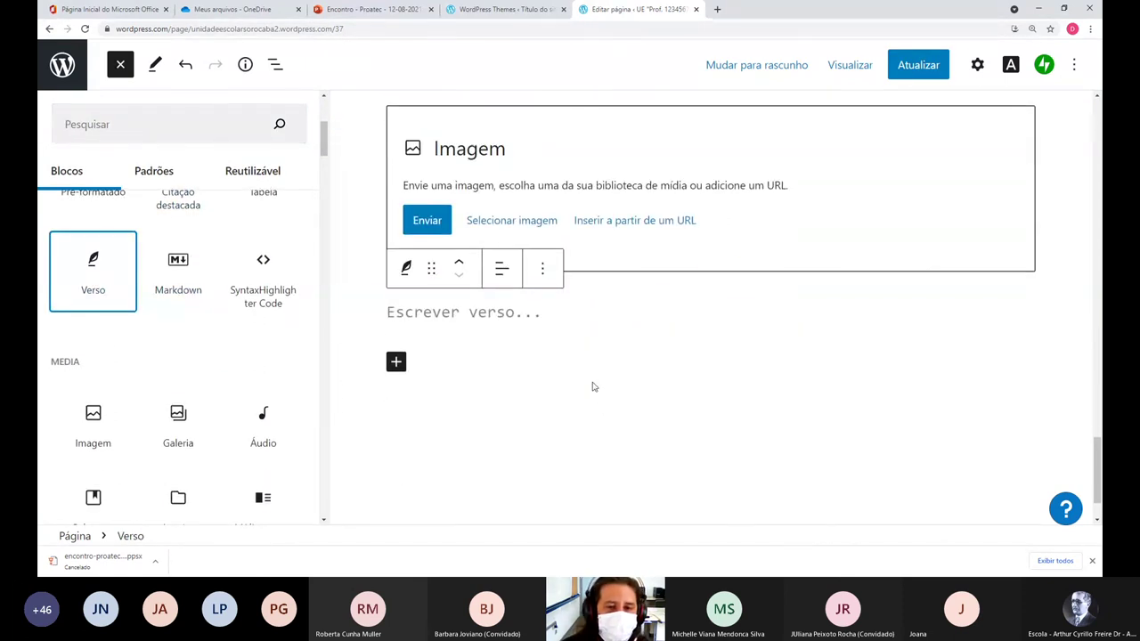
left_click(398, 362)
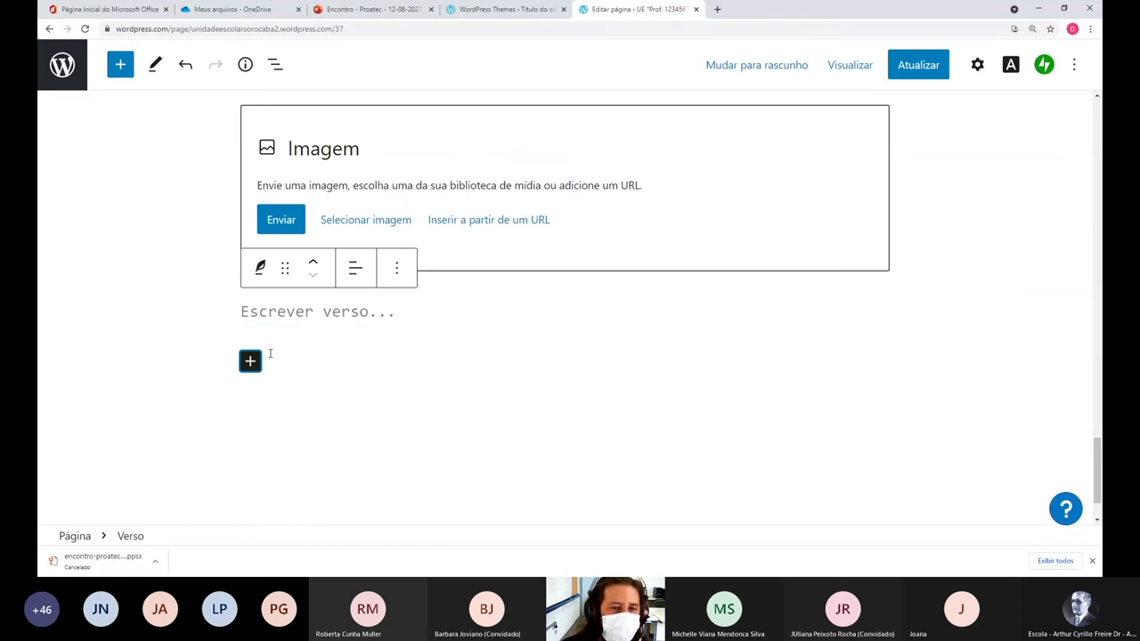
Add a Video block below the verse block
left_click(125, 66)
scroll(193, 283, "down", 5)
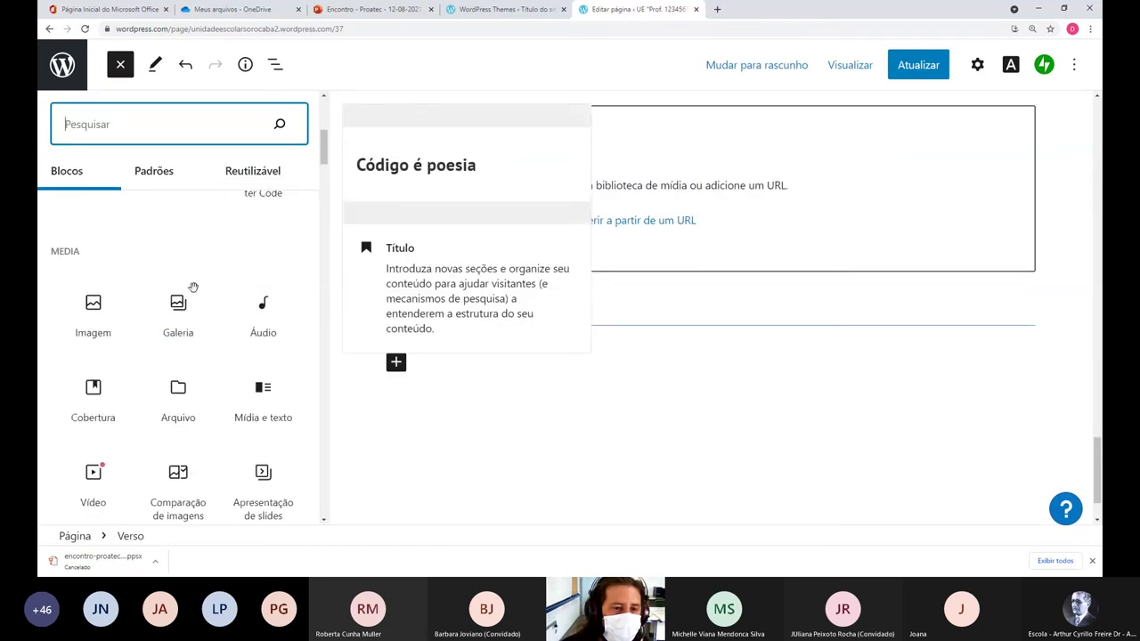
scroll(89, 372, "down", 1)
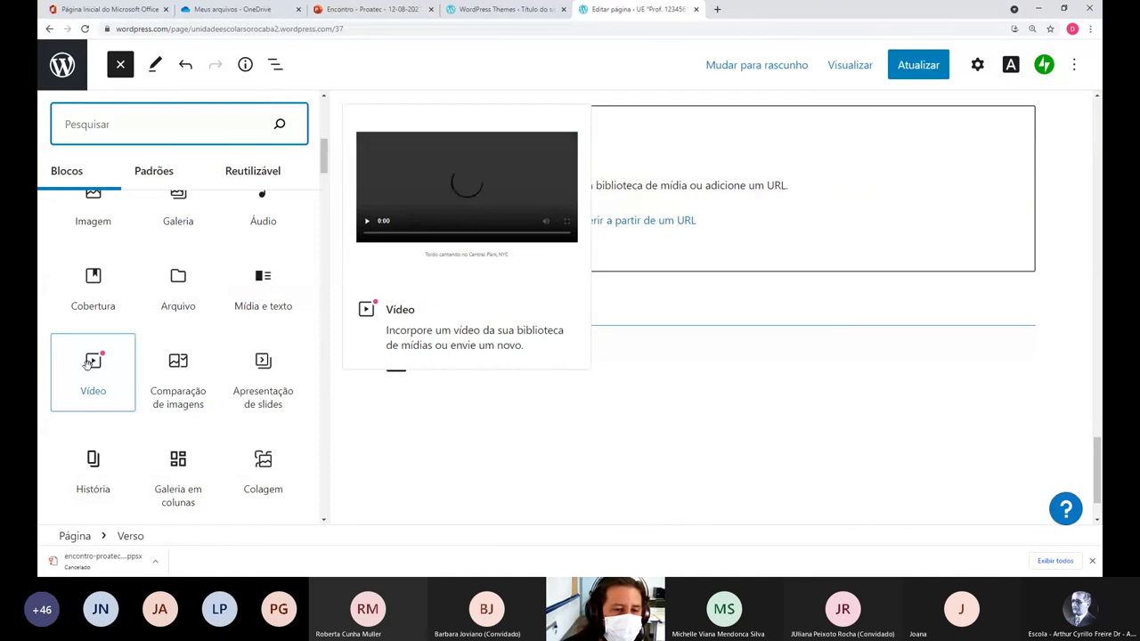
left_click(89, 373)
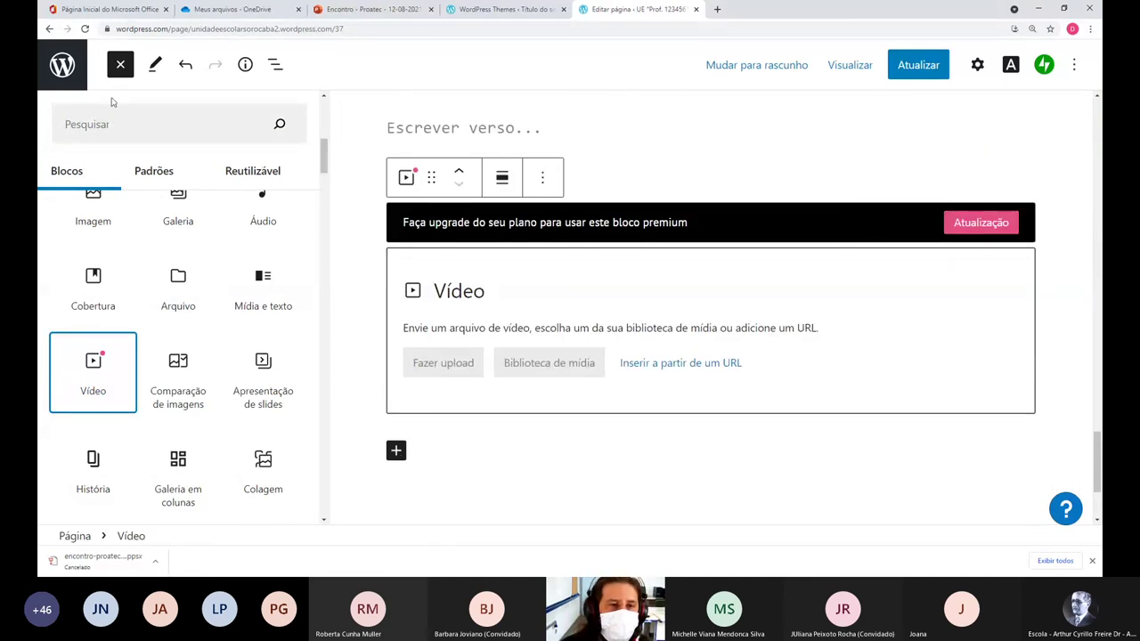
left_click(143, 127)
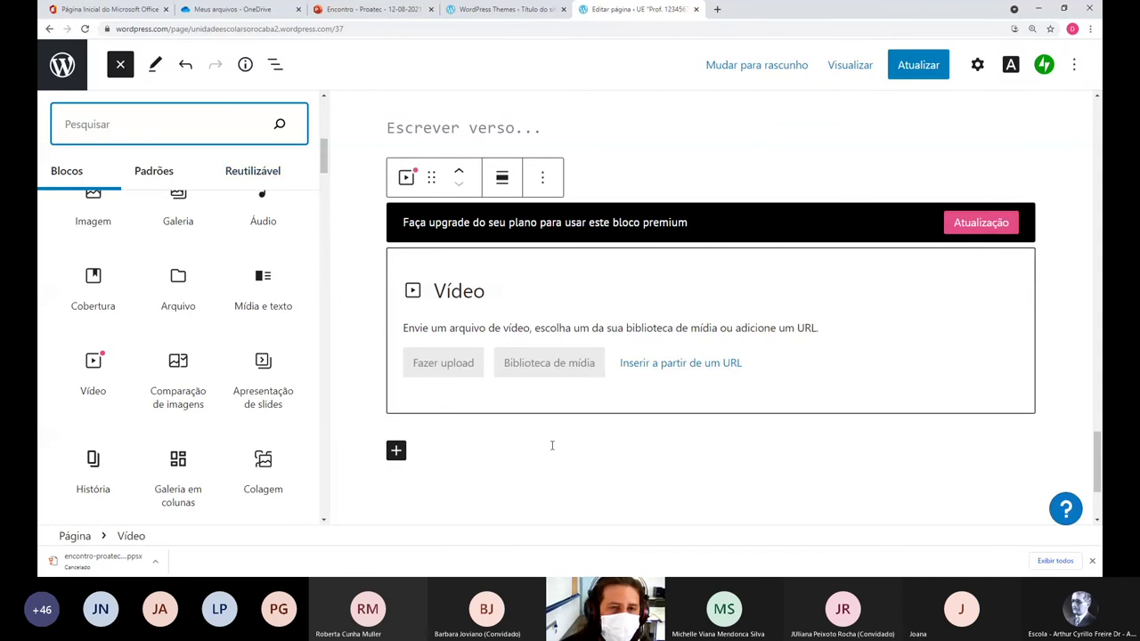
left_click(528, 446)
left_click(121, 65)
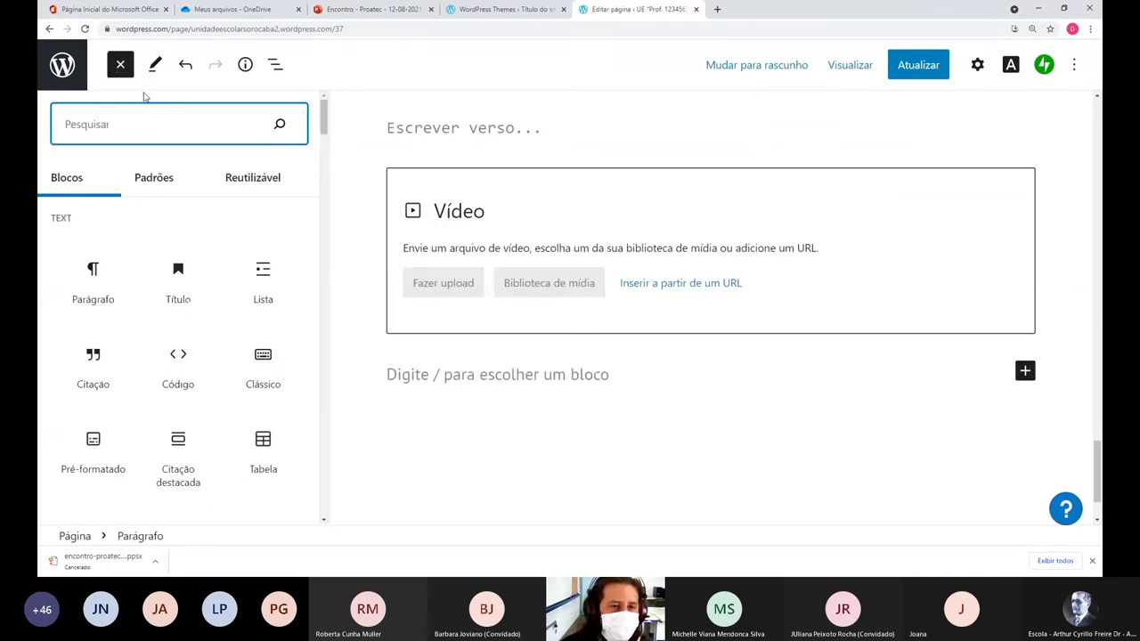
Search 'you' and insert a YouTube embed block below the Video block
type("you")
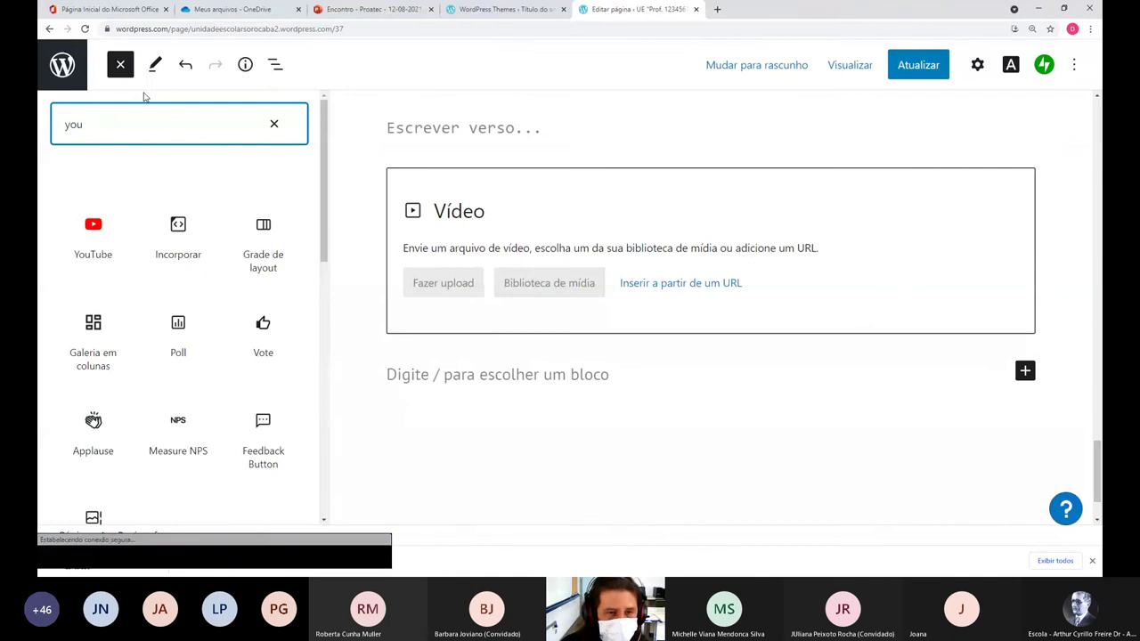
left_click(91, 183)
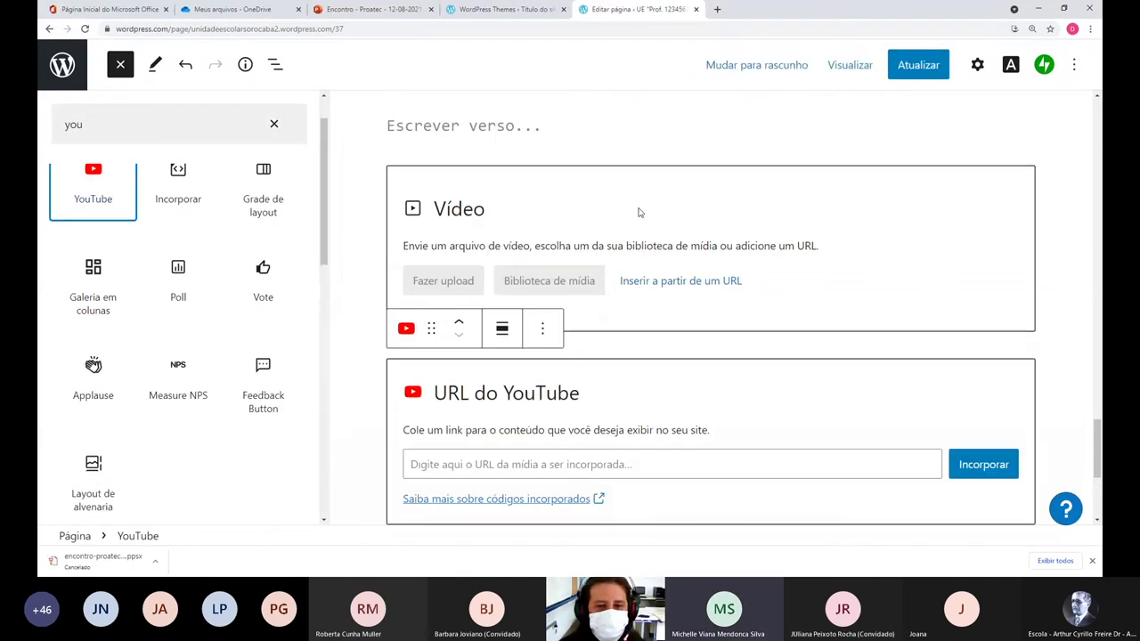
scroll(659, 258, "down", 2)
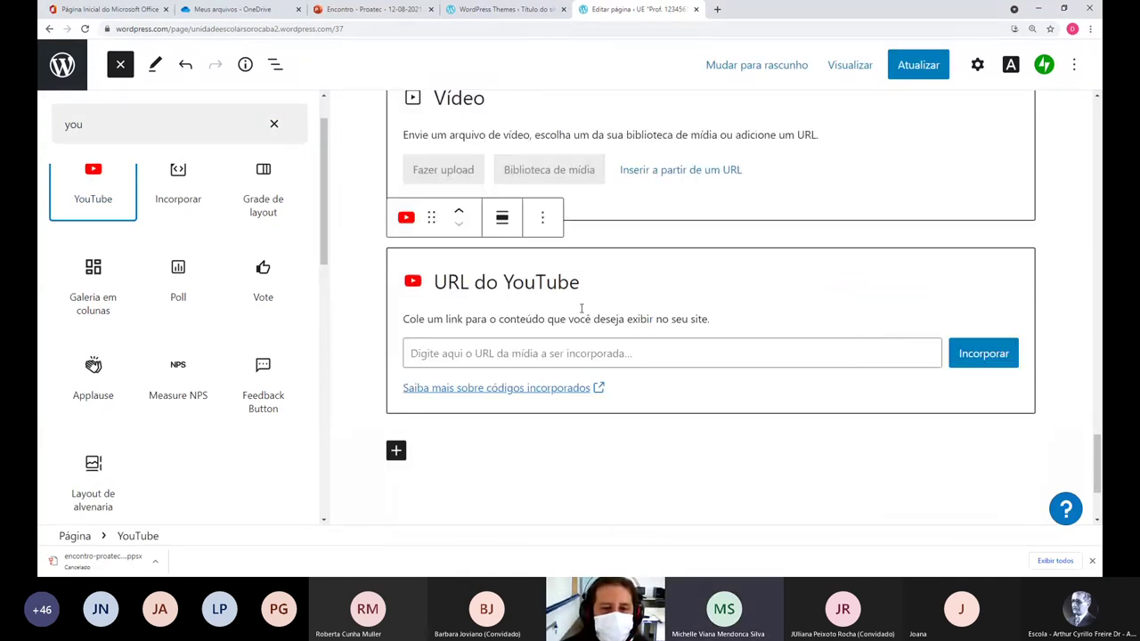
scroll(102, 204, "up", 1)
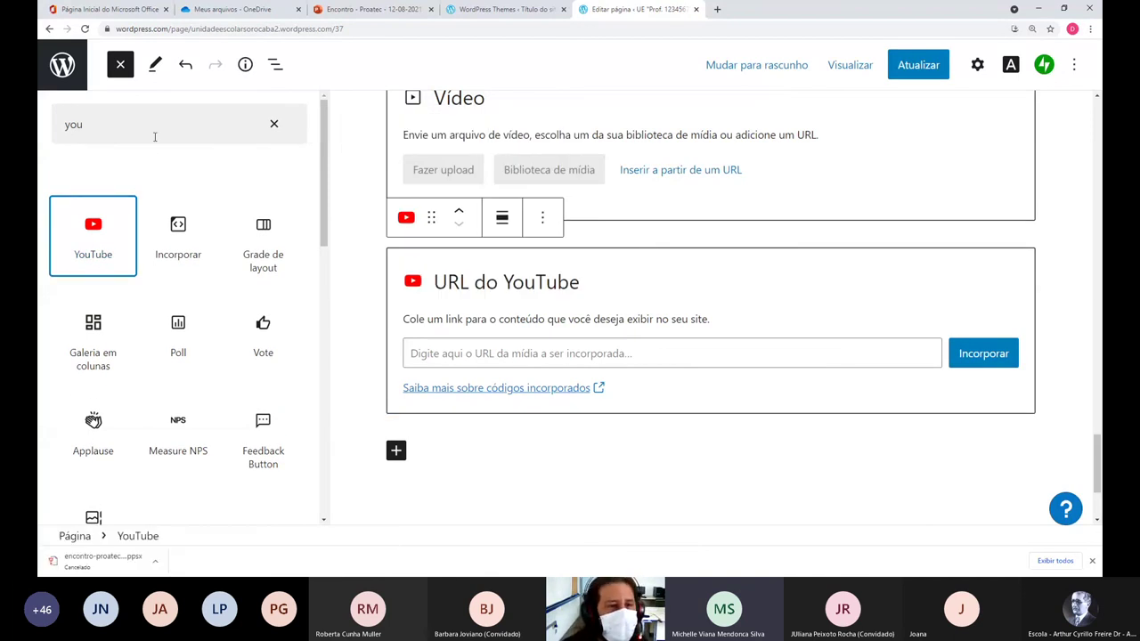
Try searching 'twe' for Twitter blocks, then empty the block search field
left_click_drag(152, 138, 38, 135)
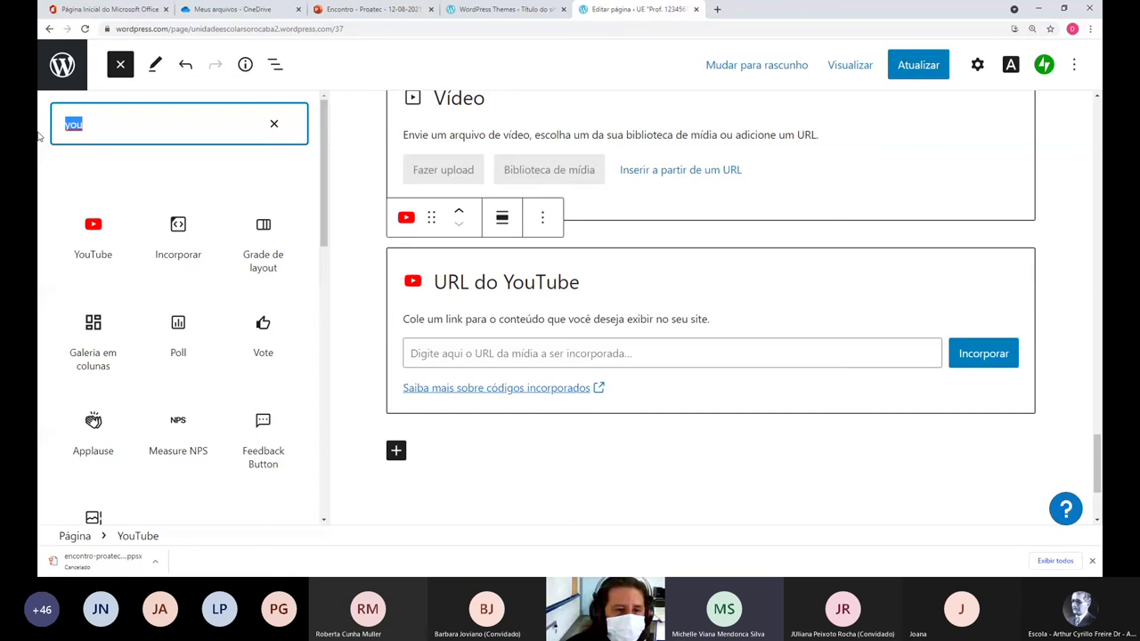
key("BackSpace")
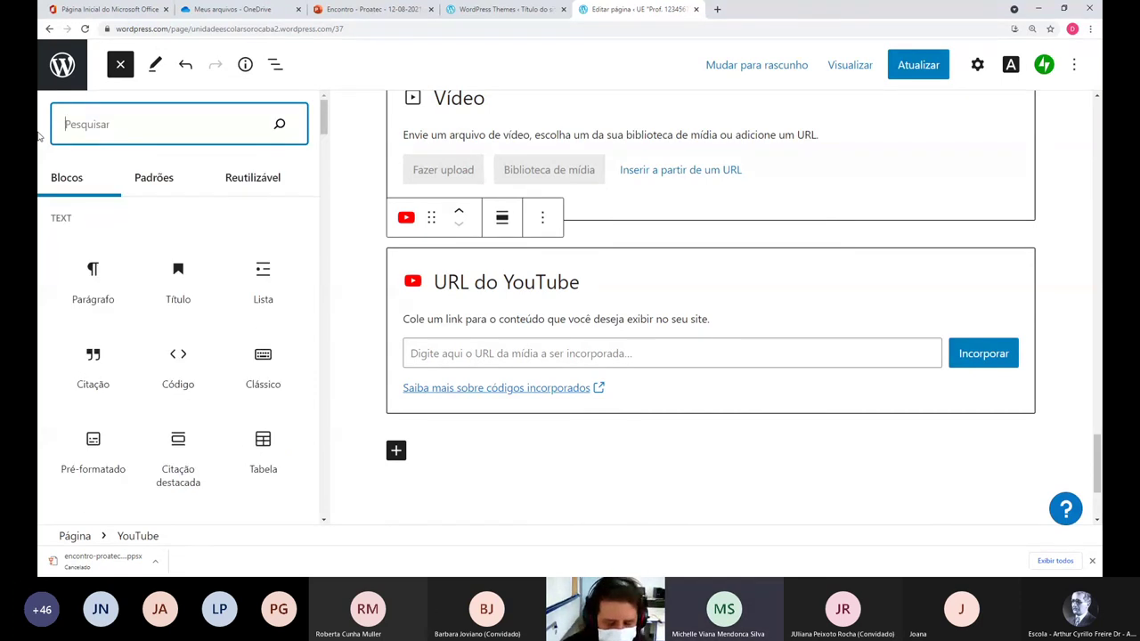
type("twe")
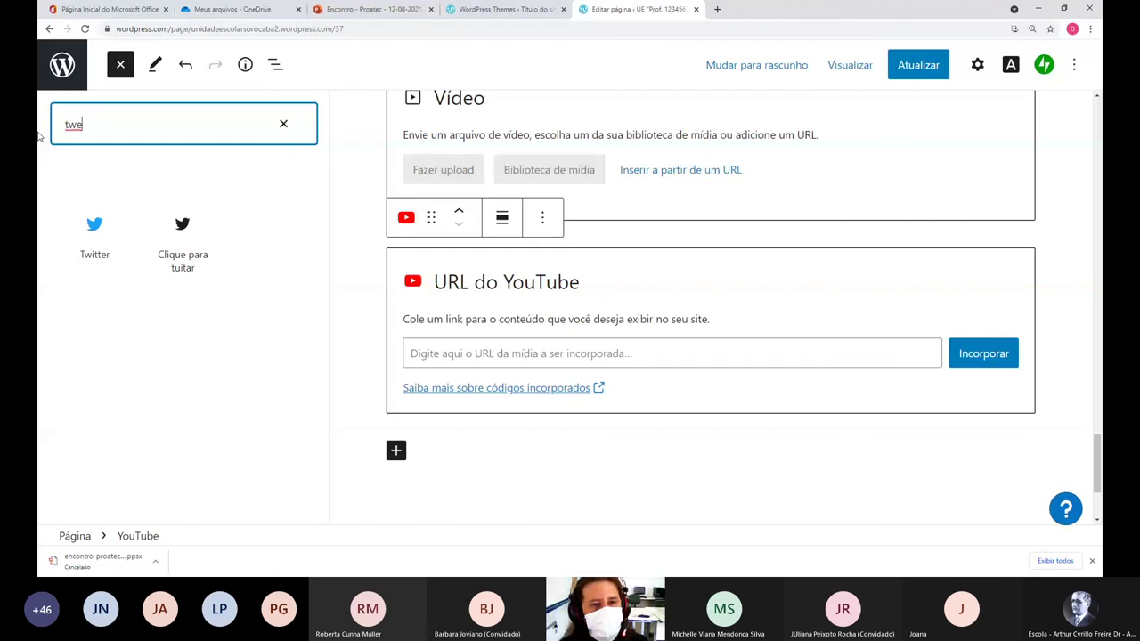
key("BackSpace")
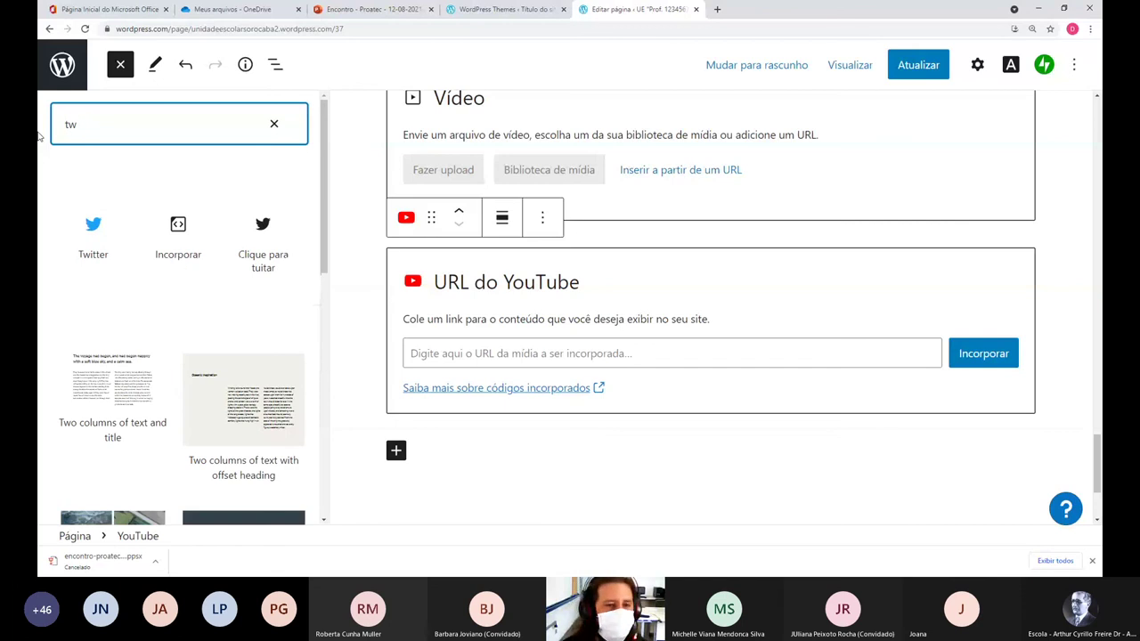
key("BackSpace")
key("BackSpace")
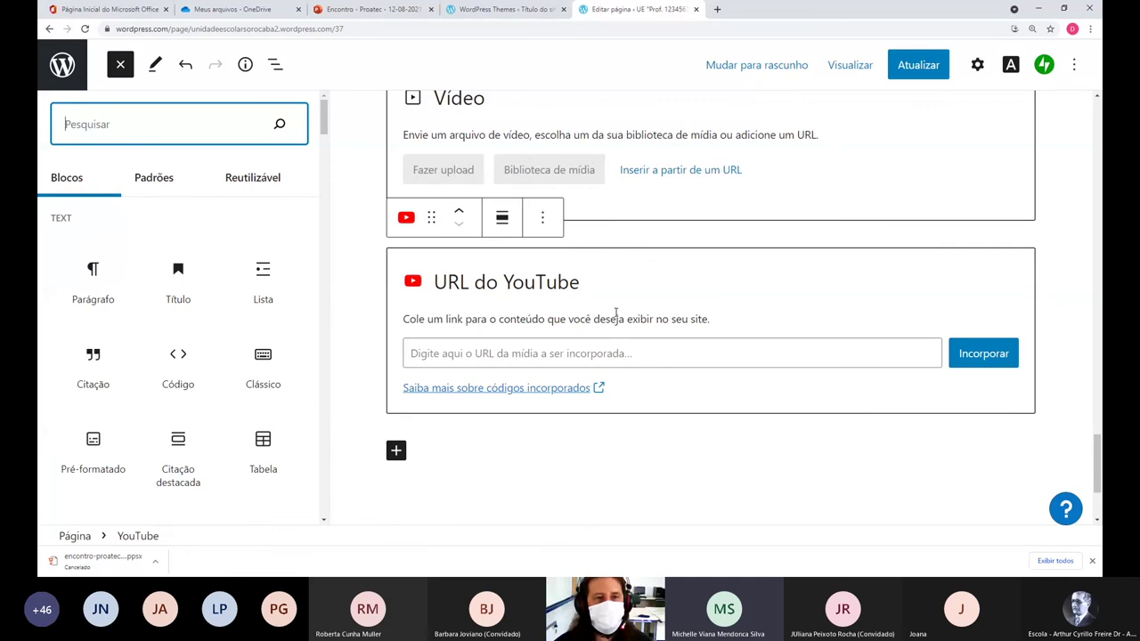
Close the block library and review the finished PCNPs page
scroll(677, 319, "up", 3)
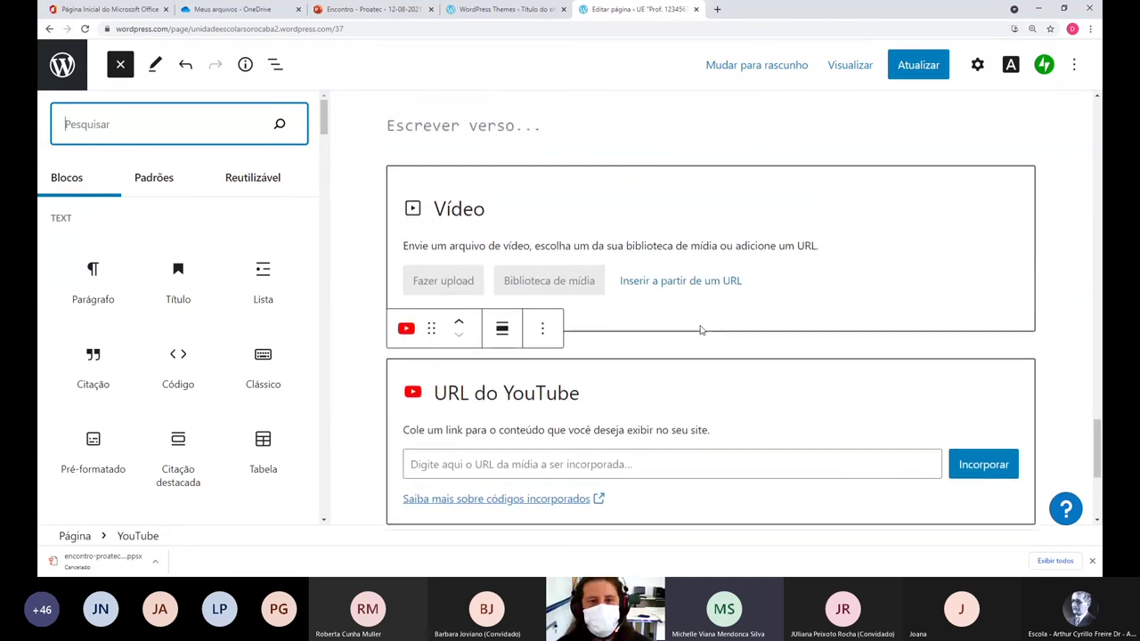
scroll(704, 321, "up", 10)
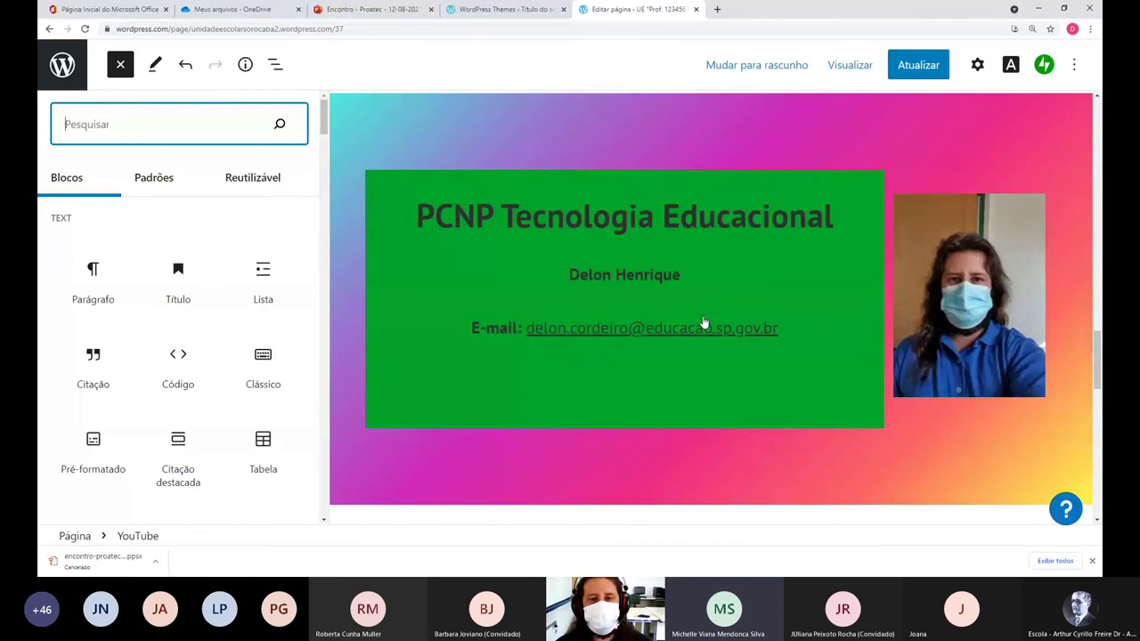
scroll(704, 321, "down", 3)
scroll(707, 319, "up", 6)
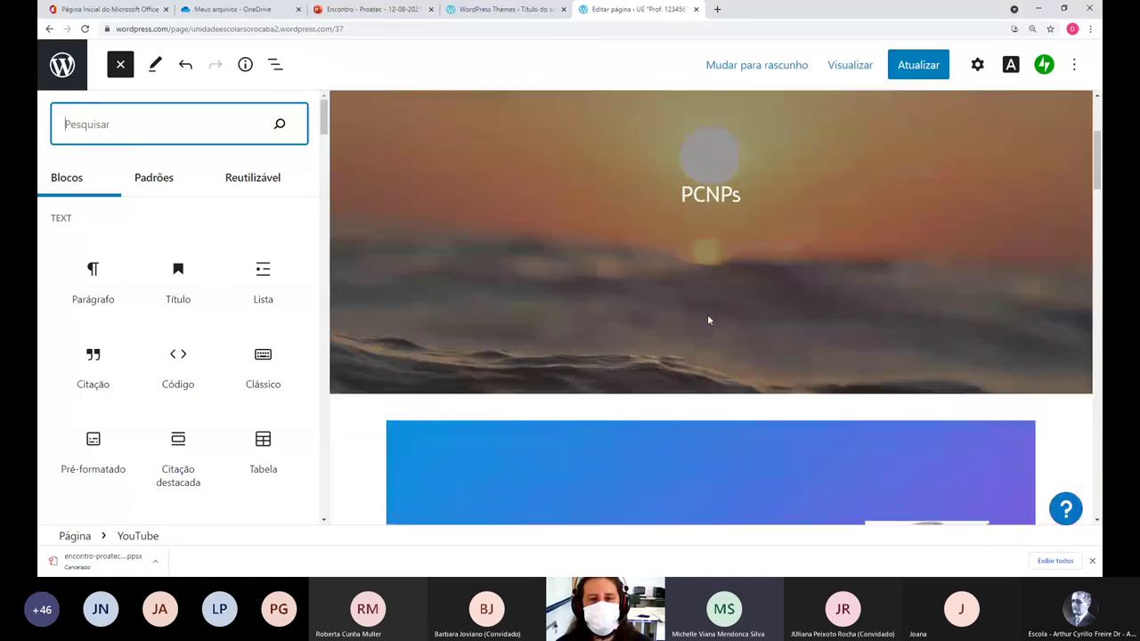
scroll(709, 319, "up", 2)
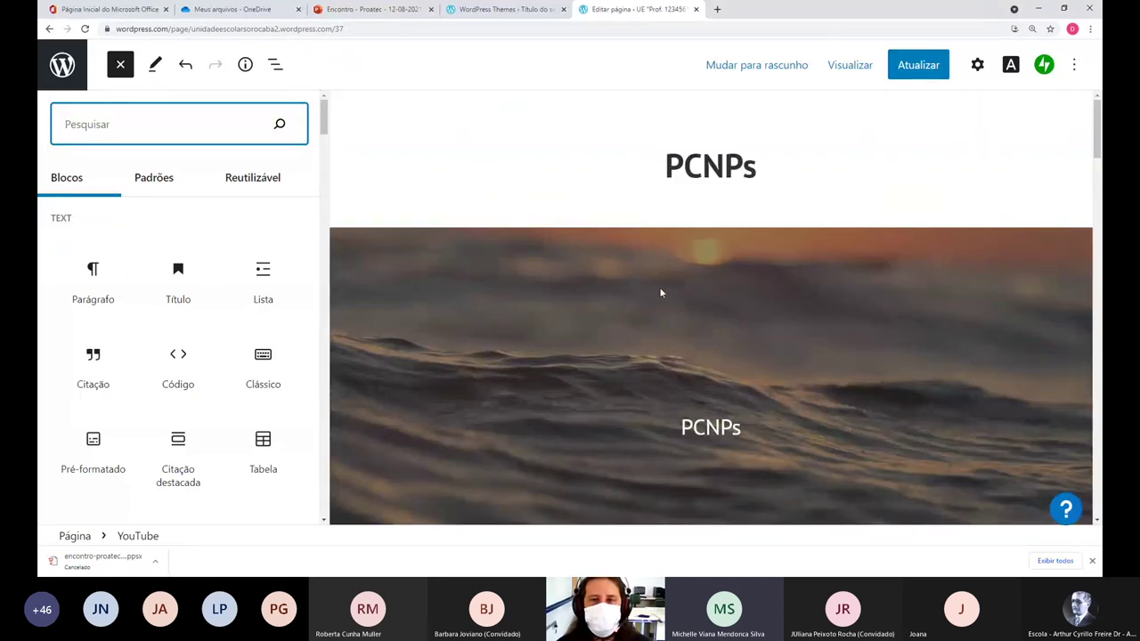
left_click(126, 73)
scroll(580, 259, "down", 5)
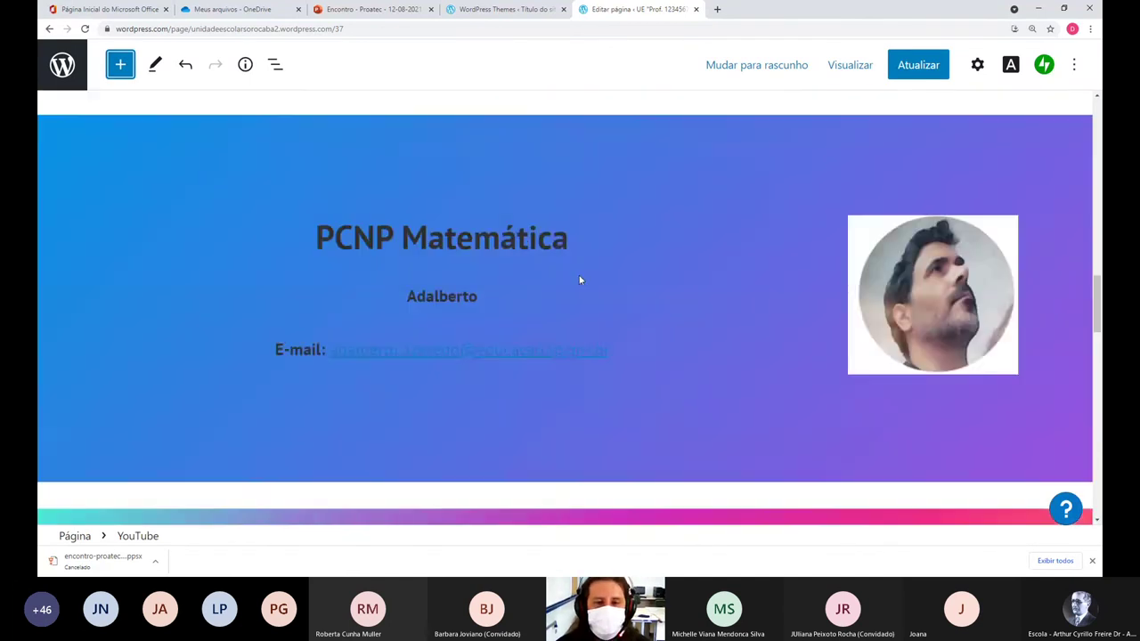
scroll(579, 280, "down", 8)
scroll(579, 281, "up", 6)
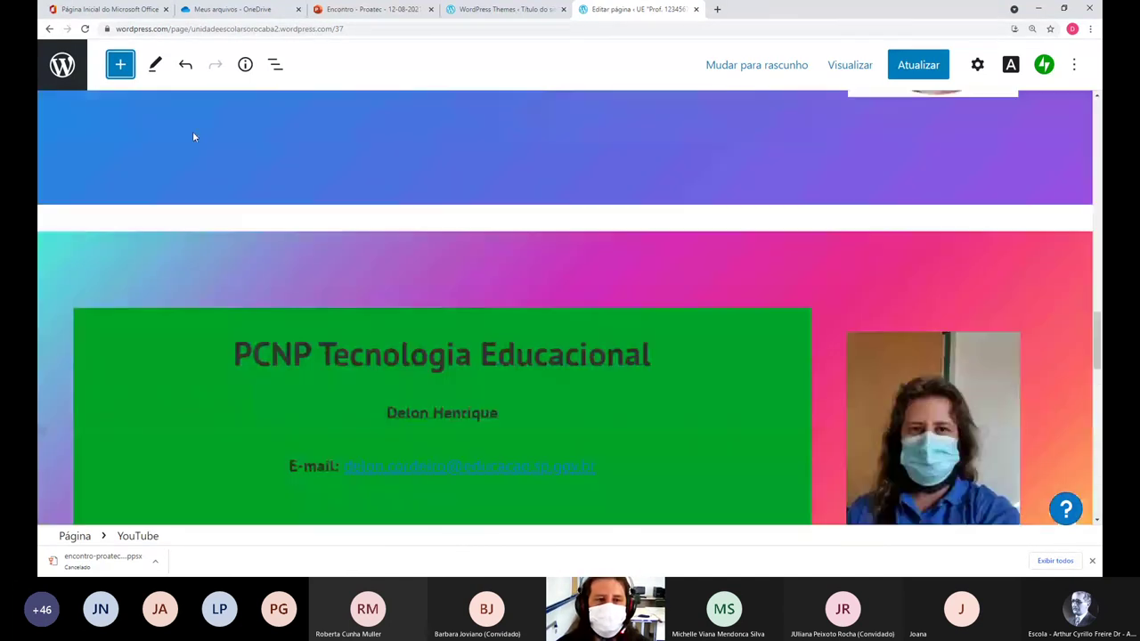
scroll(222, 151, "down", 3)
scroll(252, 169, "up", 10)
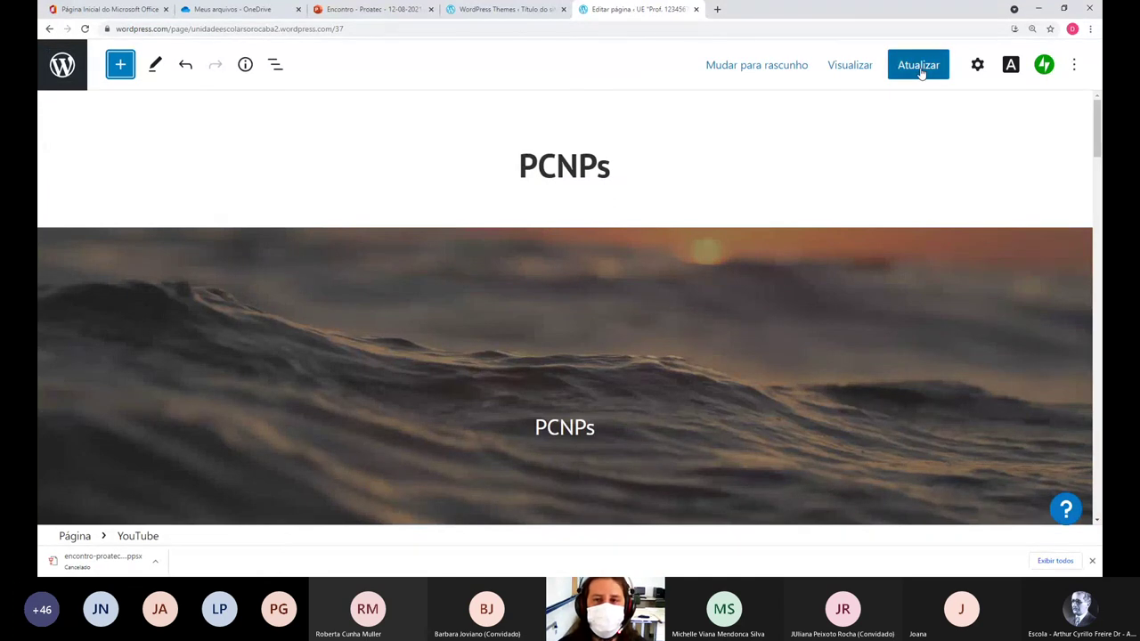
Save the PCNPs page changes with Atualizar
left_click(55, 74)
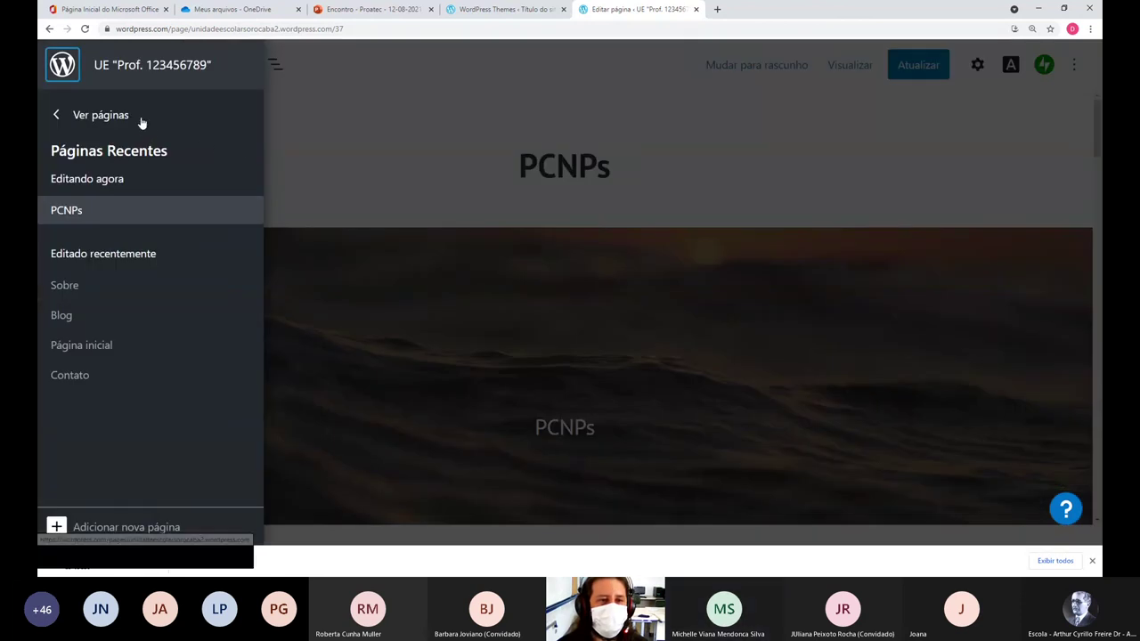
left_click(416, 122)
left_click(922, 65)
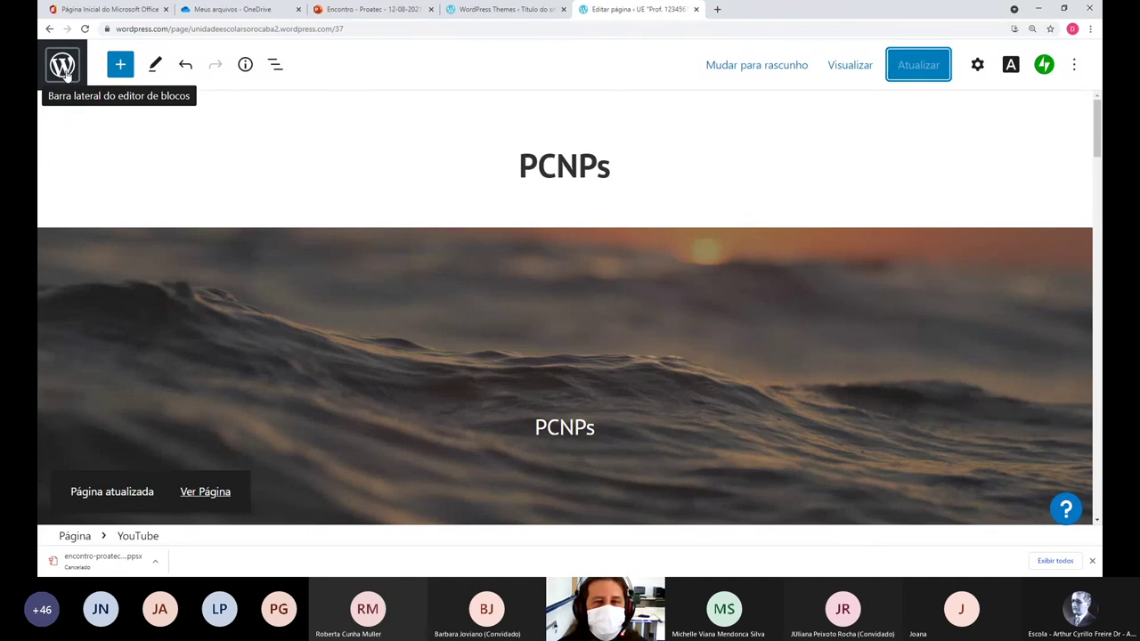
left_click(64, 71)
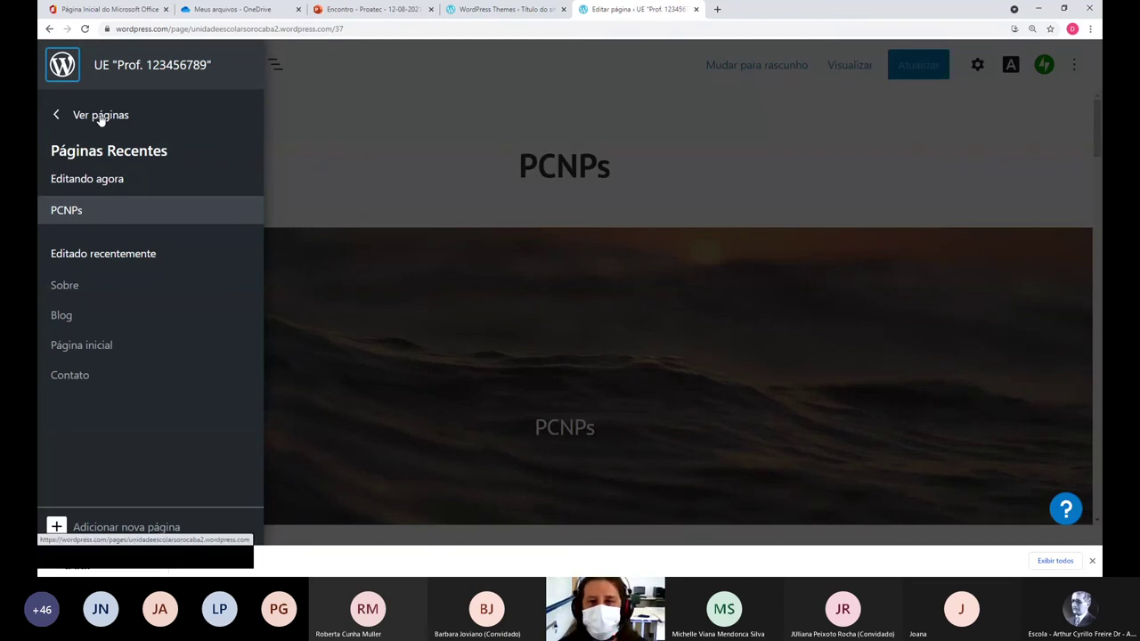
left_click(486, 122)
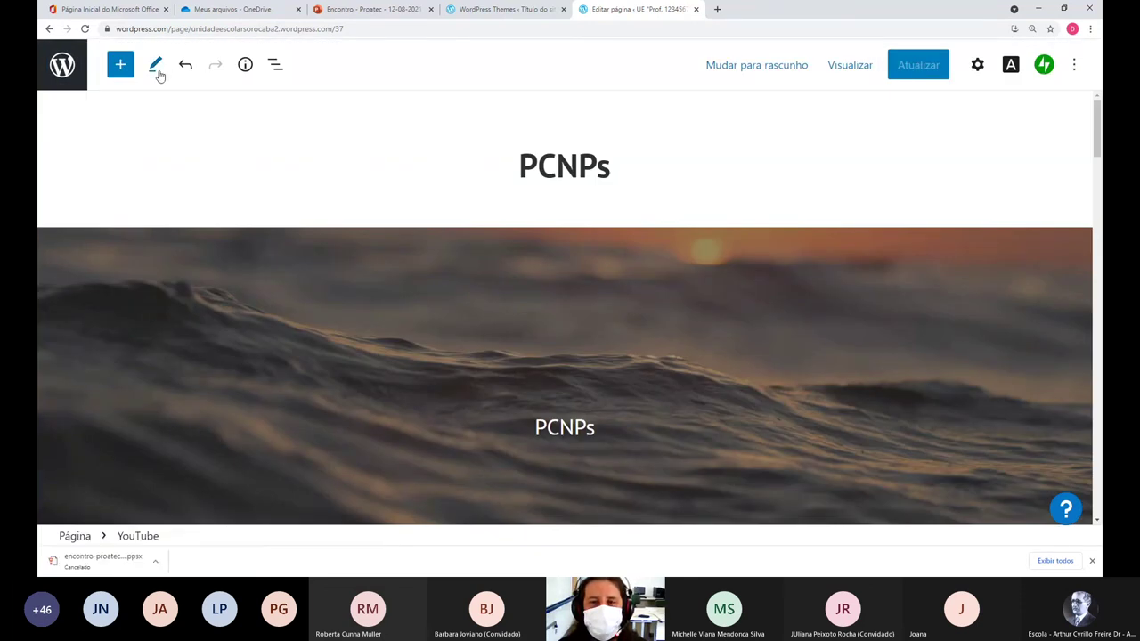
left_click(62, 64)
Go to the Posts list, start a new post, then discard it and return to Posts
left_click(71, 113)
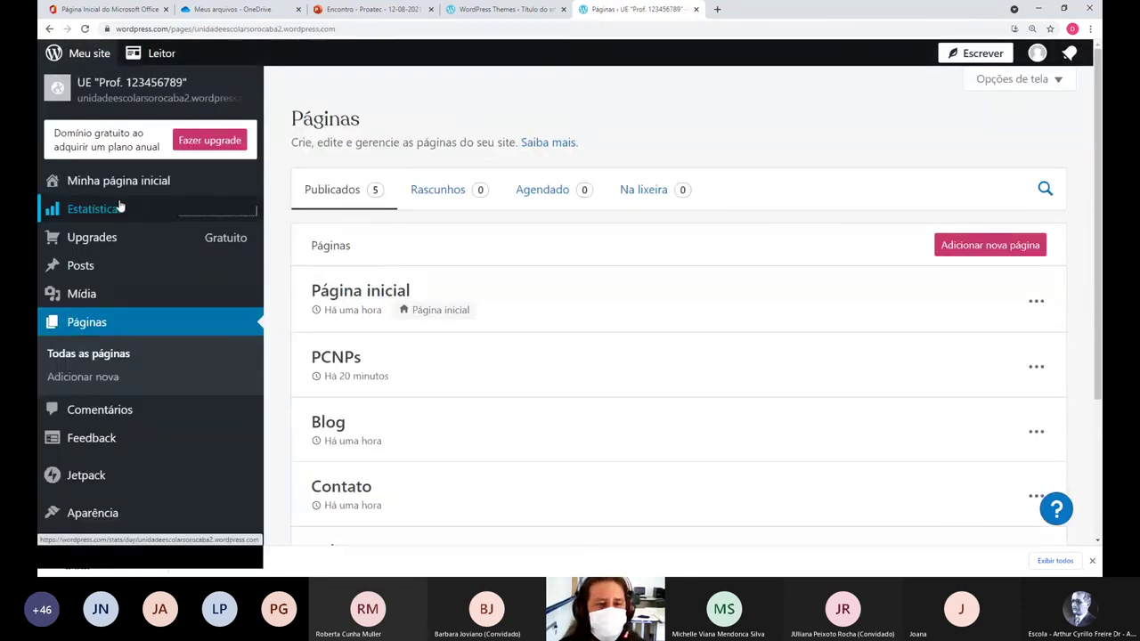
left_click(95, 264)
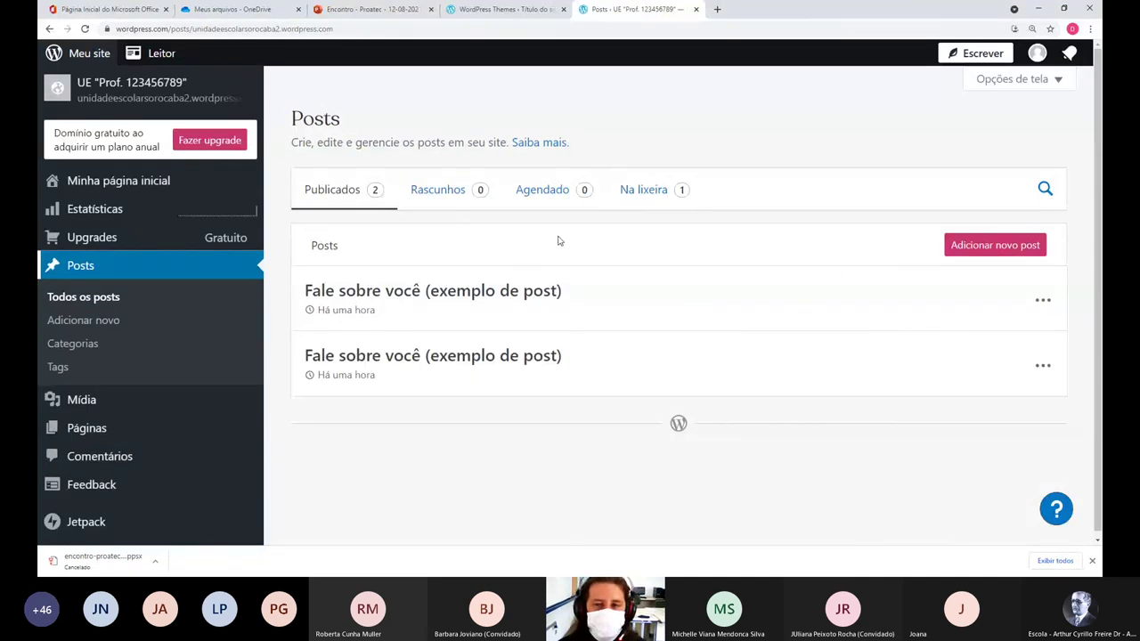
left_click(995, 247)
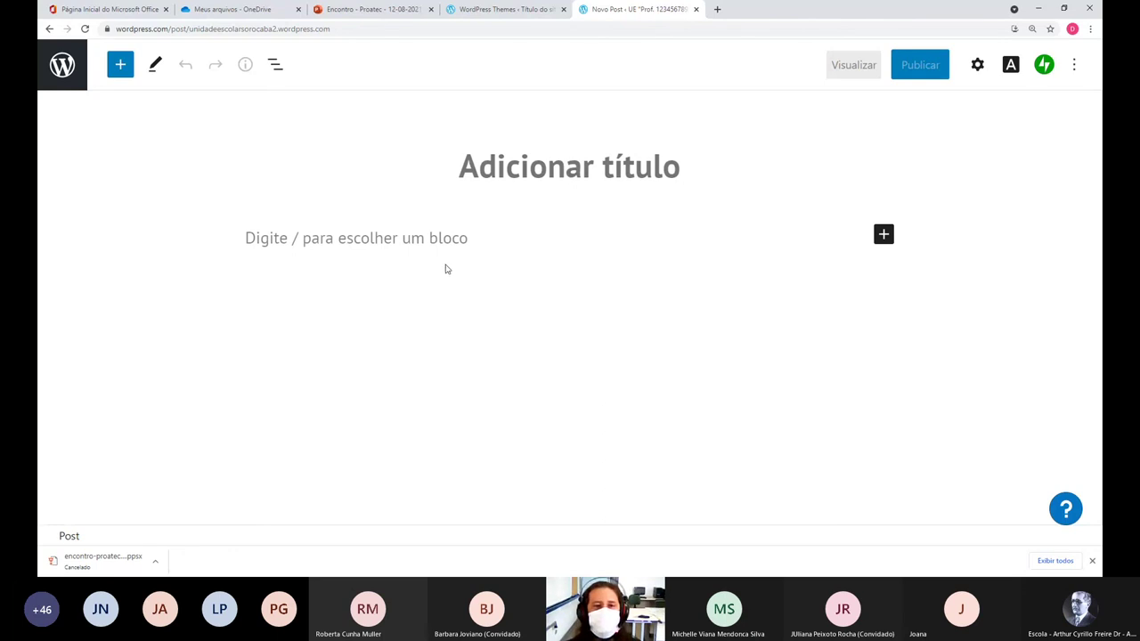
left_click(485, 236)
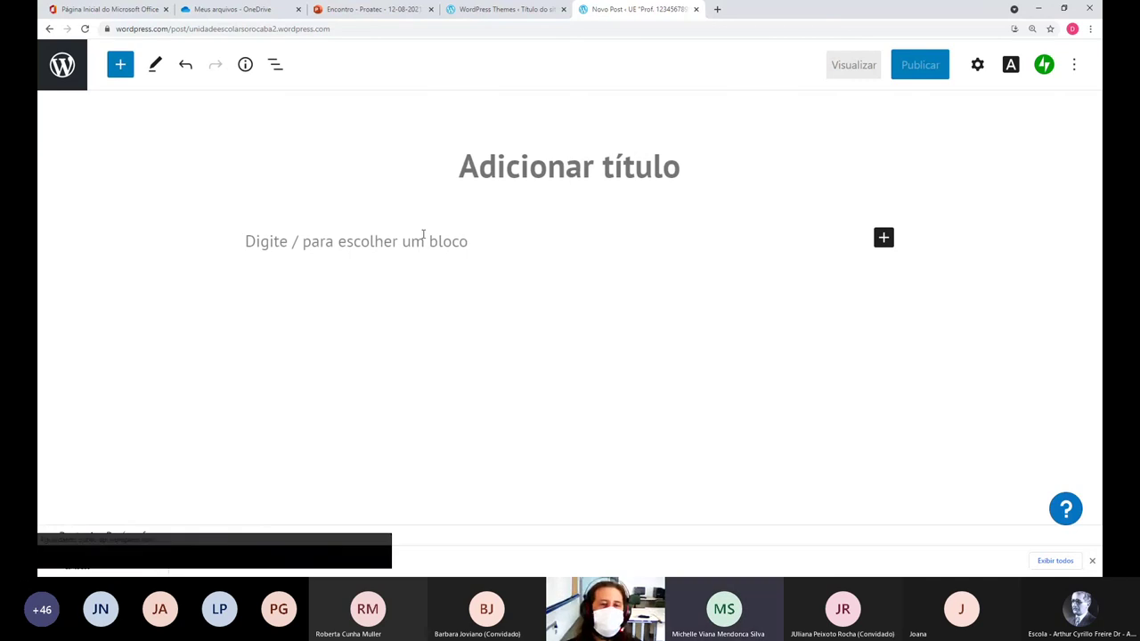
left_click(78, 79)
left_click(127, 114)
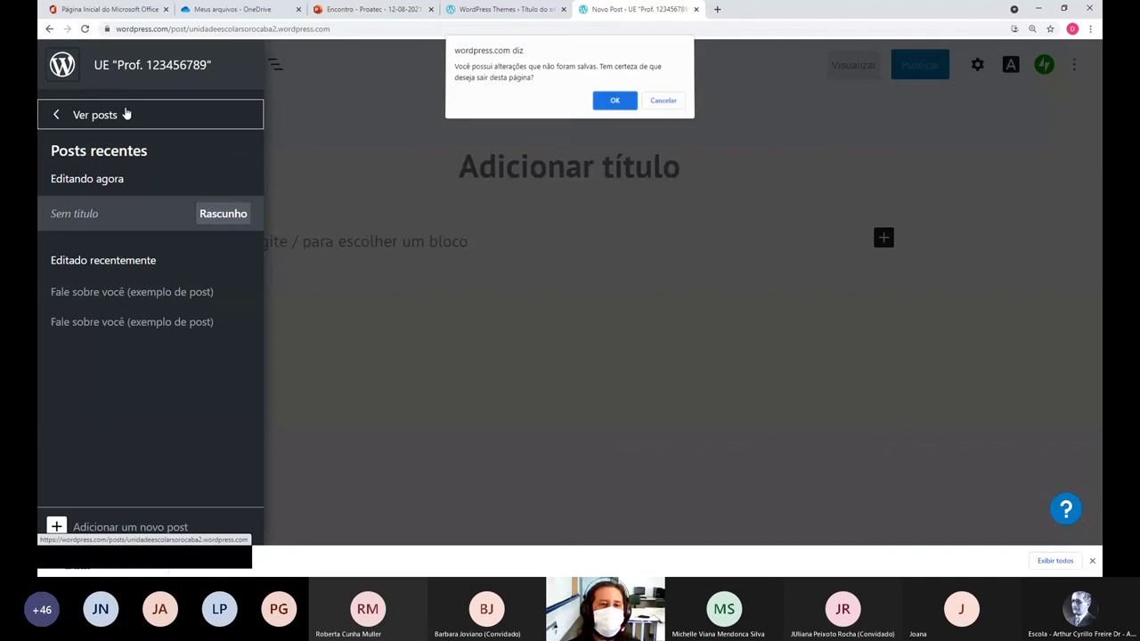
left_click(615, 101)
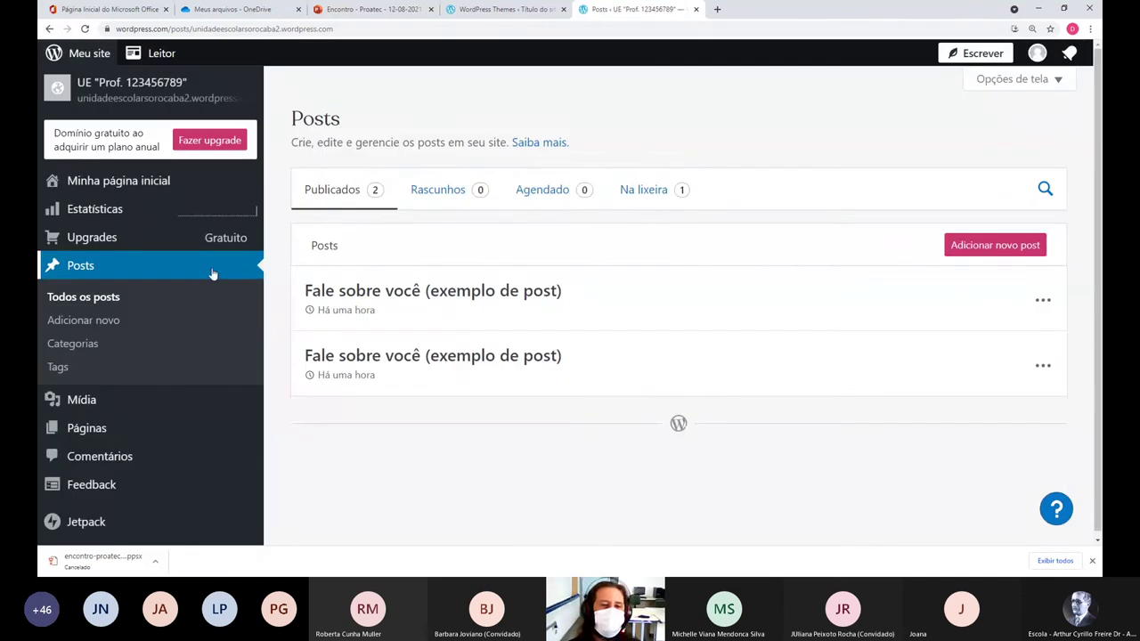
scroll(212, 273, "down", 3)
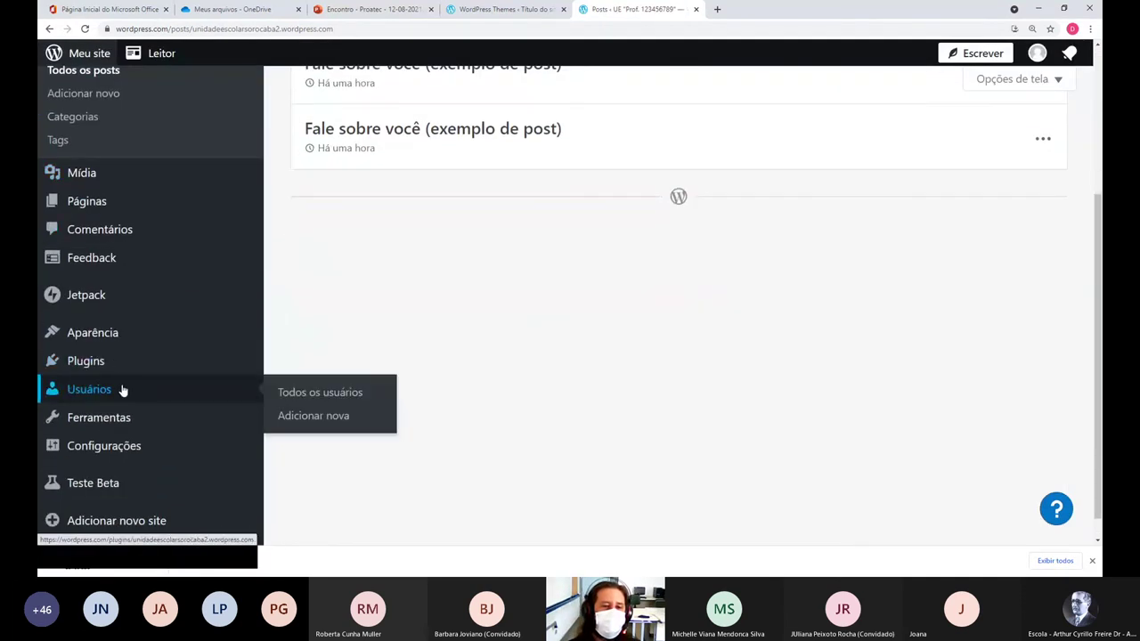